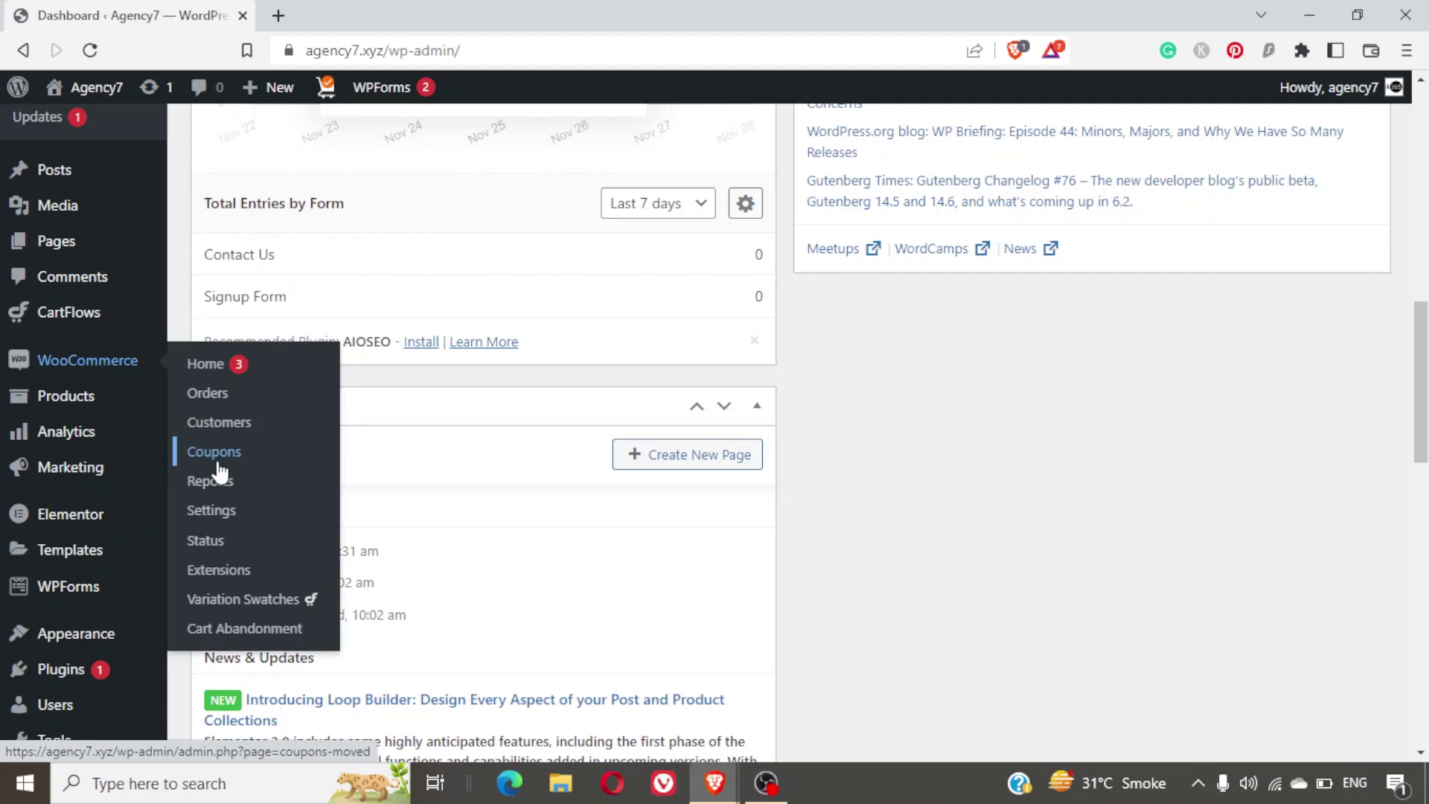
Go to Marketing > Coupons and start a new coupon with Add coupon.
{"action": "mouse_move", "coordinate": [115, 494]}
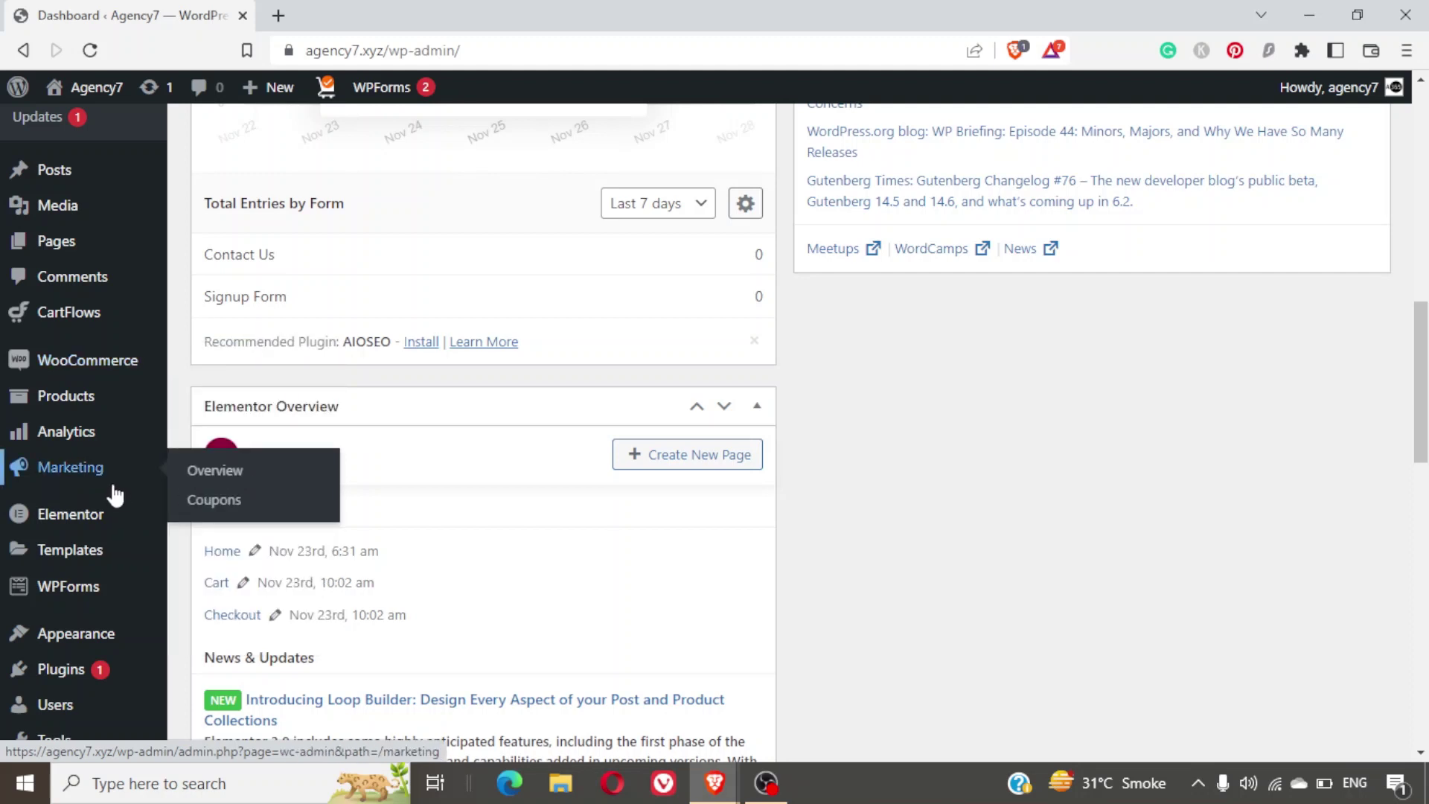
{"action": "left_click", "coordinate": [250, 506]}
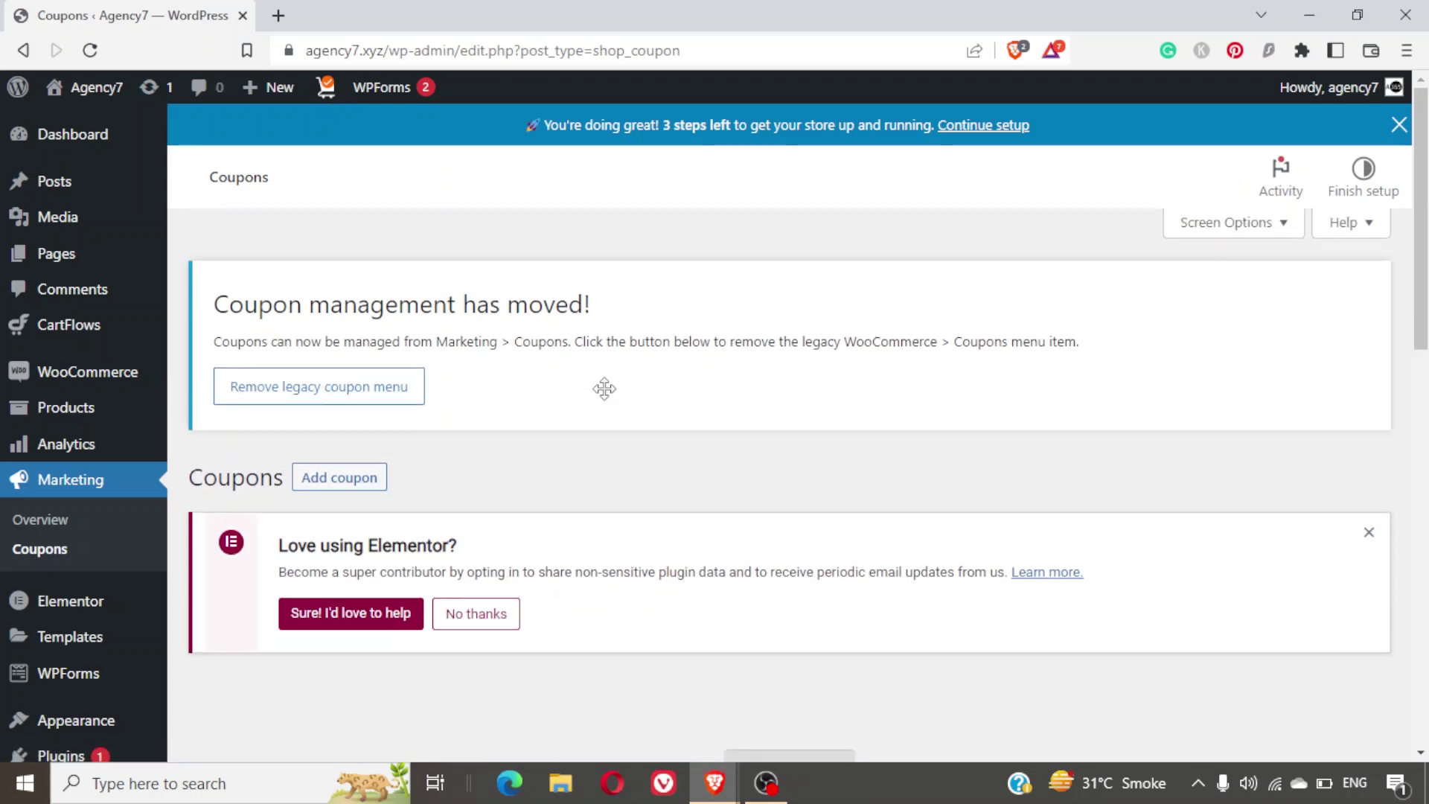
{"action": "scroll", "coordinate": [605, 389], "scroll_direction": "down", "scroll_amount": 2}
{"action": "scroll", "coordinate": [604, 389], "scroll_direction": "down", "scroll_amount": 3}
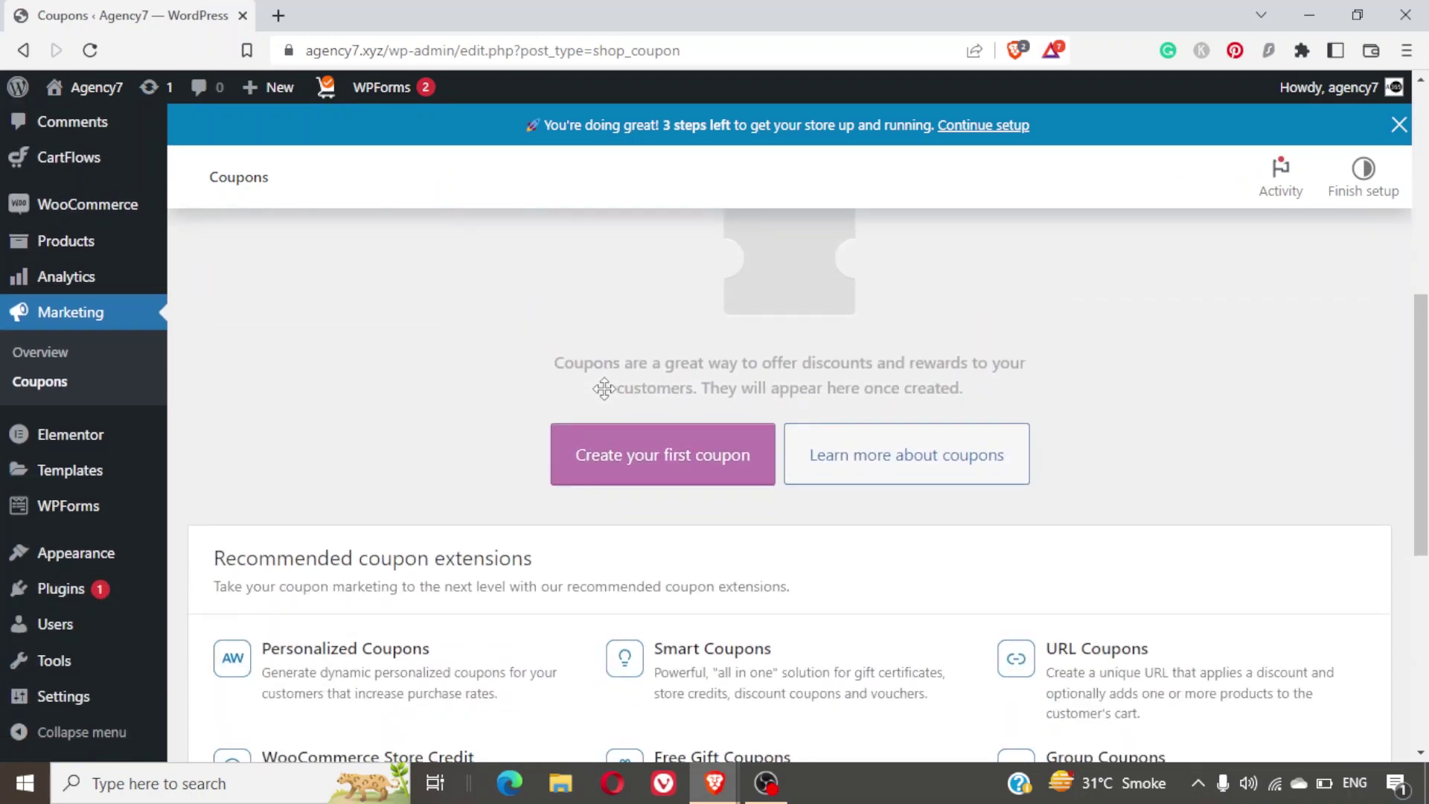
{"action": "scroll", "coordinate": [604, 389], "scroll_direction": "up", "scroll_amount": 5}
{"action": "scroll", "coordinate": [605, 388], "scroll_direction": "down", "scroll_amount": 4}
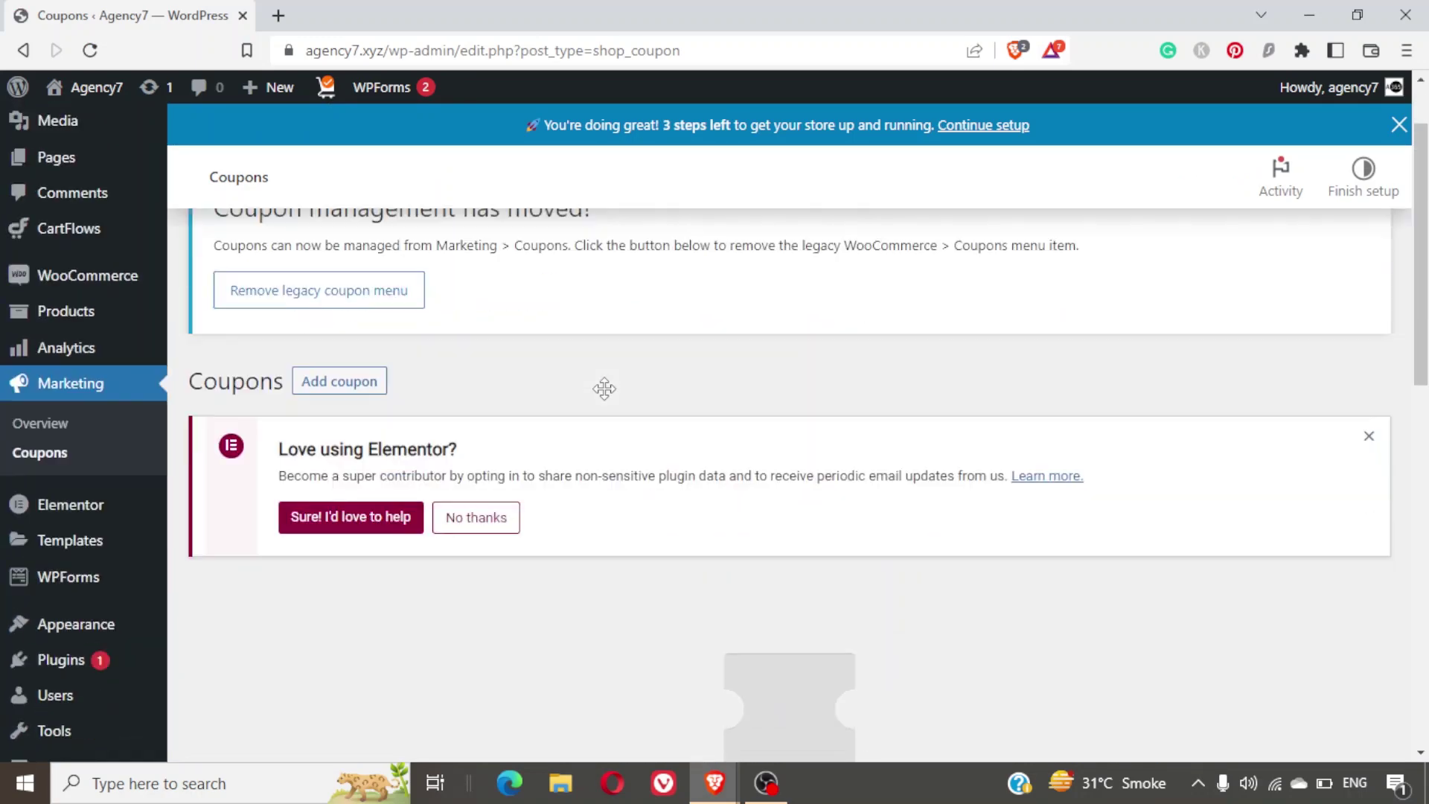
{"action": "left_click", "coordinate": [686, 547]}
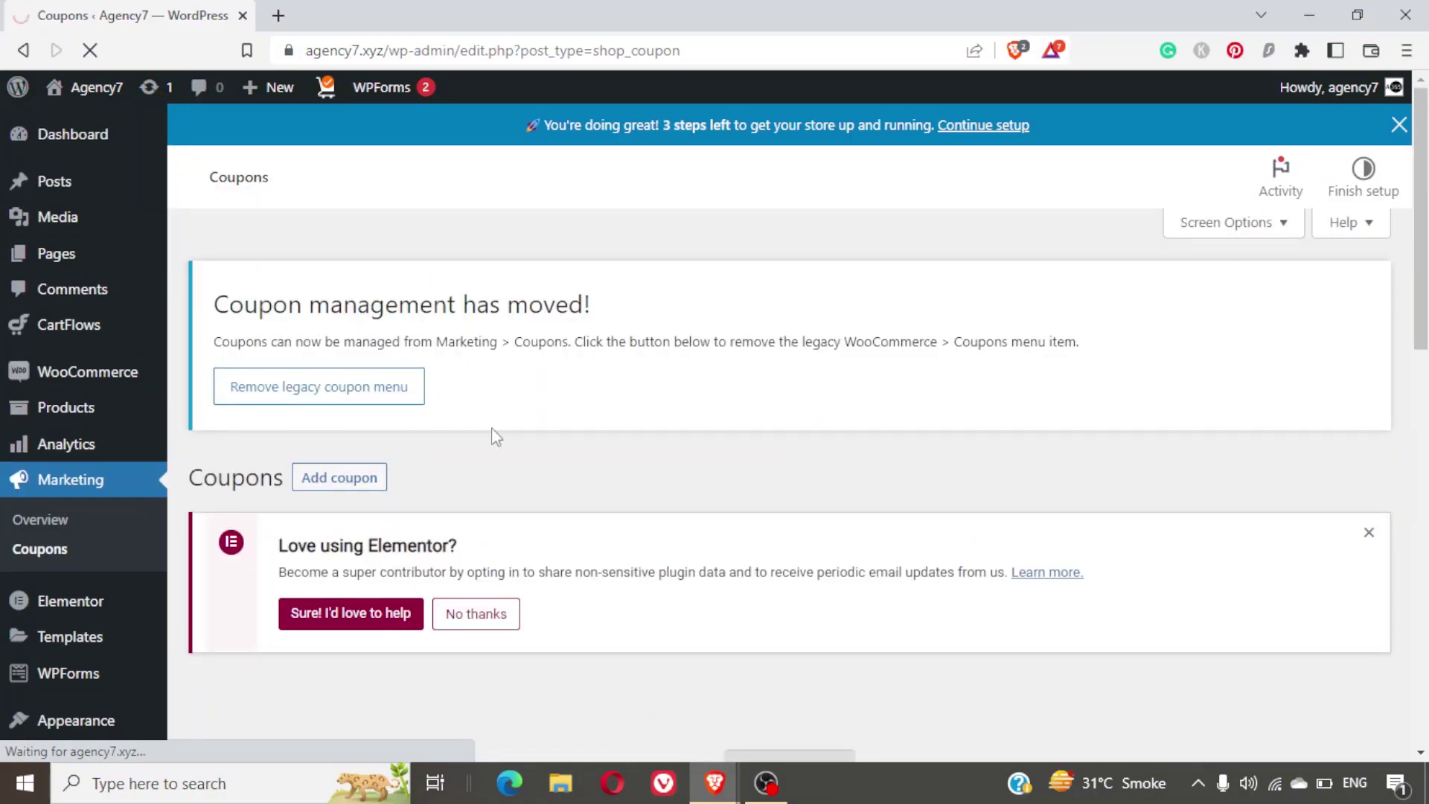
{"action": "left_click", "coordinate": [325, 483]}
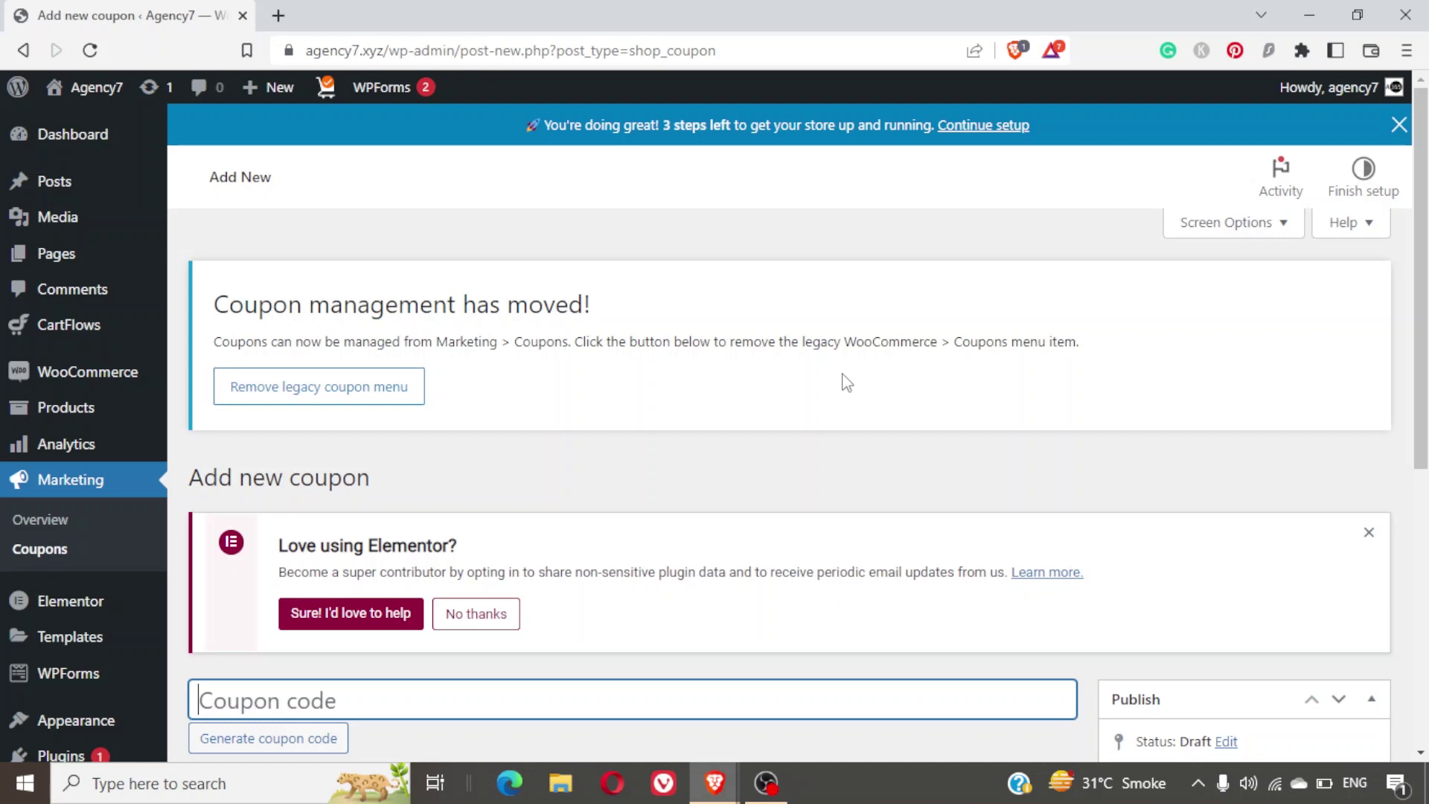
Try the coupon codes 'sale' and 'diwali50', then generate a random coupon code.
{"action": "scroll", "coordinate": [847, 382], "scroll_direction": "down", "scroll_amount": 5}
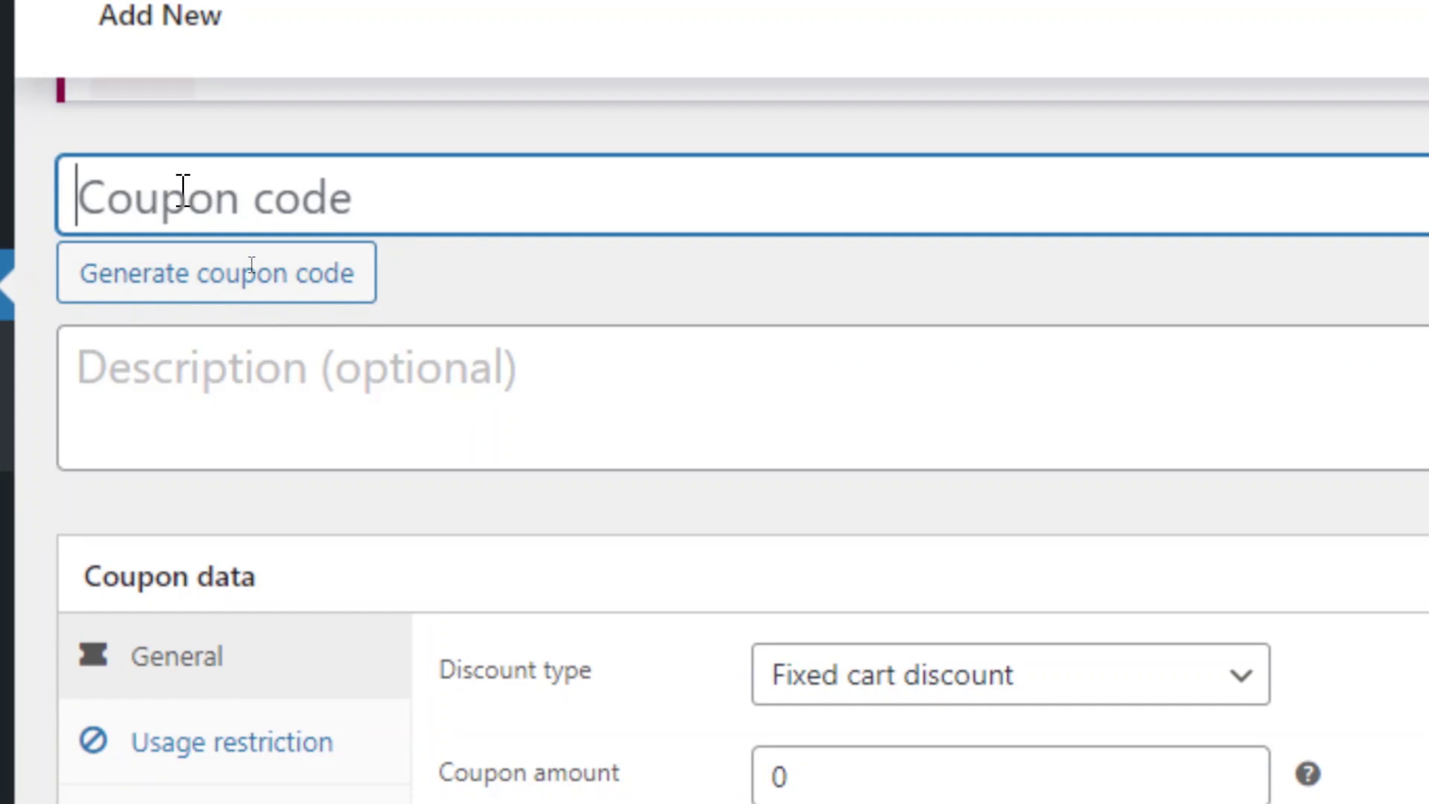
{"action": "type", "text": "sa"}
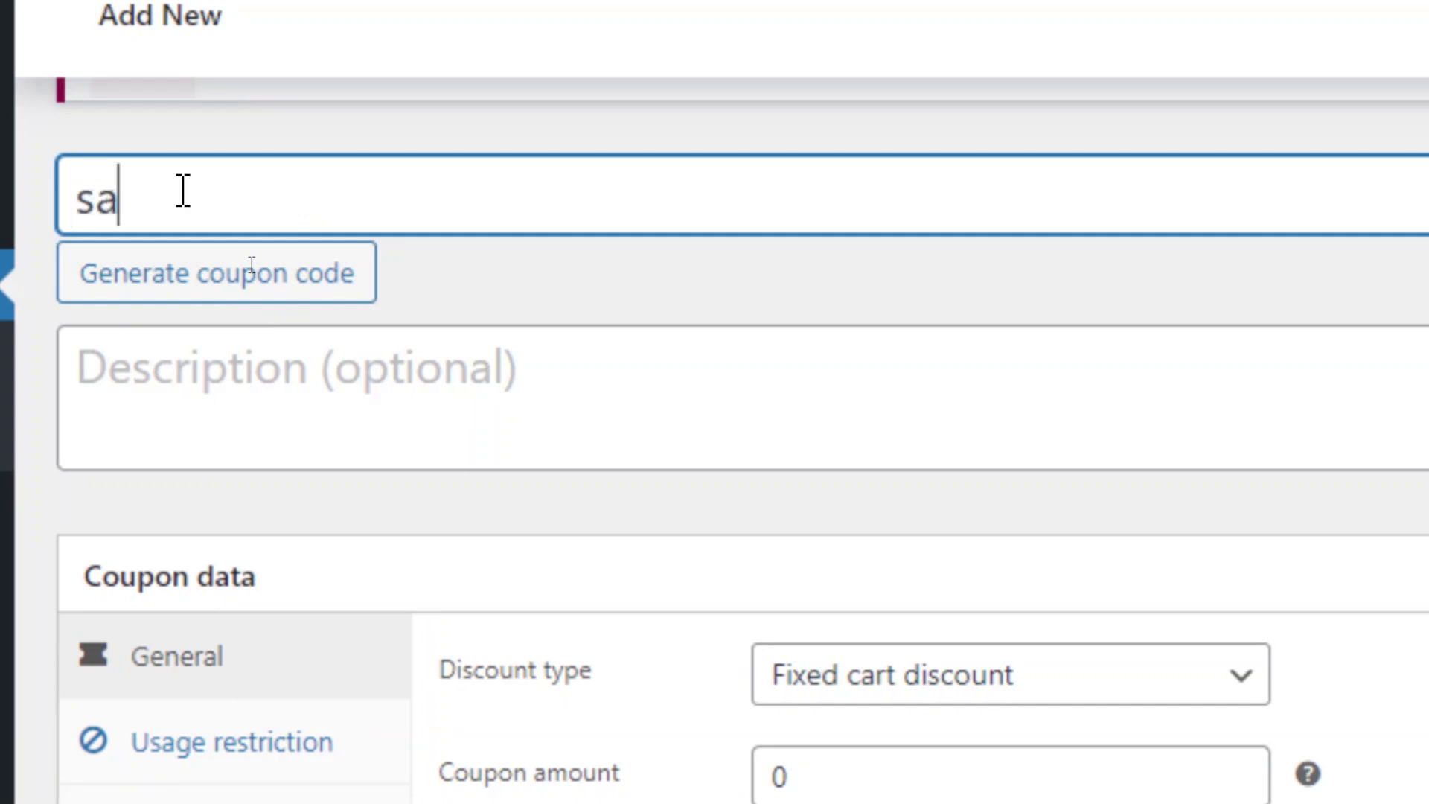
{"action": "type", "text": "le"}
{"action": "key", "text": "ctrl+a"}
{"action": "type", "text": "diwali"}
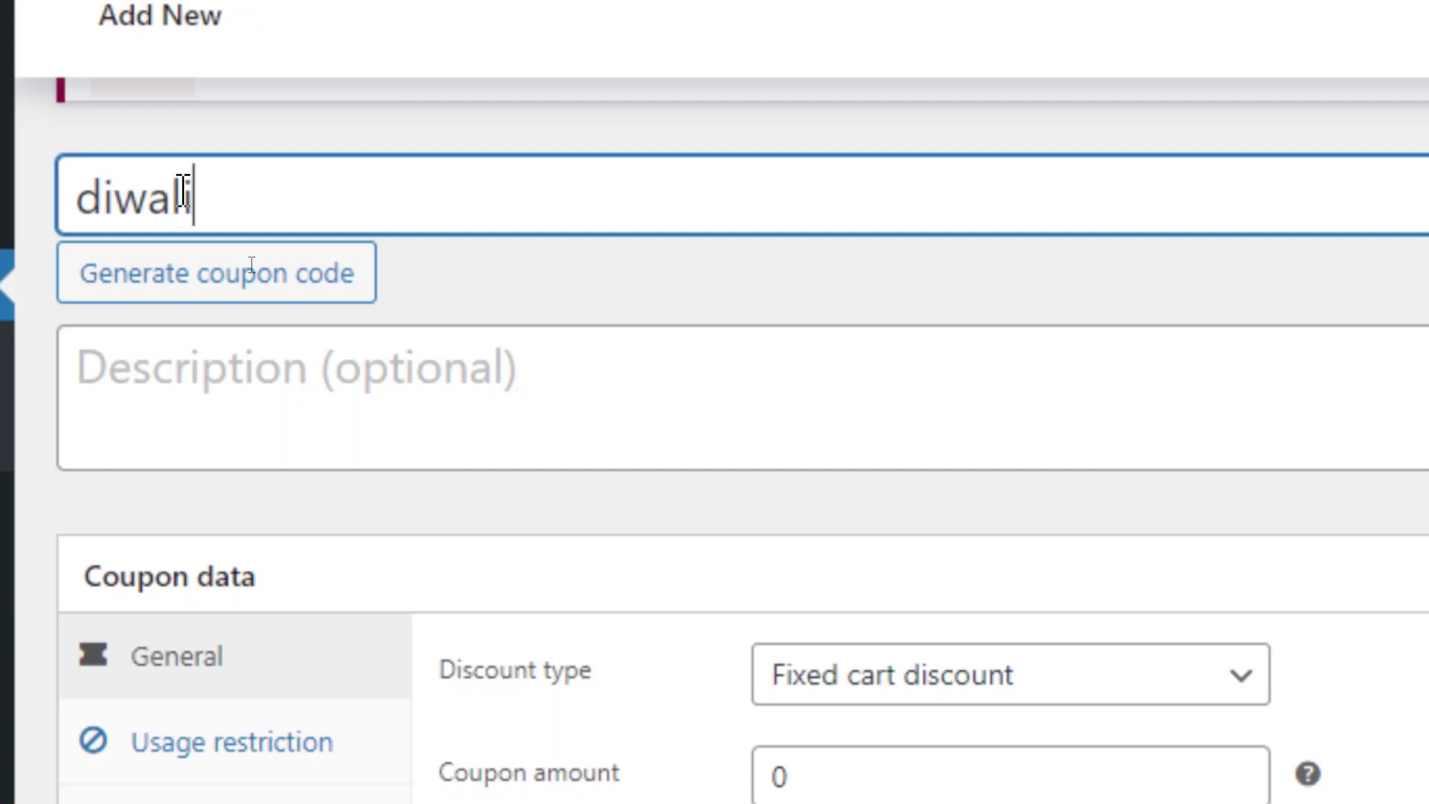
{"action": "type", "text": "50"}
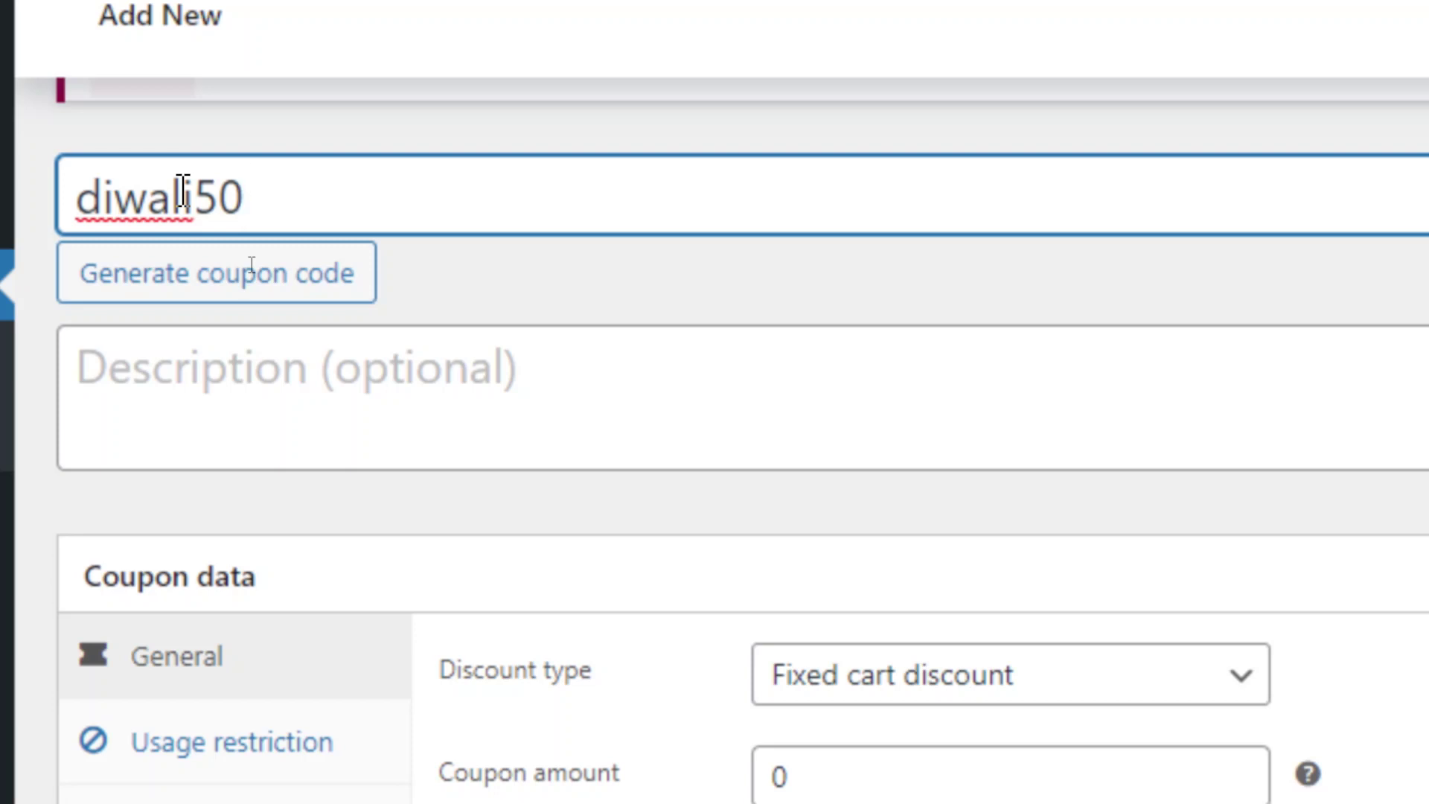
{"action": "double_click", "coordinate": [183, 195]}
{"action": "key", "text": "BackSpace"}
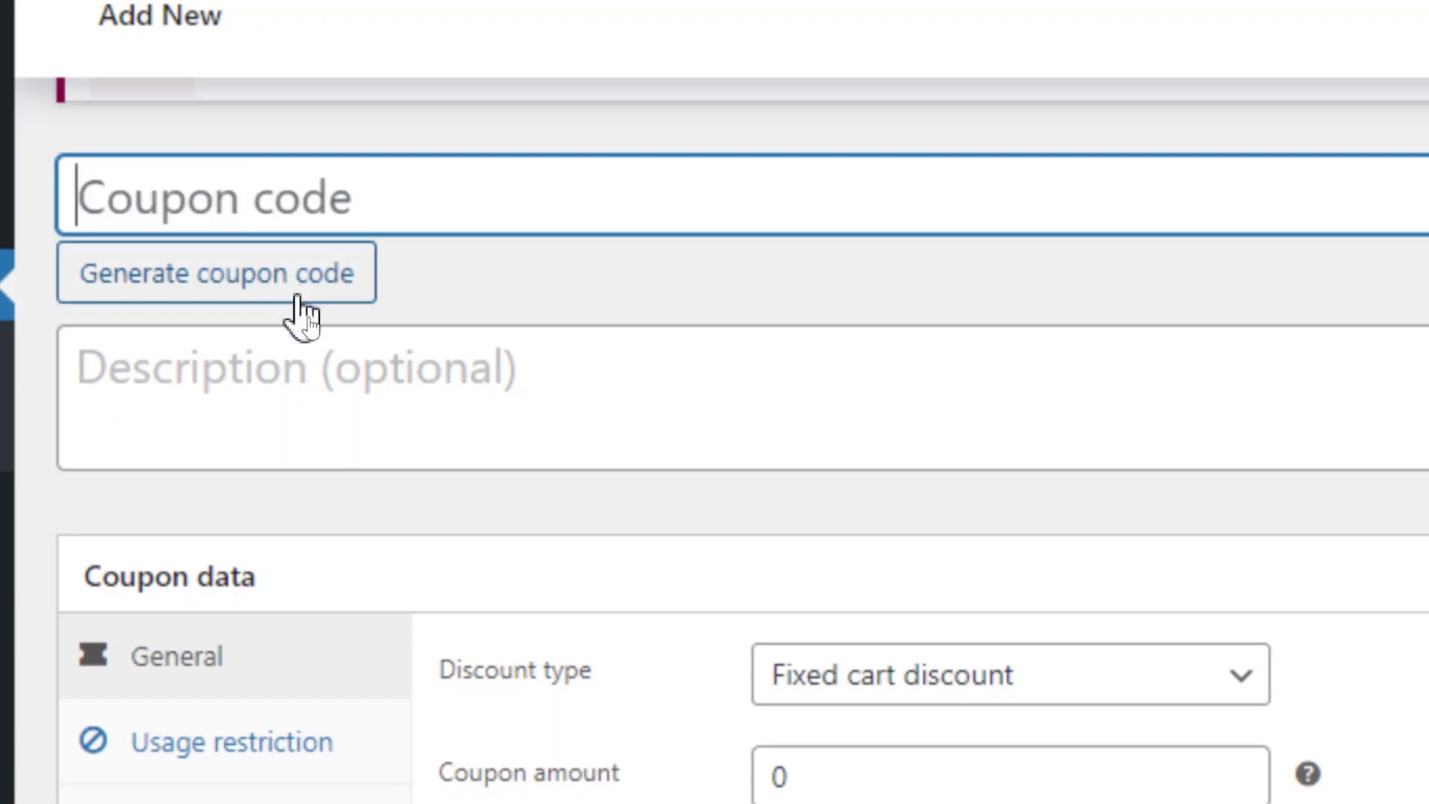
{"action": "left_click", "coordinate": [300, 294]}
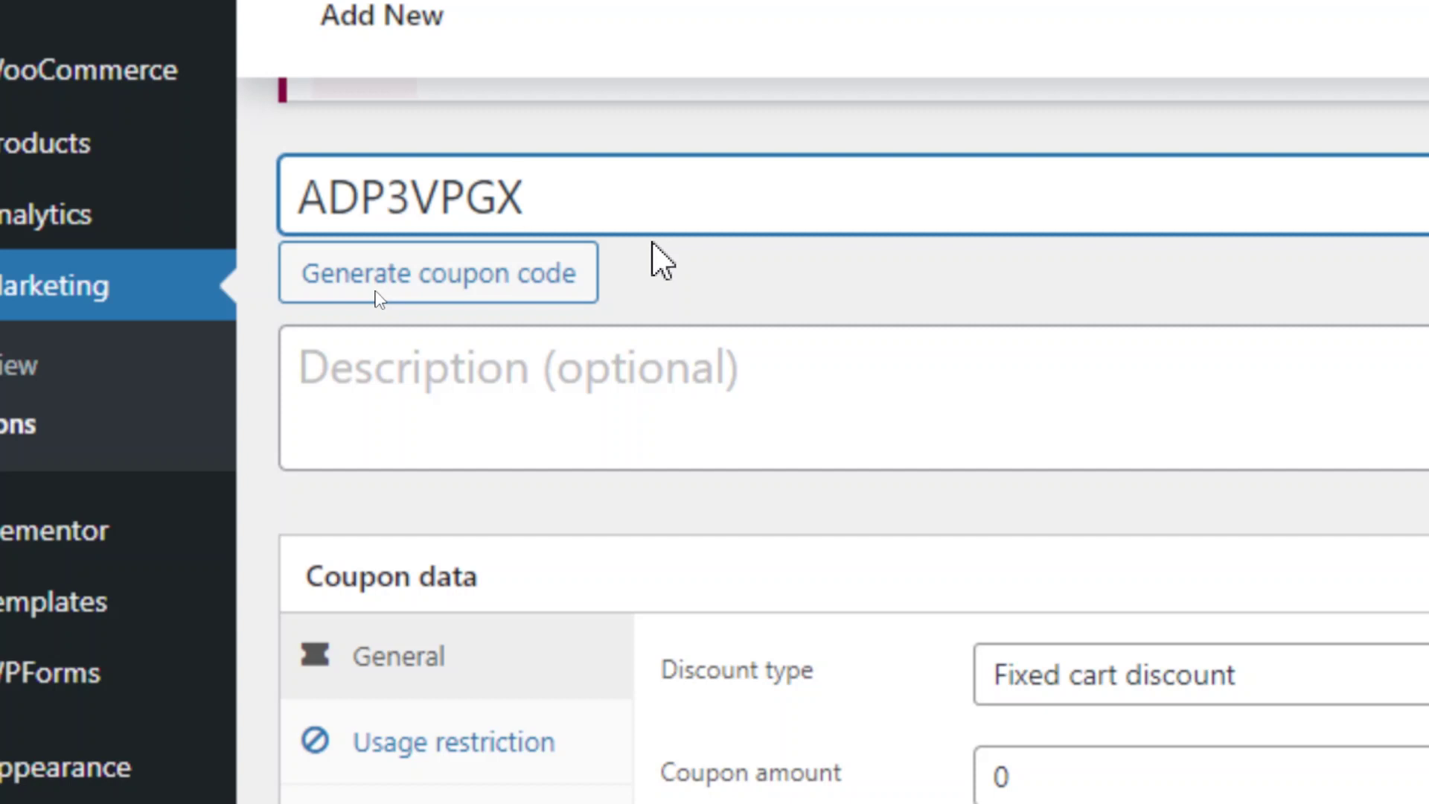
Replace the generated code, experimenting with numbered variants before settling on 'diwali'.
{"action": "key", "text": "ctrl+a"}
{"action": "type", "text": "d"}
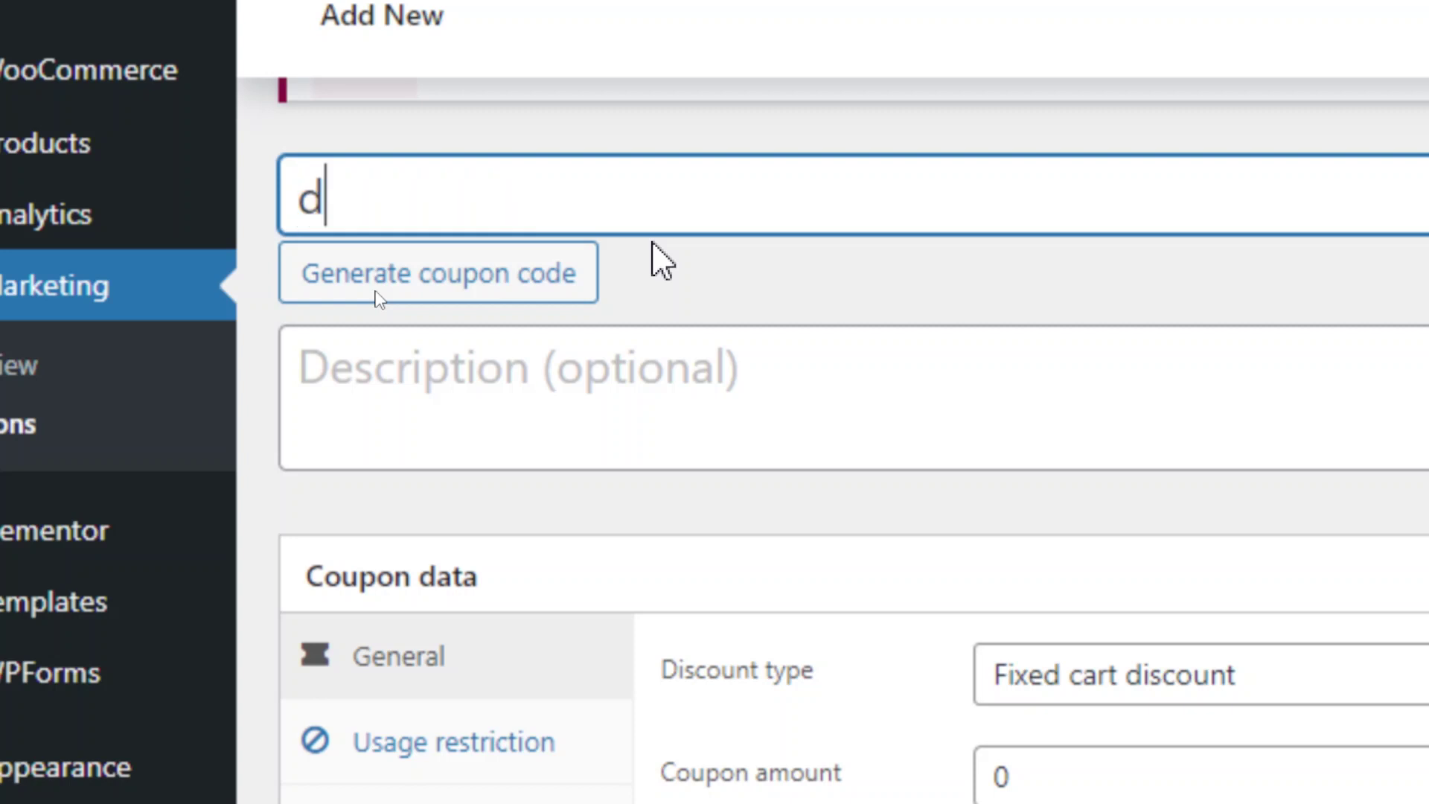
{"action": "type", "text": "iwali50"}
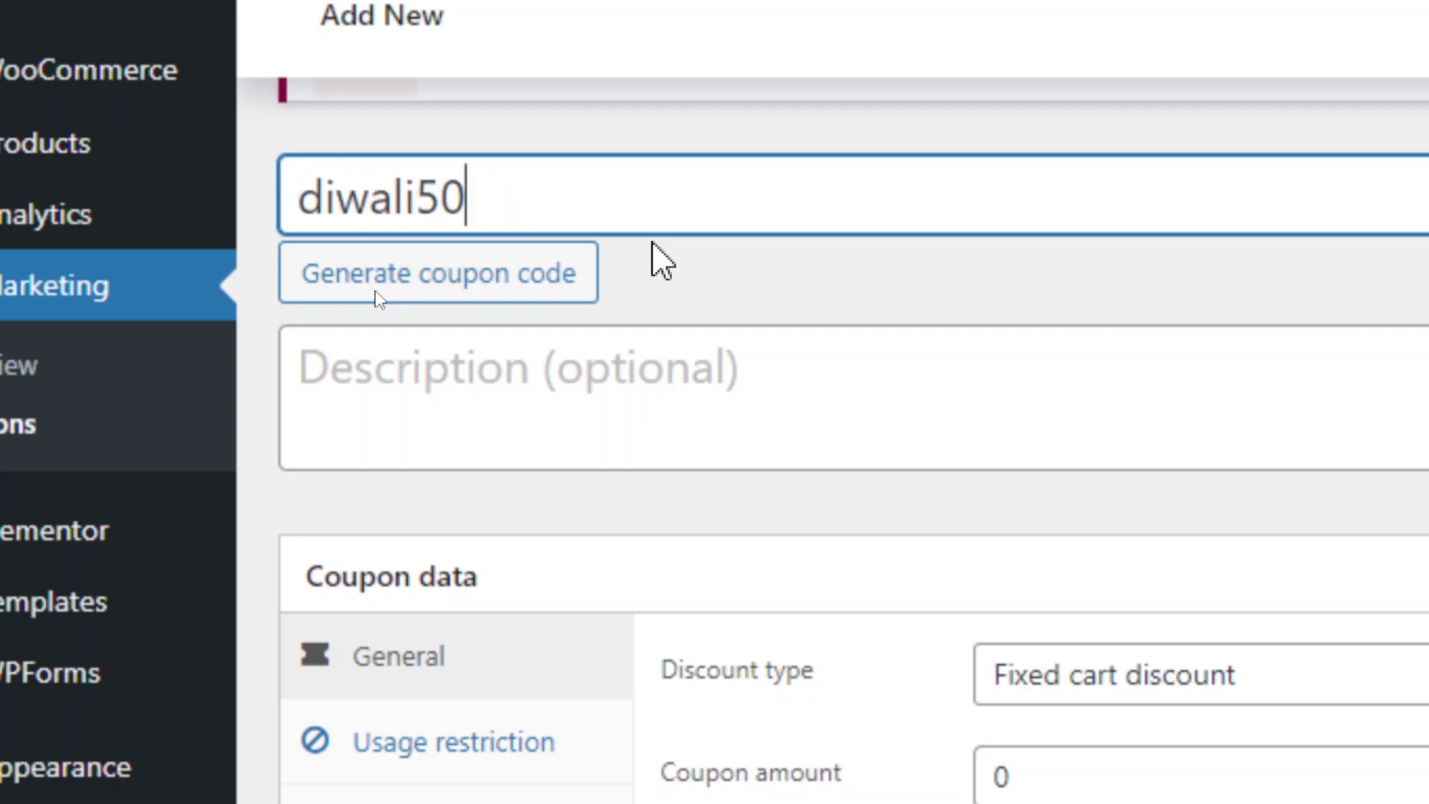
{"action": "key", "text": "BackSpace"}
{"action": "key", "text": "BackSpace"}
{"action": "type", "text": "10"}
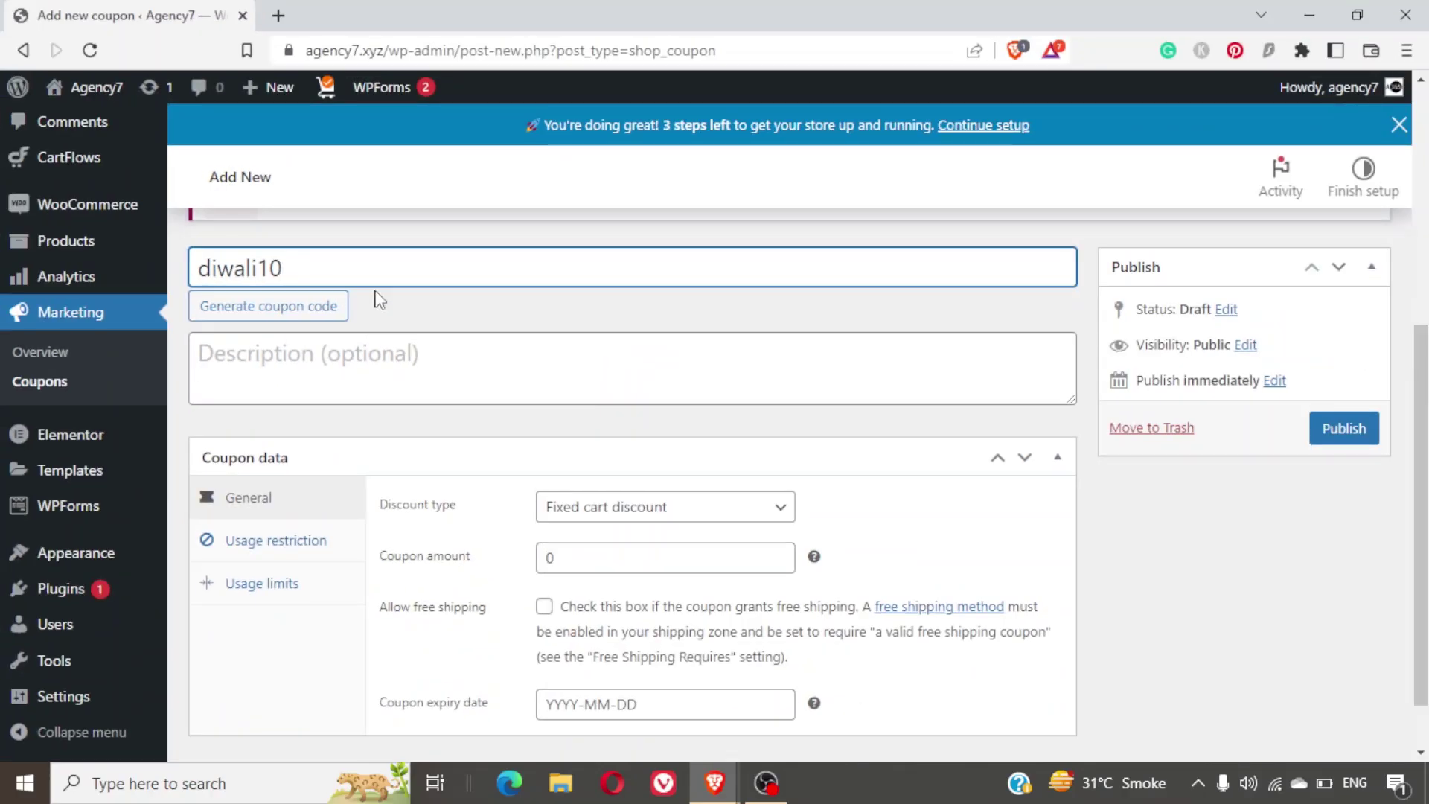
{"action": "key", "text": "BackSpace"}
{"action": "key", "text": "BackSpace"}
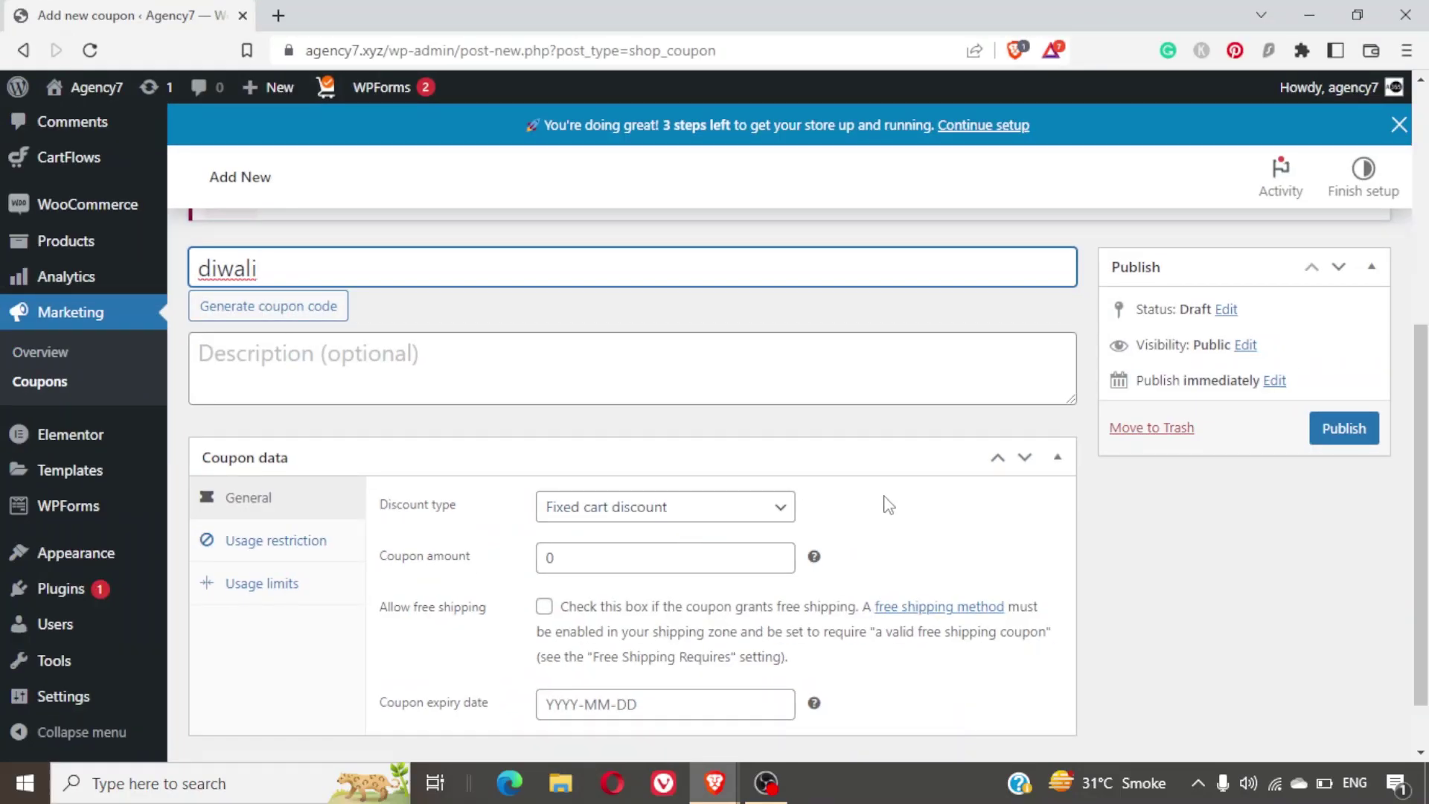
{"action": "scroll", "coordinate": [888, 504], "scroll_direction": "down", "scroll_amount": 1}
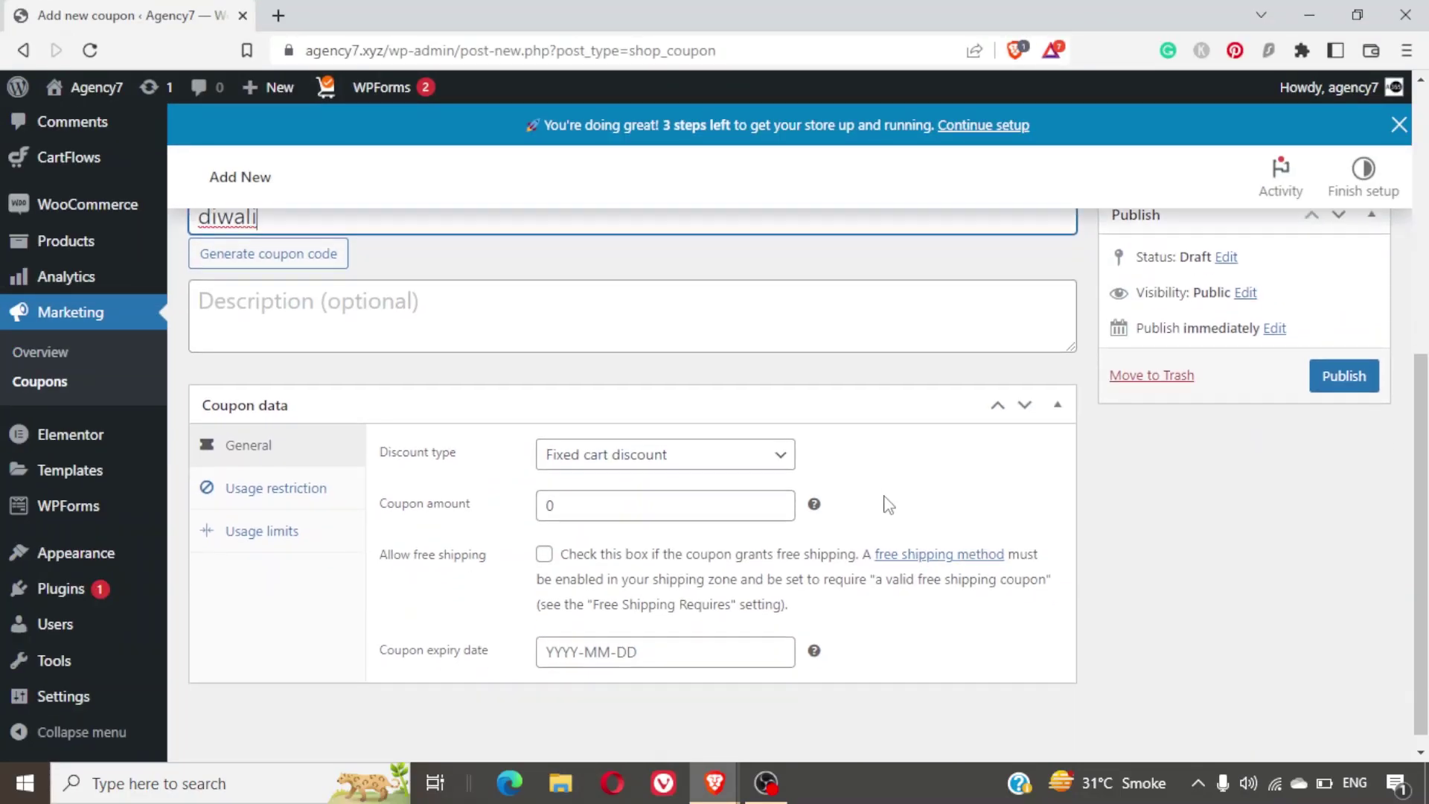
Cycle through Percentage, Fixed cart and Fixed product discount types, ending on Percentage discount.
{"action": "left_click", "coordinate": [740, 445]}
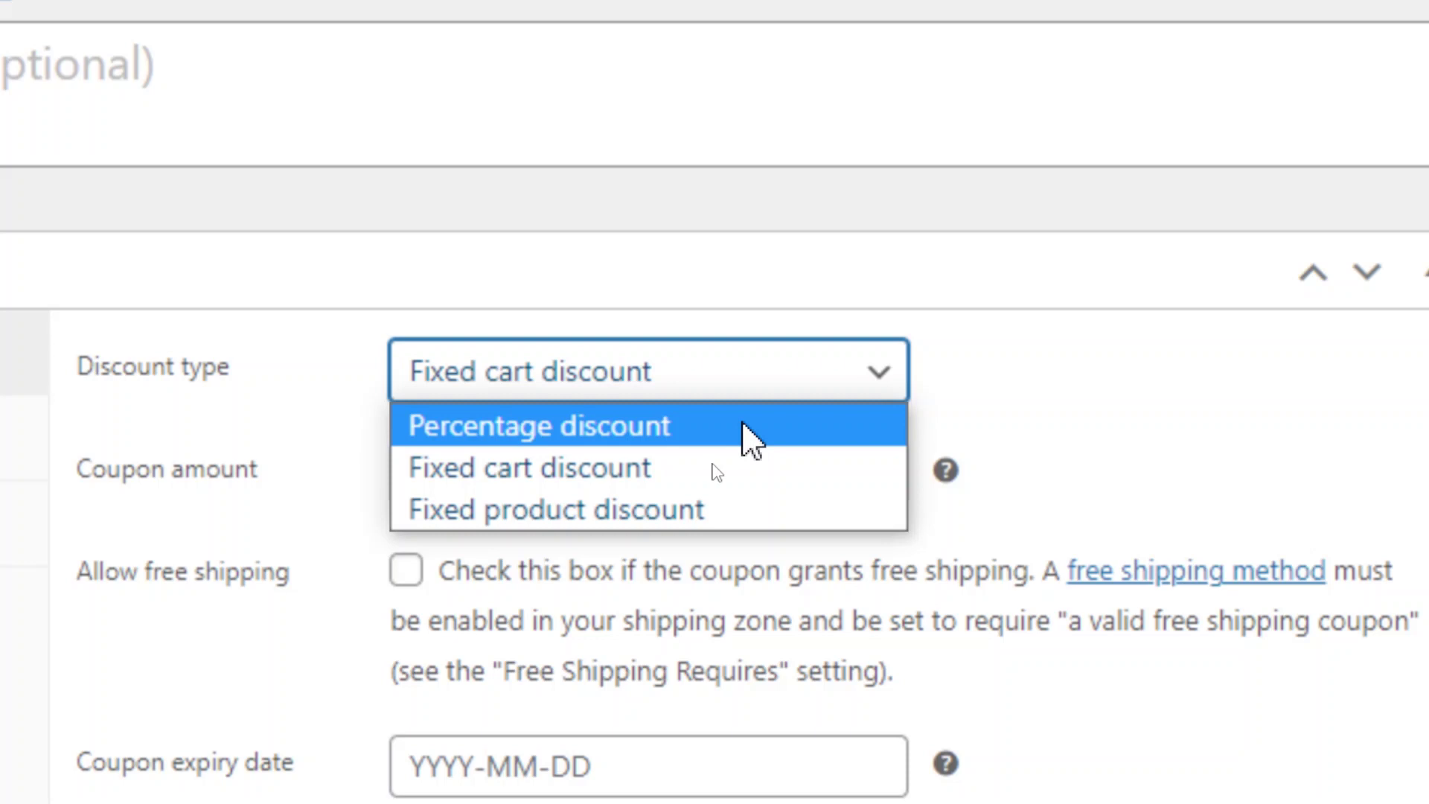
{"action": "left_click", "coordinate": [743, 426]}
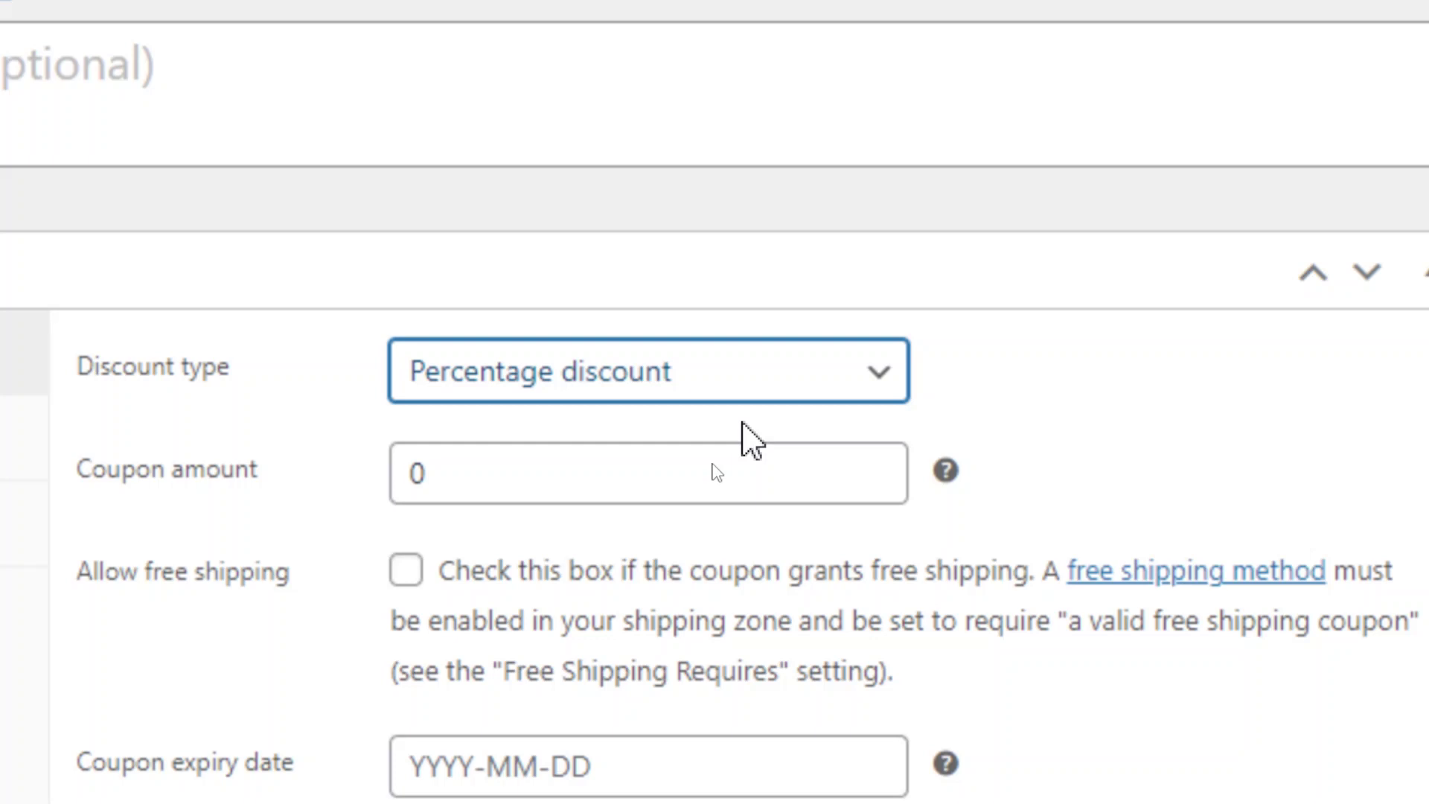
{"action": "left_click", "coordinate": [705, 376]}
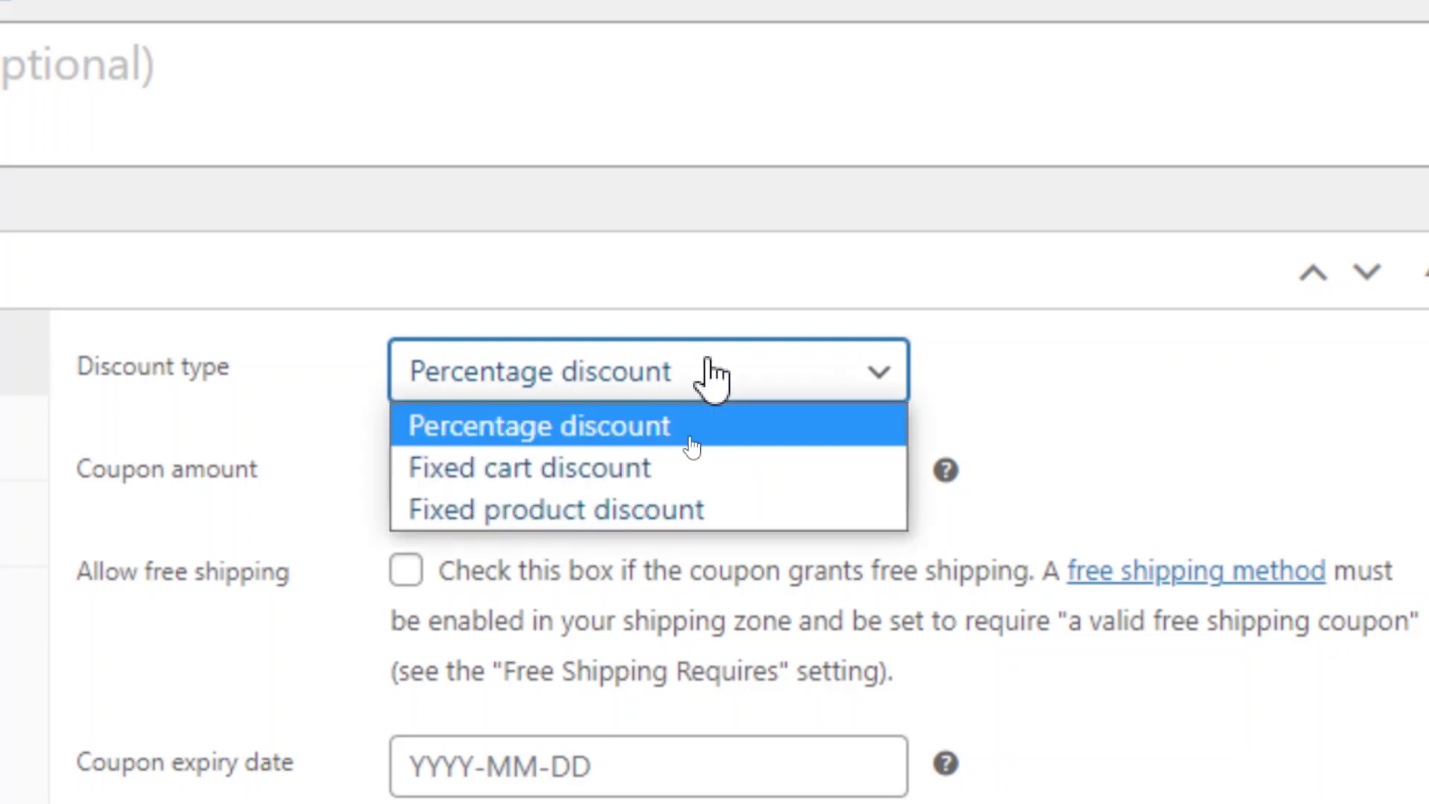
{"action": "left_click", "coordinate": [647, 469]}
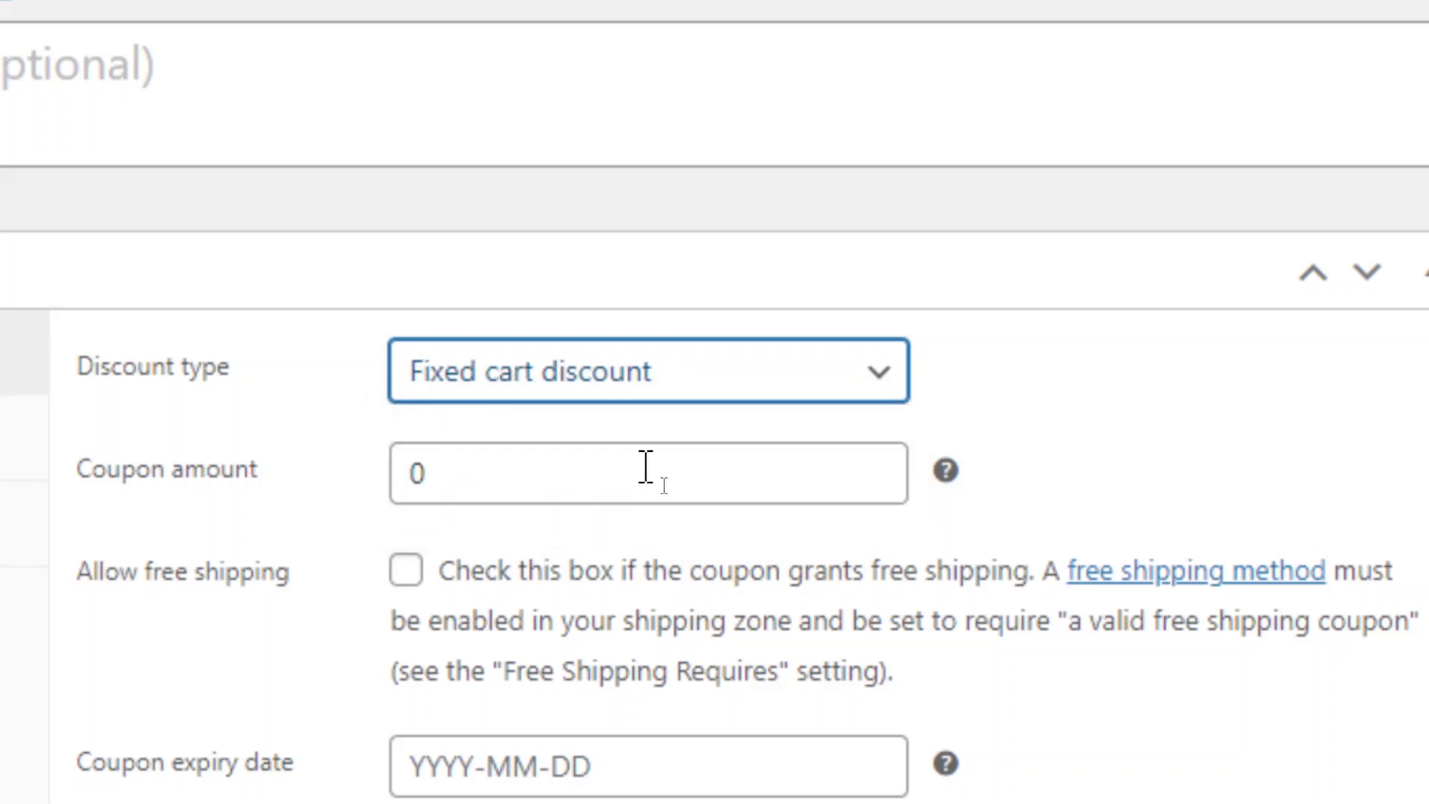
{"action": "left_click", "coordinate": [647, 469]}
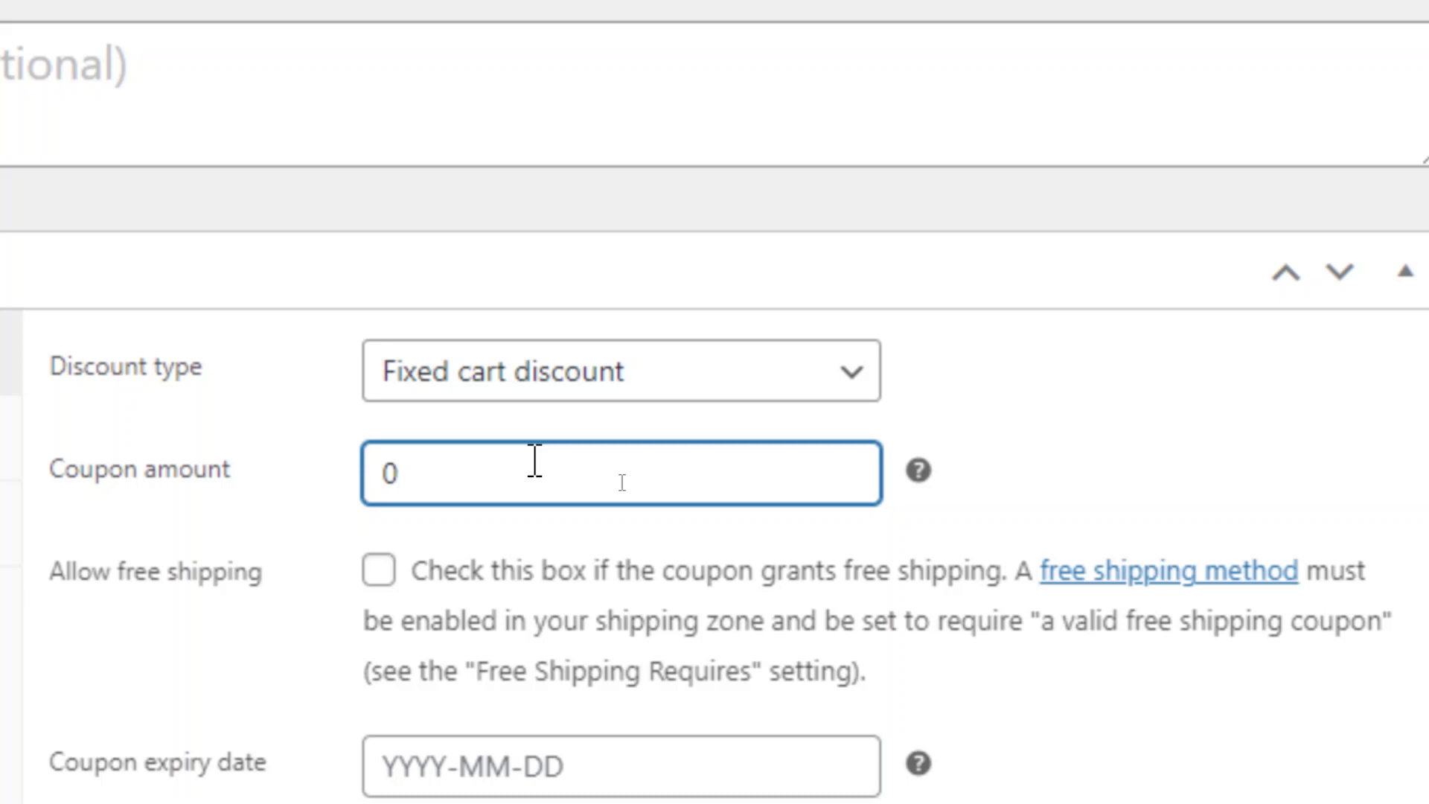
{"action": "left_click", "coordinate": [577, 384]}
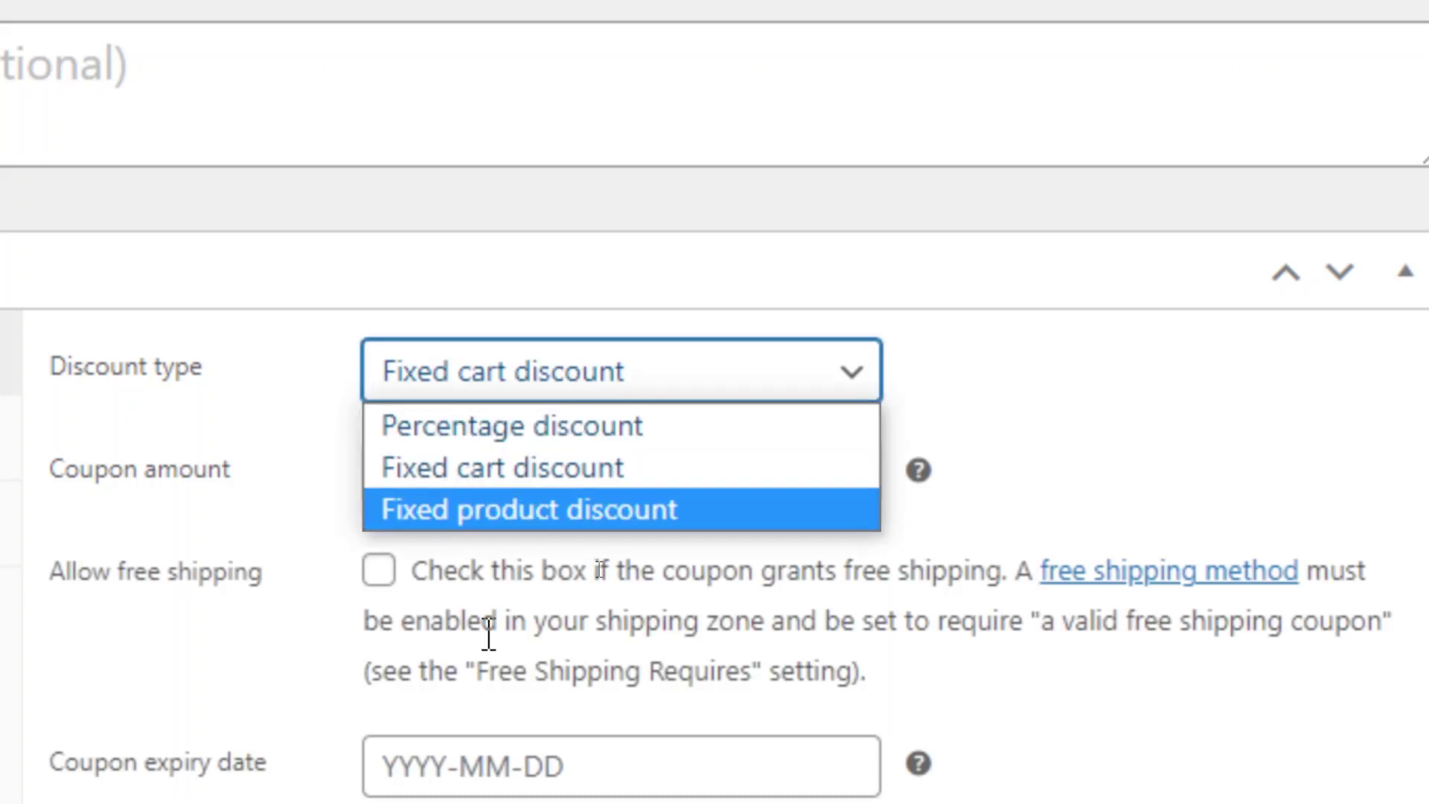
{"action": "left_click", "coordinate": [625, 507]}
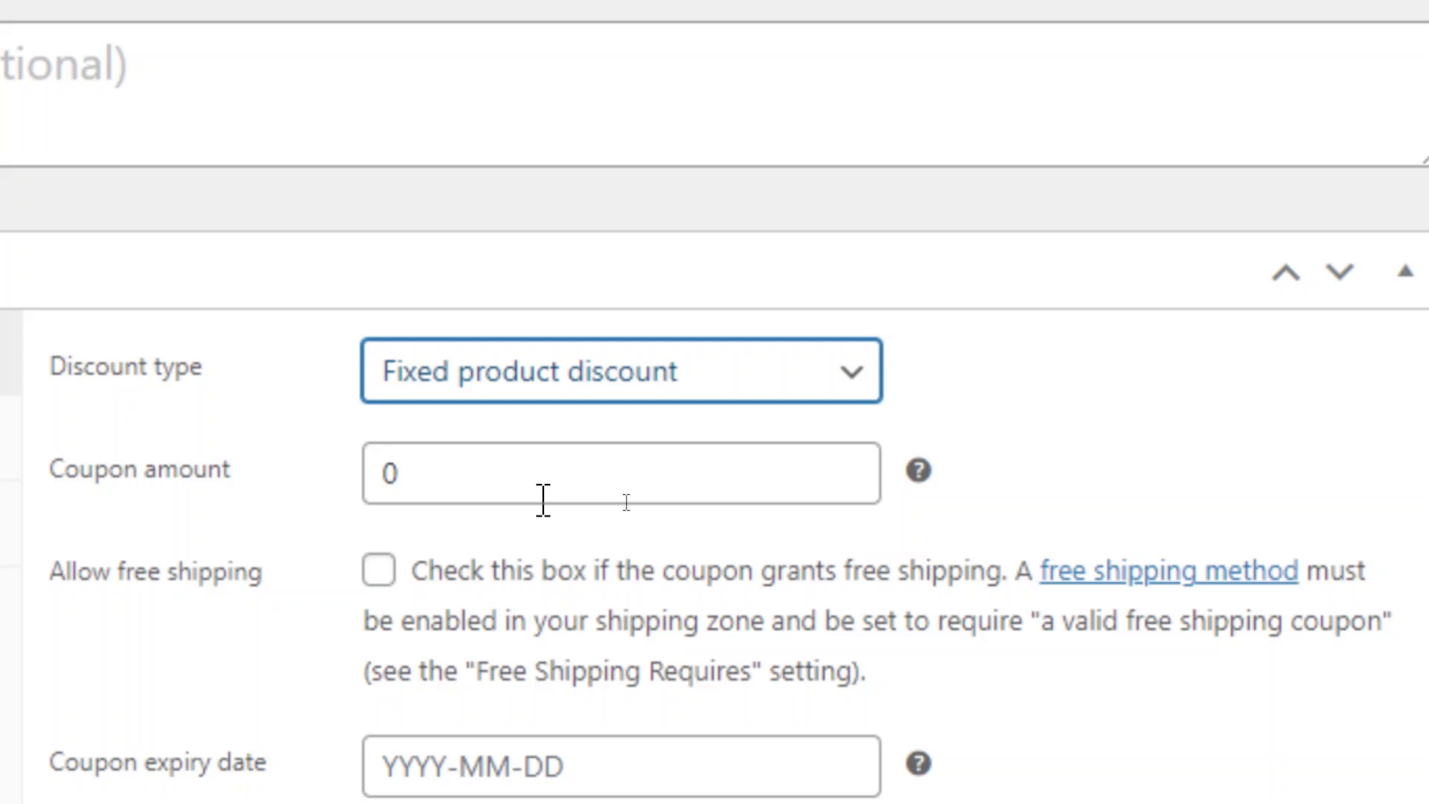
{"action": "left_click", "coordinate": [600, 387]}
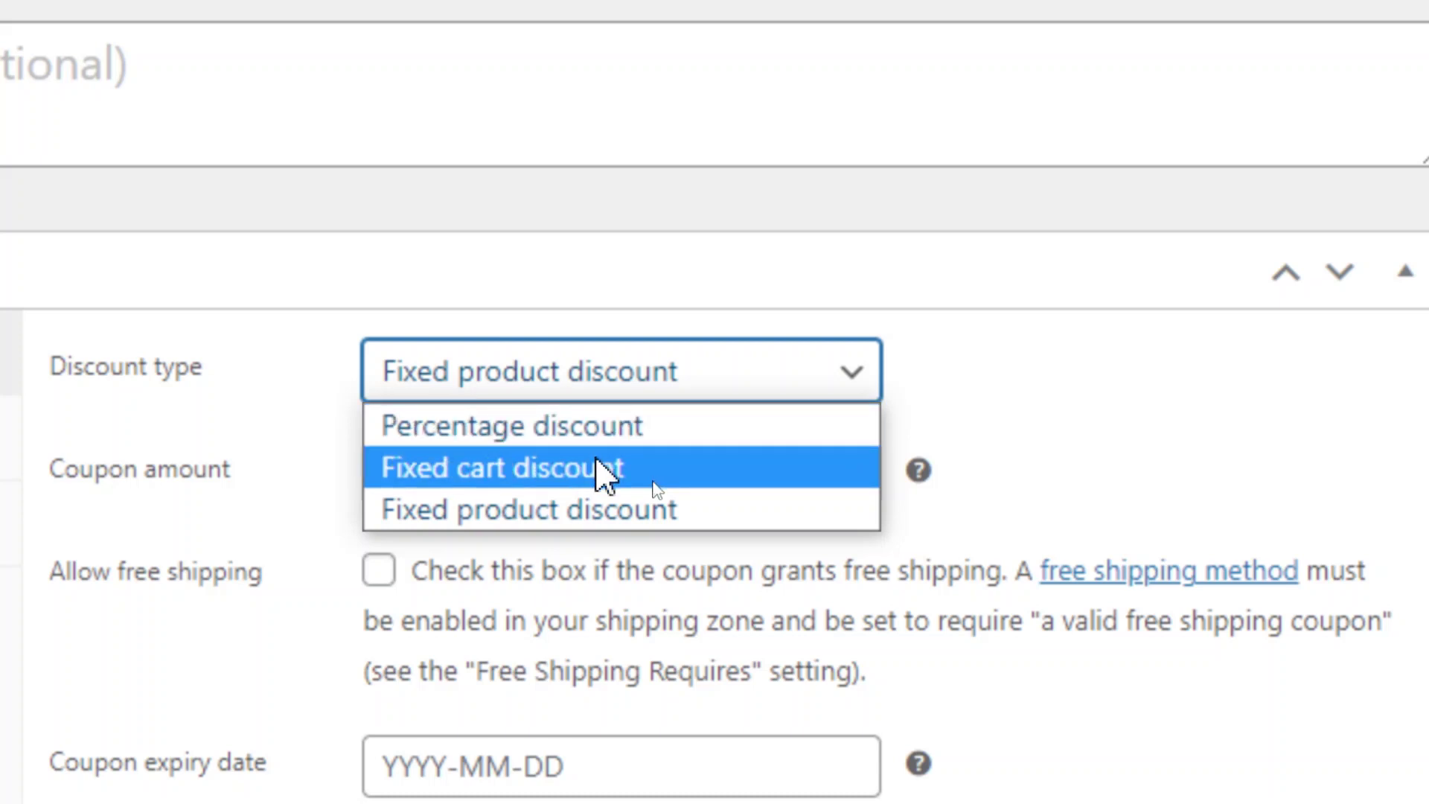
{"action": "left_click", "coordinate": [635, 428]}
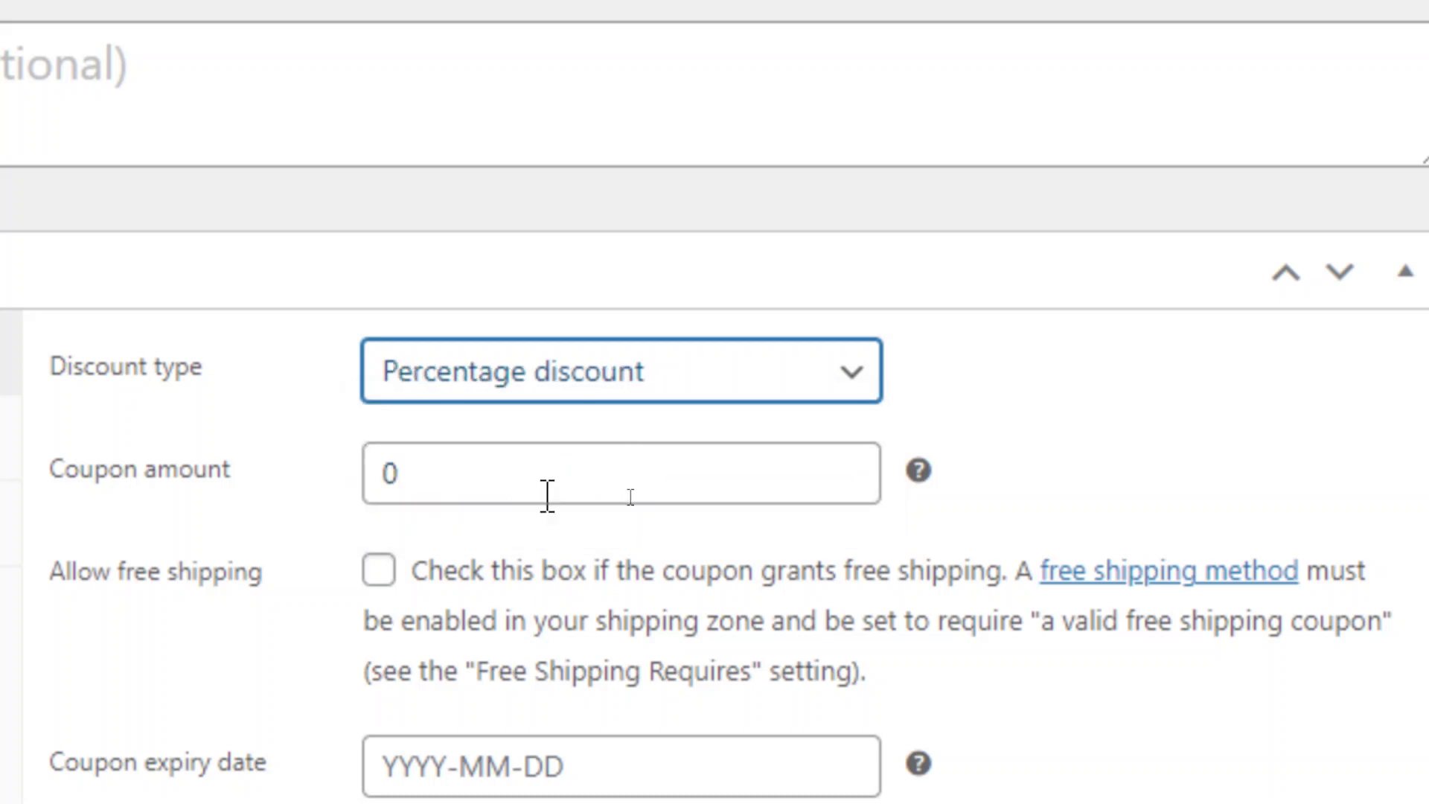
Enter 10 as the coupon amount.
{"action": "left_click", "coordinate": [181, 485]}
{"action": "type", "text": "10"}
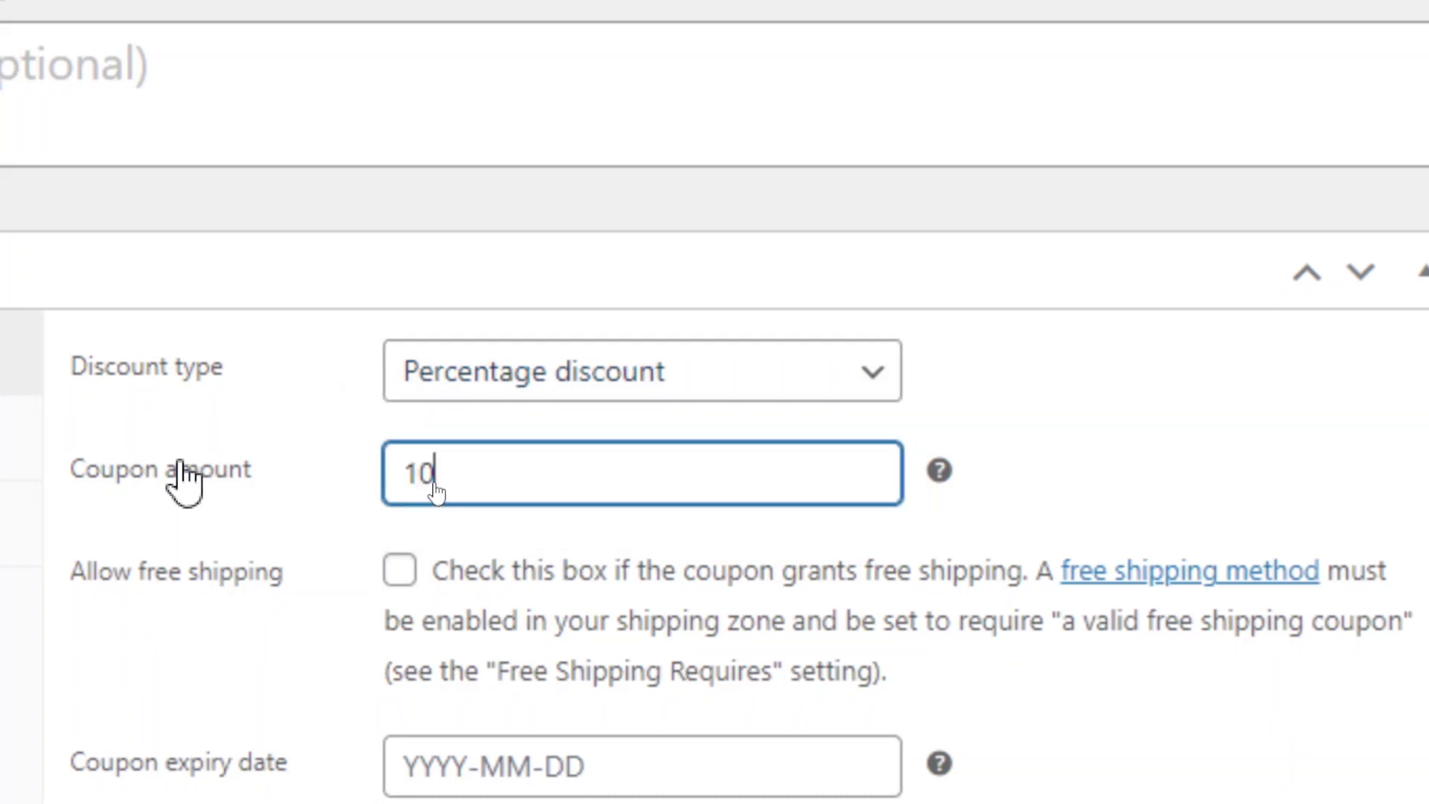
{"action": "left_click", "coordinate": [1197, 452]}
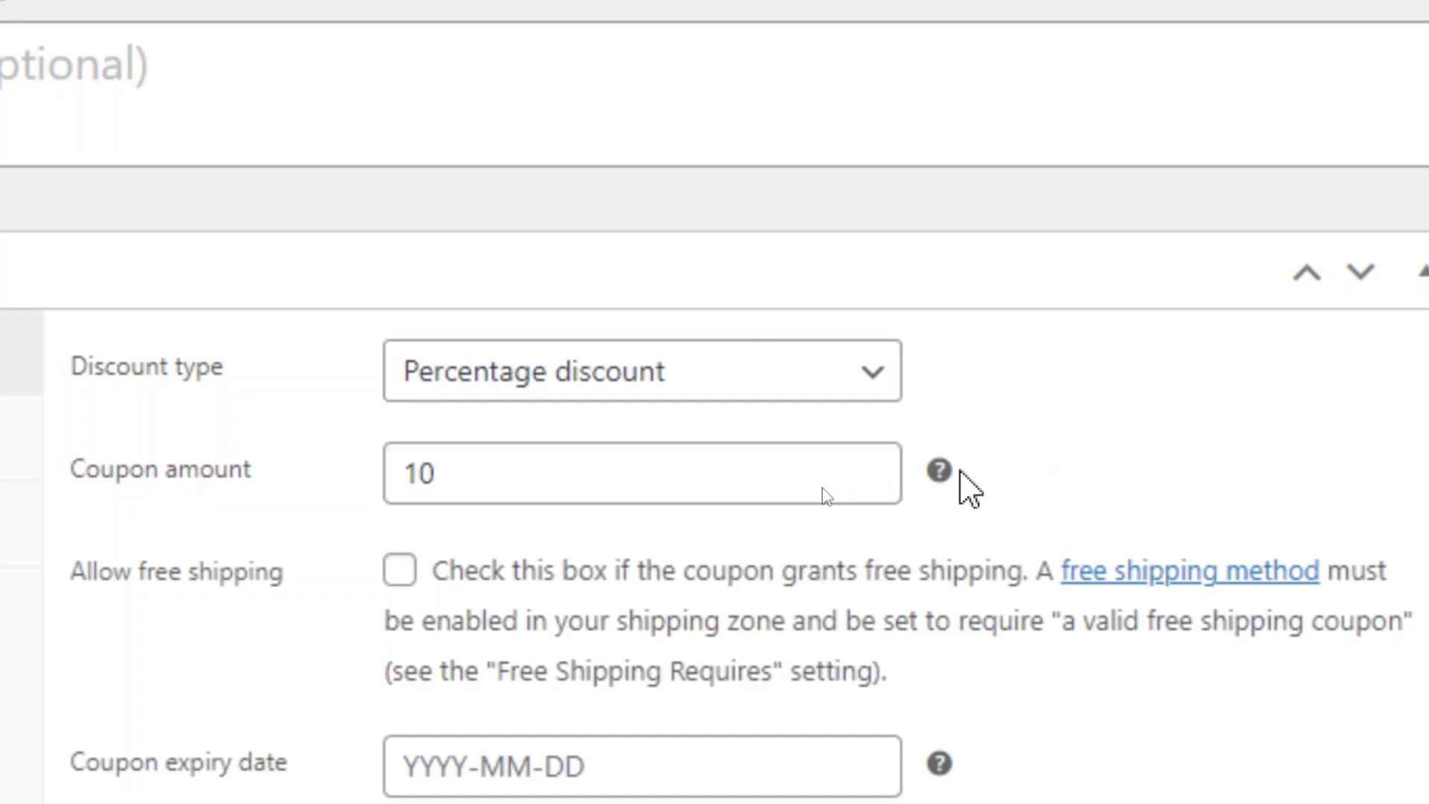
{"action": "mouse_move", "coordinate": [944, 485]}
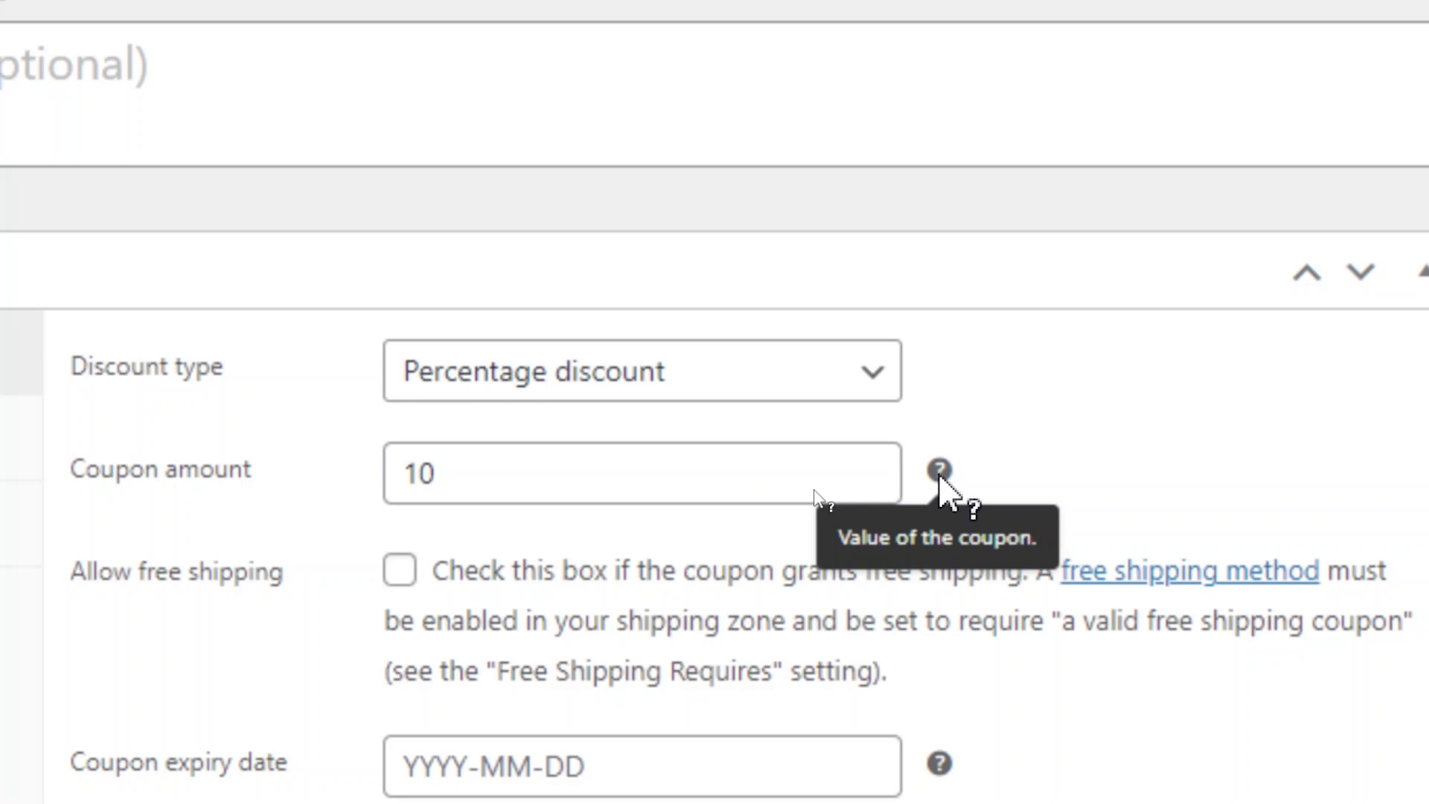
Switch to Fixed cart and back to Percentage discount, keeping the amount 10 without a % sign.
{"action": "left_click", "coordinate": [633, 372]}
{"action": "left_click", "coordinate": [603, 468]}
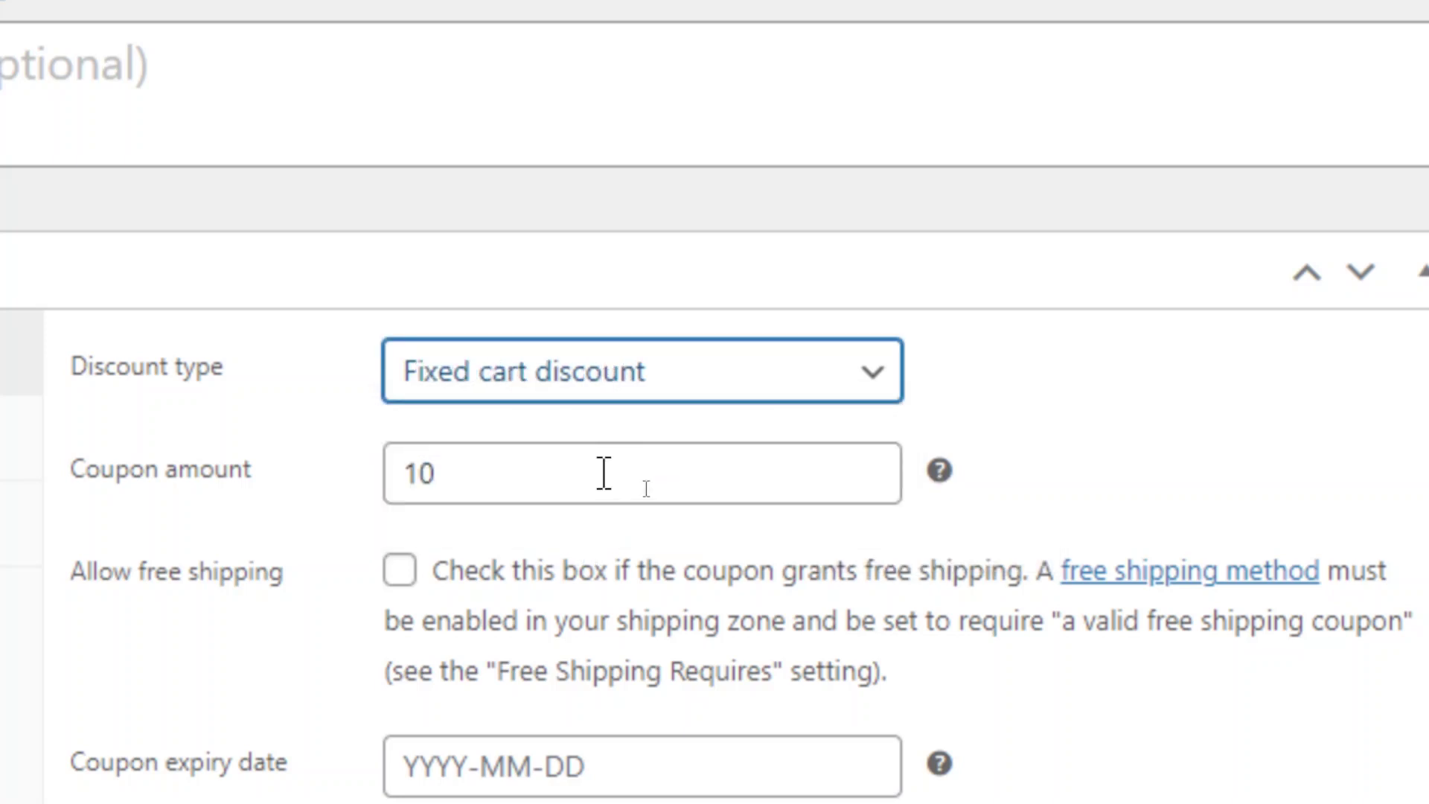
{"action": "left_click", "coordinate": [564, 491]}
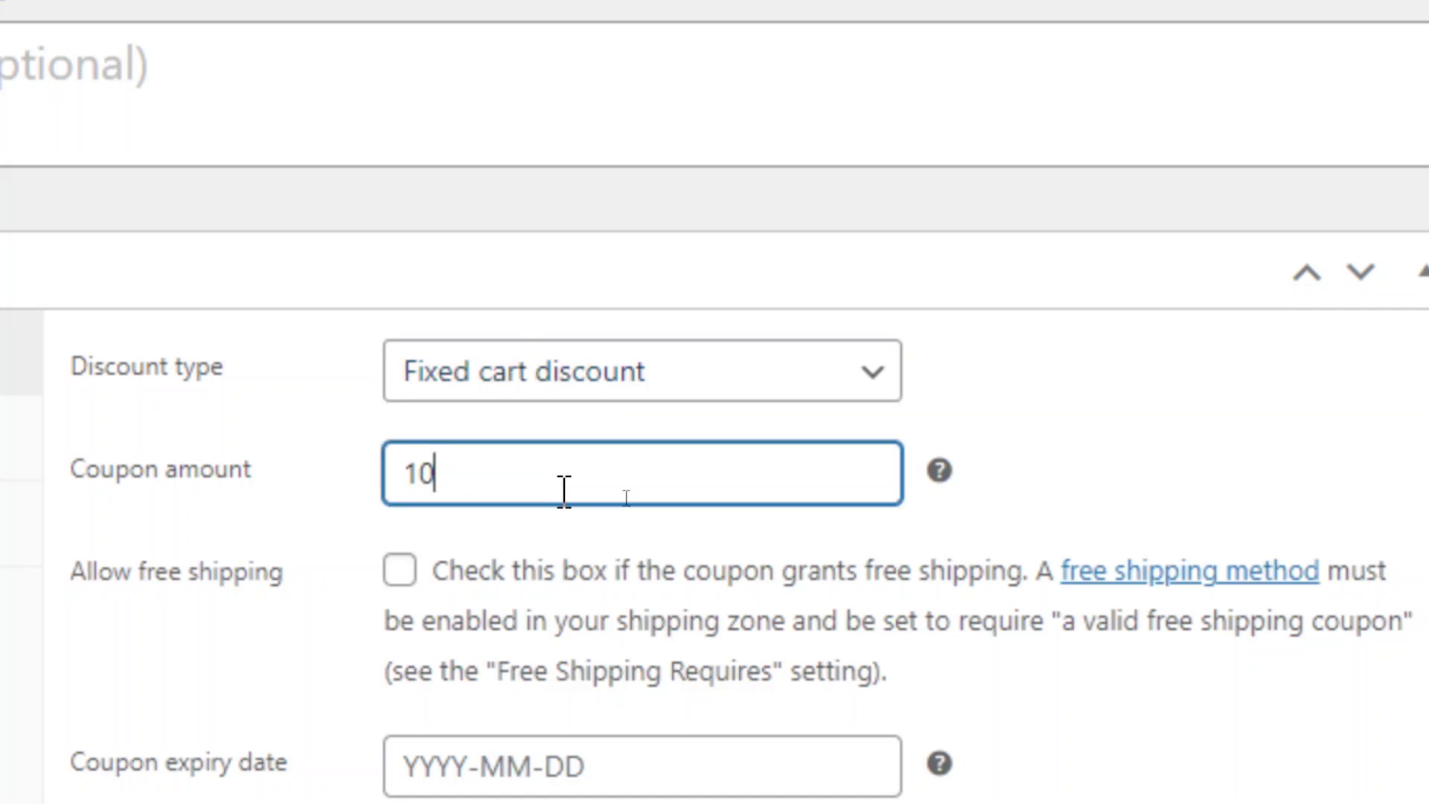
{"action": "left_click", "coordinate": [586, 393]}
{"action": "left_click", "coordinate": [584, 424]}
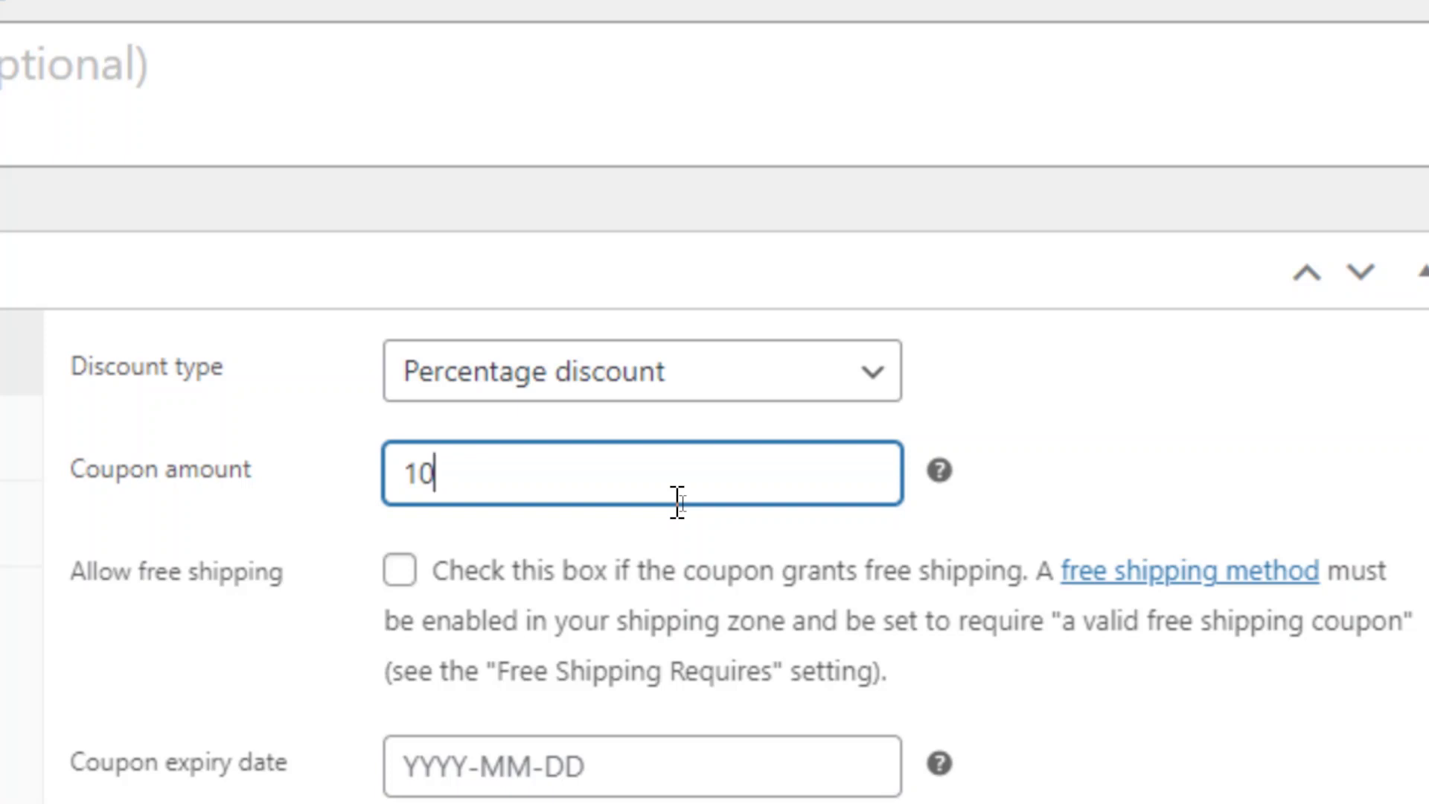
{"action": "type", "text": "%"}
{"action": "left_click", "coordinate": [925, 563]}
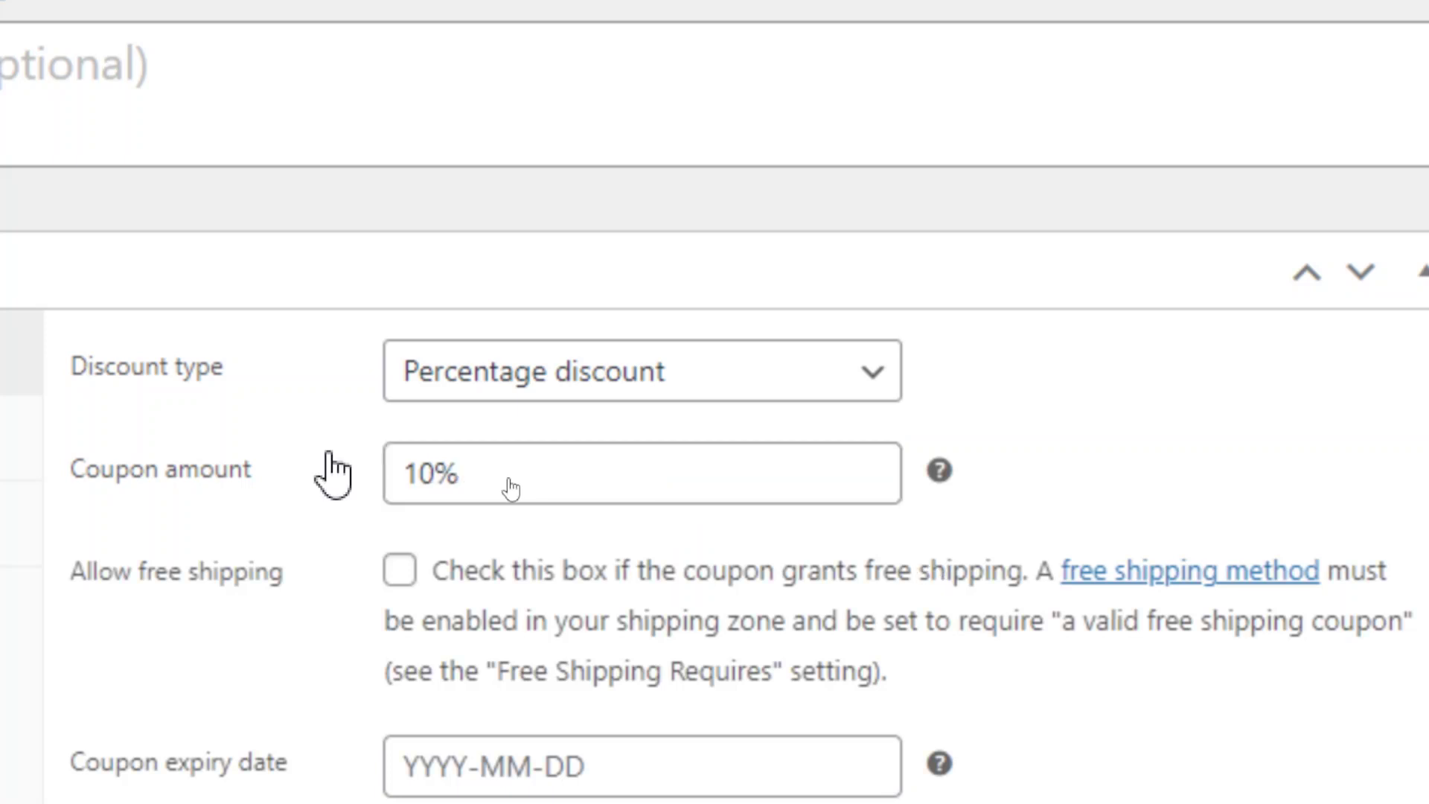
{"action": "left_click", "coordinate": [568, 485]}
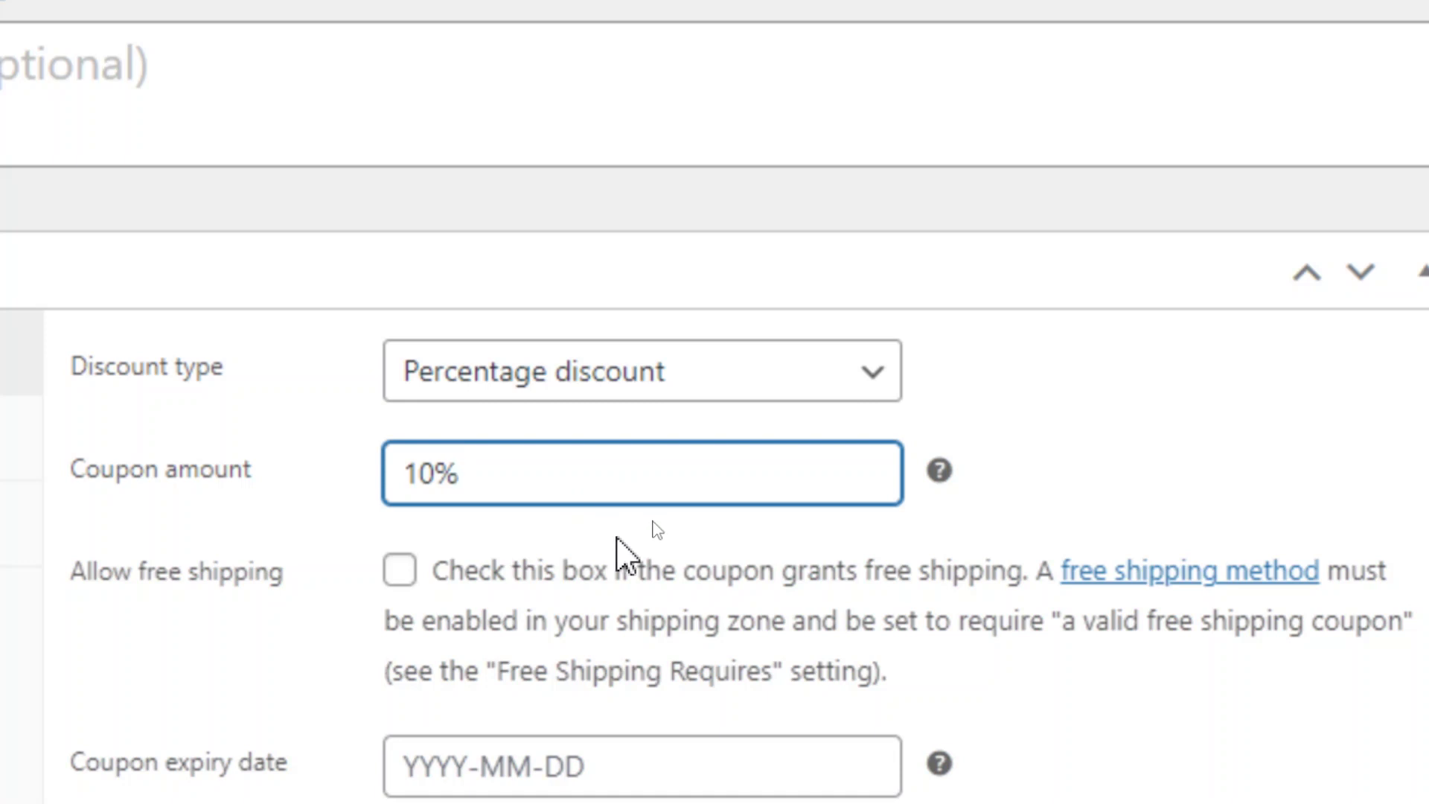
{"action": "key", "text": "BackSpace"}
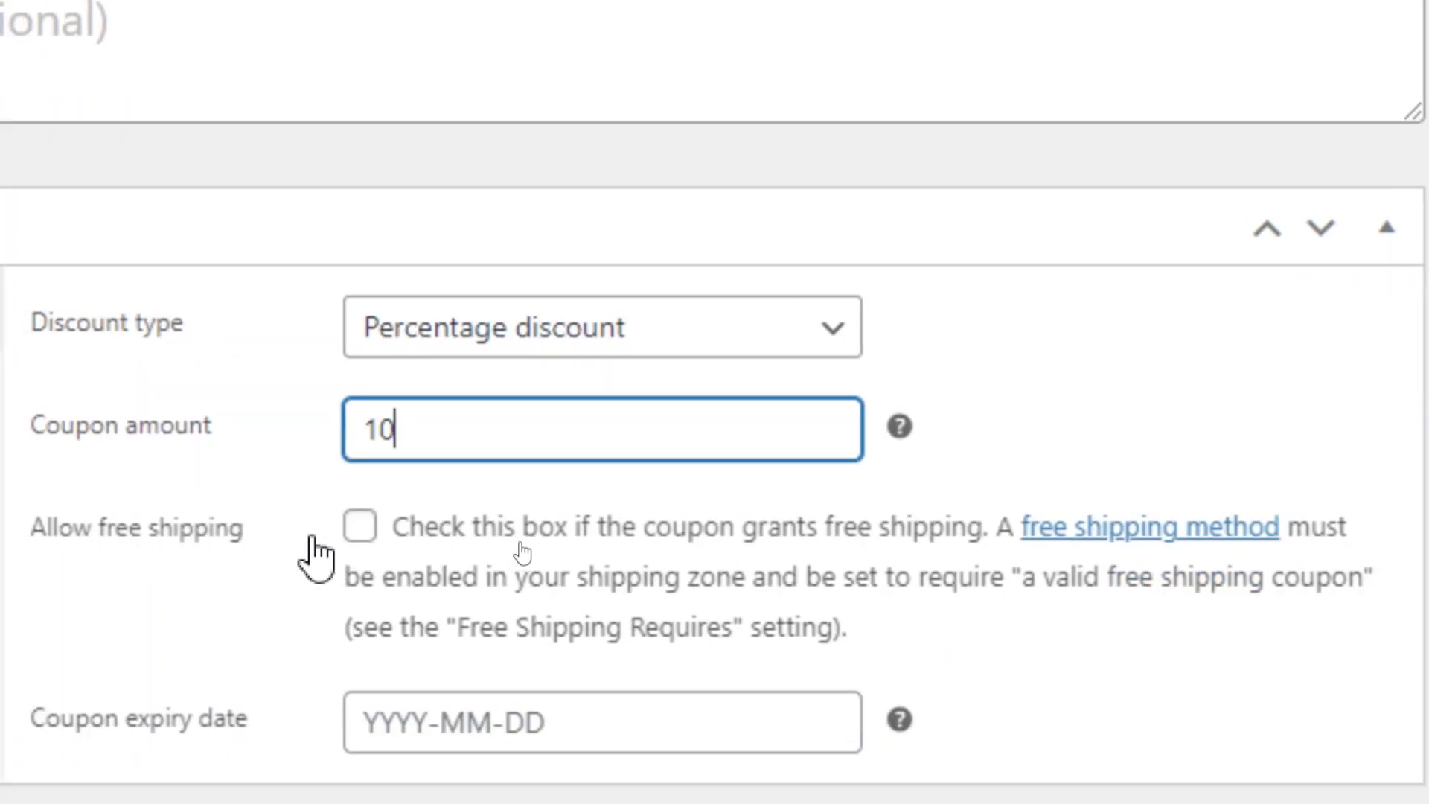
{"action": "left_click", "coordinate": [360, 527]}
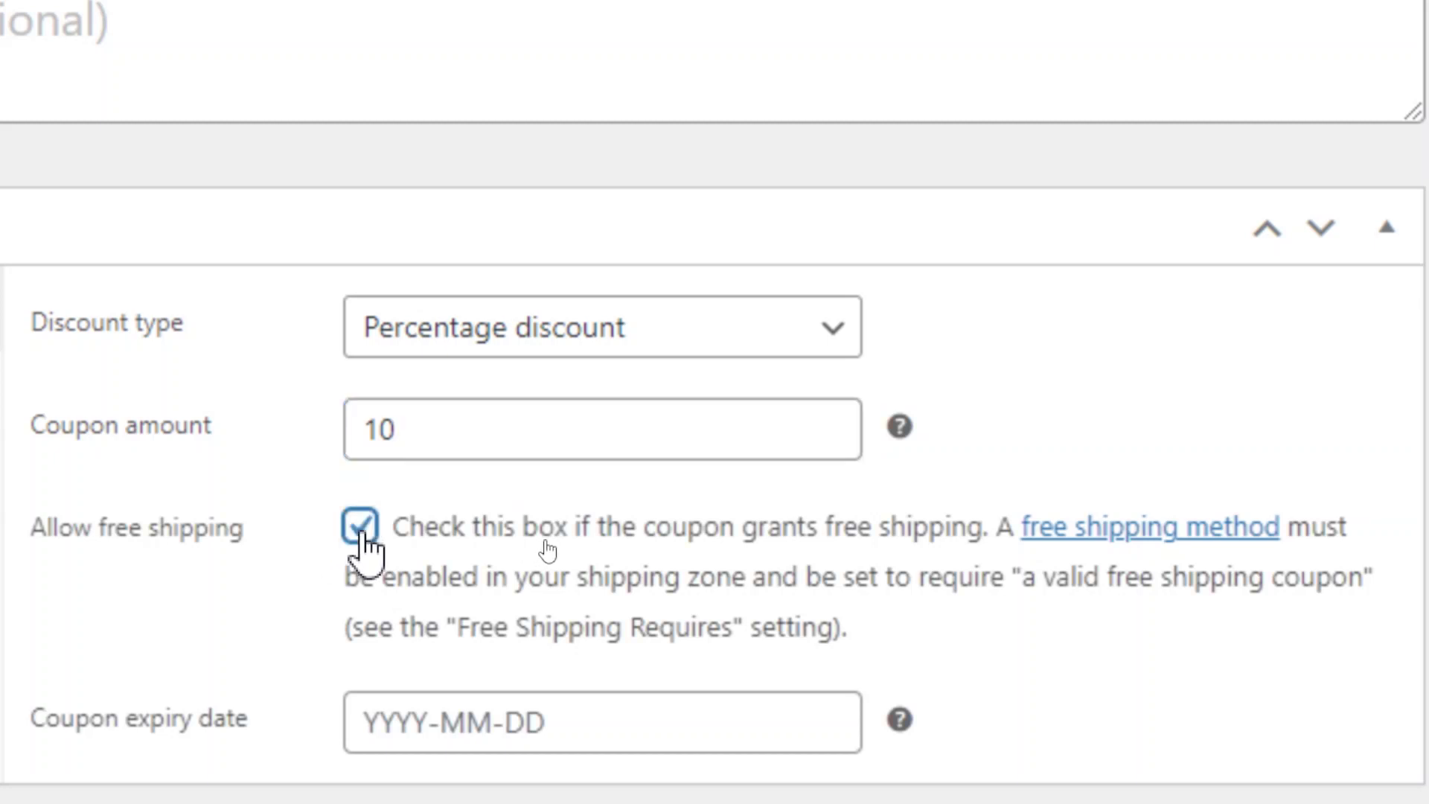
{"action": "left_click", "coordinate": [362, 528]}
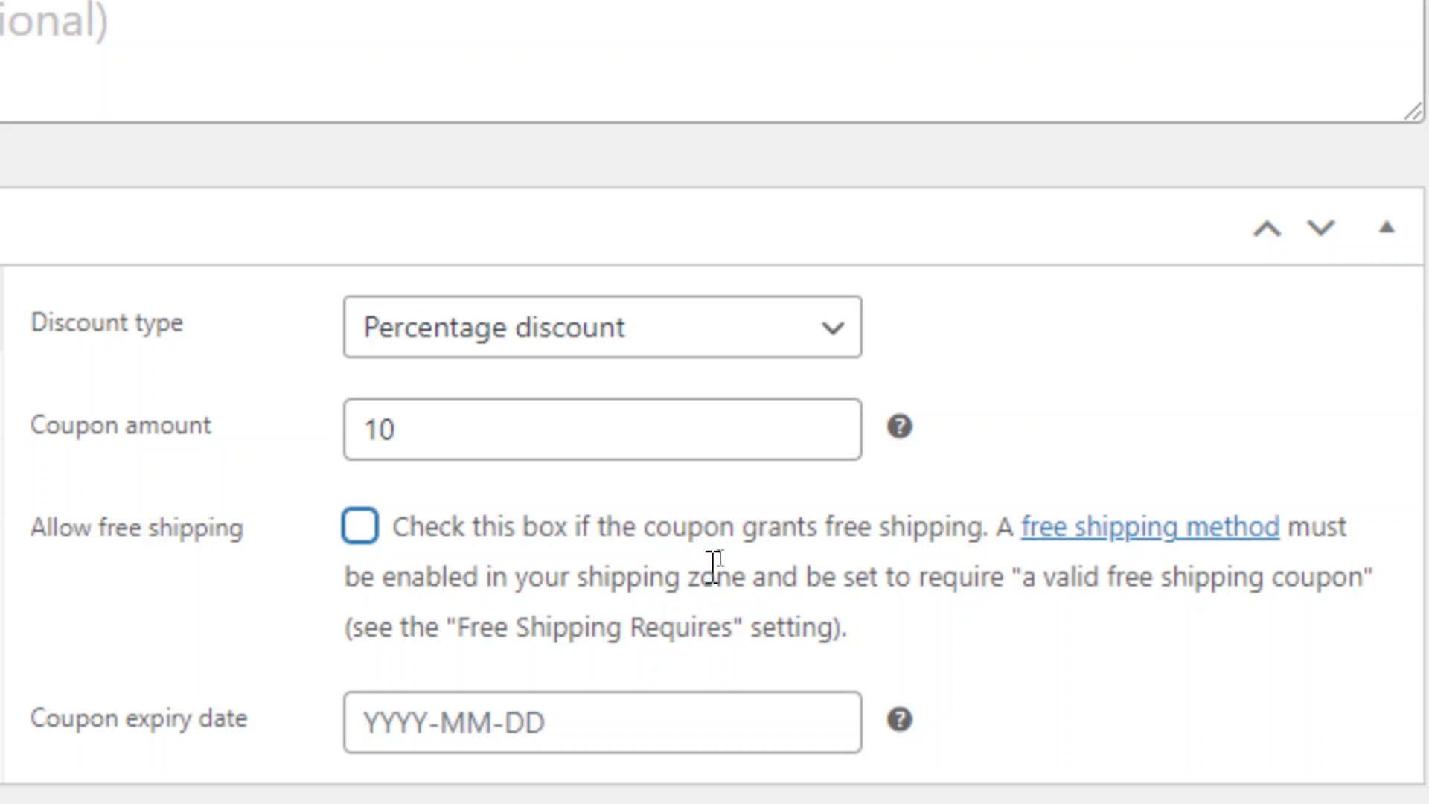
{"action": "scroll", "coordinate": [713, 568], "scroll_direction": "down", "scroll_amount": 2}
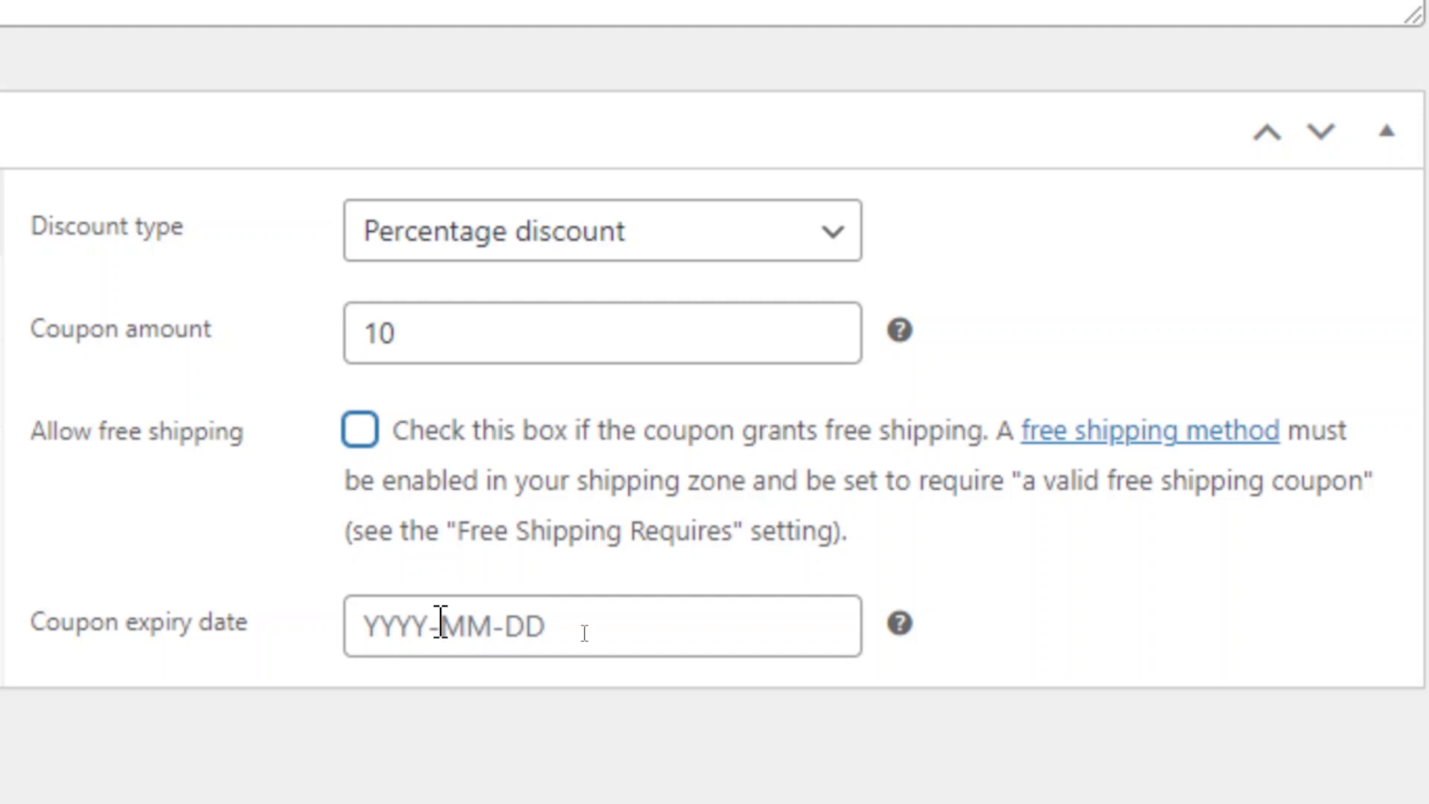
Pick 1 December 2022 as the coupon expiry date in the datepicker.
{"action": "left_click", "coordinate": [441, 622]}
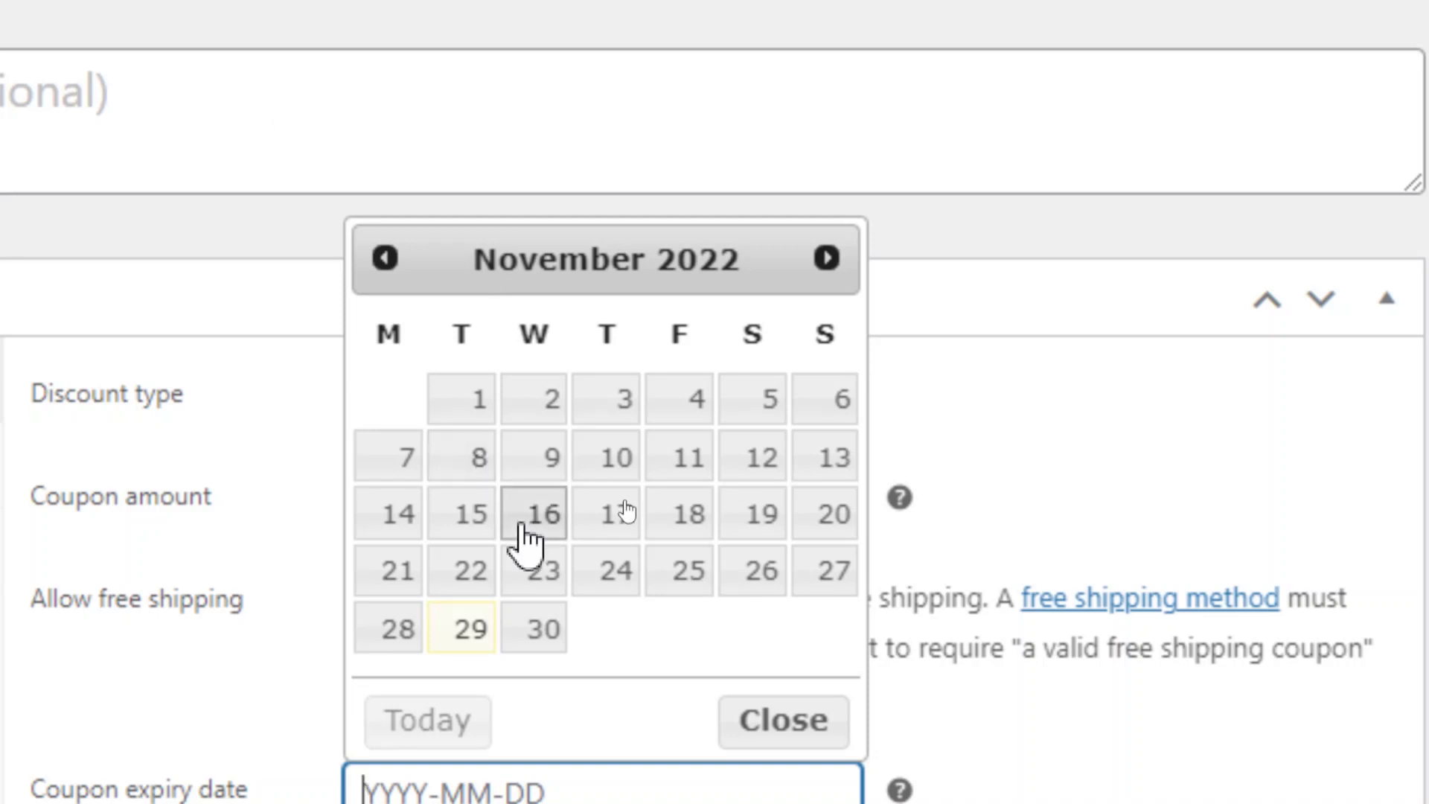
{"action": "left_click", "coordinate": [376, 254]}
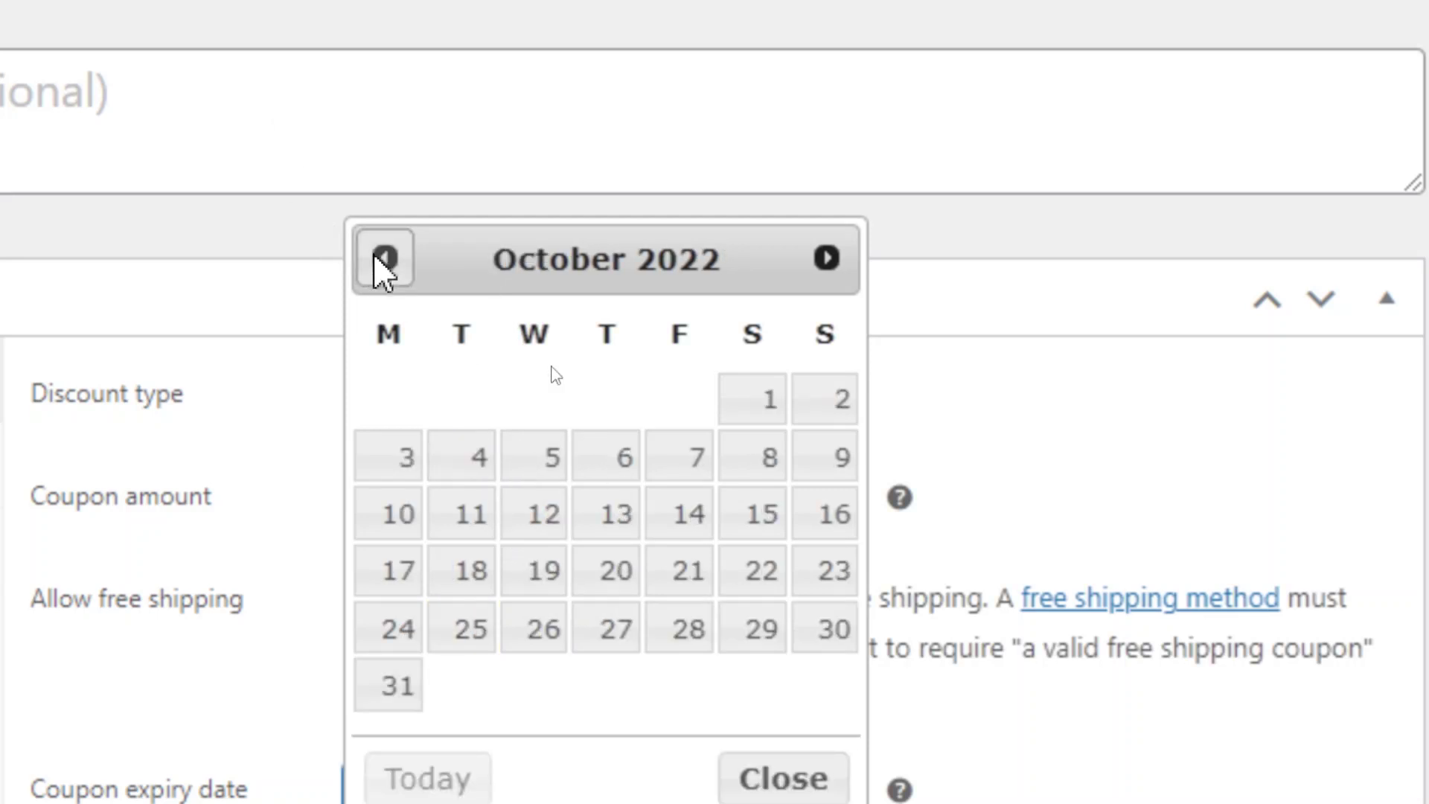
{"action": "left_click", "coordinate": [827, 258]}
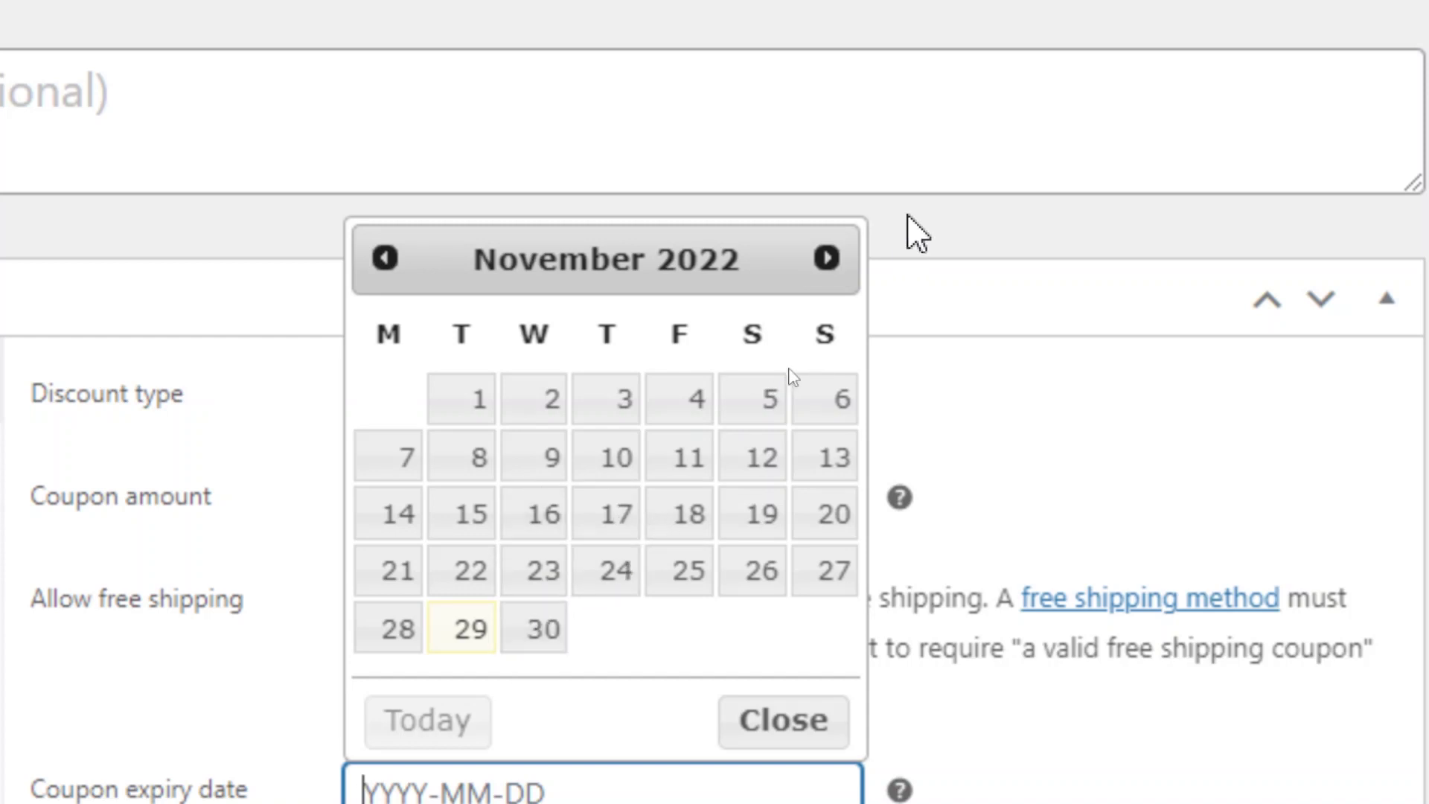
{"action": "left_click", "coordinate": [826, 259]}
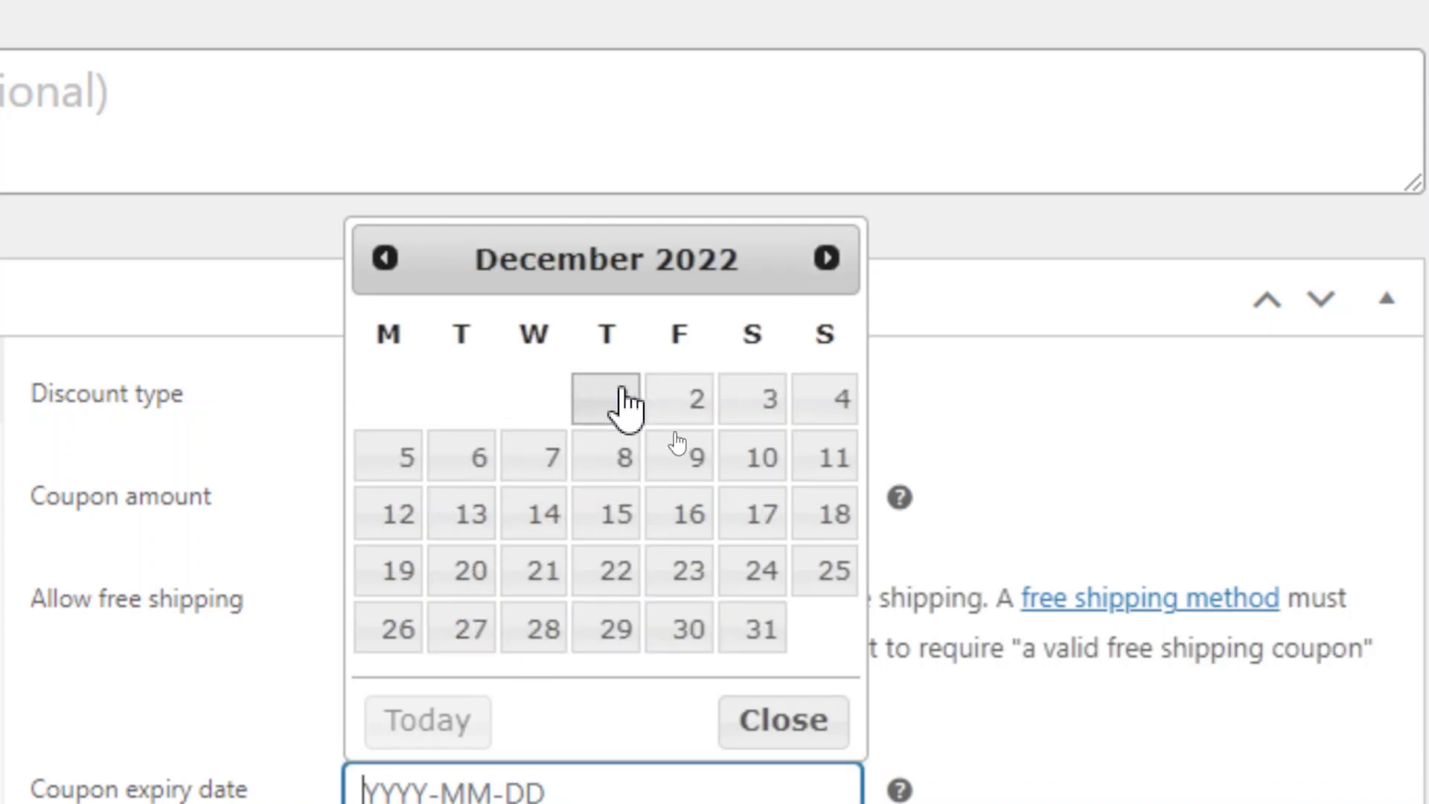
{"action": "left_click", "coordinate": [625, 404]}
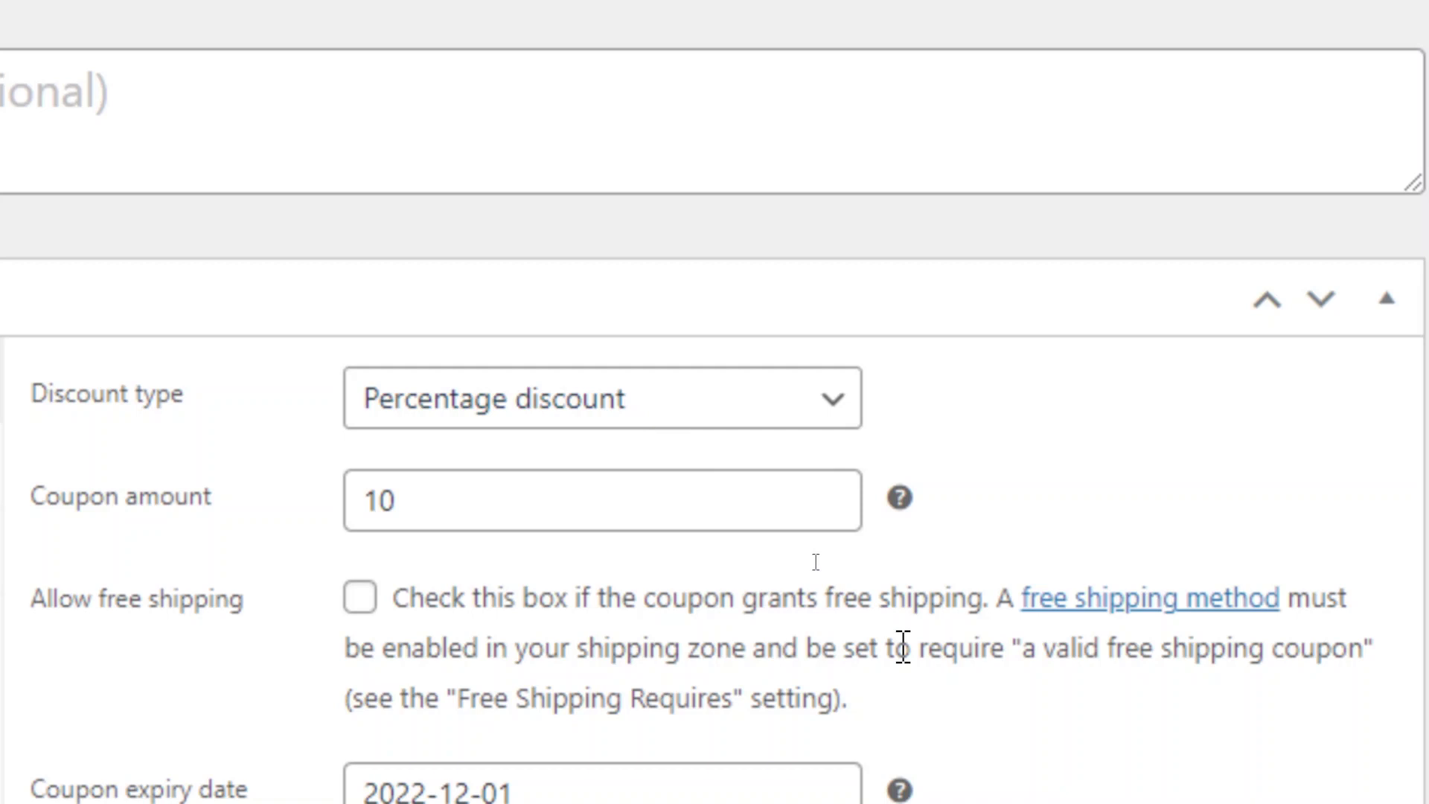
{"action": "scroll", "coordinate": [909, 722], "scroll_direction": "down", "scroll_amount": 2}
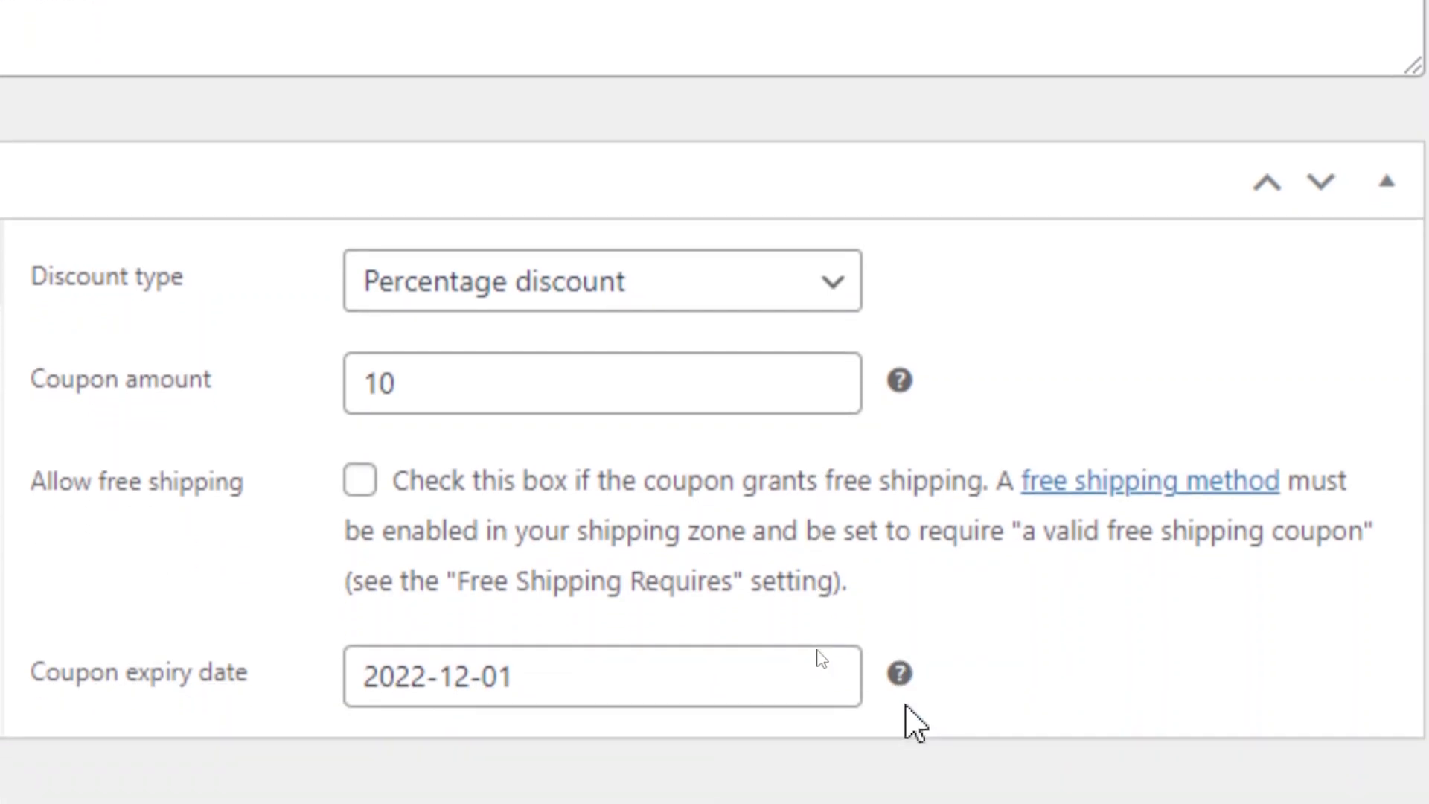
{"action": "scroll", "coordinate": [908, 715], "scroll_direction": "down", "scroll_amount": 3}
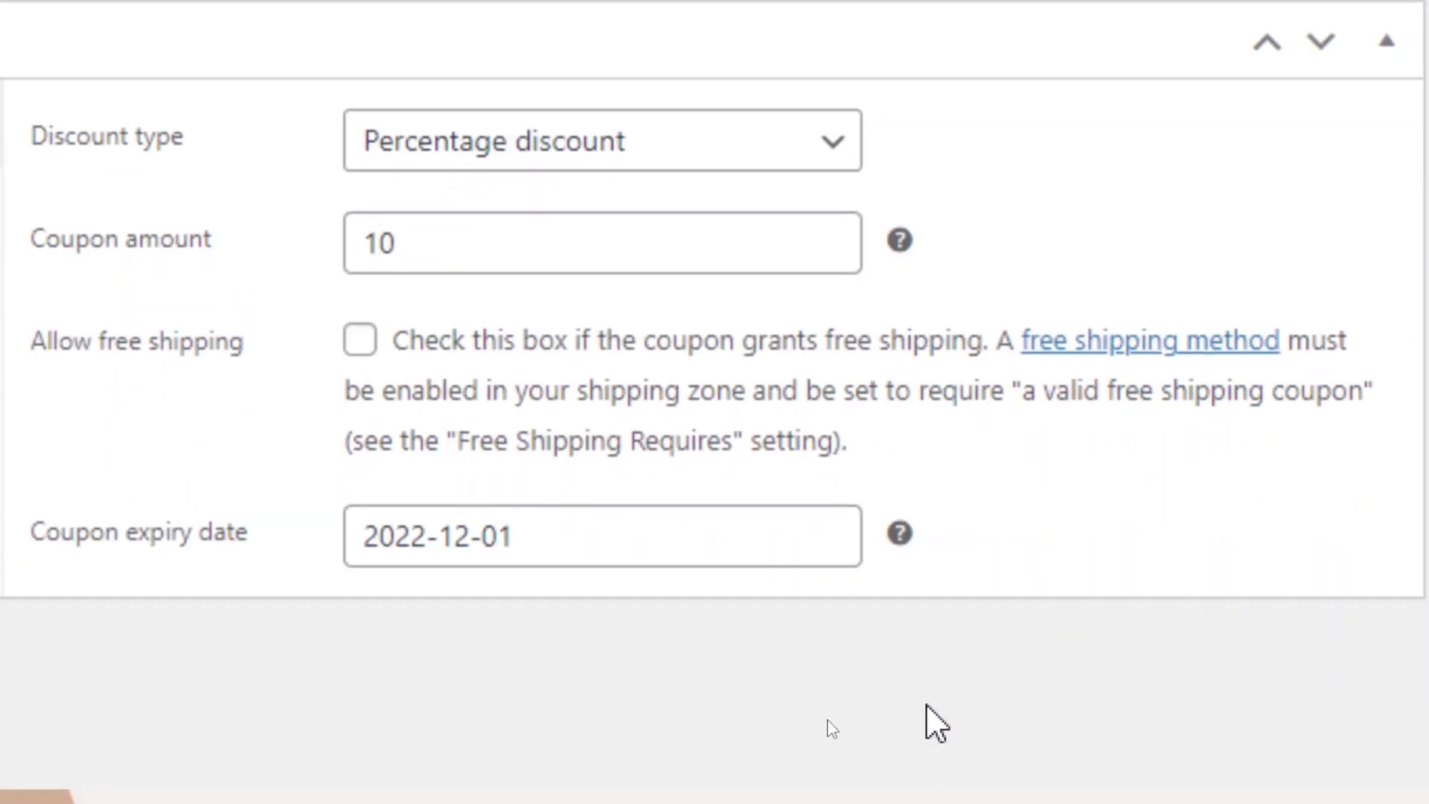
{"action": "mouse_move", "coordinate": [903, 536]}
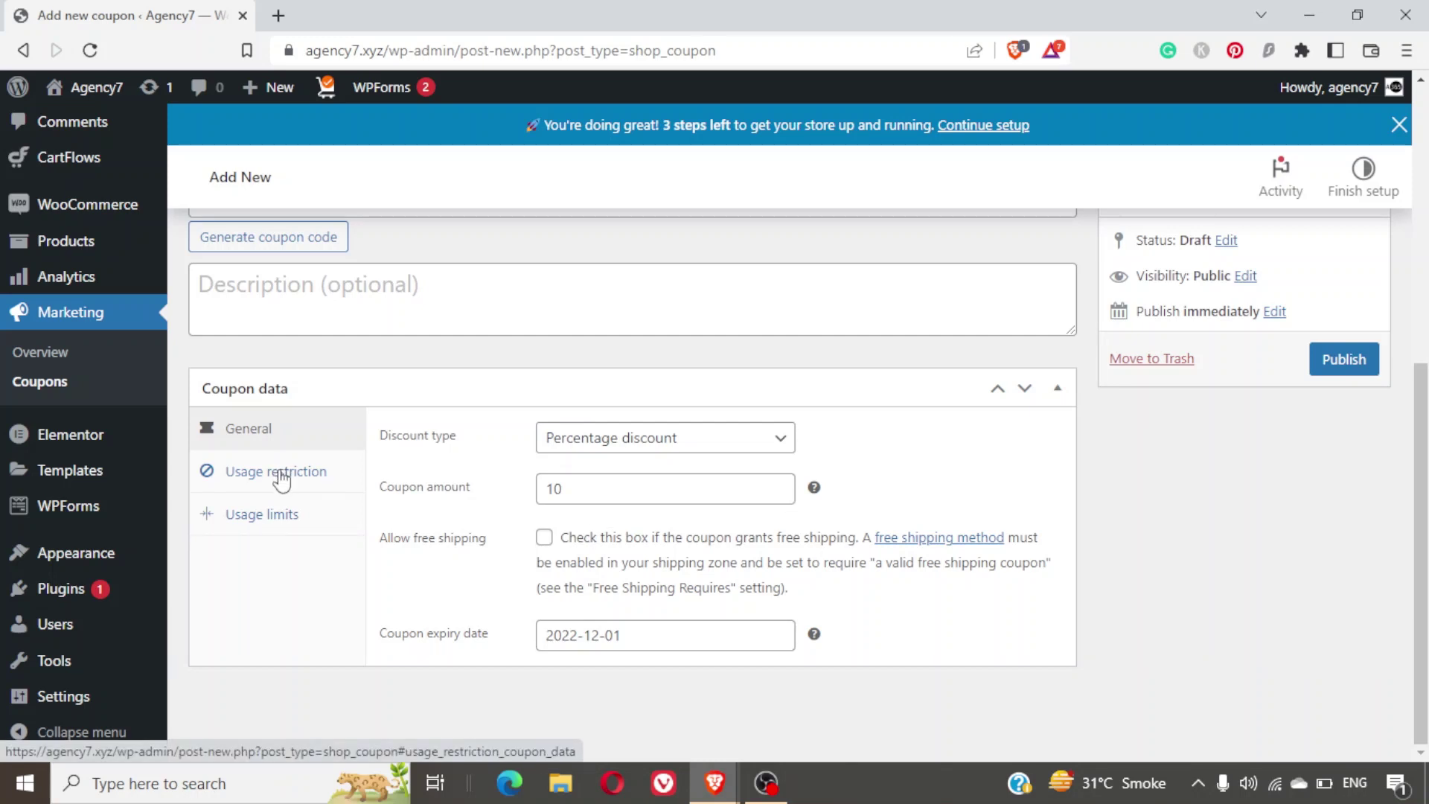
Under Usage restriction, enter 500 as the minimum spend.
{"action": "left_click", "coordinate": [281, 480]}
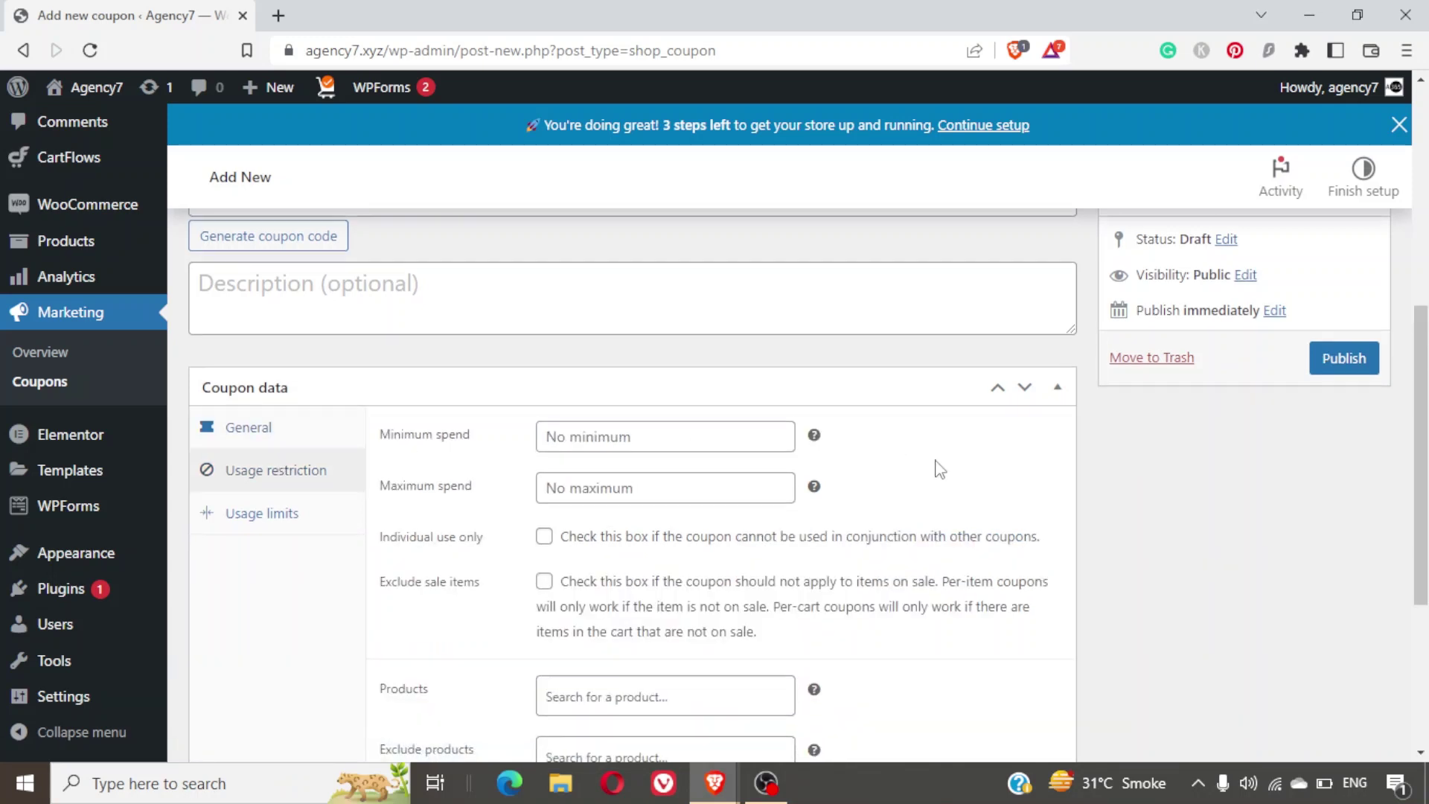
{"action": "scroll", "coordinate": [935, 465], "scroll_direction": "down", "scroll_amount": 2}
{"action": "scroll", "coordinate": [937, 459], "scroll_direction": "up", "scroll_amount": 1}
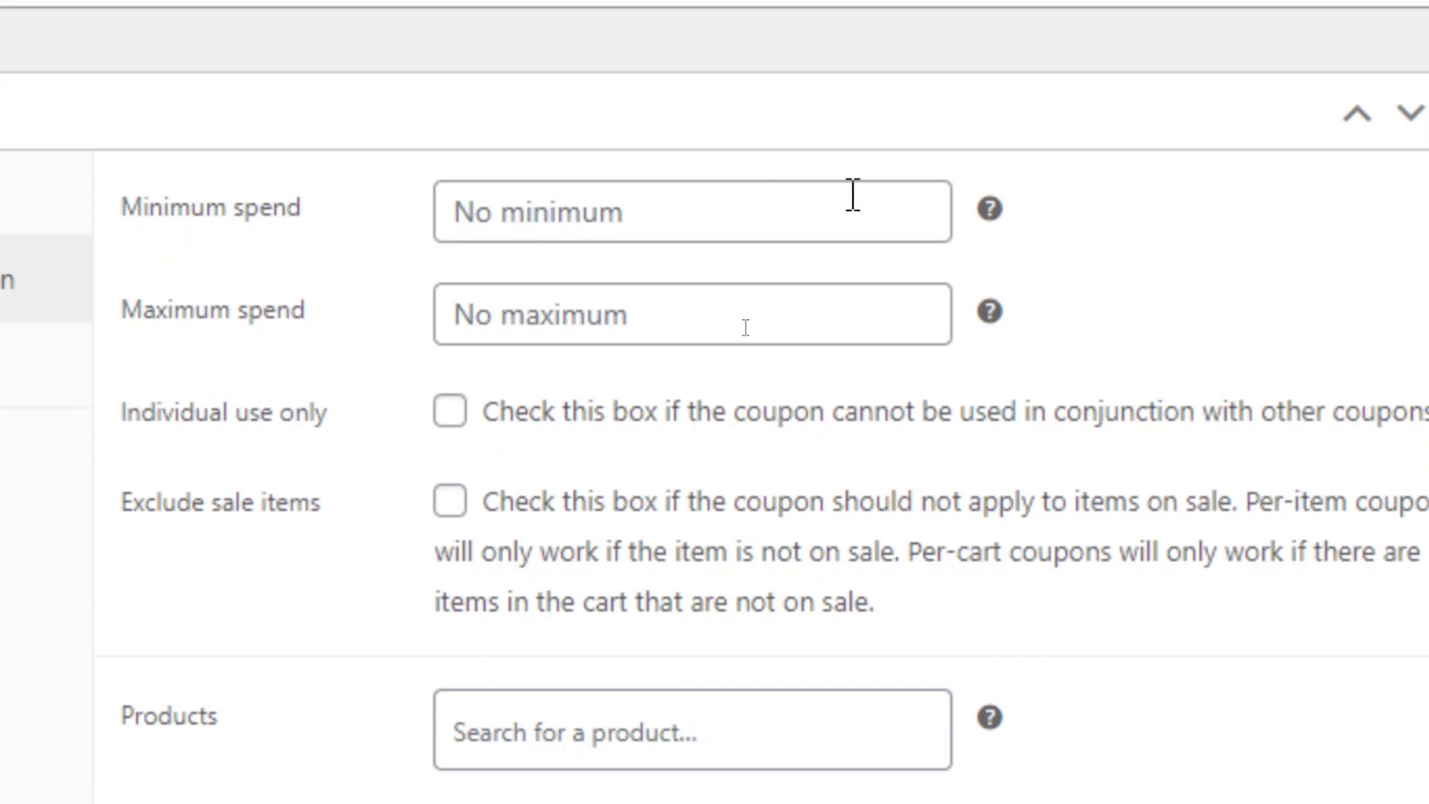
{"action": "left_click", "coordinate": [853, 195]}
{"action": "type", "text": "500"}
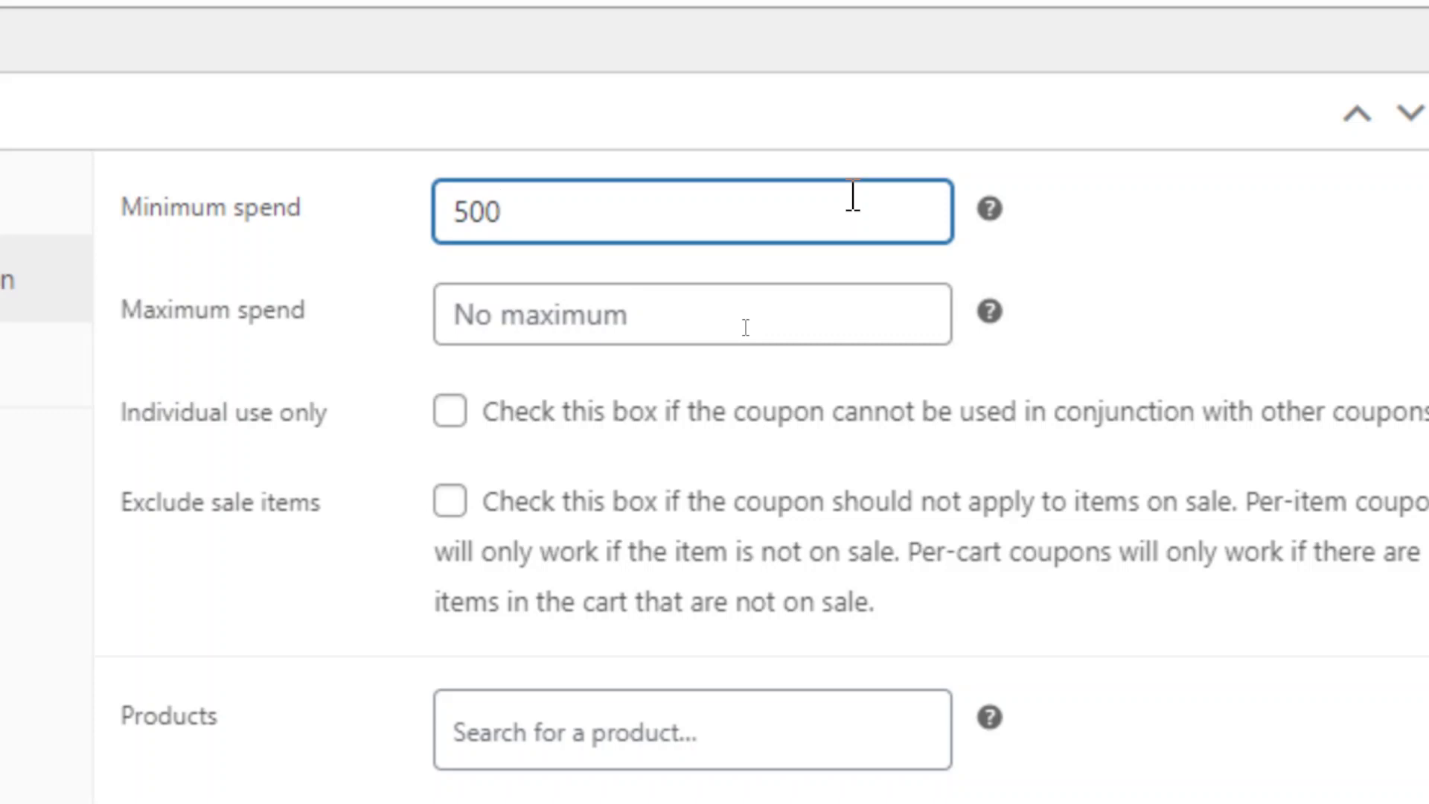
{"action": "key", "text": "ctrl+a"}
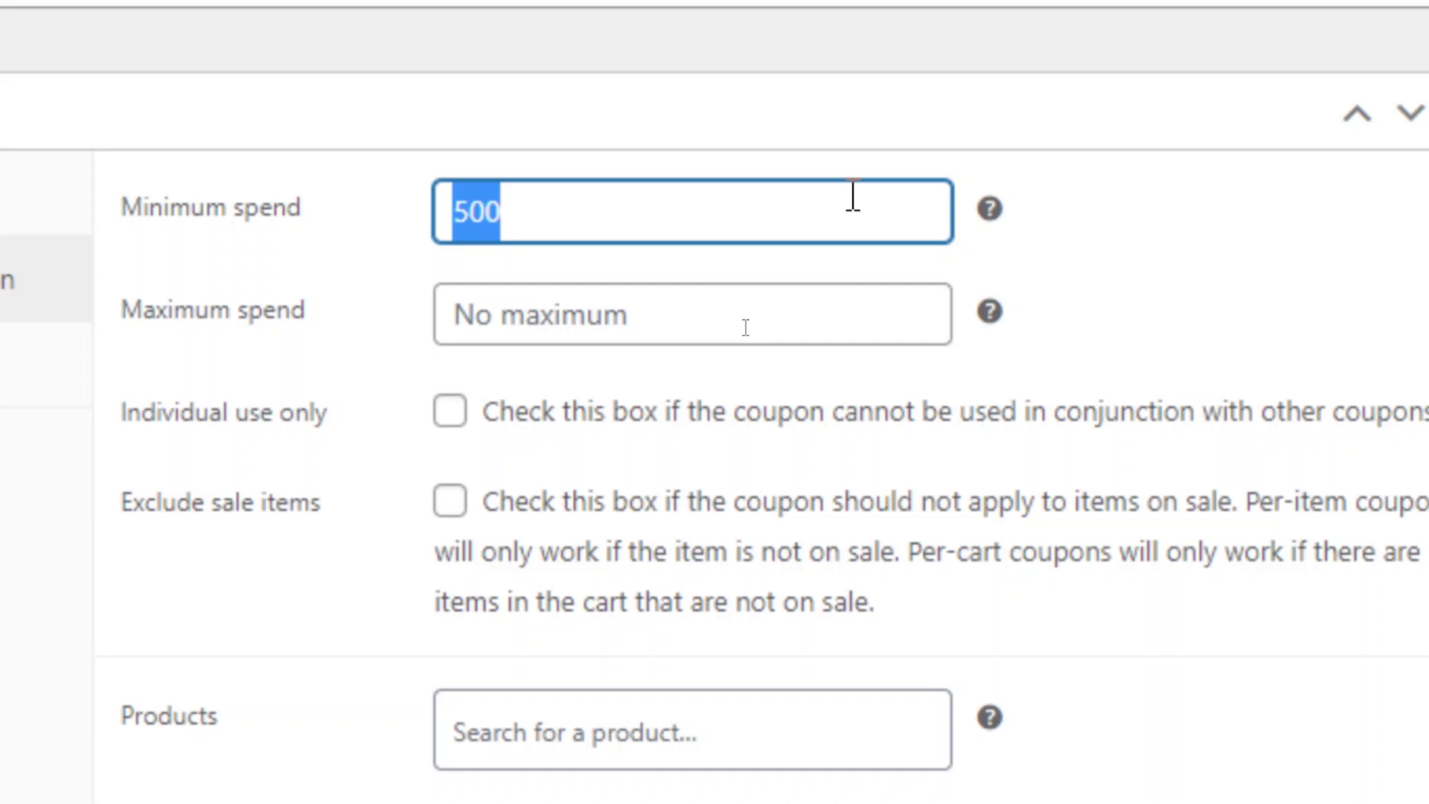
{"action": "mouse_move", "coordinate": [986, 218]}
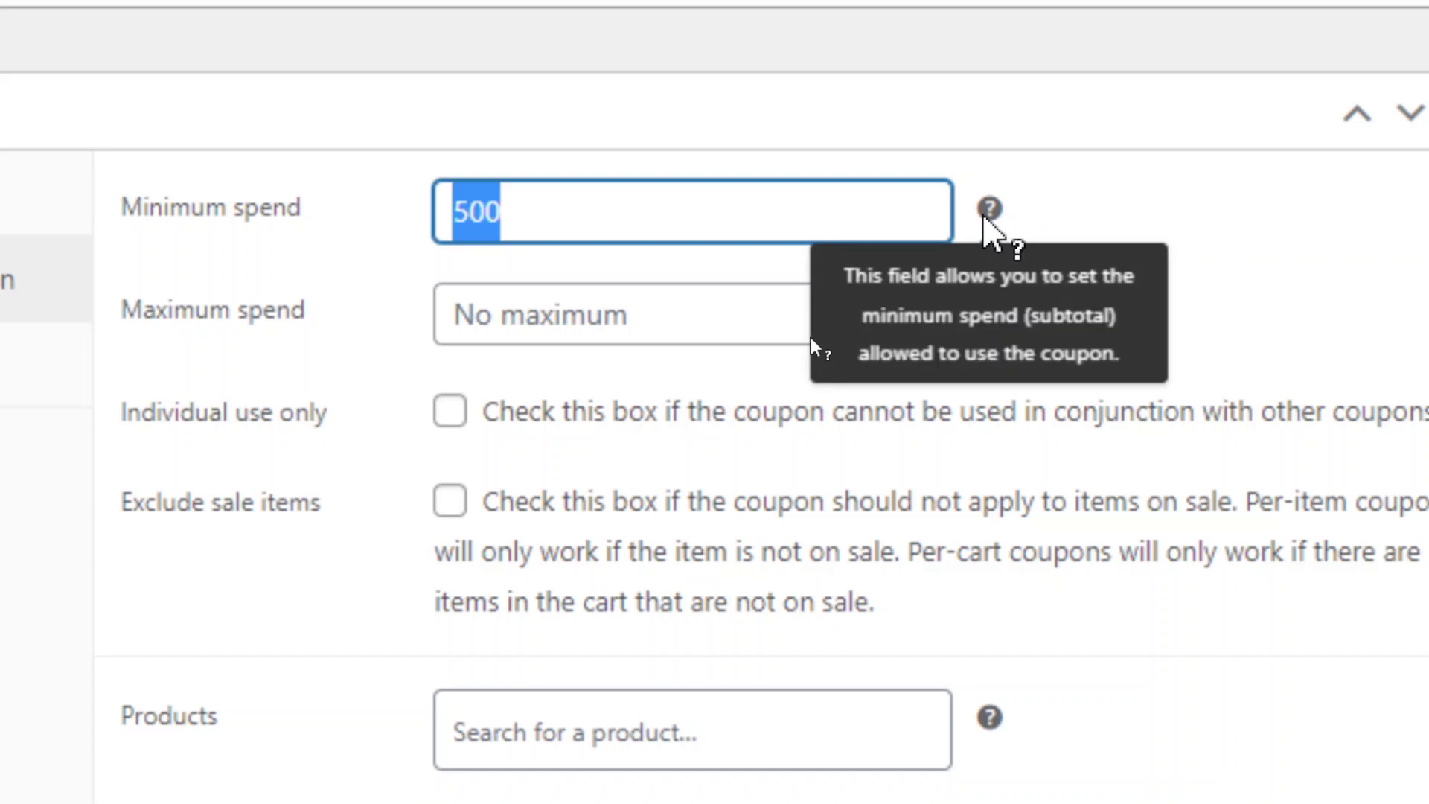
{"action": "left_click", "coordinate": [1123, 249]}
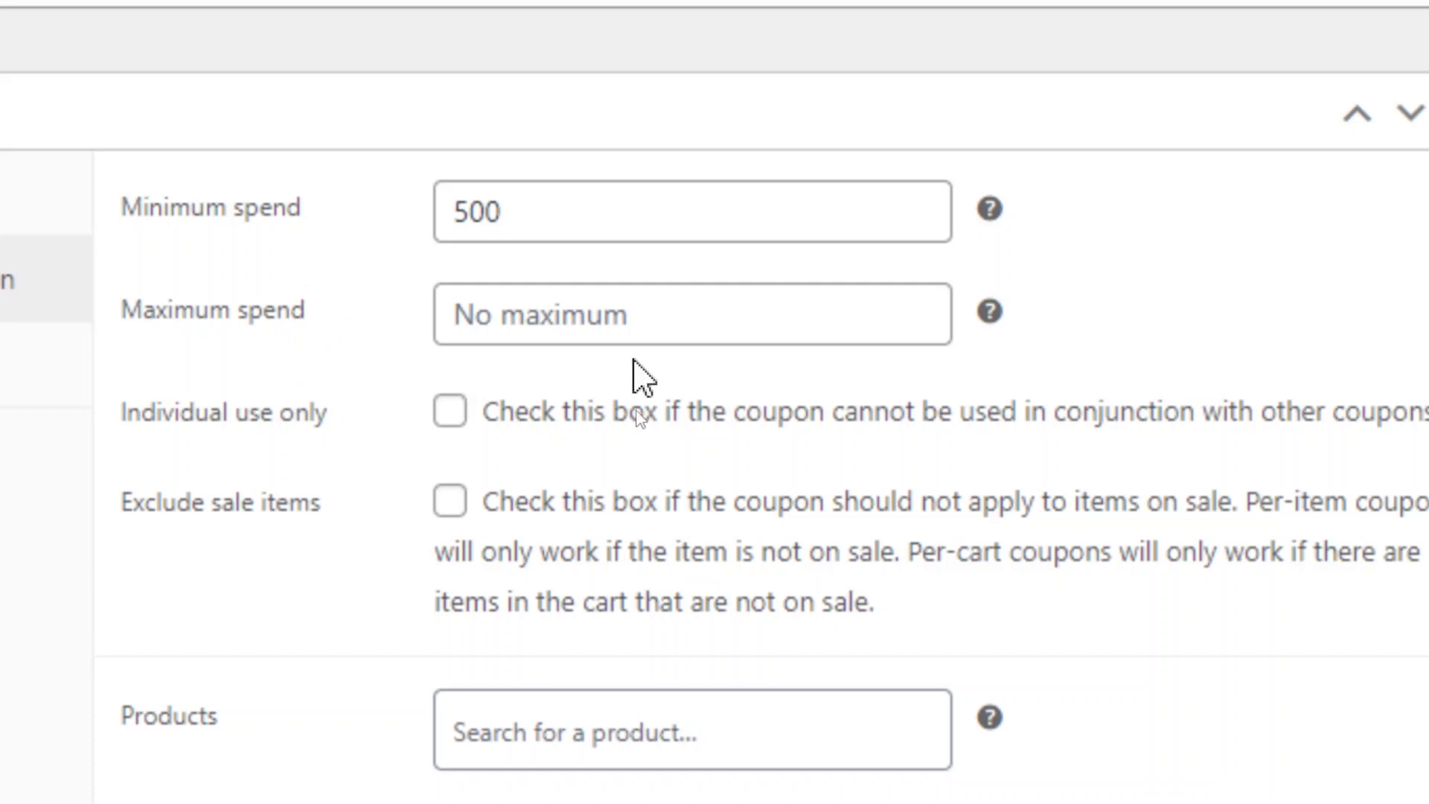
Enter 5000 in the Maximum spend field.
{"action": "left_click", "coordinate": [641, 312]}
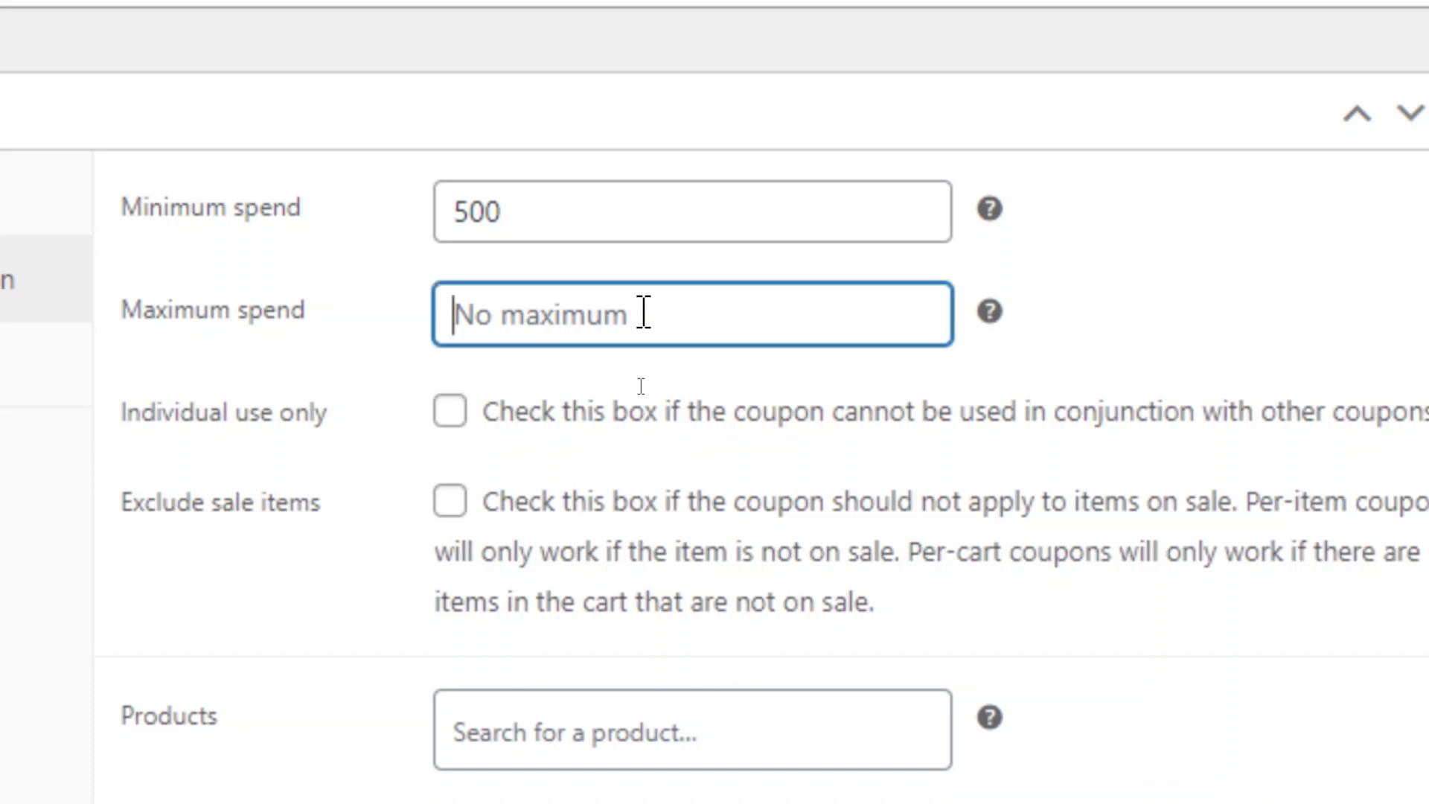
{"action": "type", "text": "5000"}
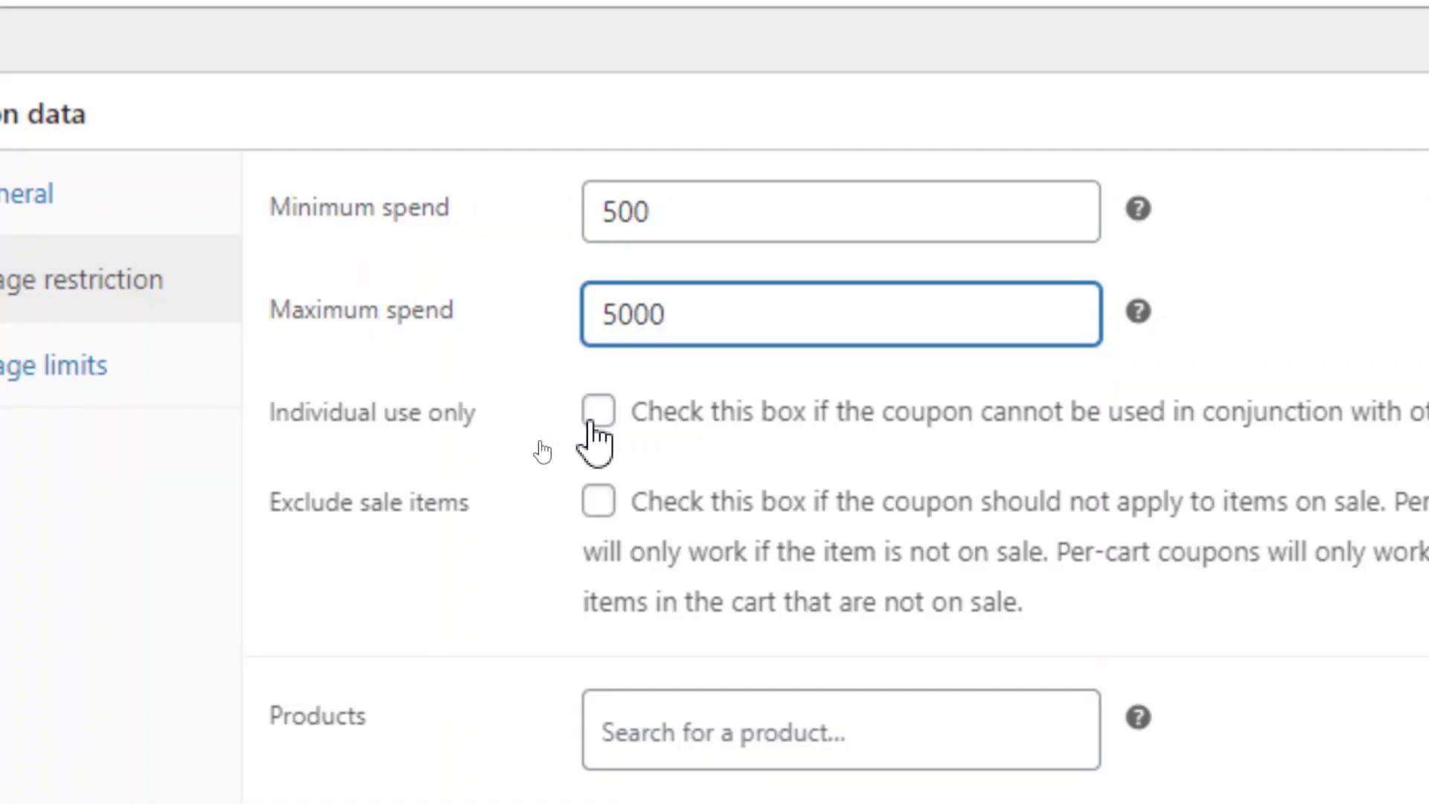
Tick Individual use only and leave Exclude sale items unticked after briefly trying it.
{"action": "left_click", "coordinate": [598, 413]}
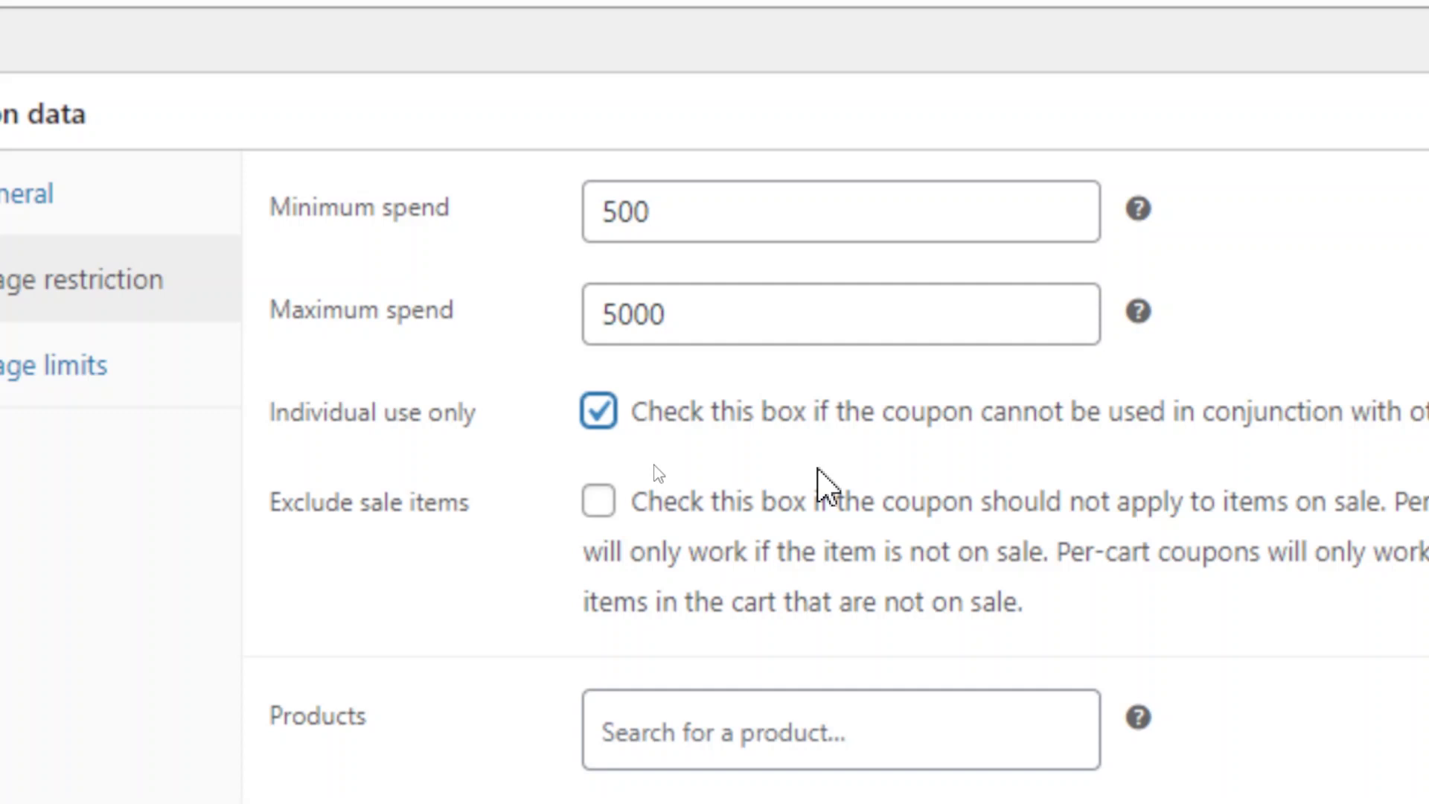
{"action": "scroll", "coordinate": [658, 473], "scroll_direction": "down", "scroll_amount": 1}
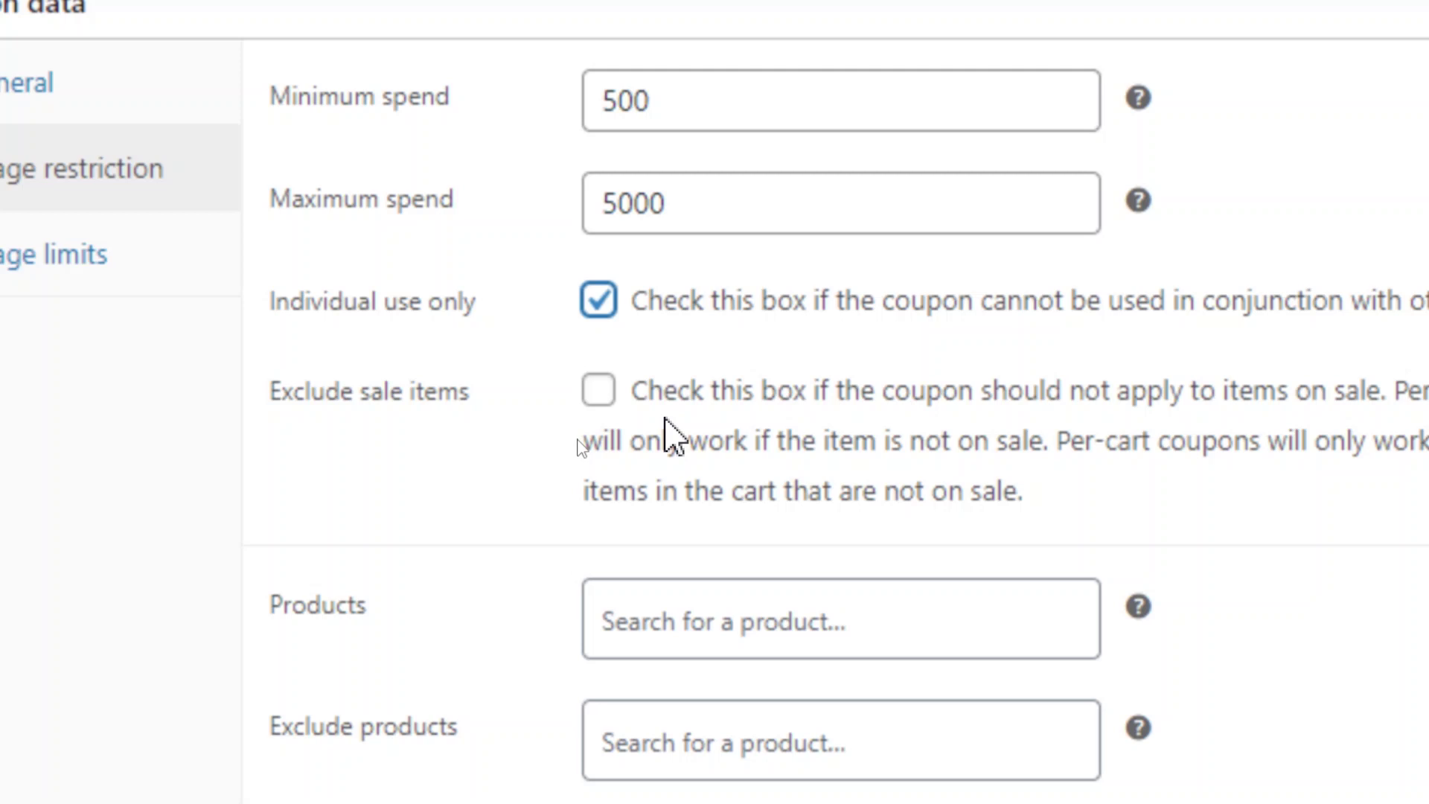
{"action": "left_click", "coordinate": [605, 408]}
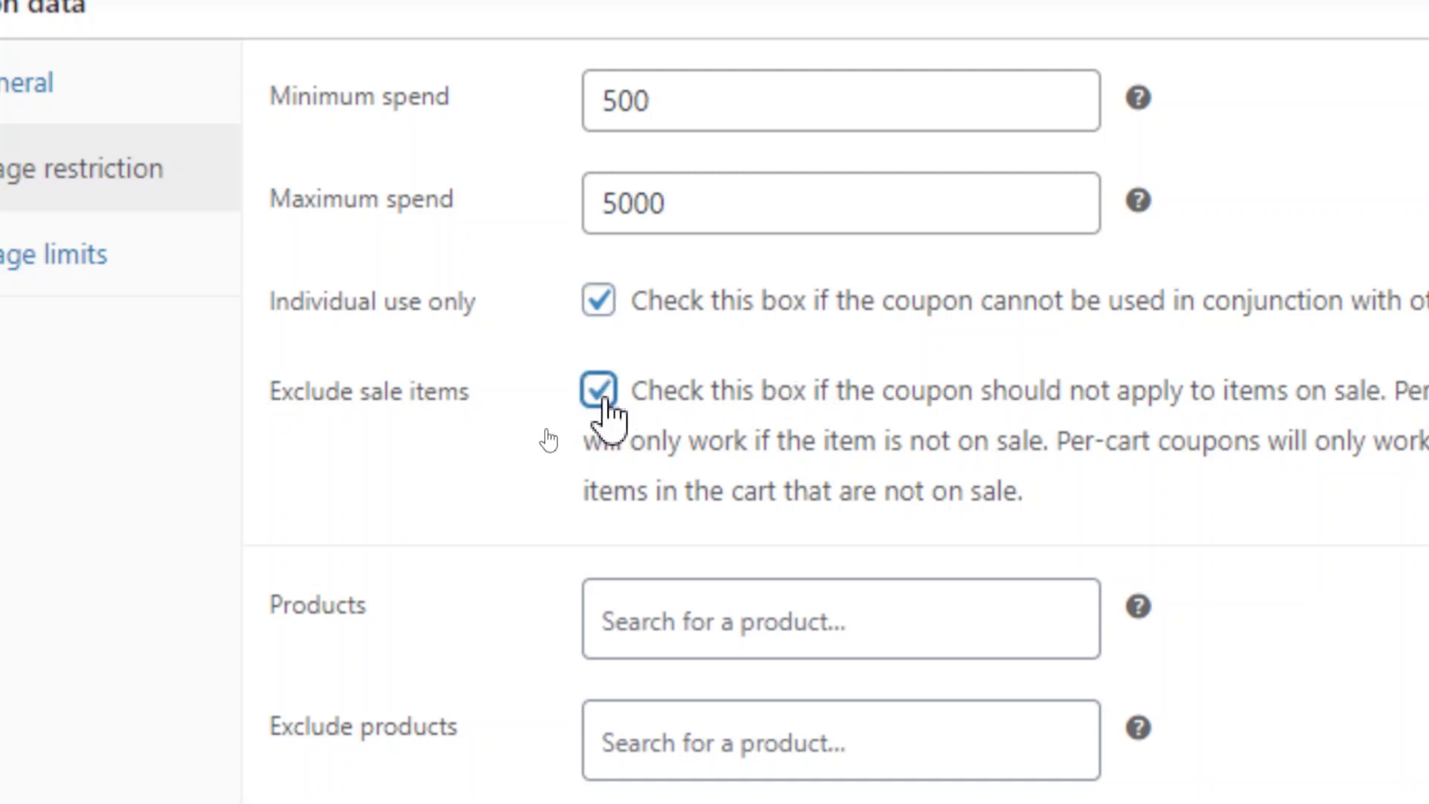
{"action": "left_click", "coordinate": [606, 406]}
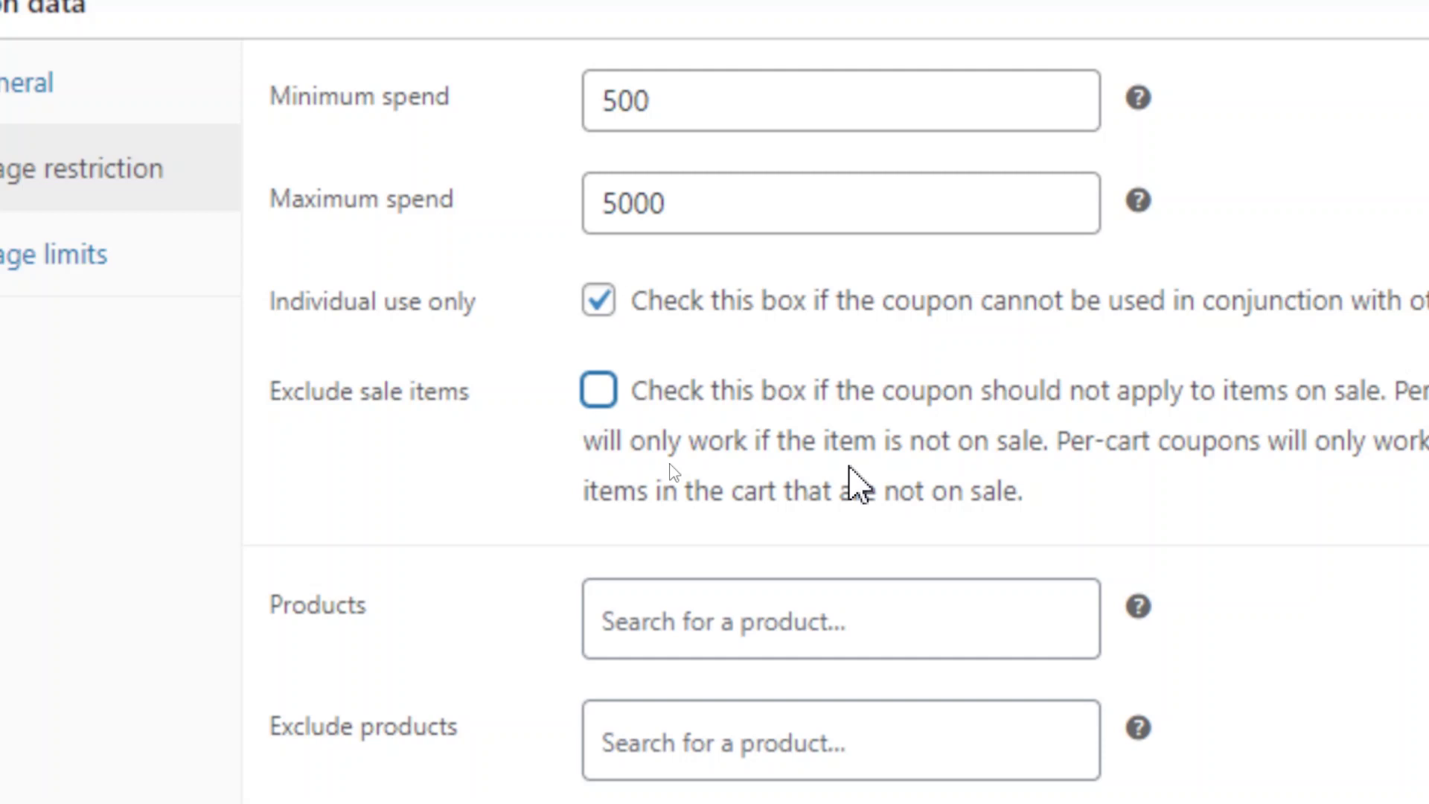
{"action": "scroll", "coordinate": [851, 480], "scroll_direction": "down", "scroll_amount": 3}
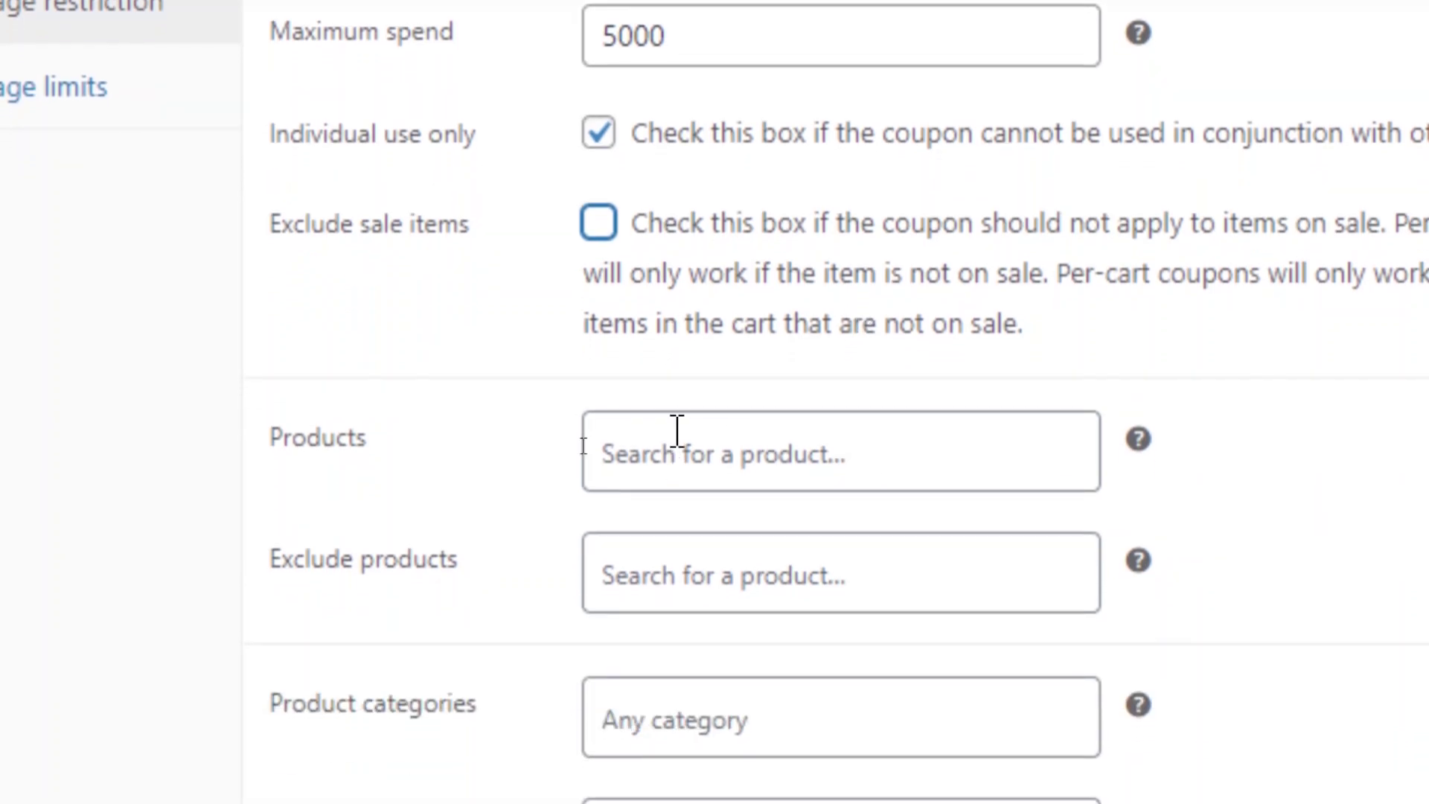
Add Blue Tshirt (#142) to Products, then remove it and DNK Green Tshirt, leaving Products empty.
{"action": "left_click", "coordinate": [690, 444]}
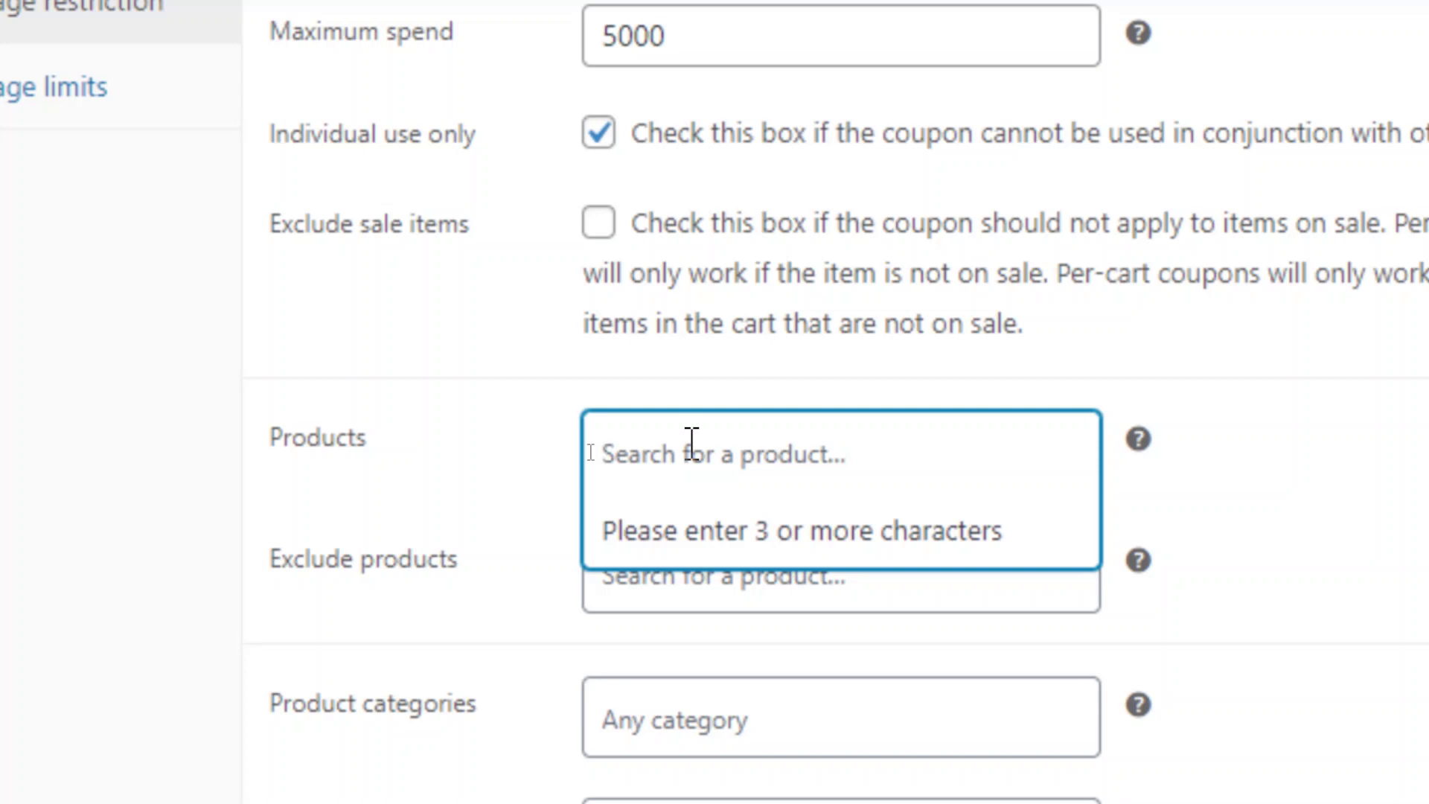
{"action": "type", "text": "tshi"}
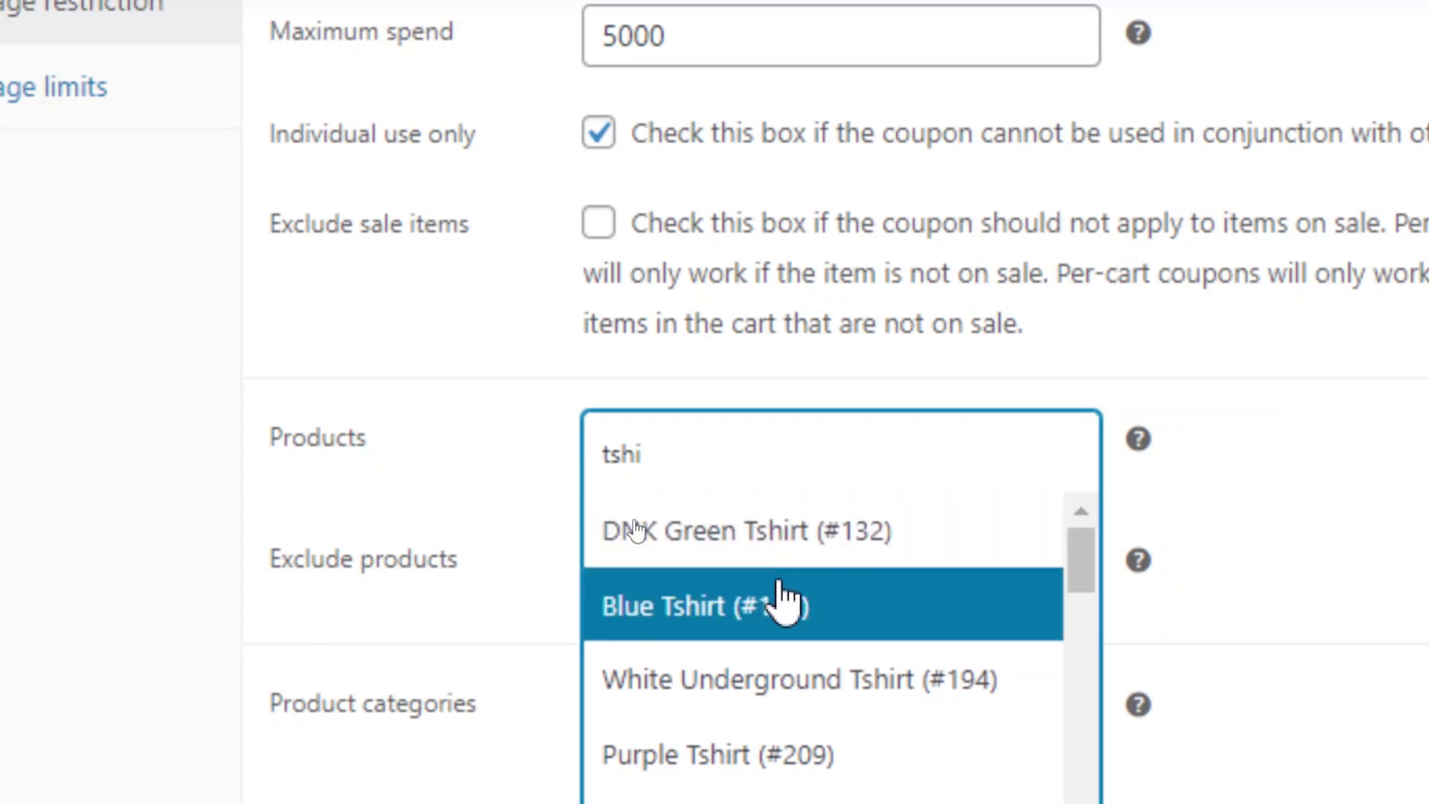
{"action": "left_click", "coordinate": [814, 550]}
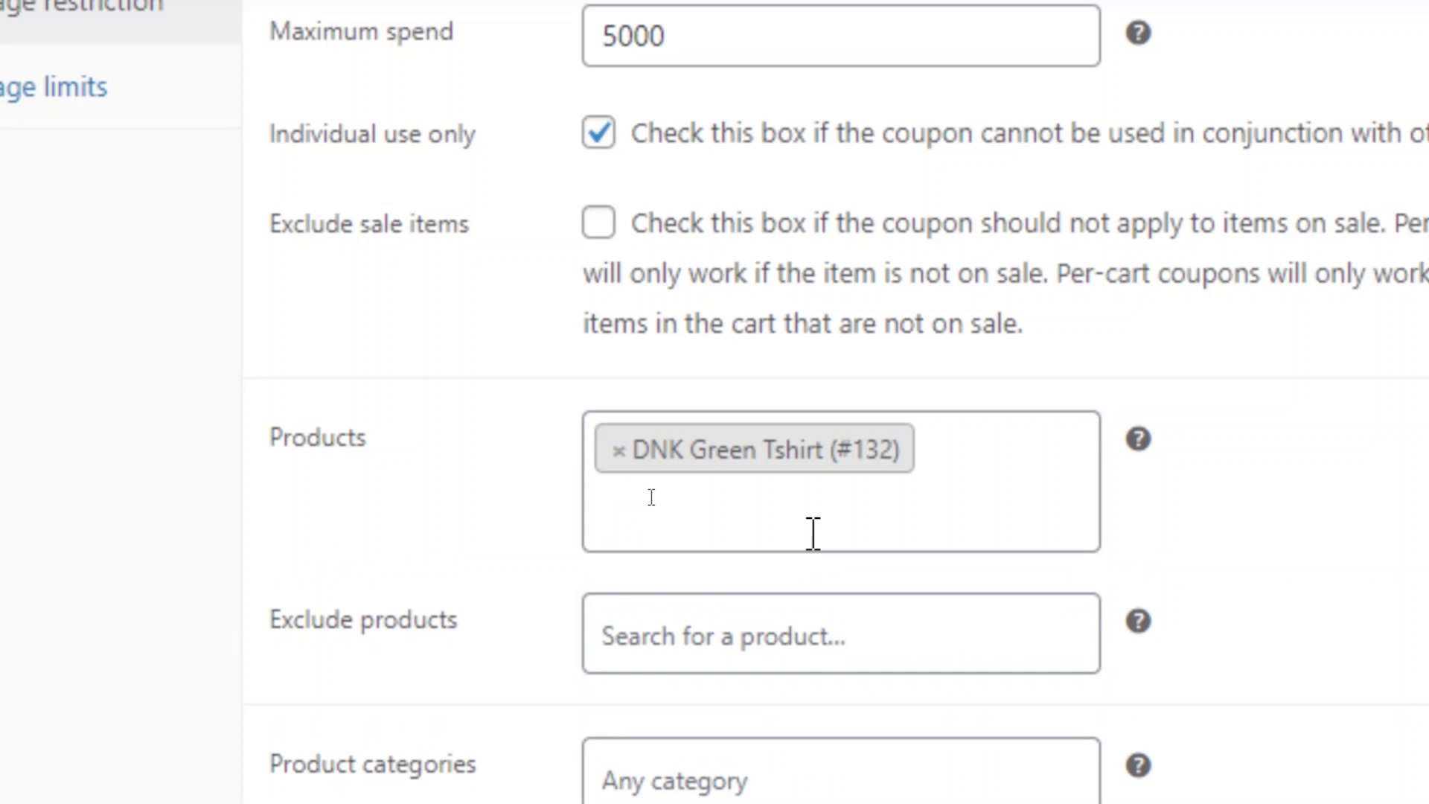
{"action": "type", "text": "142"}
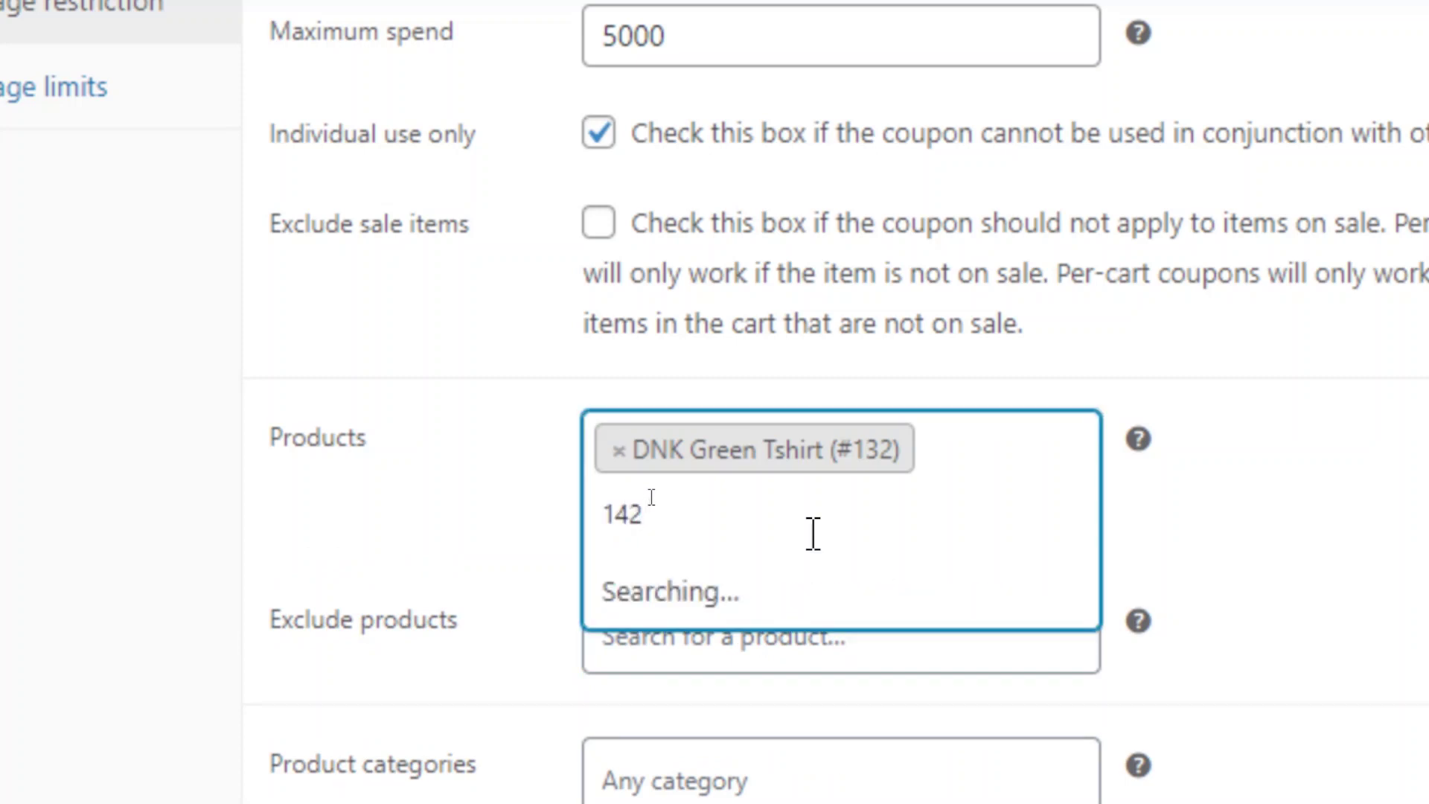
{"action": "left_click", "coordinate": [763, 596]}
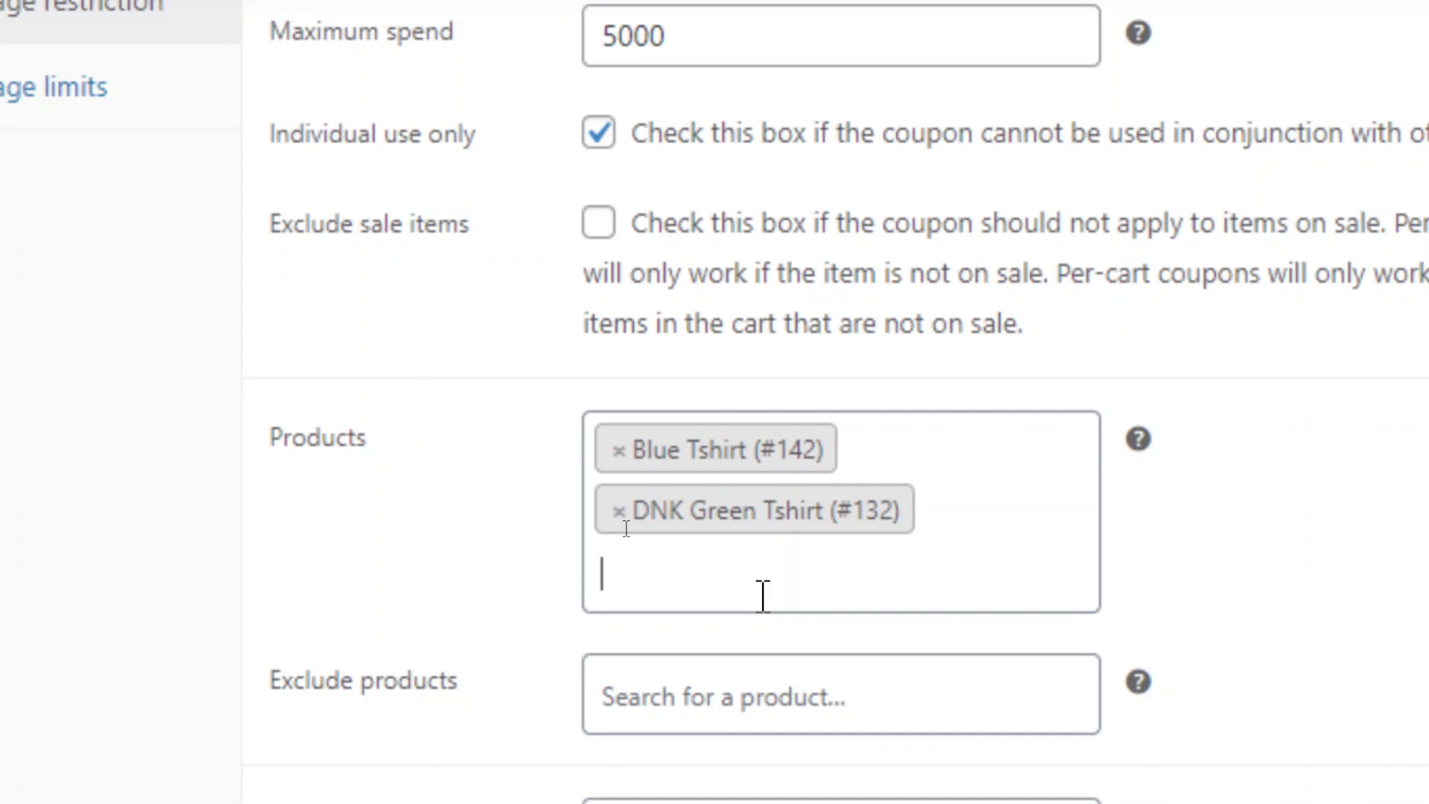
{"action": "left_click", "coordinate": [763, 597]}
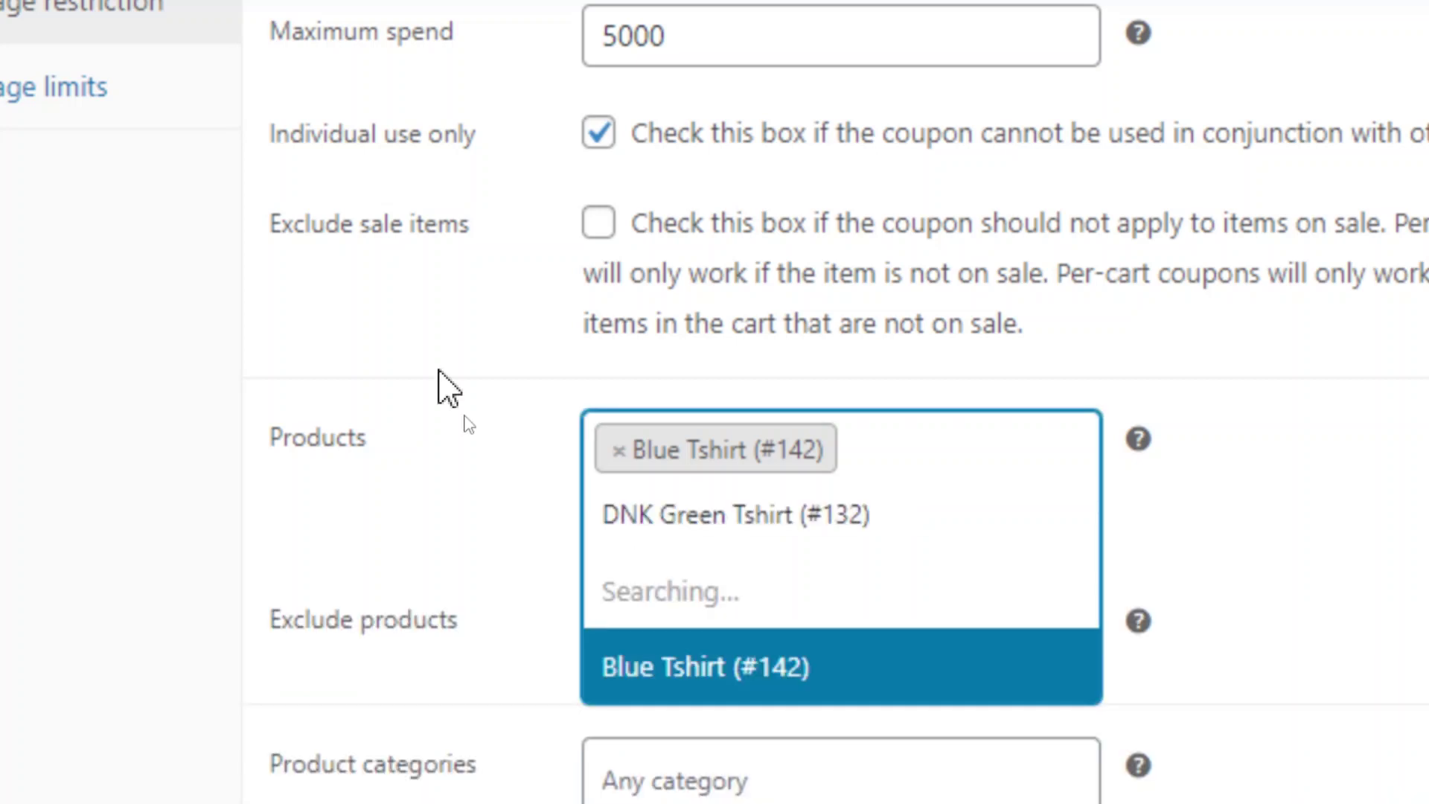
{"action": "left_click", "coordinate": [620, 450]}
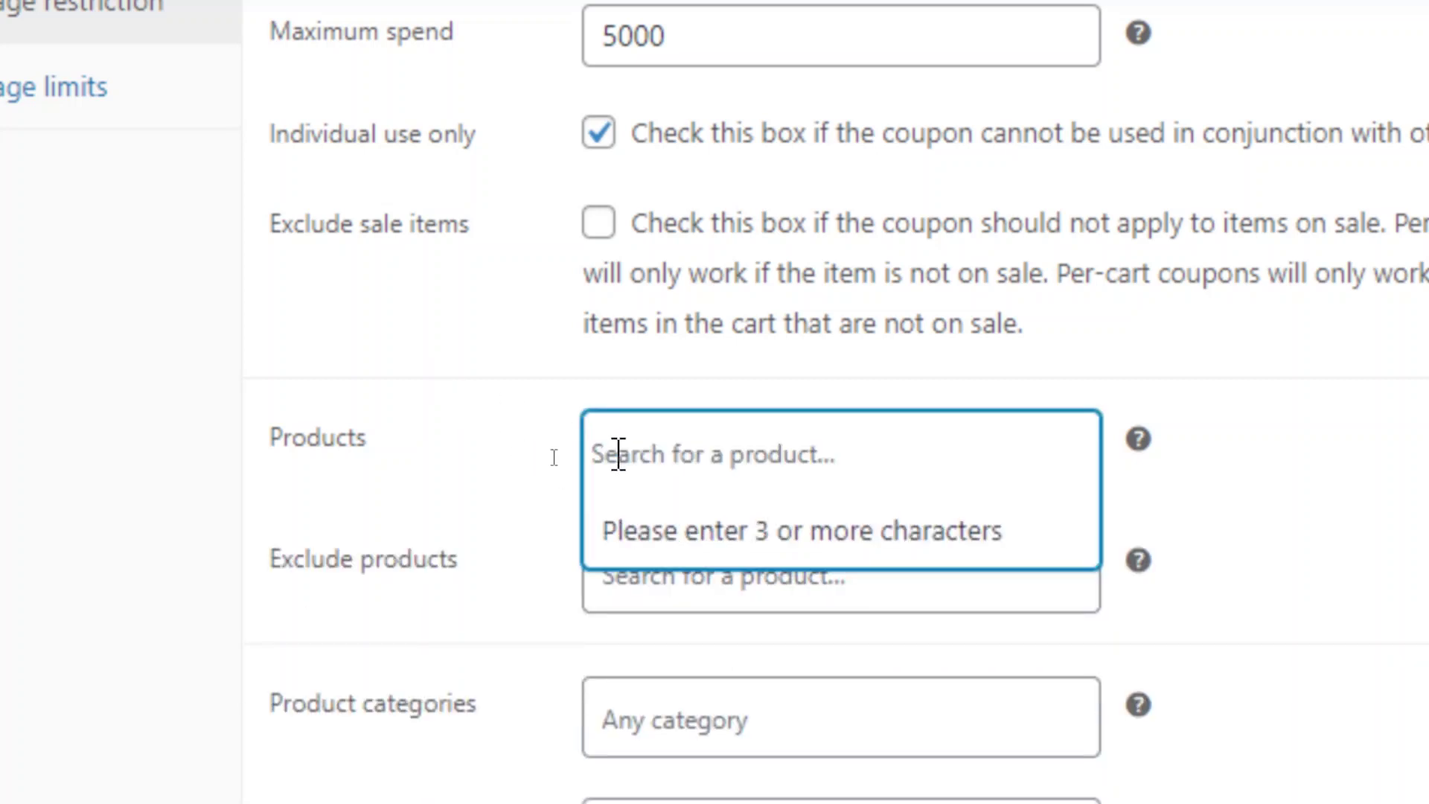
{"action": "left_click", "coordinate": [1248, 526]}
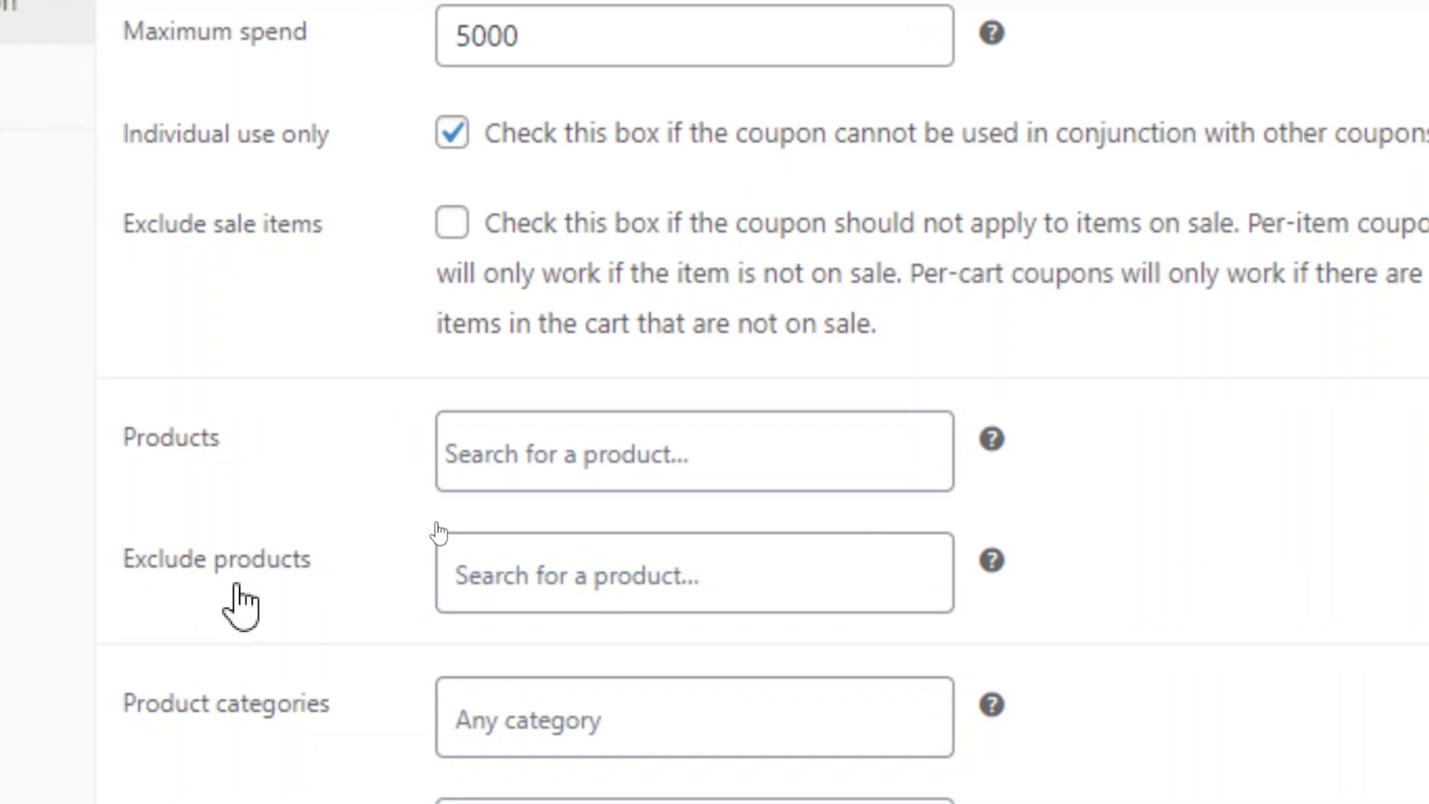
Search 'jean' in Exclude products and add Slim Fit Blue Jeans (#242).
{"action": "left_click", "coordinate": [578, 573]}
{"action": "type", "text": "jean"}
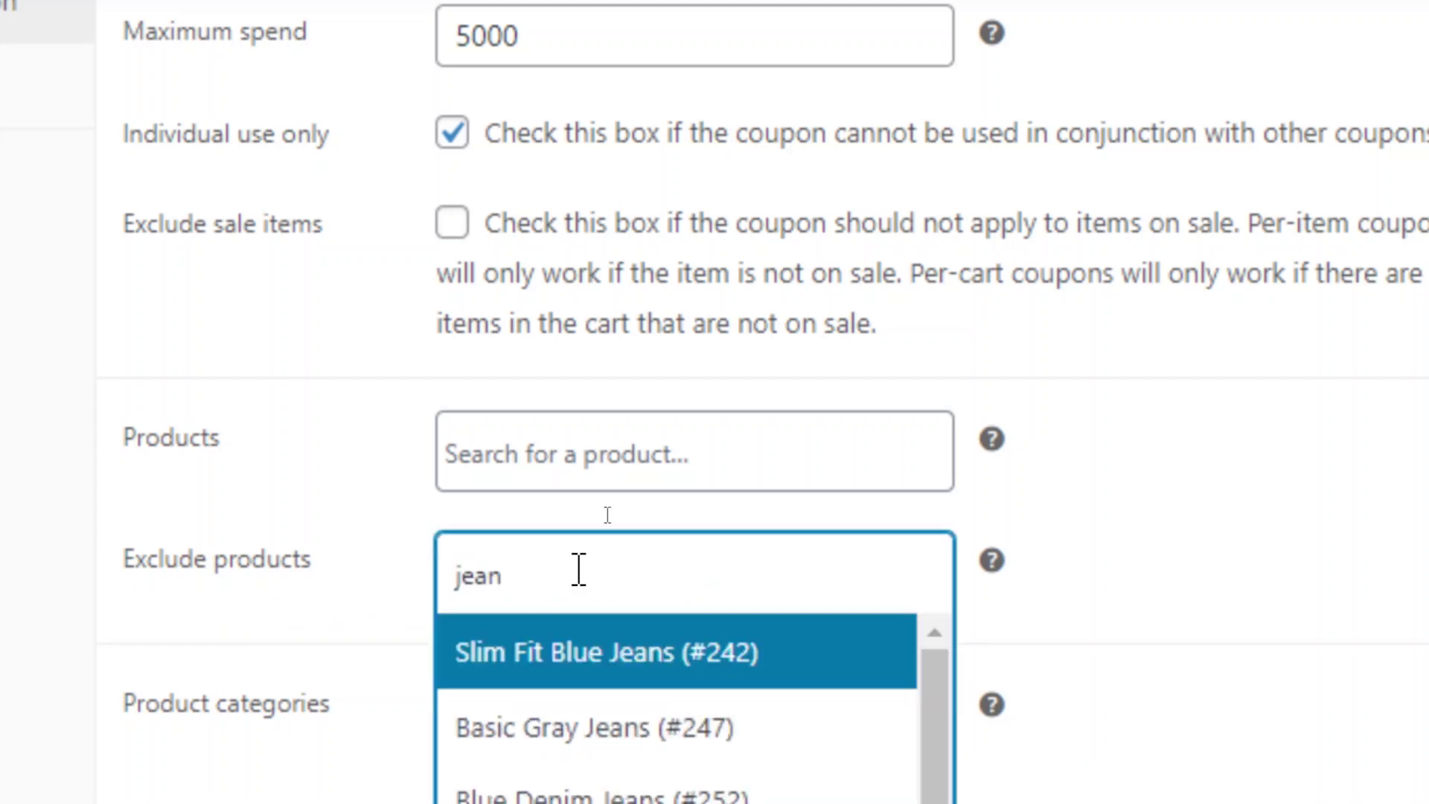
{"action": "left_click", "coordinate": [642, 654]}
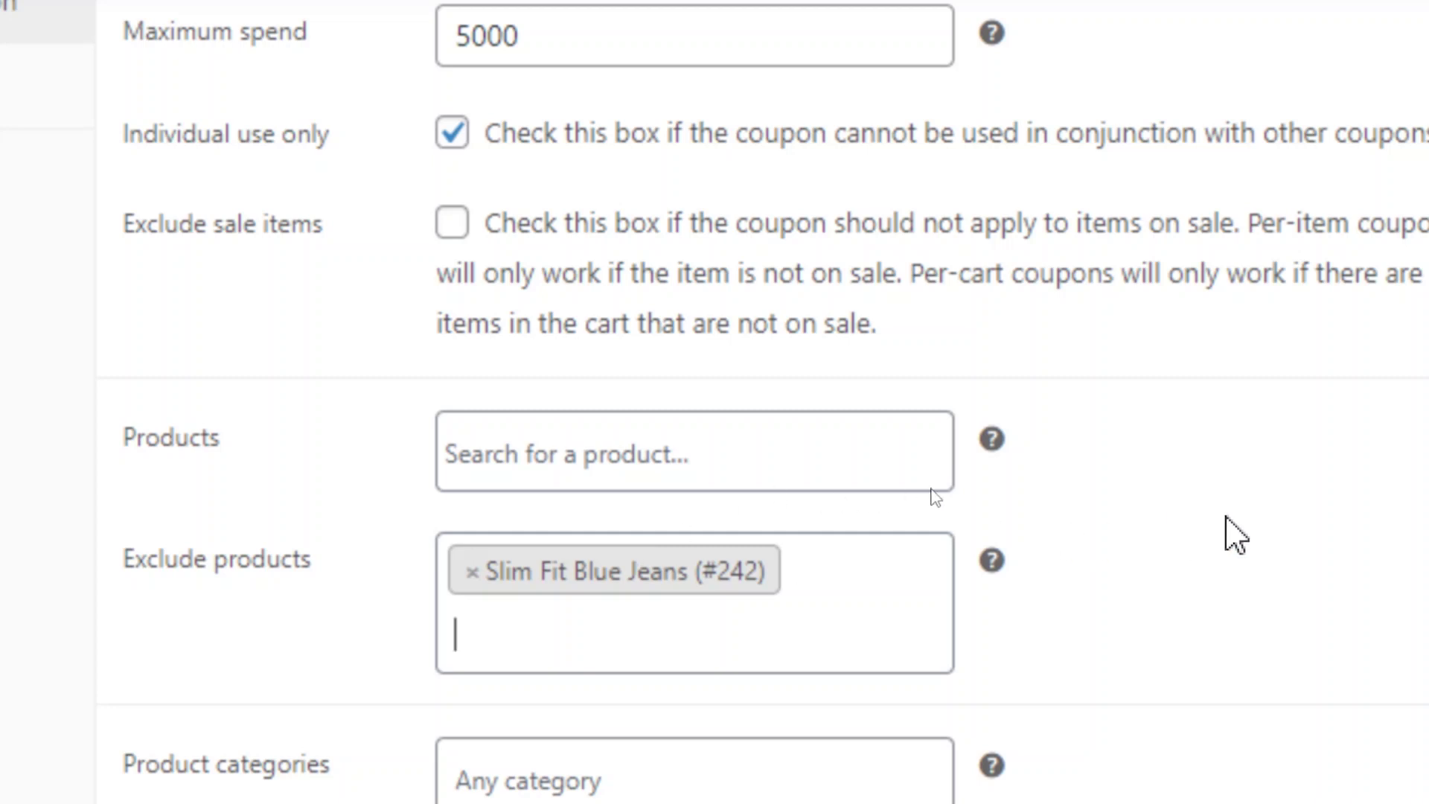
{"action": "scroll", "coordinate": [1226, 517], "scroll_direction": "down", "scroll_amount": 3}
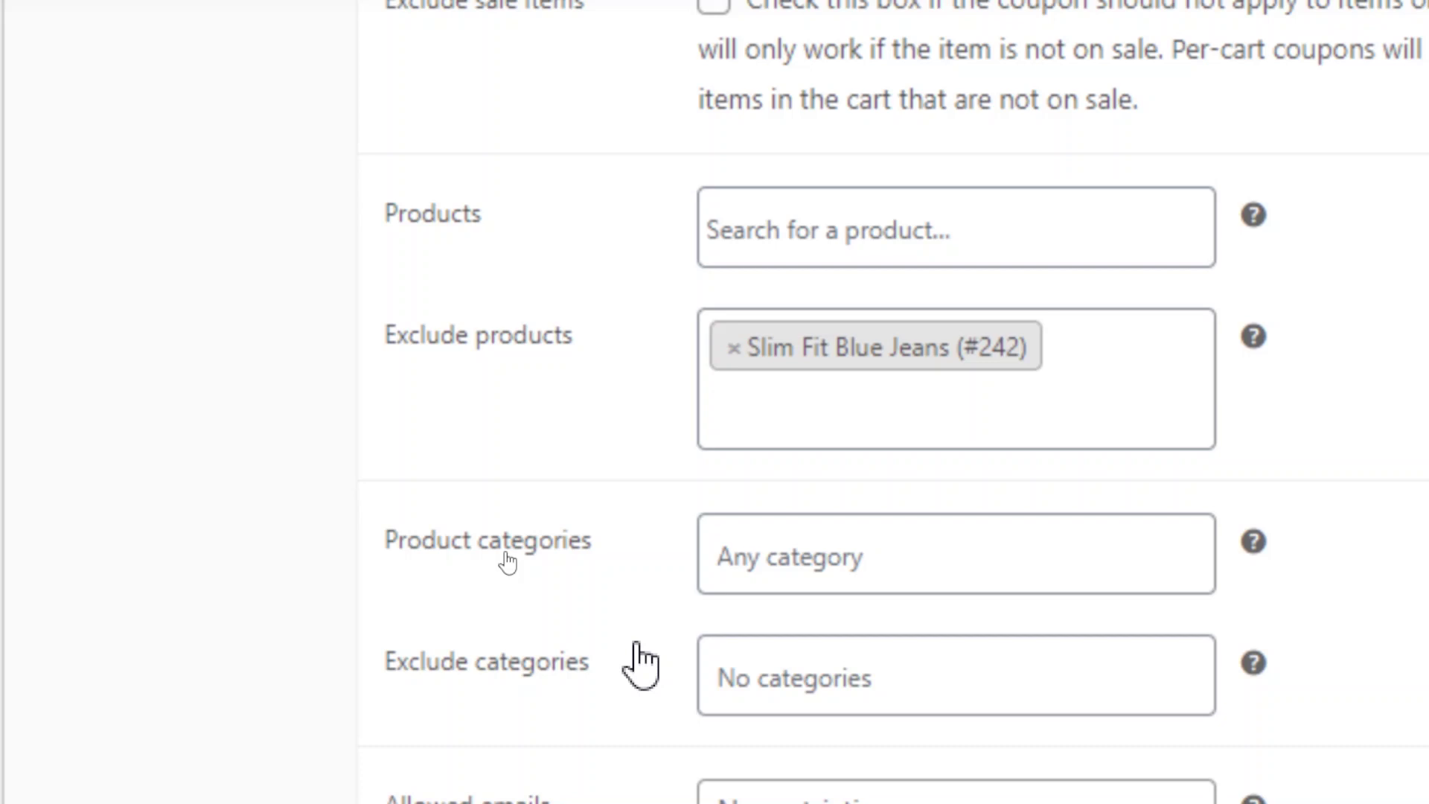
Remove the Slim Fit Blue Jeans tag from Exclude products, then review Allowed emails.
{"action": "left_click", "coordinate": [735, 348]}
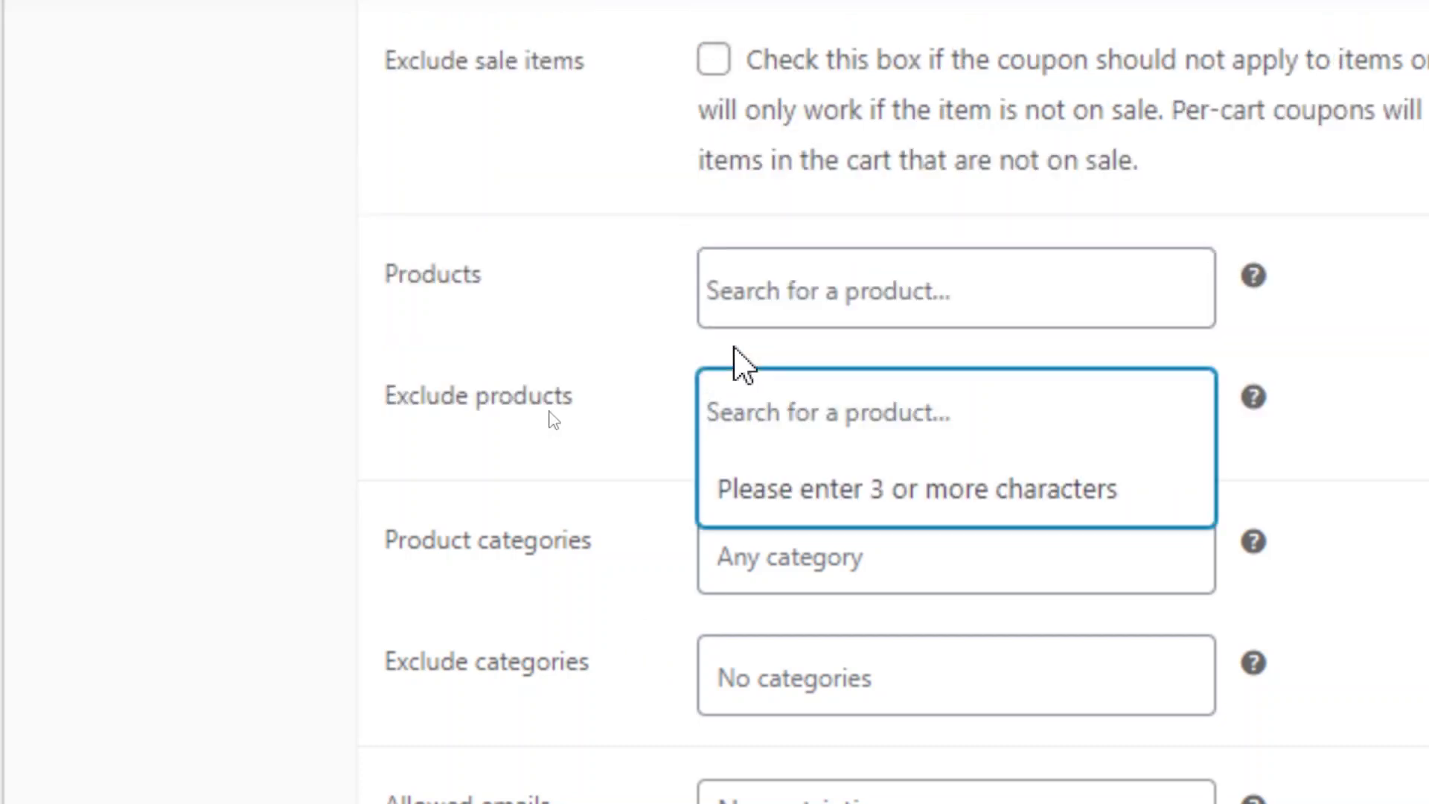
{"action": "left_click", "coordinate": [574, 577]}
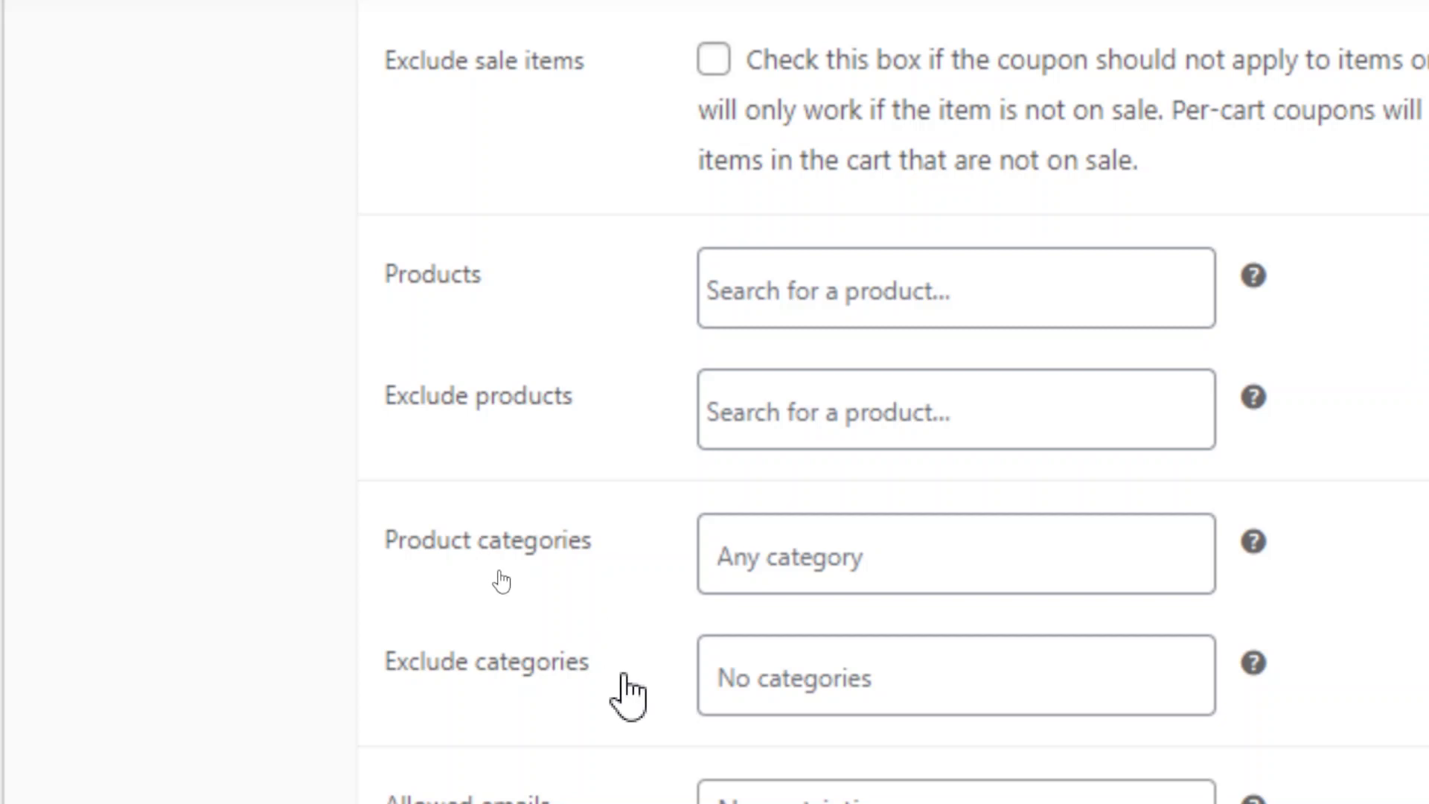
{"action": "scroll", "coordinate": [641, 722], "scroll_direction": "down", "scroll_amount": 2}
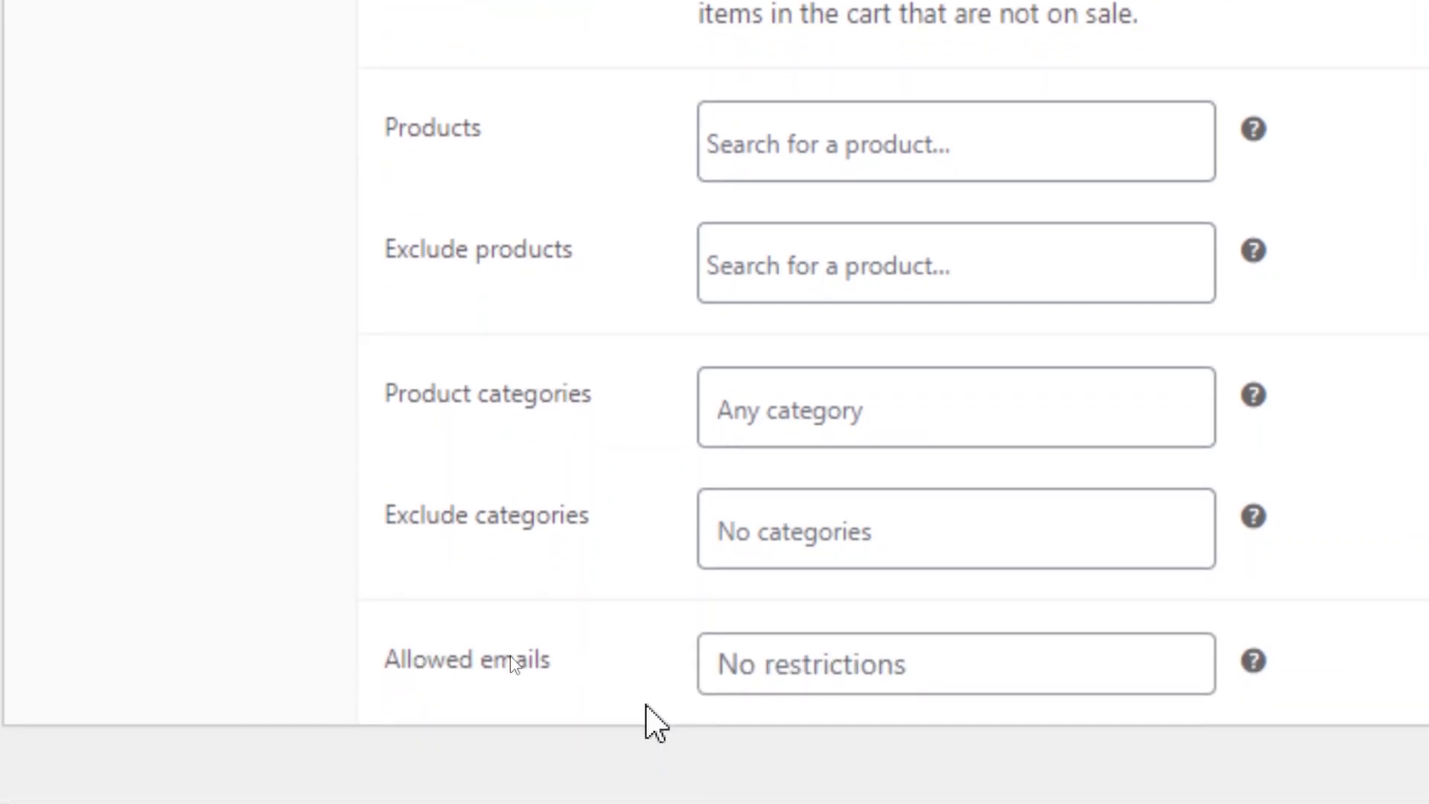
{"action": "scroll", "coordinate": [662, 722], "scroll_direction": "down", "scroll_amount": 1}
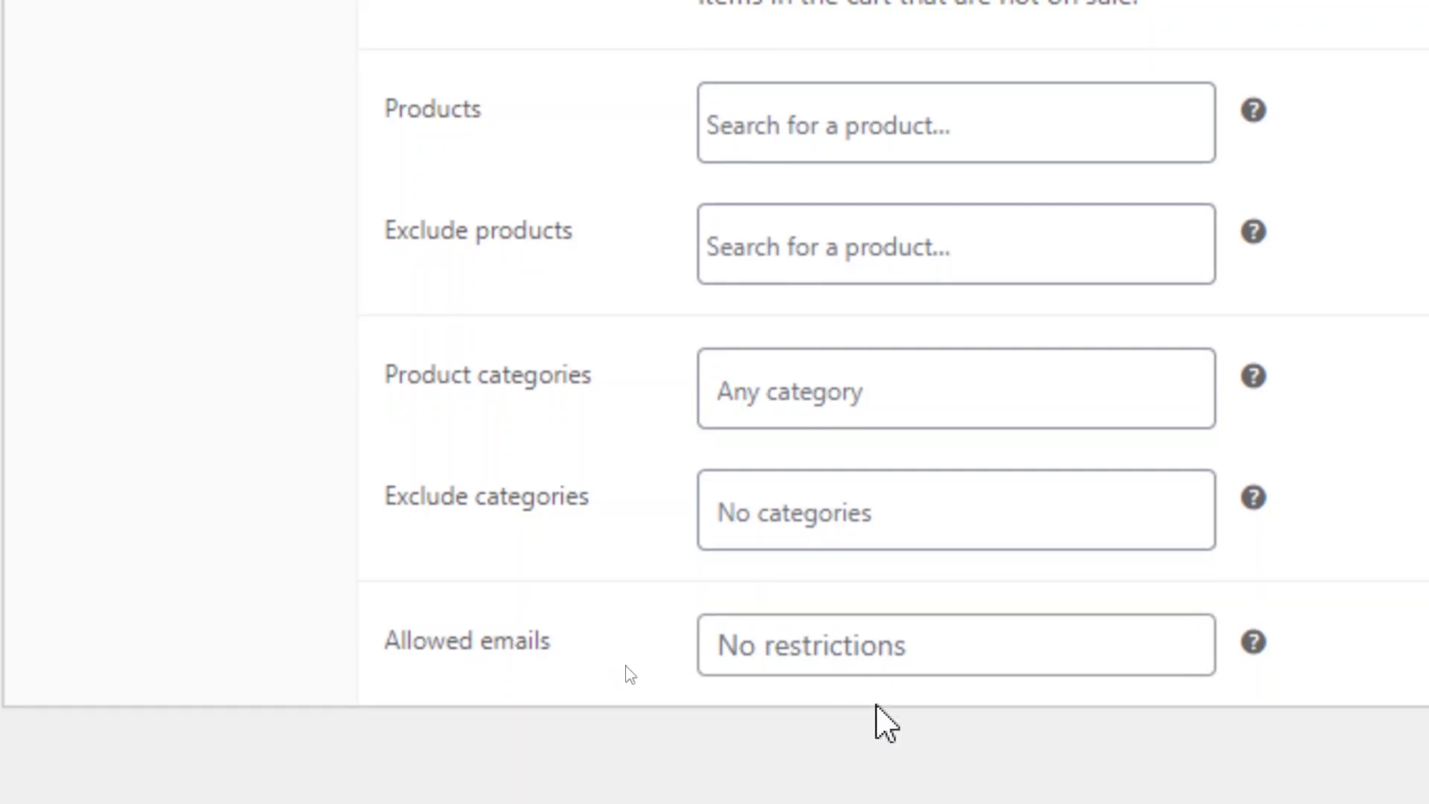
{"action": "mouse_move", "coordinate": [1254, 642]}
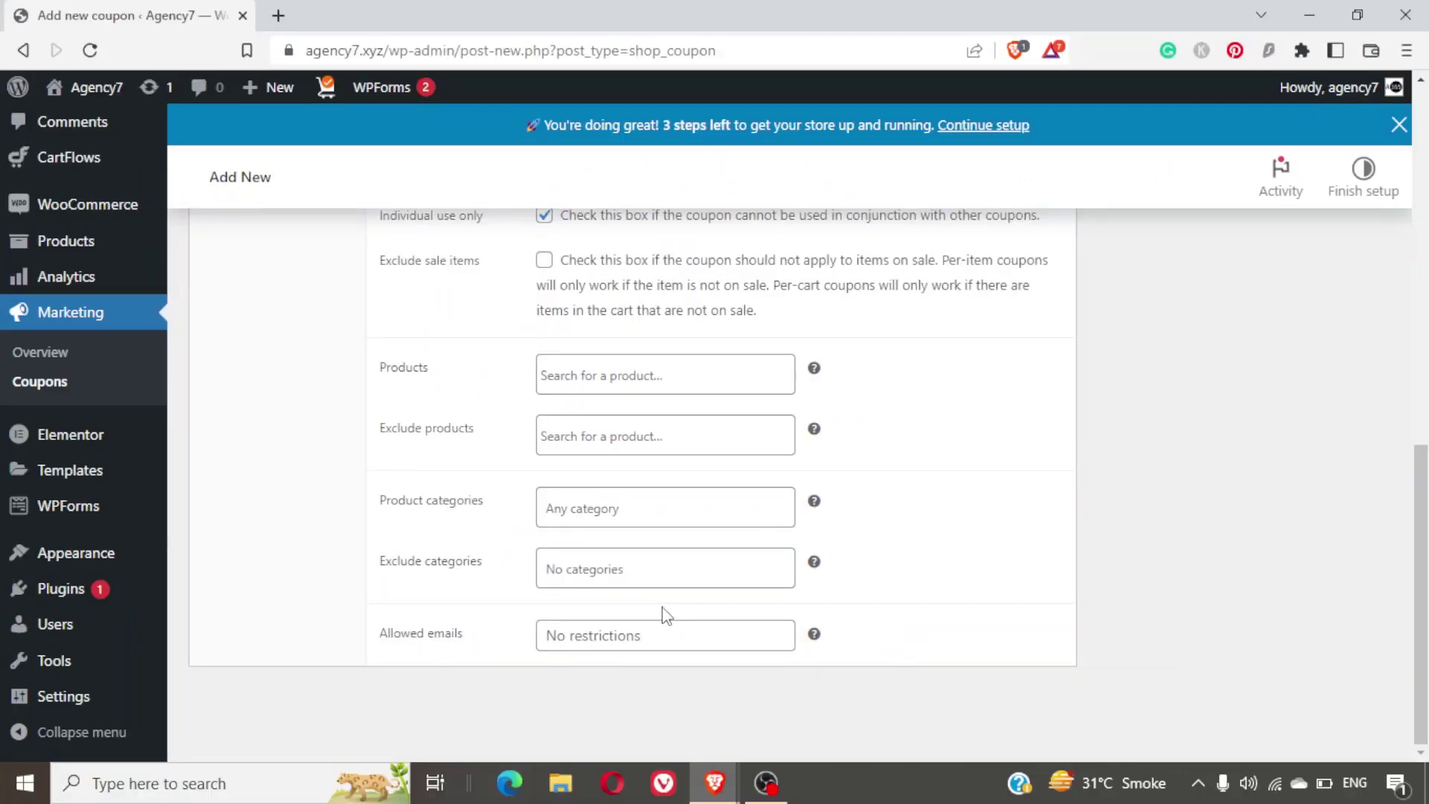
{"action": "scroll", "coordinate": [665, 615], "scroll_direction": "up", "scroll_amount": 5}
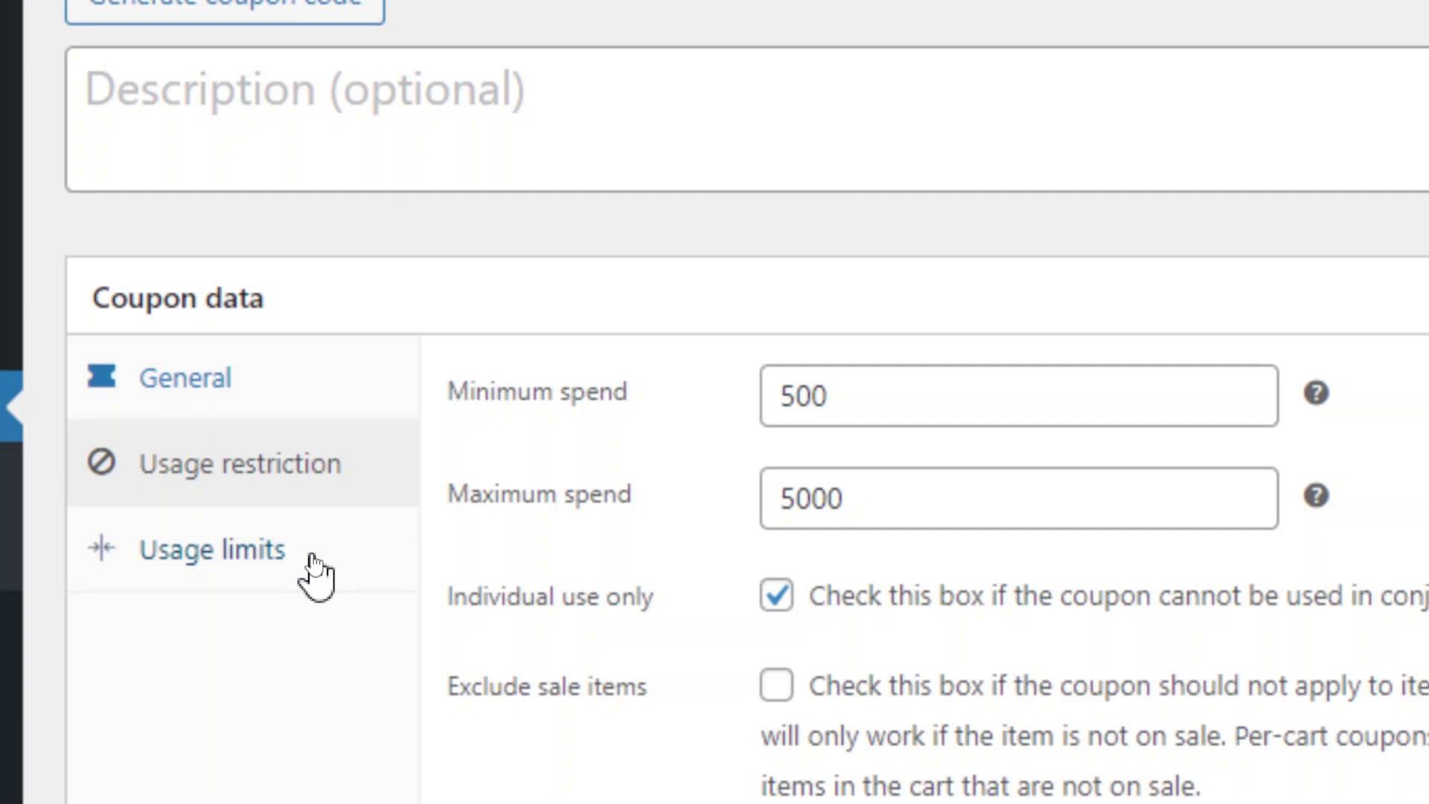
On the Usage limits tab, set Usage limit per coupon to 100.
{"action": "left_click", "coordinate": [313, 555]}
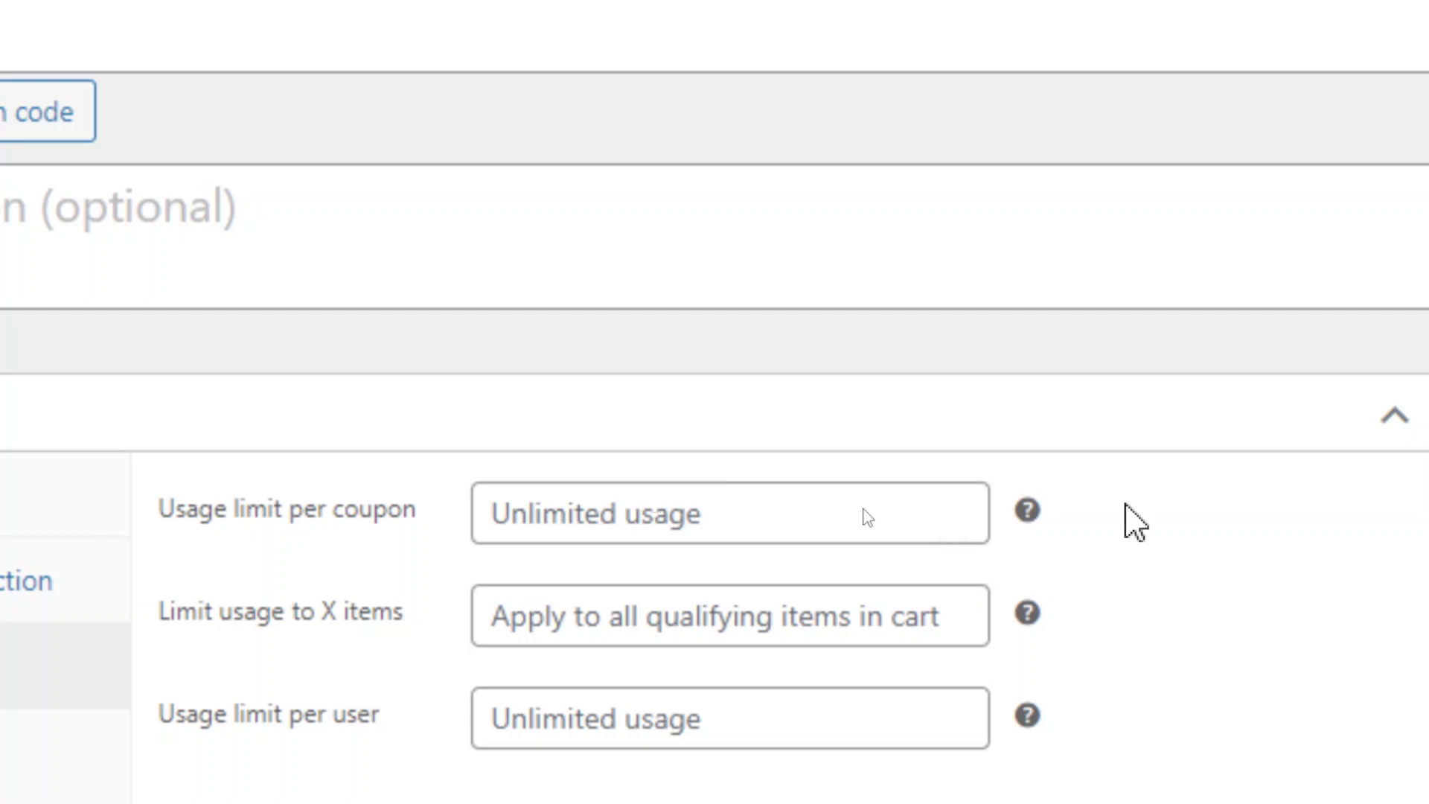
{"action": "mouse_move", "coordinate": [1025, 512]}
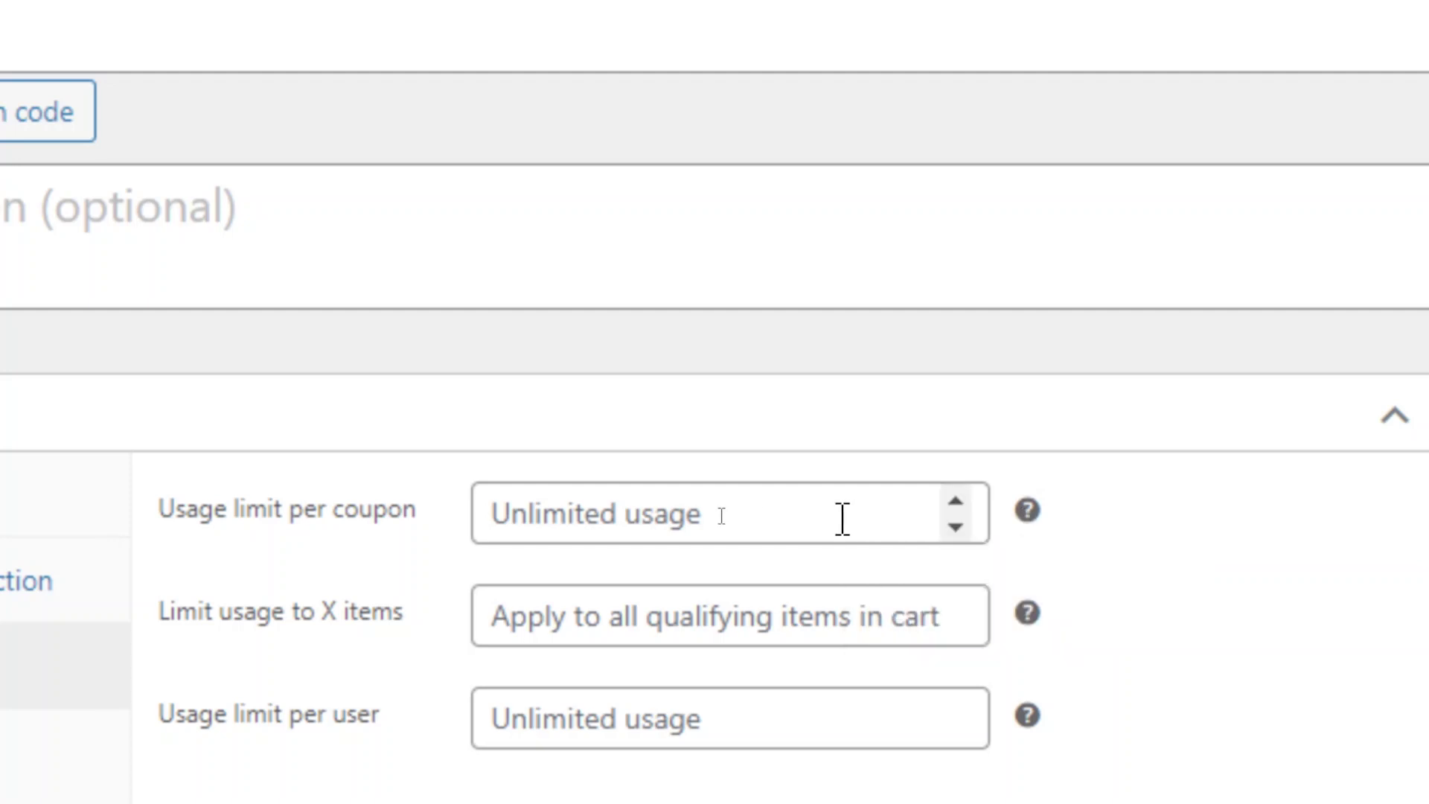
{"action": "left_click", "coordinate": [842, 518]}
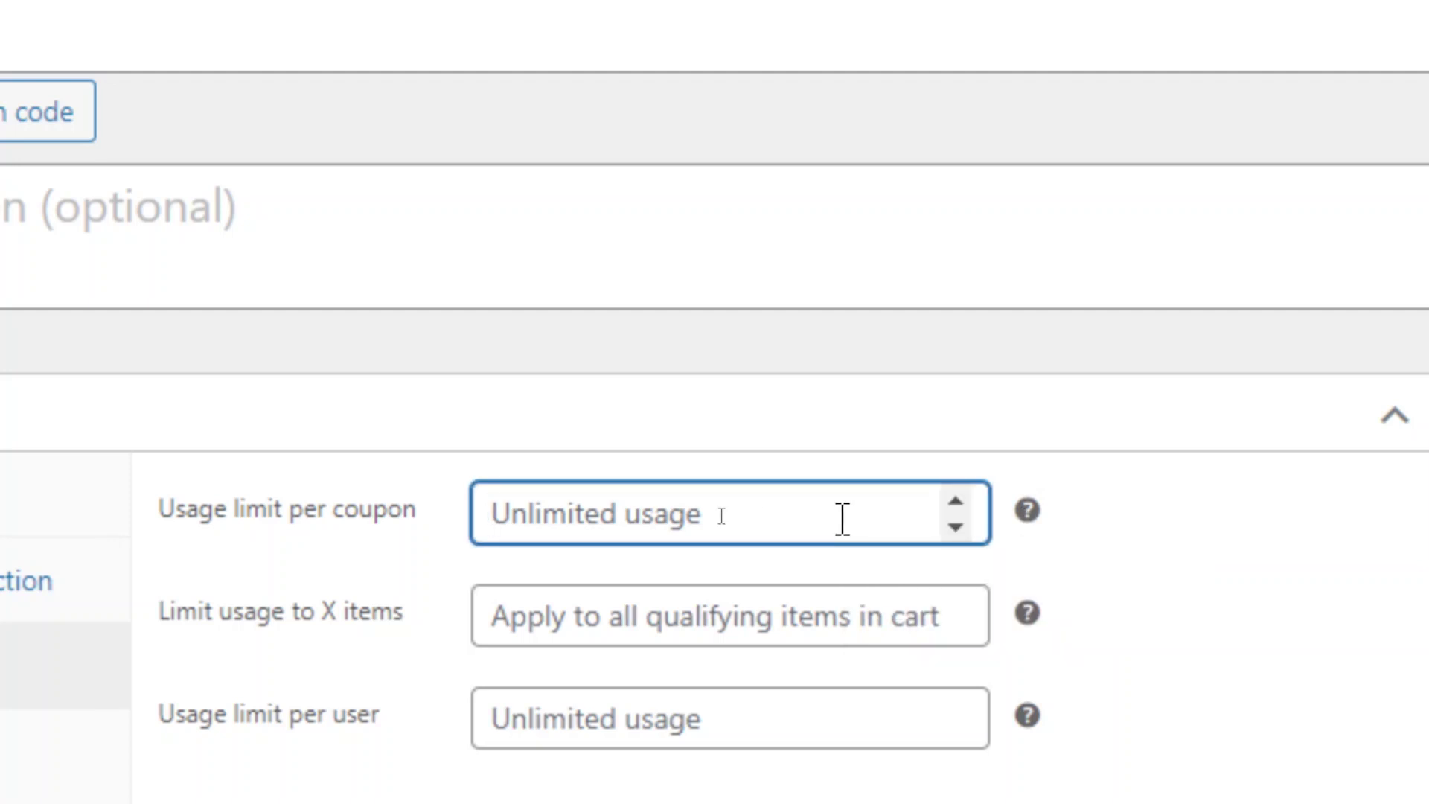
{"action": "type", "text": "100"}
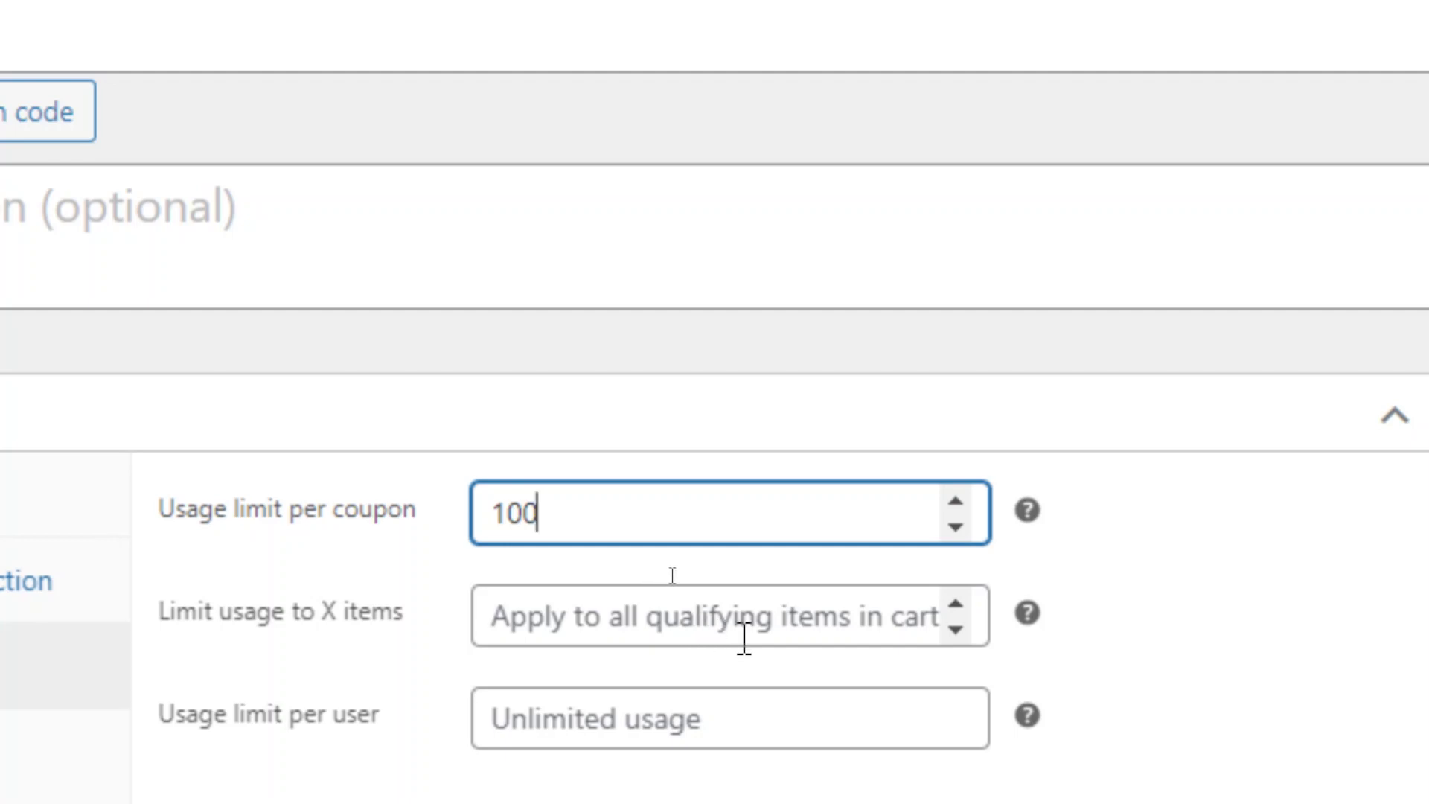
{"action": "mouse_move", "coordinate": [1026, 612]}
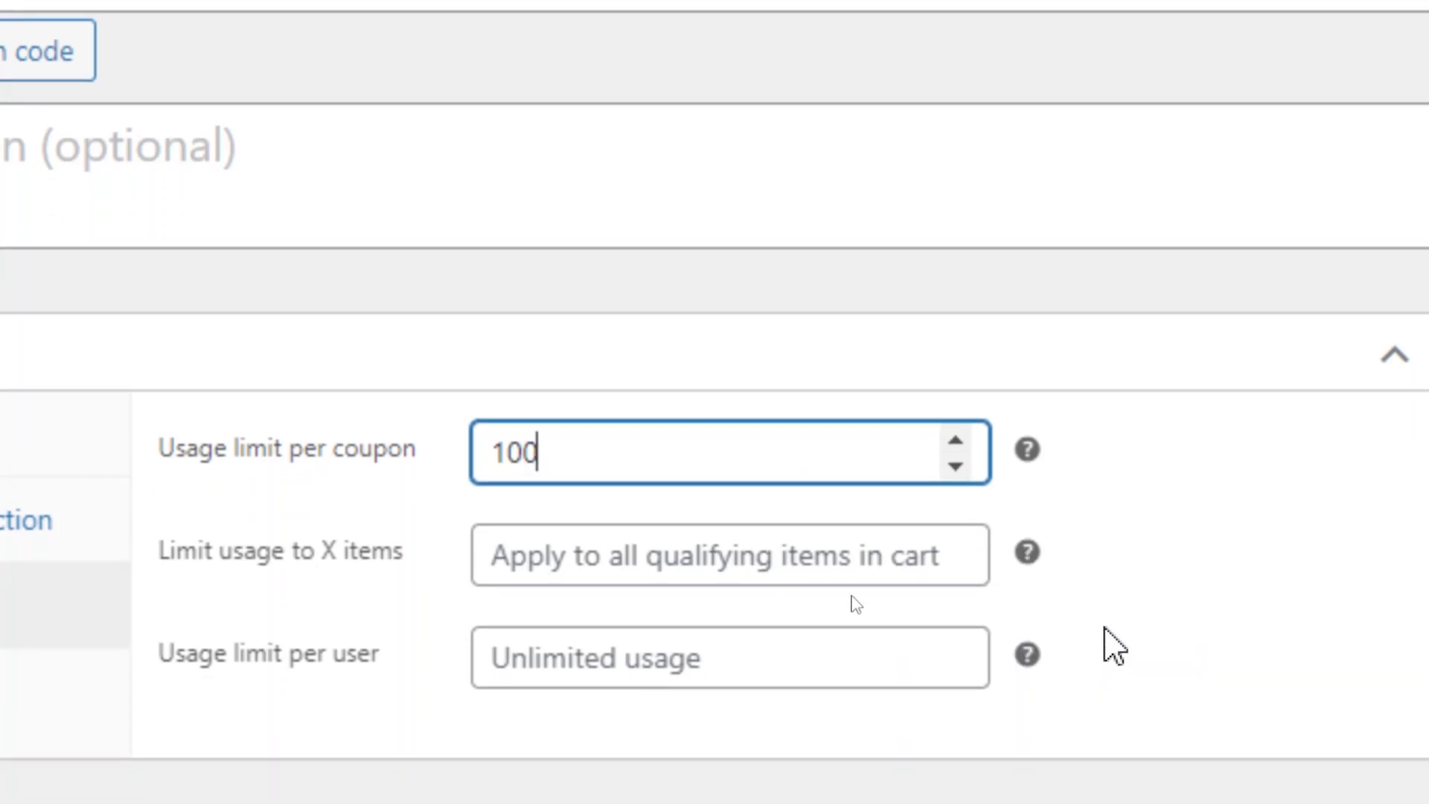
{"action": "mouse_move", "coordinate": [1026, 552]}
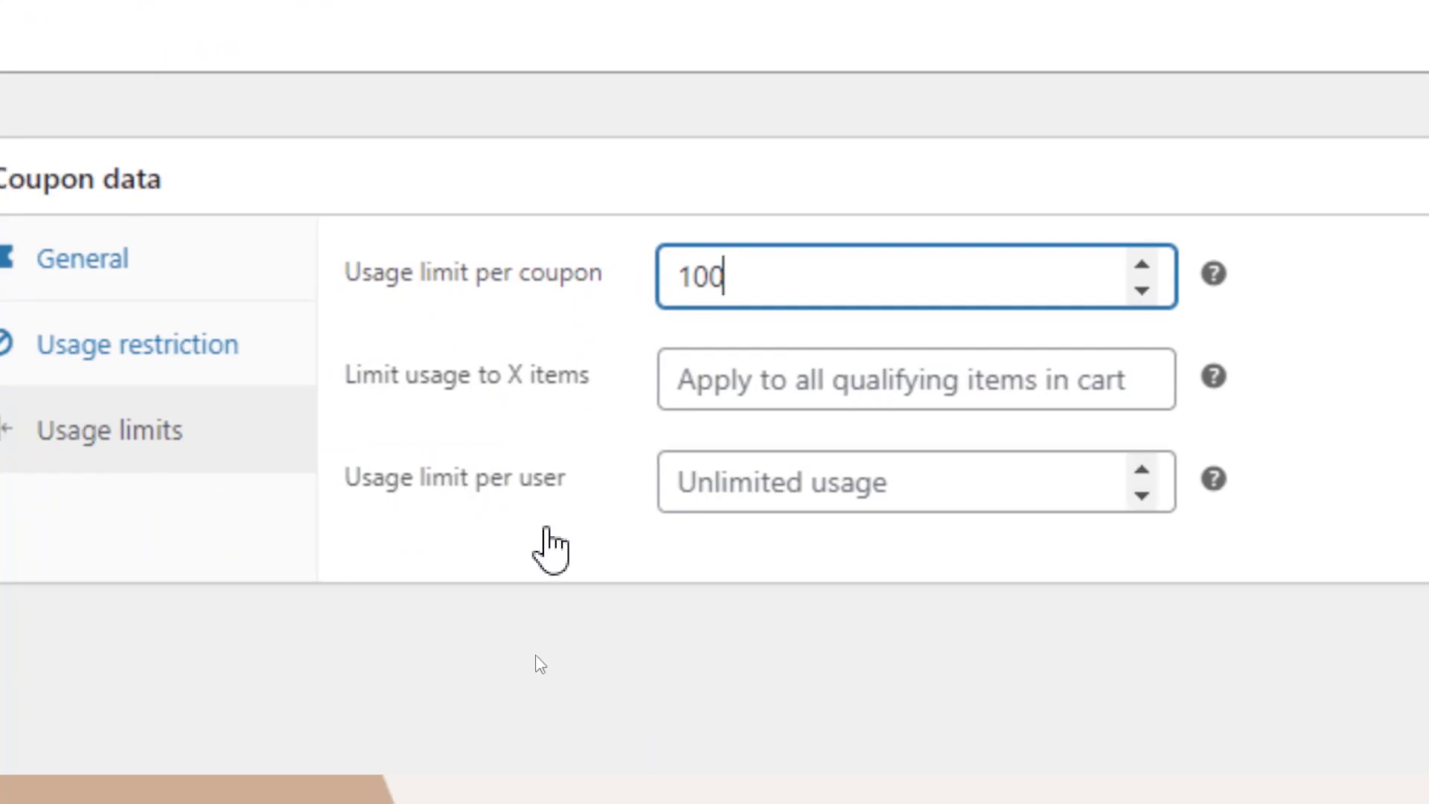
Show the topic-list slide, then return to WordPress and go to Plugins > Installed Plugins.
{"action": "left_click", "coordinate": [872, 489]}
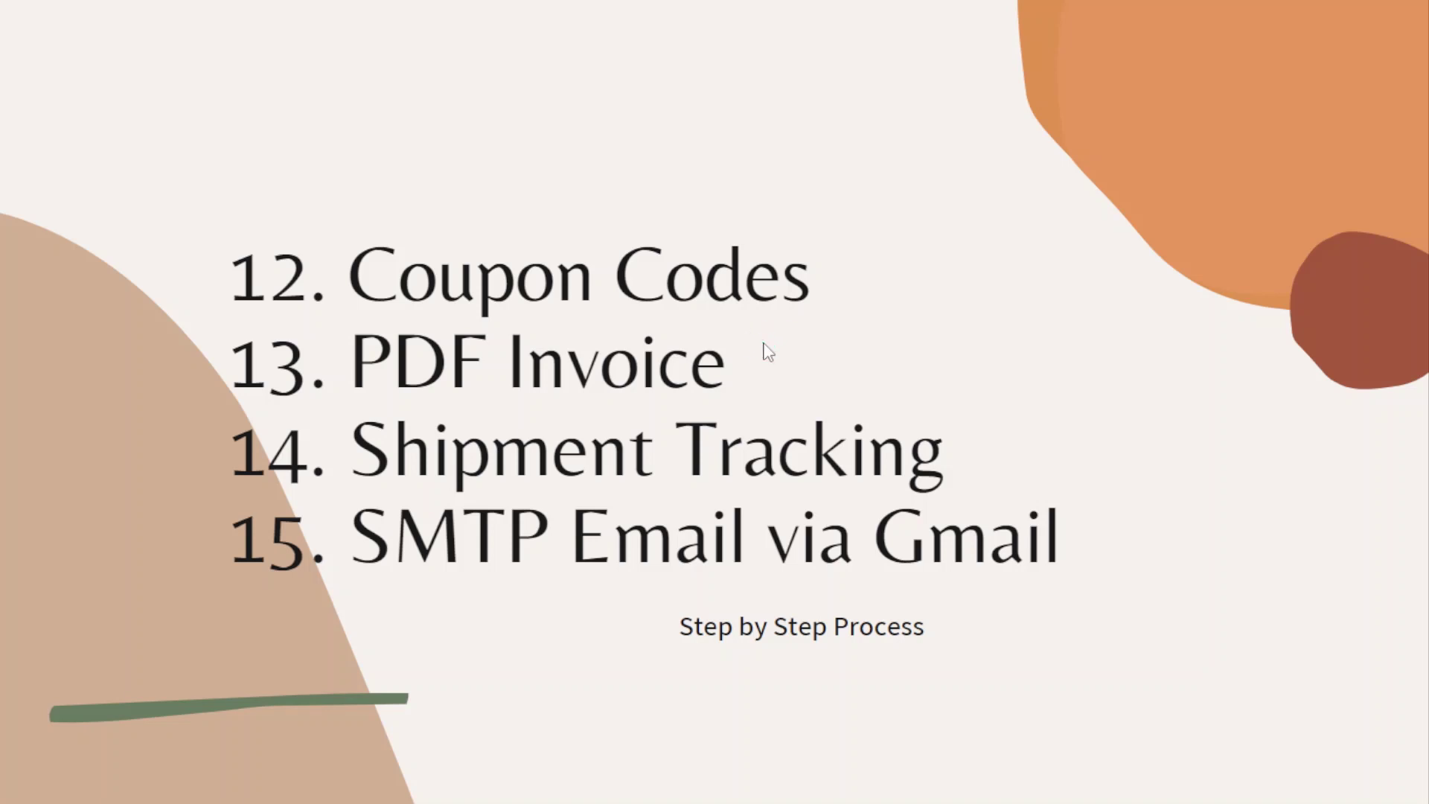
{"action": "key", "text": "alt+Tab"}
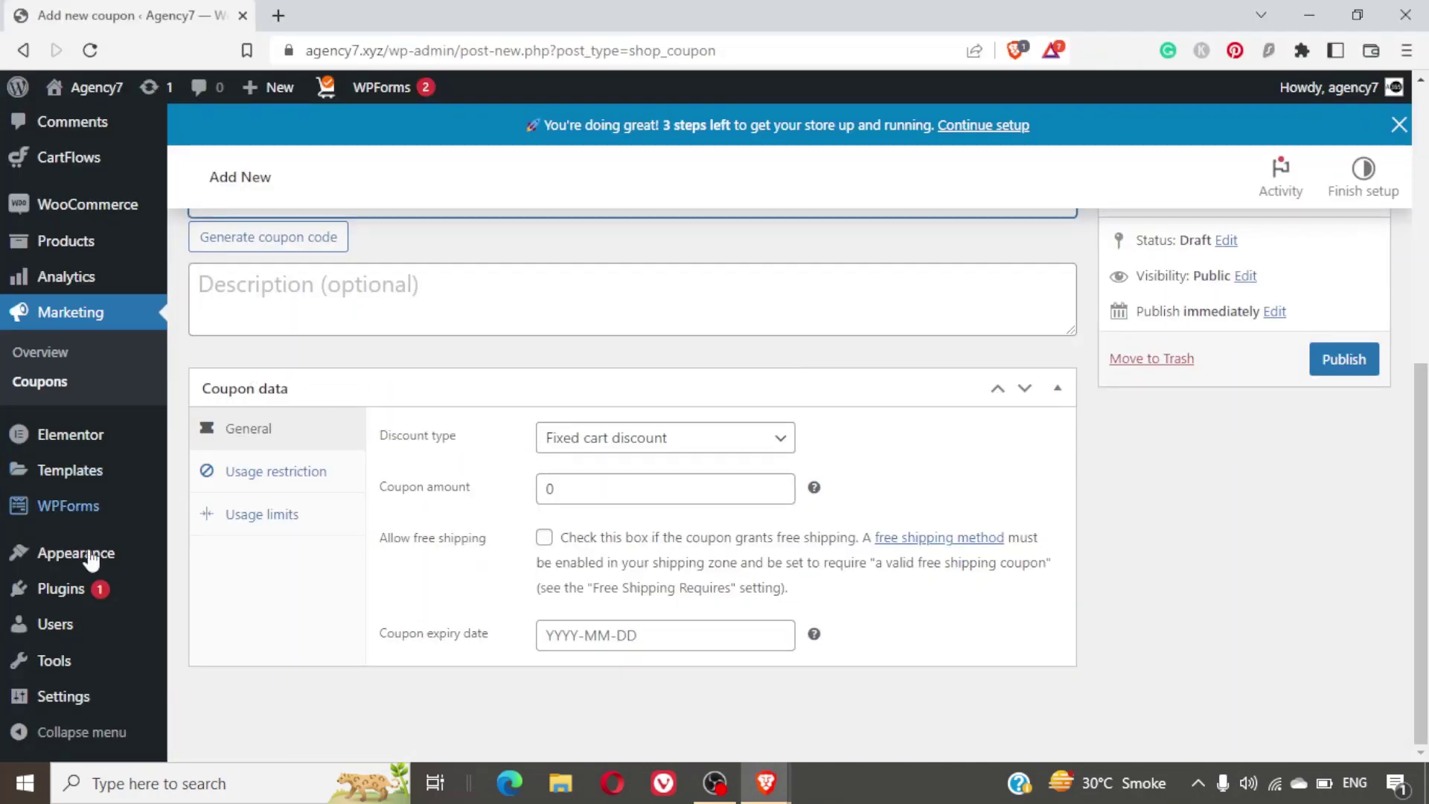
{"action": "mouse_move", "coordinate": [81, 588]}
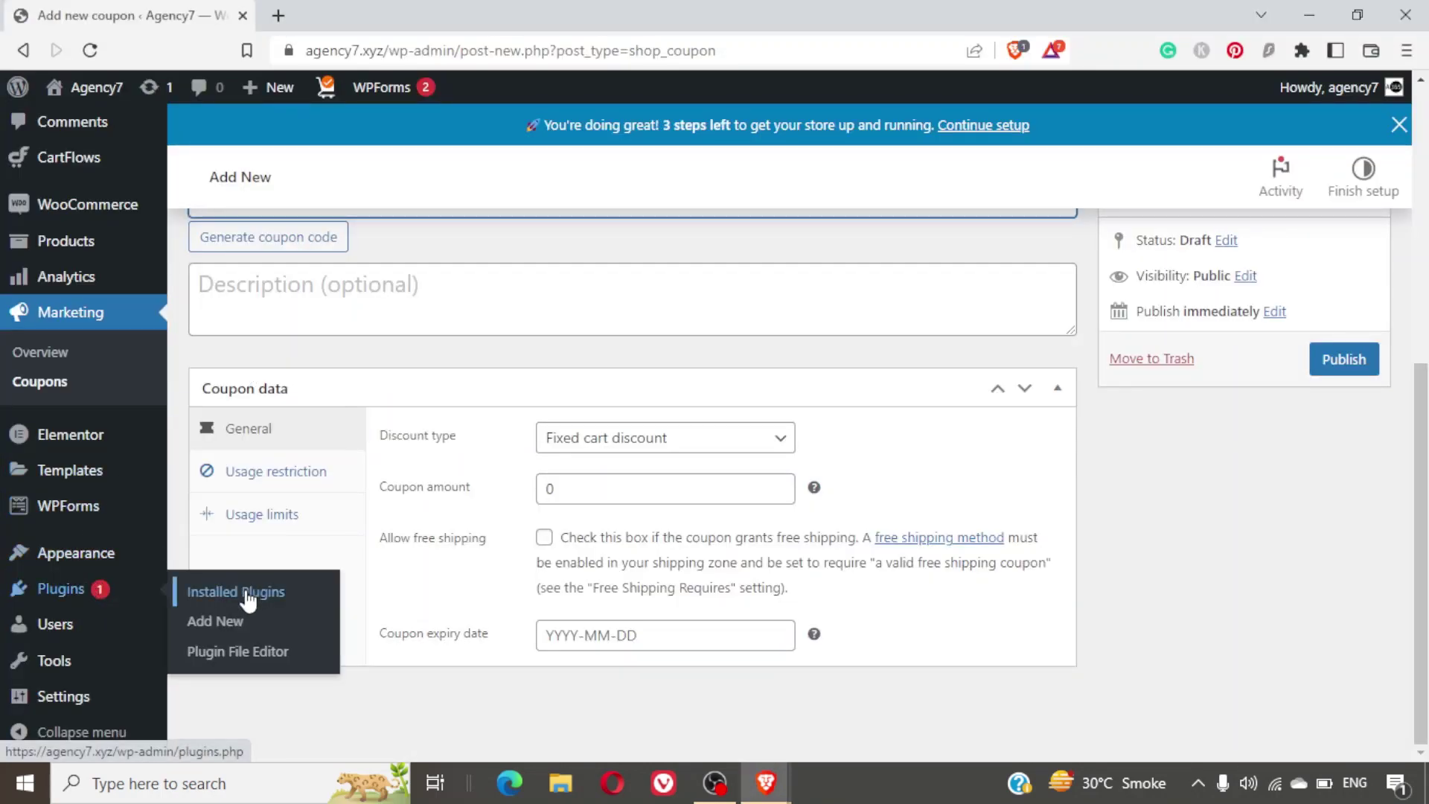
{"action": "left_click", "coordinate": [245, 592]}
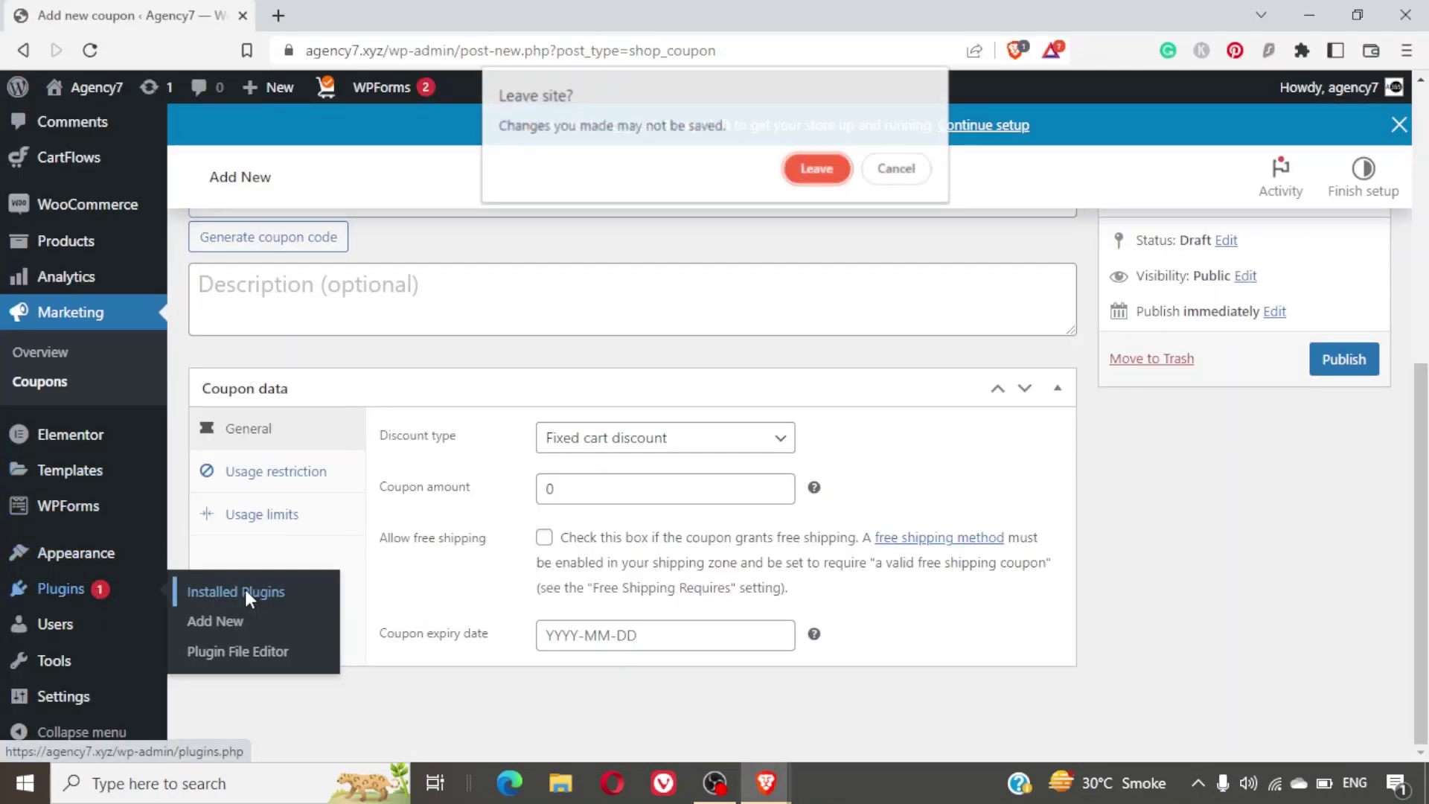
Leave the unsaved coupon and scroll the plugins list to PDF Invoices & Packing Slips 3.2.5.
{"action": "left_click", "coordinate": [817, 170]}
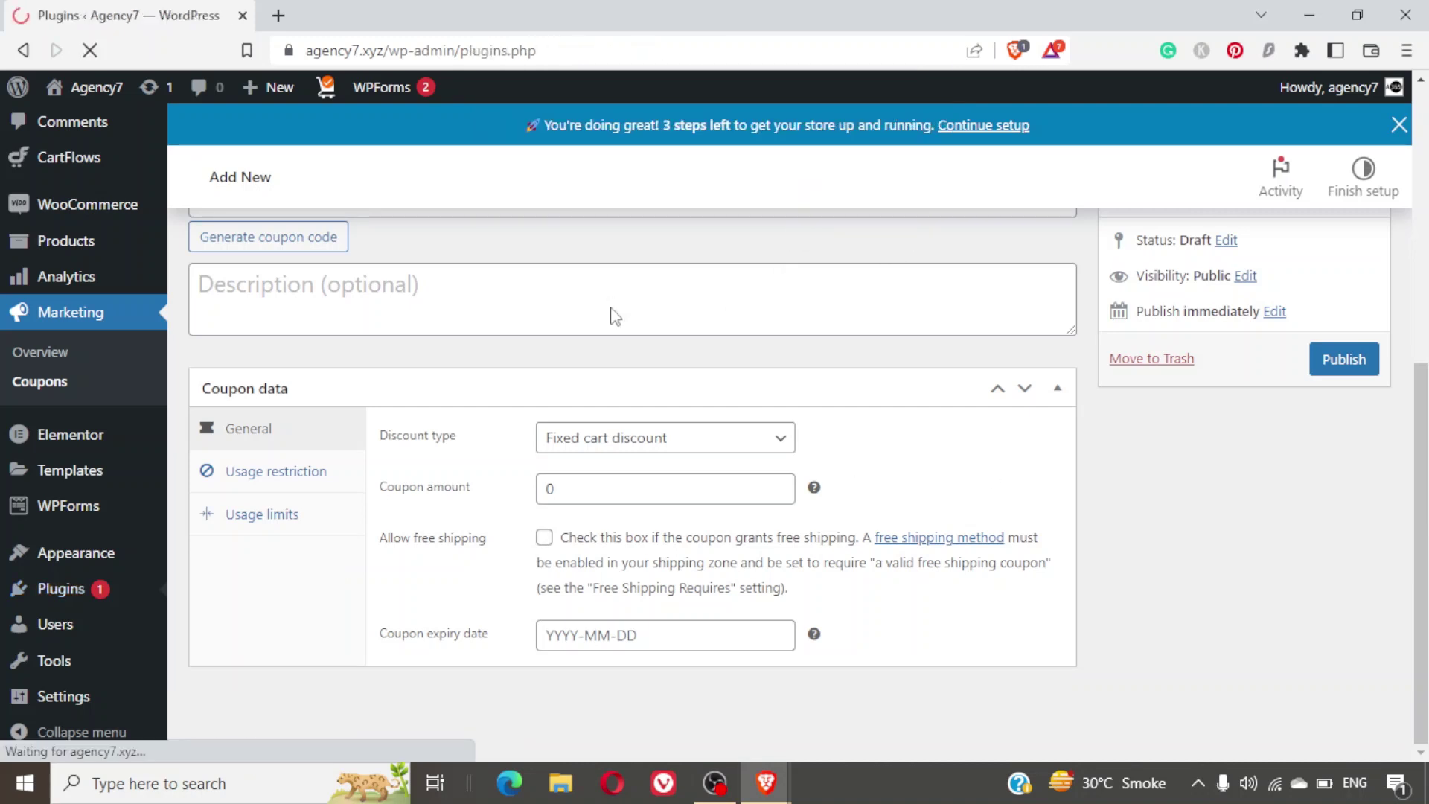
{"action": "scroll", "coordinate": [612, 318], "scroll_direction": "down", "scroll_amount": 5}
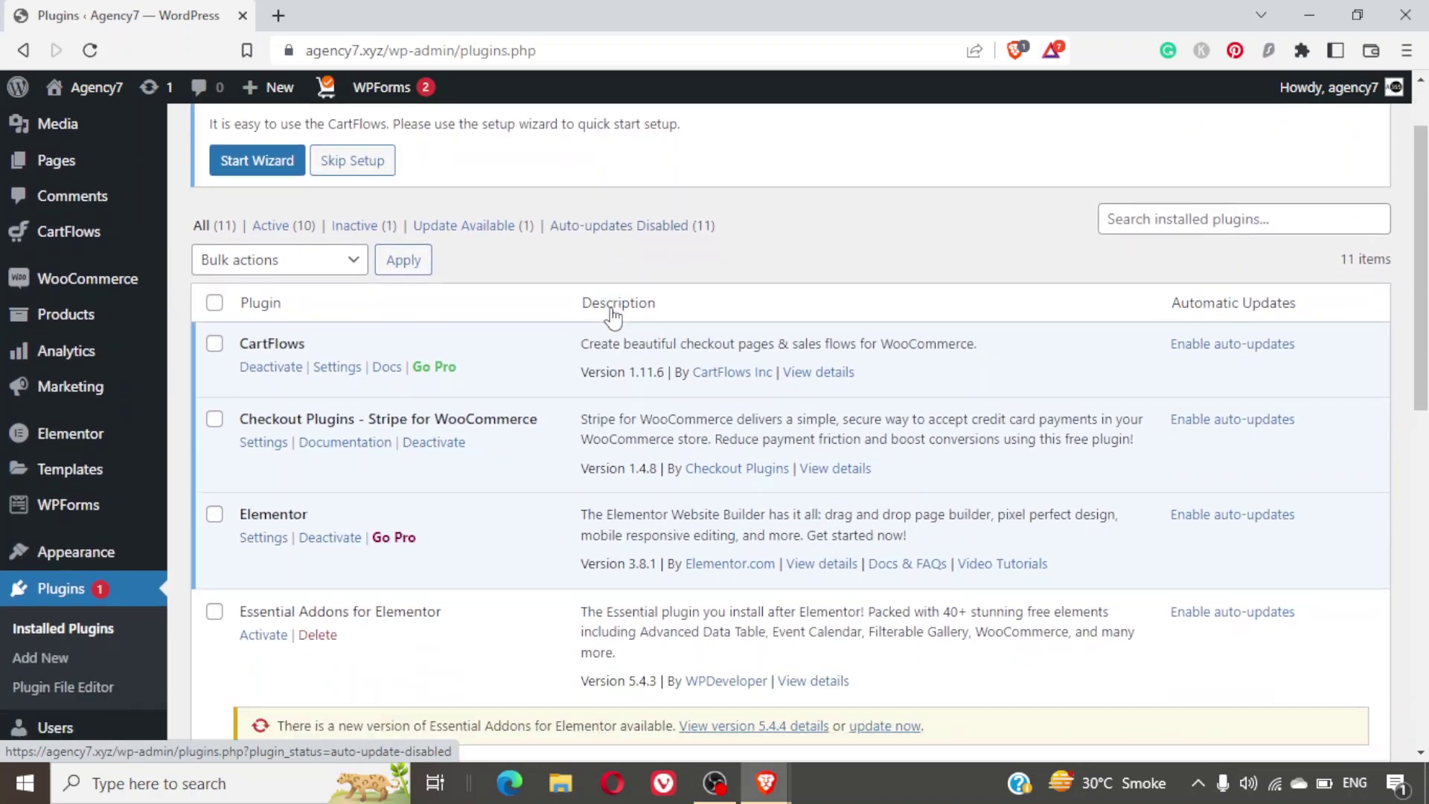
{"action": "scroll", "coordinate": [612, 307], "scroll_direction": "down", "scroll_amount": 2}
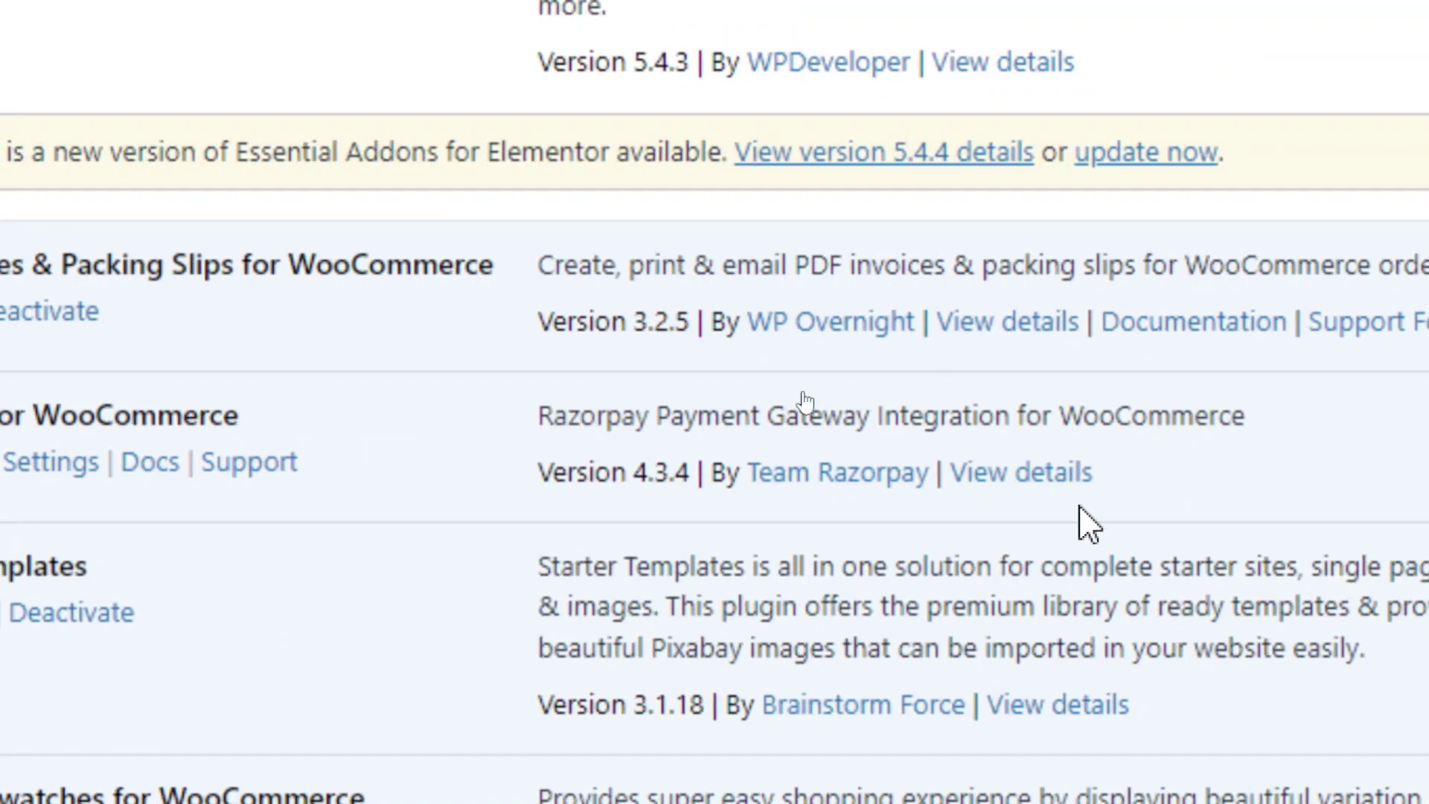
{"action": "left_click", "coordinate": [807, 347]}
{"action": "left_click_drag", "start_coordinate": [759, 351], "coordinate": [905, 356]}
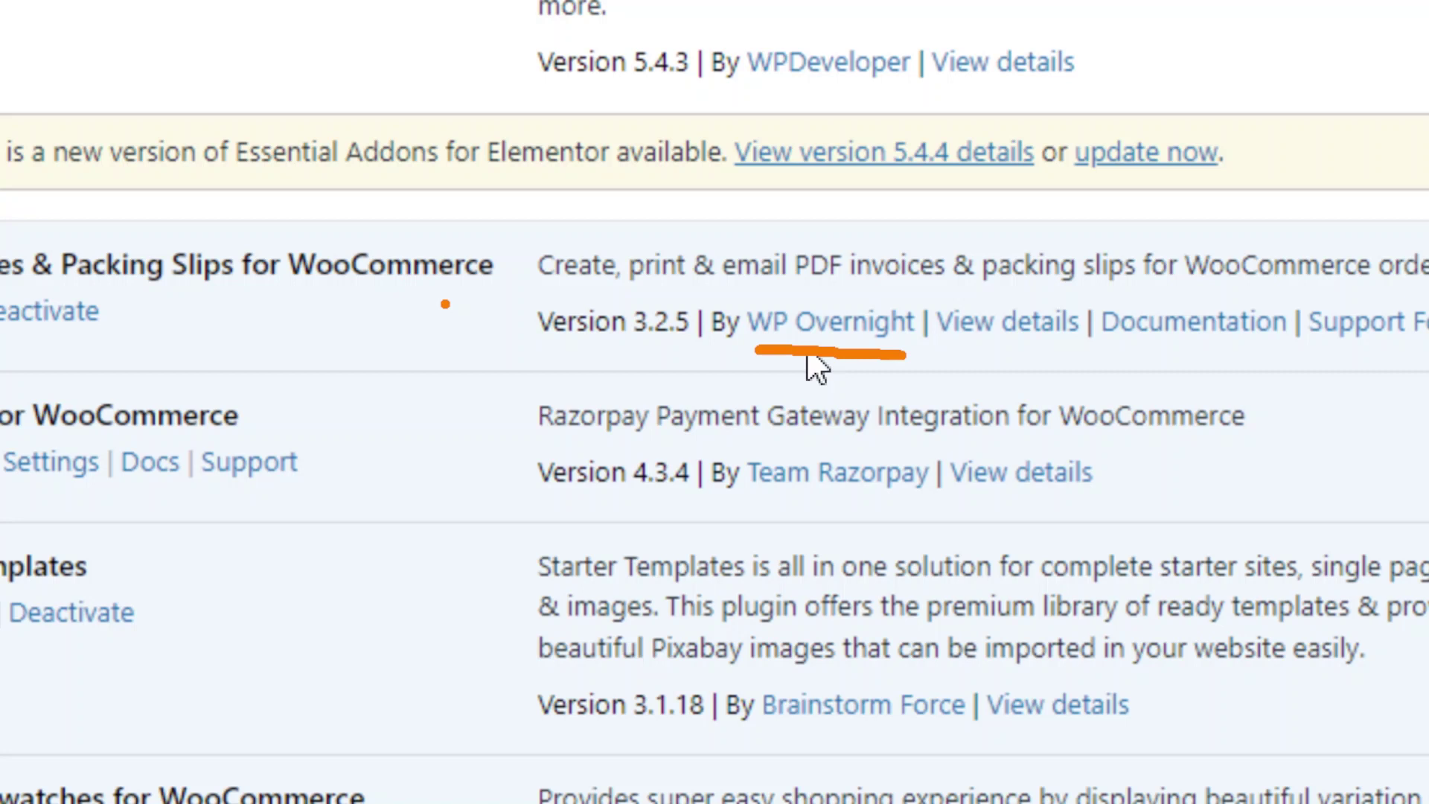
{"action": "key", "text": "Escape"}
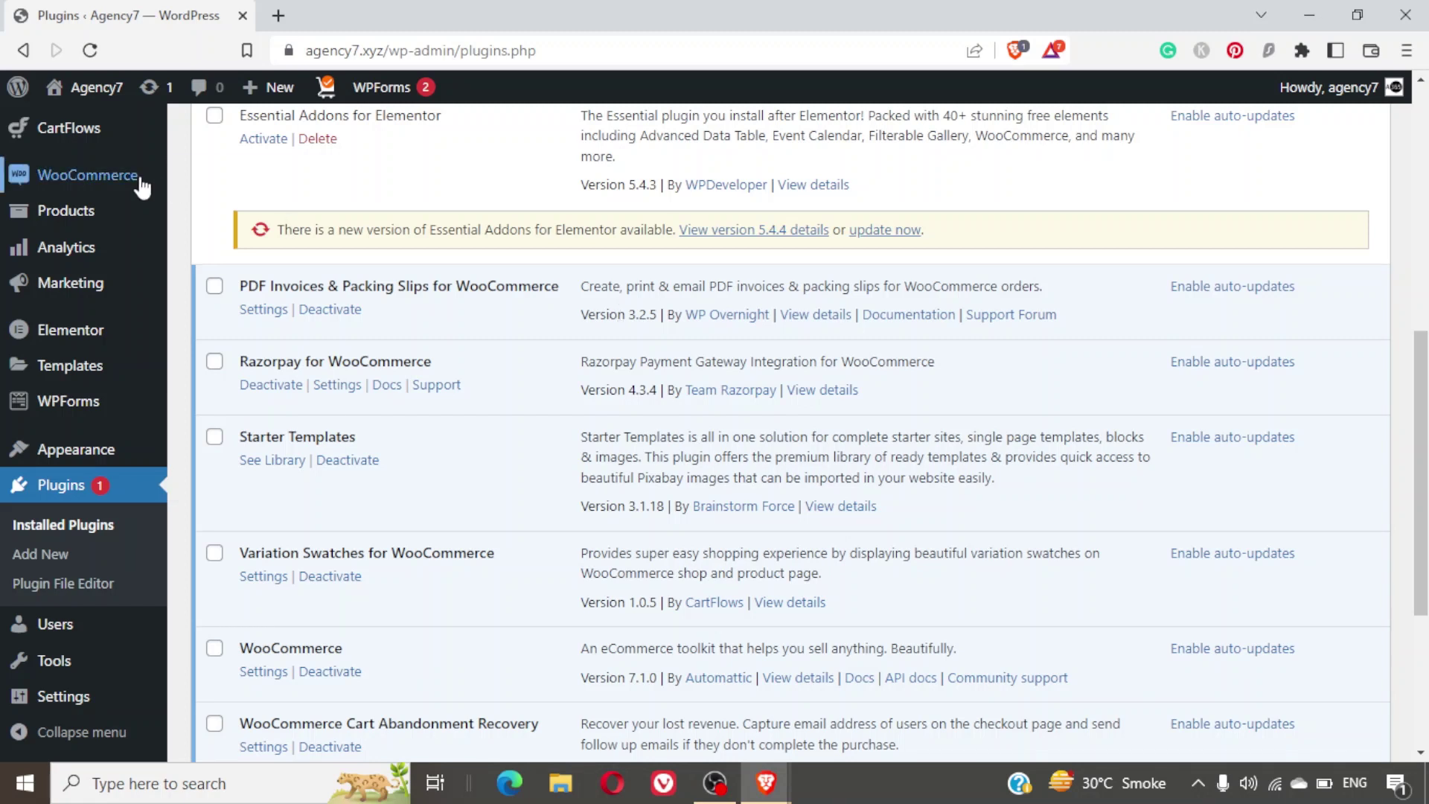
Open WooCommerce > PDF Invoices from the admin sidebar flyout menu.
{"action": "mouse_move", "coordinate": [137, 182]}
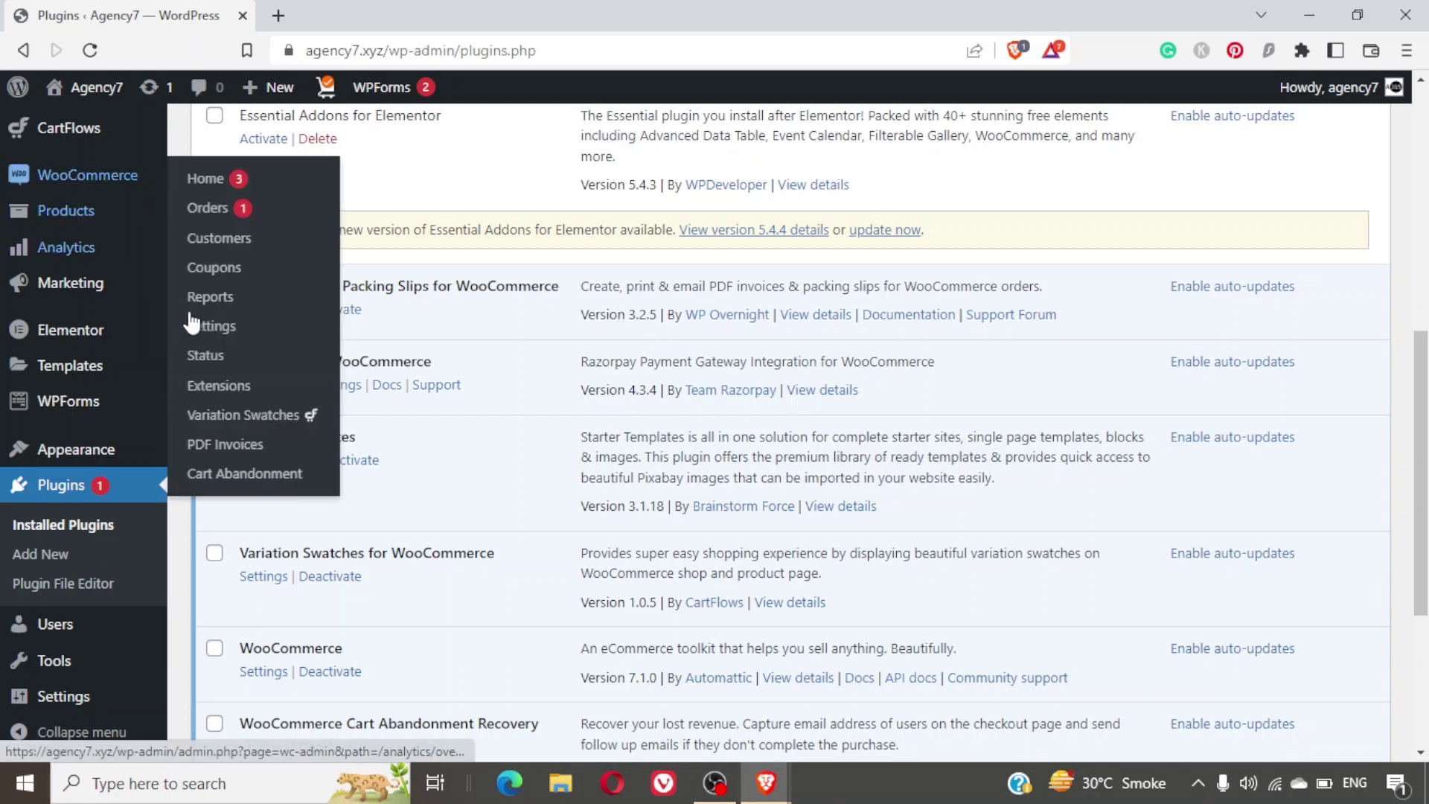
{"action": "left_click", "coordinate": [245, 445]}
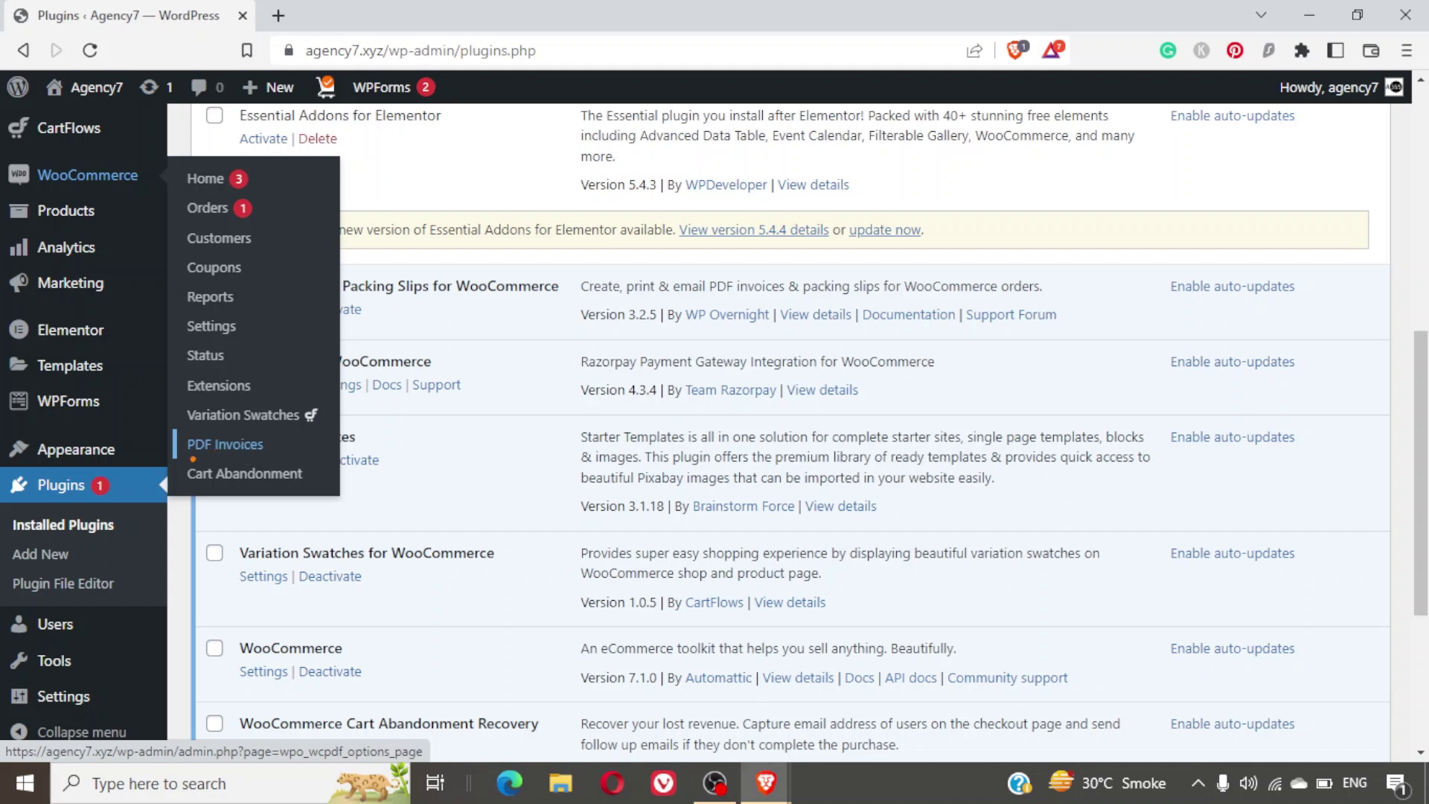
{"action": "mouse_move", "coordinate": [193, 459]}
{"action": "left_mouse_down"}
{"action": "mouse_move", "coordinate": [290, 463]}
{"action": "mouse_move", "coordinate": [292, 432]}
{"action": "mouse_move", "coordinate": [180, 432]}
{"action": "left_mouse_up"}
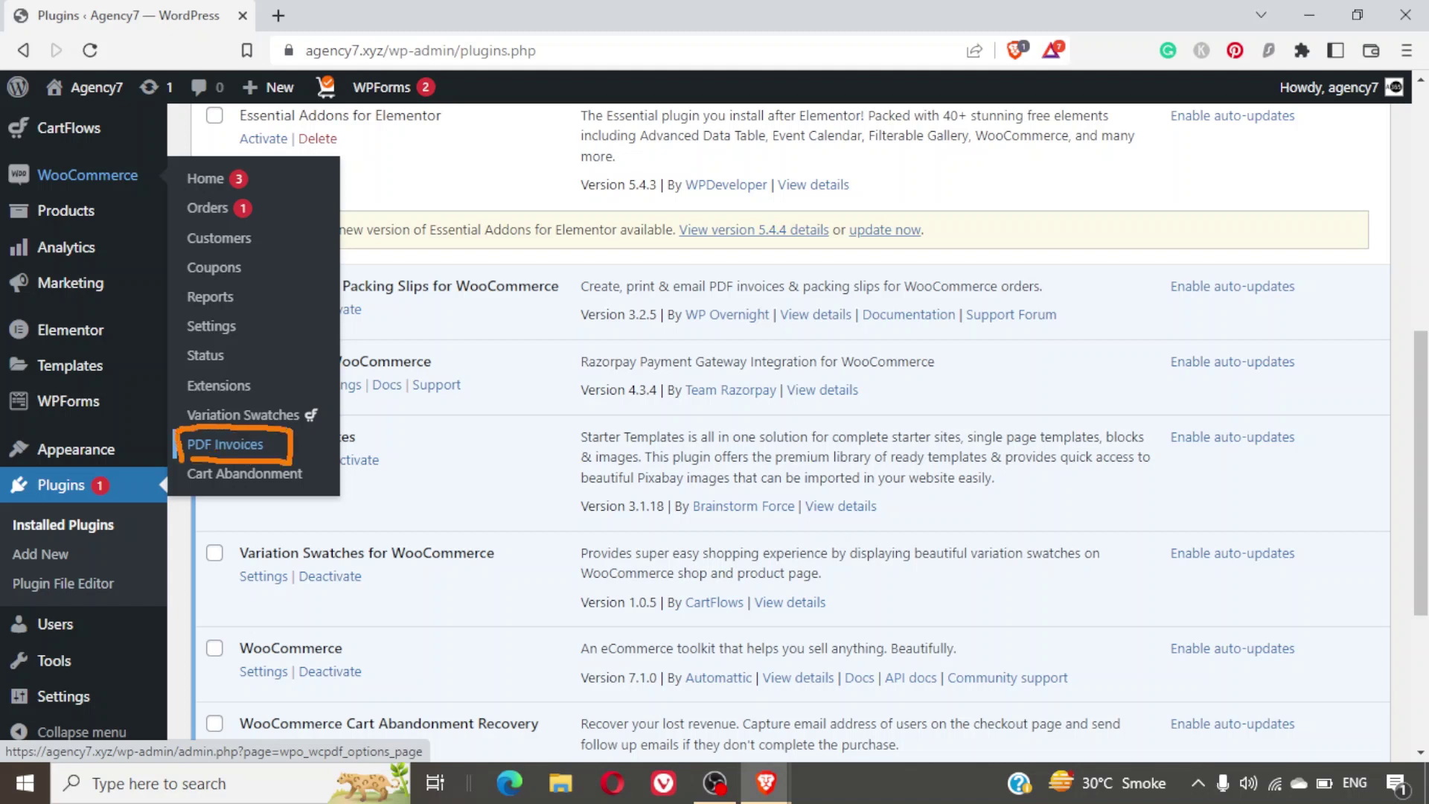
{"action": "key", "text": "Escape"}
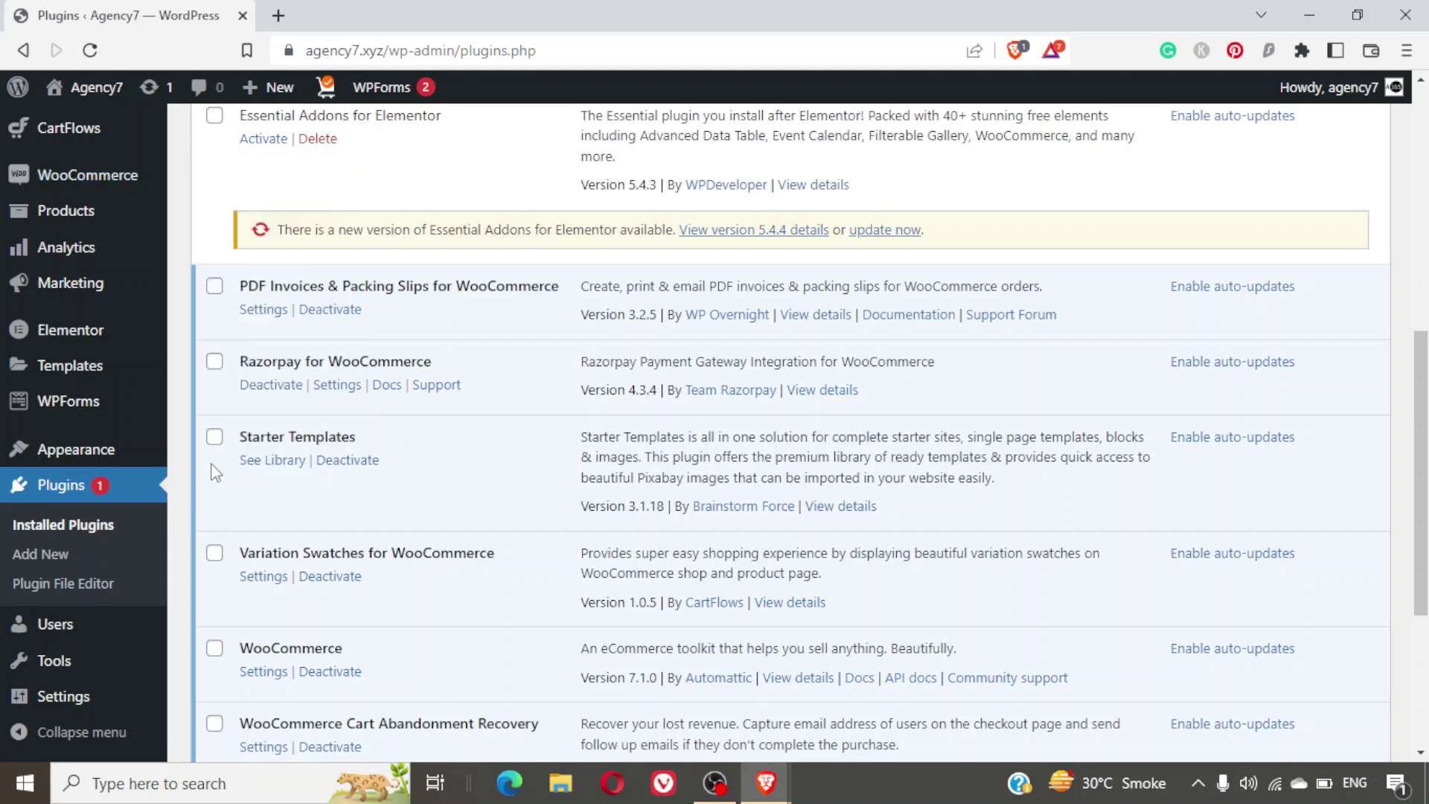
{"action": "mouse_move", "coordinate": [113, 184]}
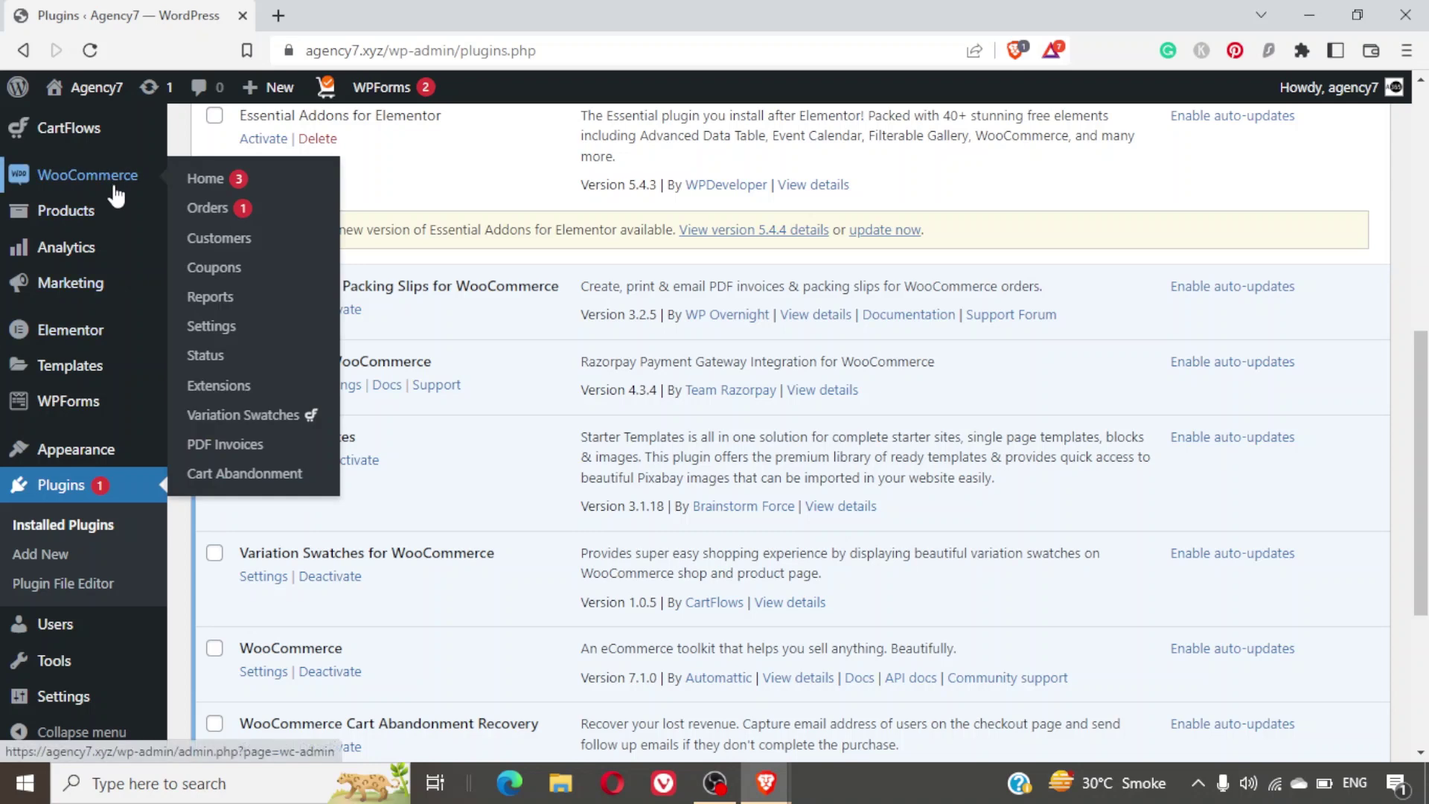
{"action": "left_click", "coordinate": [227, 447]}
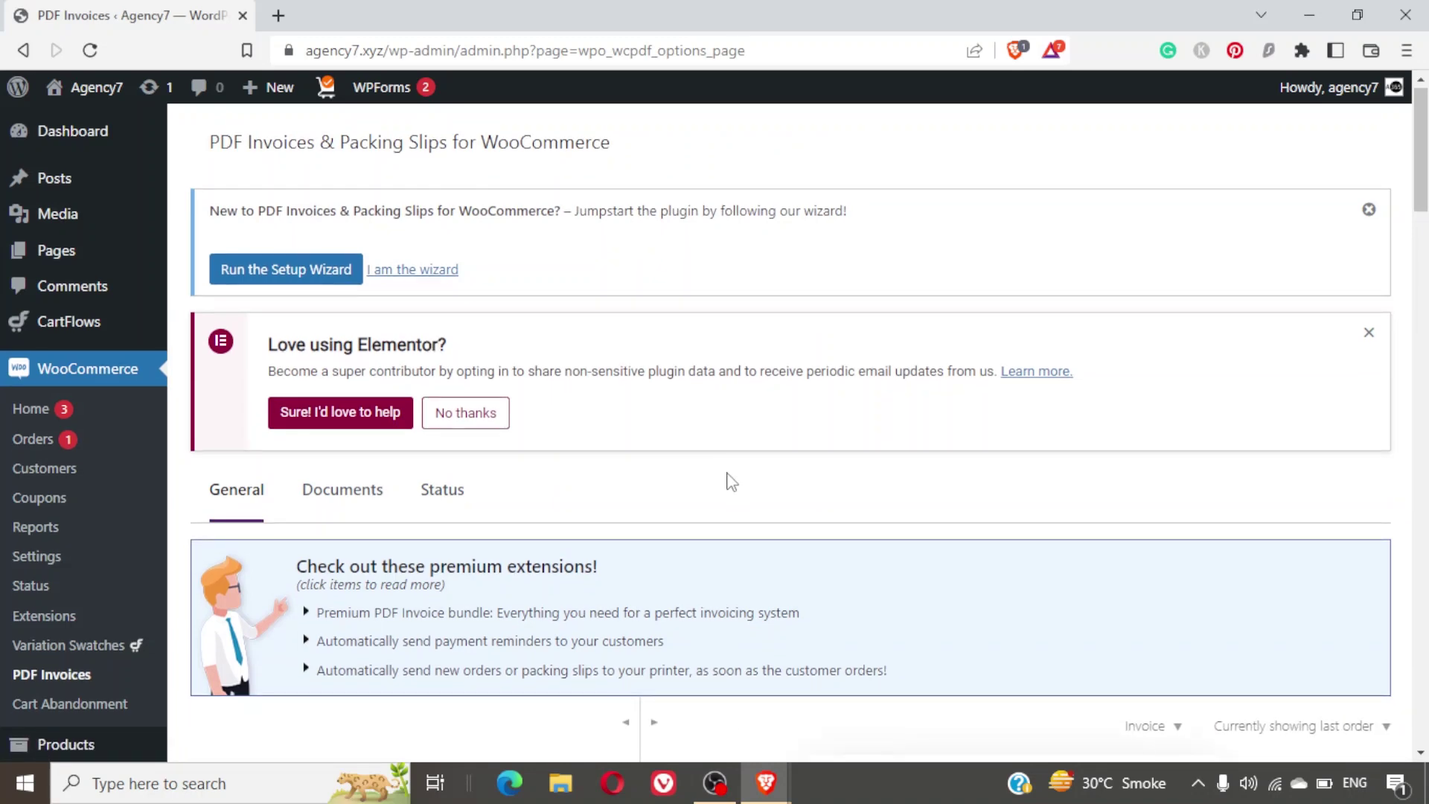
{"action": "scroll", "coordinate": [731, 483], "scroll_direction": "down", "scroll_amount": 6}
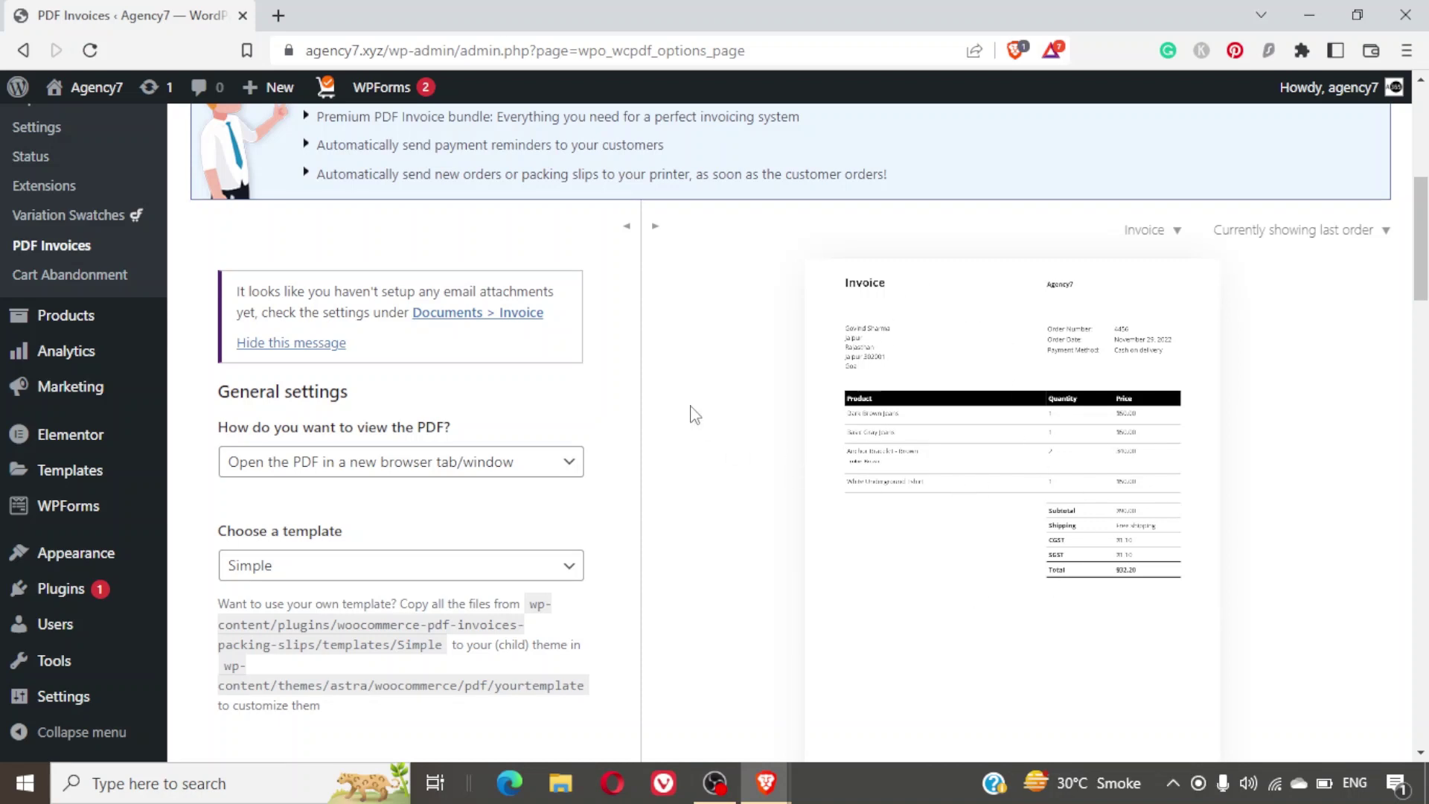
{"action": "scroll", "coordinate": [694, 415], "scroll_direction": "down", "scroll_amount": 1}
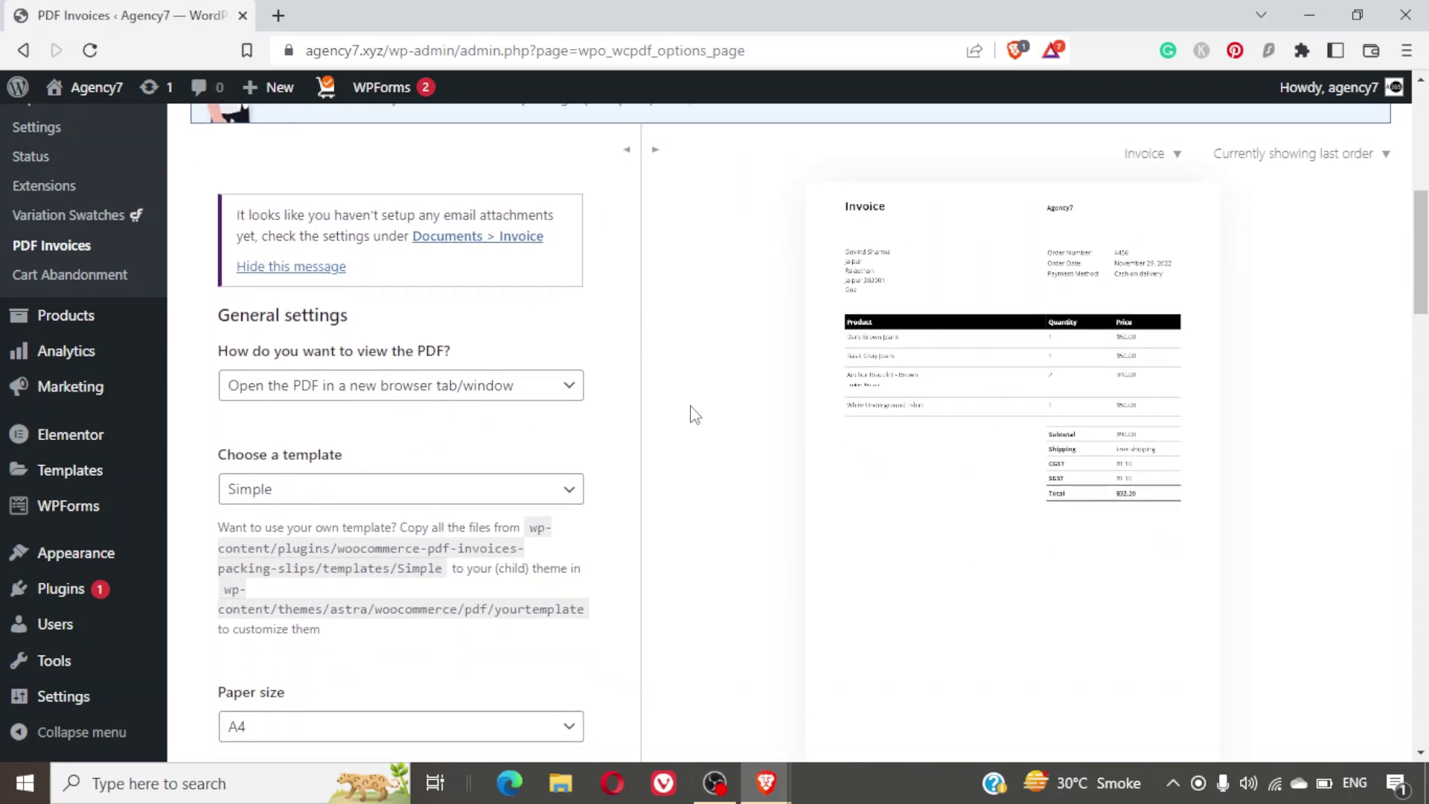
{"action": "left_click", "coordinate": [516, 493]}
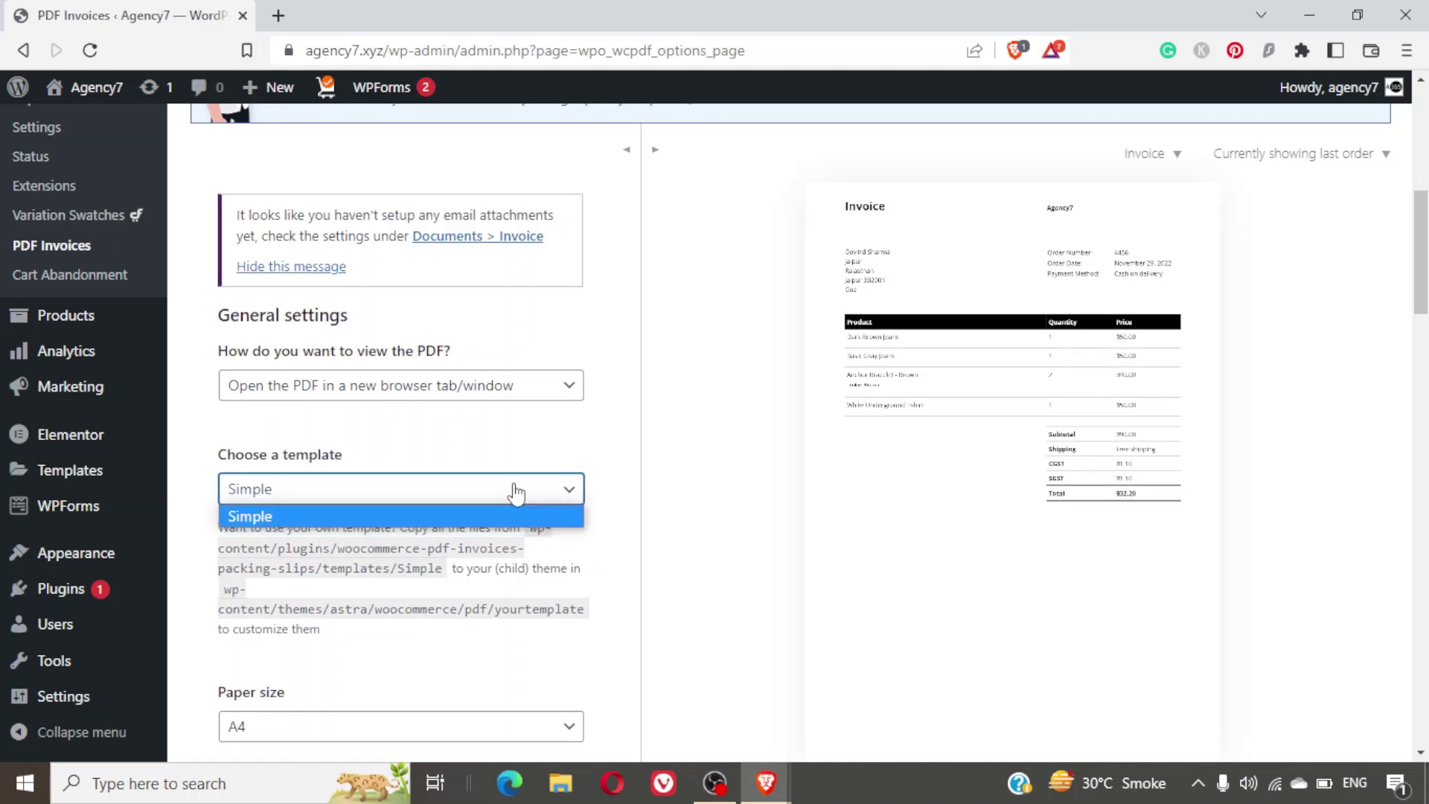
{"action": "left_click", "coordinate": [516, 493]}
{"action": "scroll", "coordinate": [516, 493], "scroll_direction": "down", "scroll_amount": 2}
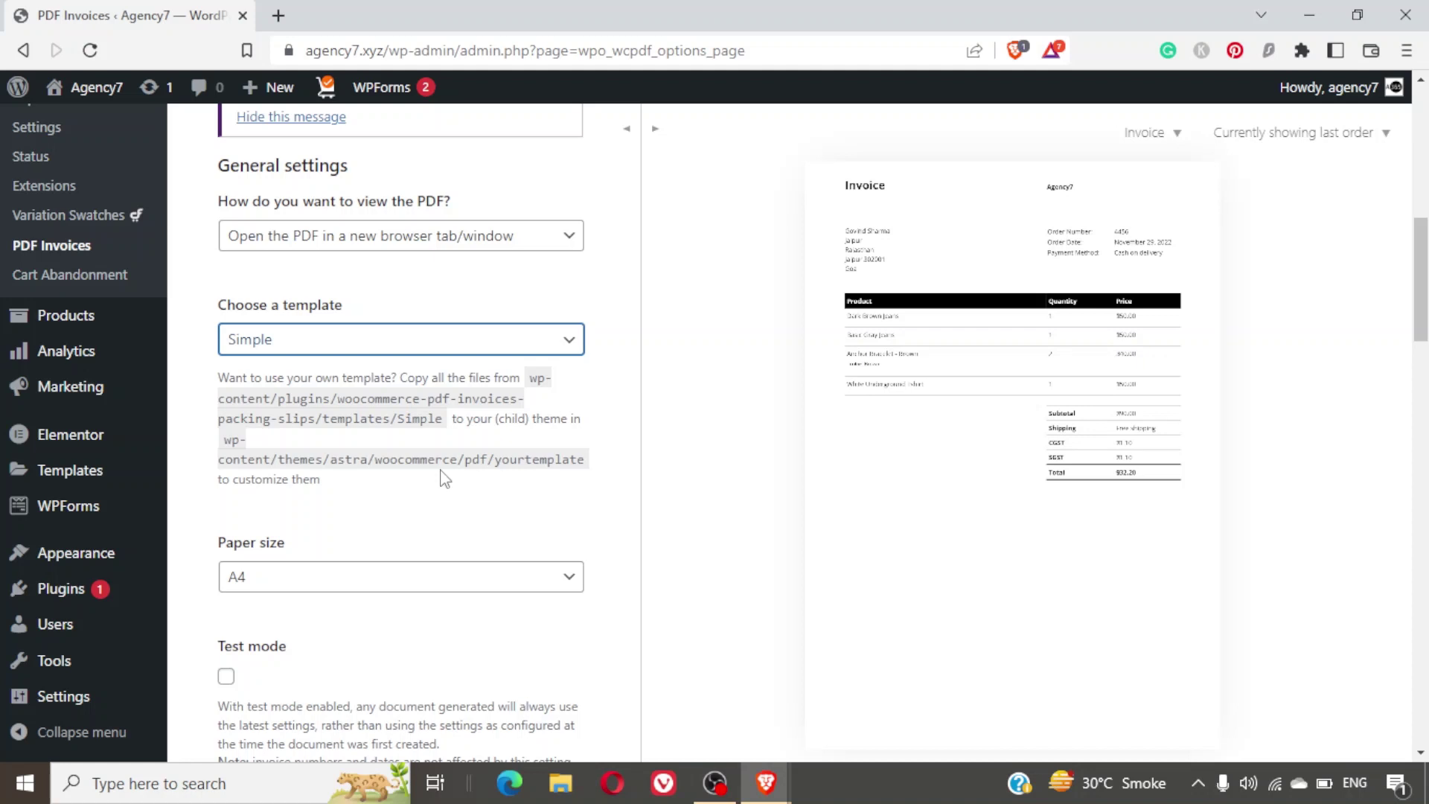
{"action": "scroll", "coordinate": [444, 477], "scroll_direction": "down", "scroll_amount": 2}
{"action": "scroll", "coordinate": [444, 478], "scroll_direction": "down", "scroll_amount": 2}
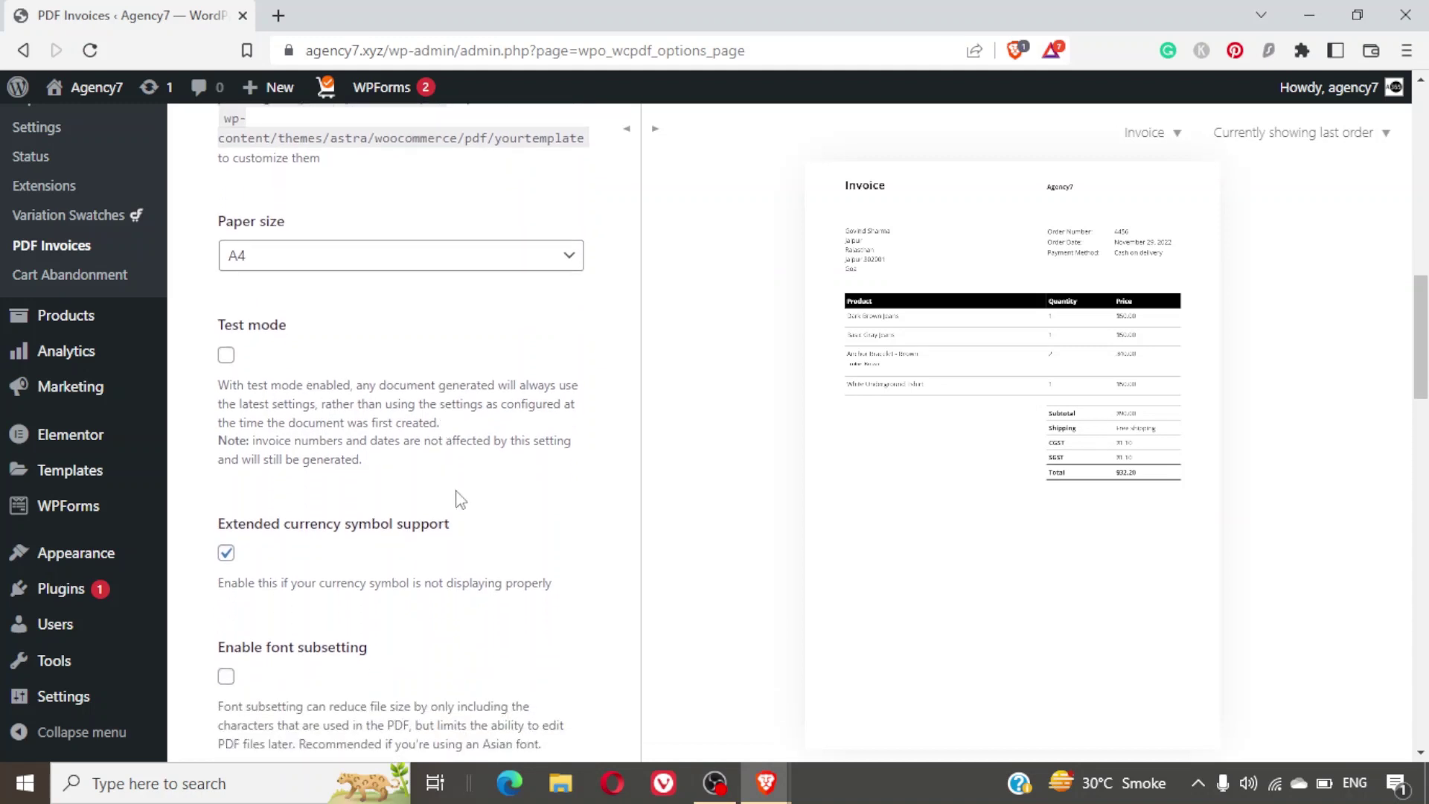
{"action": "scroll", "coordinate": [460, 499], "scroll_direction": "down", "scroll_amount": 2}
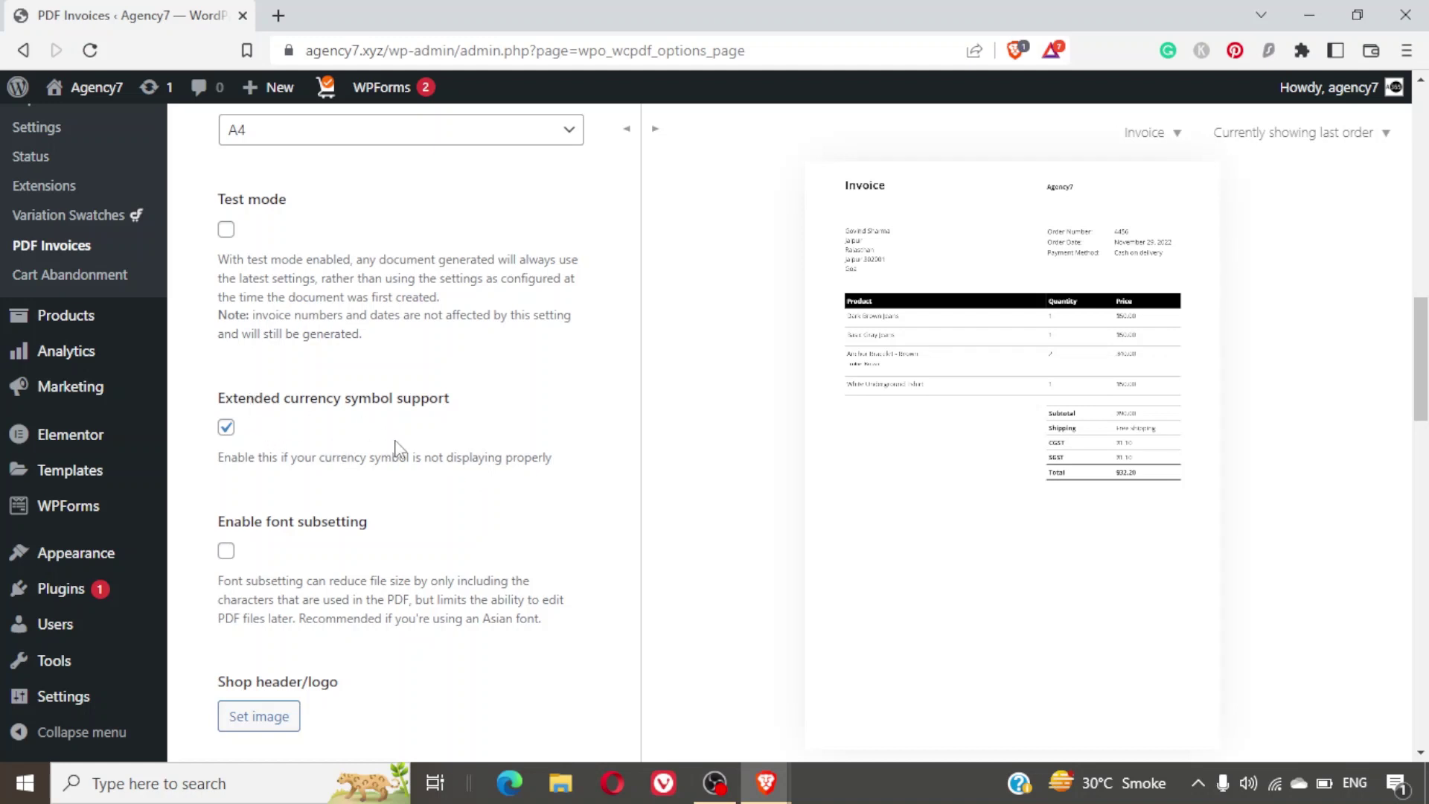
{"action": "scroll", "coordinate": [399, 449], "scroll_direction": "down", "scroll_amount": 1}
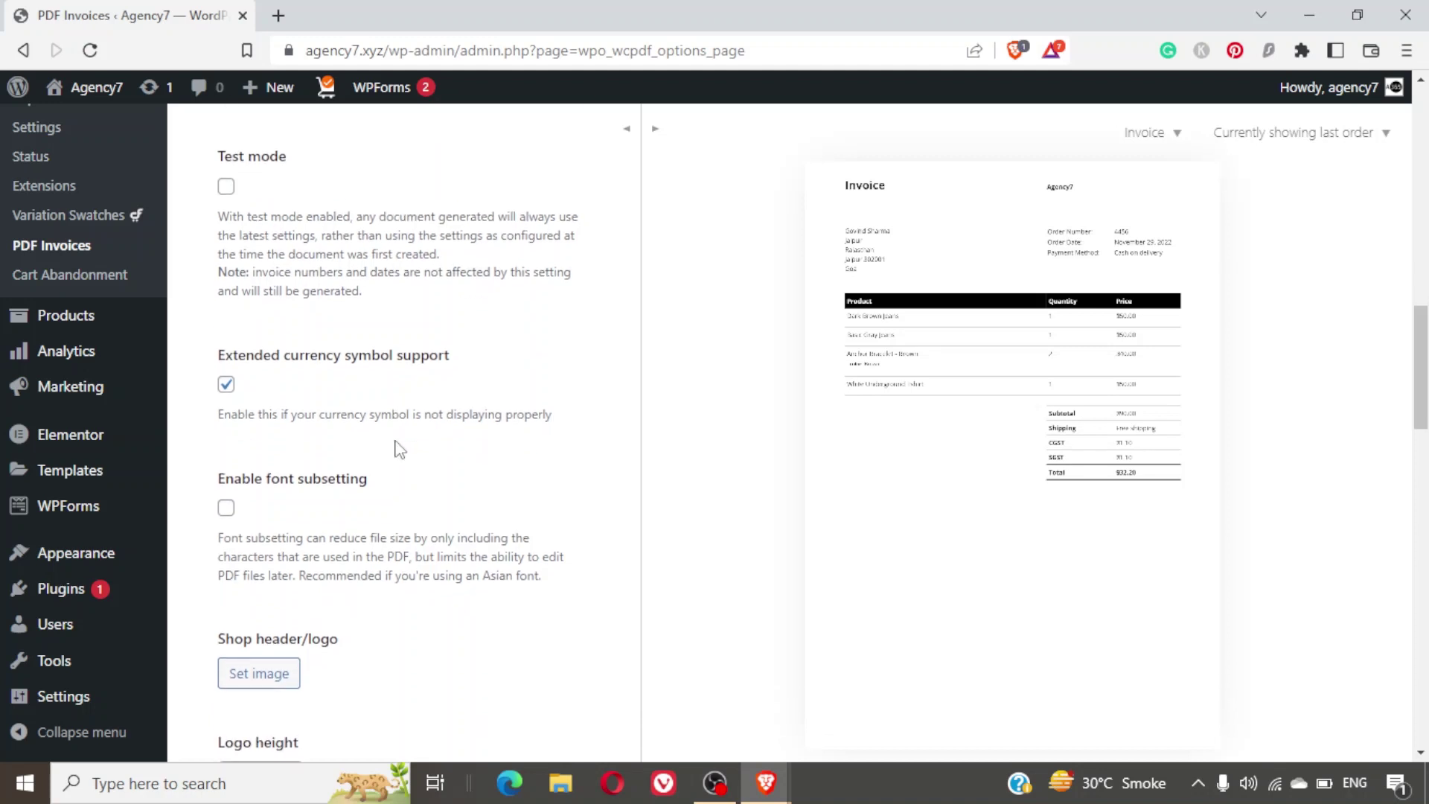
{"action": "scroll", "coordinate": [399, 449], "scroll_direction": "down", "scroll_amount": 2}
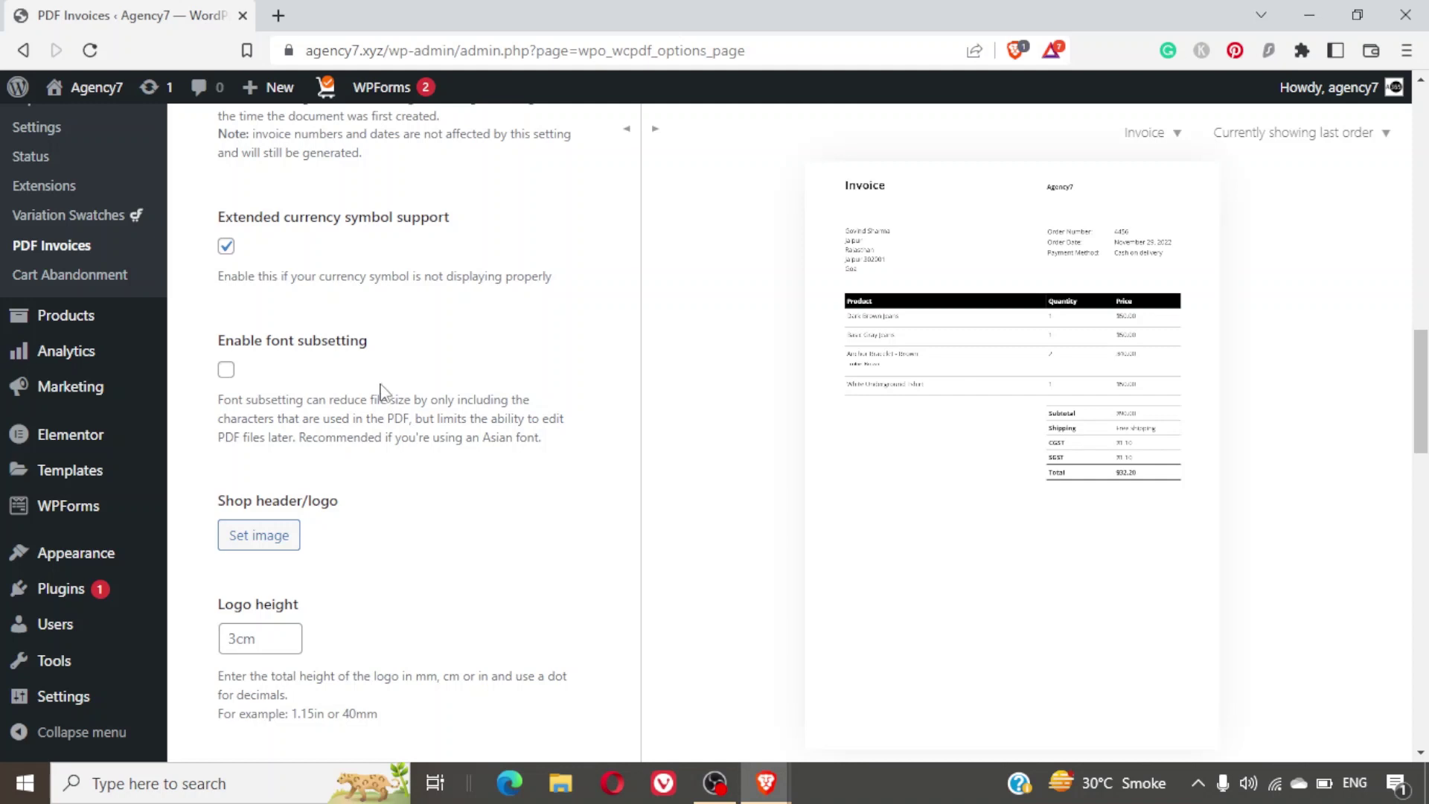
{"action": "scroll", "coordinate": [425, 422], "scroll_direction": "down", "scroll_amount": 2}
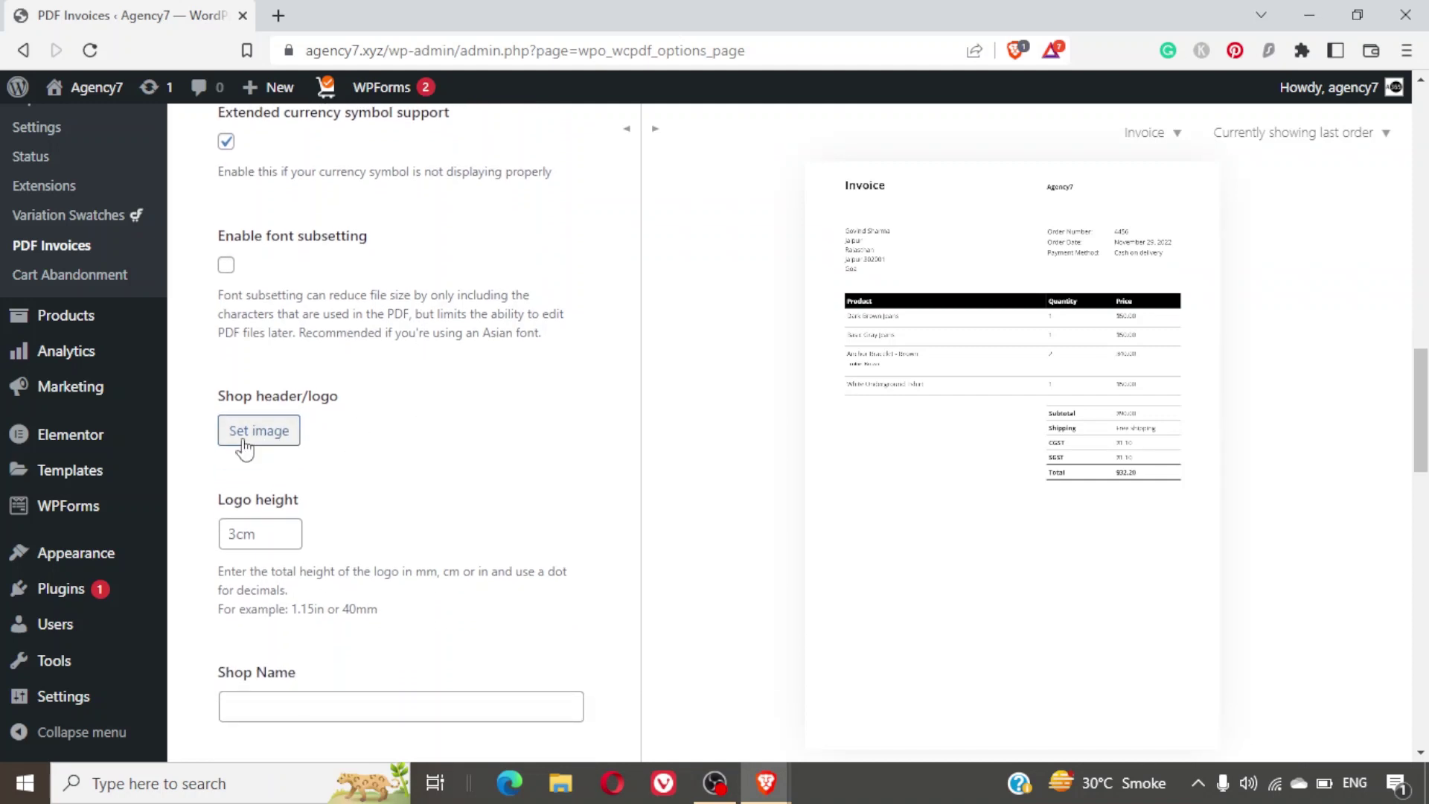
Set the black NK logo from the Media Library as the invoice's Shop header/logo.
{"action": "left_click", "coordinate": [244, 439]}
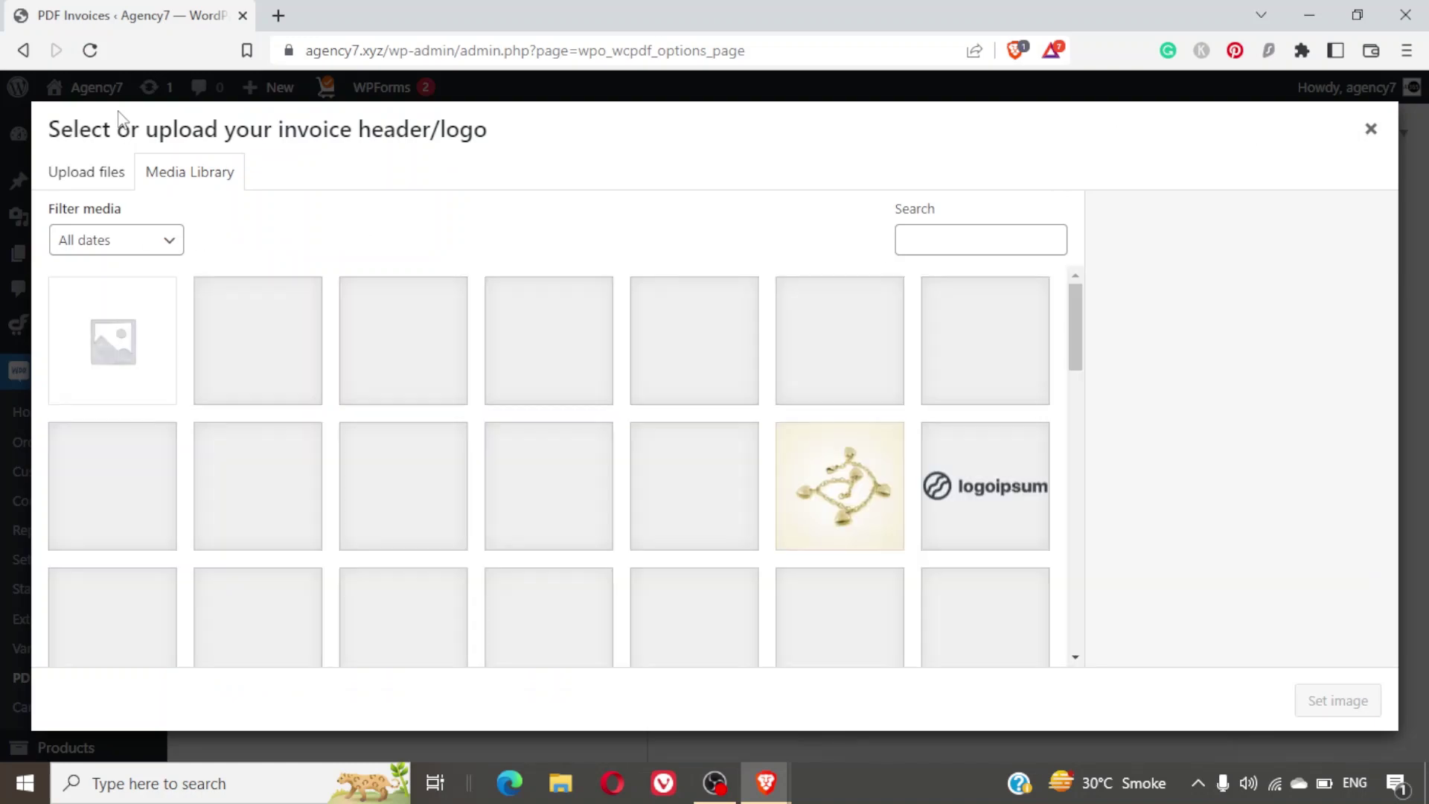
{"action": "left_click", "coordinate": [961, 241]}
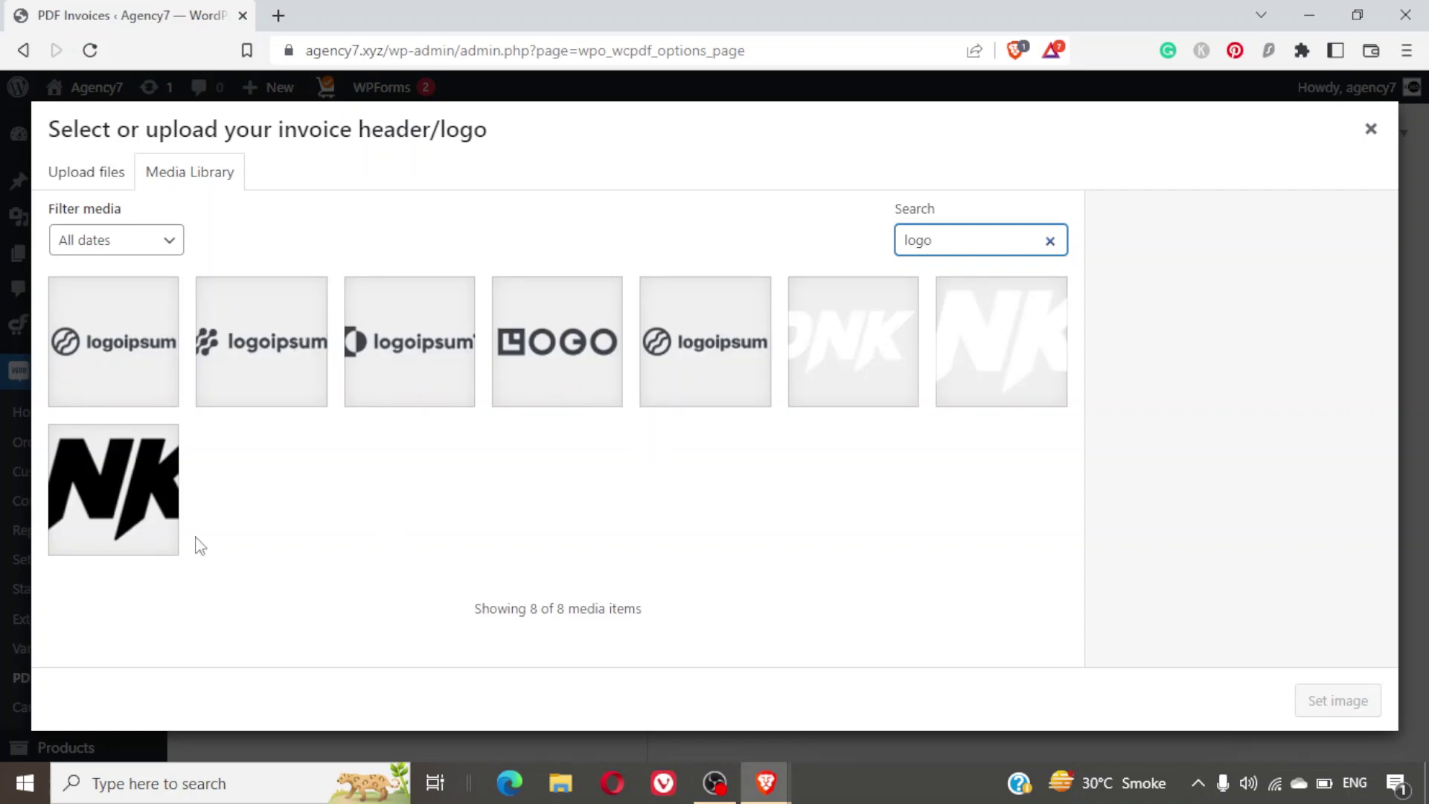
{"action": "left_click", "coordinate": [82, 502]}
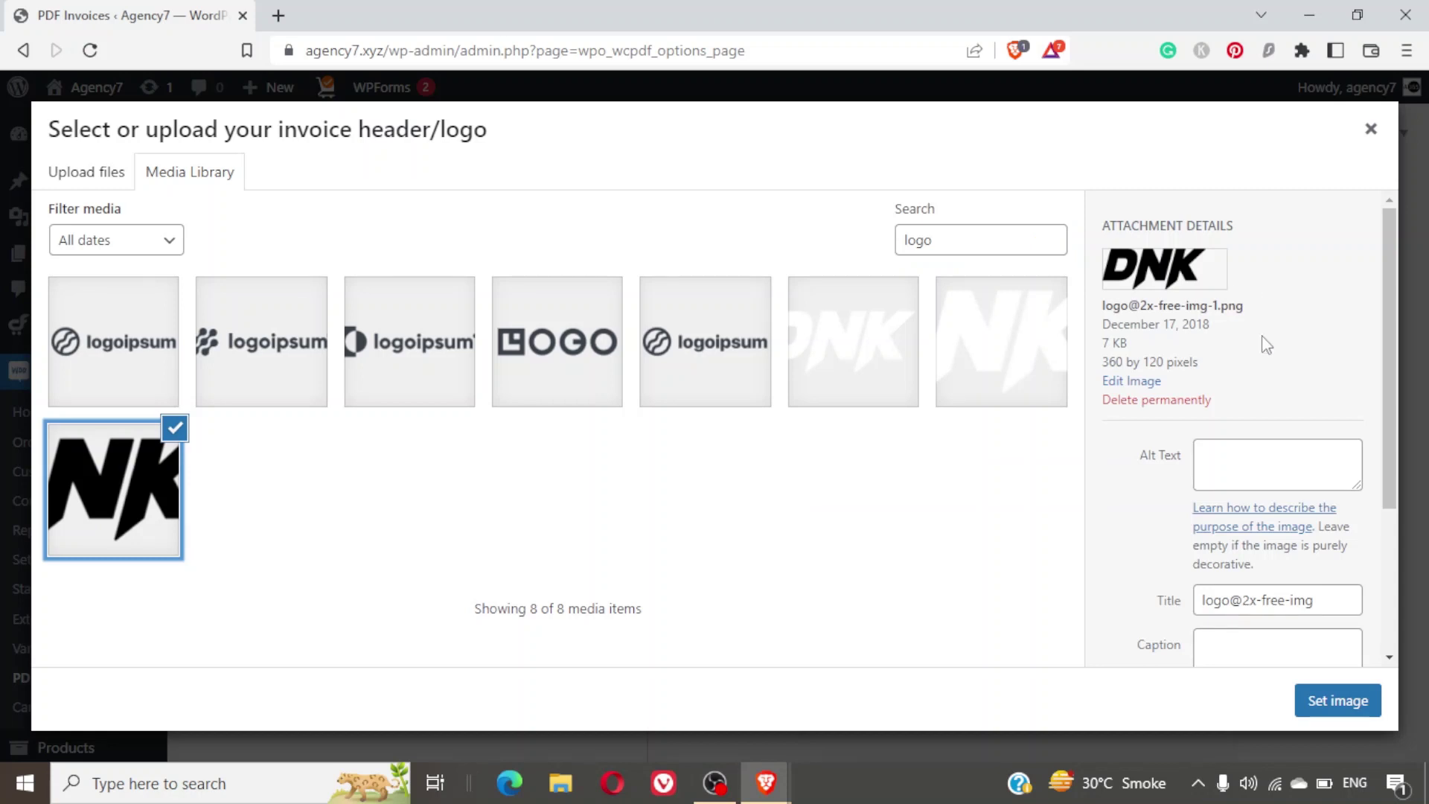
{"action": "left_click", "coordinate": [1339, 707]}
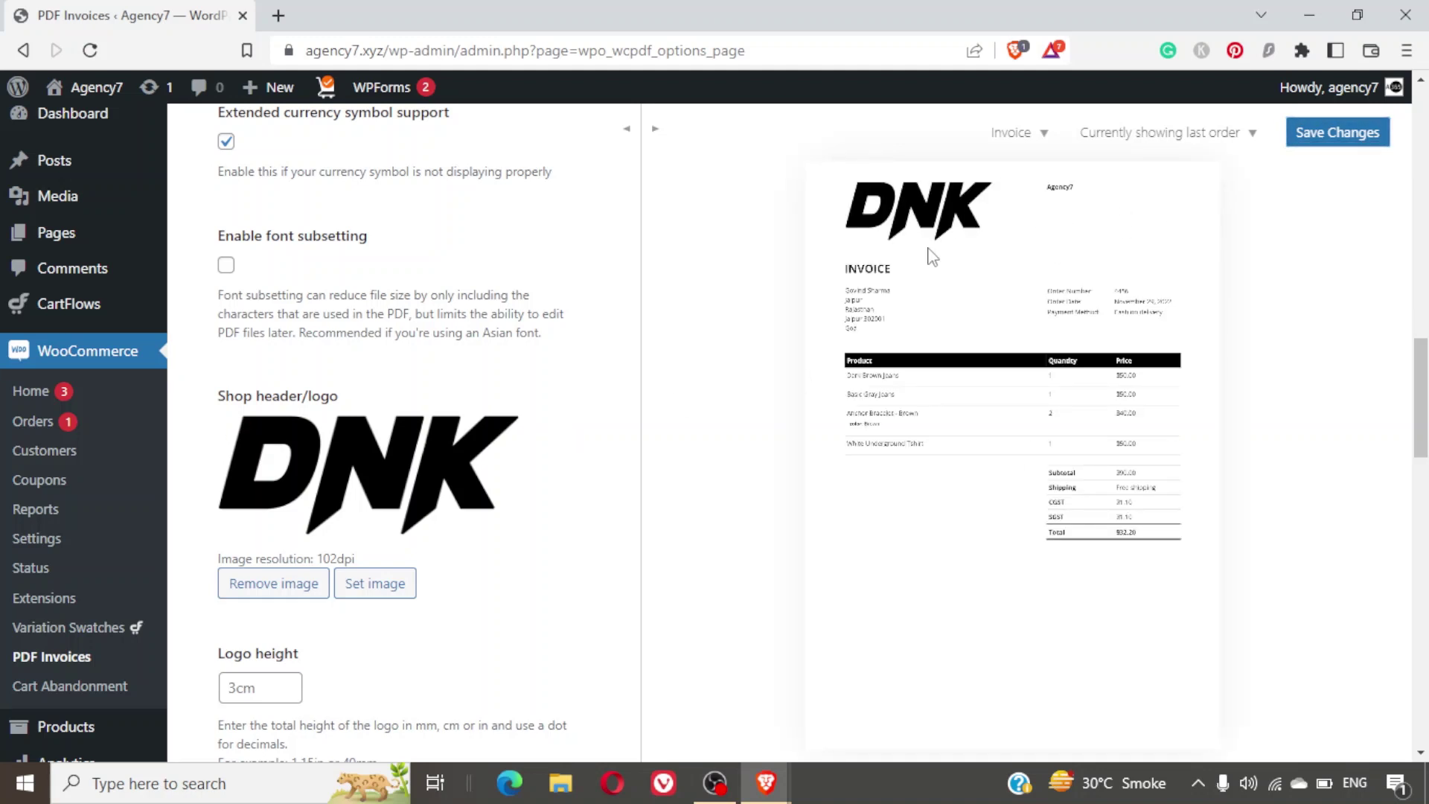
Remove the DNK logo from Shop header/logo and scroll down to the Shop Name field.
{"action": "left_click", "coordinate": [262, 592]}
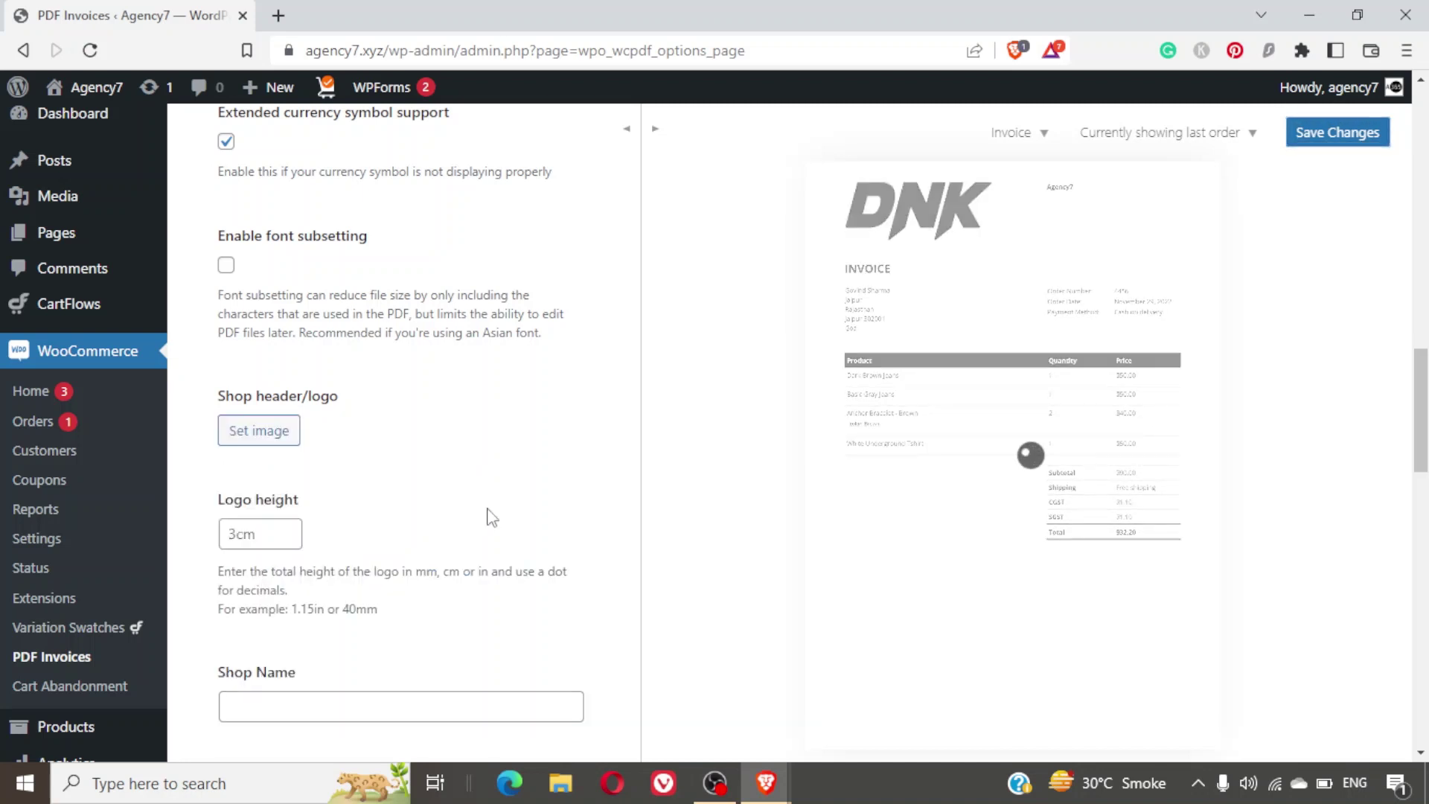
{"action": "scroll", "coordinate": [432, 438], "scroll_direction": "down", "scroll_amount": 1}
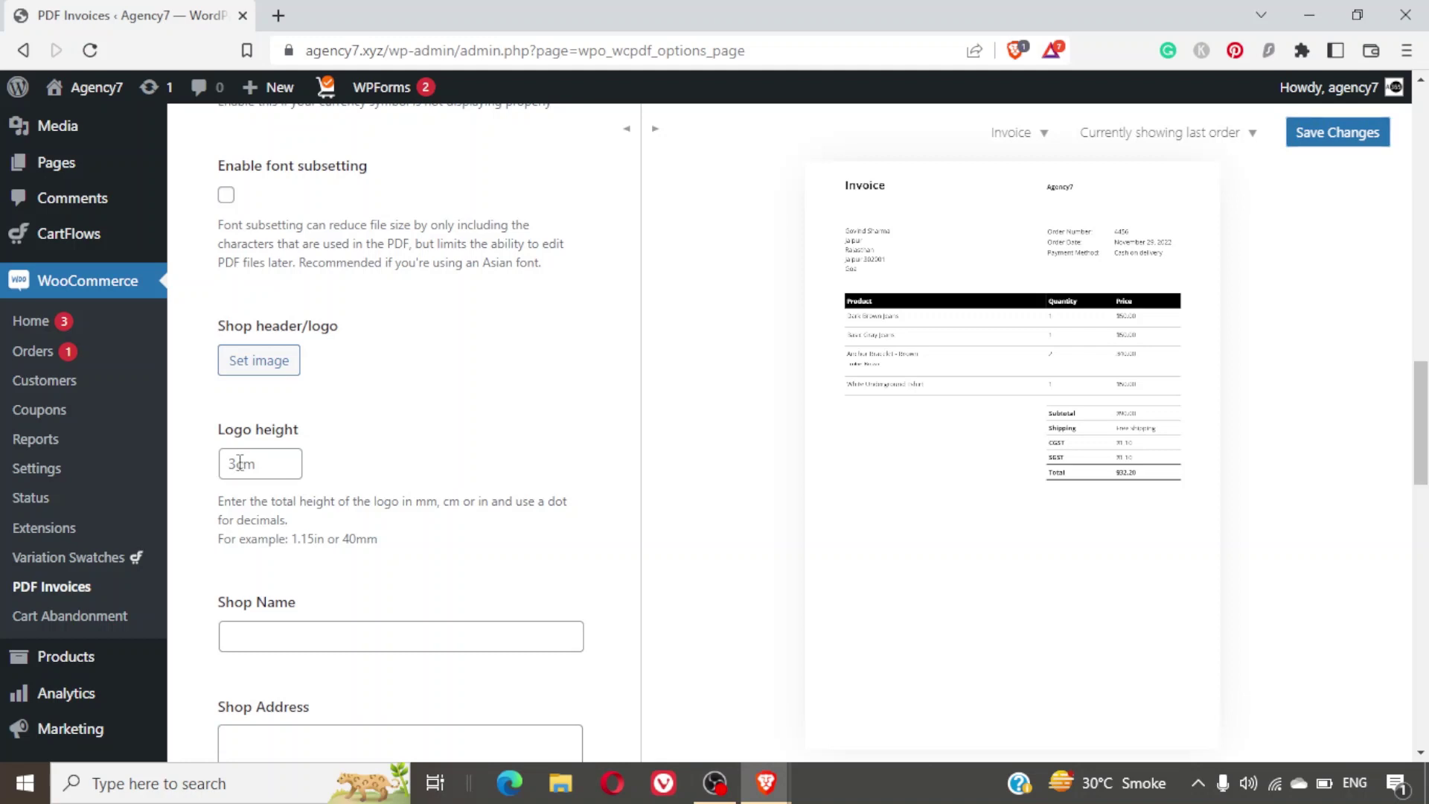
{"action": "scroll", "coordinate": [457, 425], "scroll_direction": "down", "scroll_amount": 1}
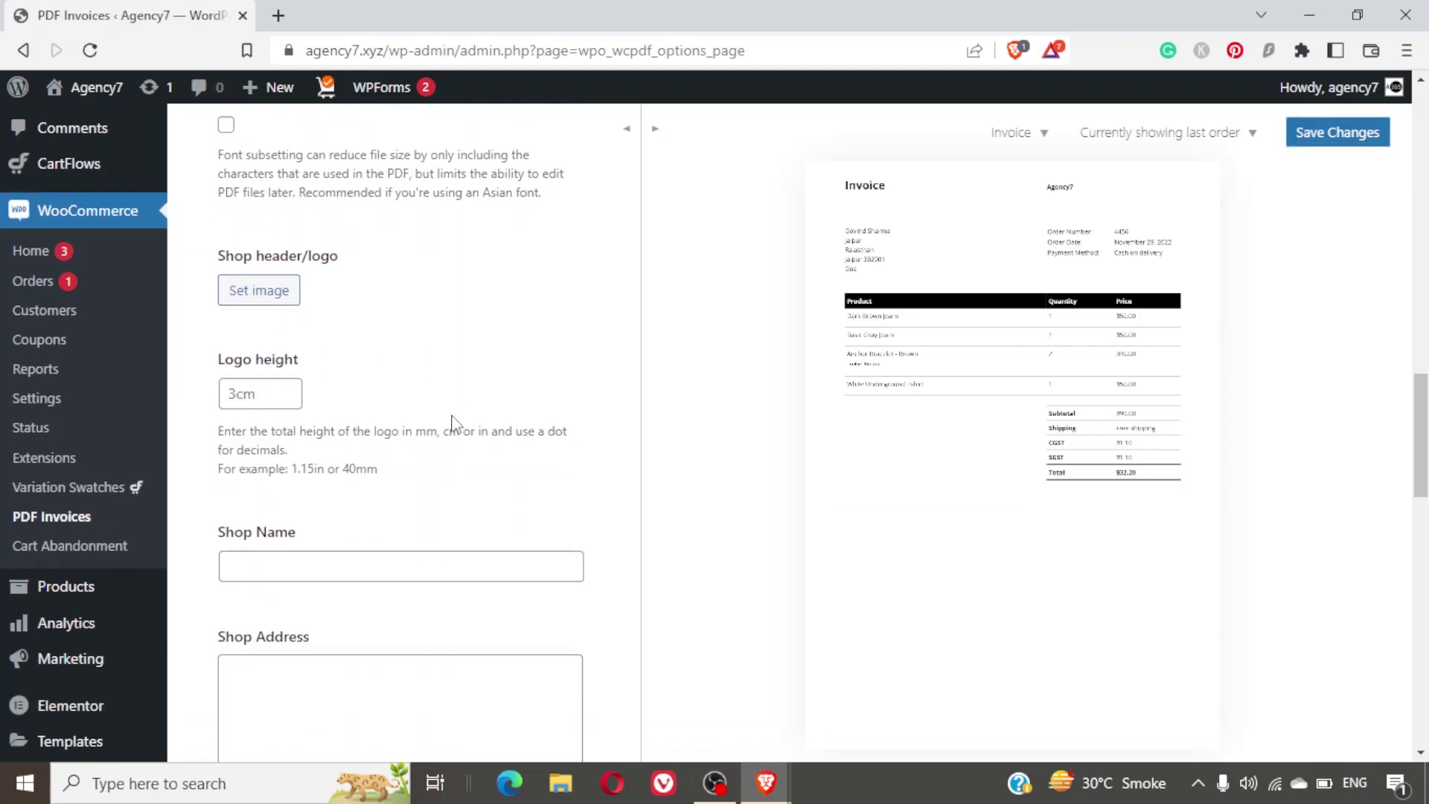
{"action": "scroll", "coordinate": [454, 424], "scroll_direction": "down", "scroll_amount": 2}
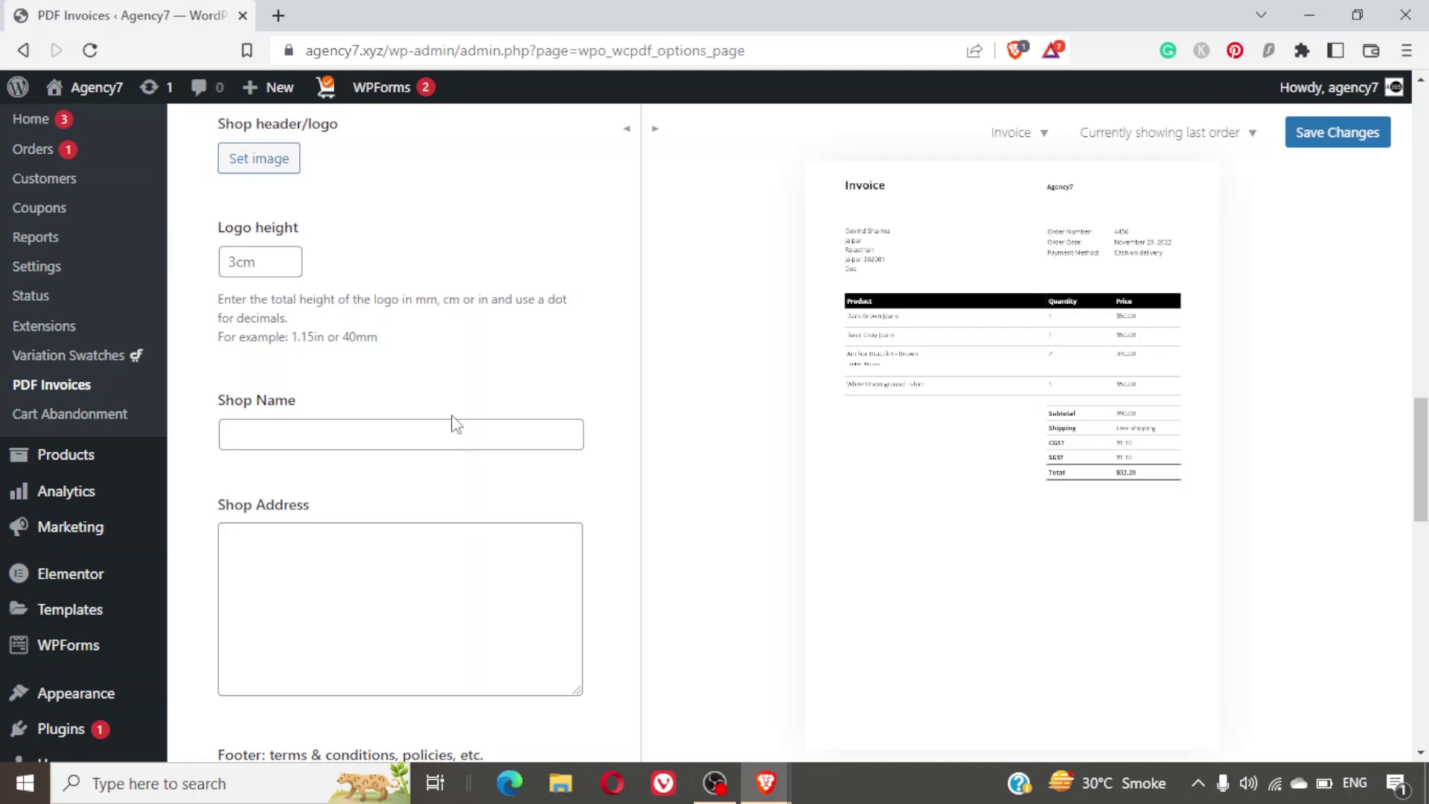
Enter 'DNK Stores' as the invoice Shop Name.
{"action": "left_click", "coordinate": [420, 428]}
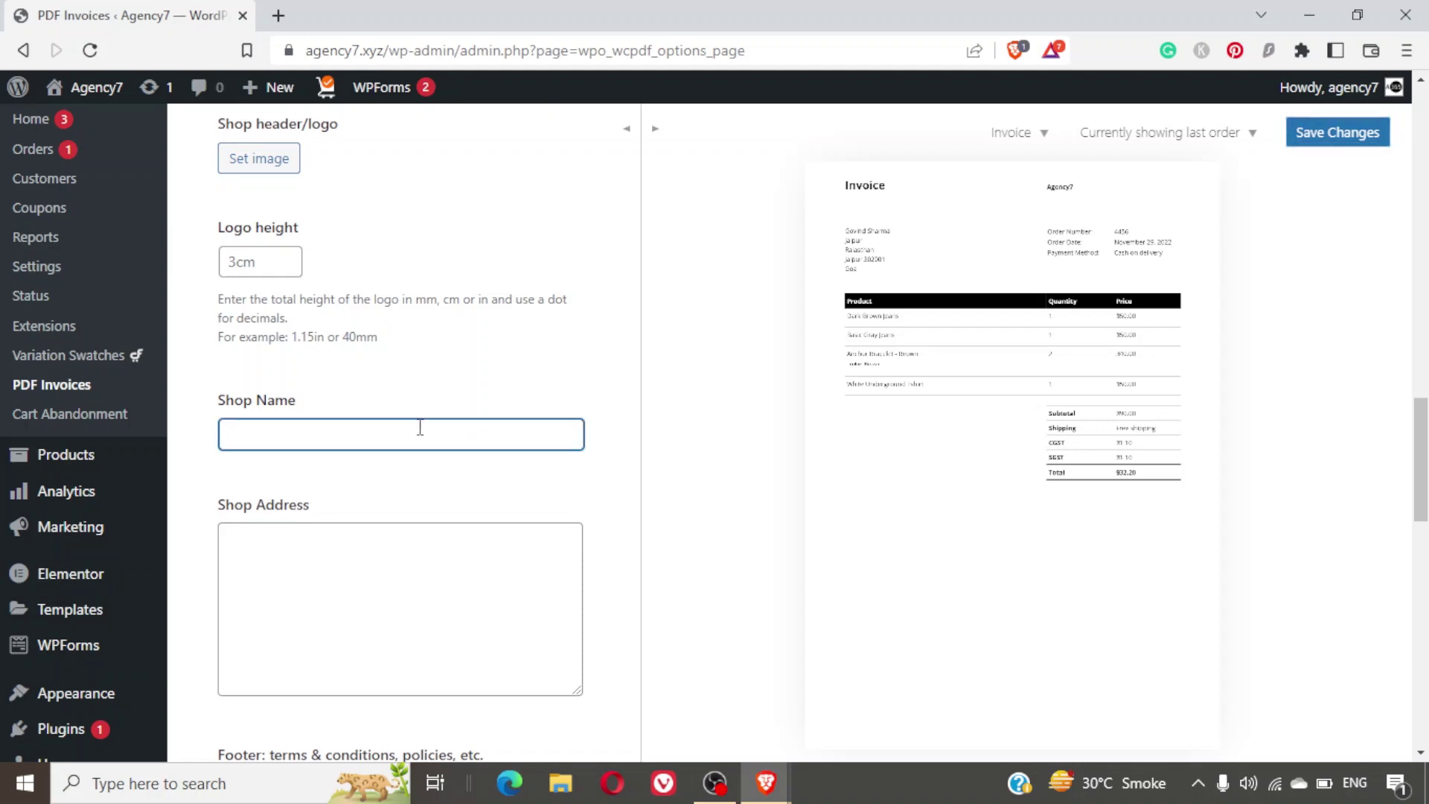
{"action": "type", "text": "DNK S"}
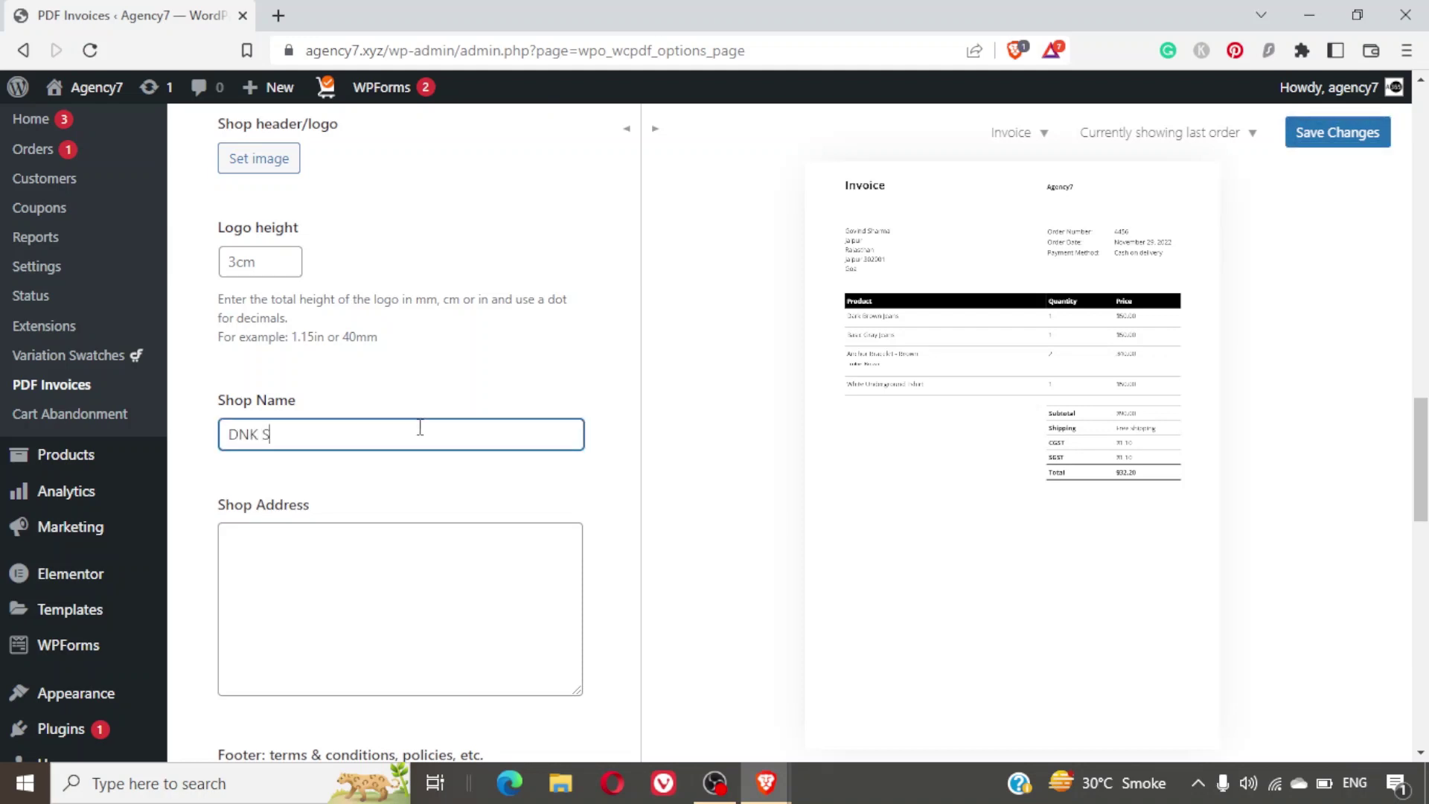
{"action": "type", "text": "tores"}
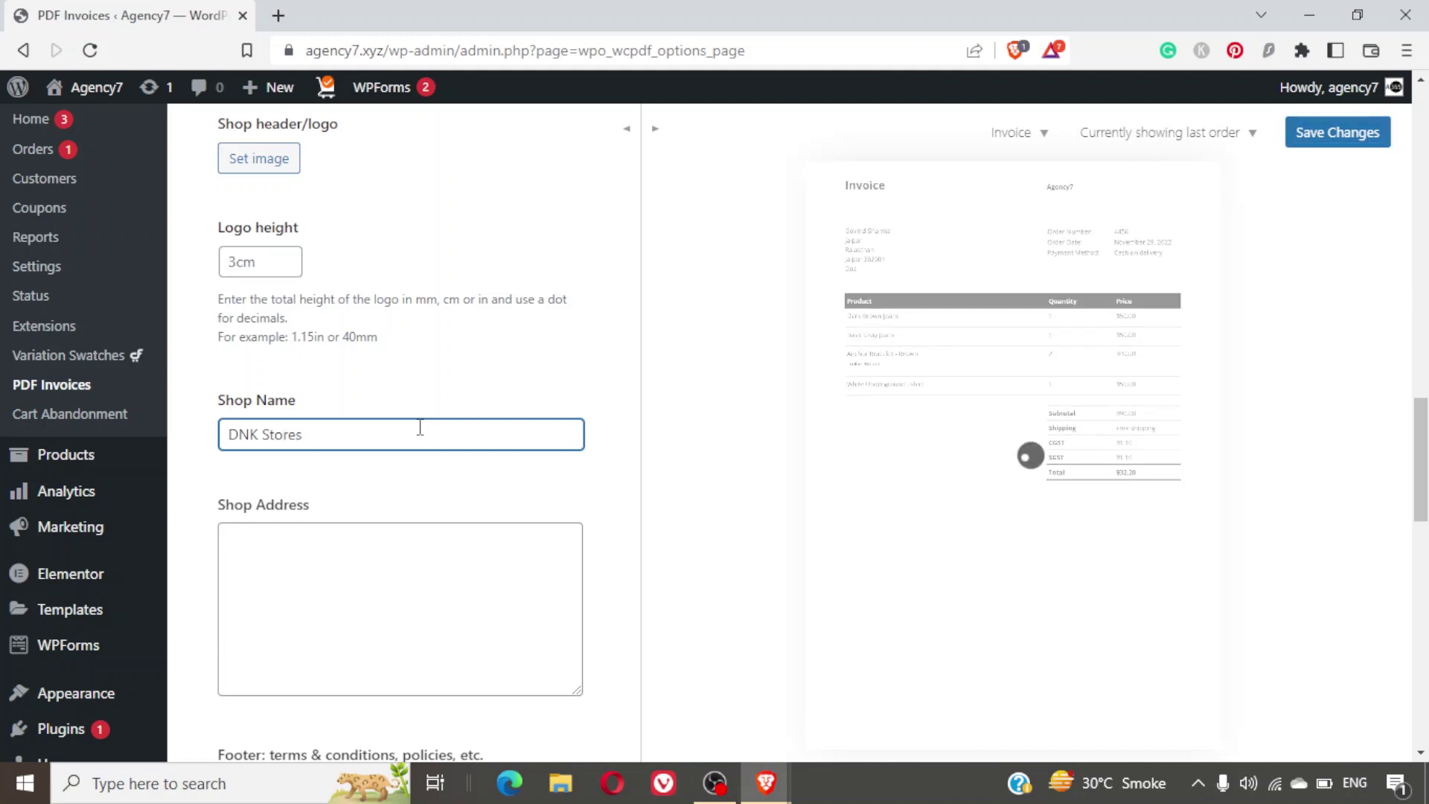
{"action": "key", "text": "Tab"}
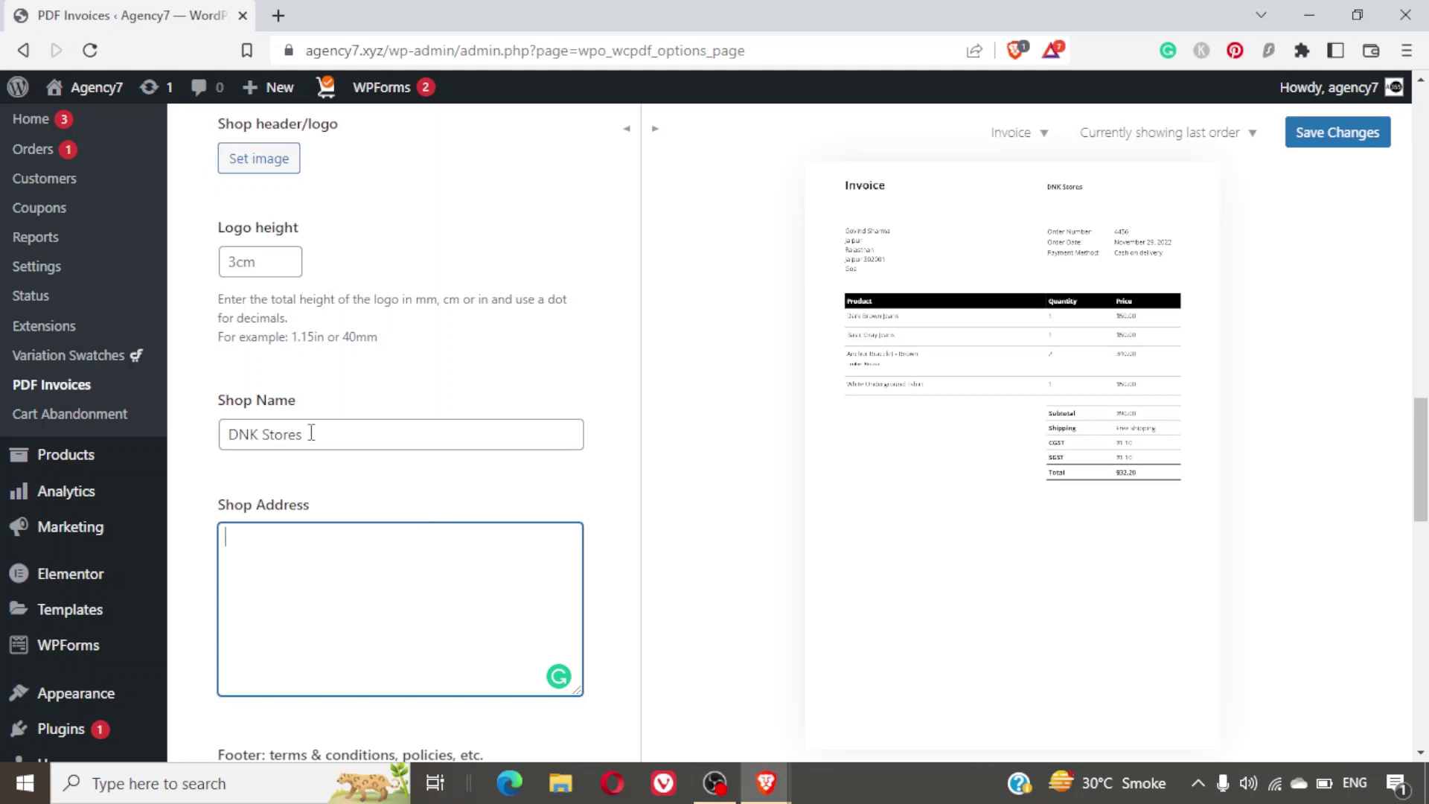
{"action": "left_click_drag", "start_coordinate": [306, 435], "coordinate": [175, 449]}
{"action": "key", "text": "BackSpace"}
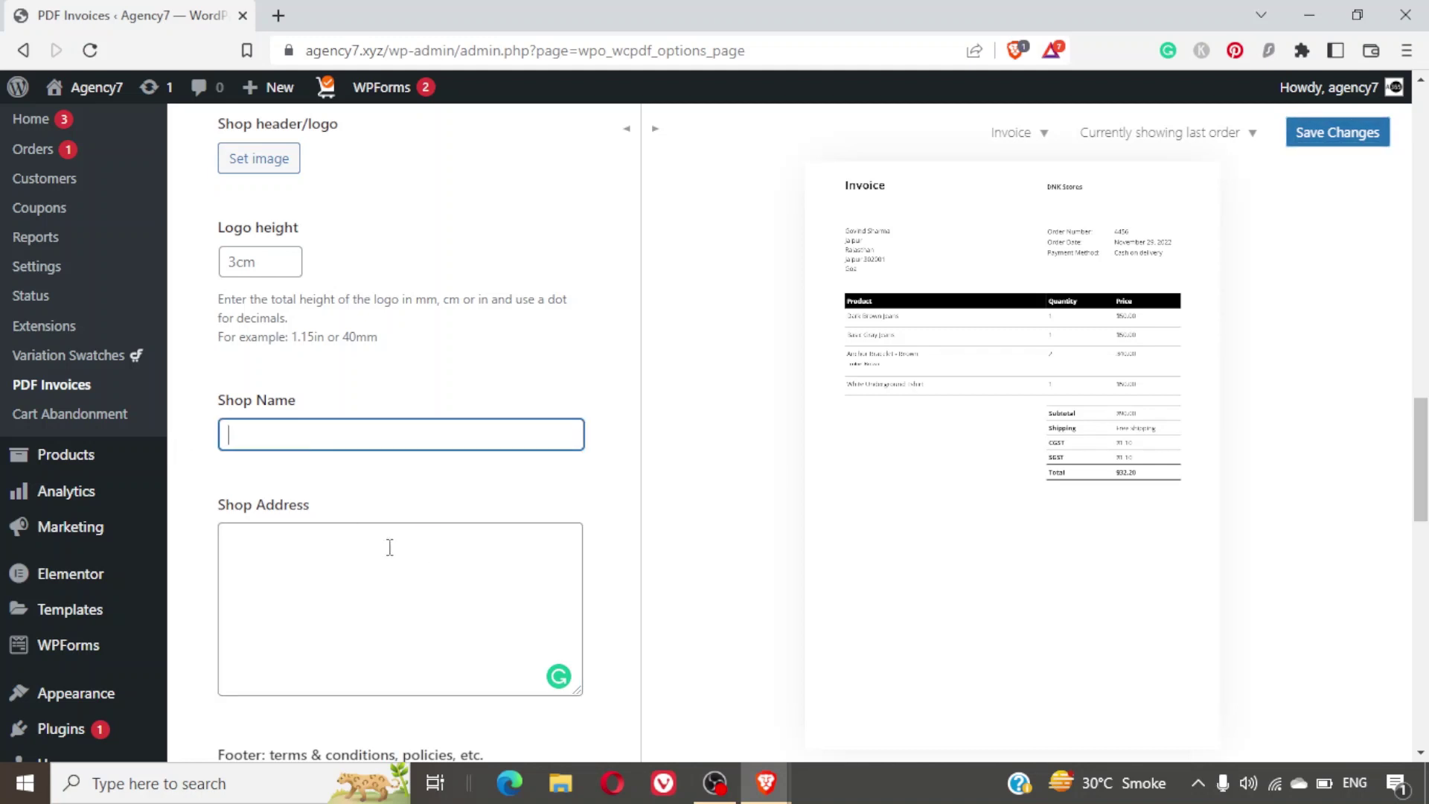
{"action": "left_click", "coordinate": [389, 549]}
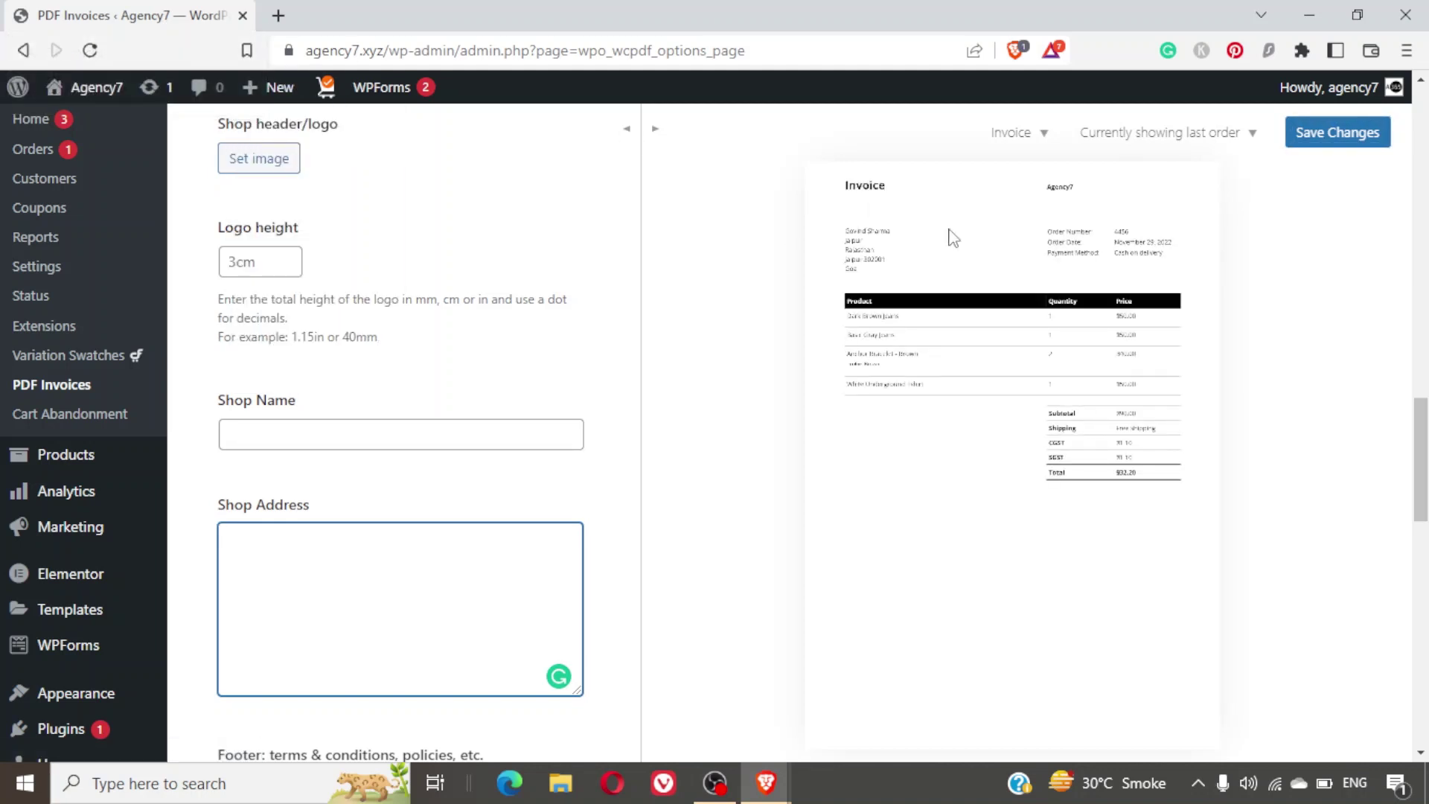
{"action": "left_click", "coordinate": [472, 420]}
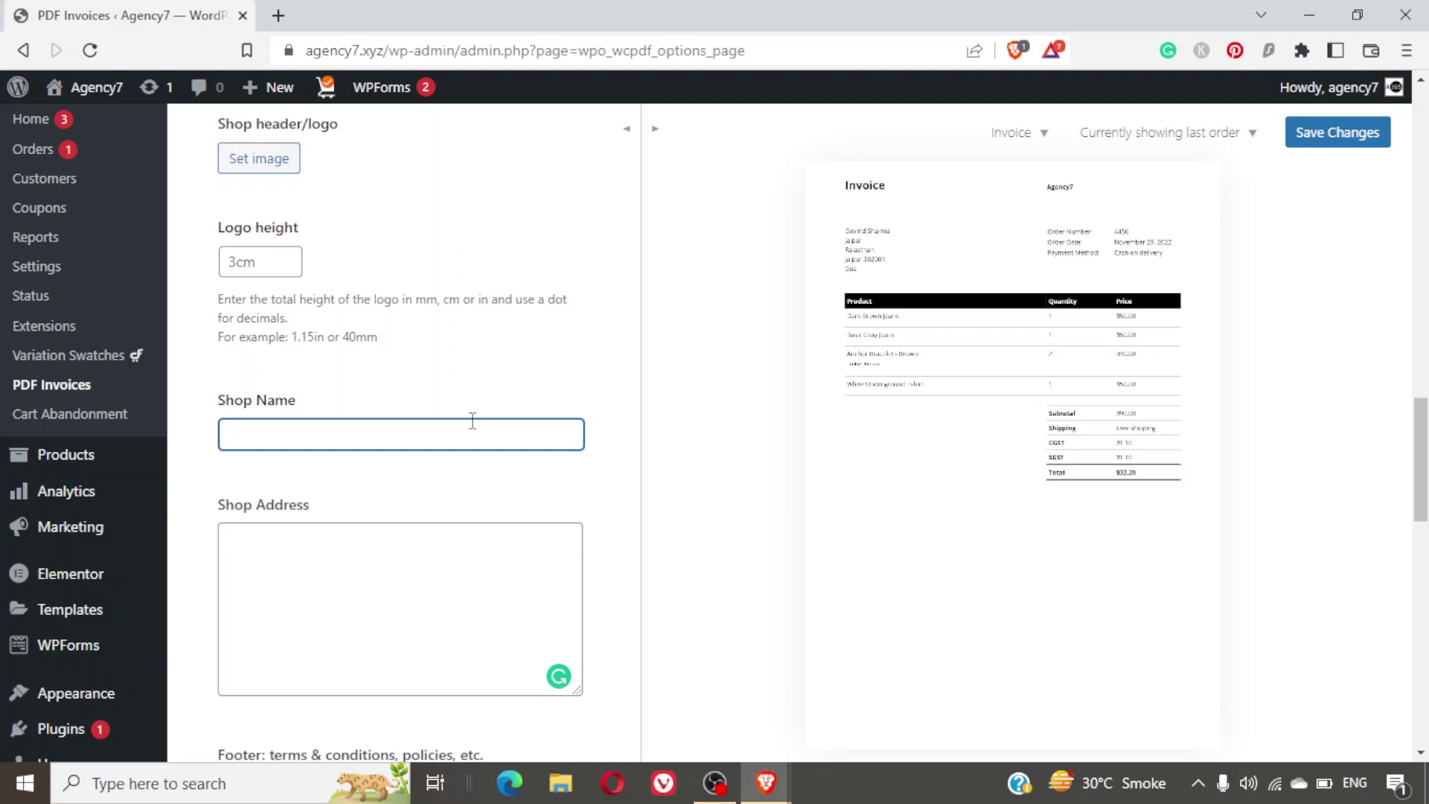
{"action": "type", "text": "DNK Stores"}
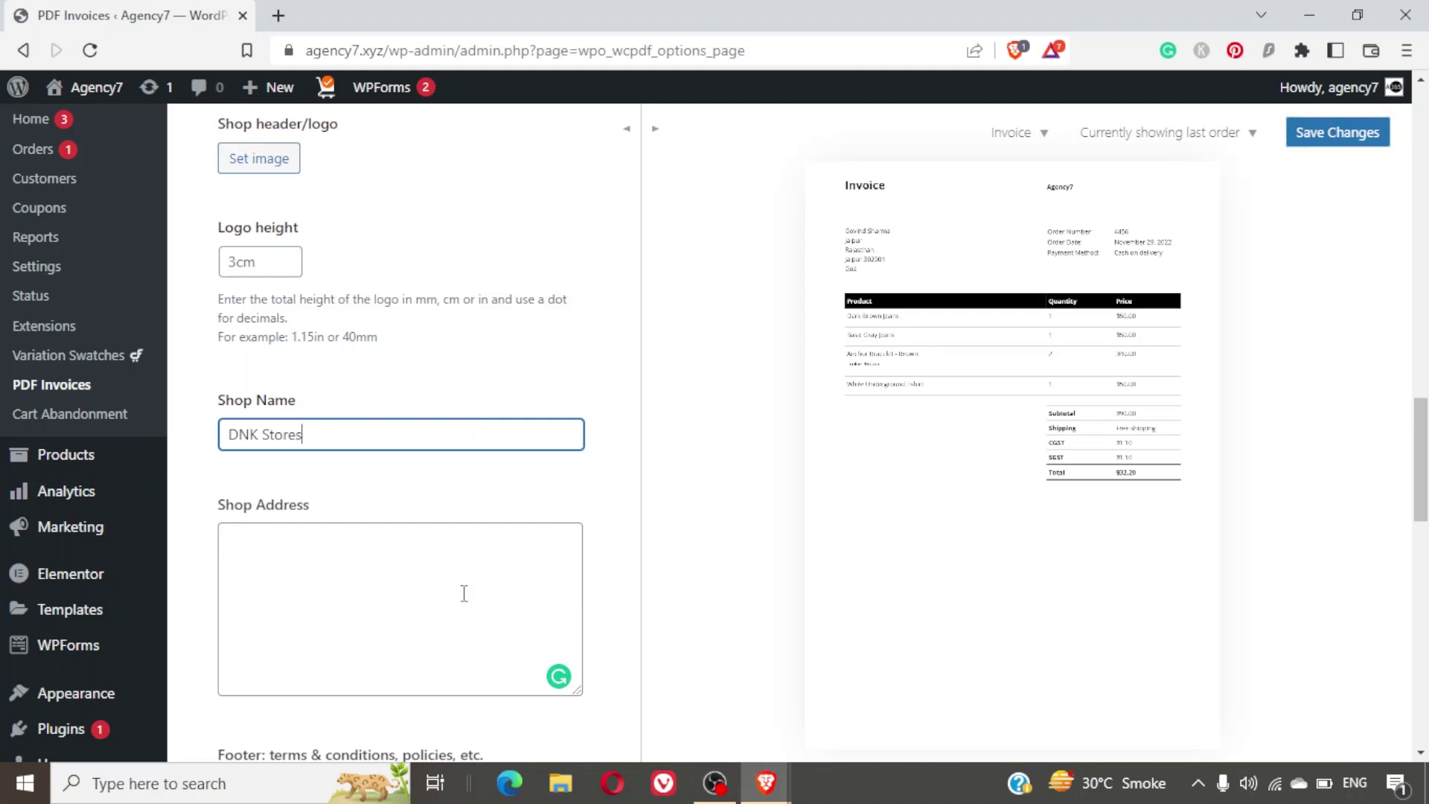
Enter the shop address 'Jaipur, Rajasthan' with a placeholder 'GST: XXXX' line.
{"action": "left_click", "coordinate": [463, 598]}
{"action": "type", "text": "Jai"}
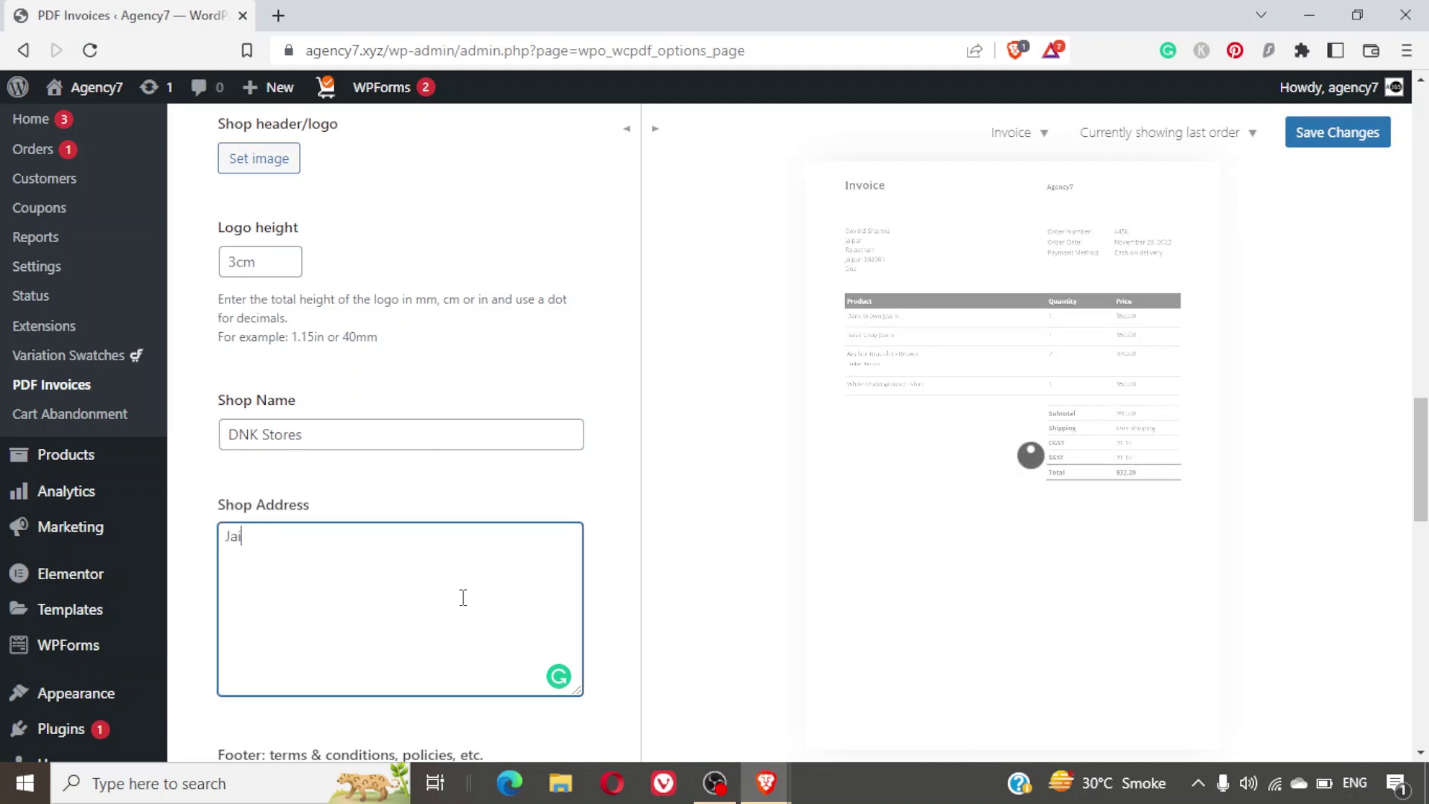
{"action": "type", "text": "pur, Rak"}
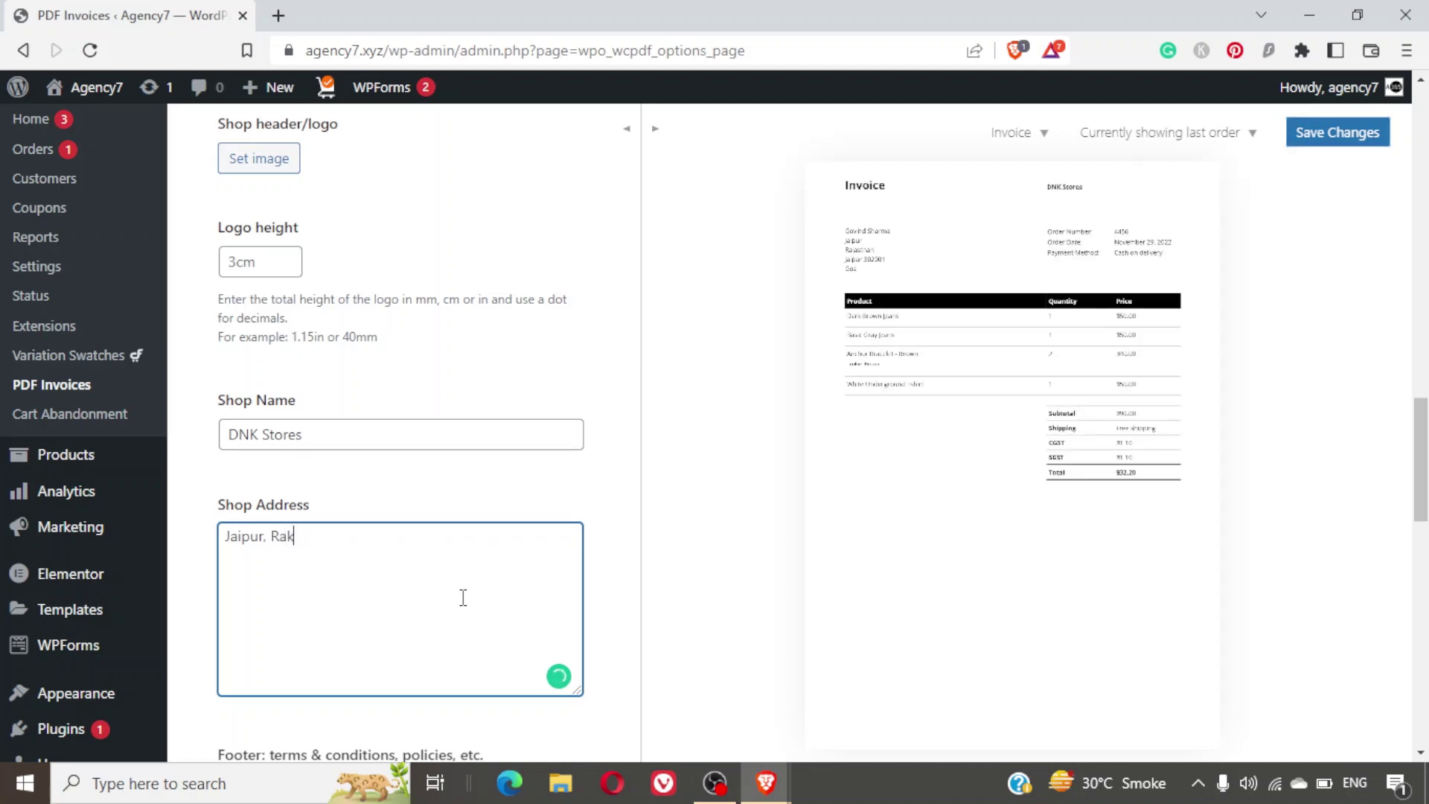
{"action": "key", "text": "BackSpace"}
{"action": "type", "text": "jast"}
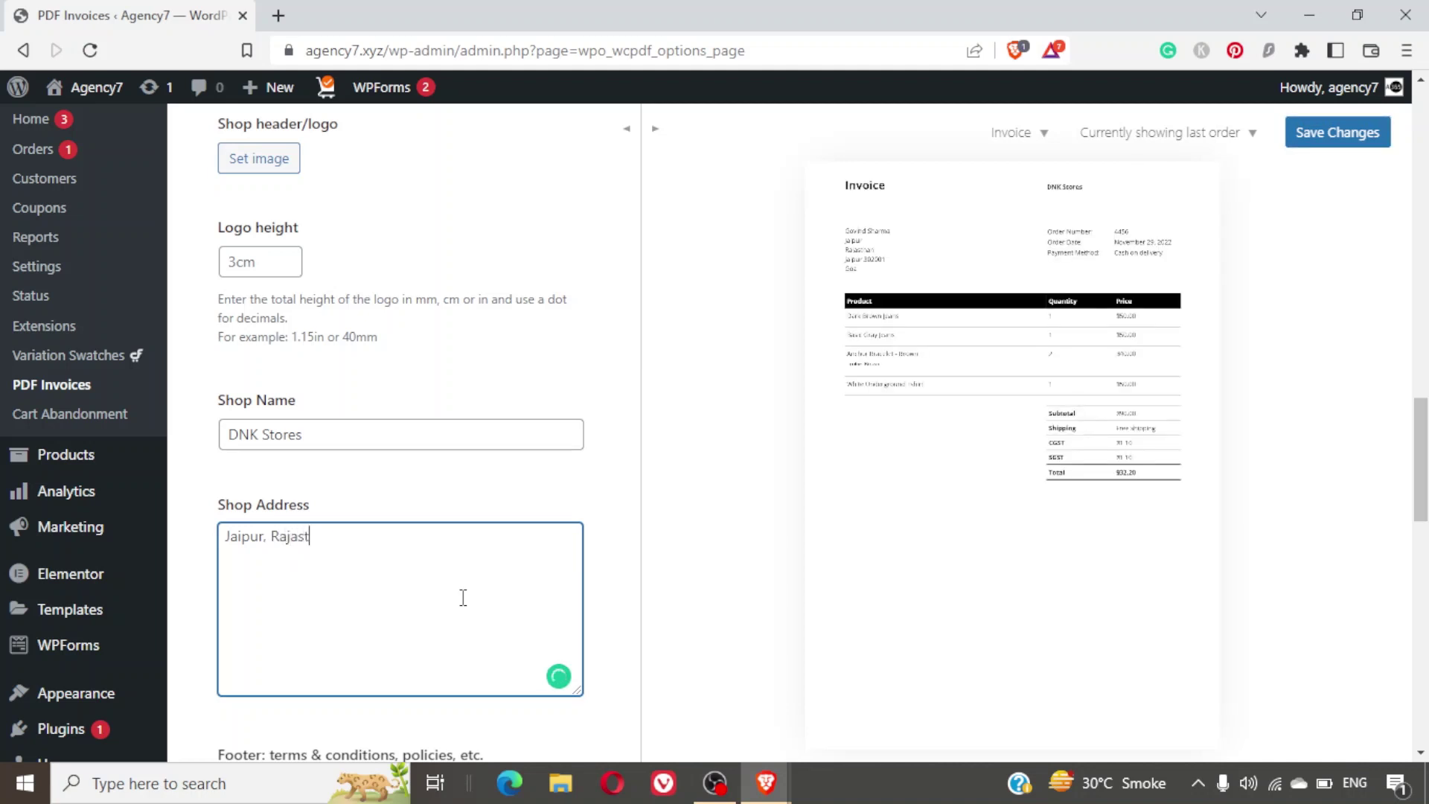
{"action": "type", "text": "ahan."}
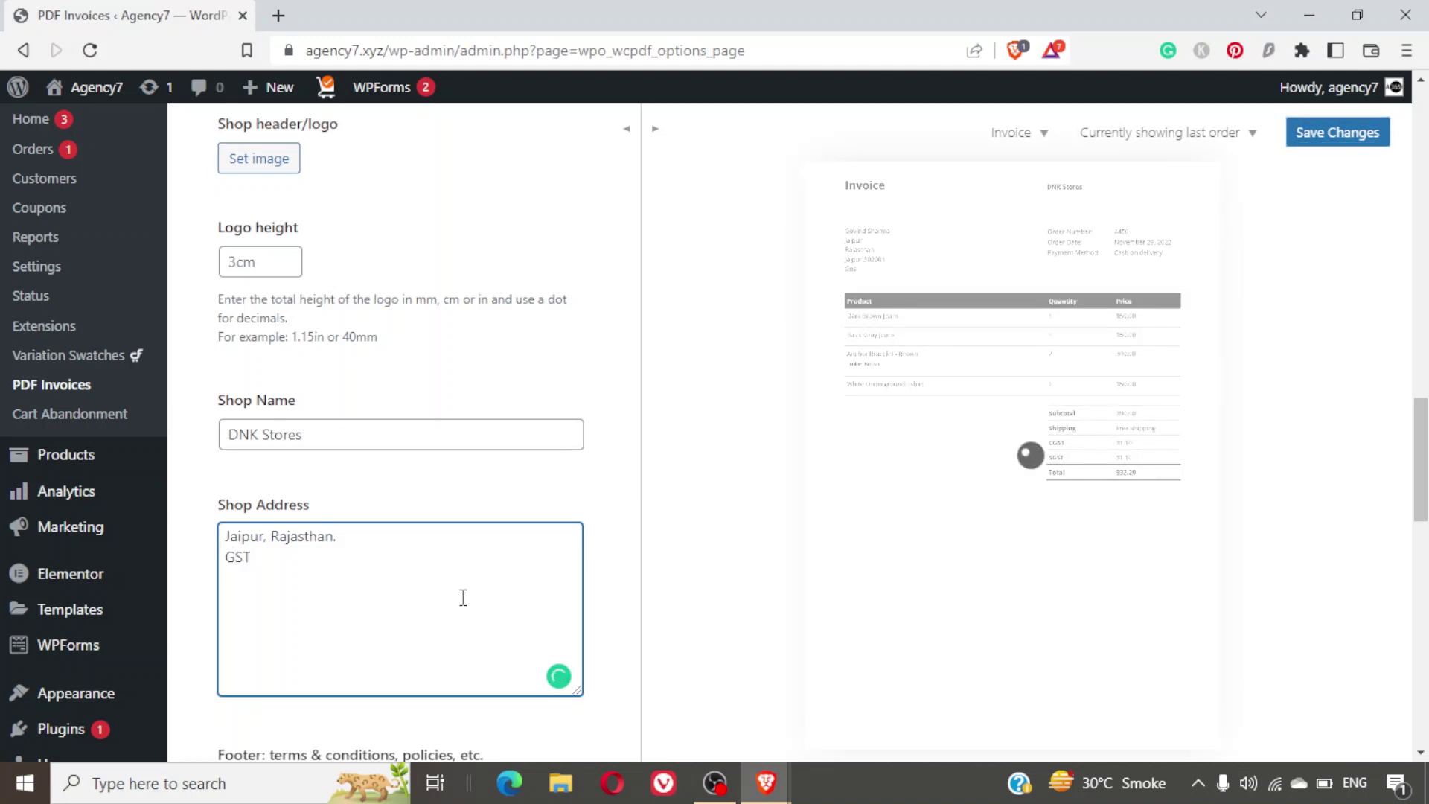
{"action": "type", "text": ":"}
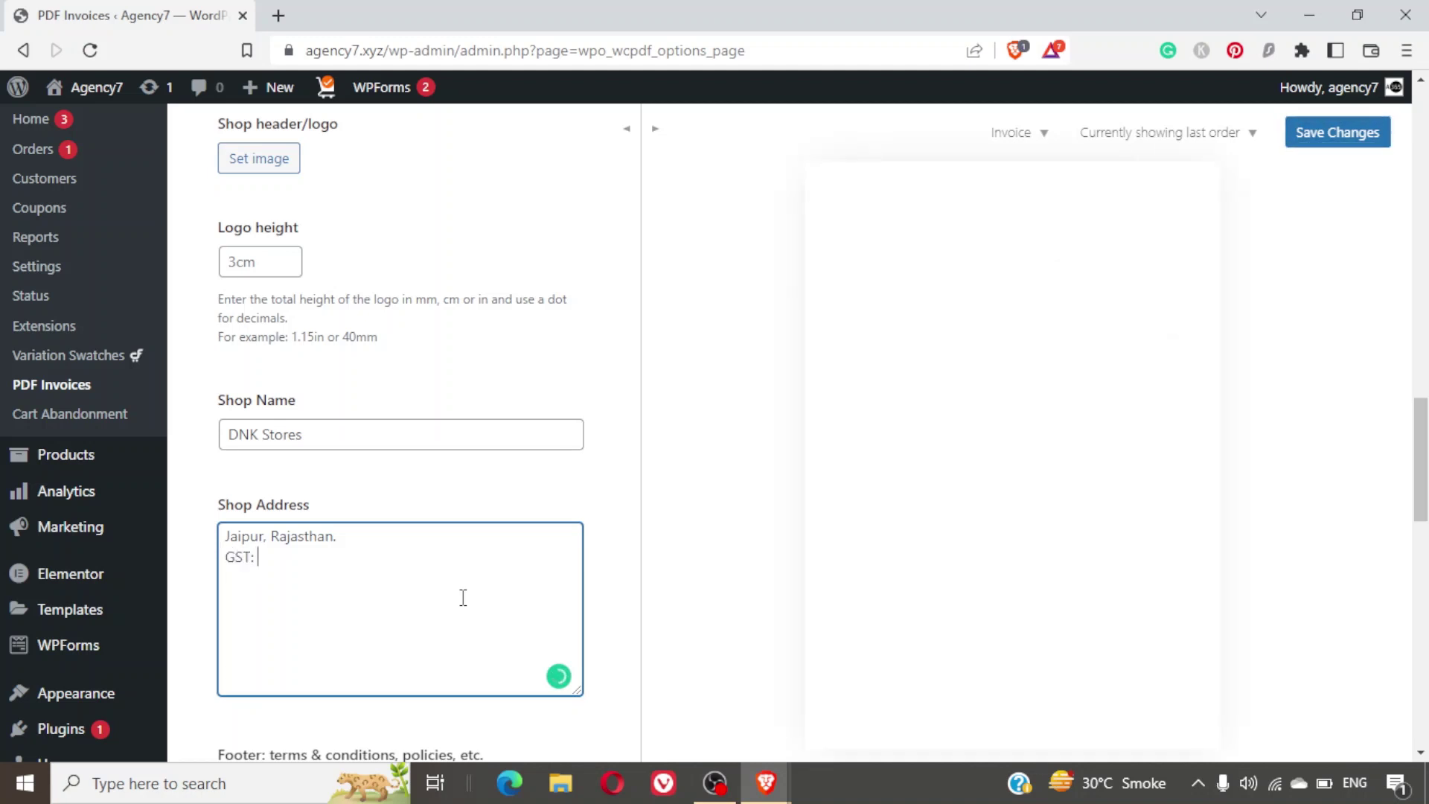
{"action": "type", "text": " XXXXXXX"}
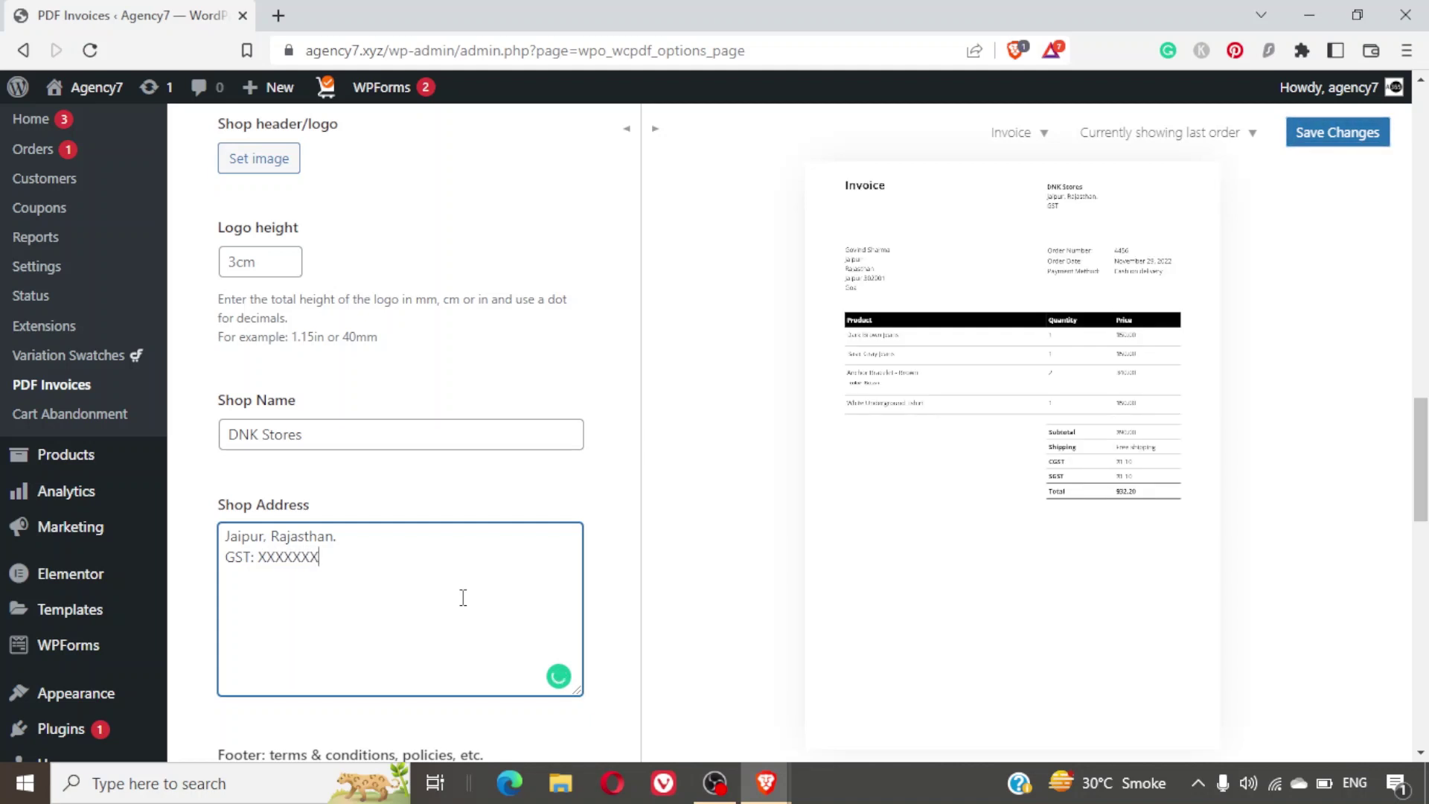
{"action": "type", "text": "XXXXXXX"}
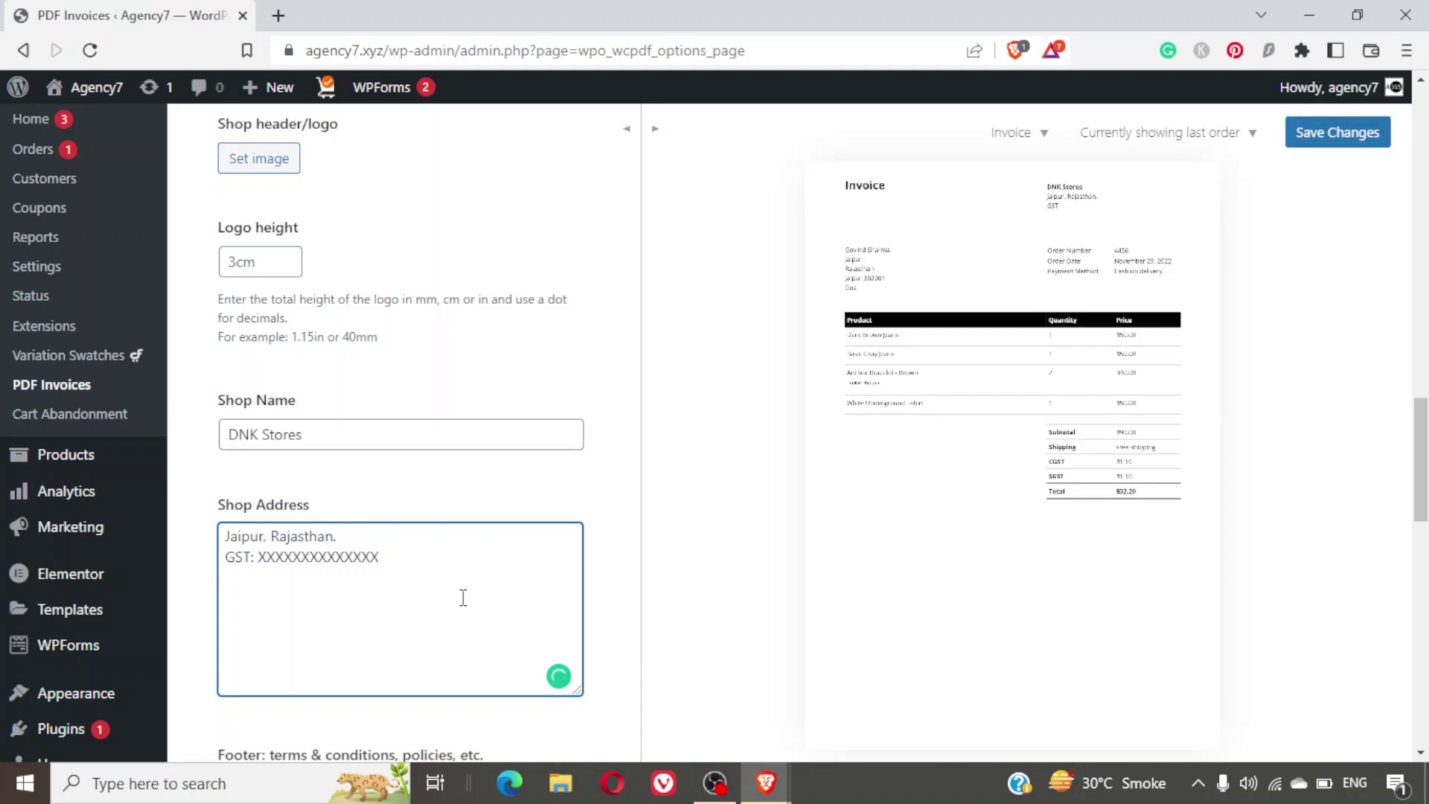
Review the Footer terms and Extra fields, then save the PDF invoice settings.
{"action": "scroll", "coordinate": [697, 507], "scroll_direction": "down", "scroll_amount": 2}
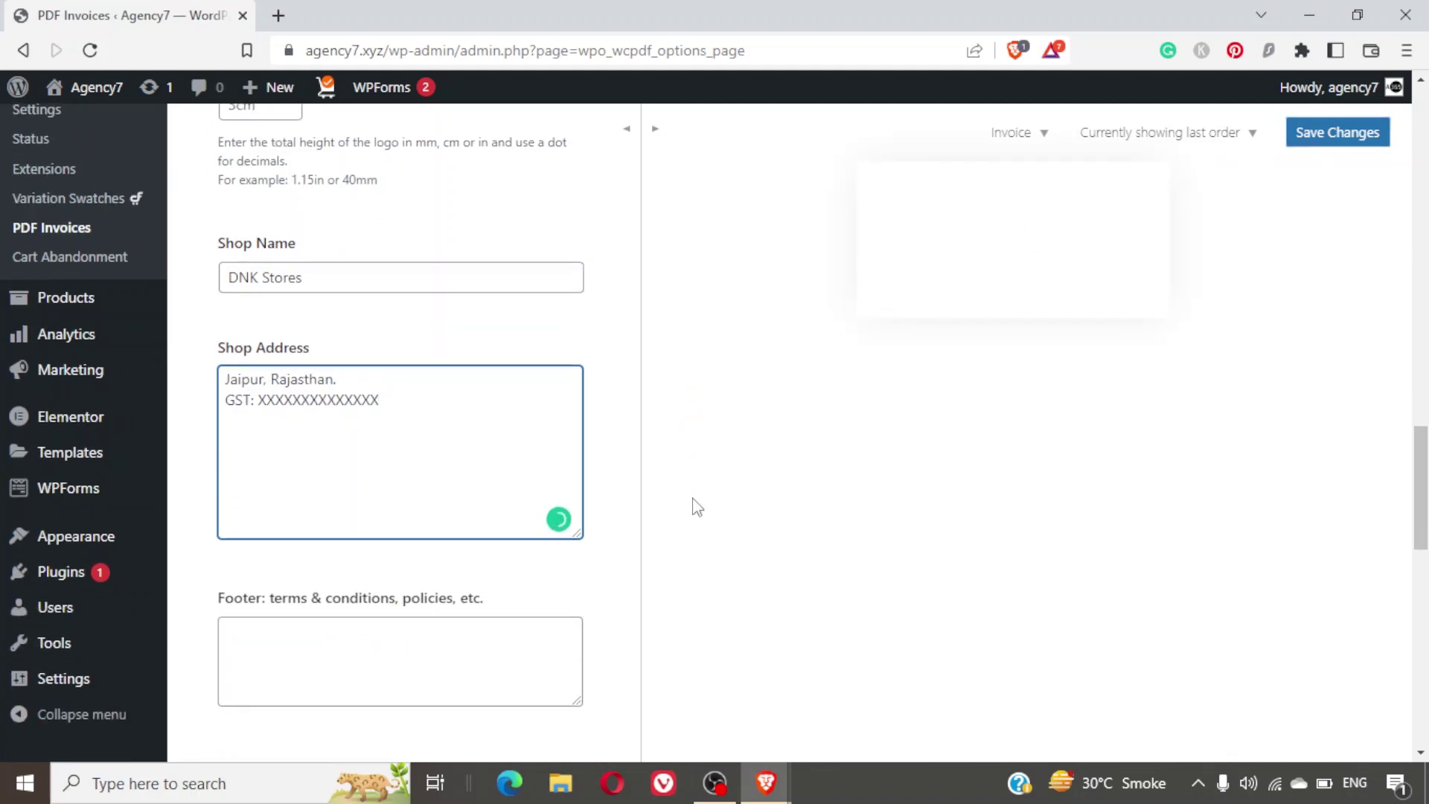
{"action": "scroll", "coordinate": [694, 505], "scroll_direction": "down", "scroll_amount": 3}
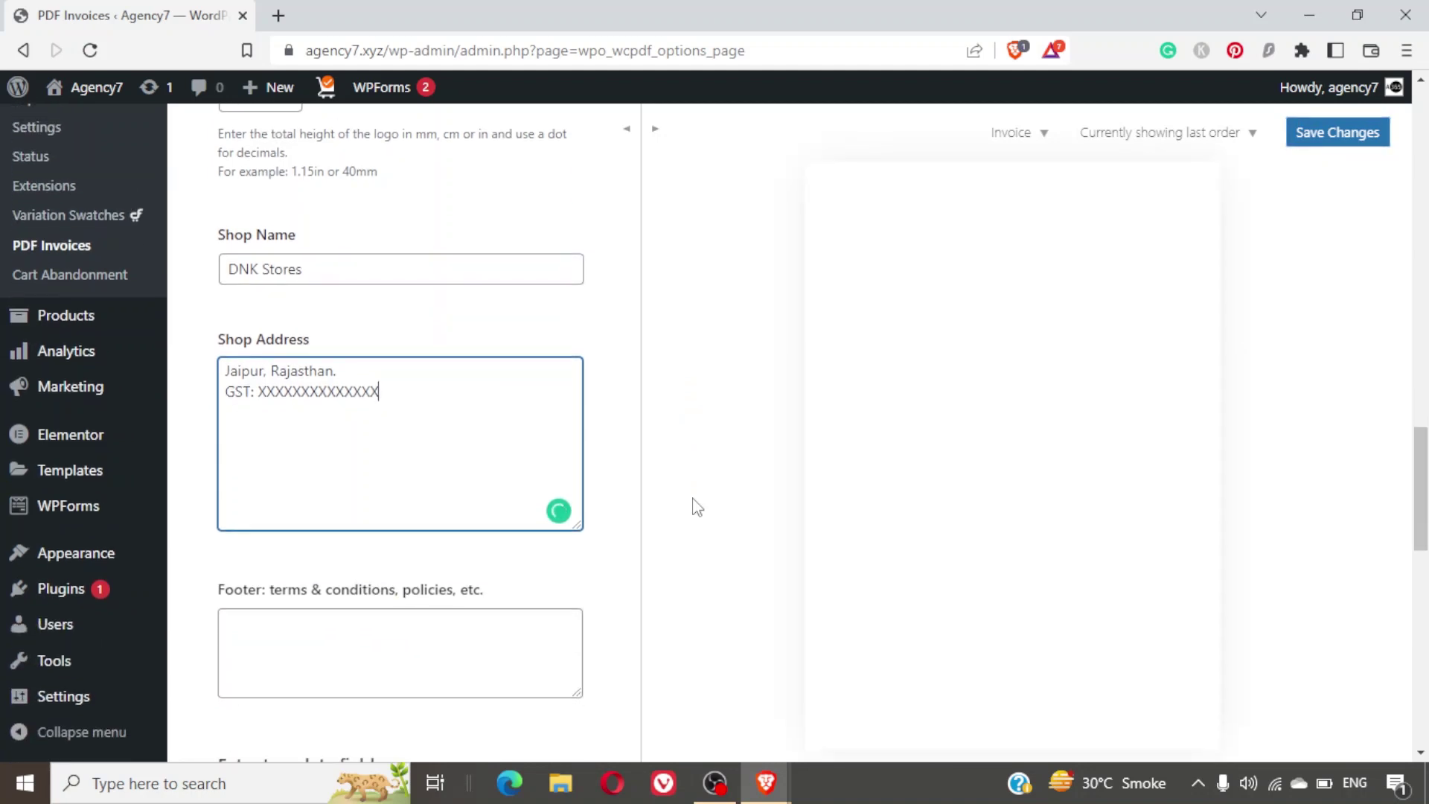
{"action": "left_click", "coordinate": [434, 445]}
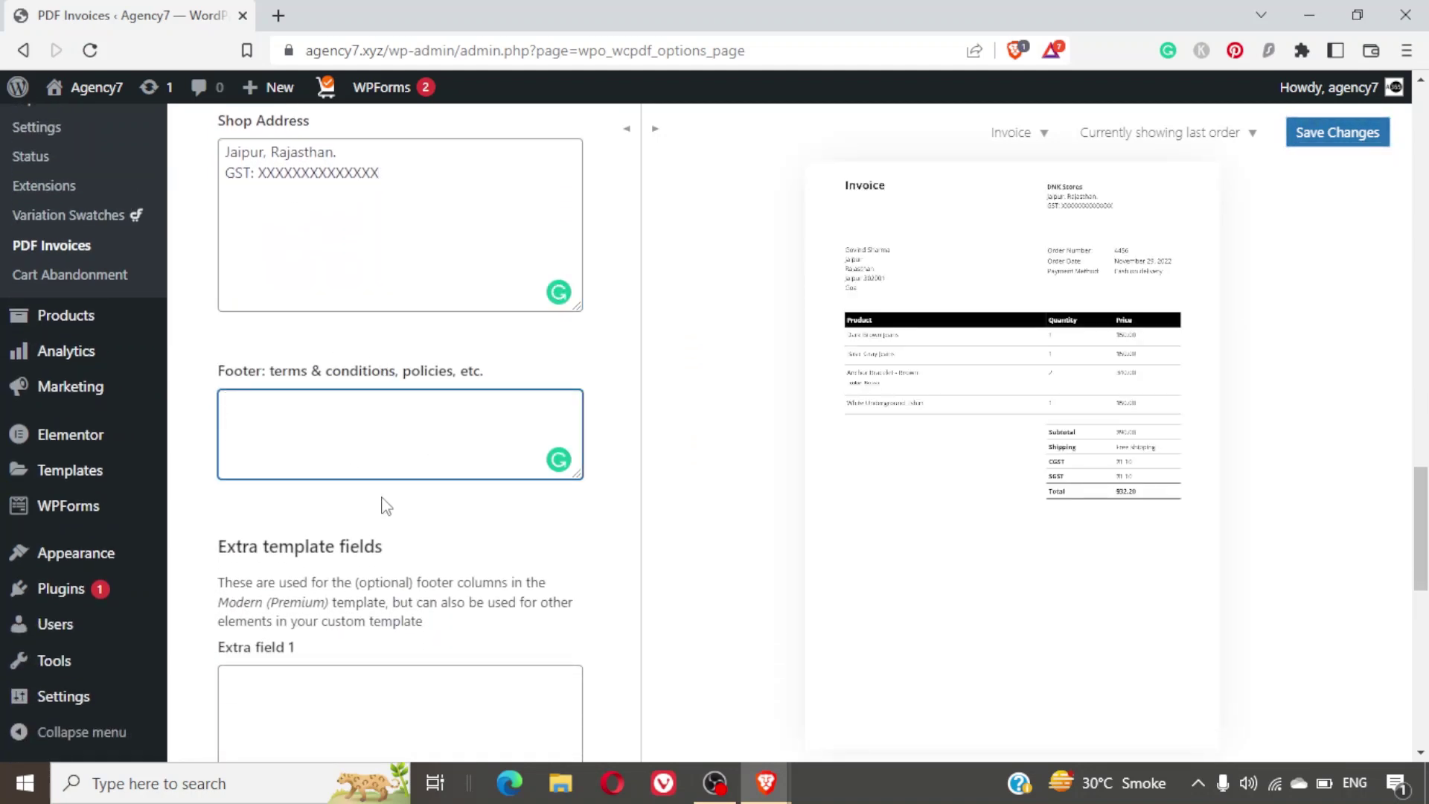
{"action": "scroll", "coordinate": [386, 507], "scroll_direction": "down", "scroll_amount": 2}
{"action": "scroll", "coordinate": [386, 506], "scroll_direction": "down", "scroll_amount": 1}
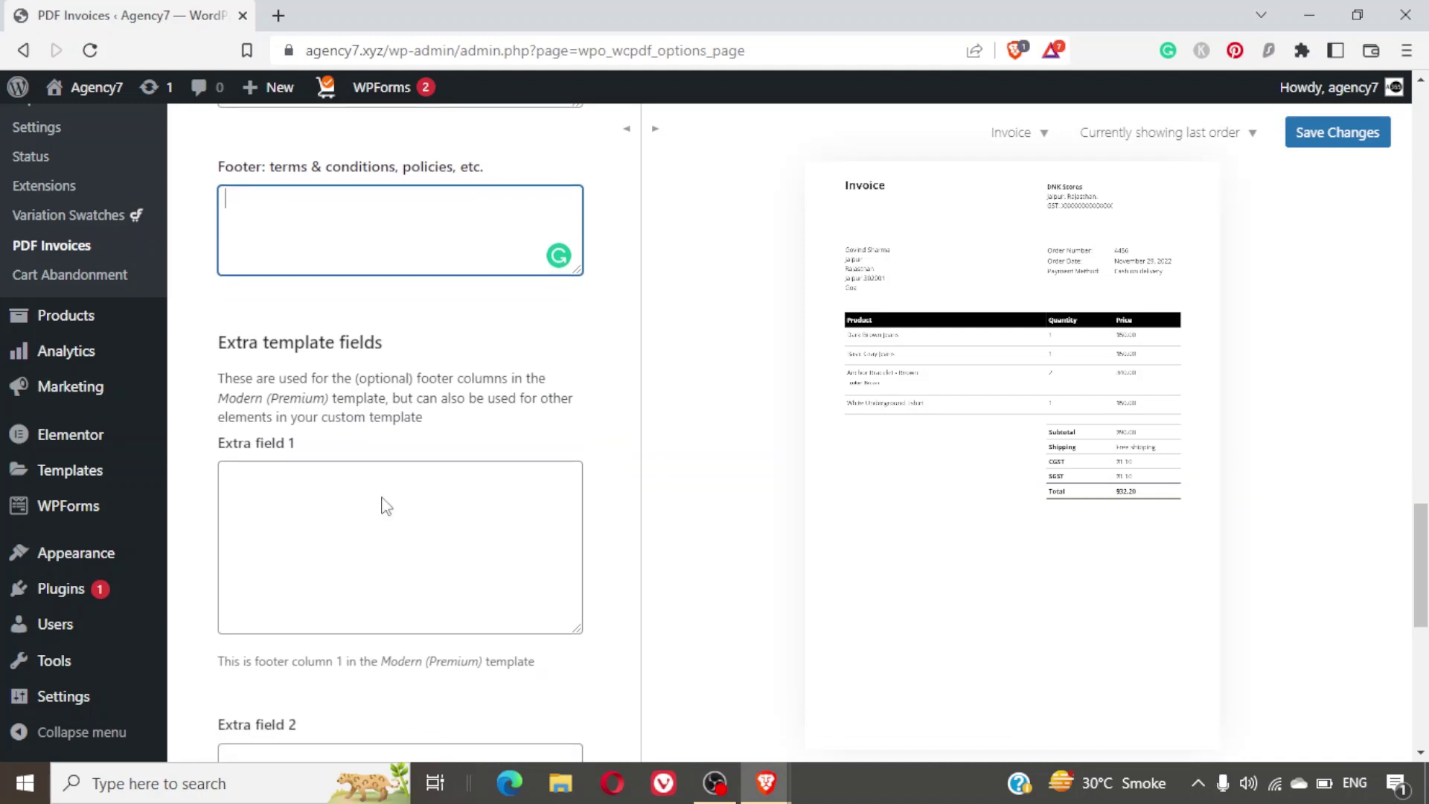
{"action": "scroll", "coordinate": [387, 507], "scroll_direction": "down", "scroll_amount": 1}
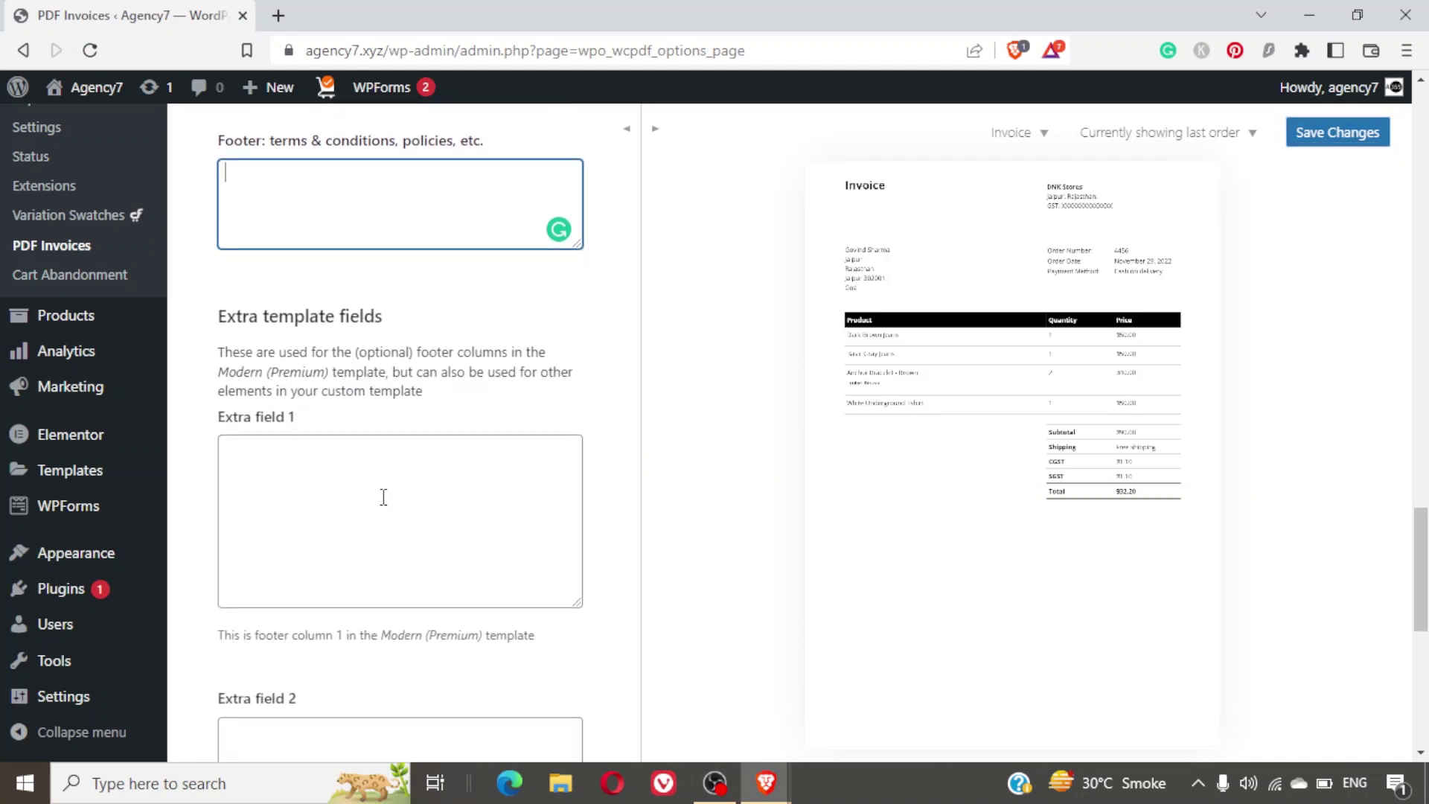
{"action": "scroll", "coordinate": [384, 497], "scroll_direction": "down", "scroll_amount": 3}
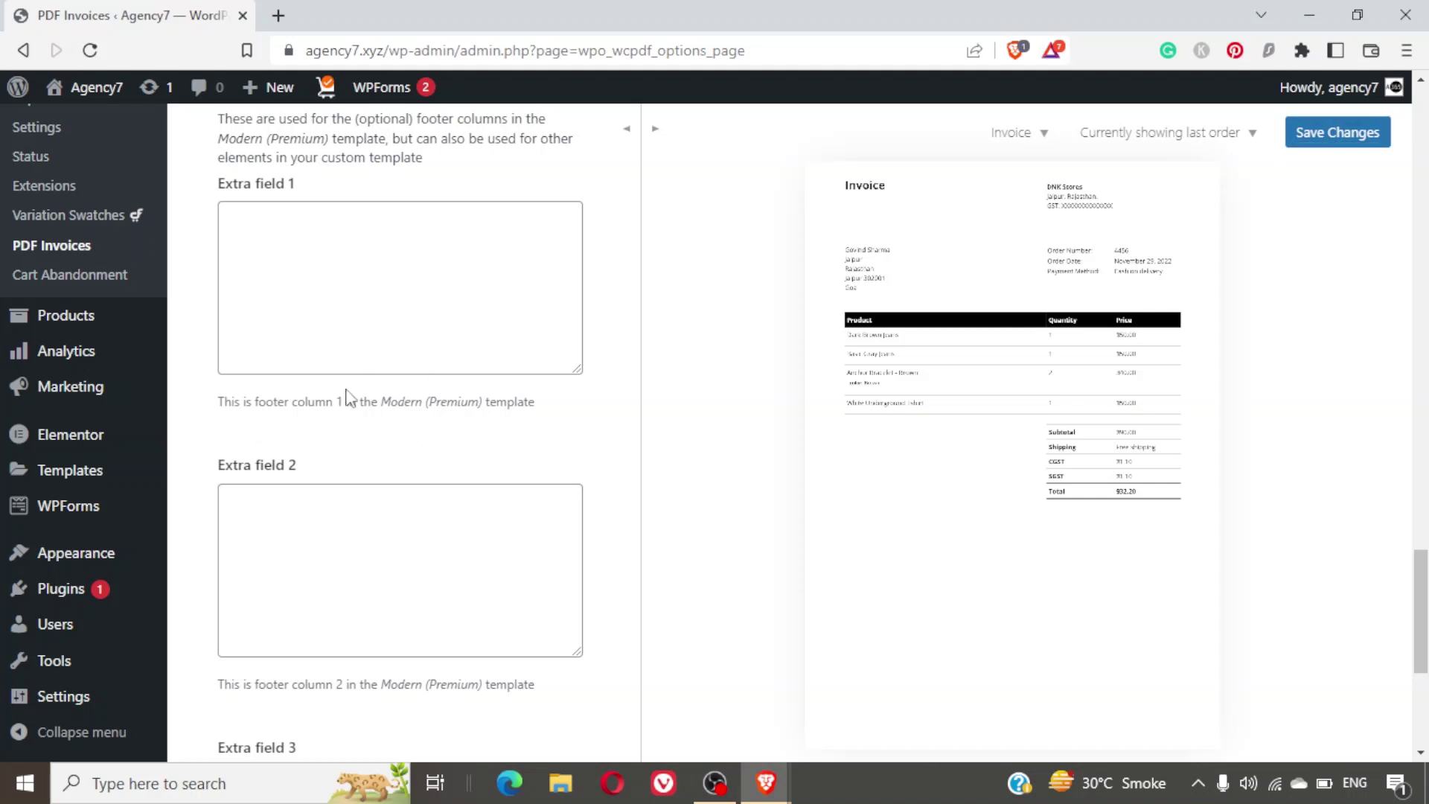
{"action": "scroll", "coordinate": [449, 431], "scroll_direction": "down", "scroll_amount": 5}
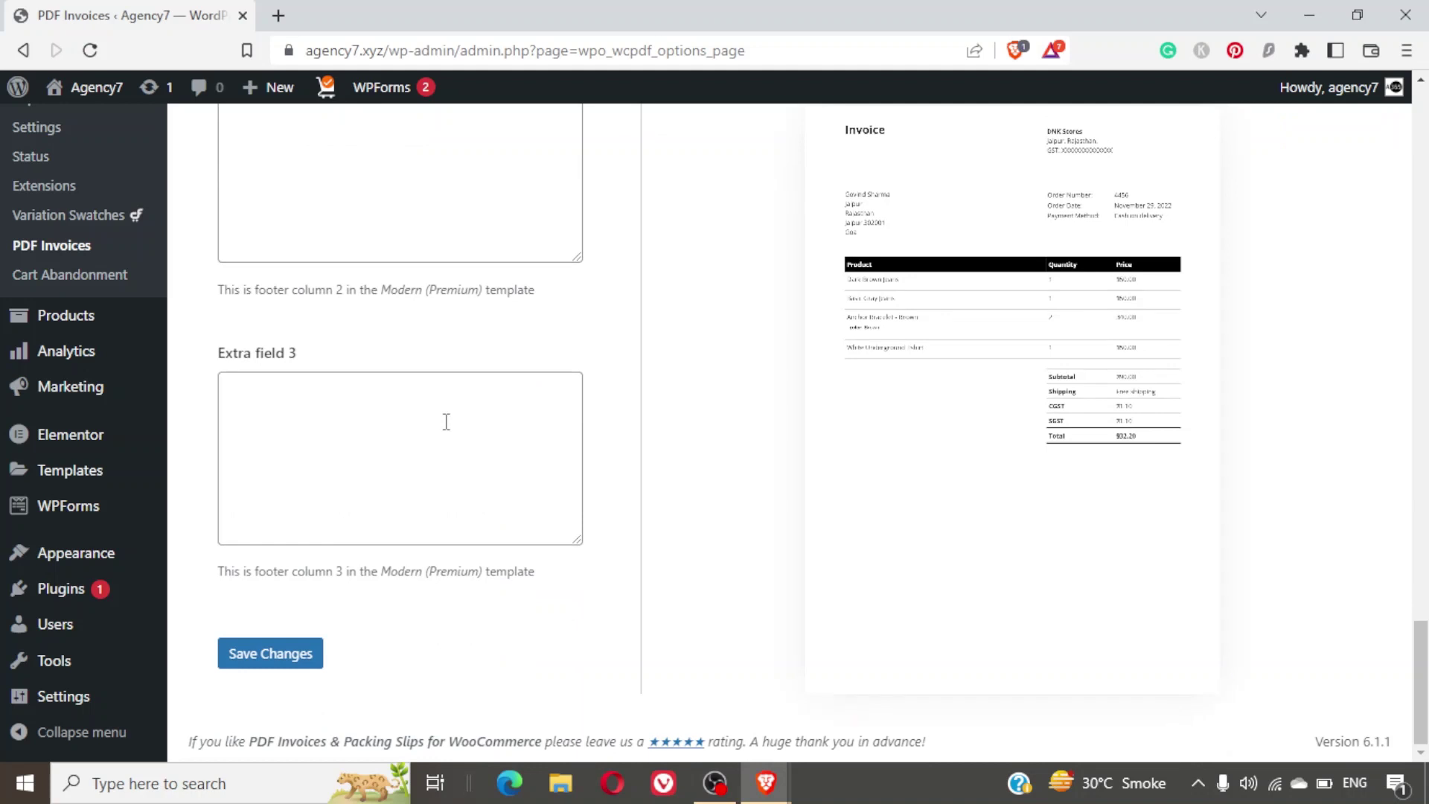
{"action": "scroll", "coordinate": [447, 423], "scroll_direction": "up", "scroll_amount": 10}
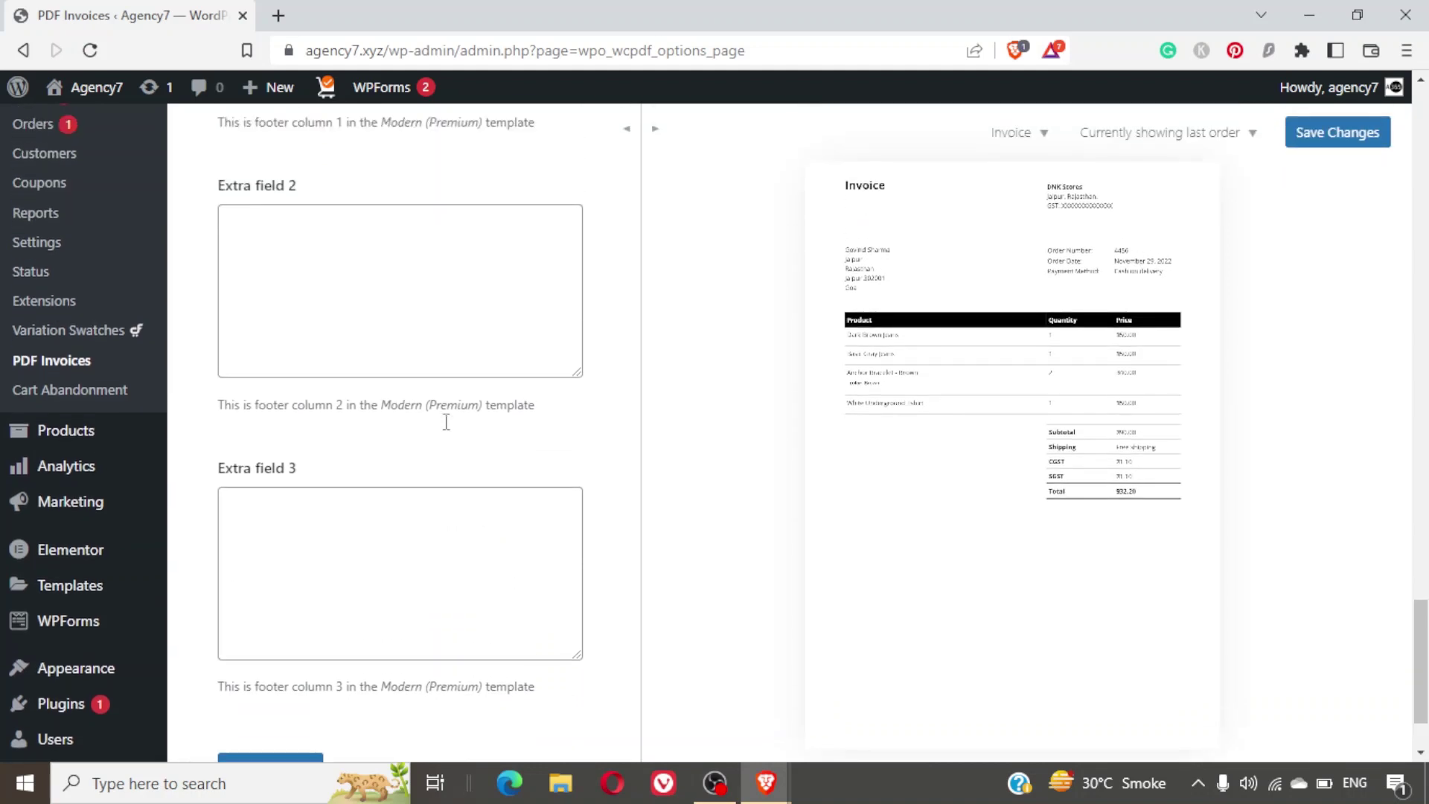
{"action": "scroll", "coordinate": [449, 430], "scroll_direction": "up", "scroll_amount": 7}
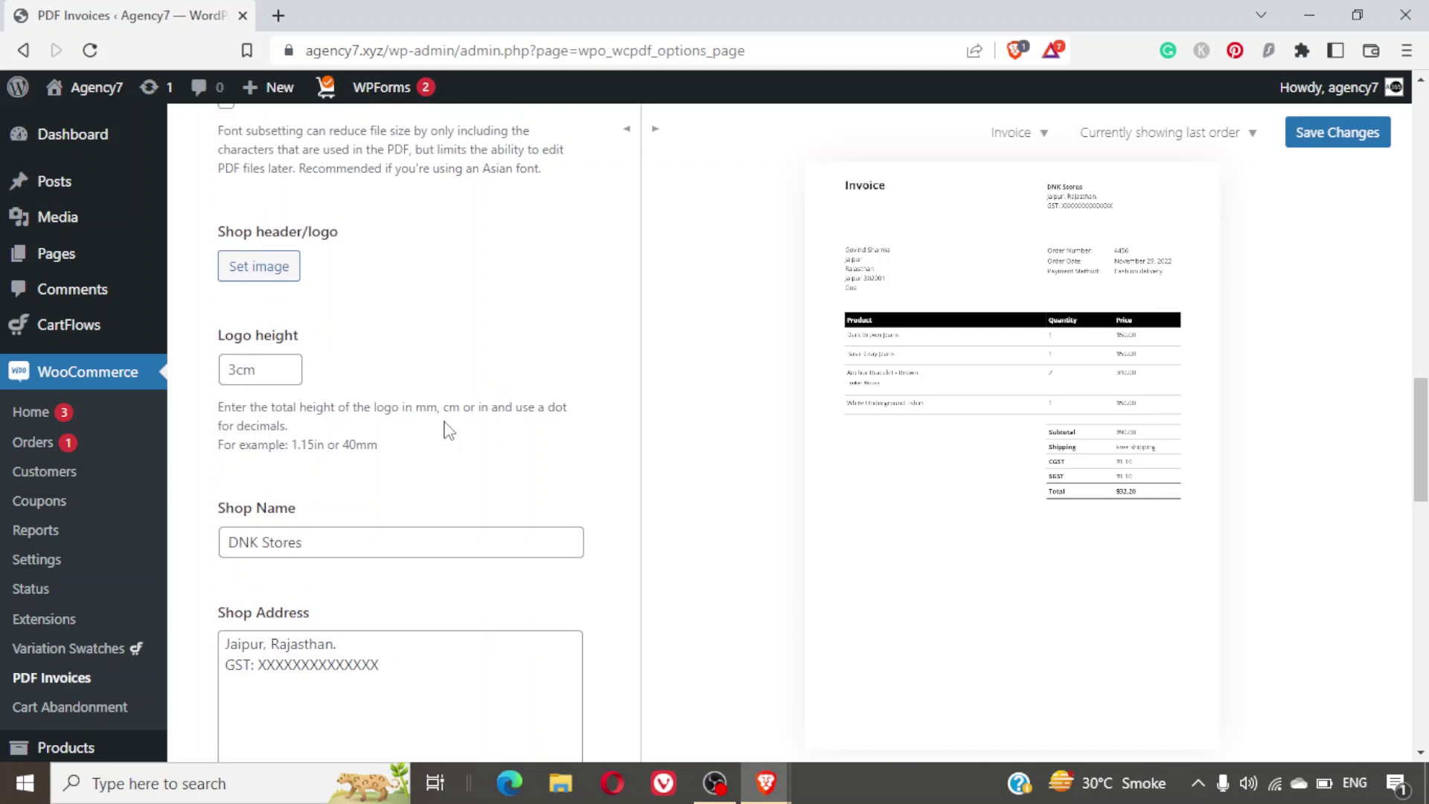
{"action": "scroll", "coordinate": [449, 431], "scroll_direction": "down", "scroll_amount": 6}
{"action": "left_click", "coordinate": [447, 422]}
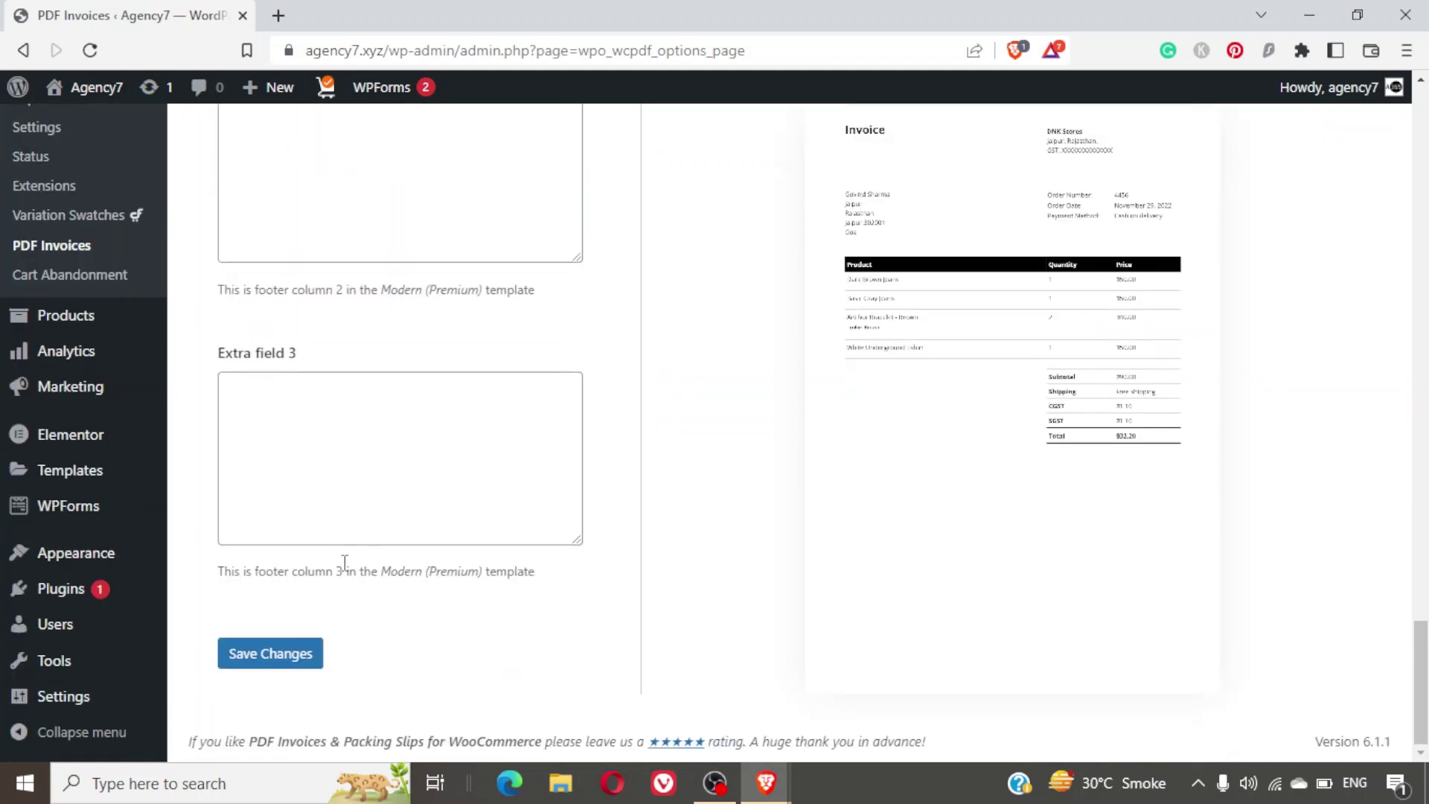
{"action": "left_click", "coordinate": [309, 665]}
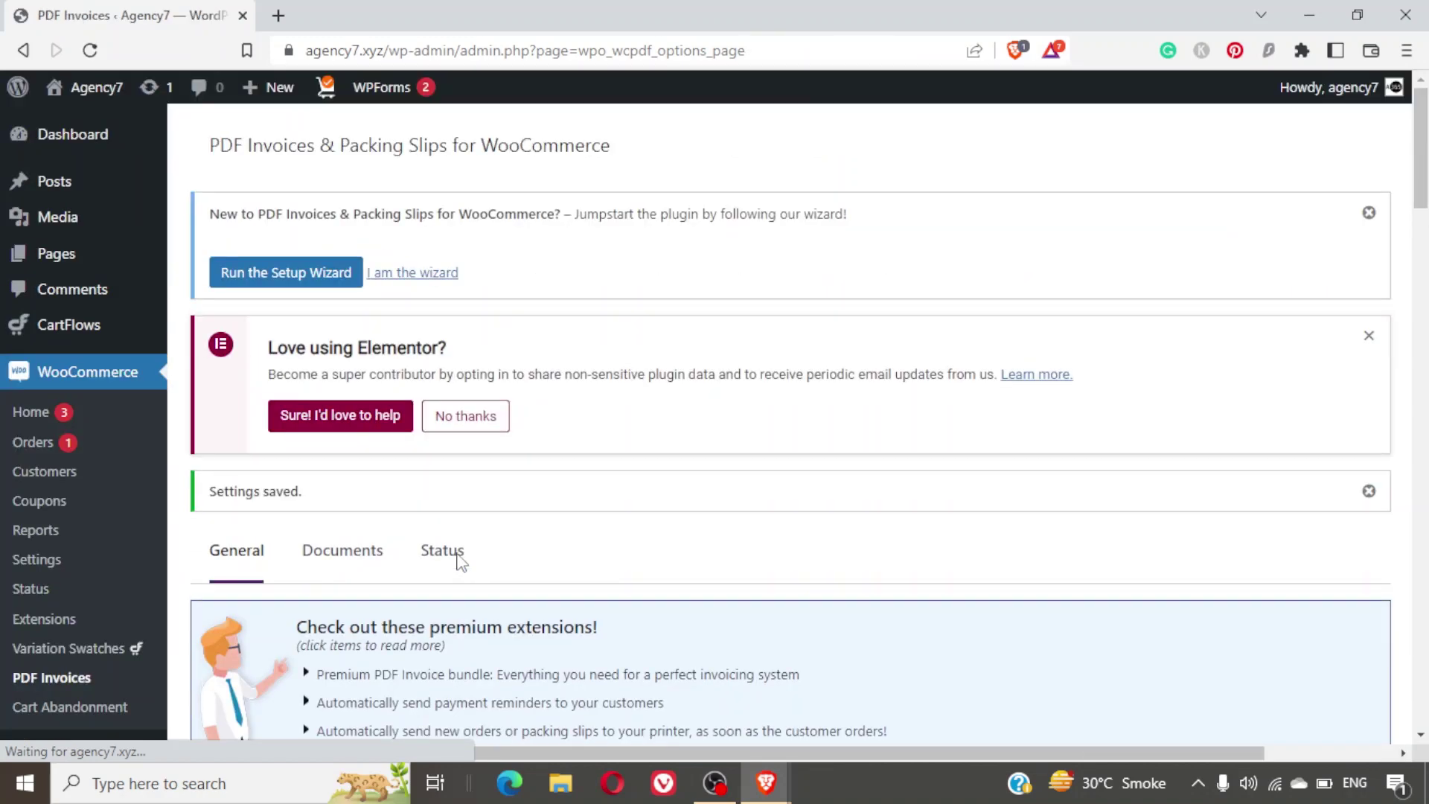
Open the WooCommerce Orders list from the admin menu.
{"action": "scroll", "coordinate": [696, 533], "scroll_direction": "down", "scroll_amount": 8}
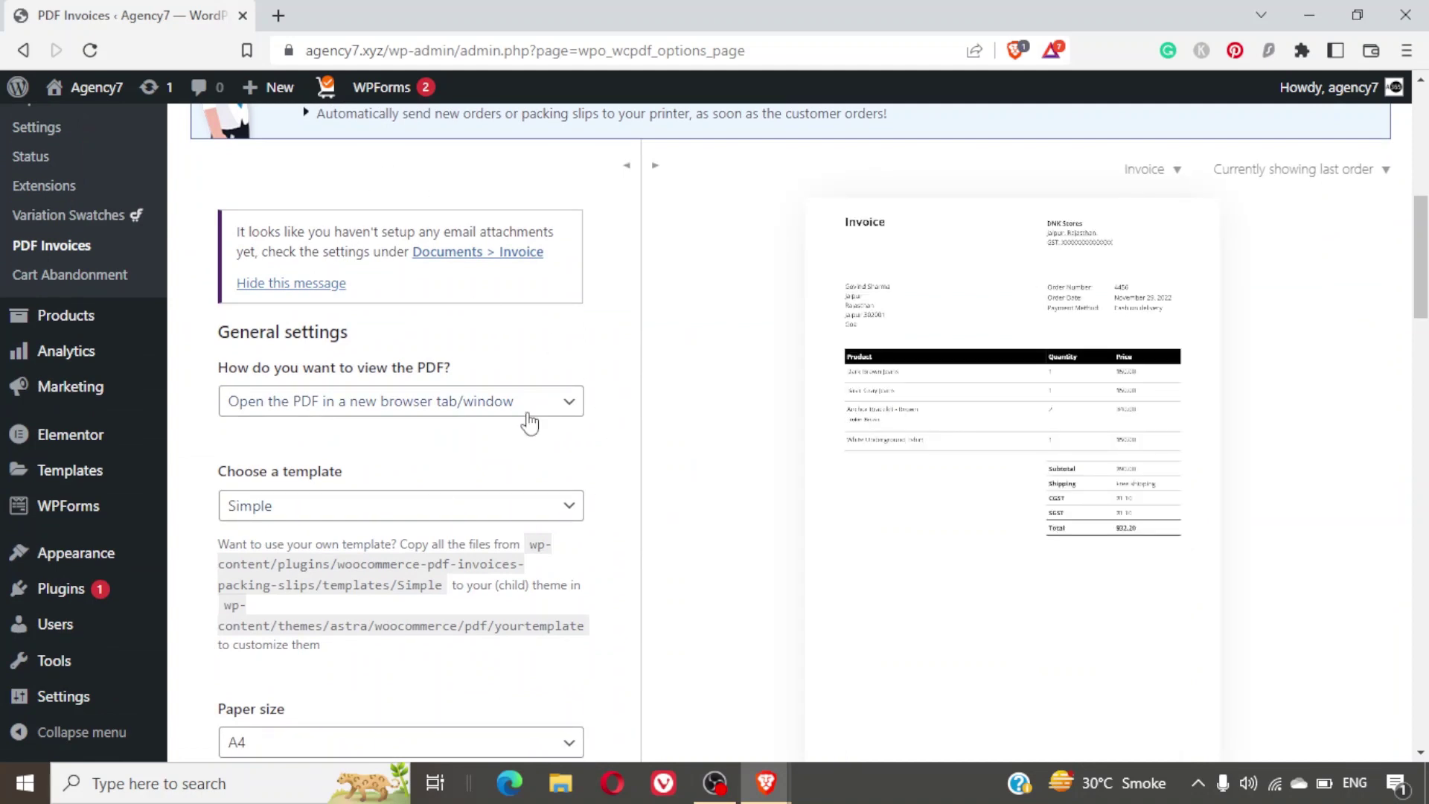
{"action": "scroll", "coordinate": [530, 421], "scroll_direction": "up", "scroll_amount": 1}
{"action": "scroll", "coordinate": [530, 422], "scroll_direction": "up", "scroll_amount": 2}
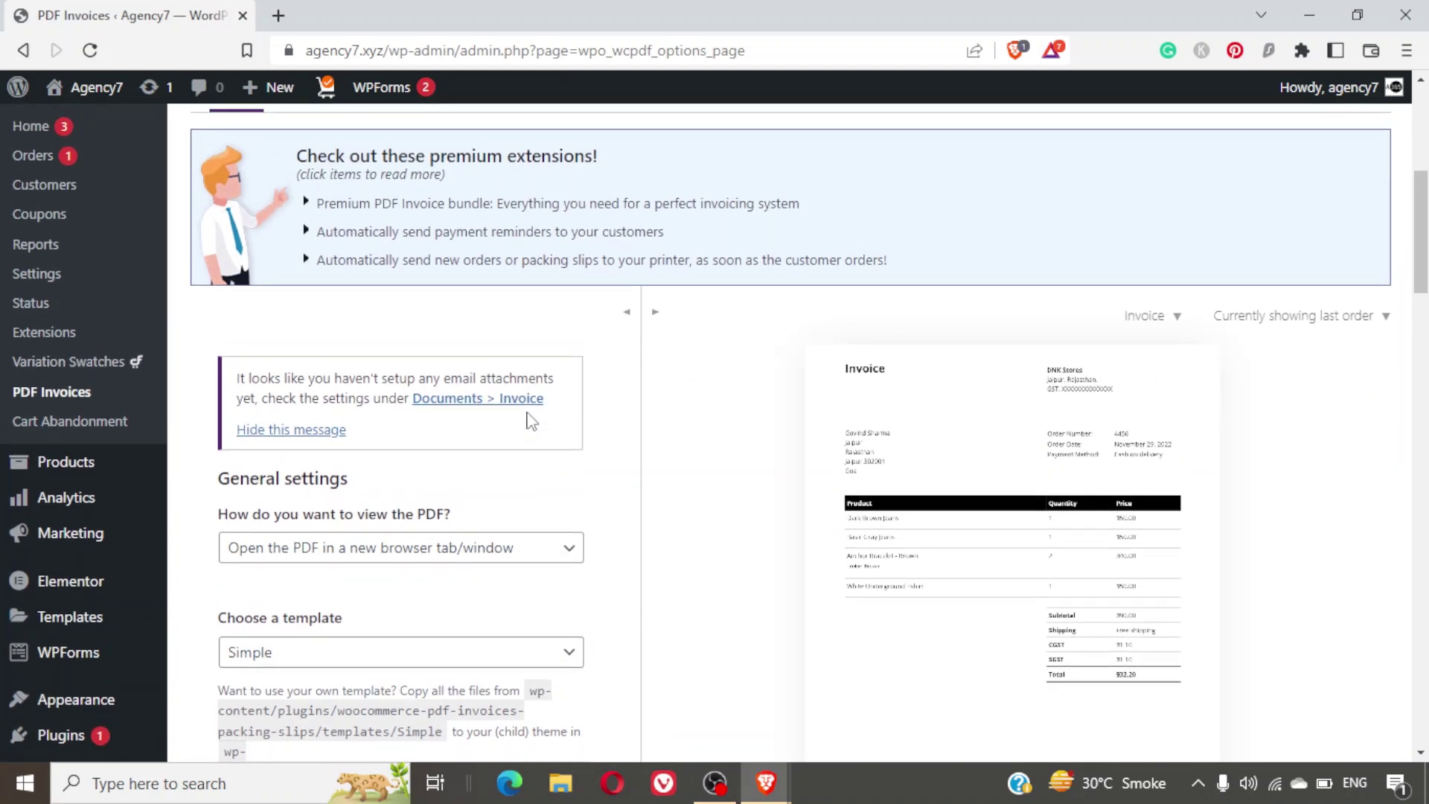
{"action": "scroll", "coordinate": [531, 422], "scroll_direction": "up", "scroll_amount": 1}
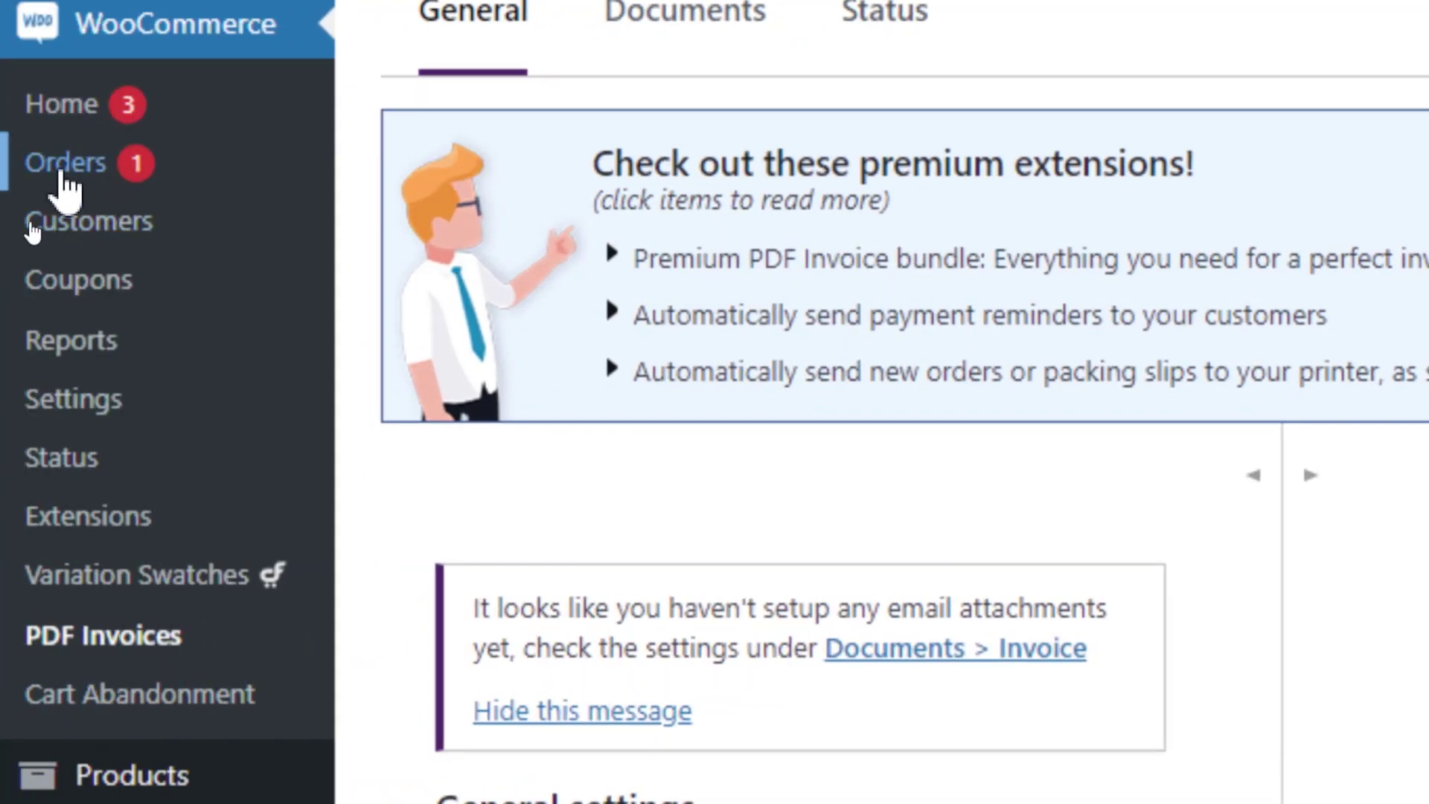
{"action": "left_click", "coordinate": [64, 172]}
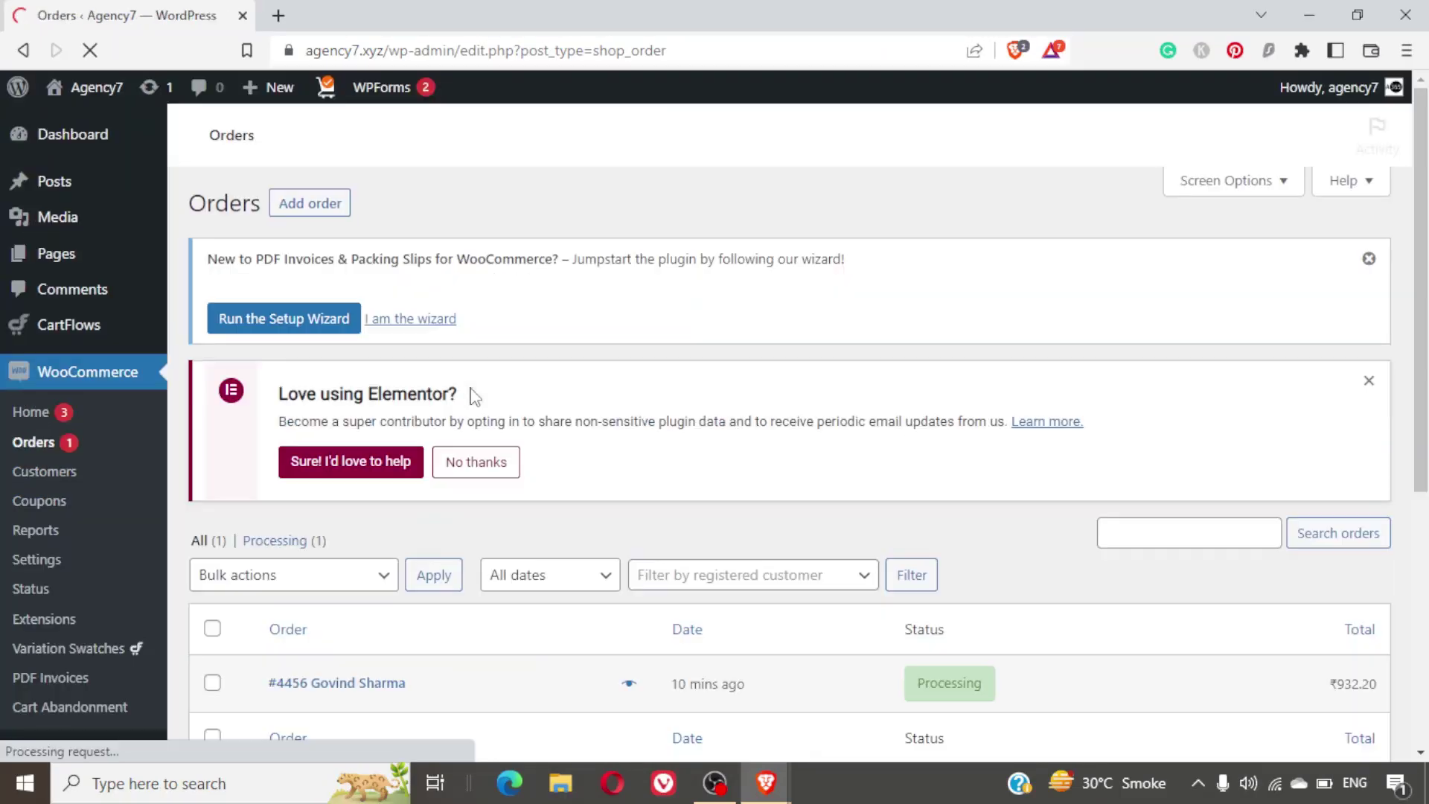
Open order #4456 and expand its Order actions 'Choose an action...' dropdown.
{"action": "scroll", "coordinate": [680, 388], "scroll_direction": "down", "scroll_amount": 2}
{"action": "scroll", "coordinate": [680, 395], "scroll_direction": "down", "scroll_amount": 4}
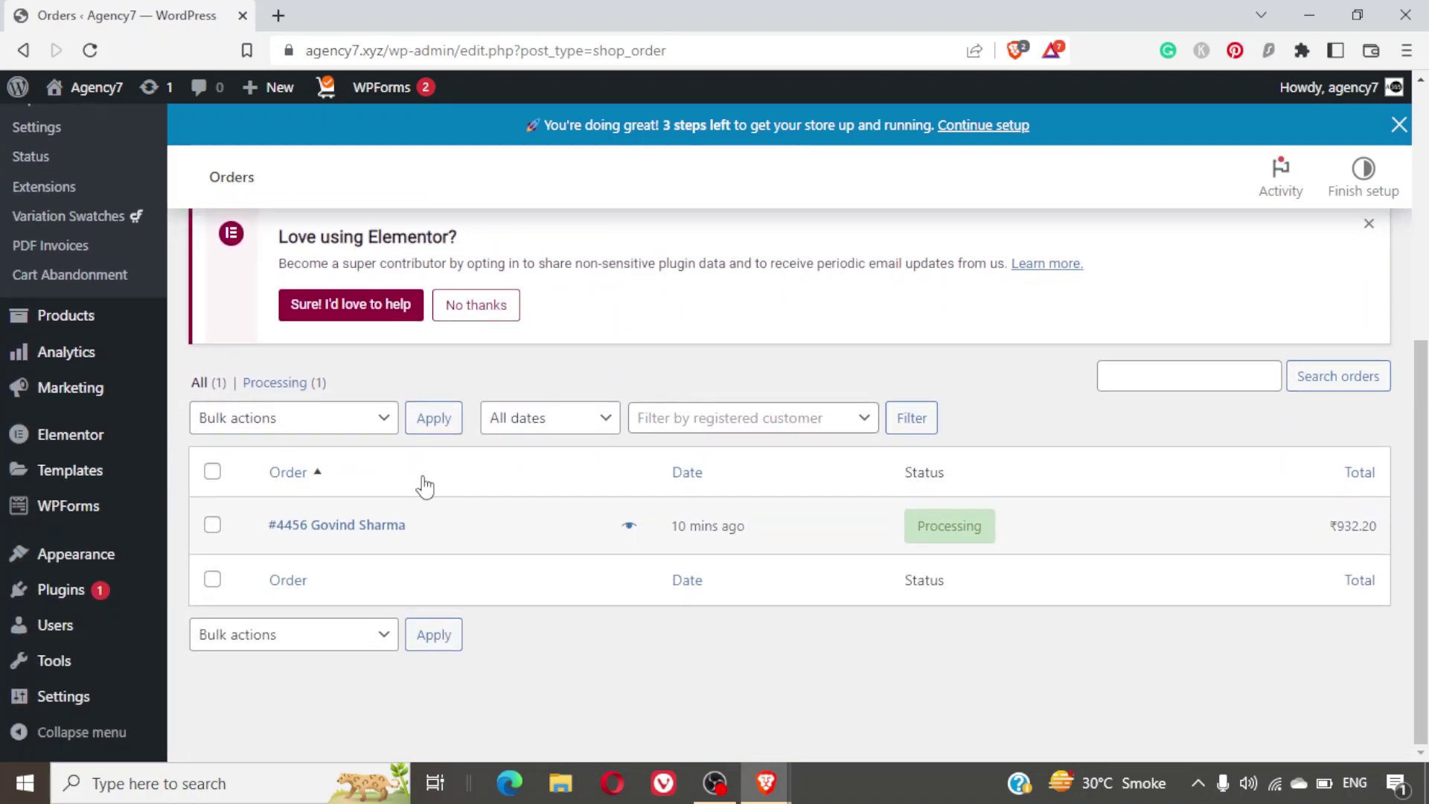
{"action": "left_click", "coordinate": [367, 530]}
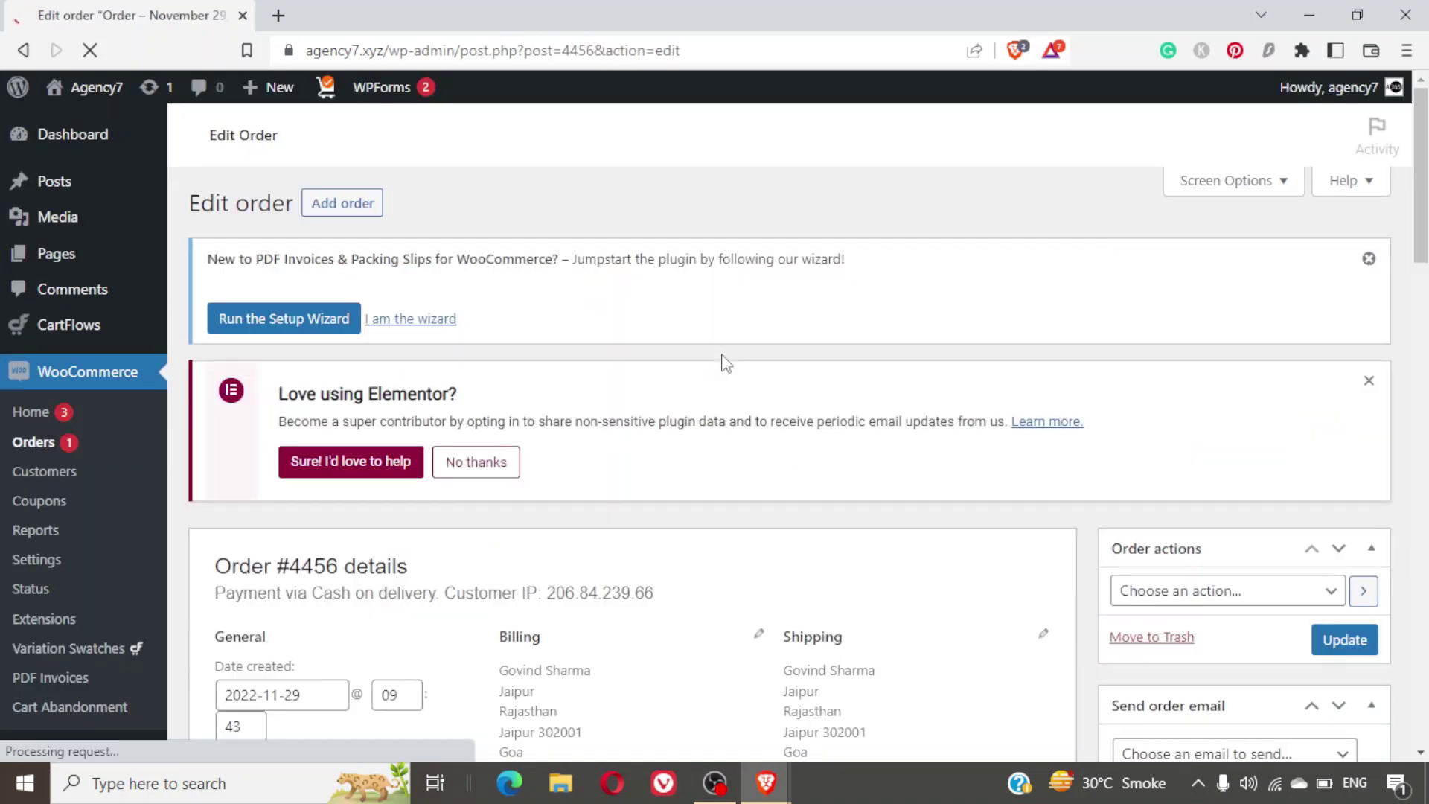
{"action": "scroll", "coordinate": [876, 422], "scroll_direction": "down", "scroll_amount": 6}
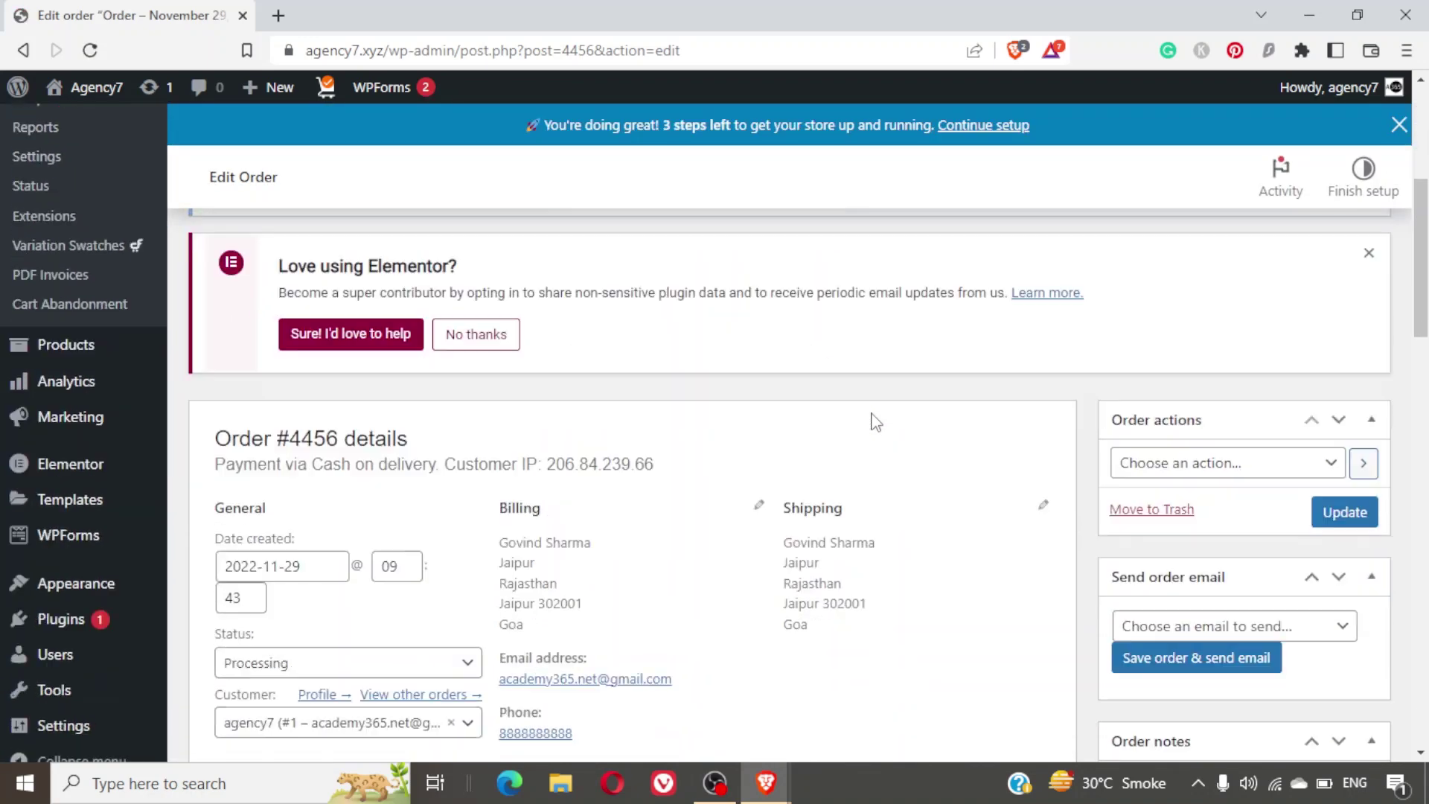
{"action": "left_click", "coordinate": [1153, 261]}
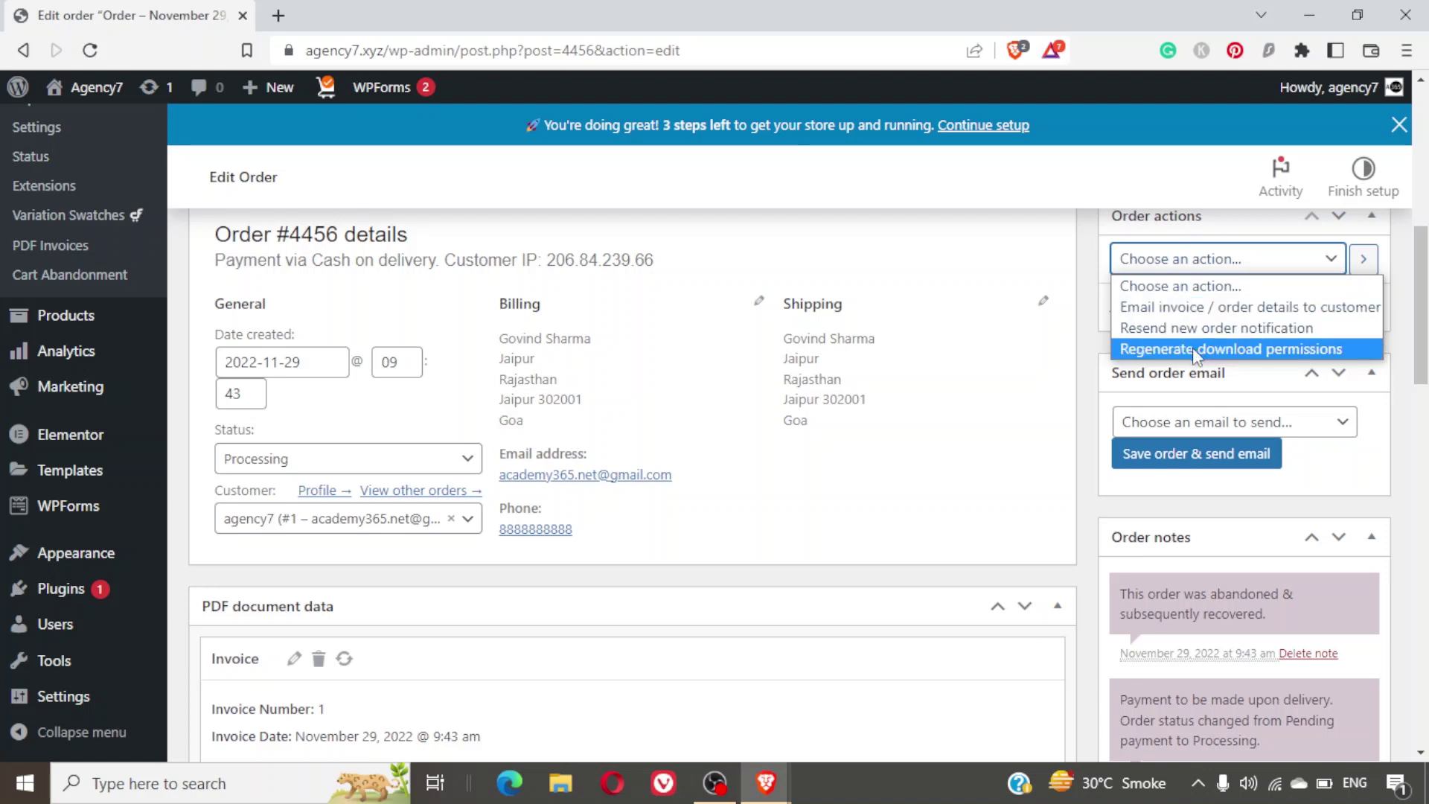
{"action": "left_click", "coordinate": [1077, 432]}
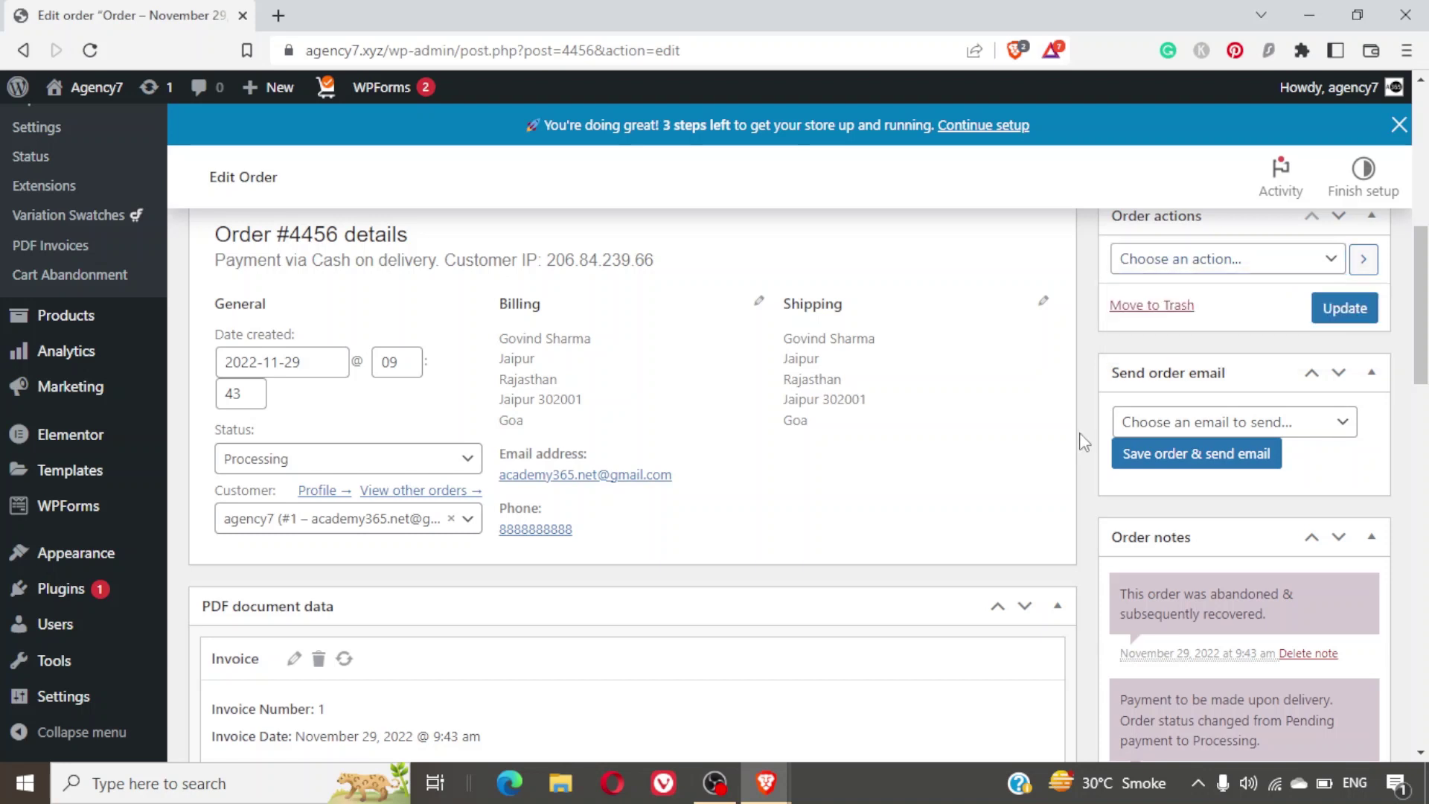
{"action": "left_click", "coordinate": [1171, 432]}
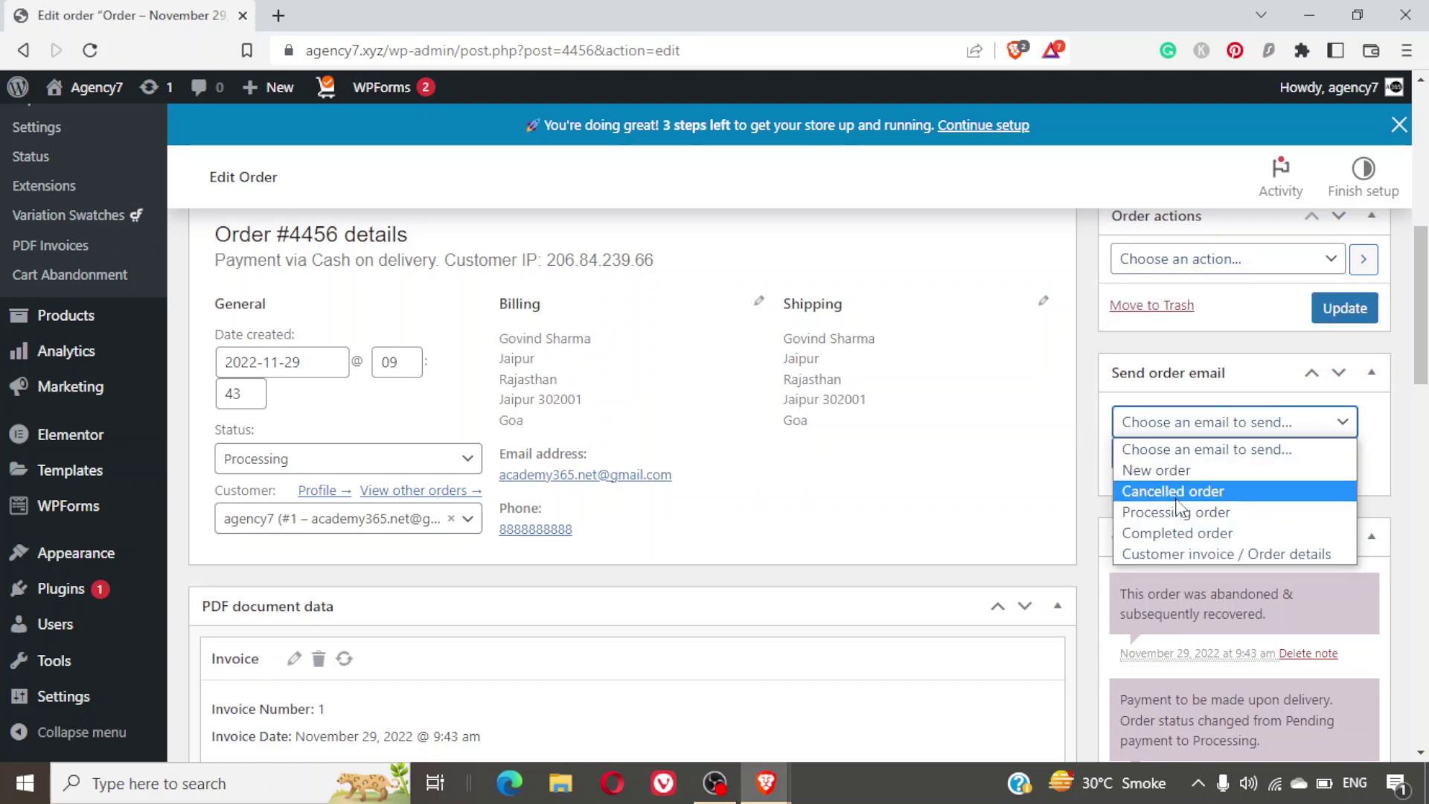
{"action": "left_click", "coordinate": [1083, 457]}
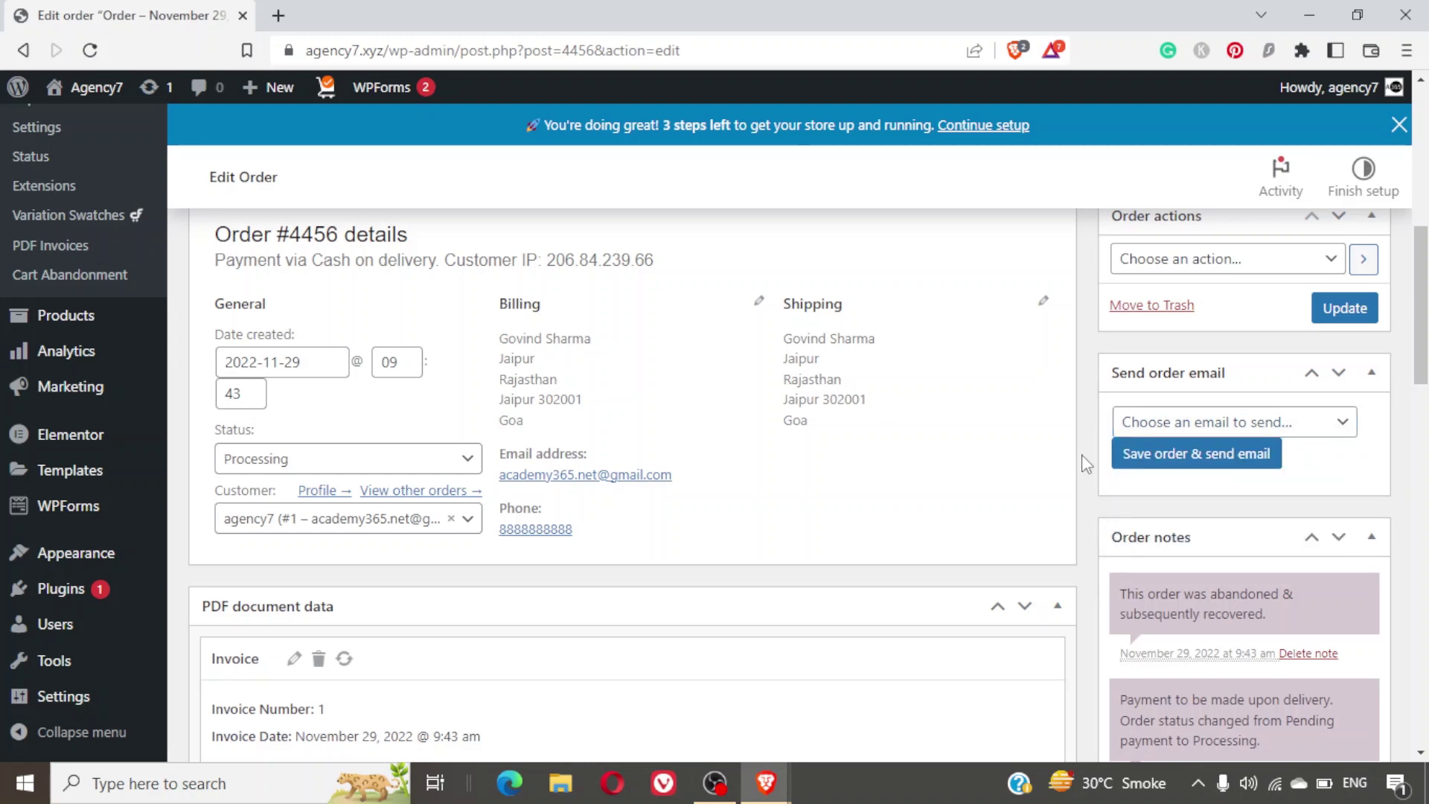
{"action": "scroll", "coordinate": [1084, 464], "scroll_direction": "down", "scroll_amount": 3}
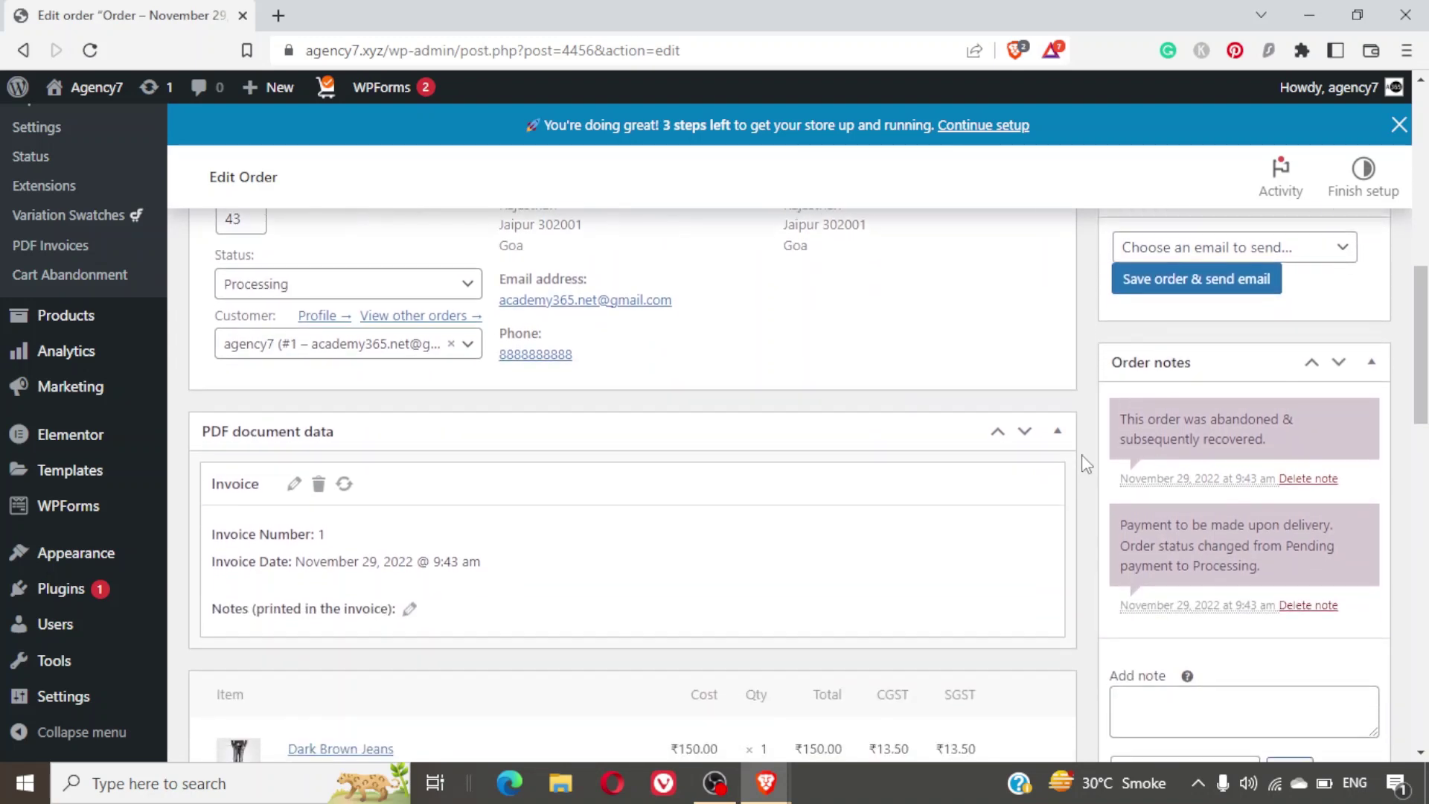
{"action": "scroll", "coordinate": [1084, 463], "scroll_direction": "down", "scroll_amount": 2}
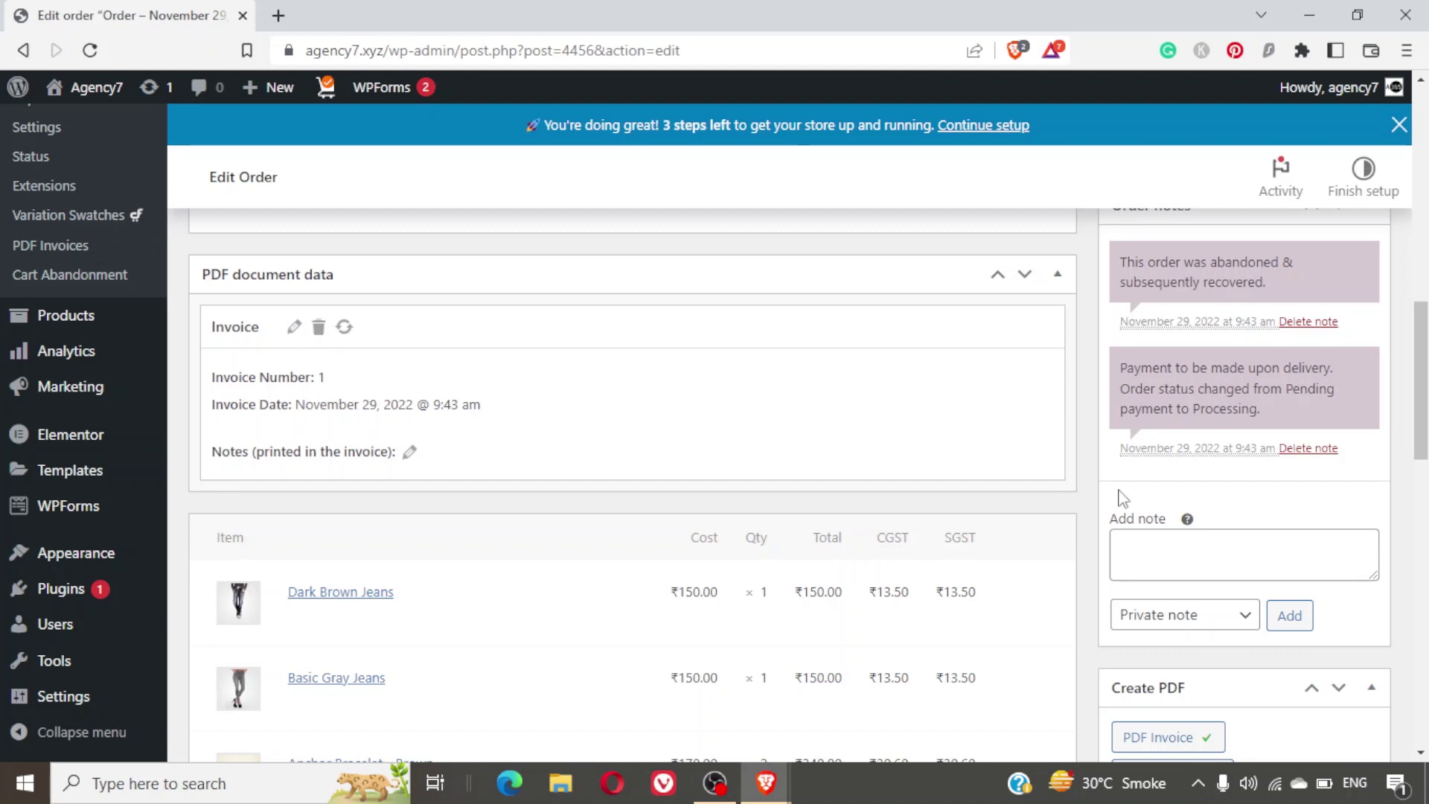
{"action": "scroll", "coordinate": [1124, 498], "scroll_direction": "down", "scroll_amount": 3}
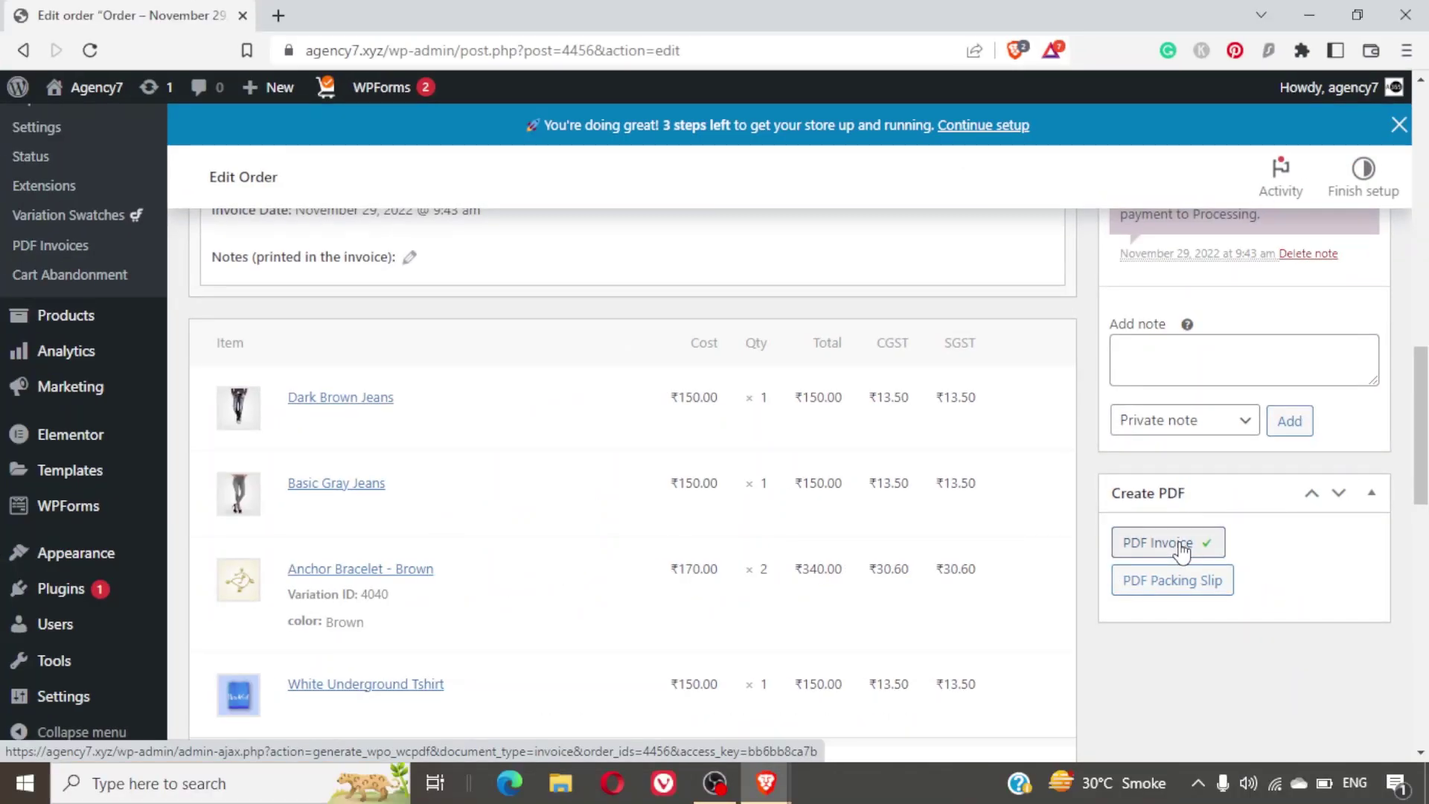
Generate order 4456's PDF invoice, check its ₹932.20 total, and return to the edit tab.
{"action": "left_click", "coordinate": [1184, 547]}
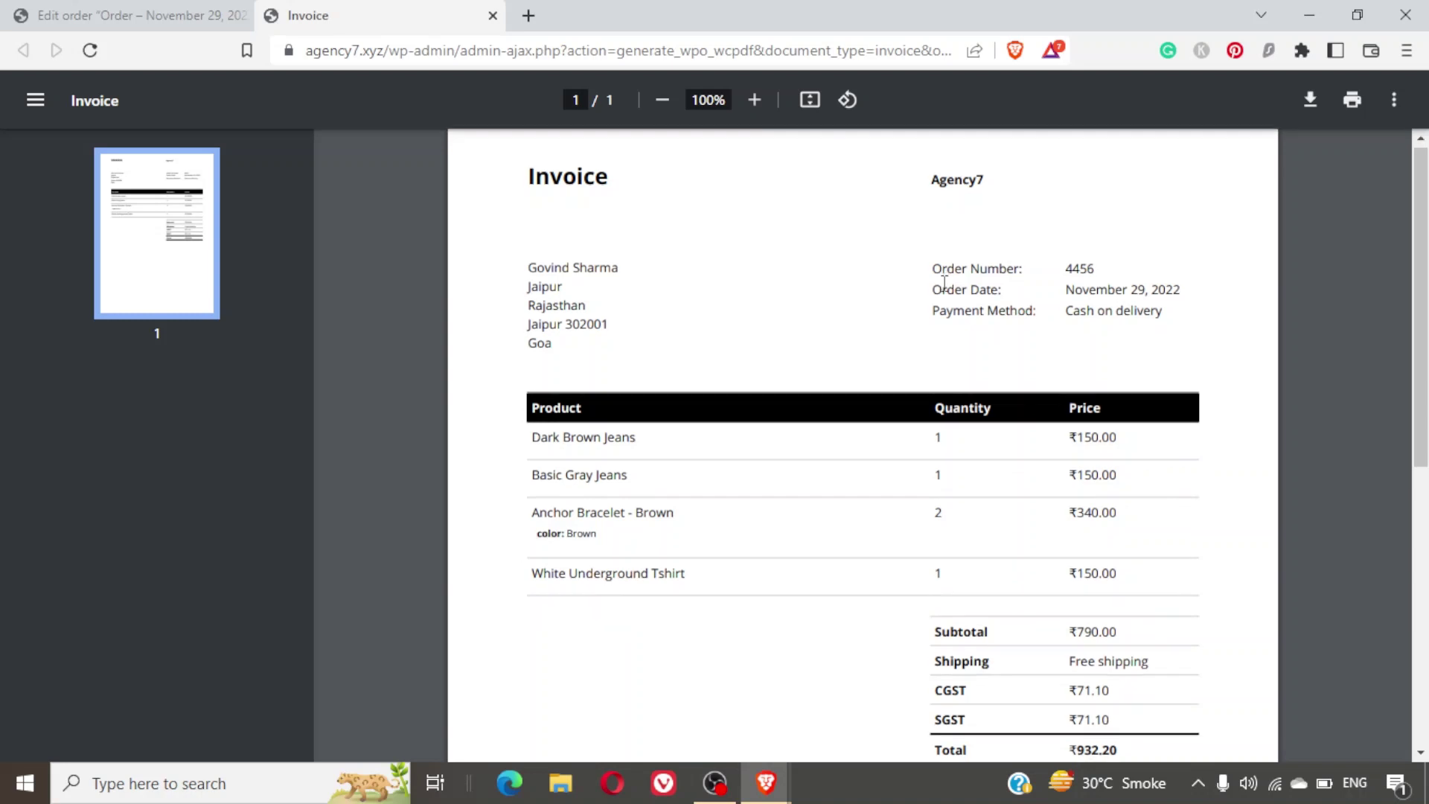
{"action": "scroll", "coordinate": [944, 282], "scroll_direction": "down", "scroll_amount": 7}
{"action": "scroll", "coordinate": [944, 283], "scroll_direction": "up", "scroll_amount": 7}
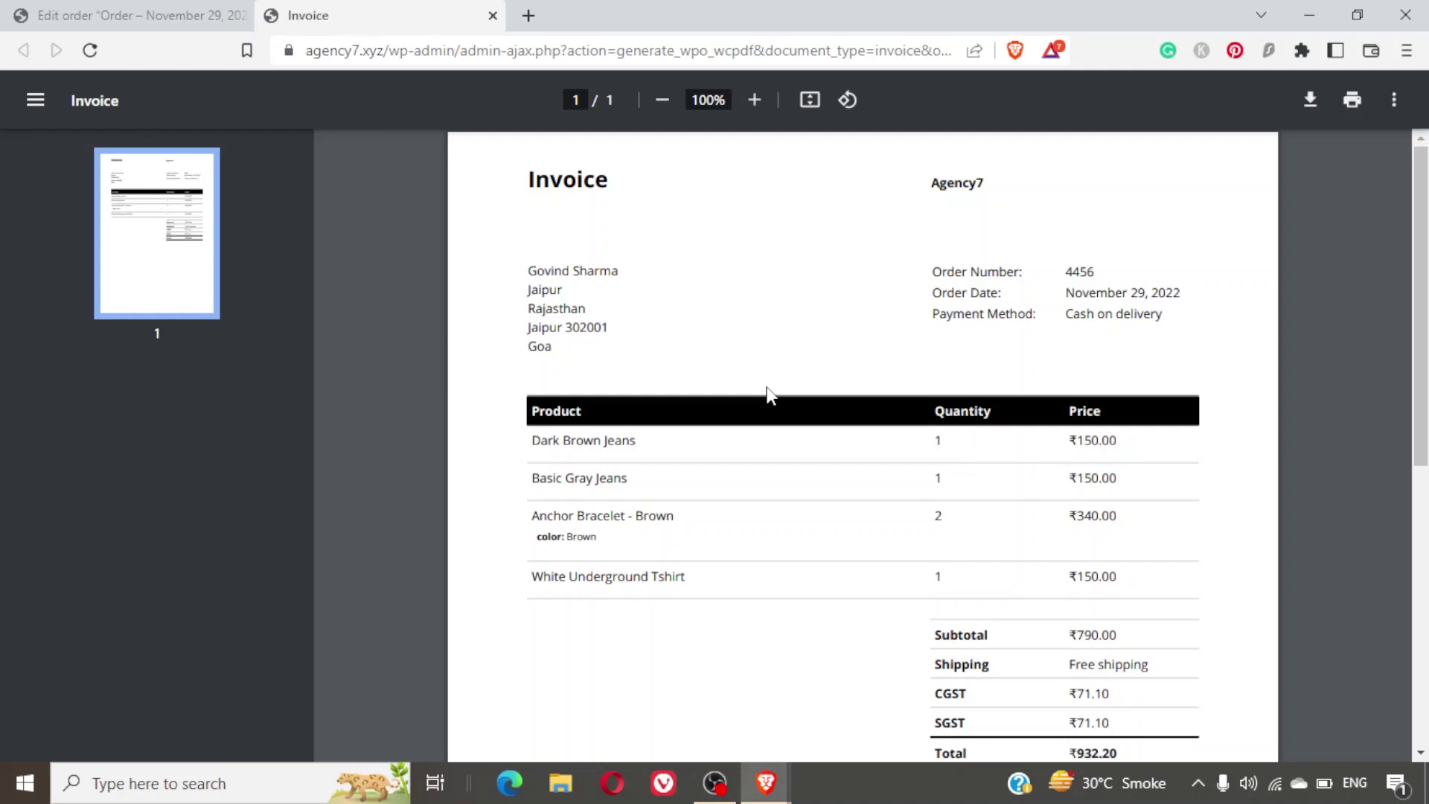
{"action": "key", "text": "ctrl+shift+Tab"}
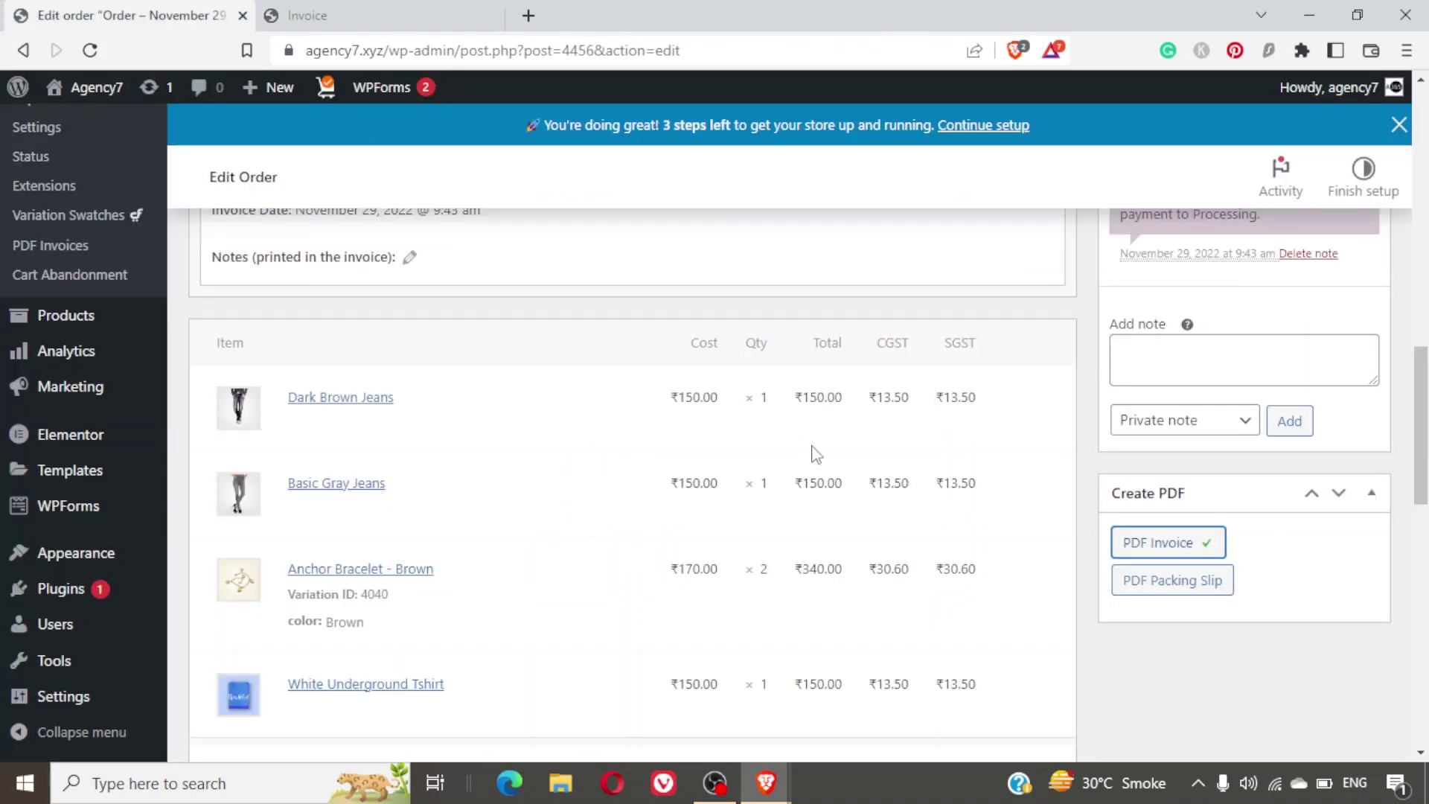
Delete the order's existing Invoice document from PDF document data and confirm the deletion.
{"action": "scroll", "coordinate": [815, 454], "scroll_direction": "up", "scroll_amount": 3}
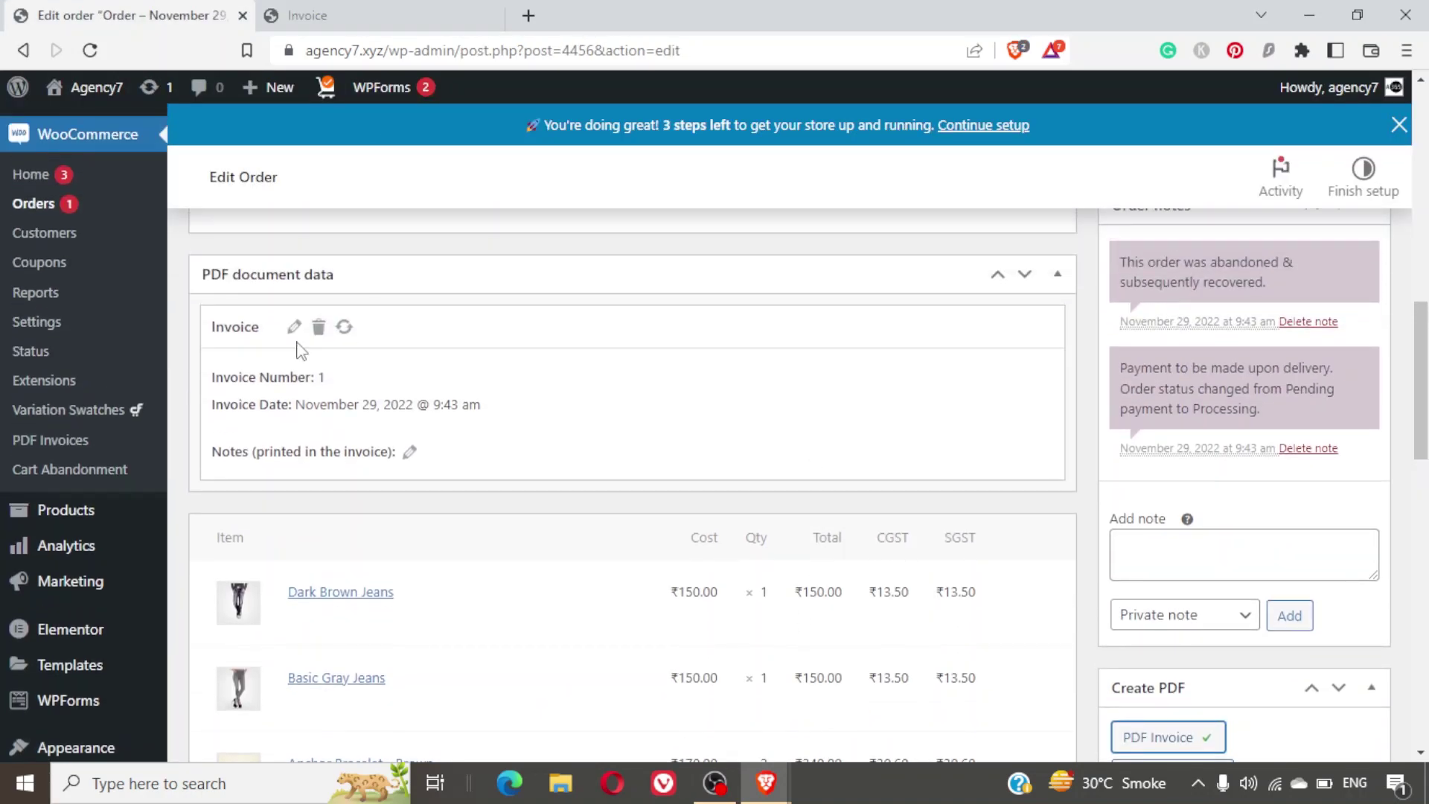
{"action": "left_click", "coordinate": [318, 333]}
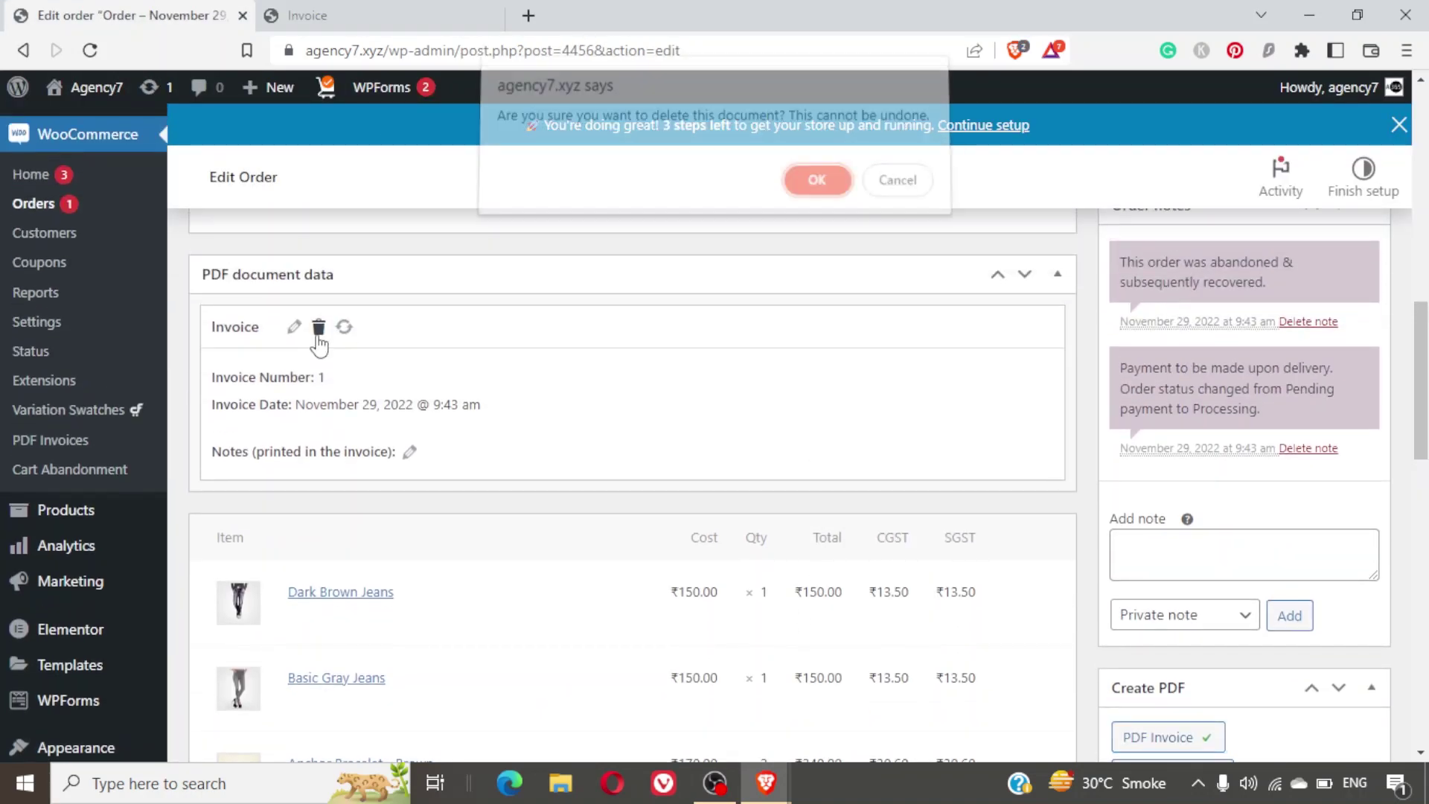
{"action": "left_click", "coordinate": [813, 189]}
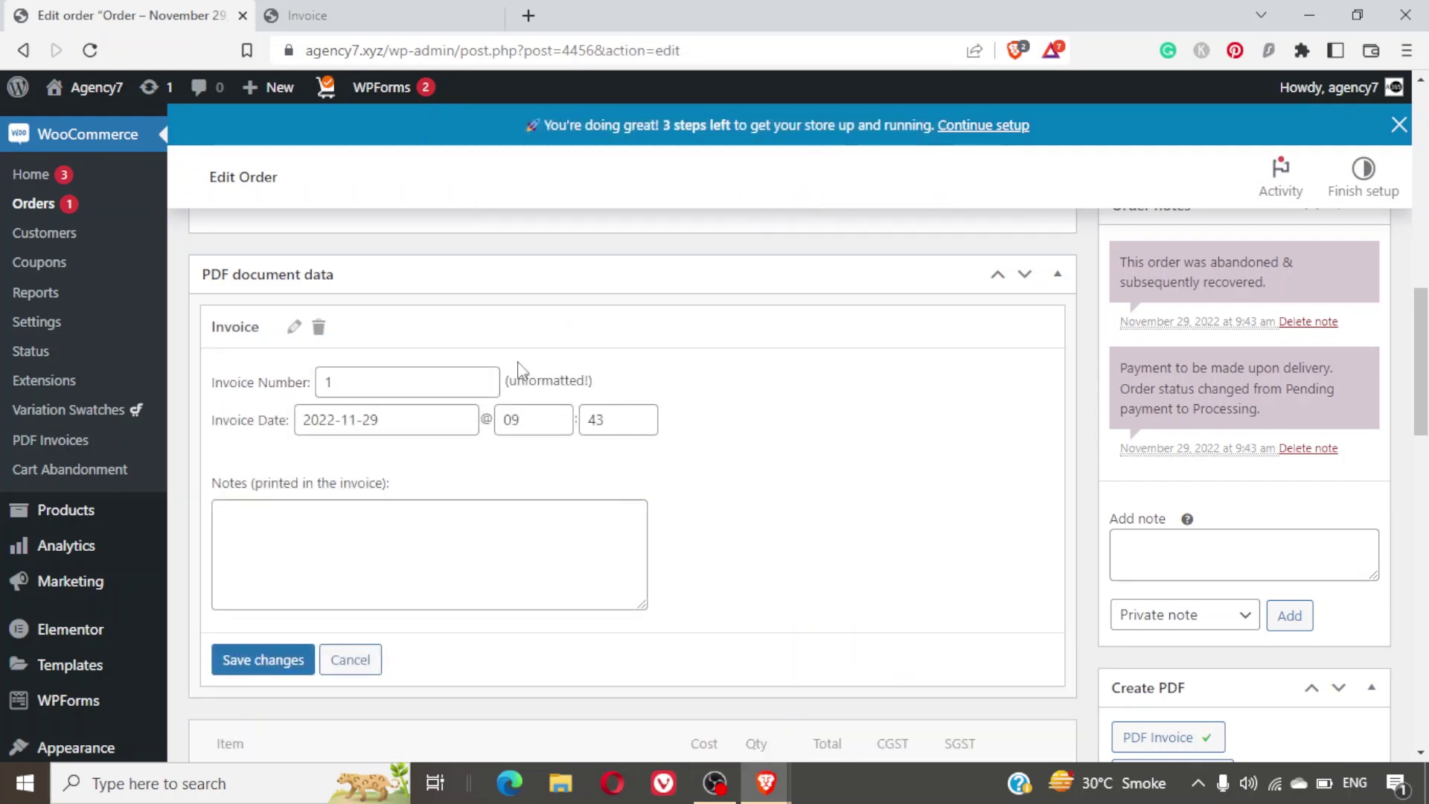
Create a fresh PDF Invoice from the Create PDF box, now headed DNK Stores.
{"action": "scroll", "coordinate": [909, 479], "scroll_direction": "down", "scroll_amount": 3}
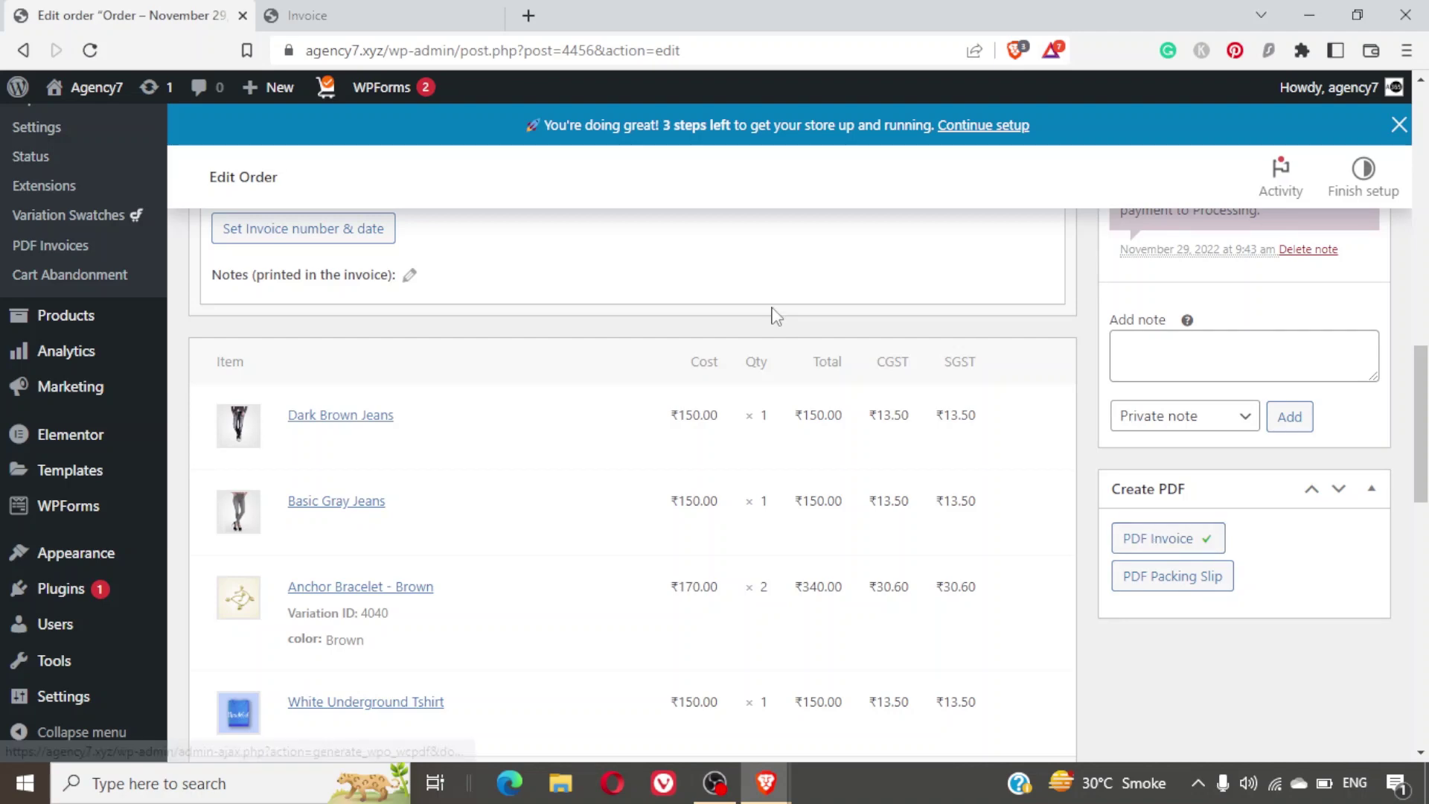
{"action": "scroll", "coordinate": [774, 316], "scroll_direction": "up", "scroll_amount": 3}
{"action": "scroll", "coordinate": [774, 317], "scroll_direction": "up", "scroll_amount": 1}
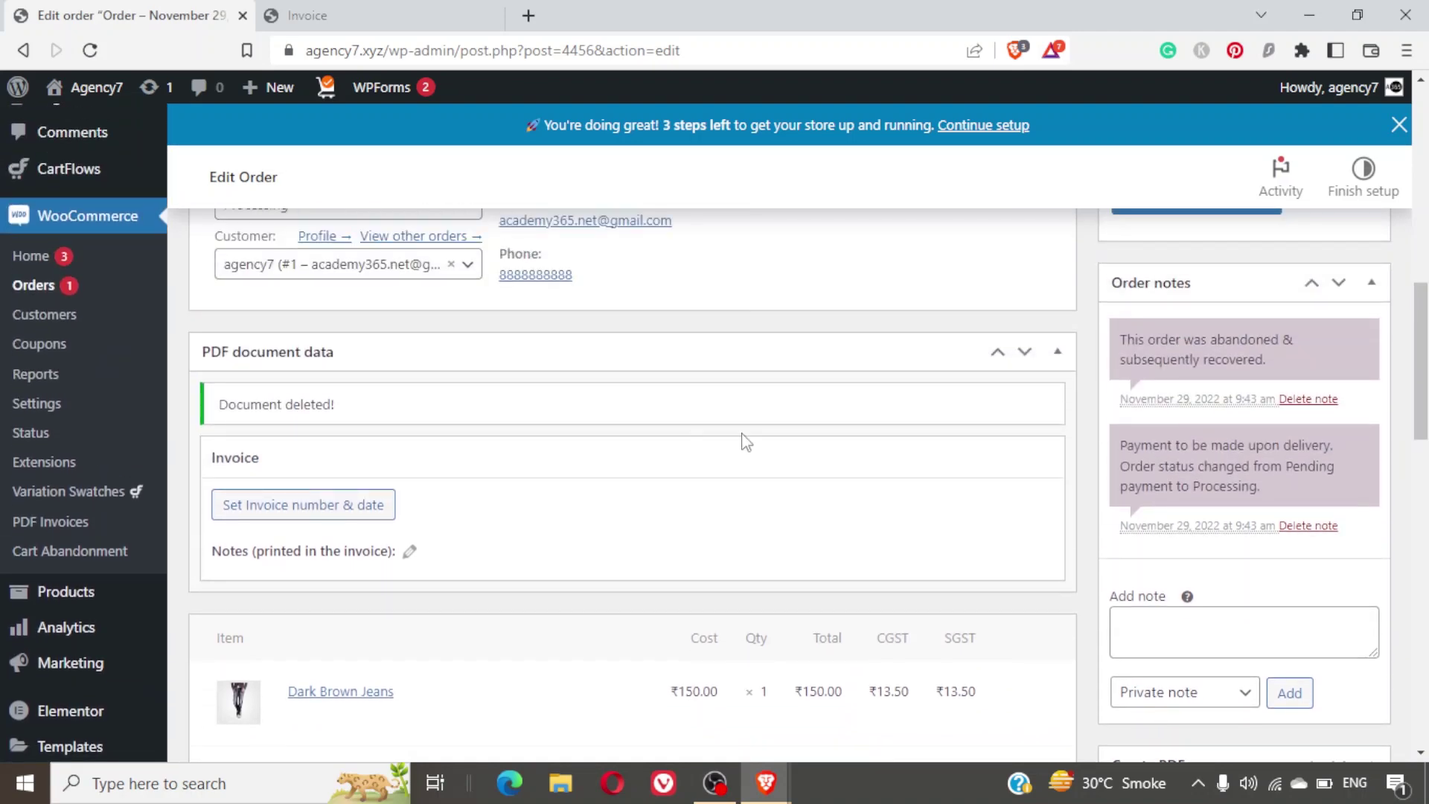
{"action": "scroll", "coordinate": [1187, 447], "scroll_direction": "down", "scroll_amount": 9}
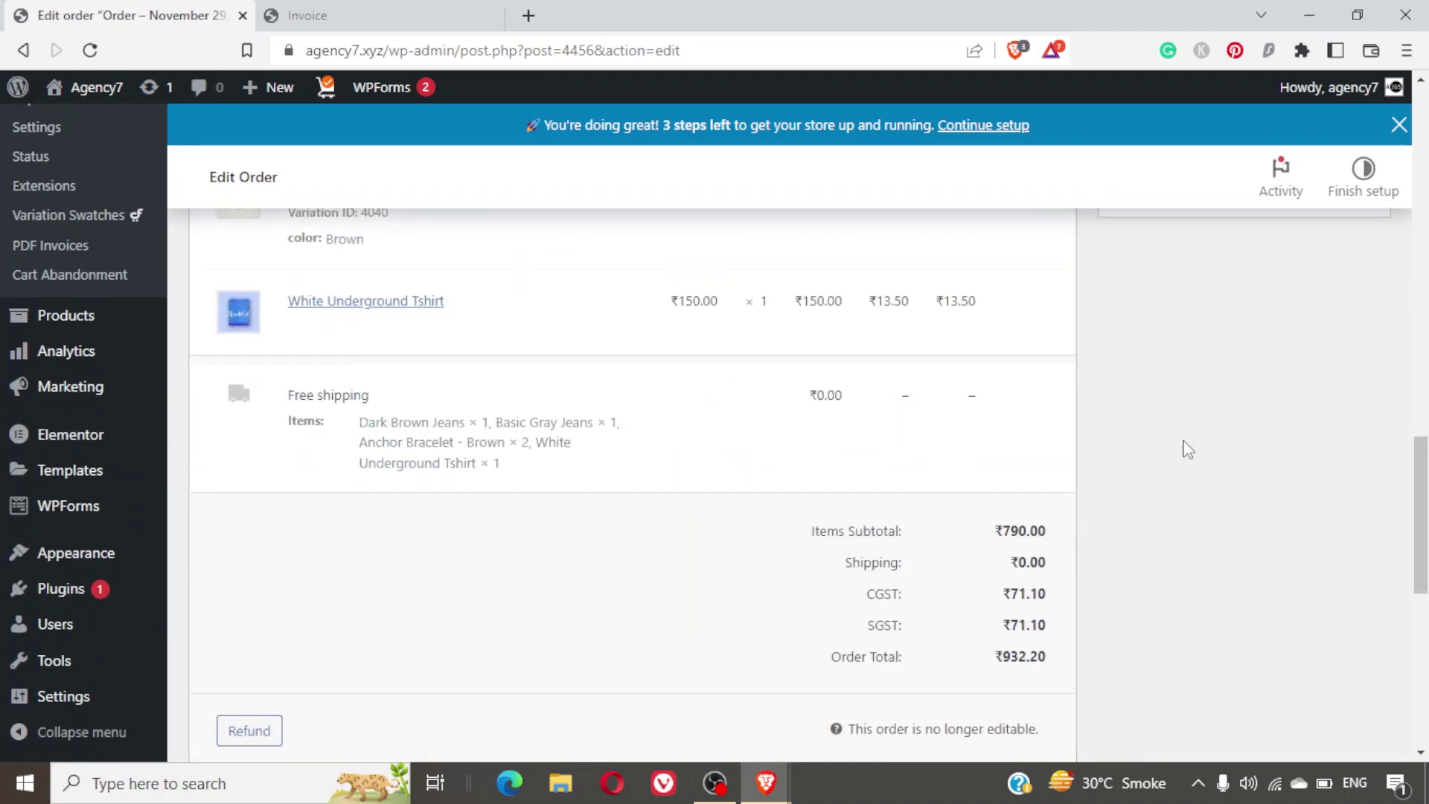
{"action": "scroll", "coordinate": [1187, 447], "scroll_direction": "up", "scroll_amount": 5}
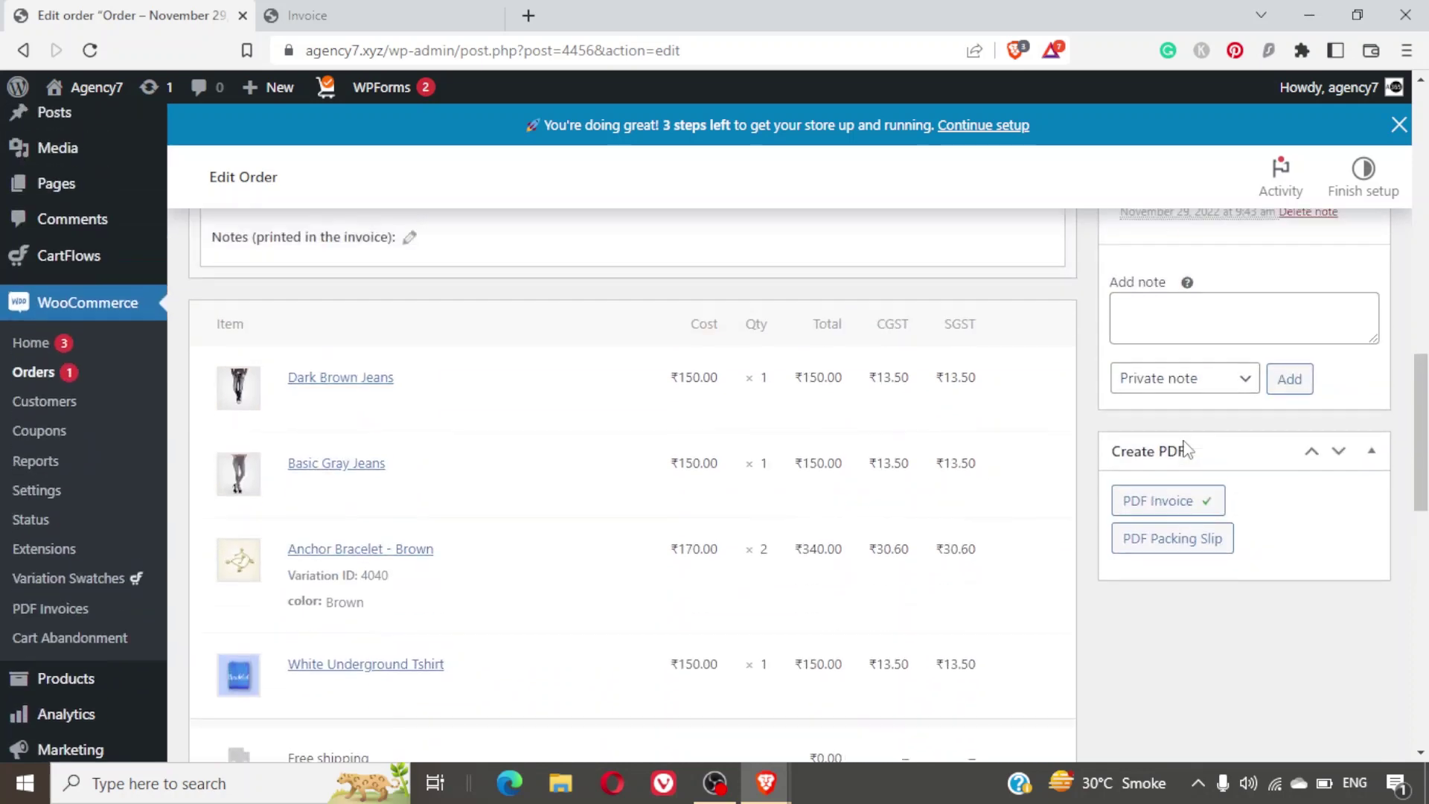
{"action": "left_click", "coordinate": [1167, 506]}
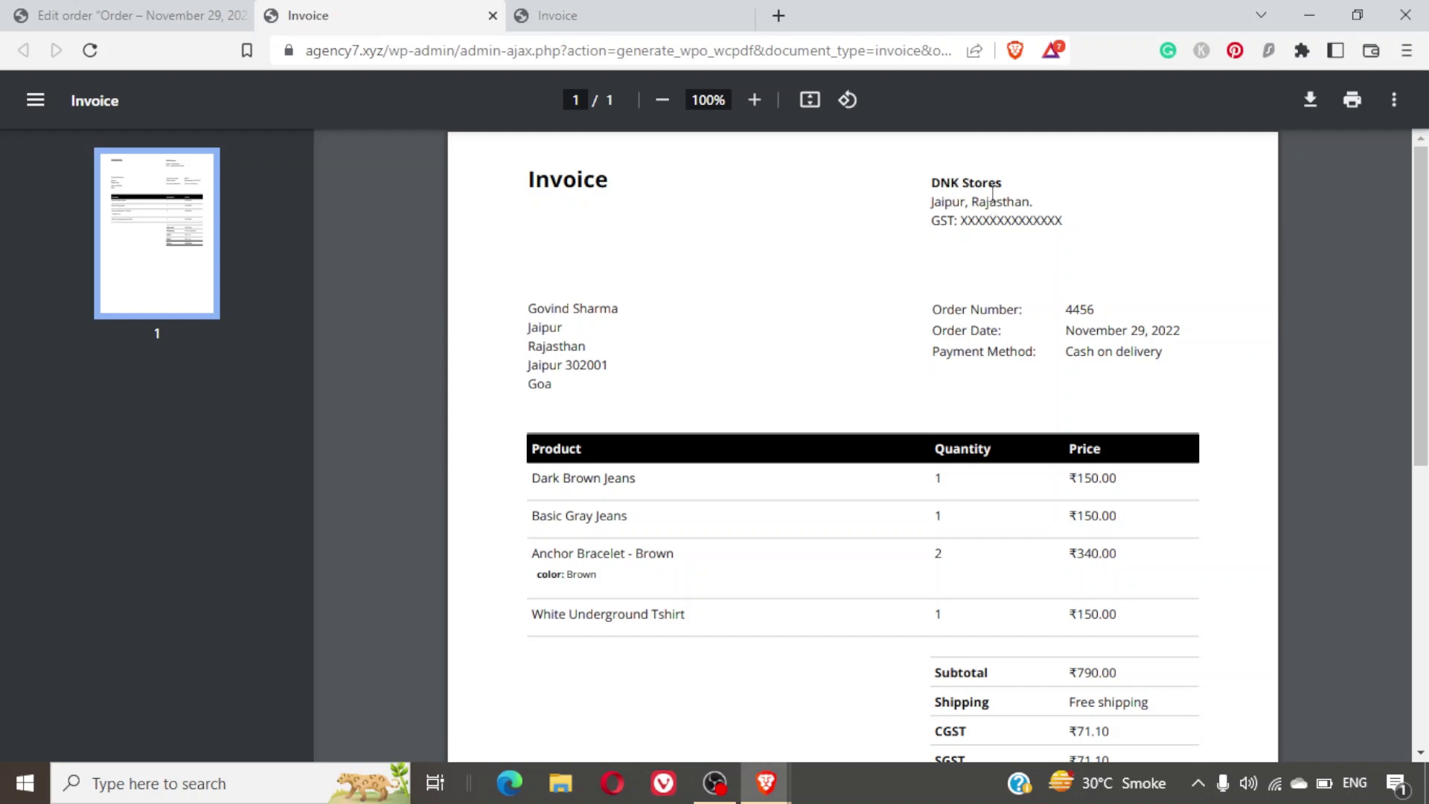
Review the regenerated invoice's four products and ₹71.10 CGST, then return to the Edit order tab.
{"action": "scroll", "coordinate": [973, 290], "scroll_direction": "down", "scroll_amount": 7}
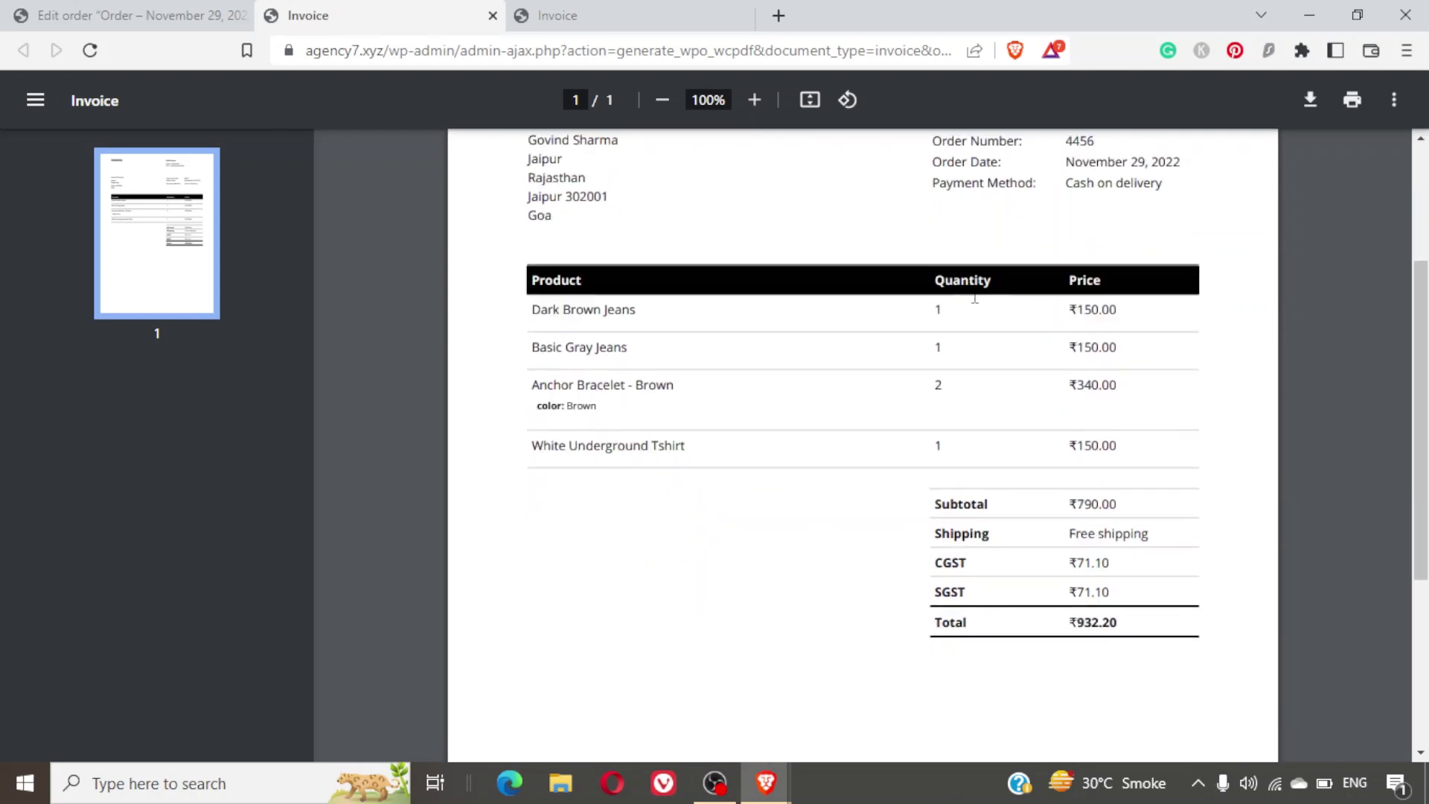
{"action": "scroll", "coordinate": [974, 295], "scroll_direction": "up", "scroll_amount": 7}
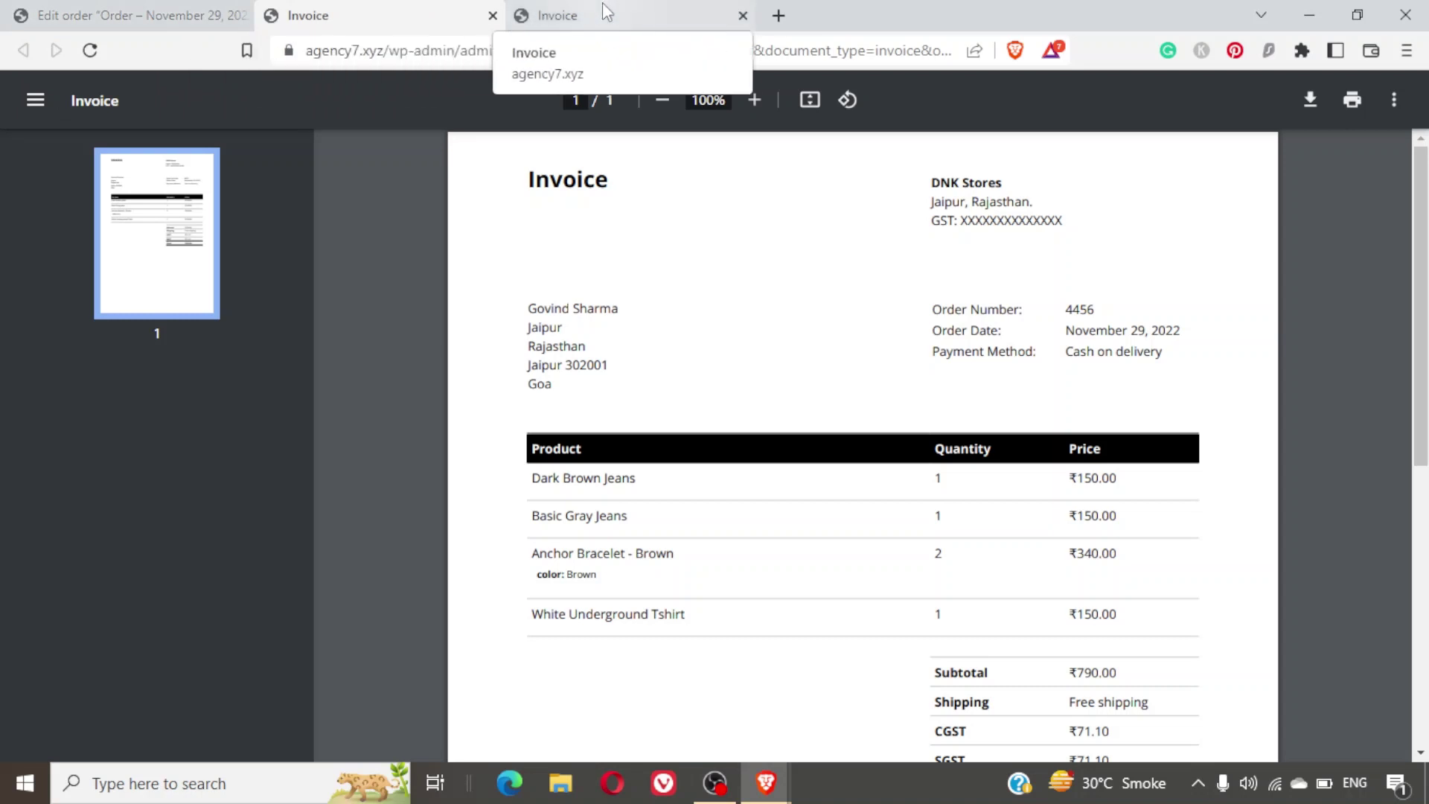
{"action": "left_click", "coordinate": [178, 10]}
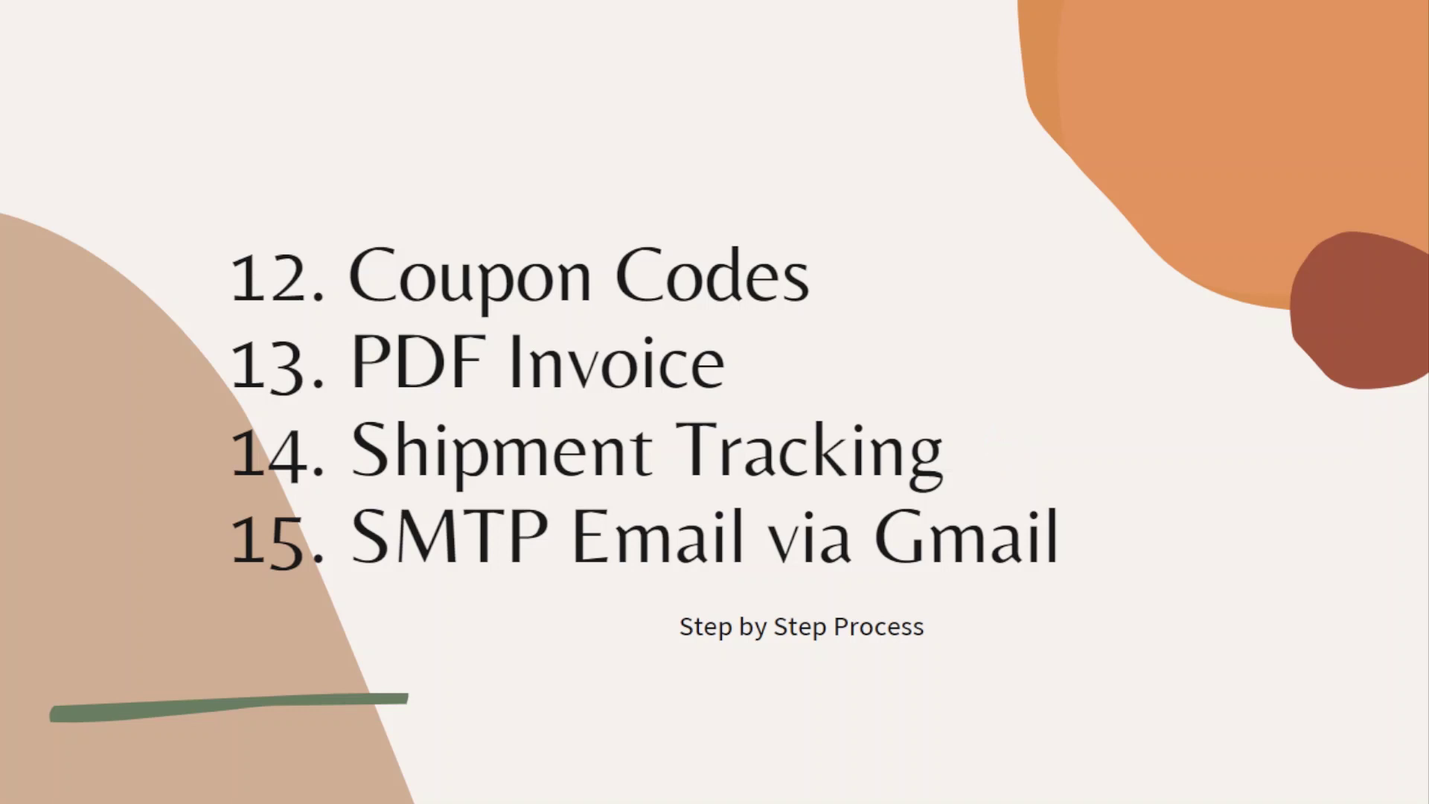
Display the agenda slide for topics 12–15, from Coupon Codes to SMTP Email via Gmail.
{"action": "left_click", "coordinate": [940, 420]}
Leave the slideshow, glance at the plugins list, and return to order 4456's Shipment Tracking panel.
{"action": "left_click", "coordinate": [920, 402]}
{"action": "key", "text": "alt+Tab"}
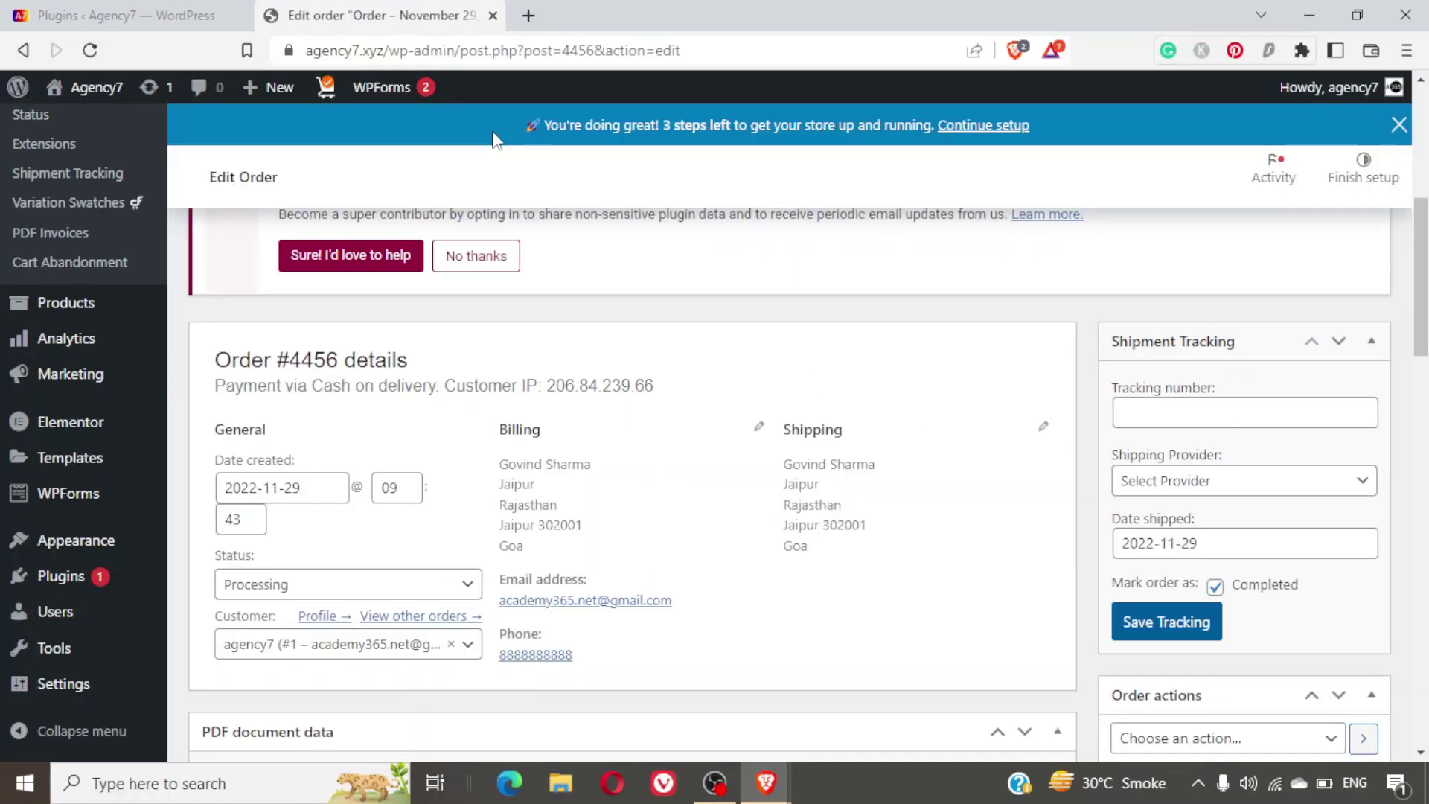
{"action": "left_click", "coordinate": [108, 13]}
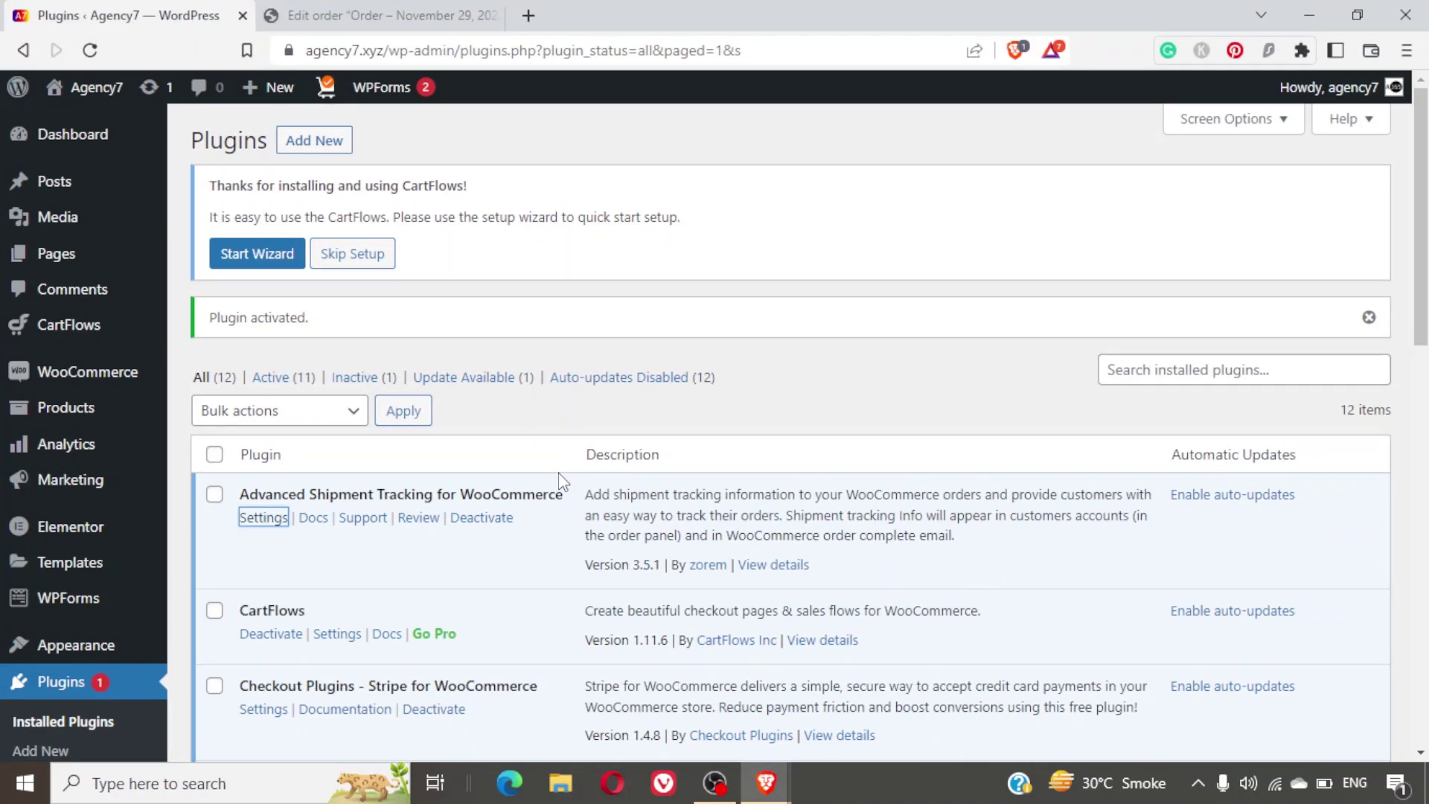
{"action": "left_click", "coordinate": [400, 10]}
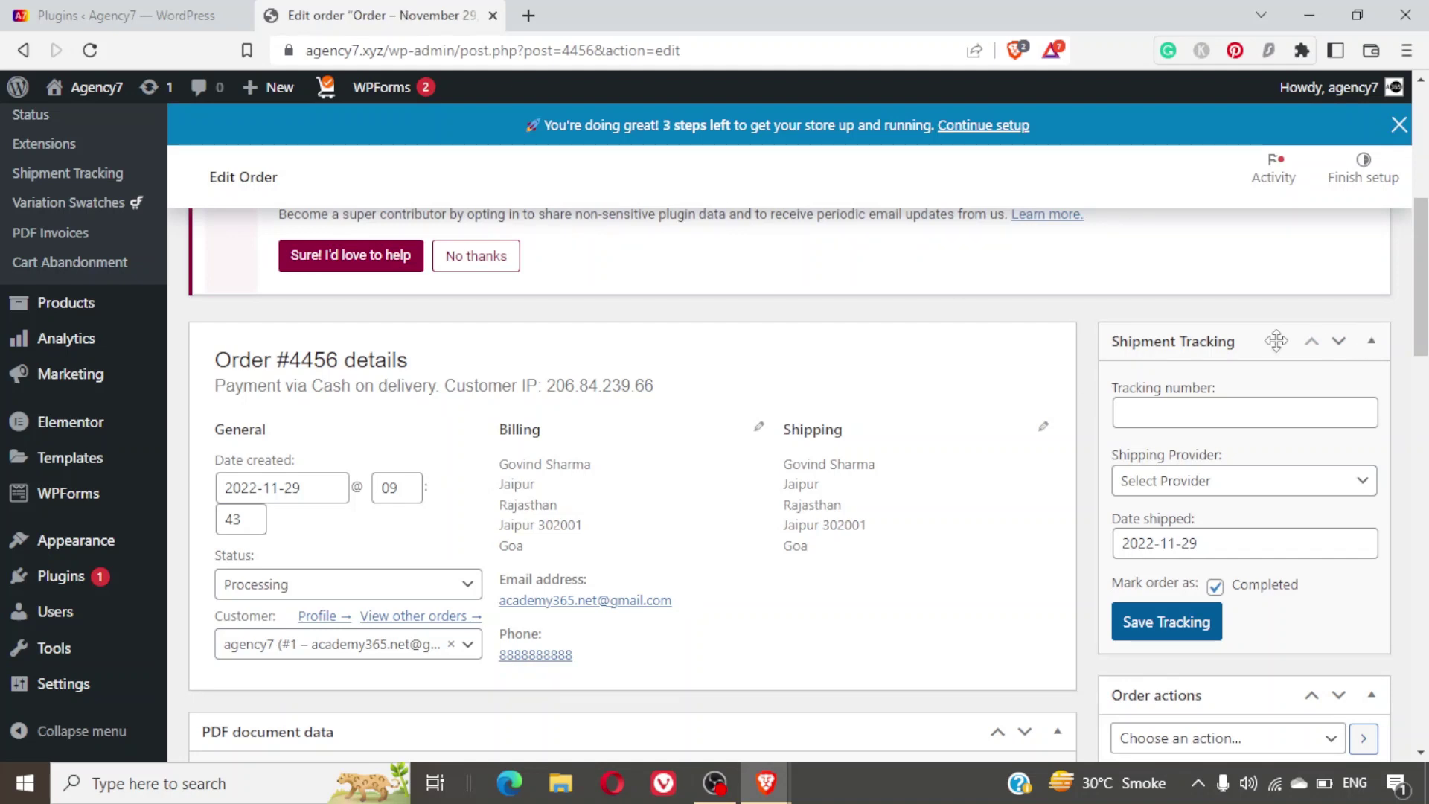
{"action": "left_click", "coordinate": [1276, 341]}
{"action": "left_click", "coordinate": [1372, 341]}
Reload the order 4456 edit page and scroll to the Shipment Tracking panel.
{"action": "left_click", "coordinate": [90, 51]}
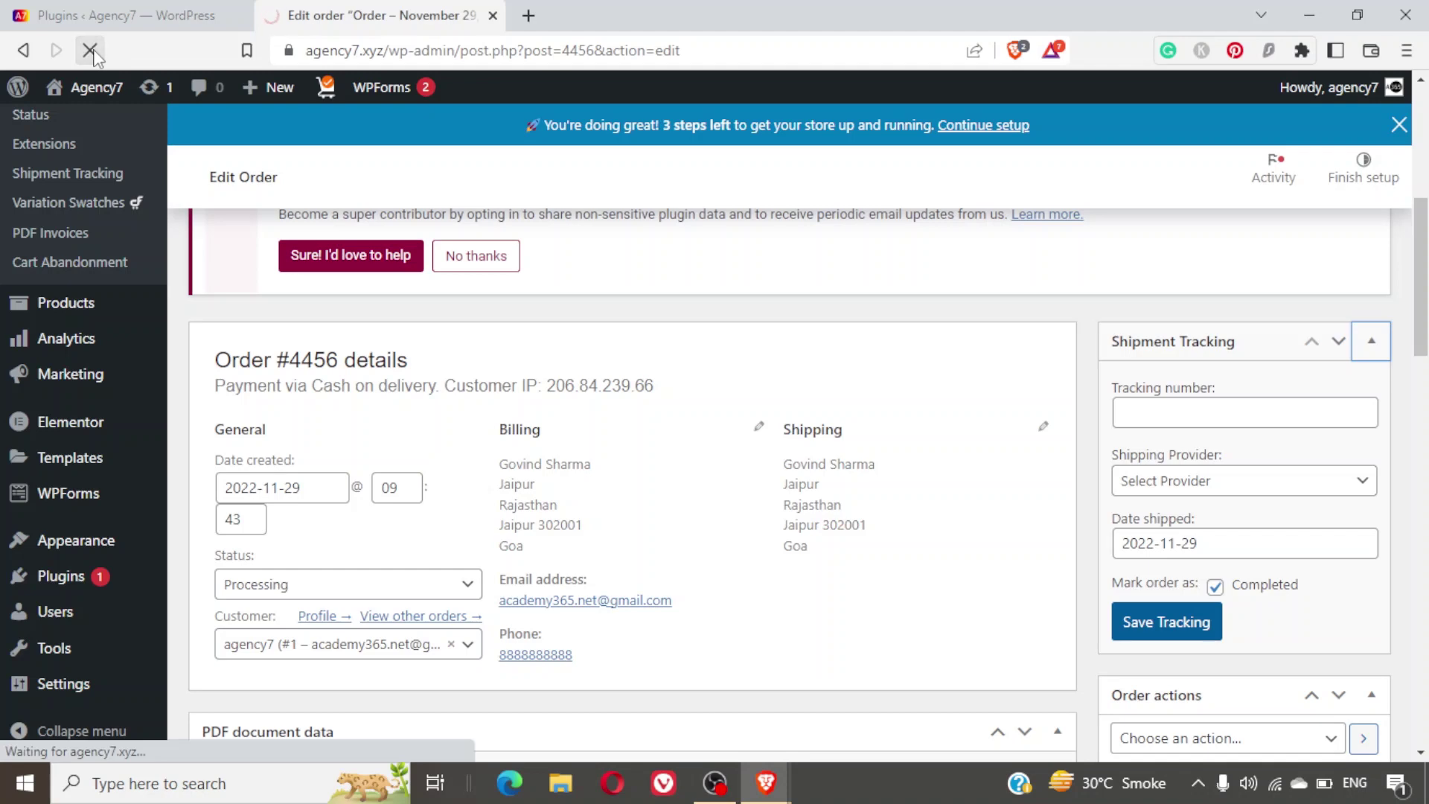
{"action": "scroll", "coordinate": [657, 239], "scroll_direction": "down", "scroll_amount": 7}
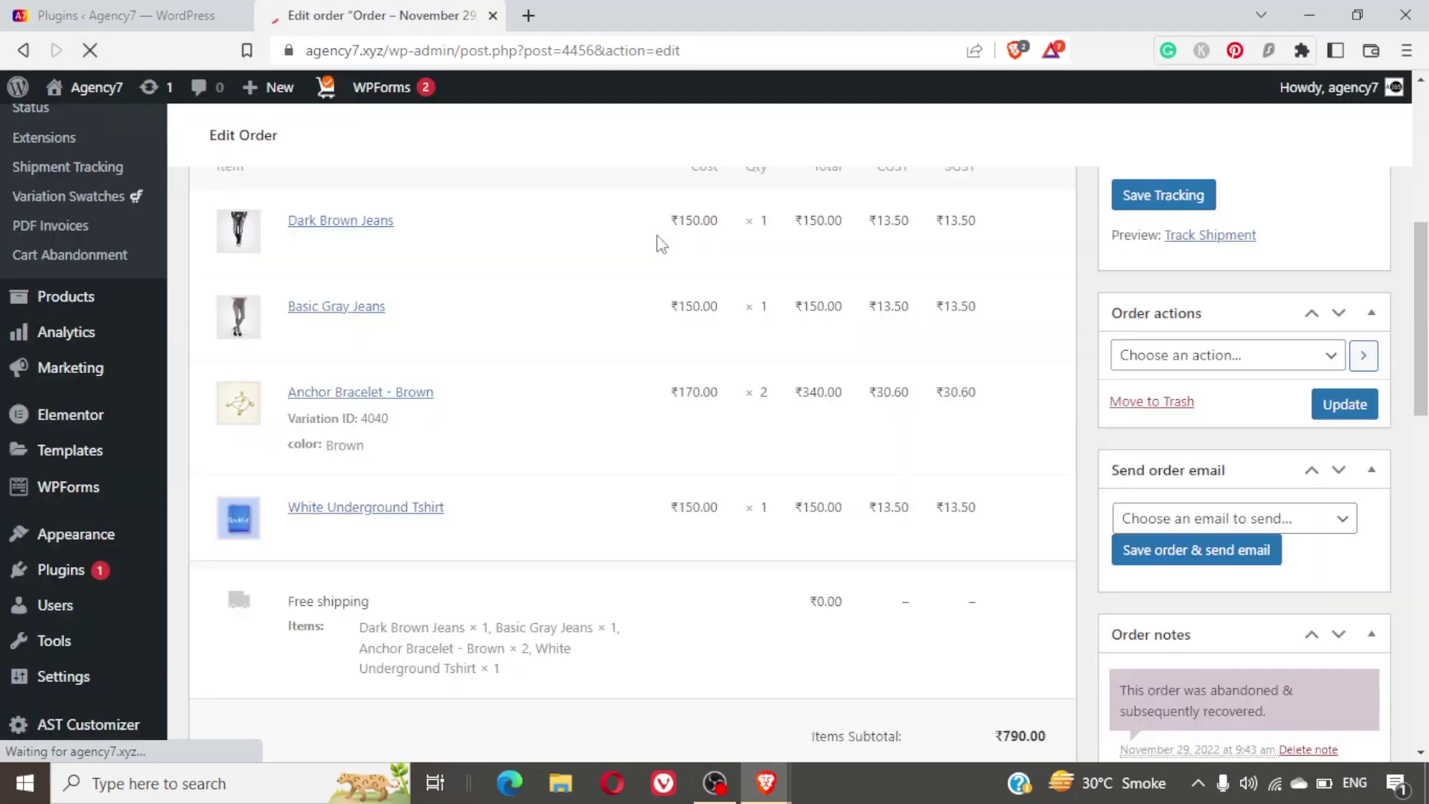
{"action": "scroll", "coordinate": [1262, 497], "scroll_direction": "up", "scroll_amount": 10}
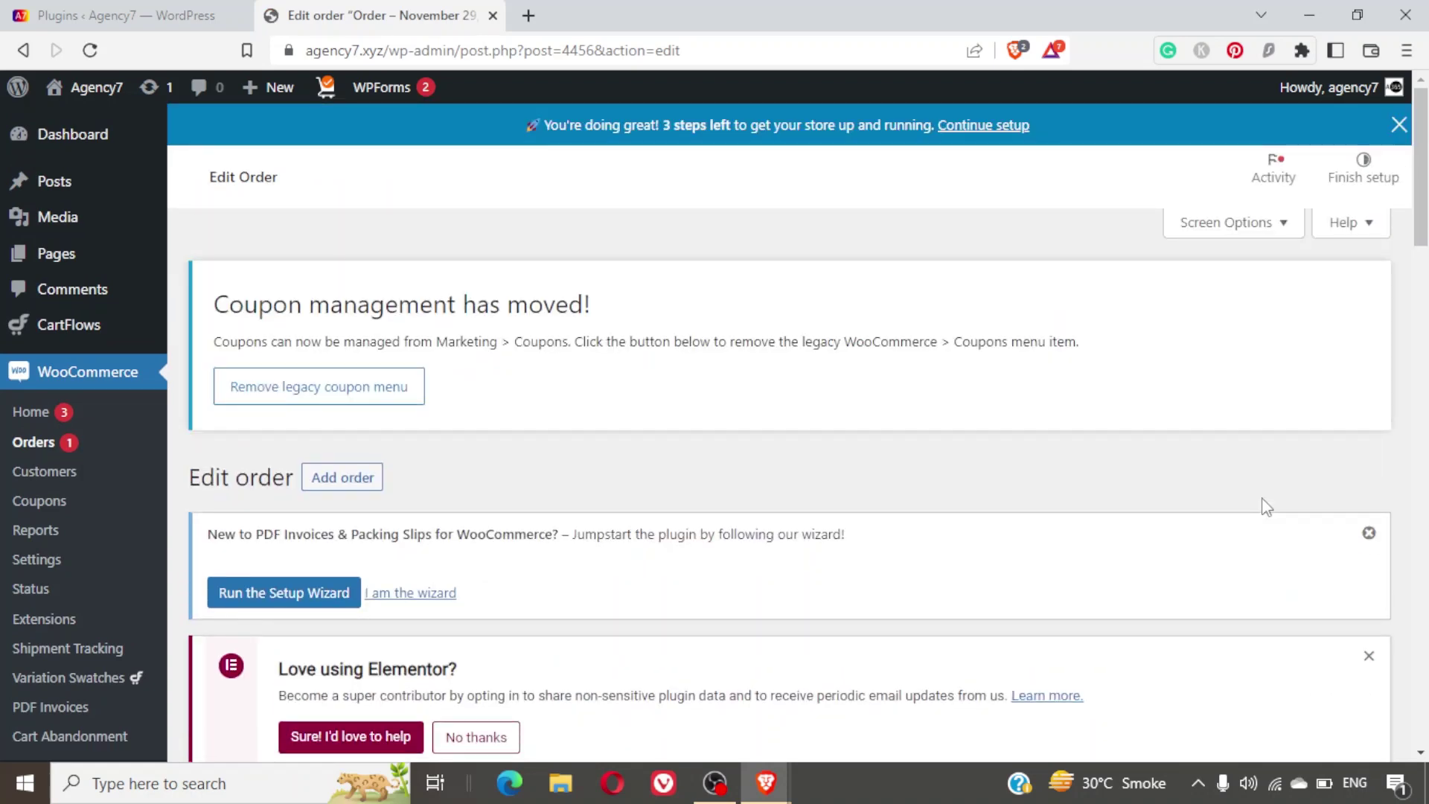
{"action": "scroll", "coordinate": [1267, 507], "scroll_direction": "down", "scroll_amount": 3}
{"action": "scroll", "coordinate": [1267, 508], "scroll_direction": "down", "scroll_amount": 3}
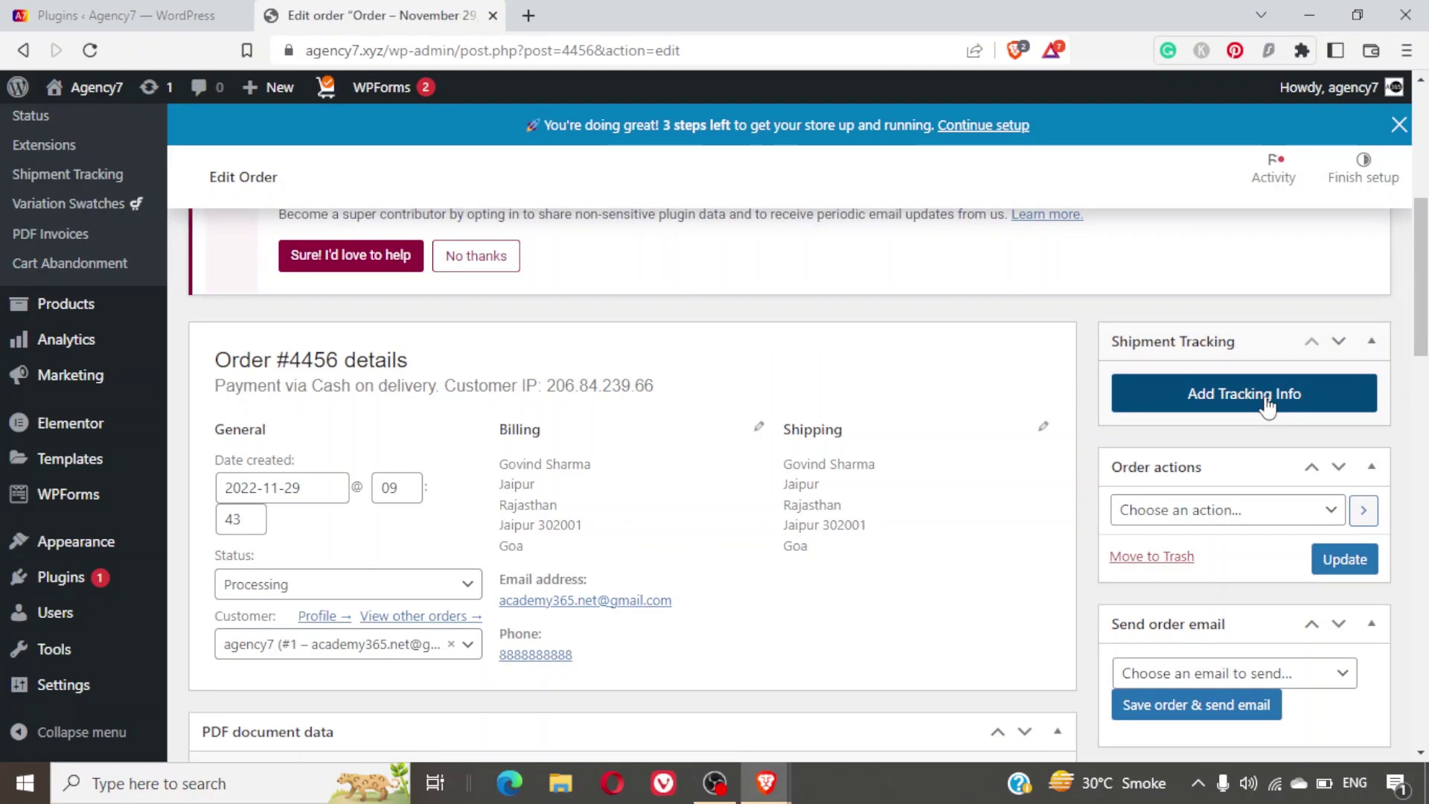
Open the Add Tracking Info form, browse the Shipping Provider list, then go to Plugins.
{"action": "left_click", "coordinate": [1267, 395]}
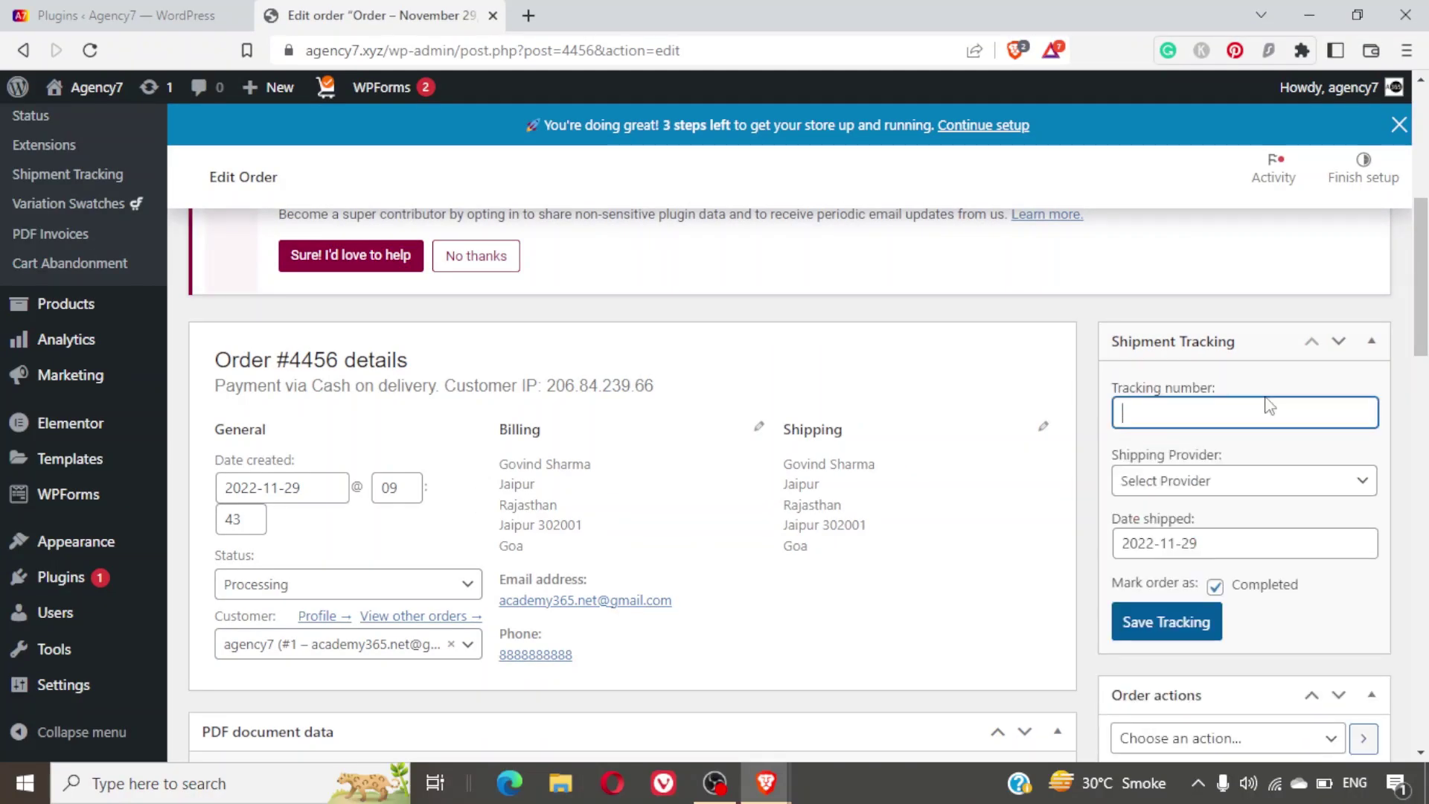
{"action": "left_click", "coordinate": [1247, 491]}
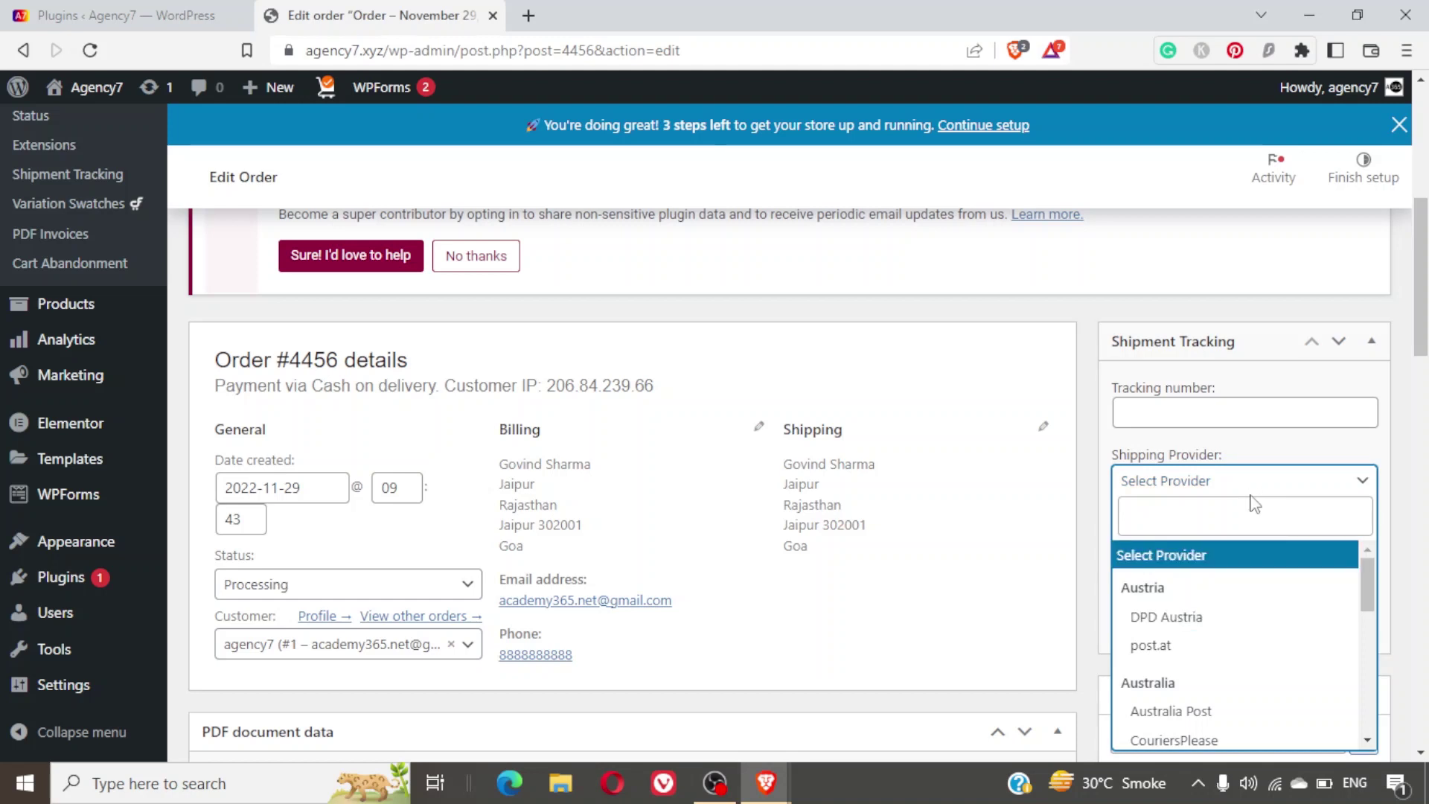
{"action": "left_click", "coordinate": [1368, 484]}
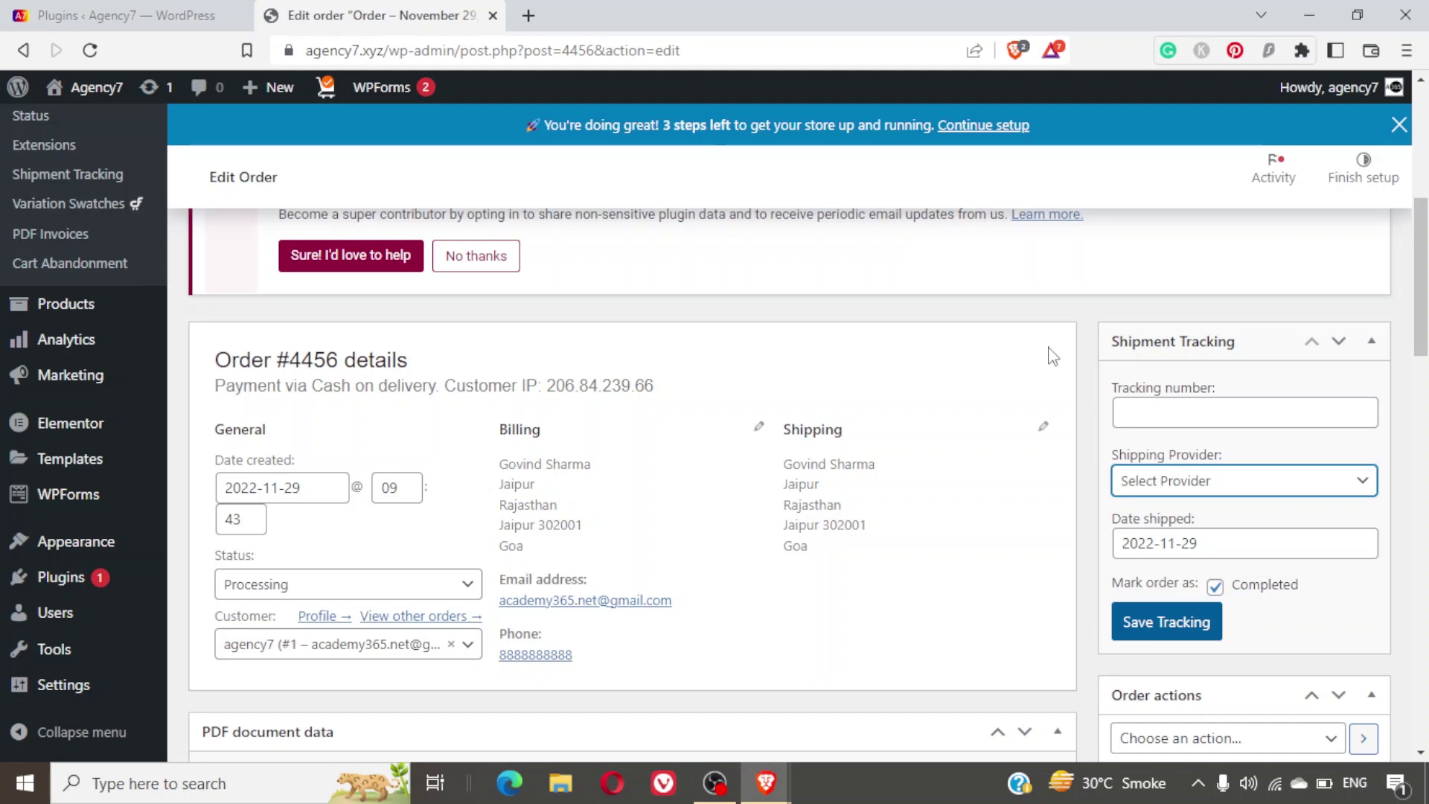
{"action": "left_click", "coordinate": [1249, 485]}
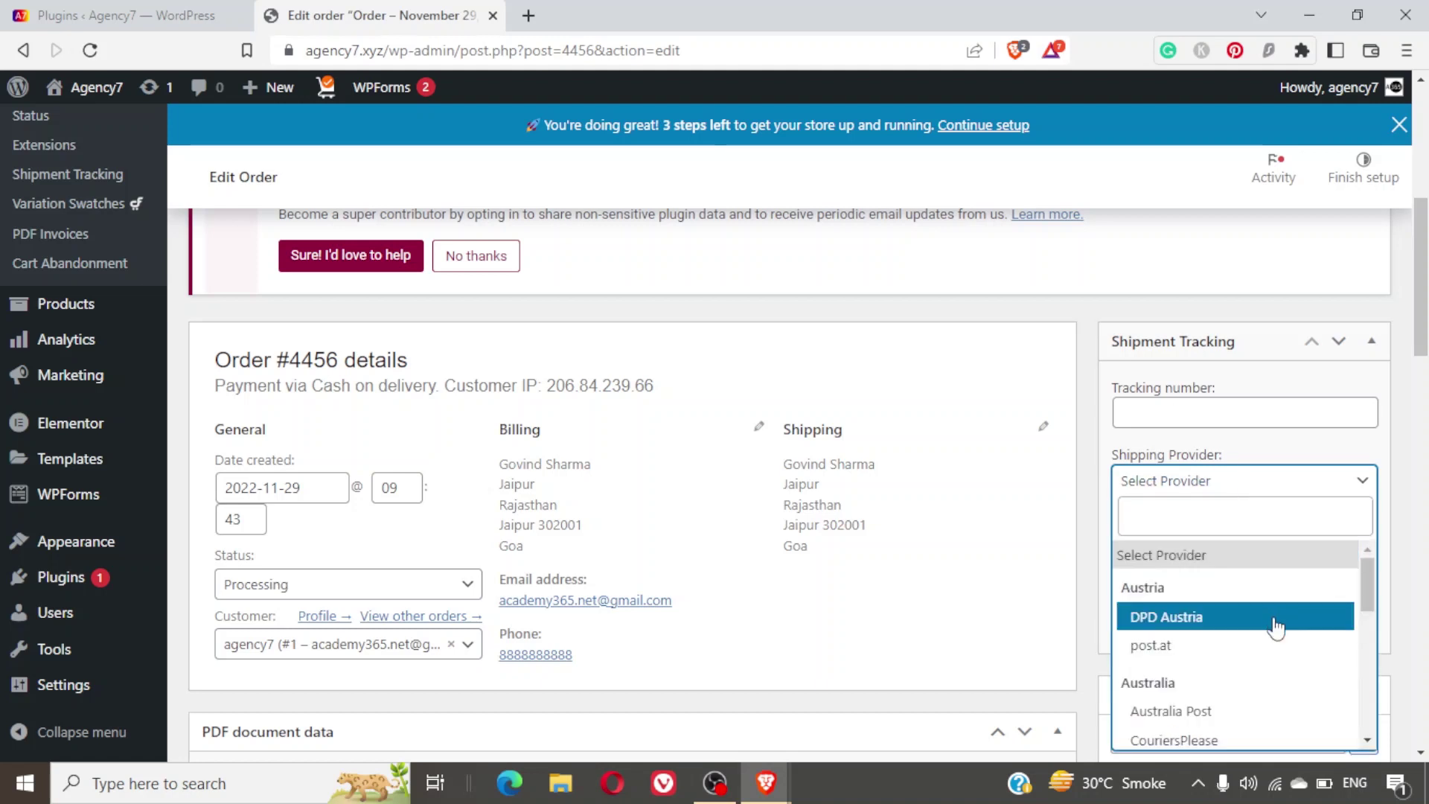
{"action": "scroll", "coordinate": [1289, 618], "scroll_direction": "down", "scroll_amount": 1}
{"action": "scroll", "coordinate": [1290, 620], "scroll_direction": "down", "scroll_amount": 1}
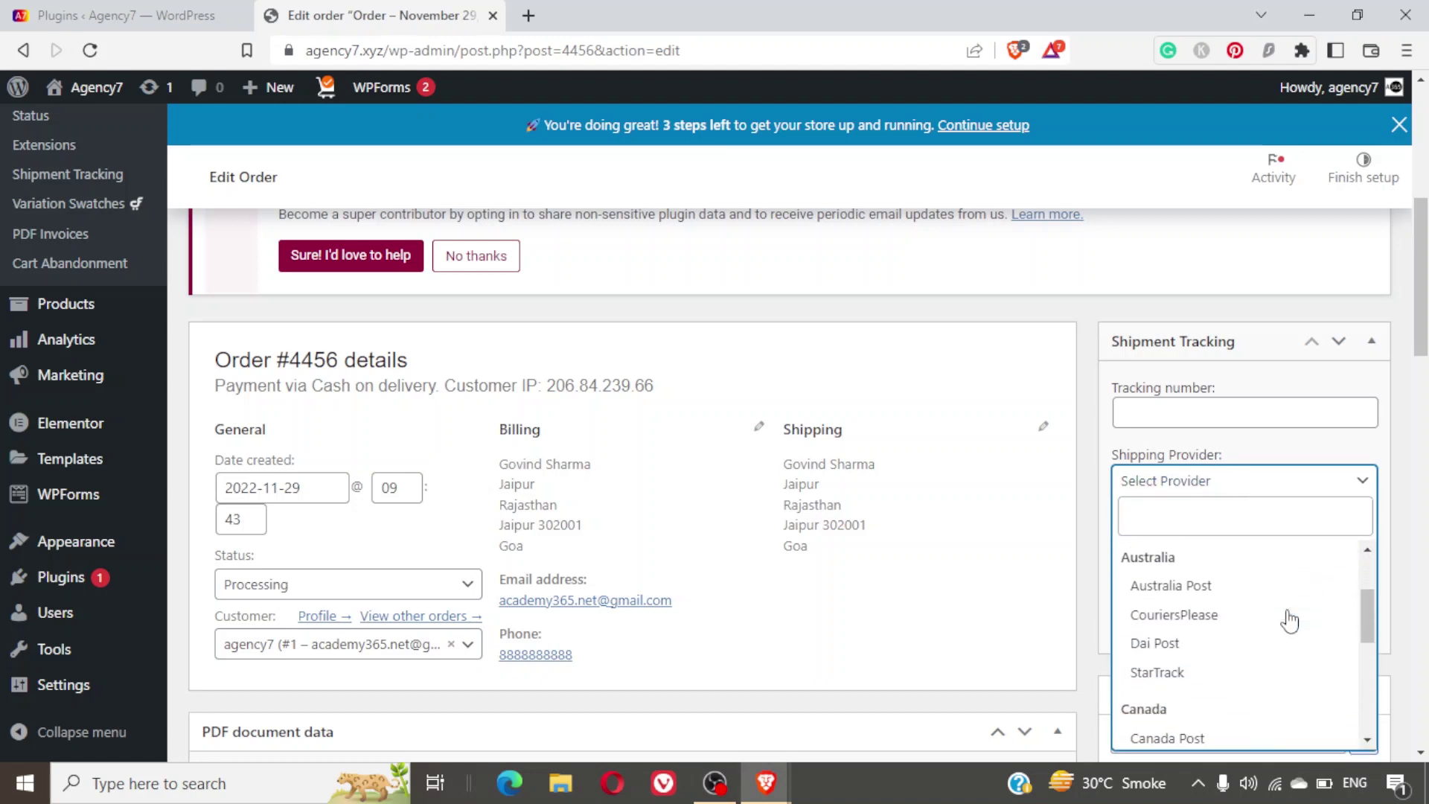
{"action": "scroll", "coordinate": [1291, 620], "scroll_direction": "up", "scroll_amount": 2}
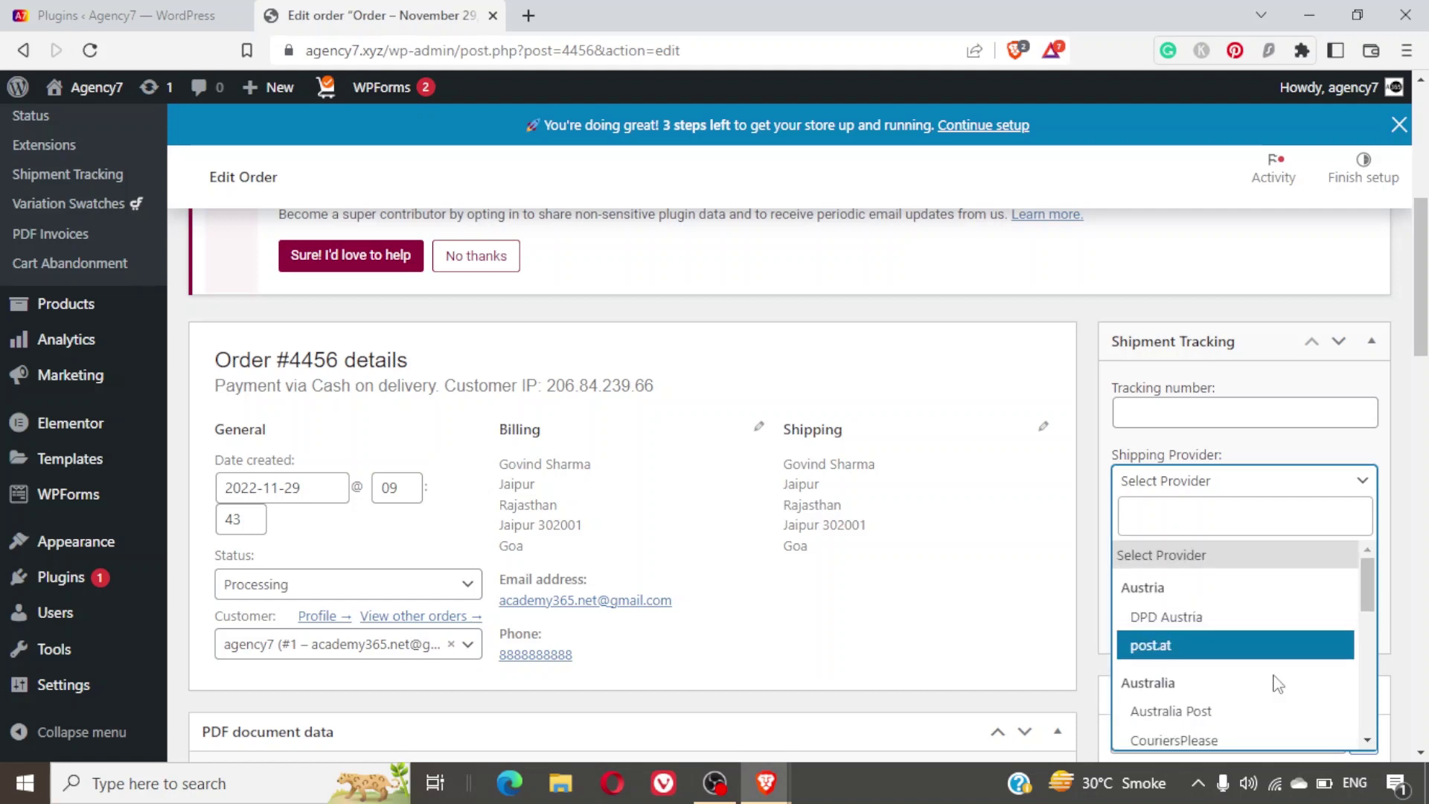
{"action": "scroll", "coordinate": [1278, 684], "scroll_direction": "down", "scroll_amount": 3}
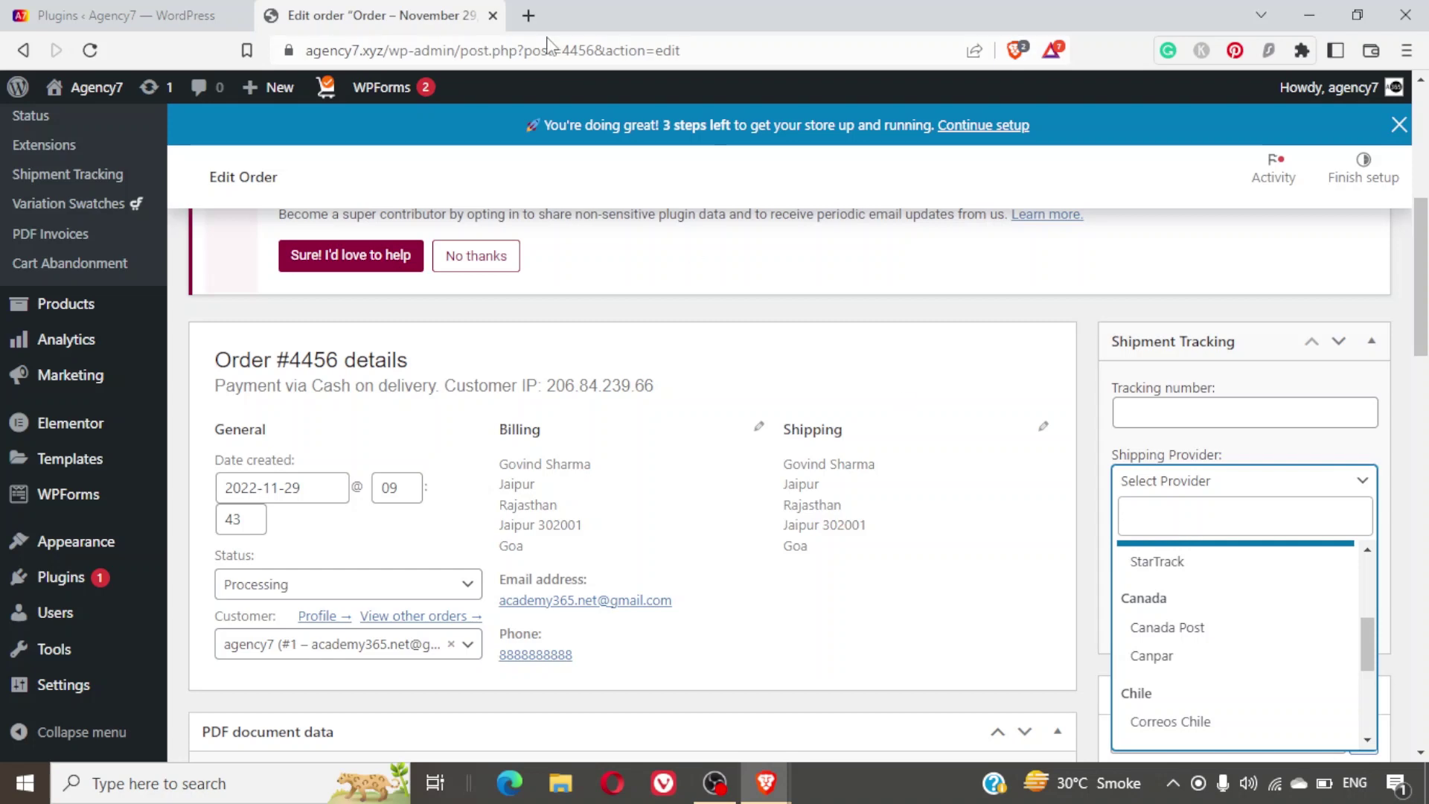
{"action": "left_click", "coordinate": [186, 9]}
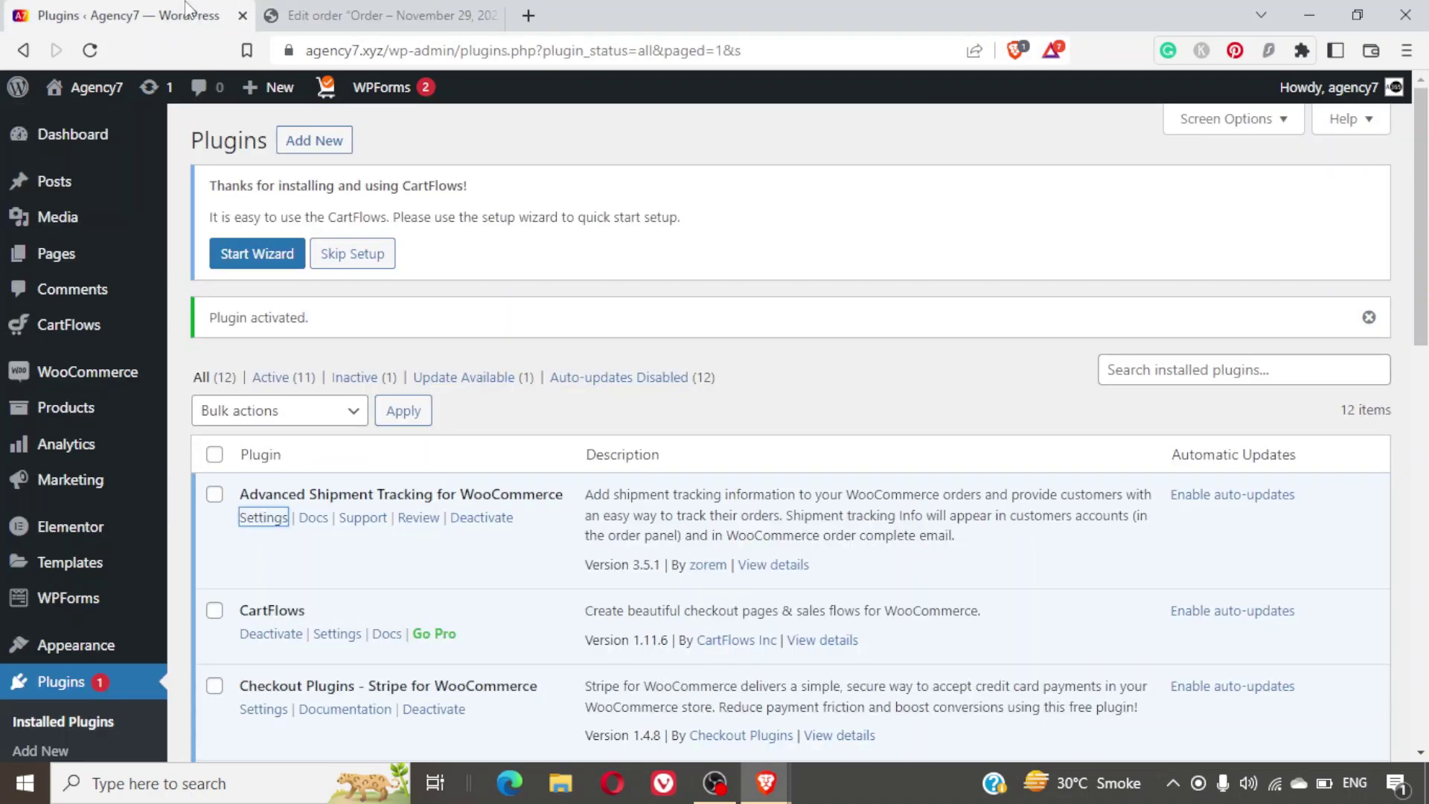
Open the Advanced Shipment Tracking settings in a new browser tab and switch to it.
{"action": "right_click", "coordinate": [259, 527]}
{"action": "left_click", "coordinate": [299, 536]}
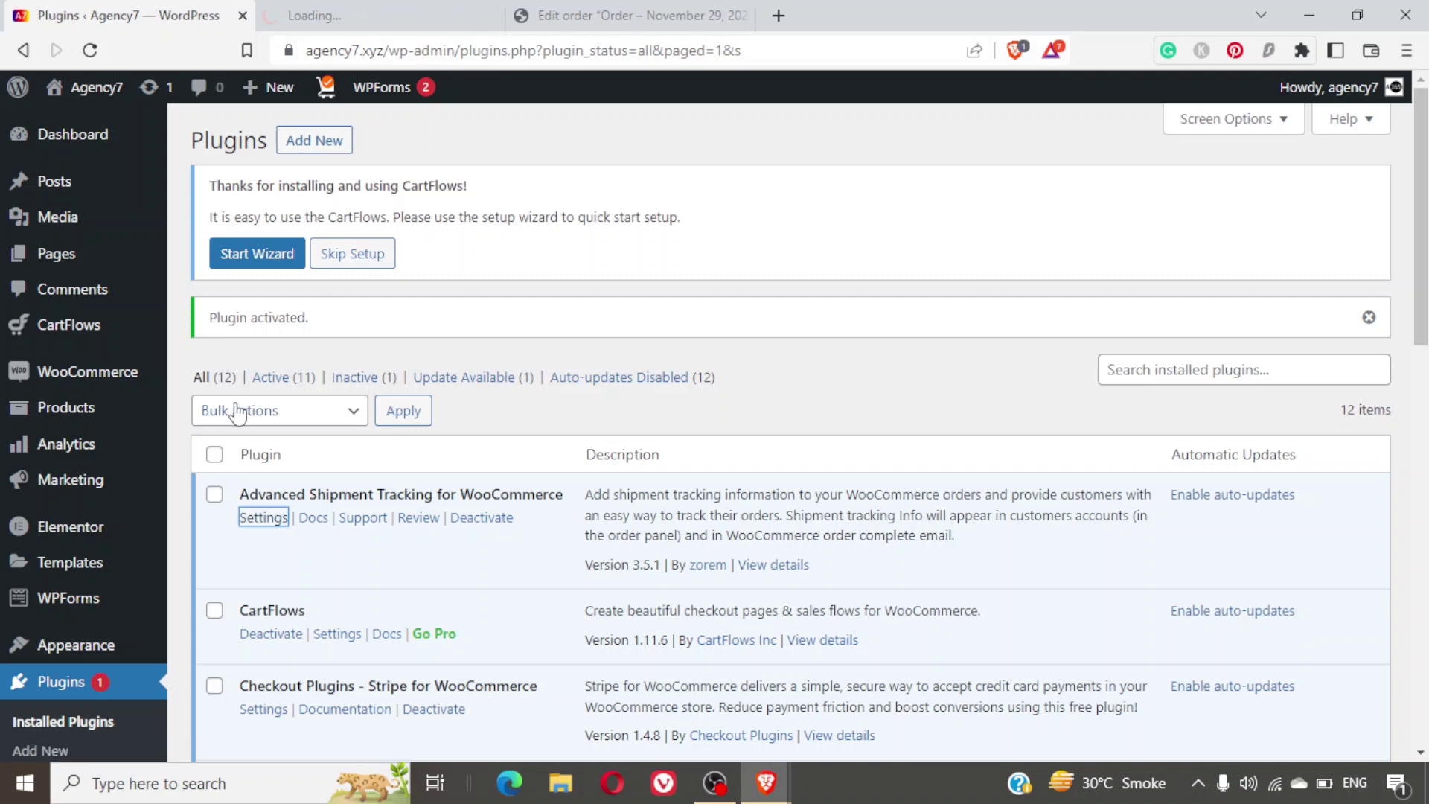
{"action": "mouse_move", "coordinate": [128, 387]}
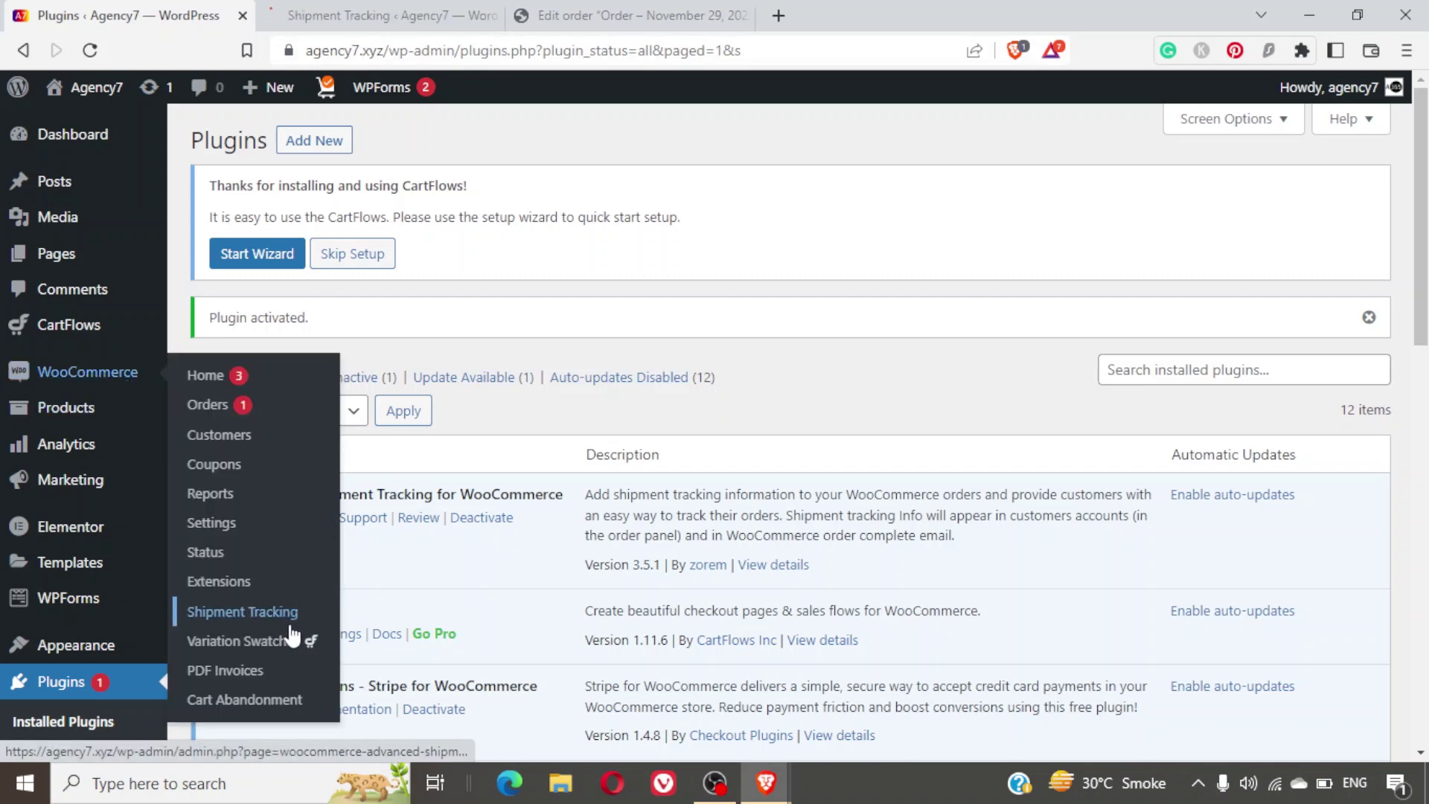
{"action": "key", "text": "ctrl+2"}
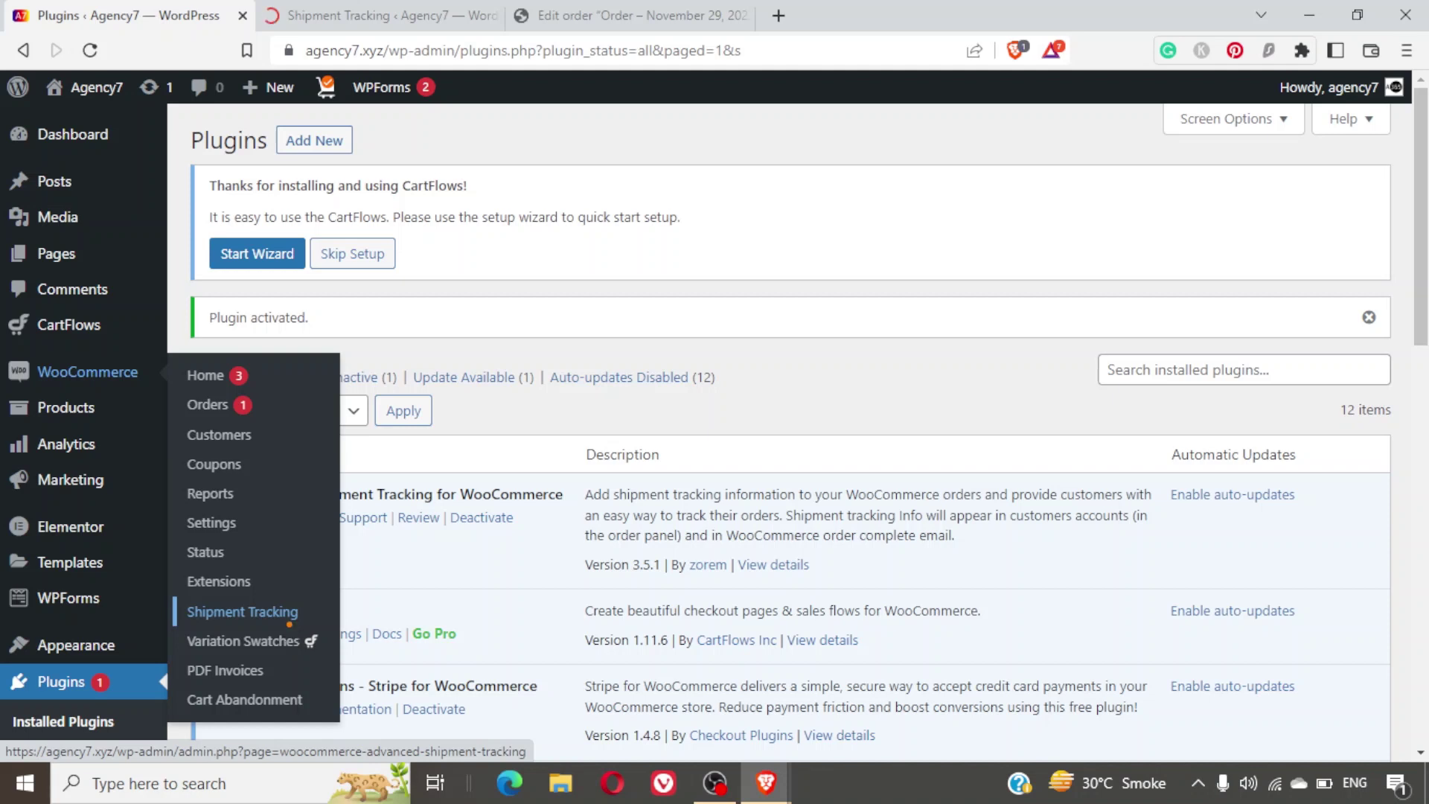
{"action": "mouse_move", "coordinate": [213, 632]}
{"action": "left_mouse_down"}
{"action": "mouse_move", "coordinate": [316, 625]}
{"action": "mouse_move", "coordinate": [211, 596]}
{"action": "mouse_move", "coordinate": [176, 615]}
{"action": "left_mouse_up"}
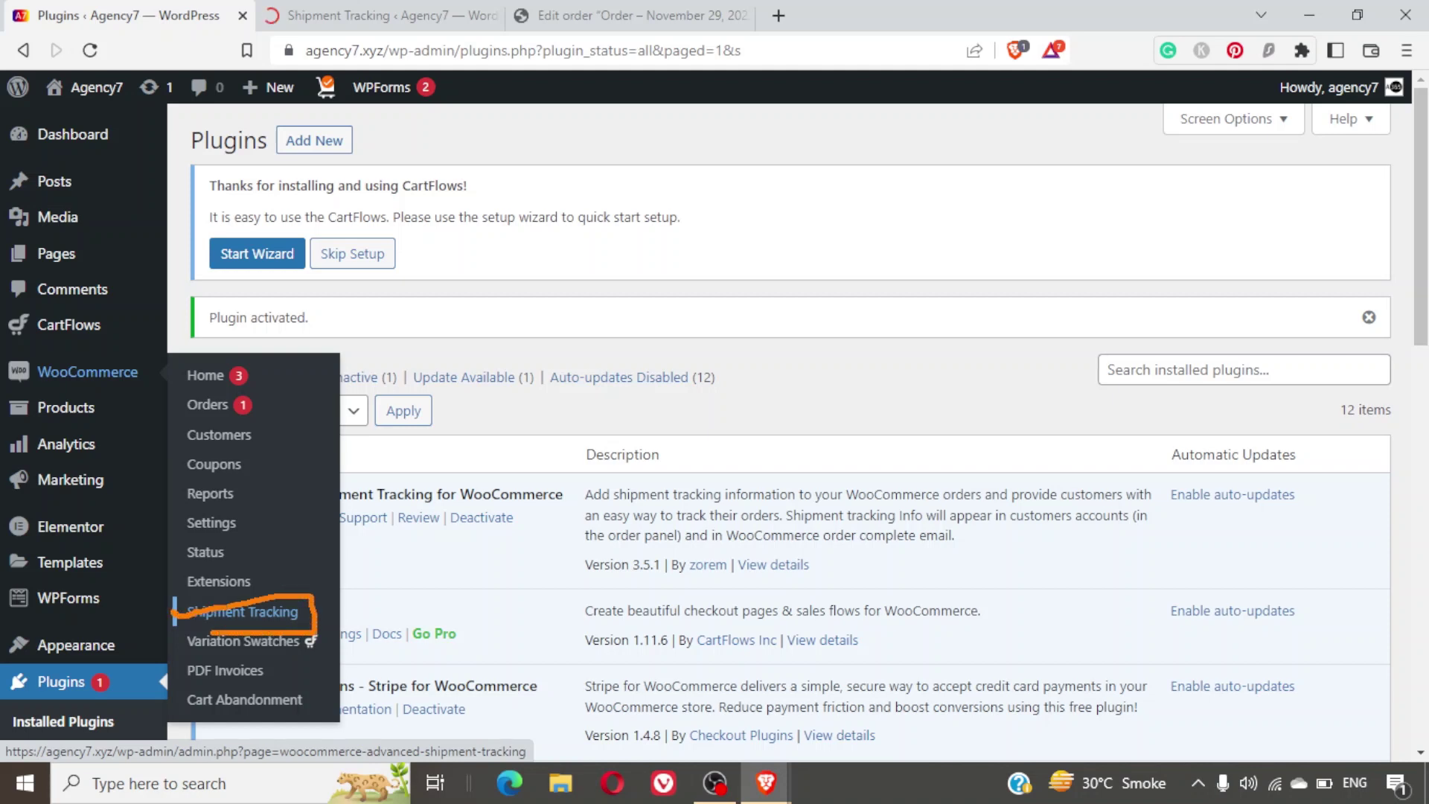
{"action": "key", "text": "Escape"}
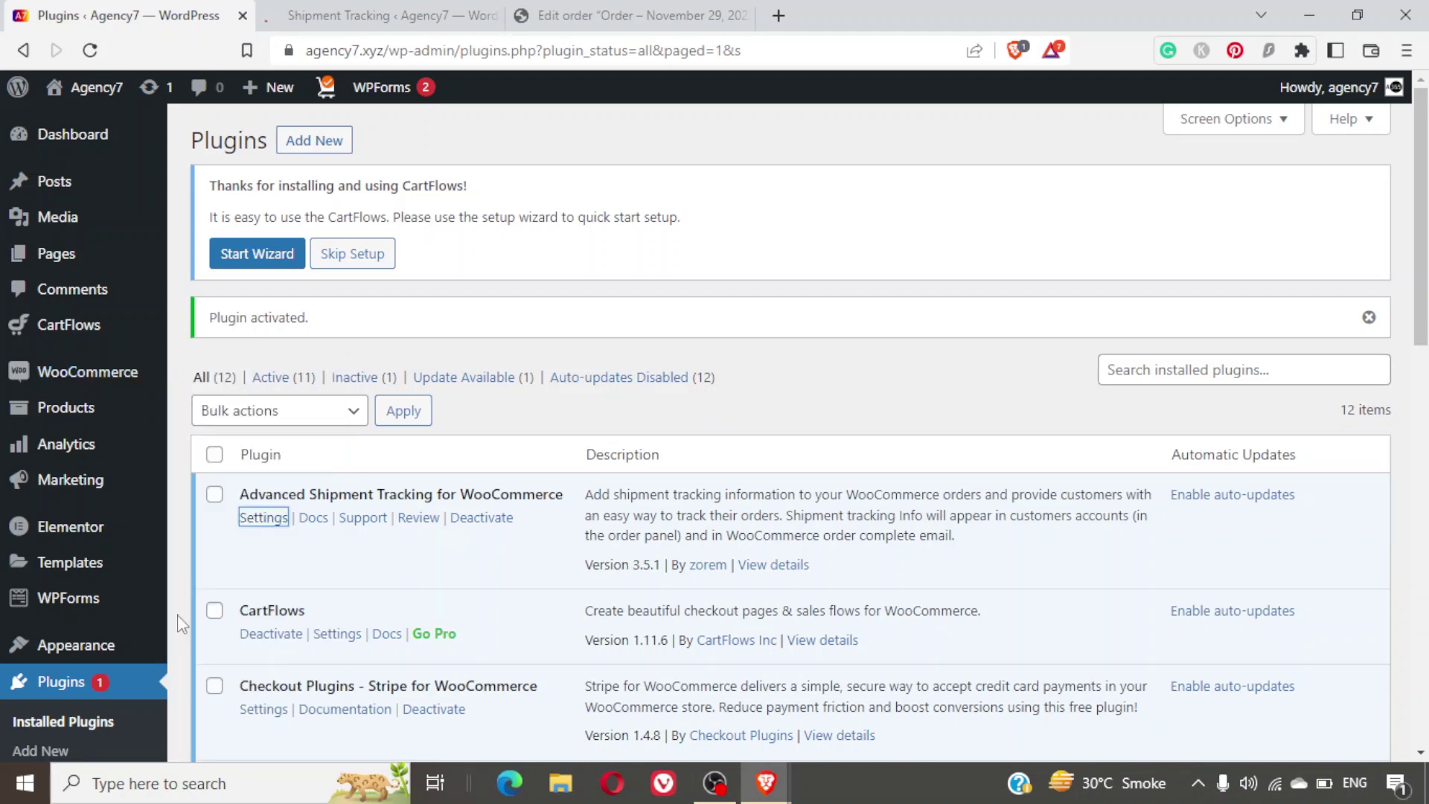
{"action": "left_click", "coordinate": [350, 9]}
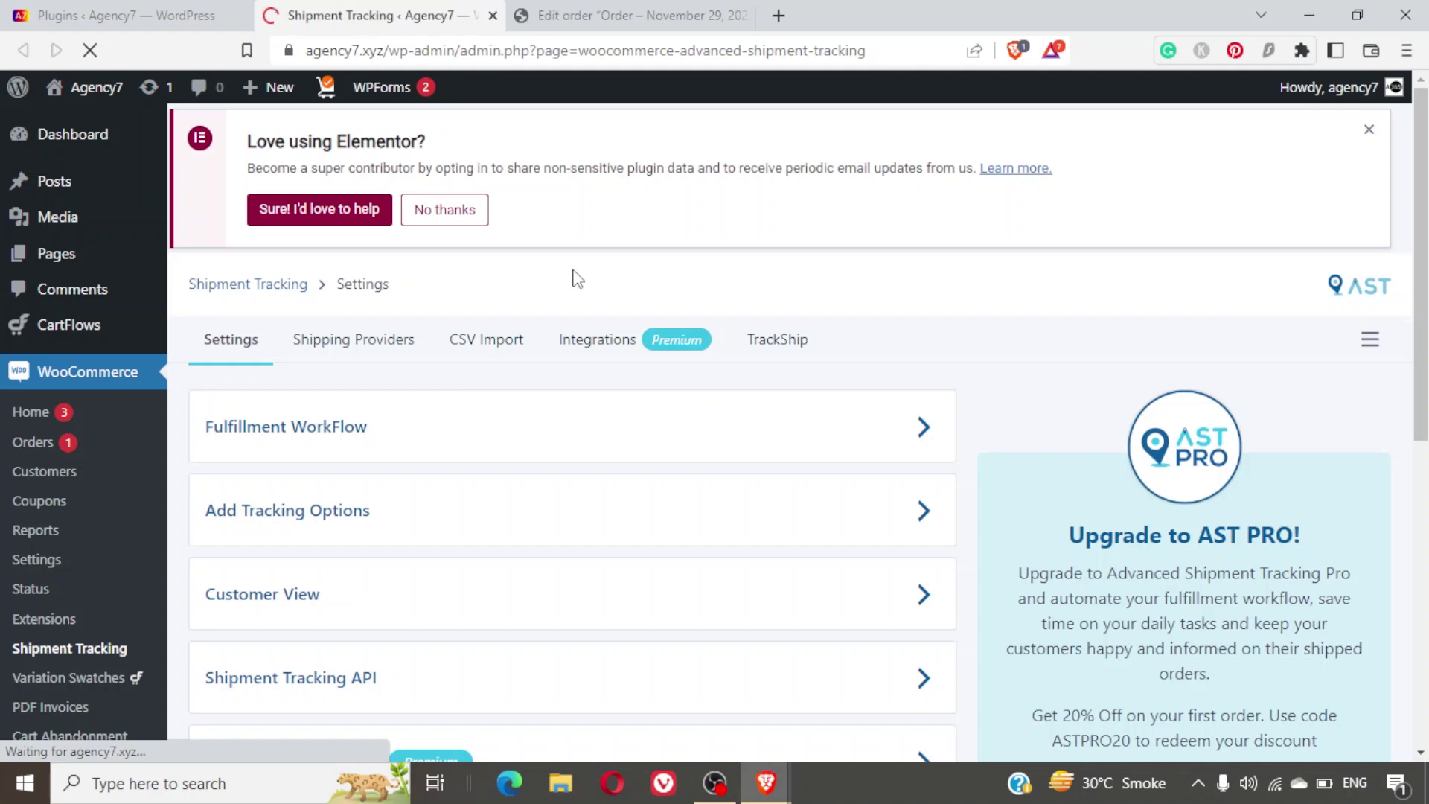
Expand and review the Fulfillment WorkFlow and Add Tracking Options sections.
{"action": "scroll", "coordinate": [841, 327], "scroll_direction": "down", "scroll_amount": 1}
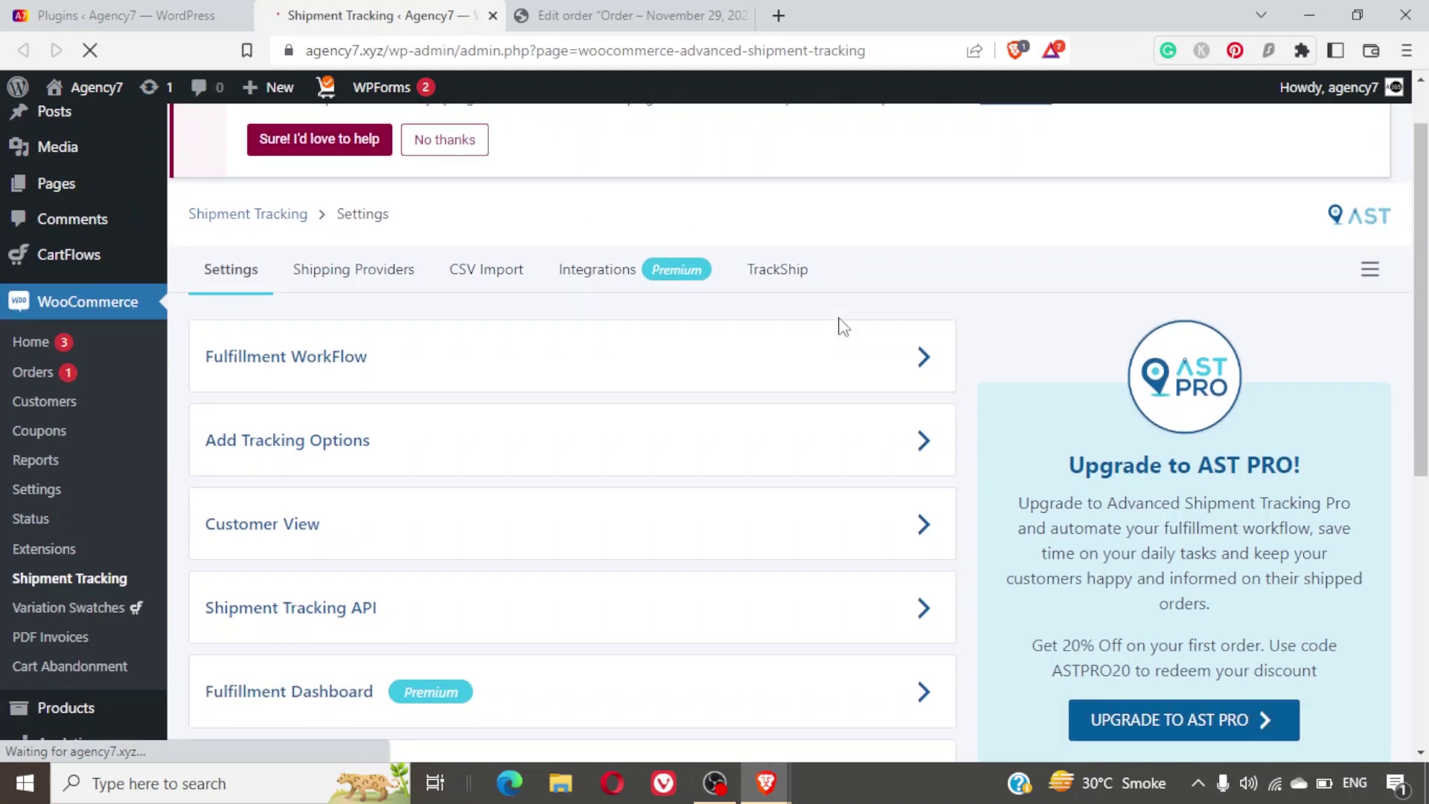
{"action": "left_click", "coordinate": [463, 379]}
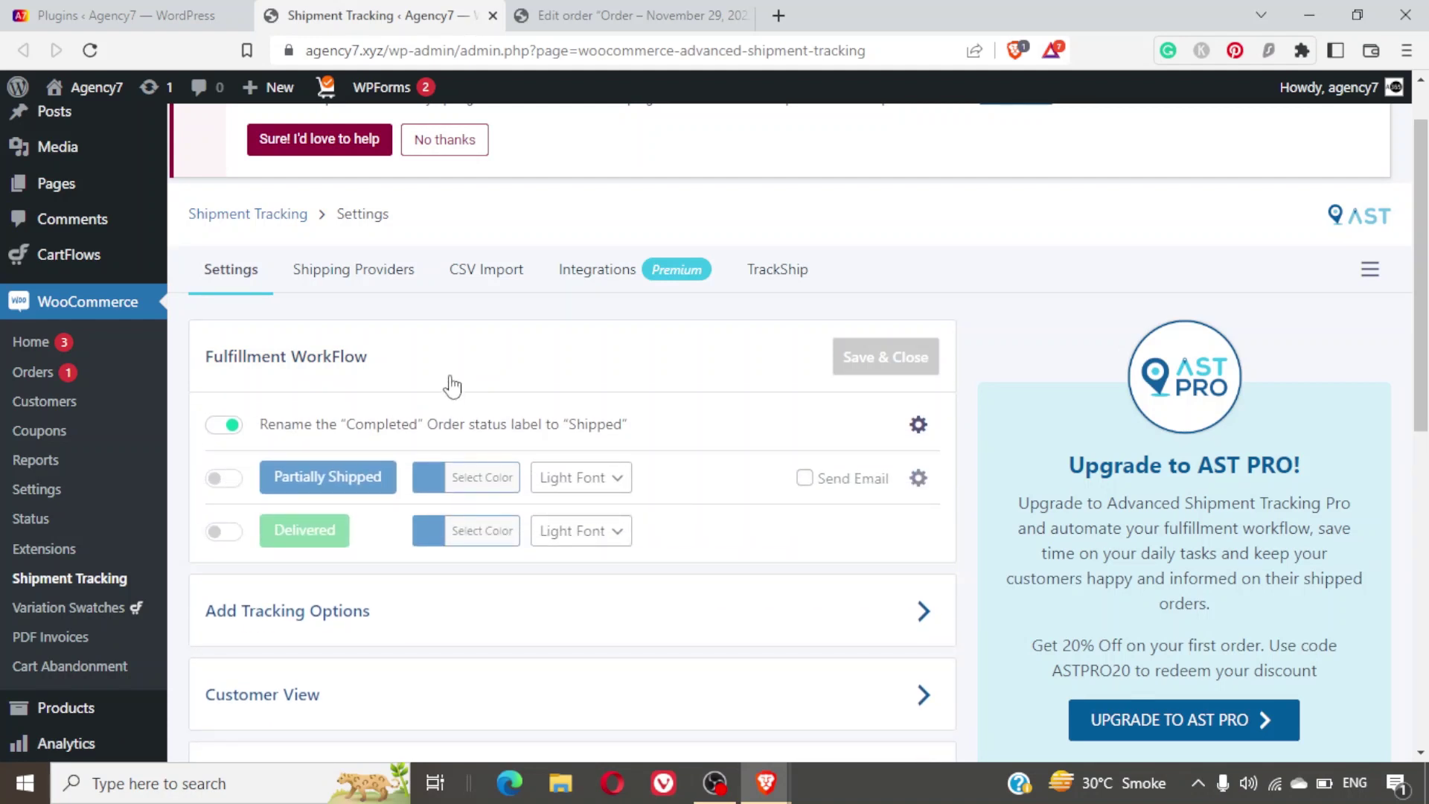
{"action": "left_click", "coordinate": [452, 385]}
{"action": "left_click", "coordinate": [506, 470]}
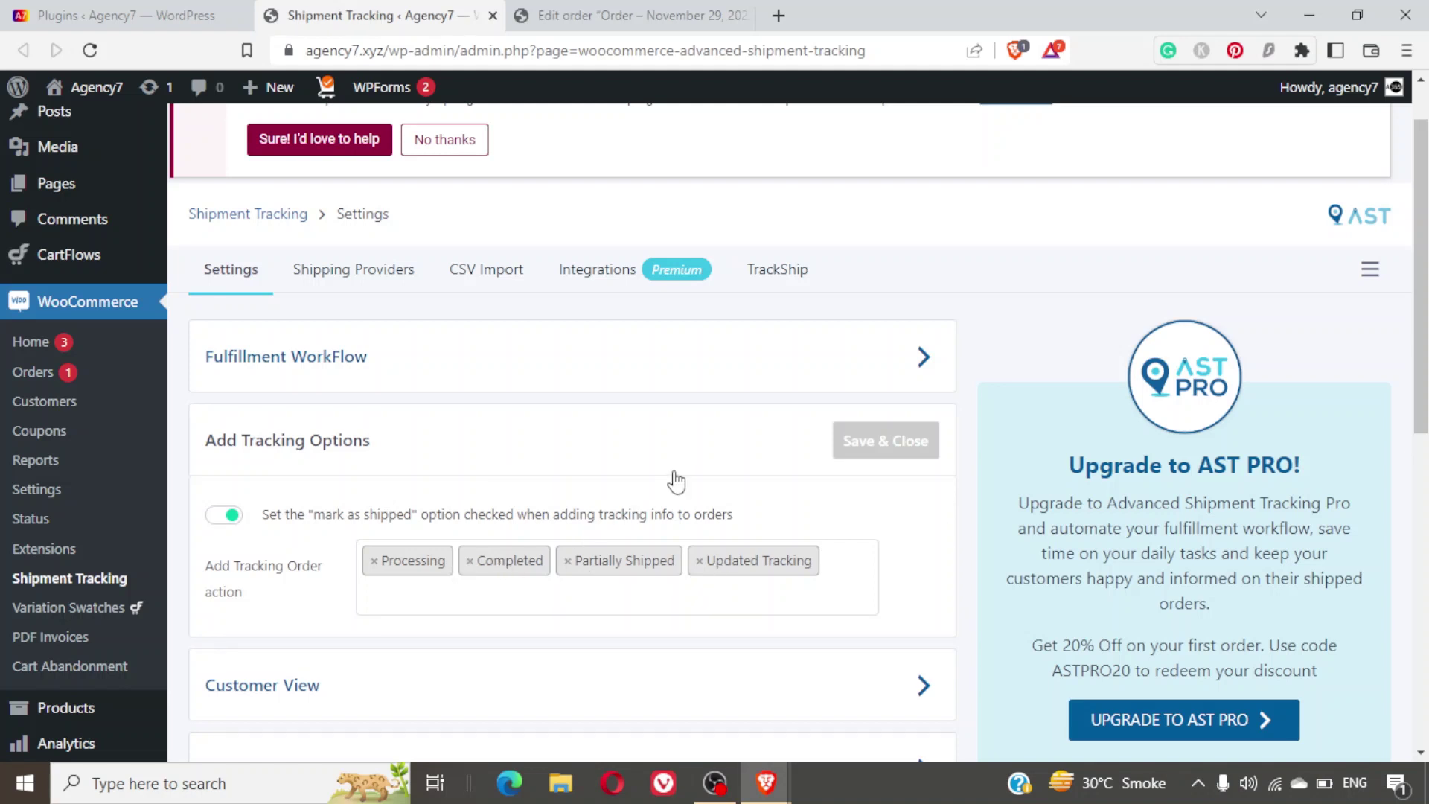
{"action": "scroll", "coordinate": [674, 480], "scroll_direction": "down", "scroll_amount": 2}
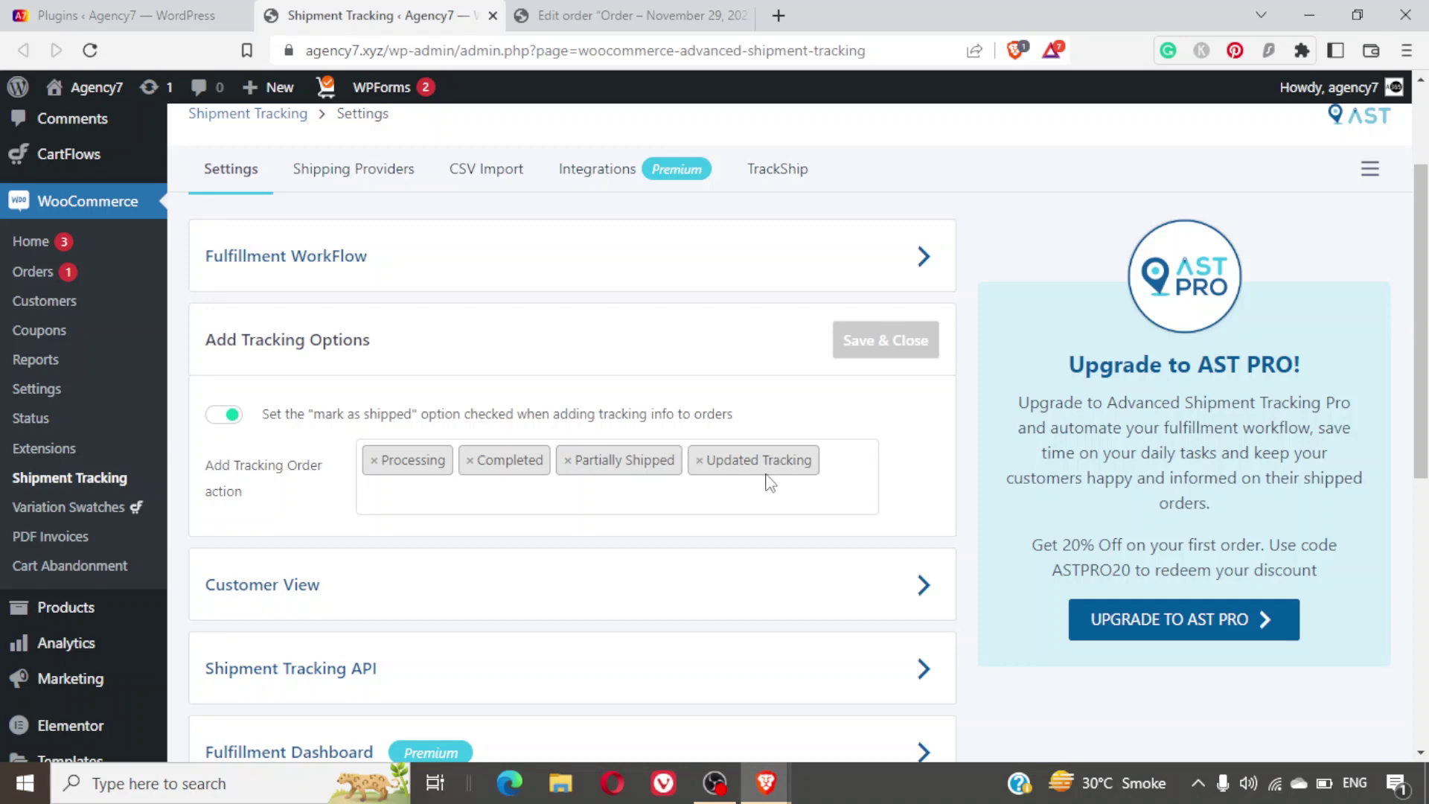
{"action": "scroll", "coordinate": [767, 482], "scroll_direction": "down", "scroll_amount": 3}
{"action": "scroll", "coordinate": [765, 478], "scroll_direction": "up", "scroll_amount": 3}
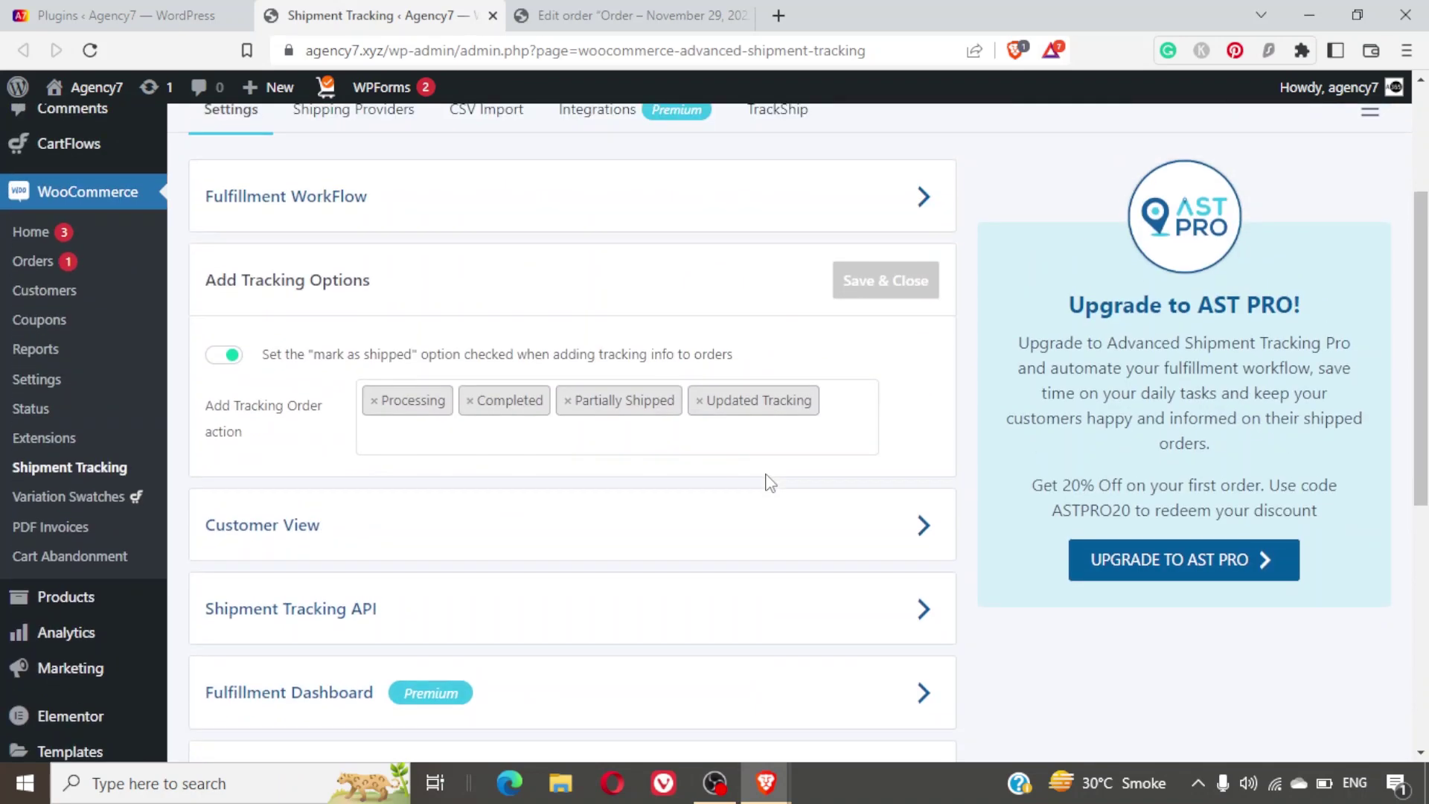
Toggle the Customer View track button on and off, then view the API's DD/MM/YYYY date format.
{"action": "left_click", "coordinate": [629, 528]}
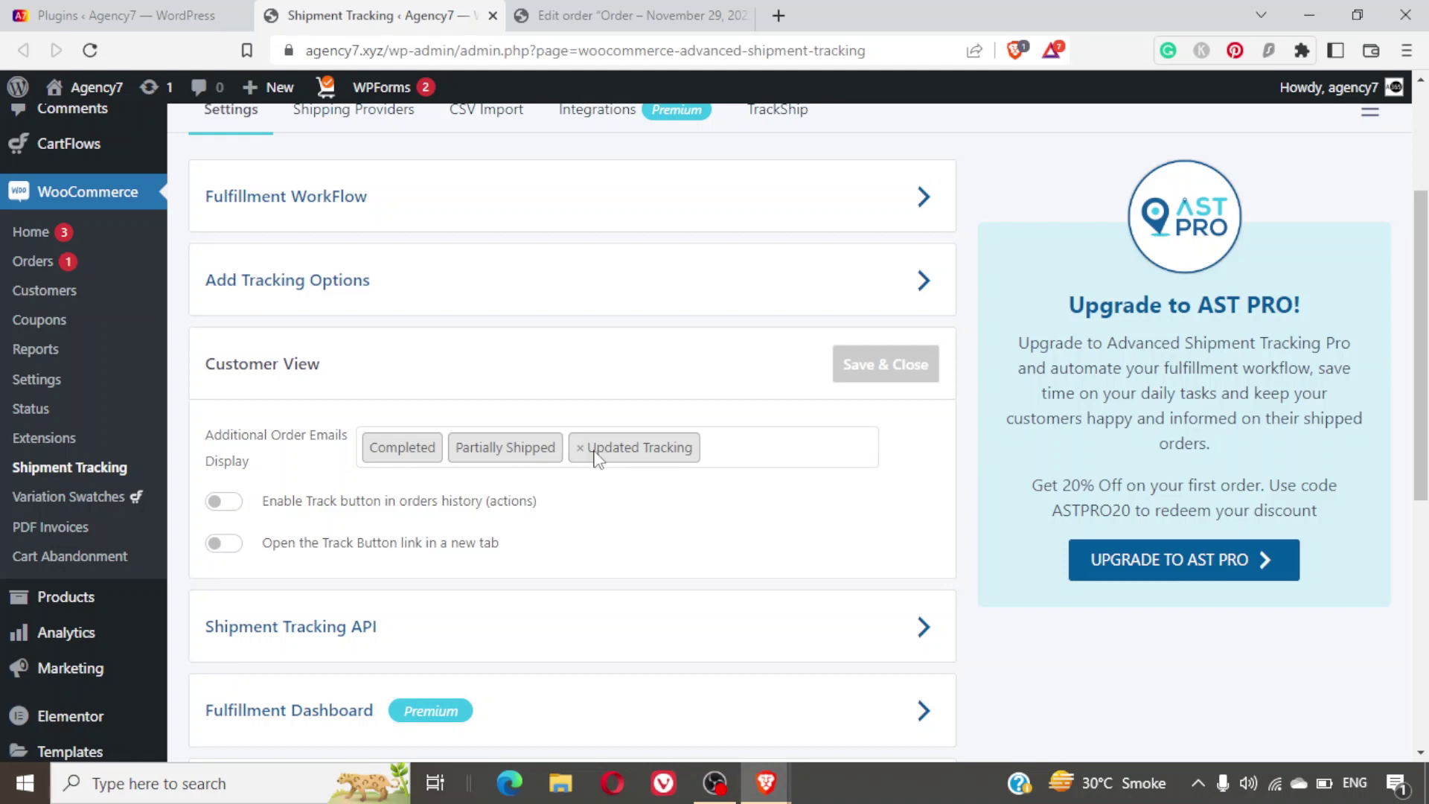
{"action": "left_click", "coordinate": [218, 508]}
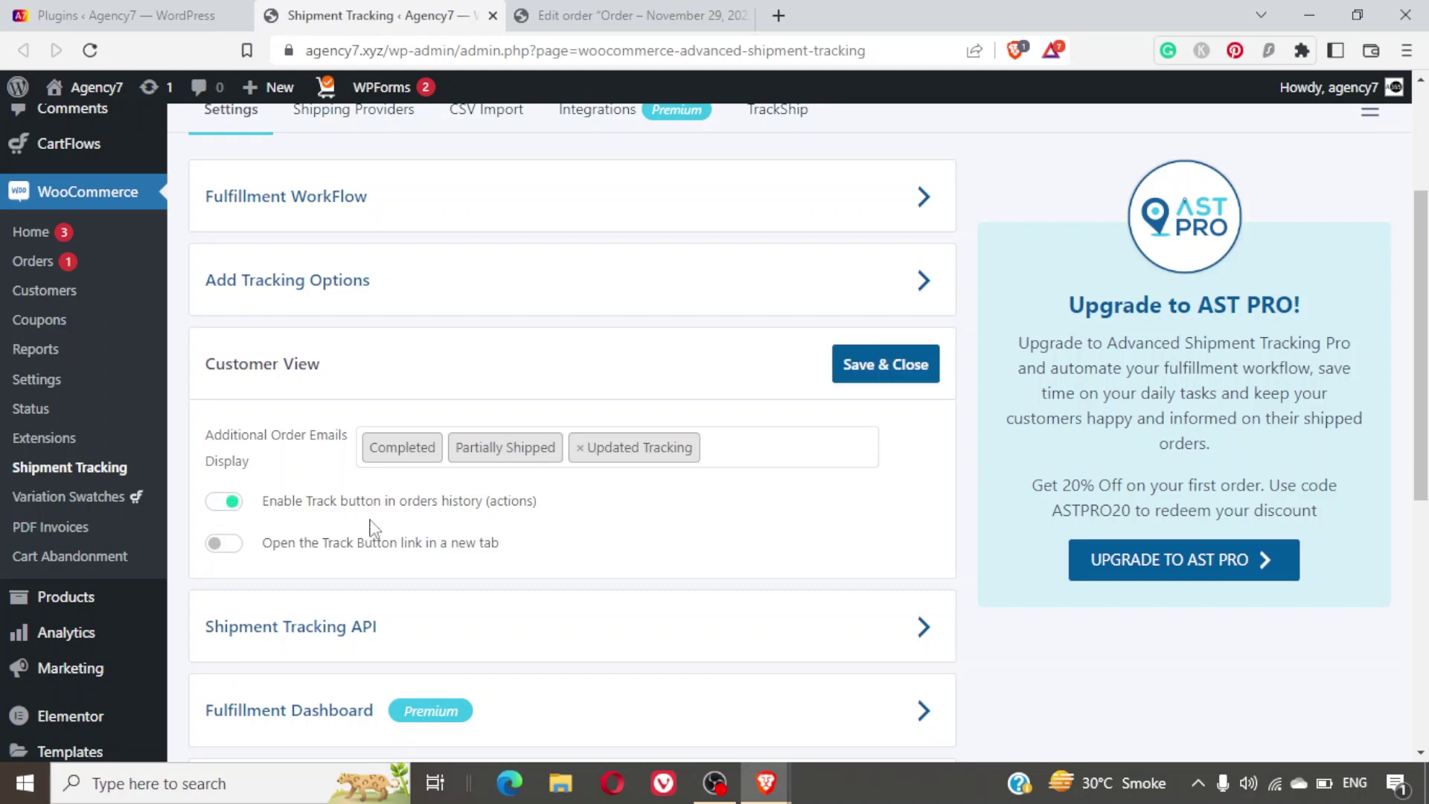
{"action": "left_click", "coordinate": [217, 504]}
{"action": "scroll", "coordinate": [547, 513], "scroll_direction": "down", "scroll_amount": 2}
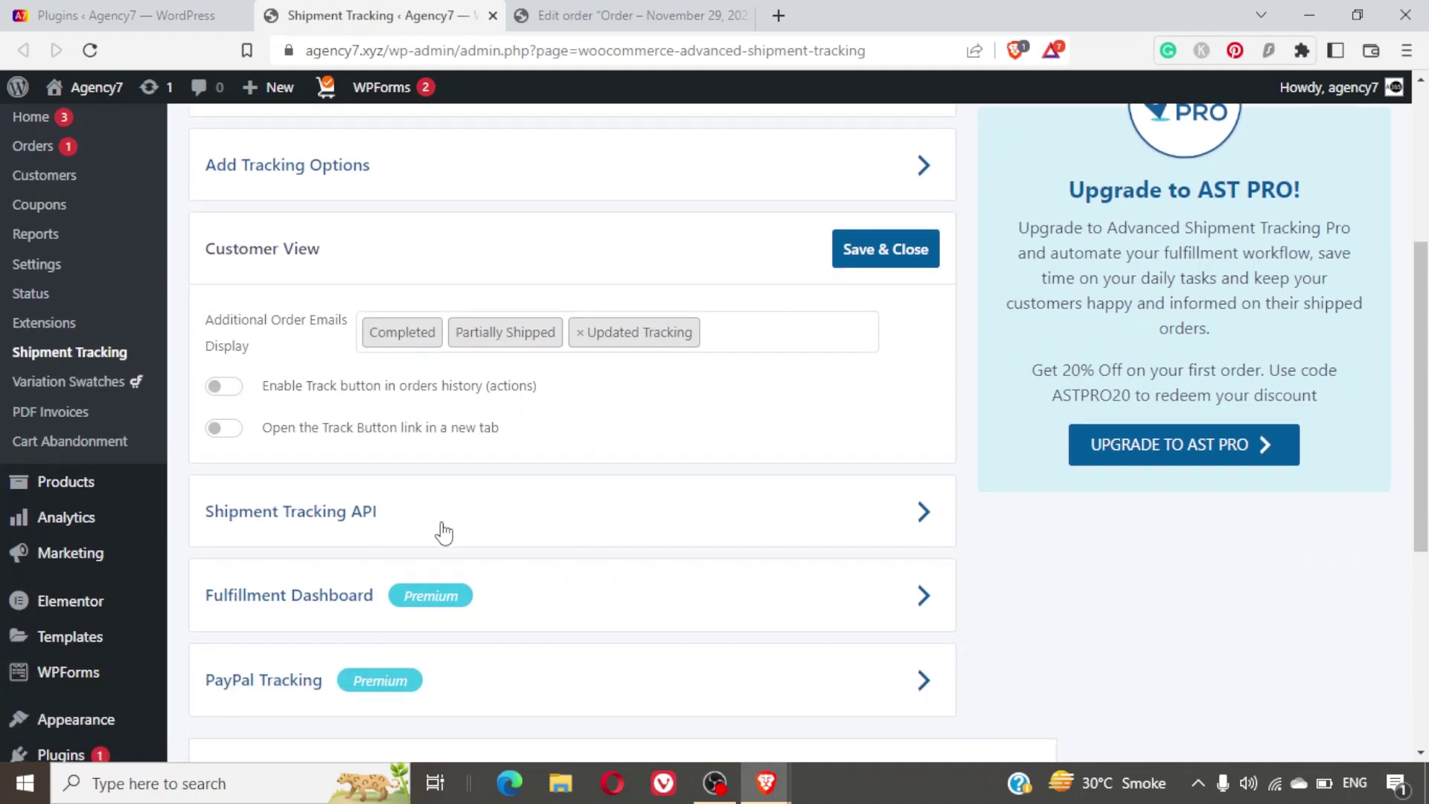
{"action": "left_click", "coordinate": [445, 529]}
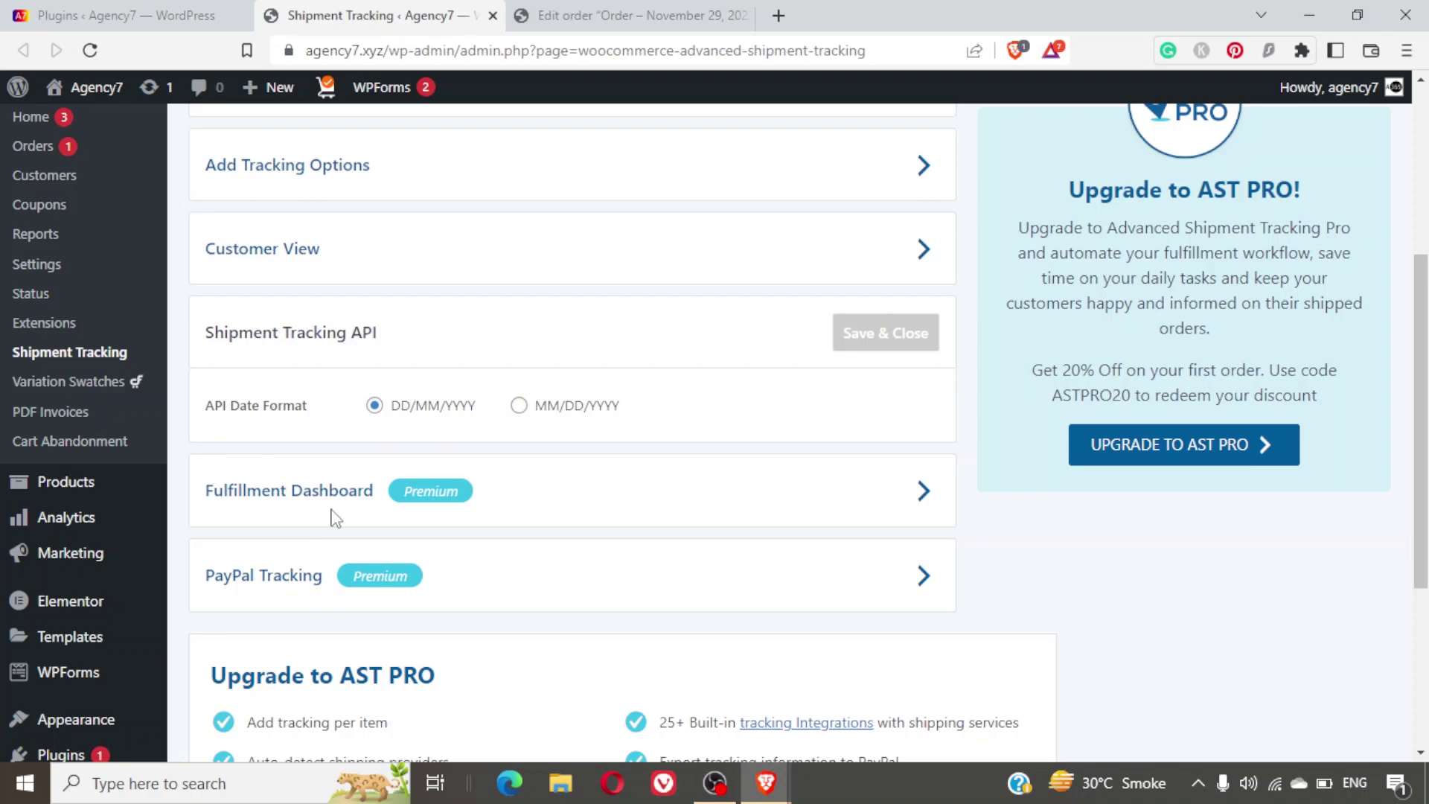
{"action": "scroll", "coordinate": [370, 559], "scroll_direction": "up", "scroll_amount": 4}
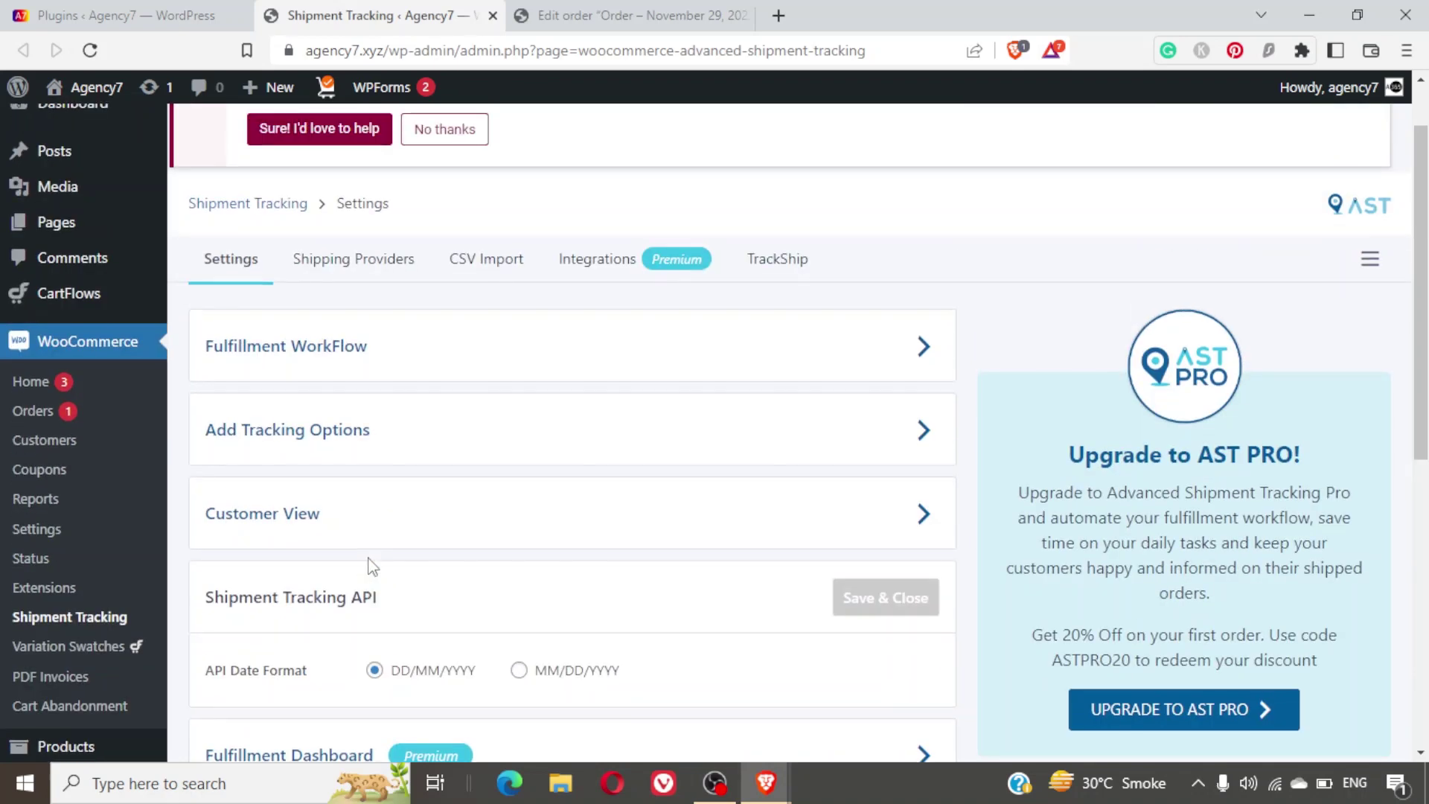
{"action": "scroll", "coordinate": [373, 565], "scroll_direction": "up", "scroll_amount": 1}
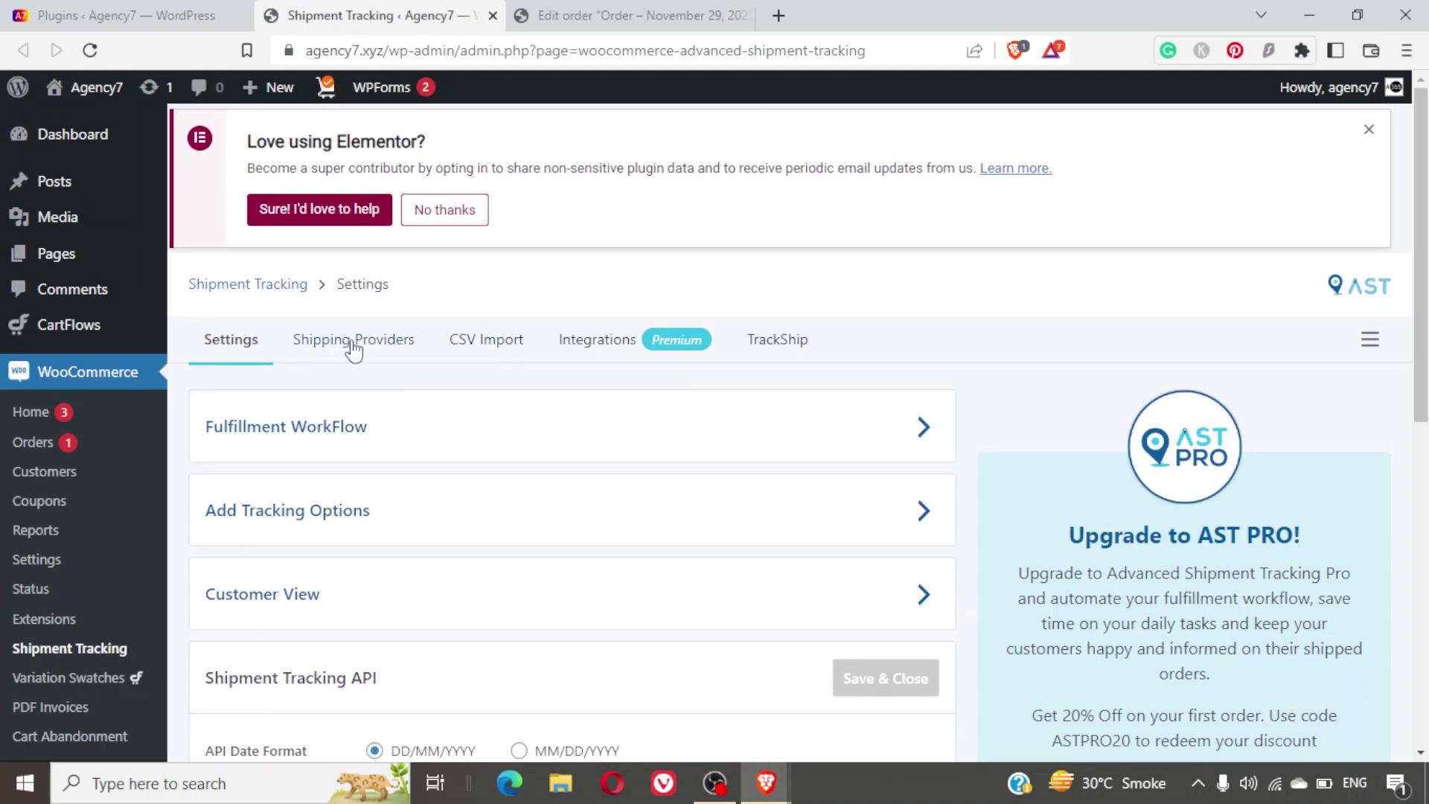
In Shipping Providers, disable Australia Post and CouriersPlease.
{"action": "left_click", "coordinate": [353, 345]}
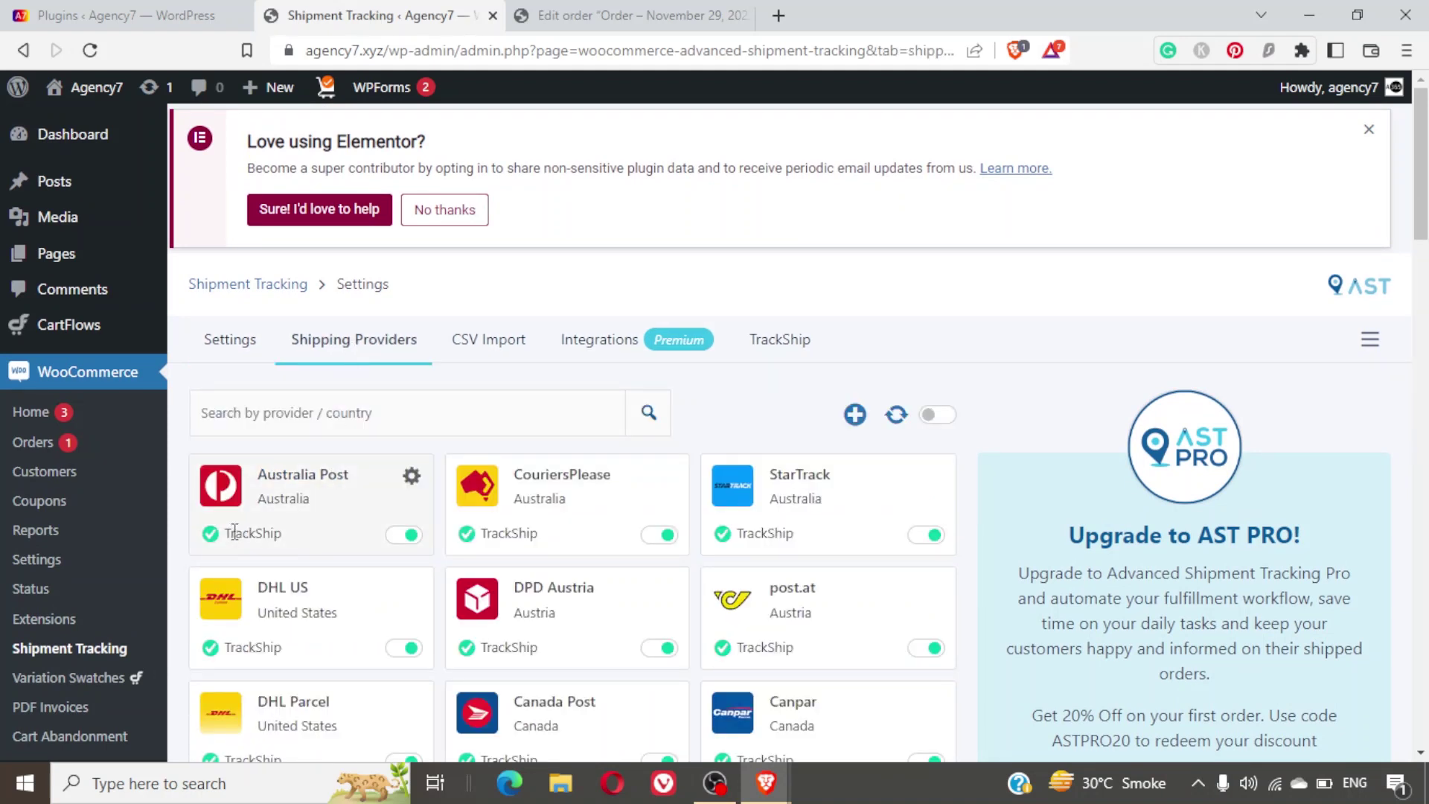
{"action": "left_click", "coordinate": [405, 535]}
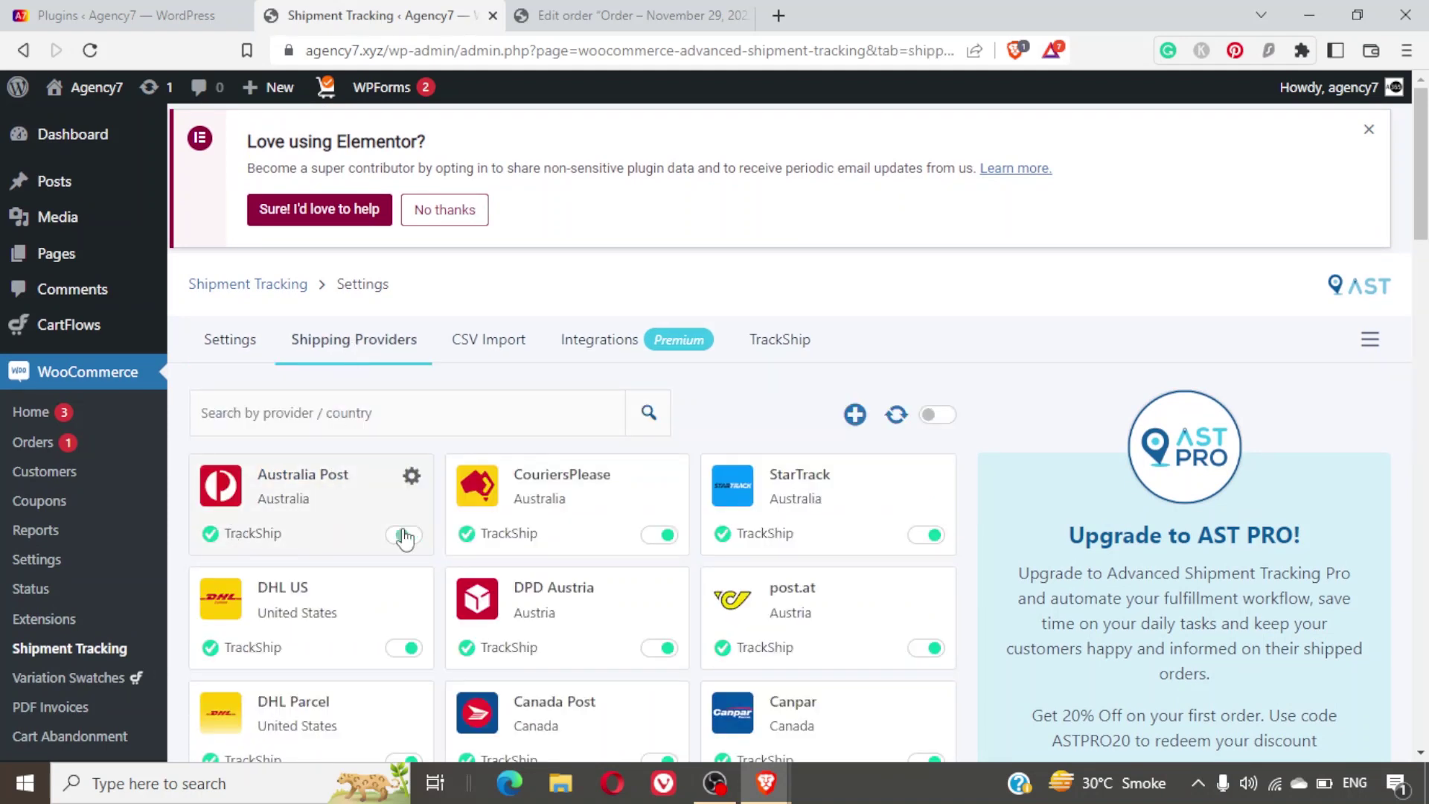
{"action": "left_click", "coordinate": [655, 544]}
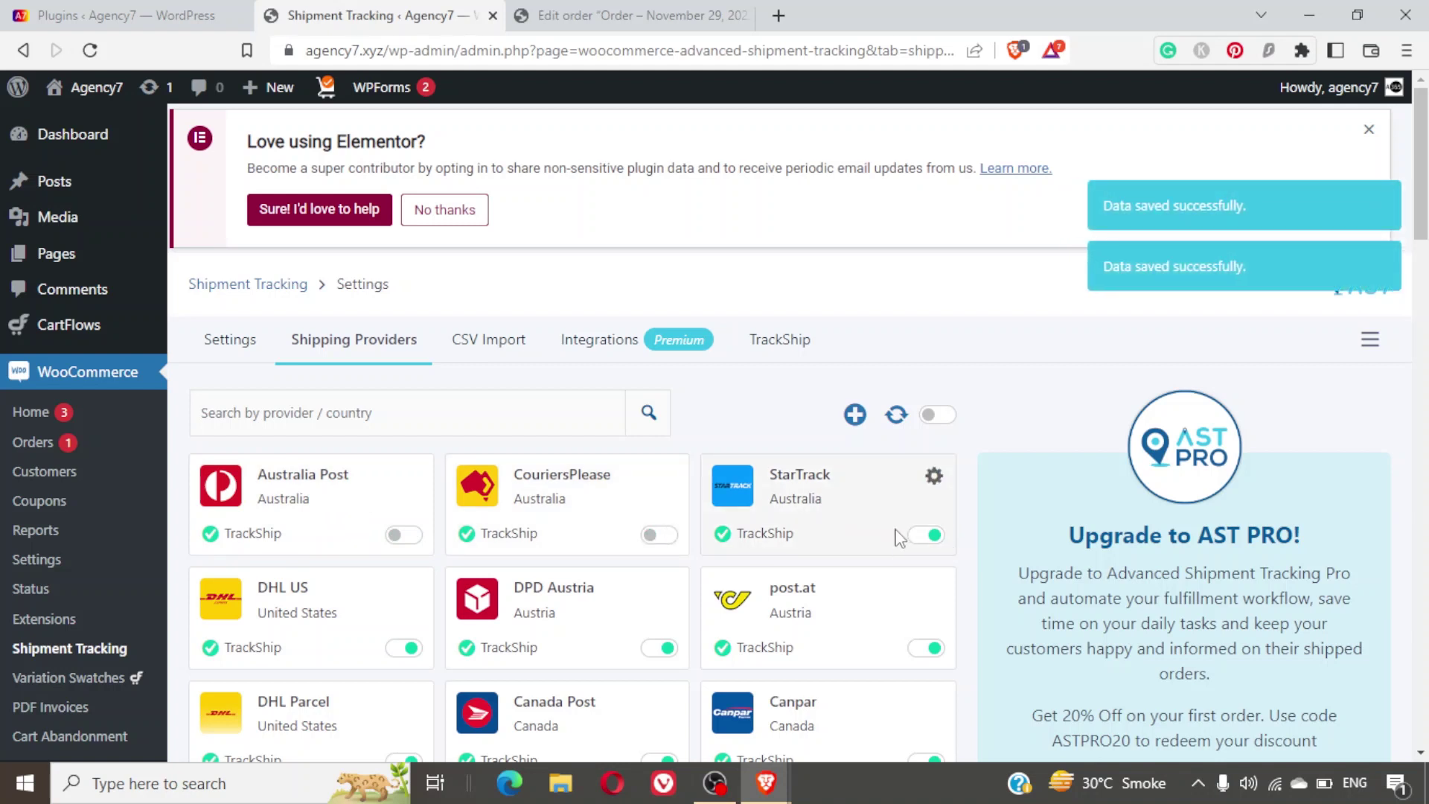
{"action": "scroll", "coordinate": [896, 536], "scroll_direction": "down", "scroll_amount": 2}
Search the providers for 'india', browse the results, then open the CSV Import tab.
{"action": "left_click", "coordinate": [495, 318]}
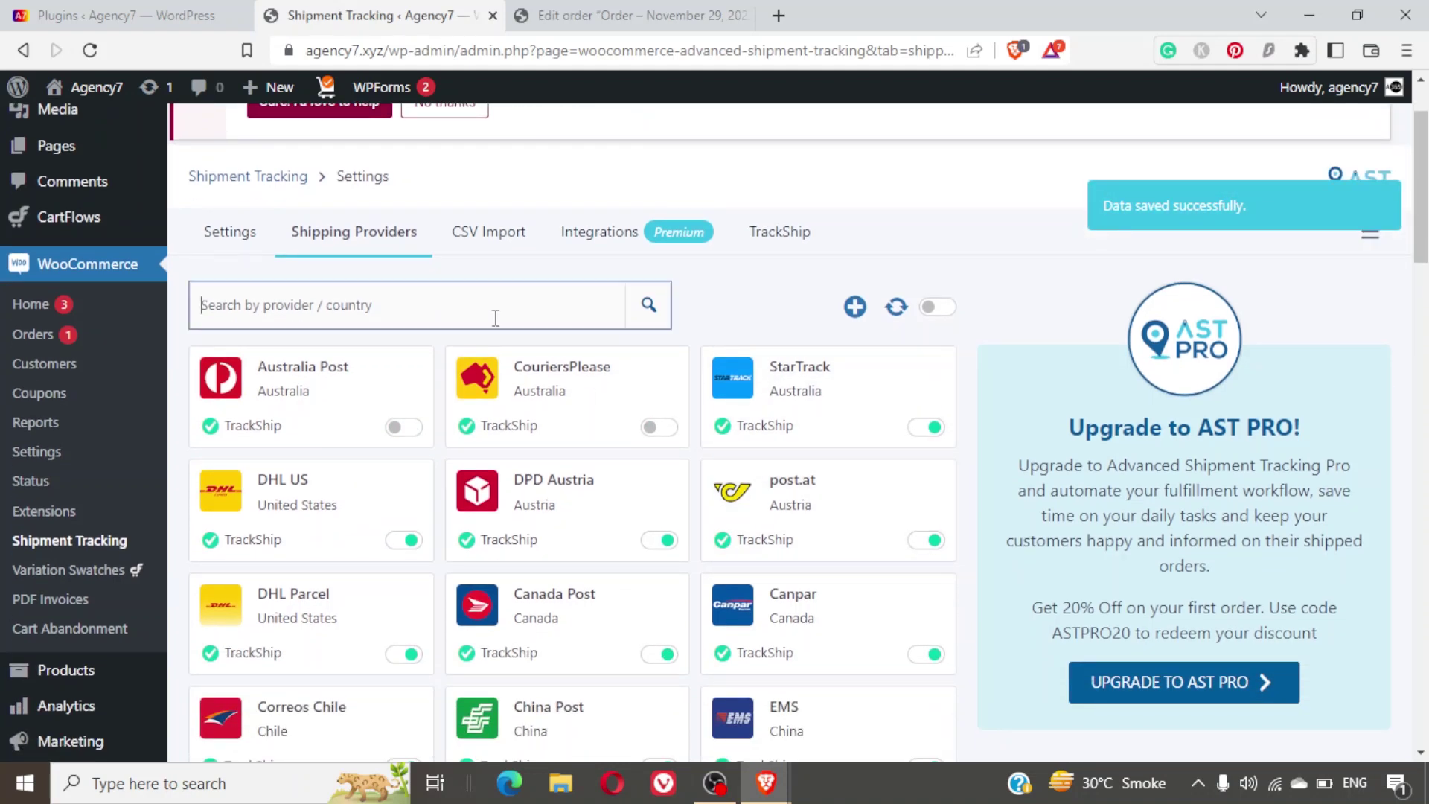
{"action": "type", "text": "ub"}
{"action": "key", "text": "BackSpace"}
{"action": "key", "text": "BackSpace"}
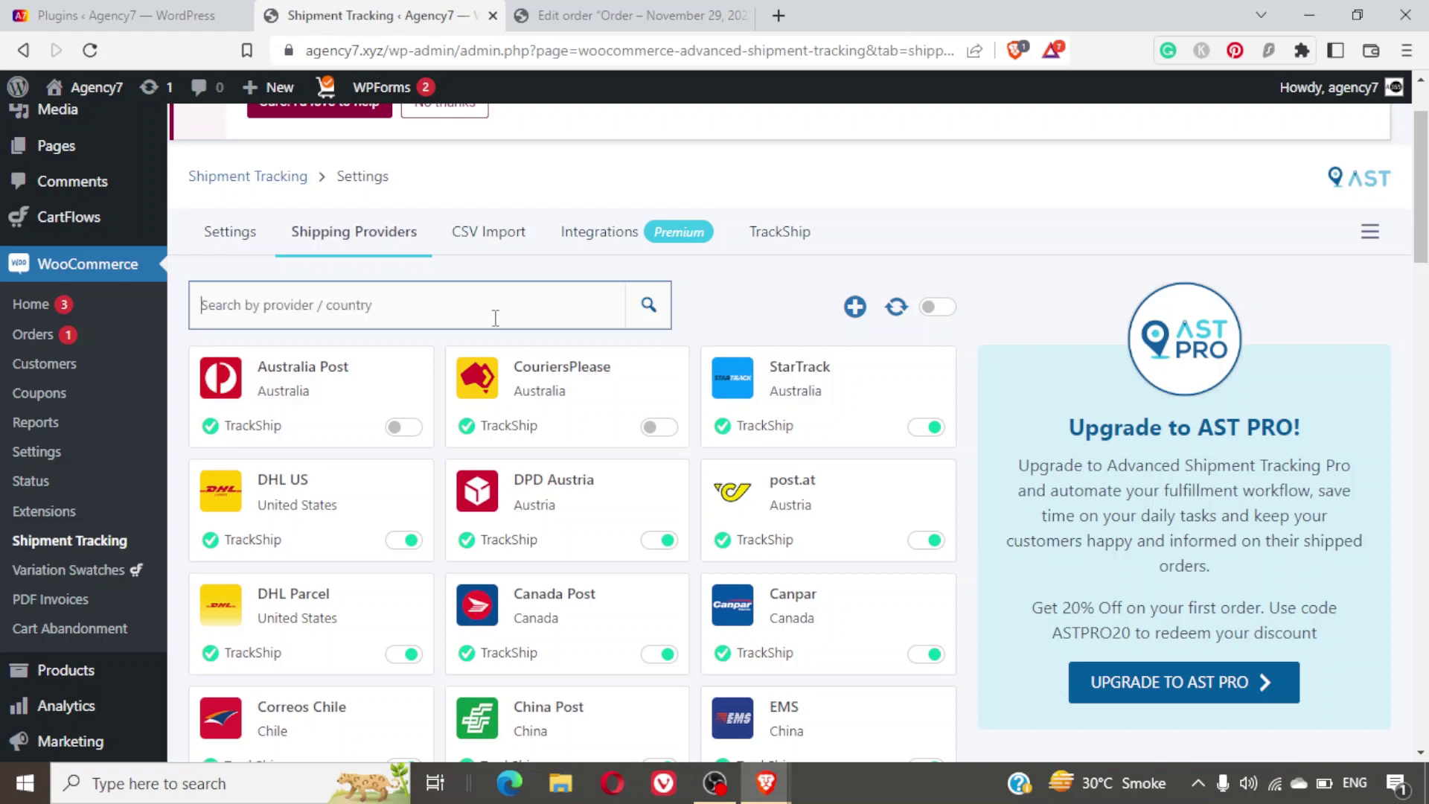
{"action": "type", "text": "india"}
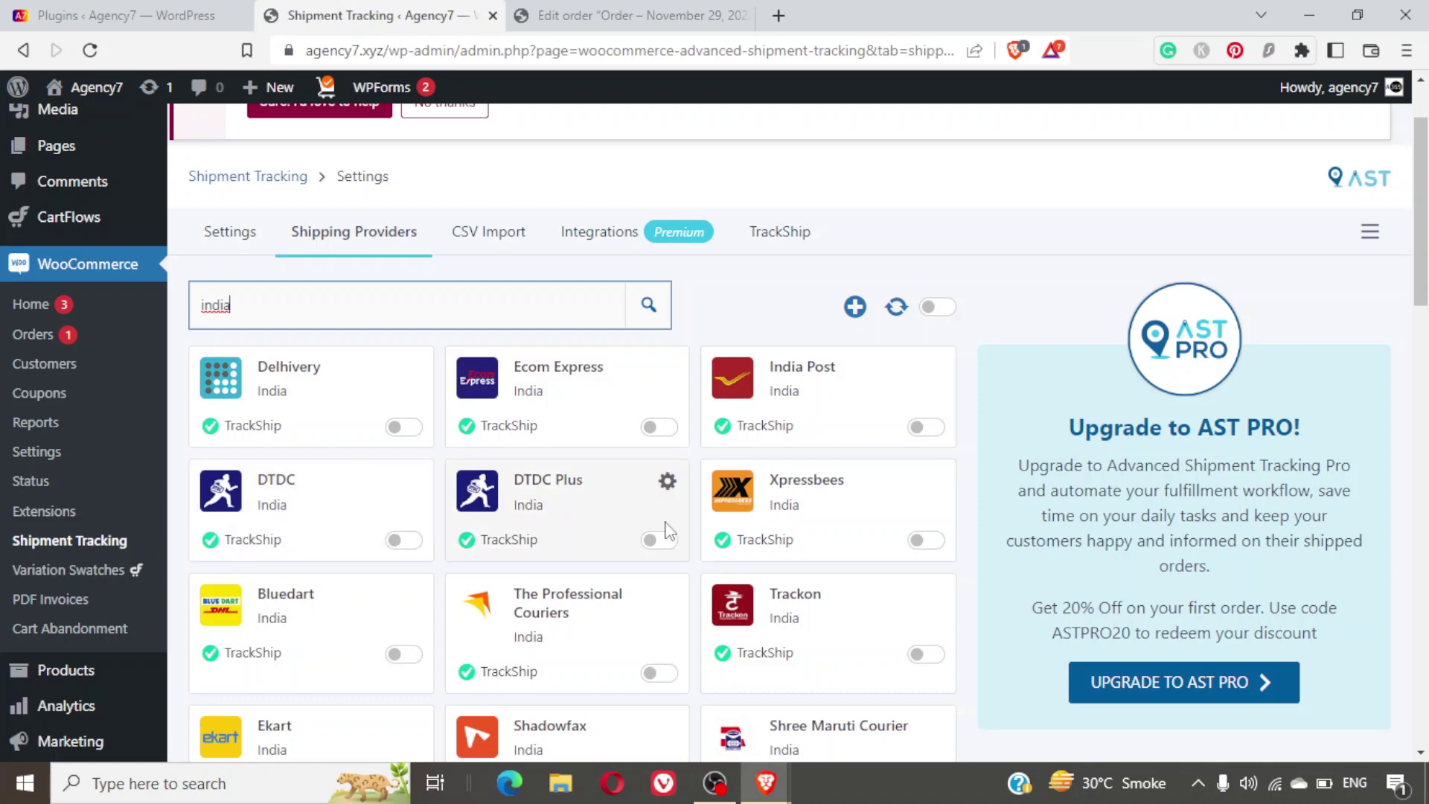
{"action": "scroll", "coordinate": [881, 555], "scroll_direction": "down", "scroll_amount": 4}
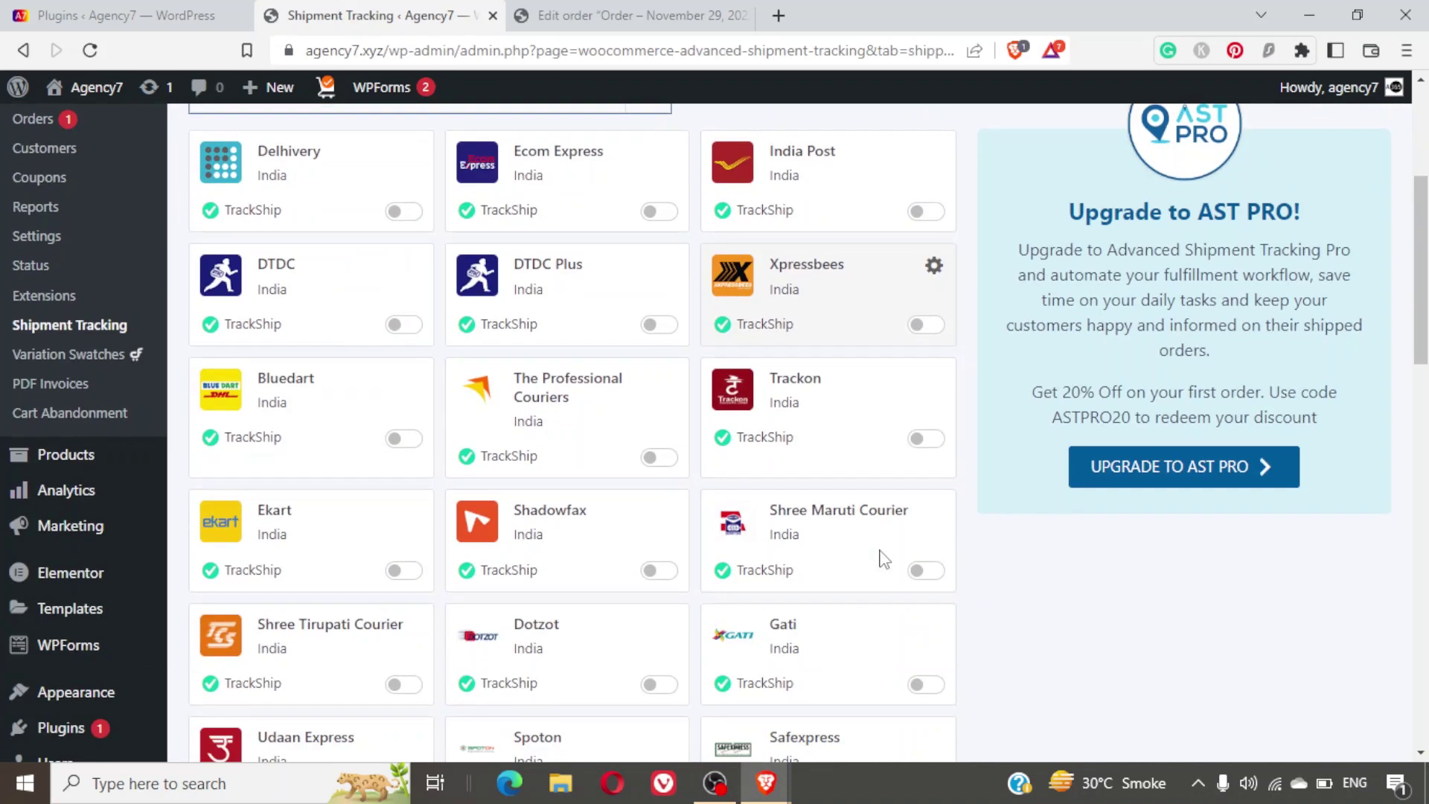
{"action": "scroll", "coordinate": [883, 559], "scroll_direction": "up", "scroll_amount": 5}
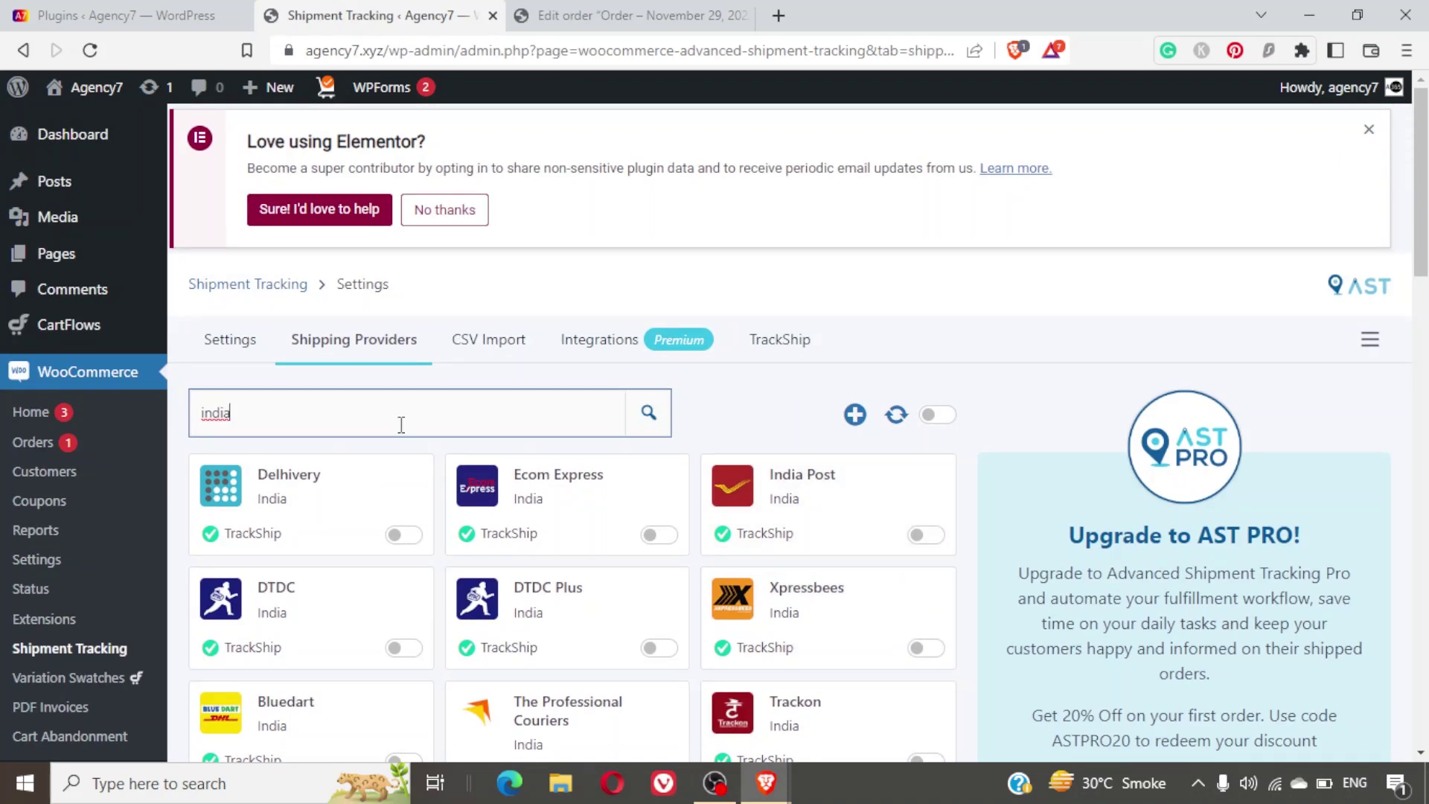
{"action": "scroll", "coordinate": [670, 613], "scroll_direction": "down", "scroll_amount": 7}
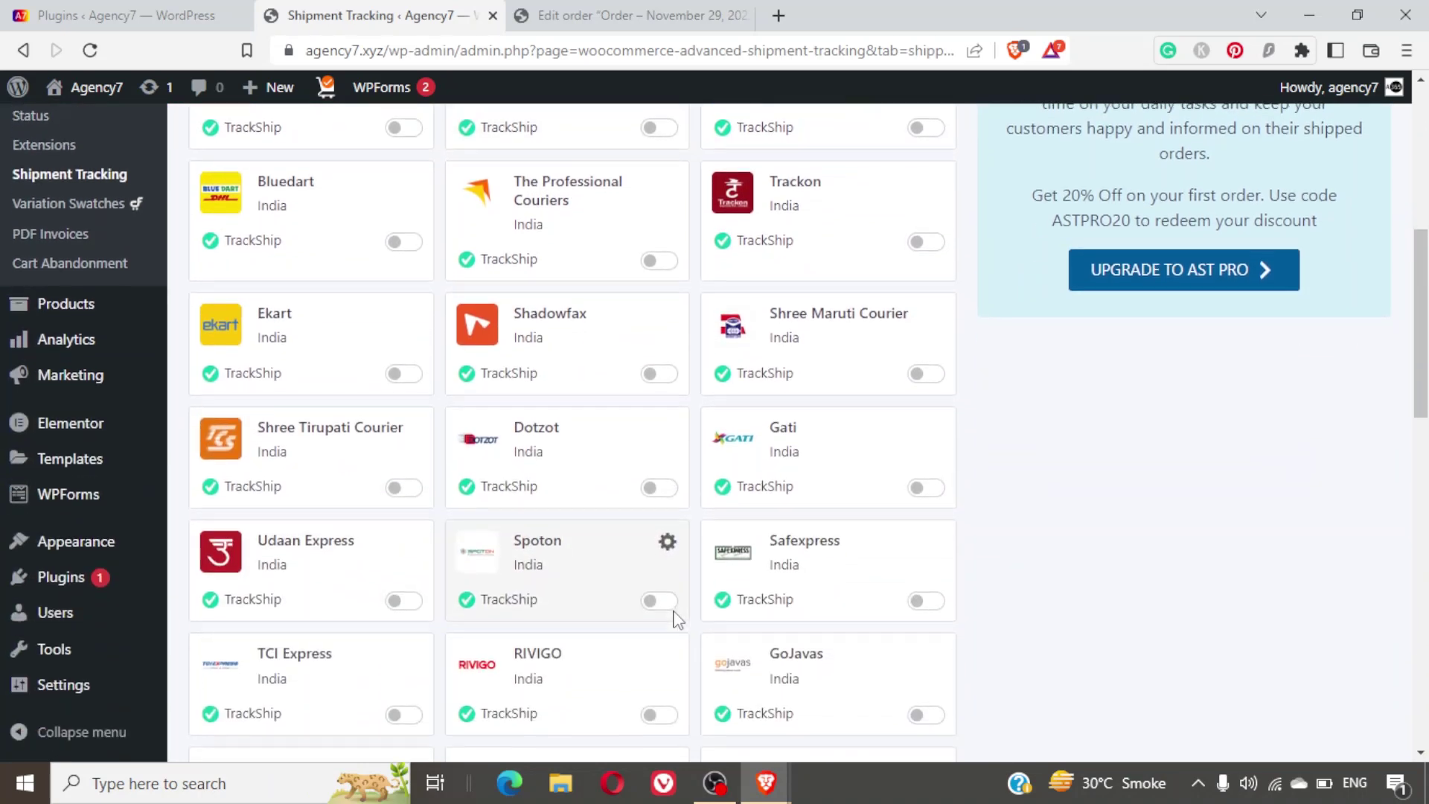
{"action": "scroll", "coordinate": [677, 618], "scroll_direction": "down", "scroll_amount": 6}
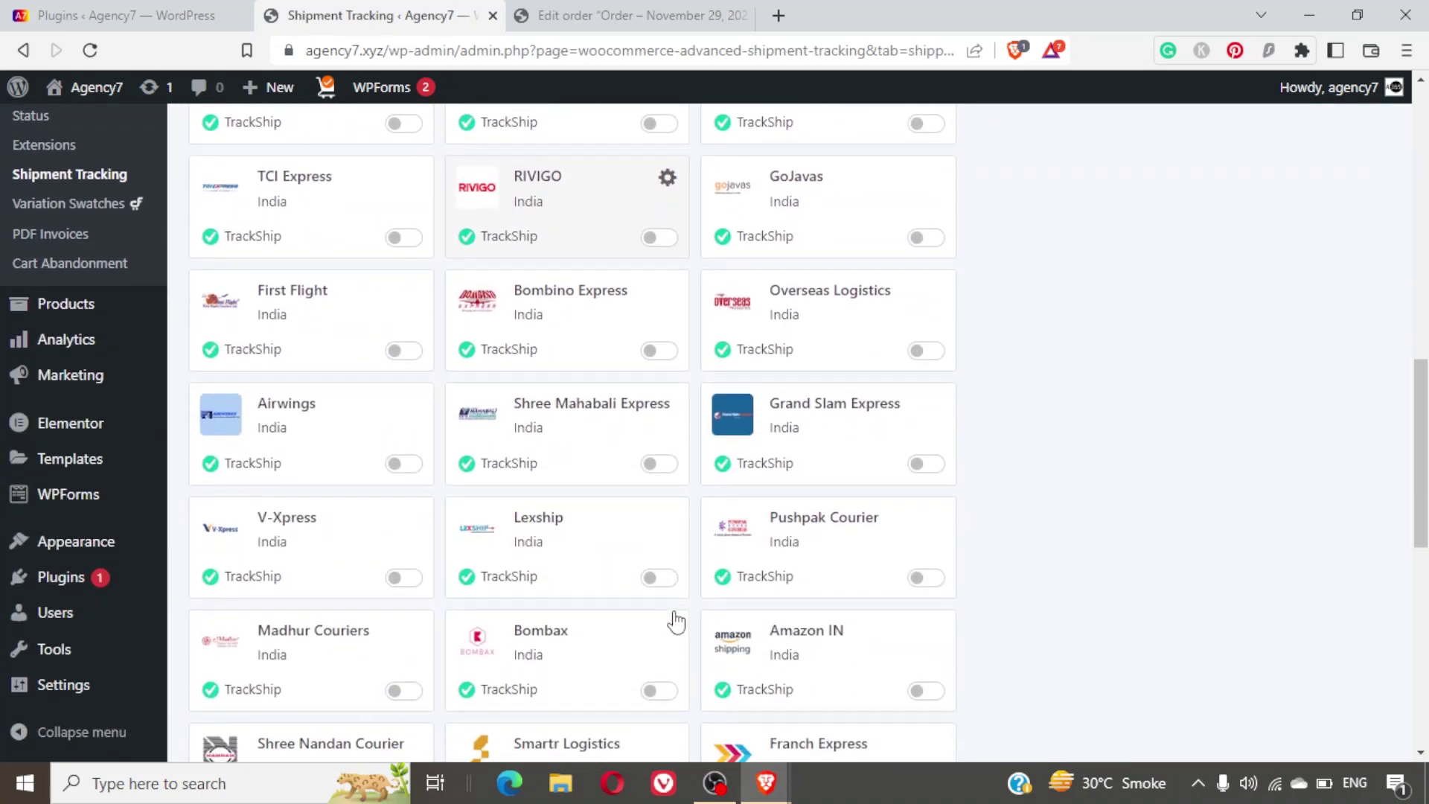
{"action": "scroll", "coordinate": [670, 616], "scroll_direction": "up", "scroll_amount": 15}
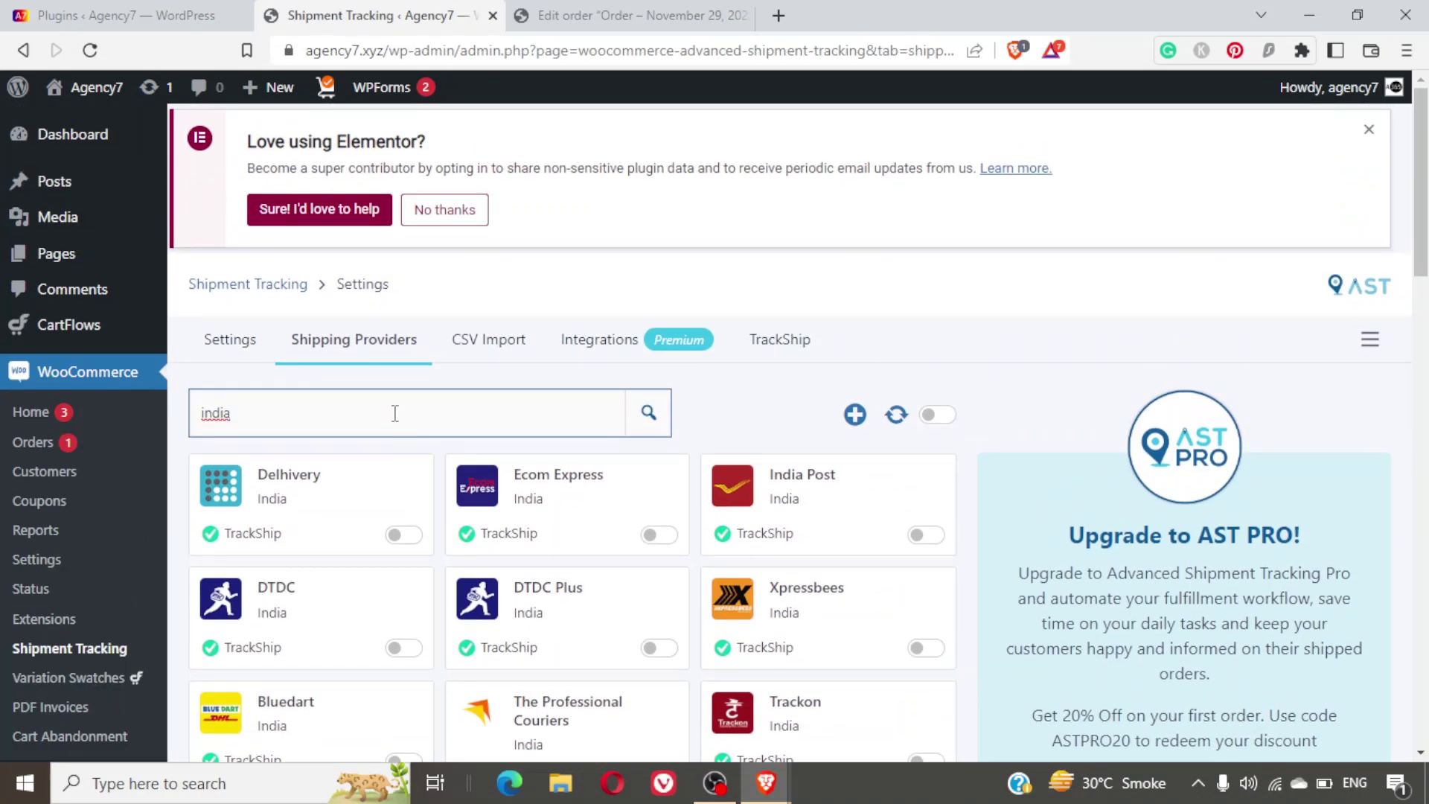
{"action": "left_click", "coordinate": [497, 350]}
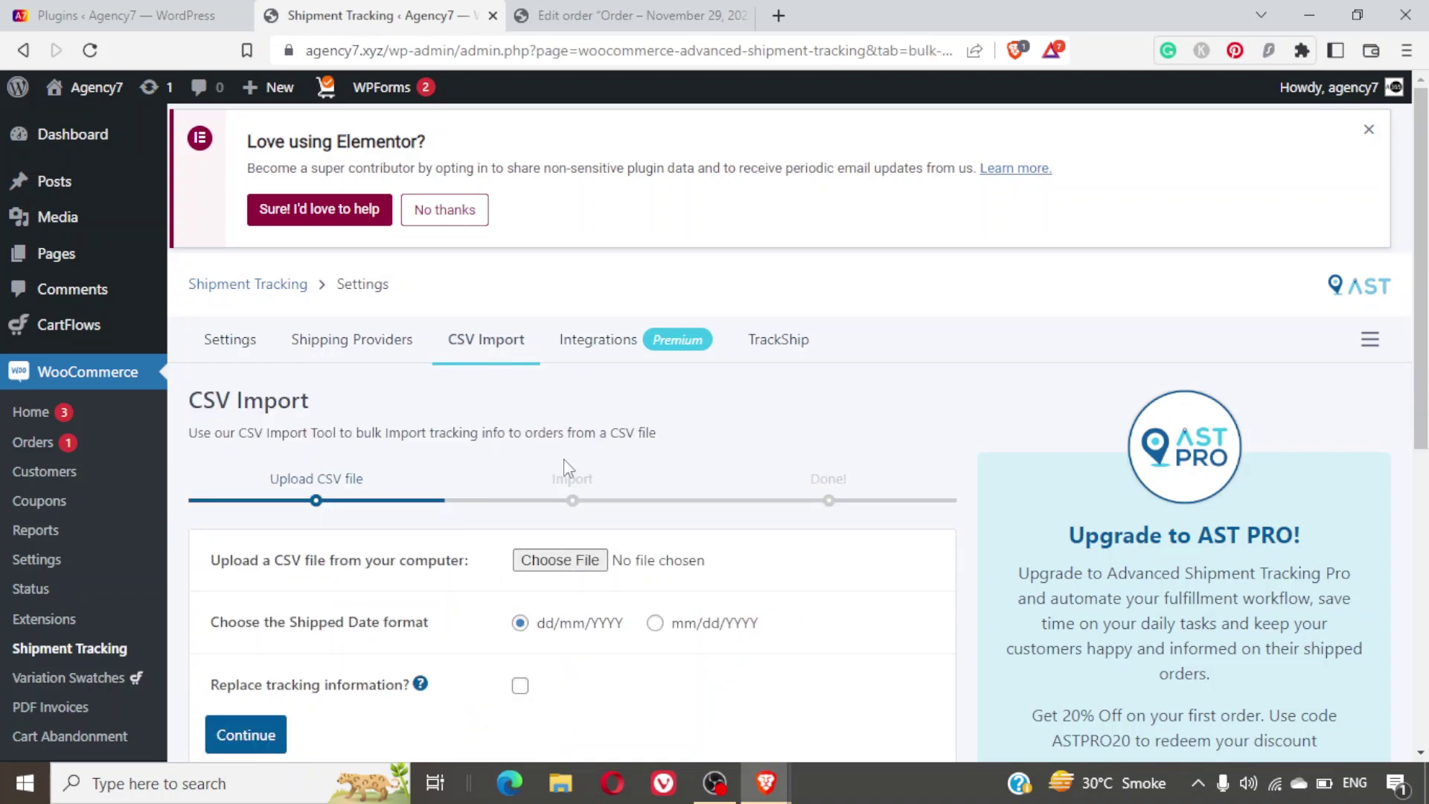
Browse the Integrations (Premium) list, including Pro-locked ShipStation and ParcelForce.
{"action": "left_click", "coordinate": [612, 353]}
{"action": "scroll", "coordinate": [683, 628], "scroll_direction": "down", "scroll_amount": 5}
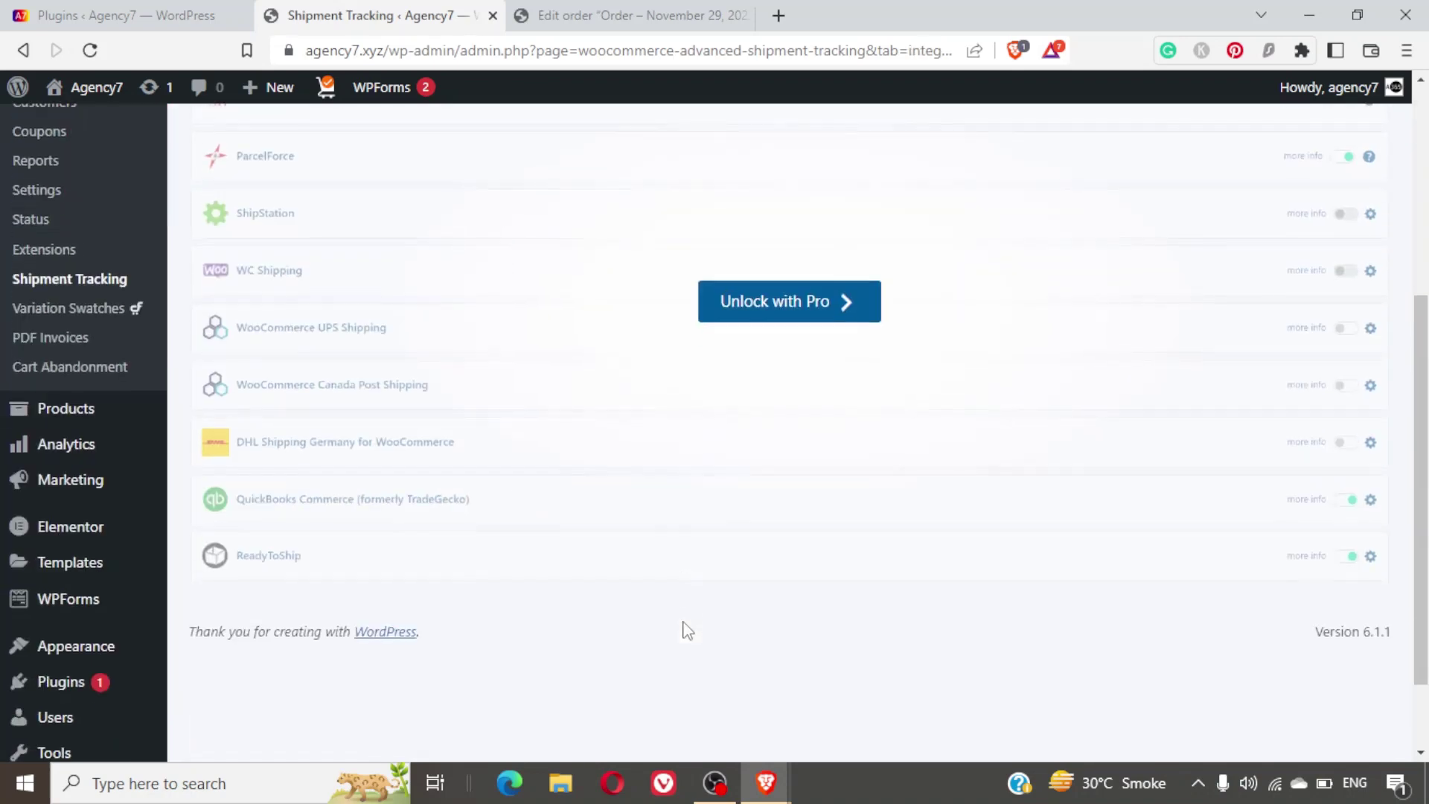
{"action": "scroll", "coordinate": [684, 628], "scroll_direction": "up", "scroll_amount": 2}
{"action": "scroll", "coordinate": [685, 629], "scroll_direction": "up", "scroll_amount": 1}
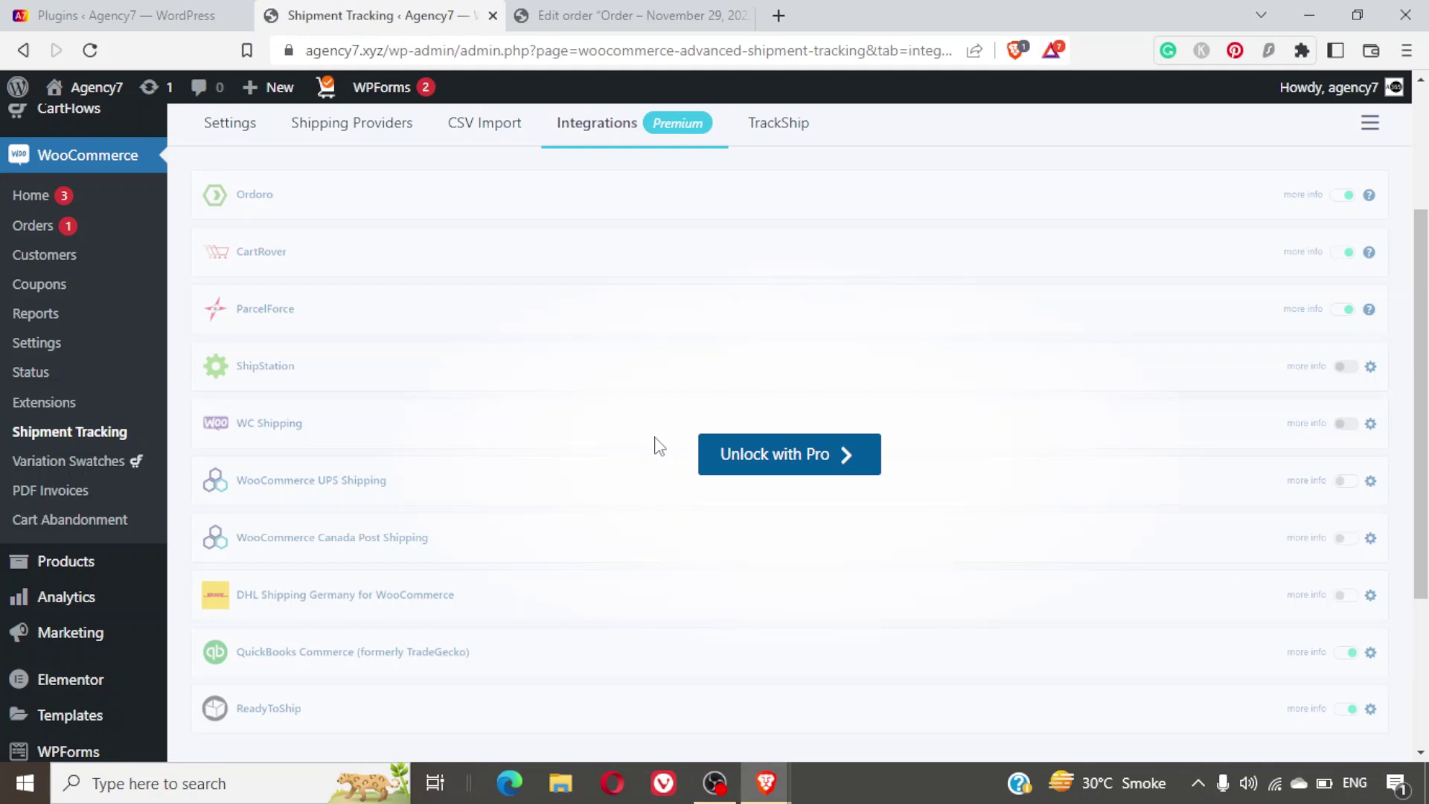
{"action": "scroll", "coordinate": [659, 447], "scroll_direction": "up", "scroll_amount": 1}
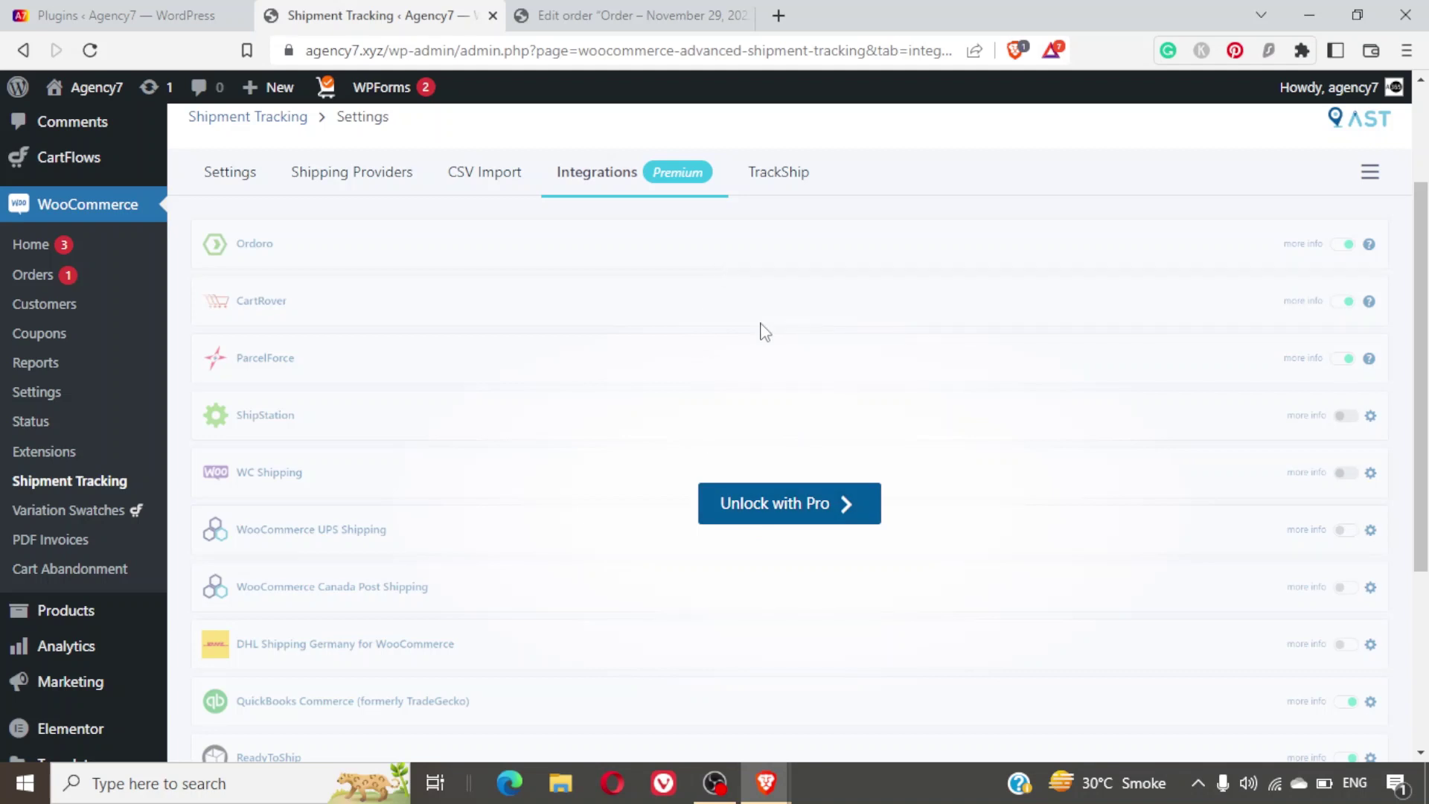
Review the TrackShip tab offering 50 free monthly trackers, then bring up the SMTP via Gmail slide.
{"action": "left_click", "coordinate": [780, 179]}
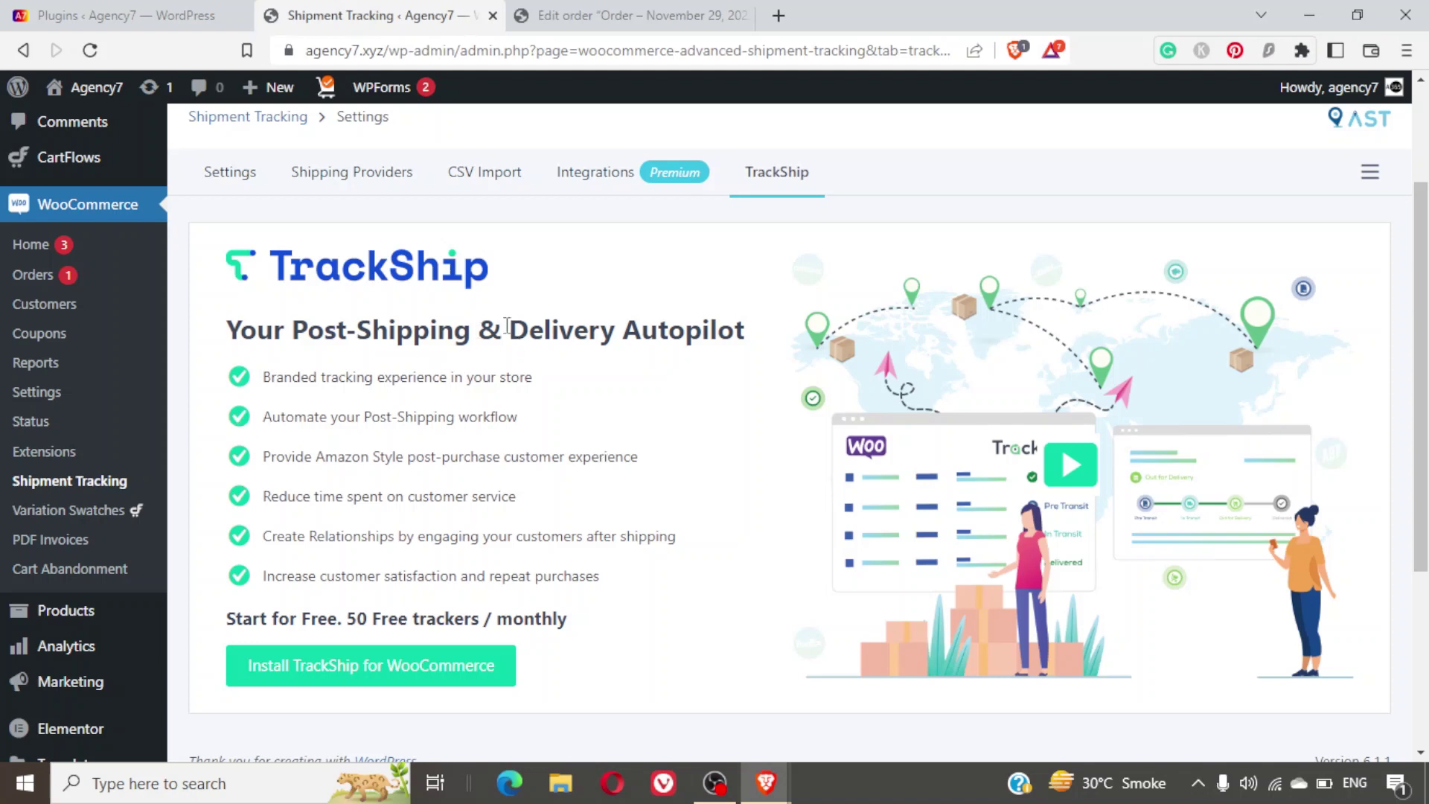
{"action": "scroll", "coordinate": [687, 384], "scroll_direction": "down", "scroll_amount": 2}
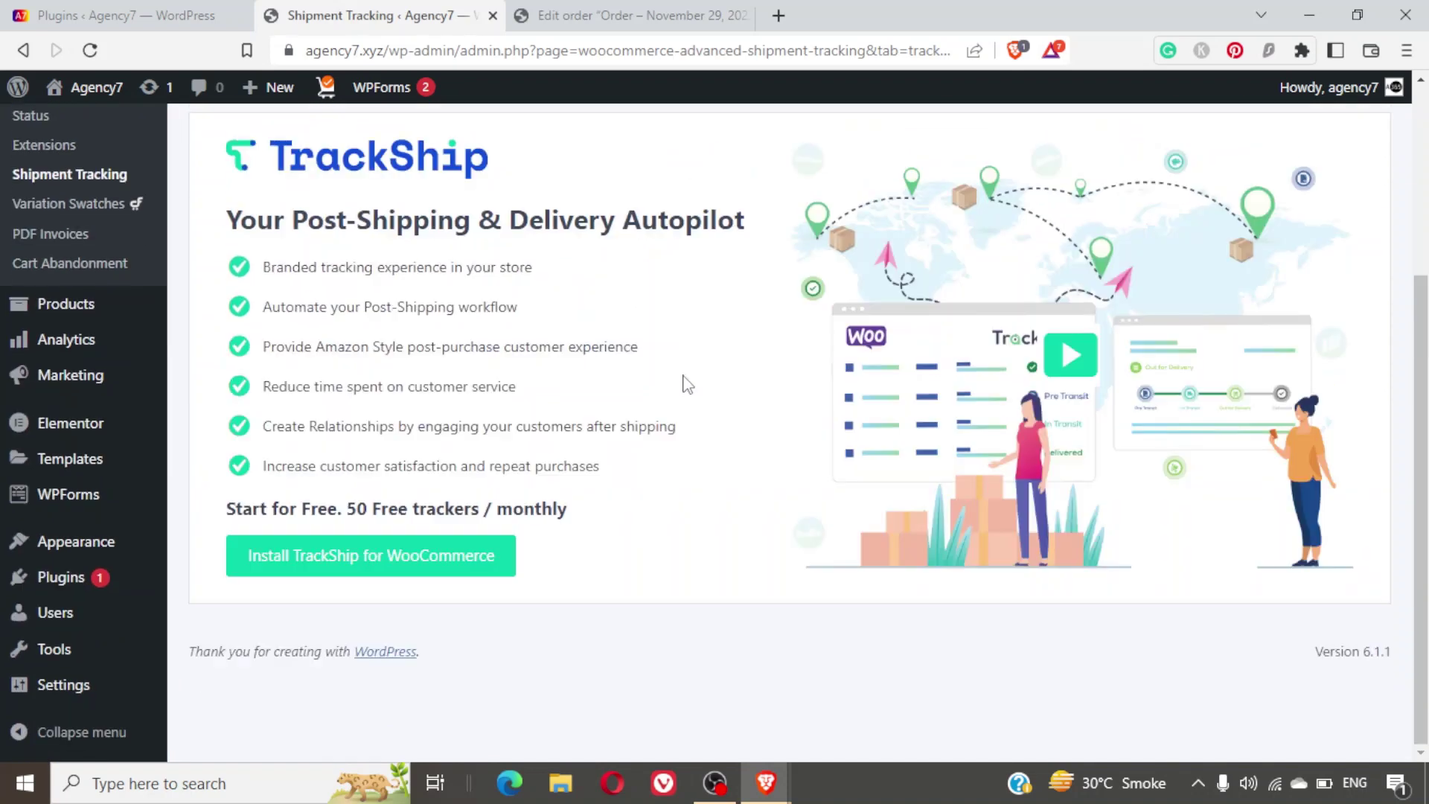
{"action": "scroll", "coordinate": [687, 383], "scroll_direction": "up", "scroll_amount": 4}
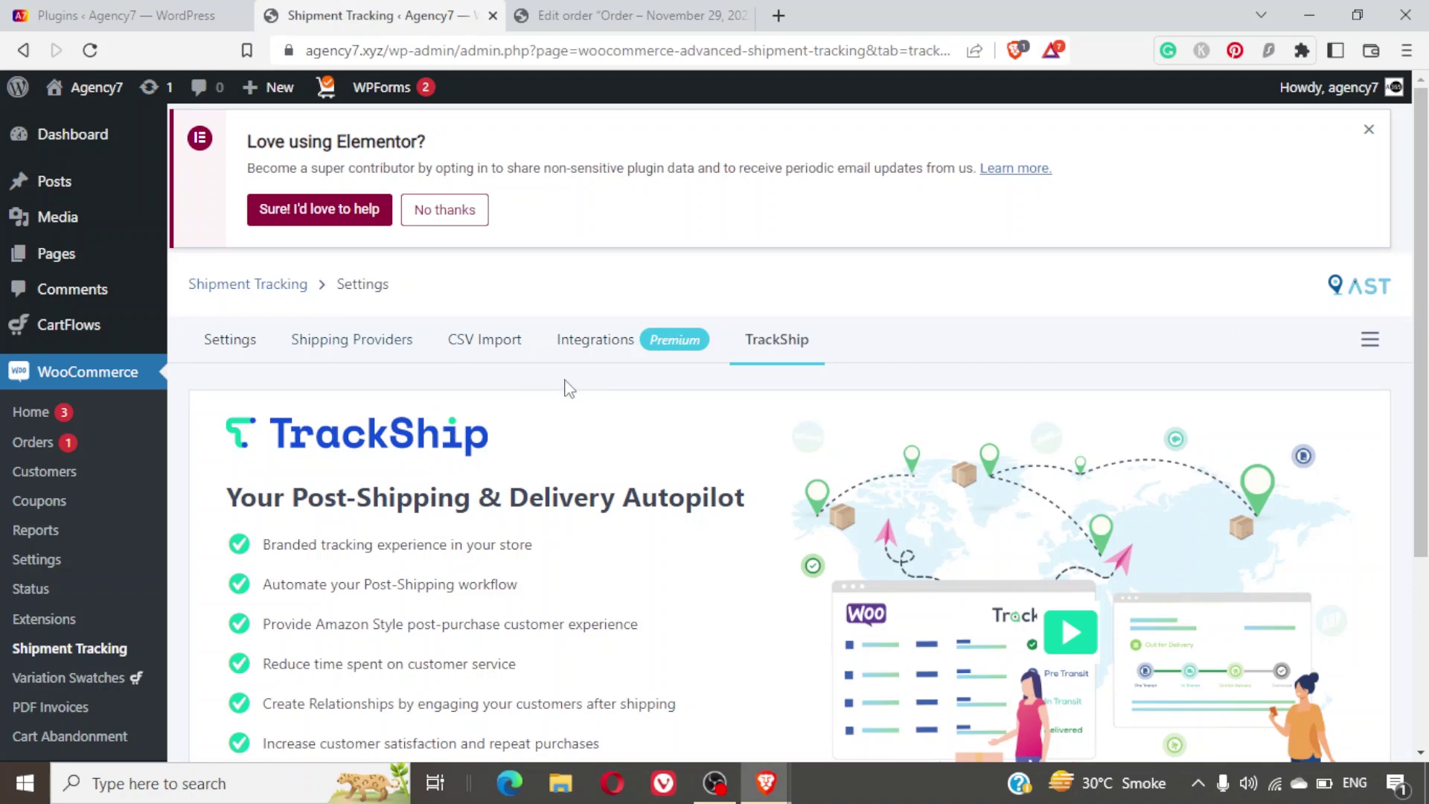
{"action": "key", "text": "alt+Tab"}
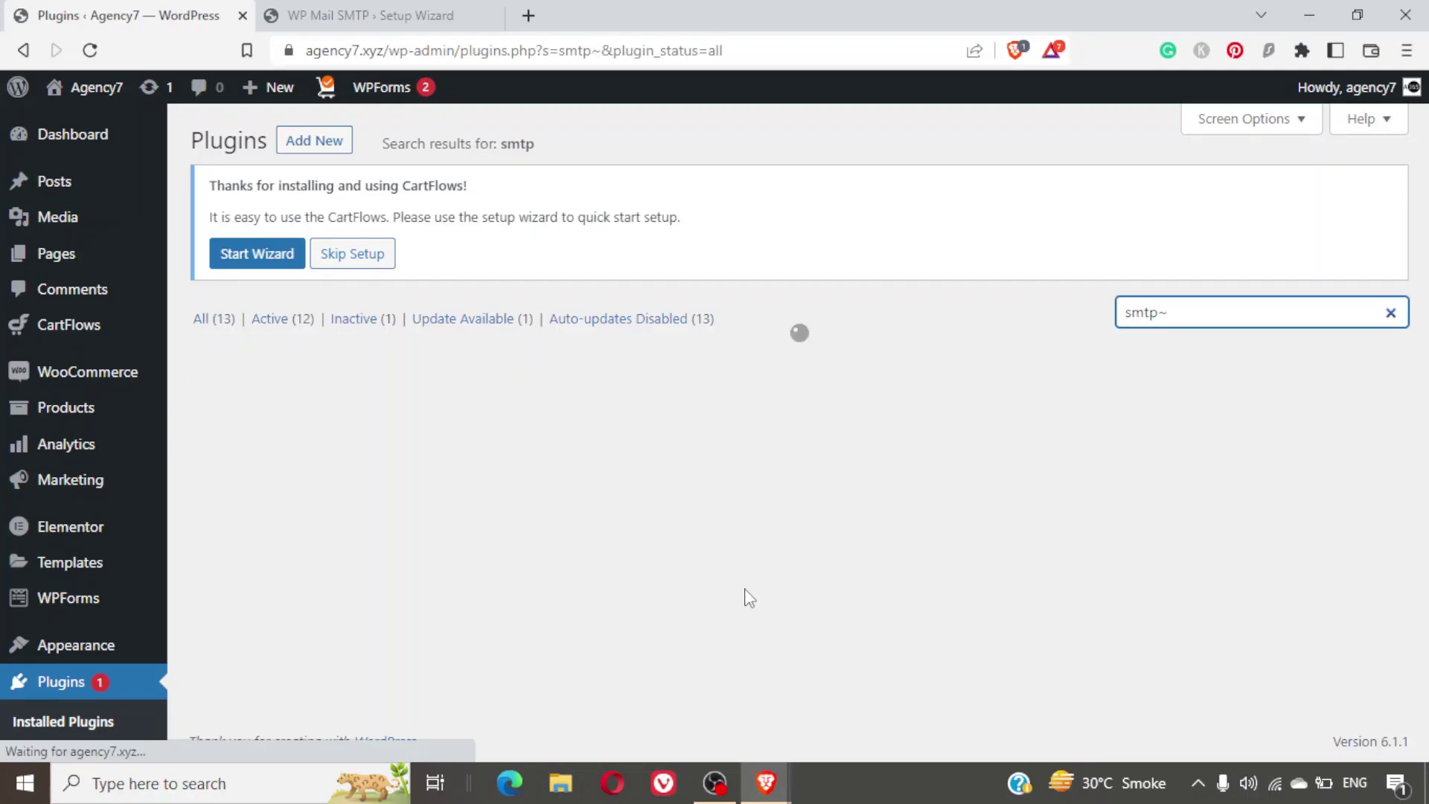
Find WP Mail SMTP Pro with an 'smtp' plugin search, clear it, then go to the Setup Wizard tab.
{"action": "left_click", "coordinate": [1166, 312]}
{"action": "key", "text": "BackSpace"}
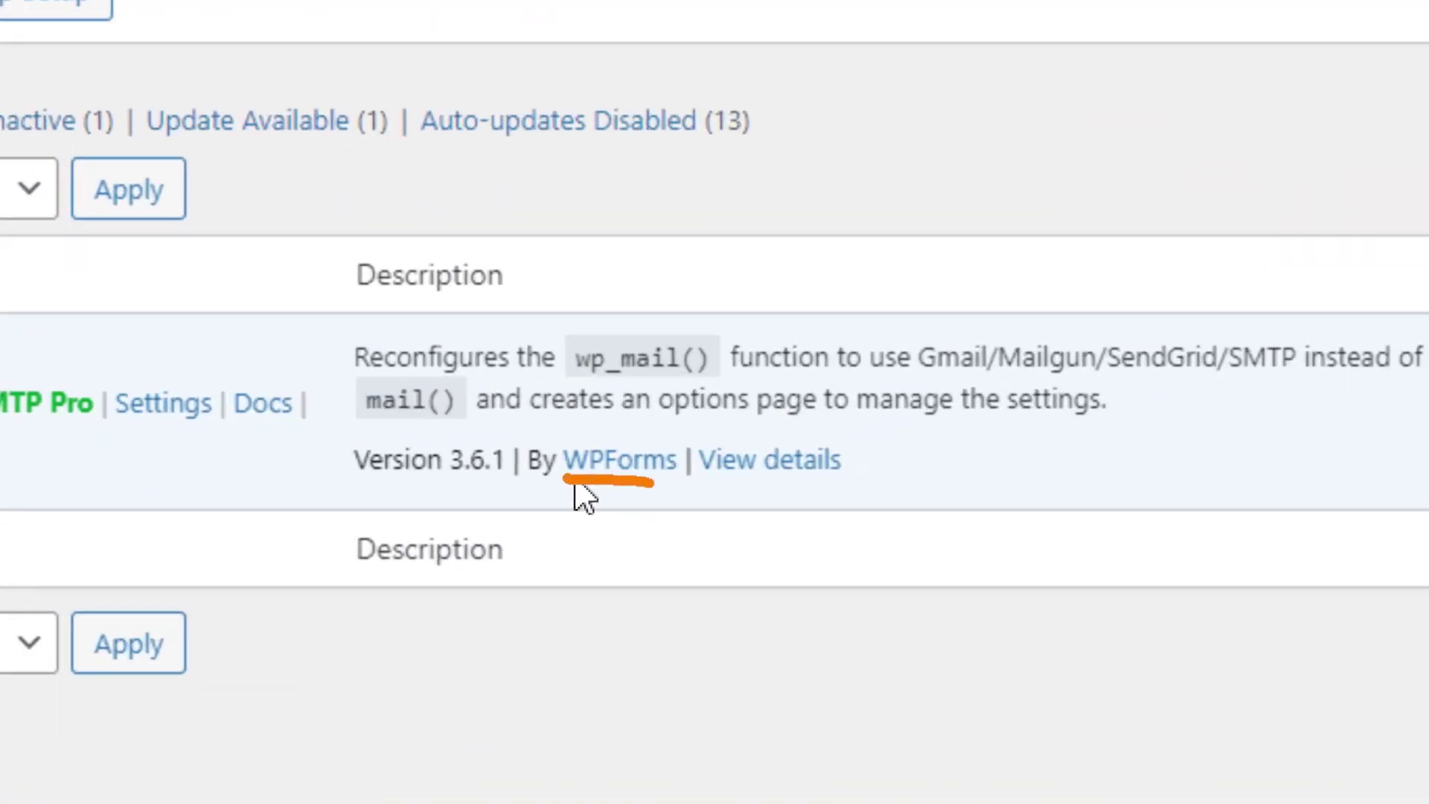
{"action": "key", "text": "BackSpace"}
{"action": "key", "text": "BackSpace"}
{"action": "key", "text": "BackSpace"}
{"action": "key", "text": "BackSpace"}
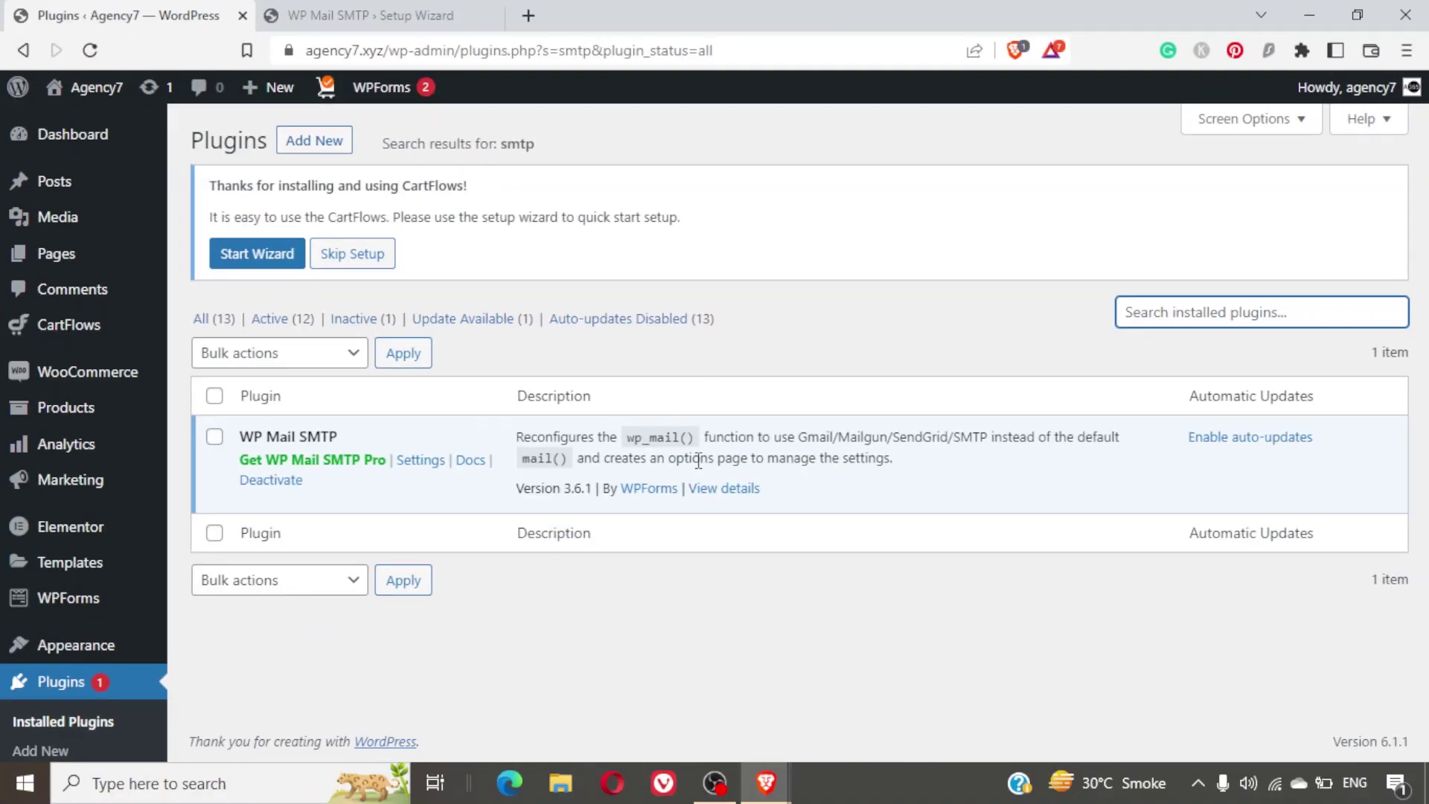
{"action": "left_click", "coordinate": [414, 21]}
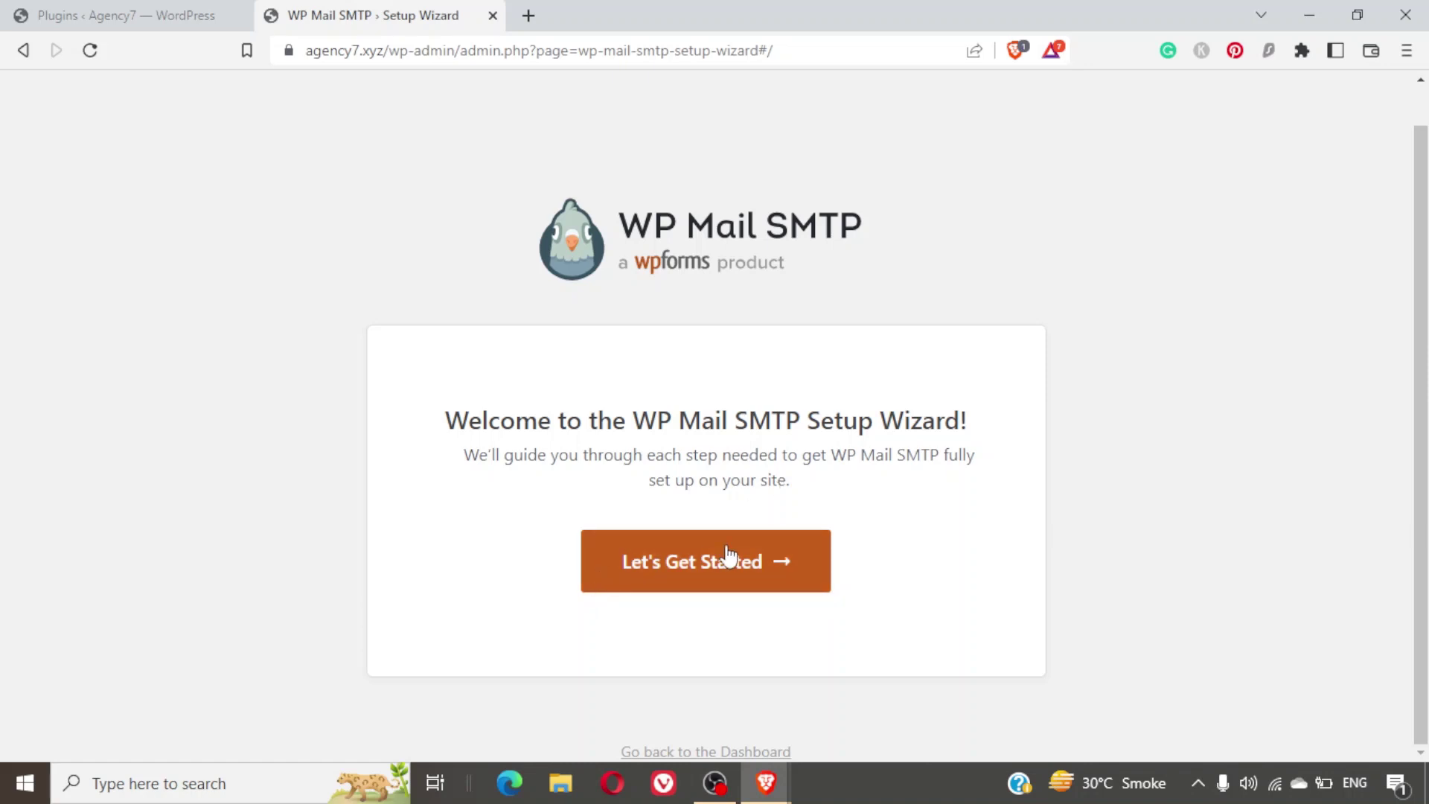
Start the WP Mail SMTP setup wizard and select Google / Gmail as the mailer.
{"action": "left_click", "coordinate": [680, 557]}
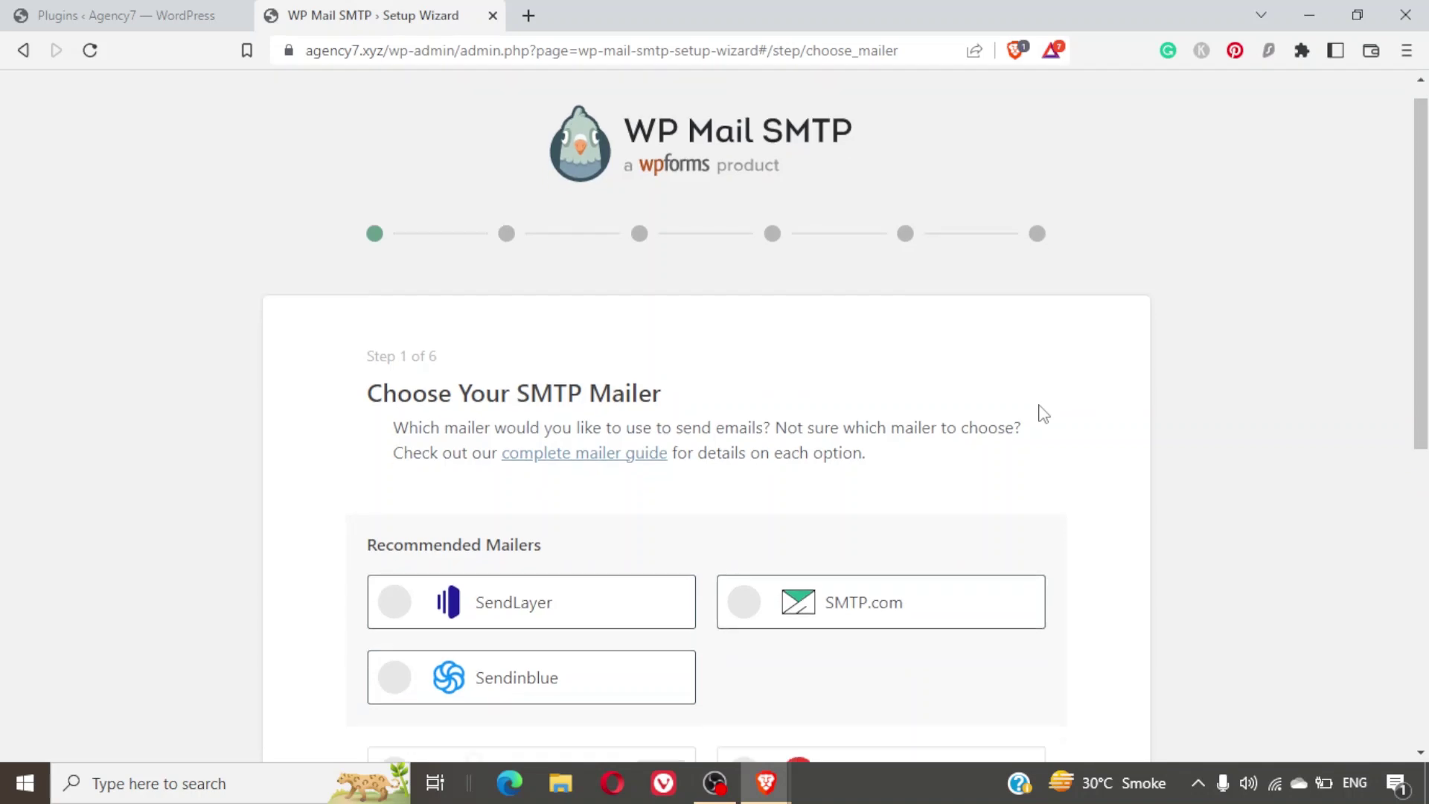
{"action": "scroll", "coordinate": [1043, 414], "scroll_direction": "down", "scroll_amount": 4}
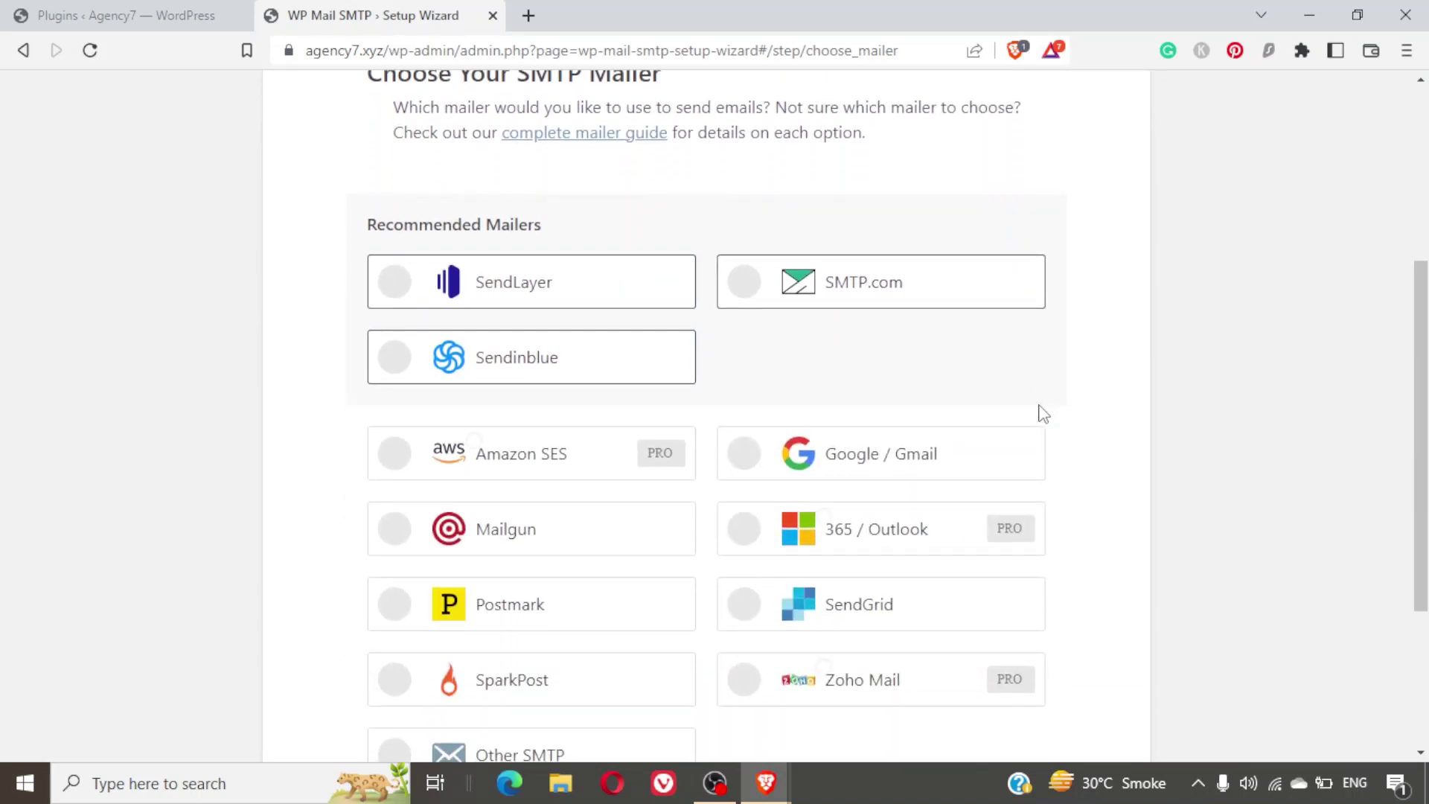
{"action": "scroll", "coordinate": [1043, 414], "scroll_direction": "down", "scroll_amount": 1}
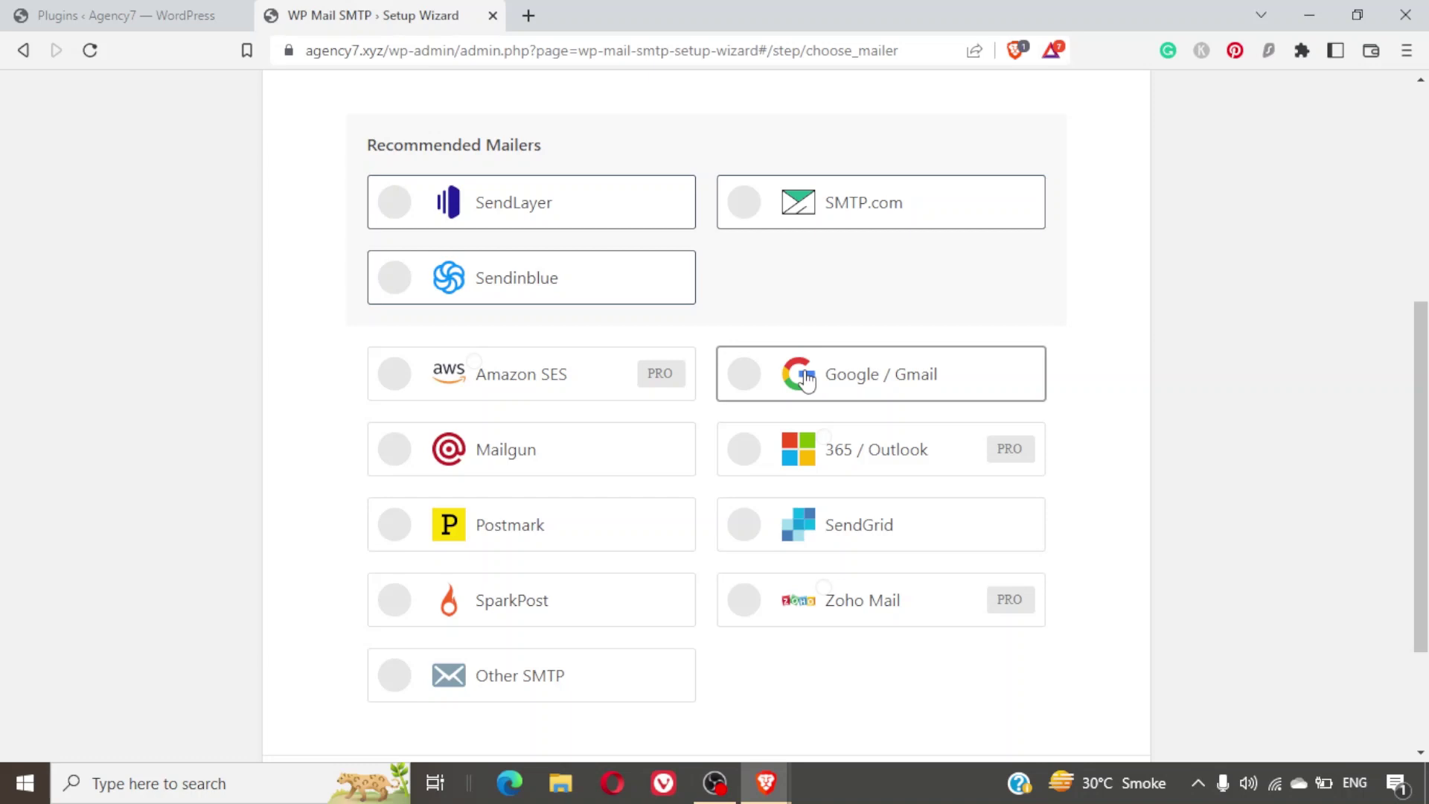
{"action": "scroll", "coordinate": [1164, 399], "scroll_direction": "down", "scroll_amount": 3}
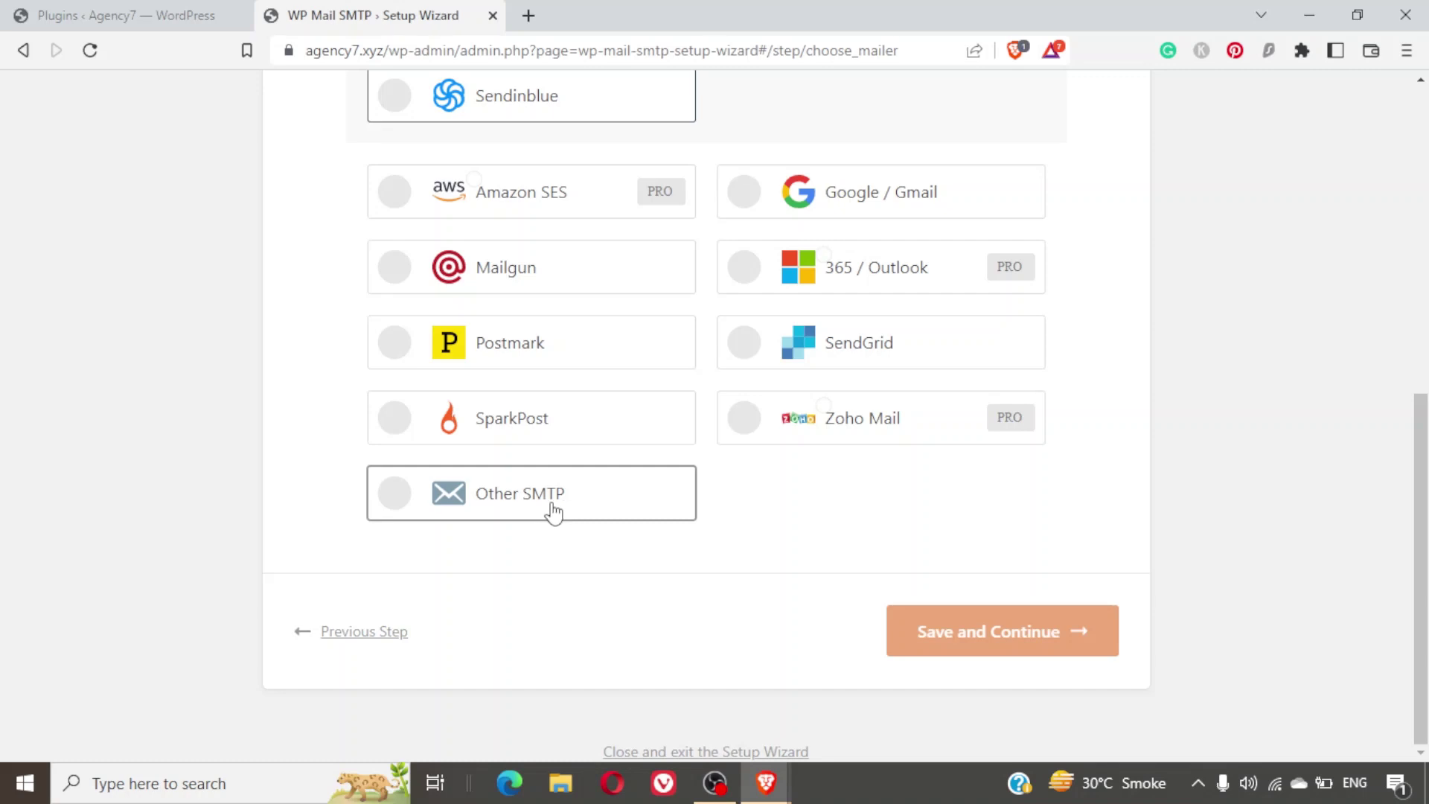
{"action": "scroll", "coordinate": [698, 522], "scroll_direction": "up", "scroll_amount": 1}
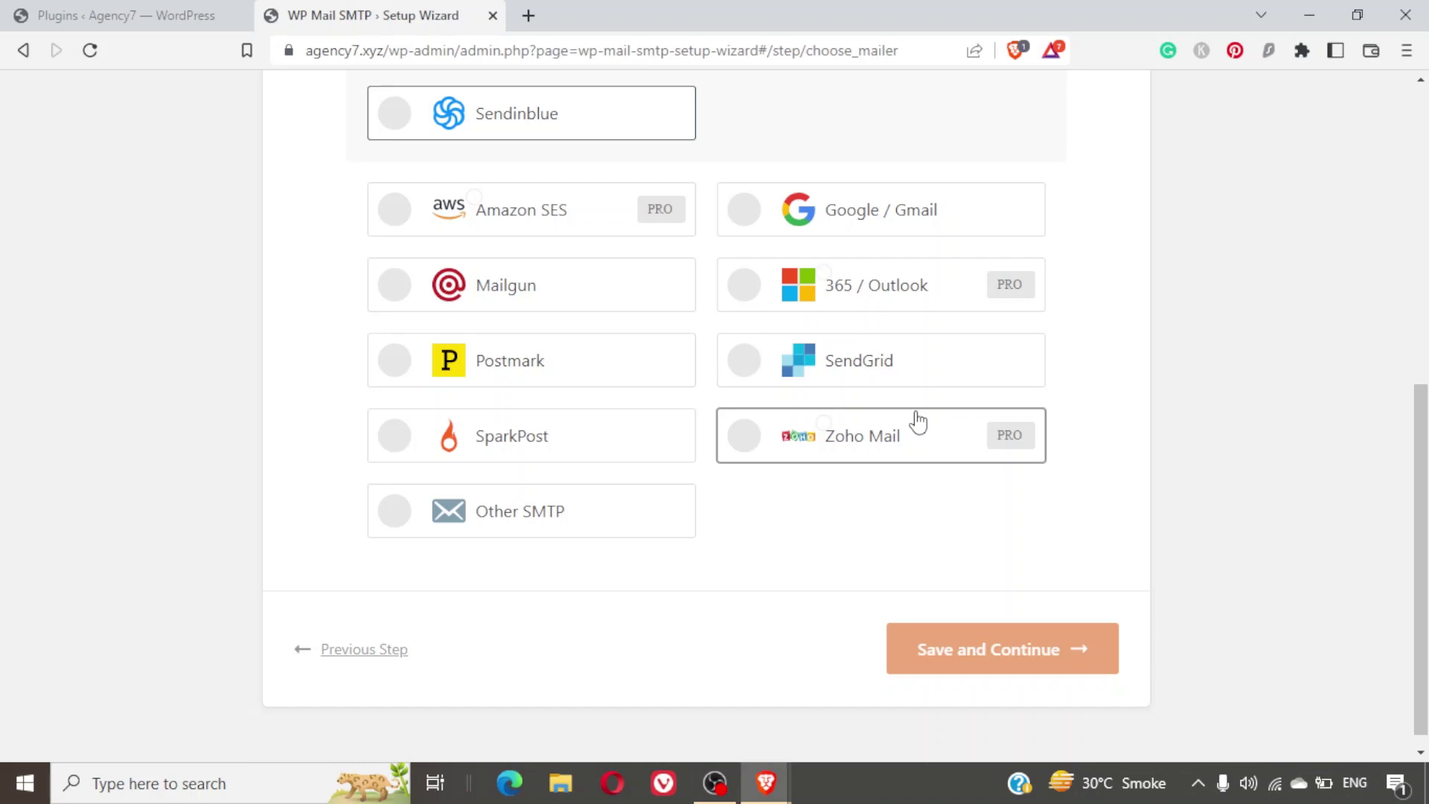
{"action": "scroll", "coordinate": [917, 419], "scroll_direction": "up", "scroll_amount": 3}
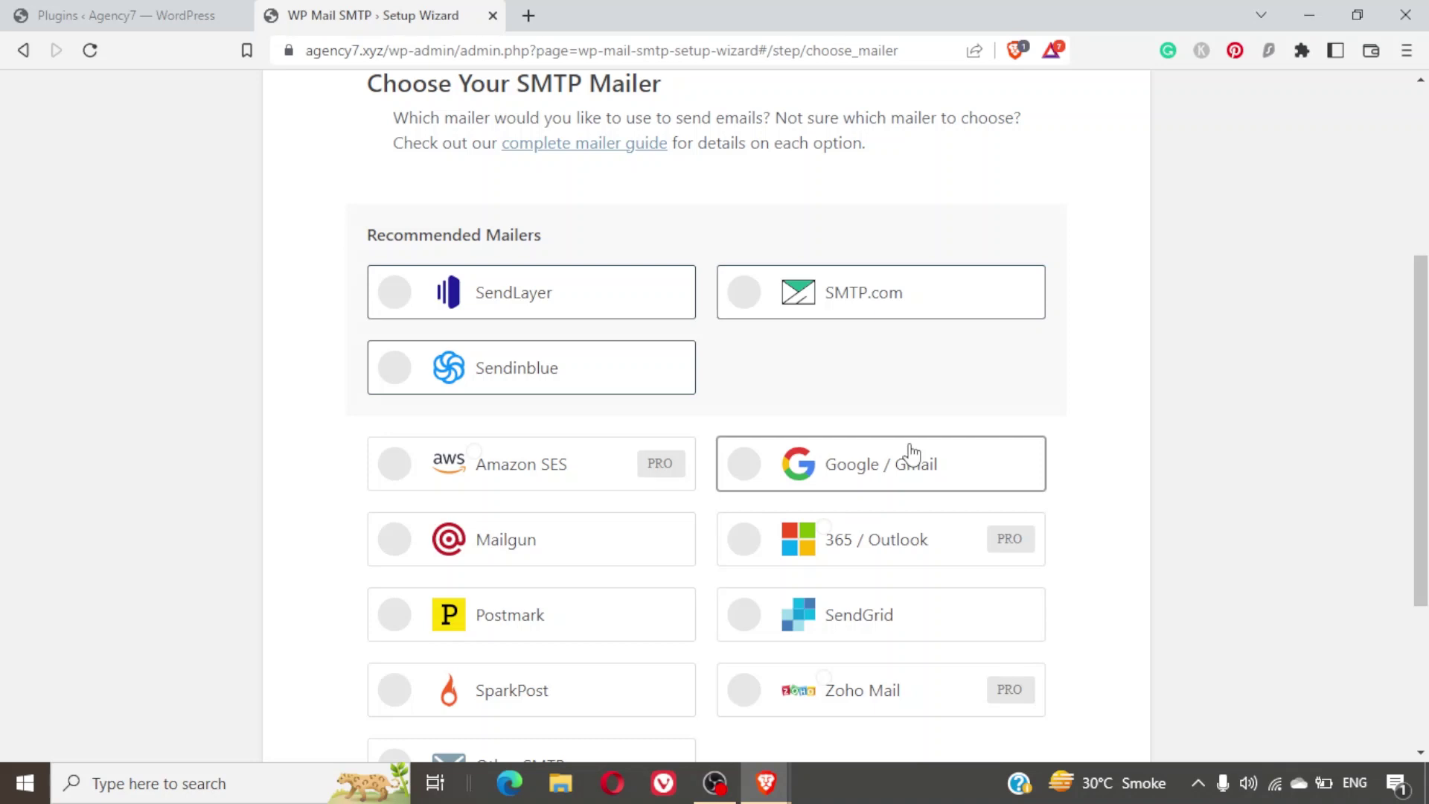
{"action": "left_click", "coordinate": [912, 453]}
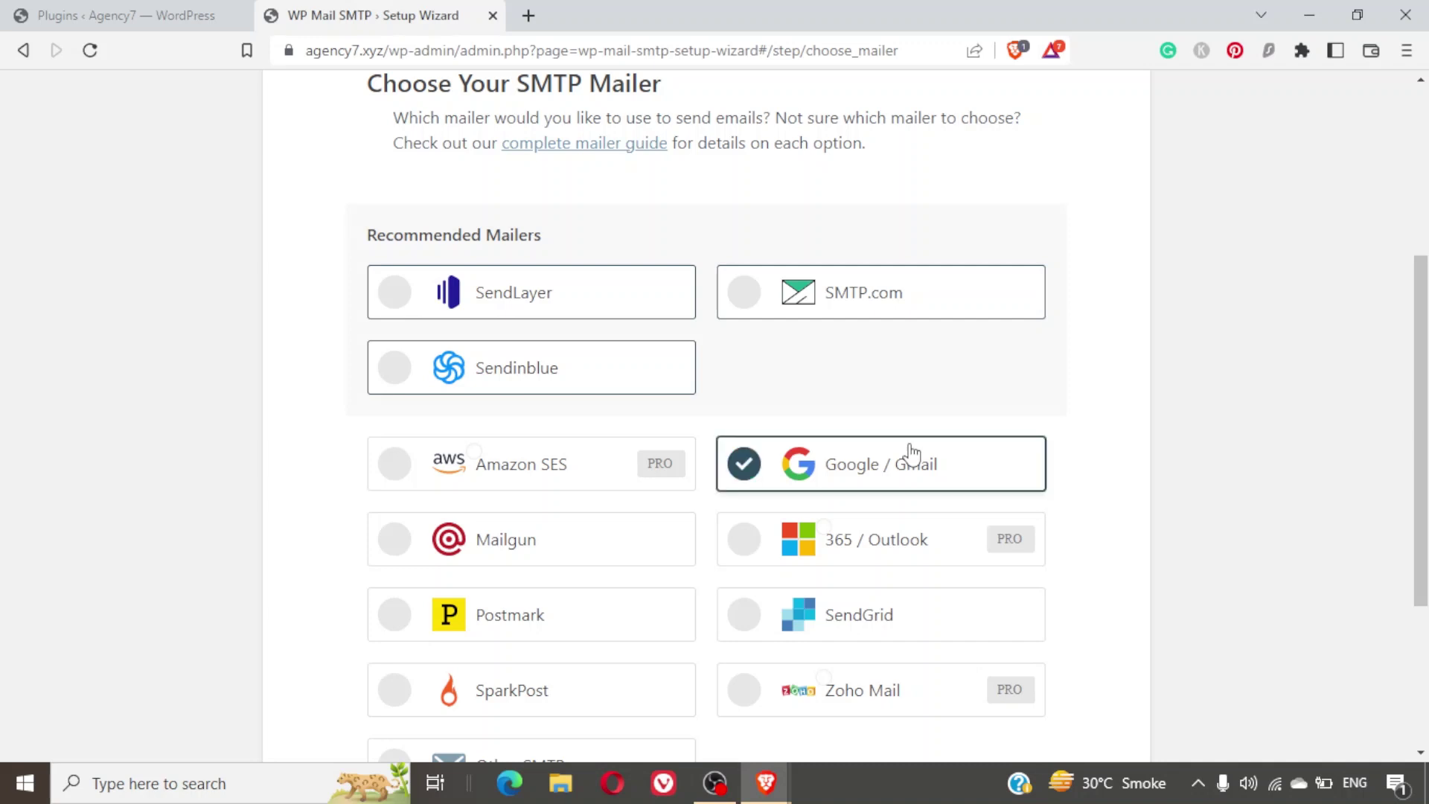
Save the mailer choice and accept the Gmail rate-limit warning to reach Step 2.
{"action": "scroll", "coordinate": [1297, 500], "scroll_direction": "down", "scroll_amount": 3}
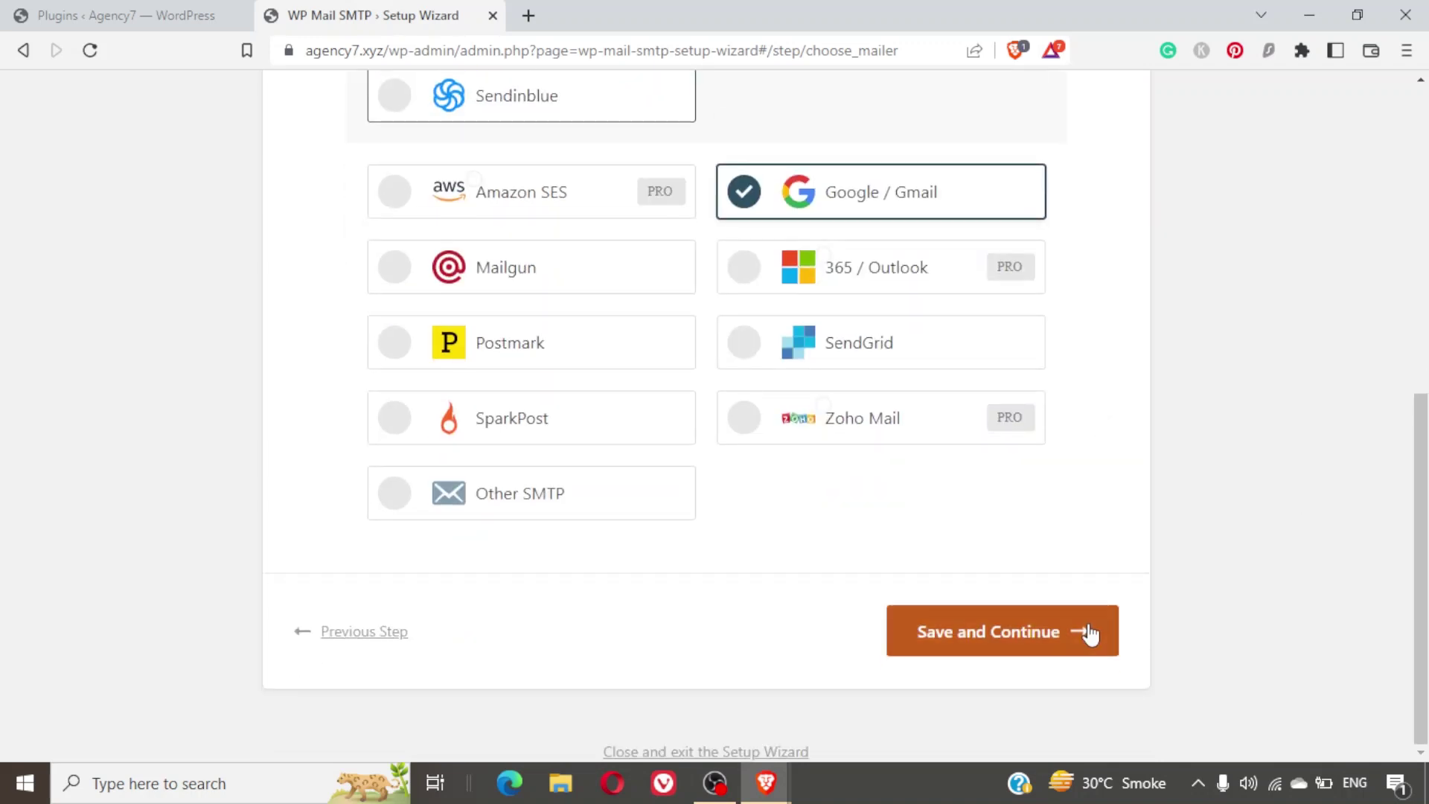
{"action": "left_click", "coordinate": [1045, 628]}
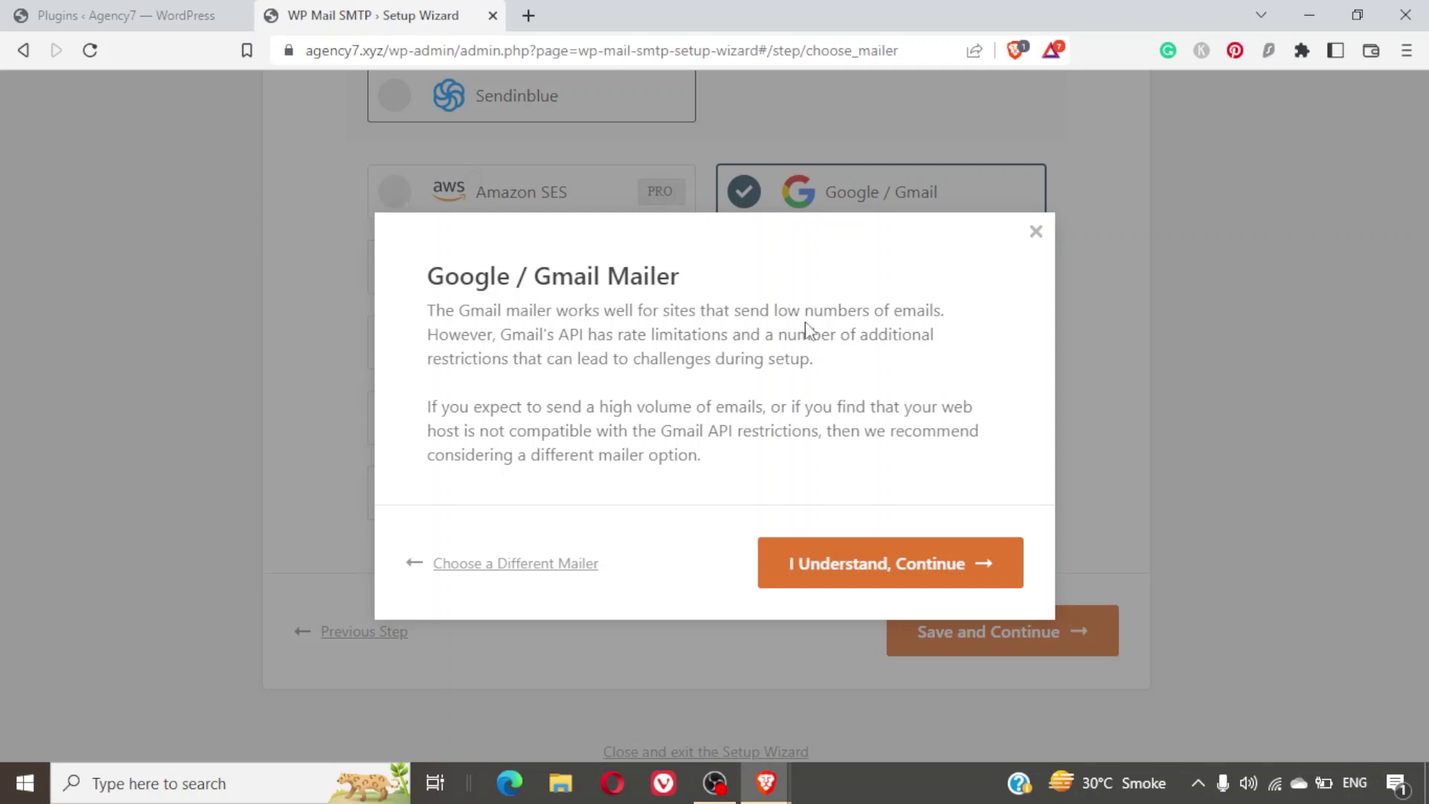
{"action": "left_click_drag", "start_coordinate": [770, 328], "coordinate": [944, 326]}
{"action": "key", "text": "Escape"}
{"action": "left_click", "coordinate": [833, 570]}
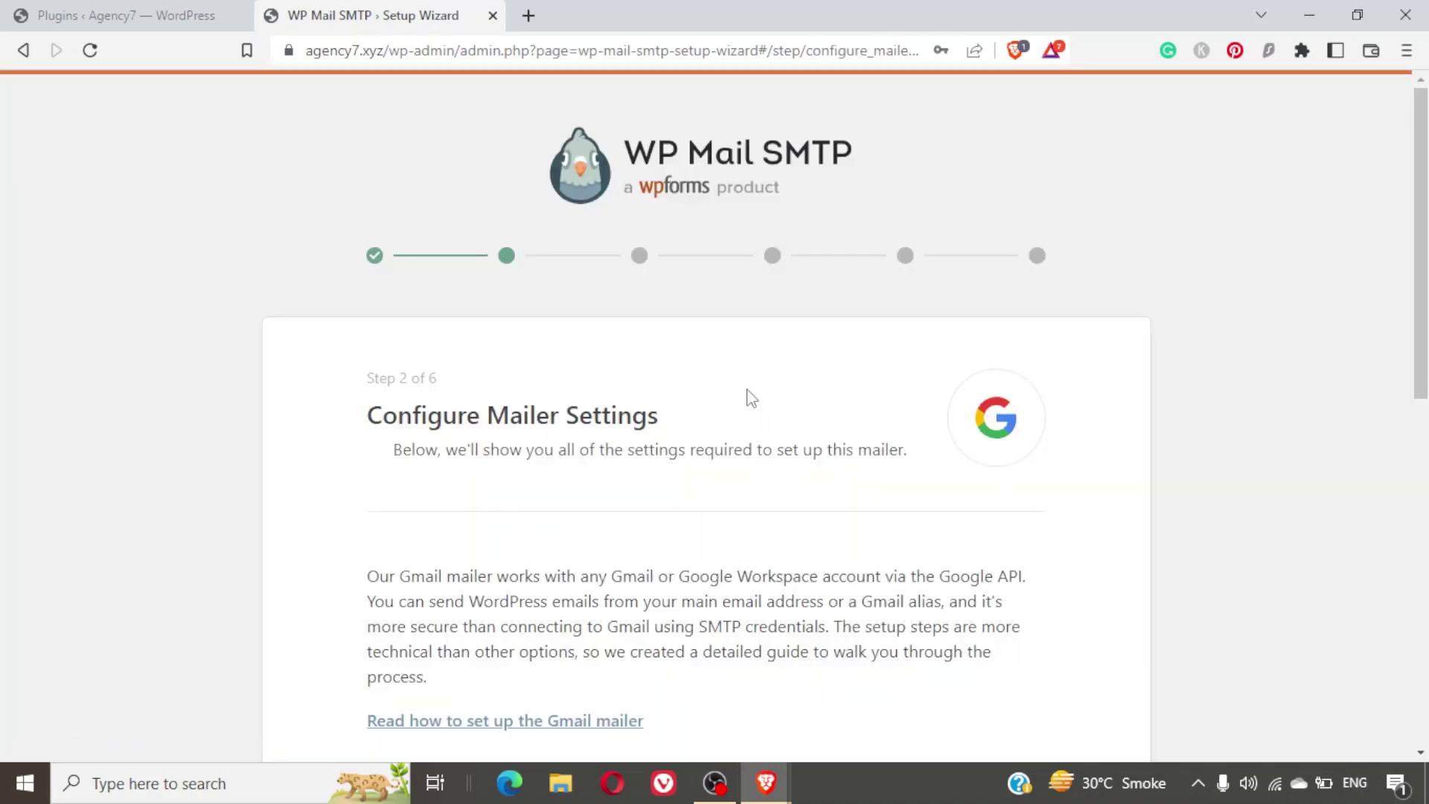
Open the 'Read how to set up the Gmail mailer' guide in a new tab and switch to it.
{"action": "scroll", "coordinate": [751, 399], "scroll_direction": "down", "scroll_amount": 4}
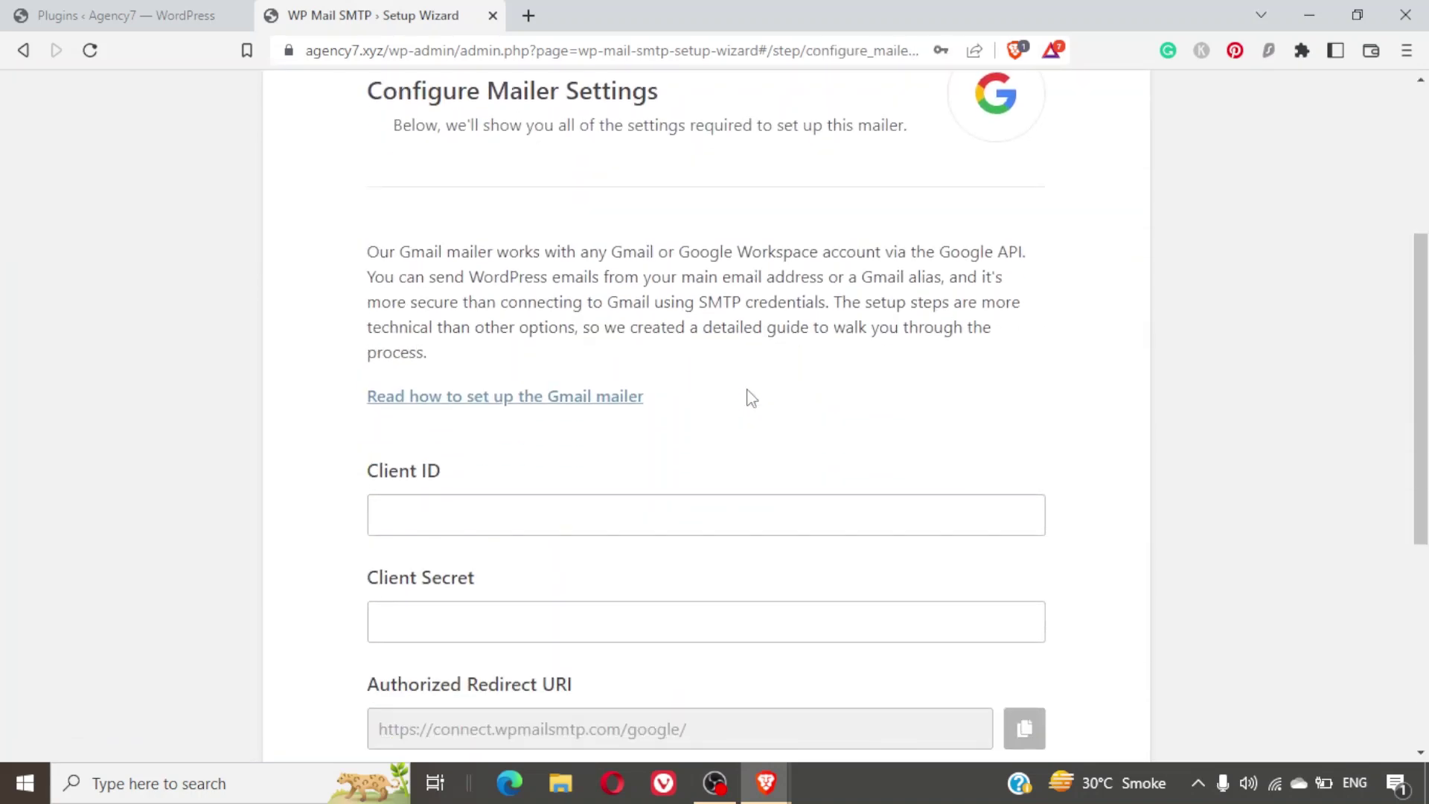
{"action": "scroll", "coordinate": [751, 399], "scroll_direction": "down", "scroll_amount": 2}
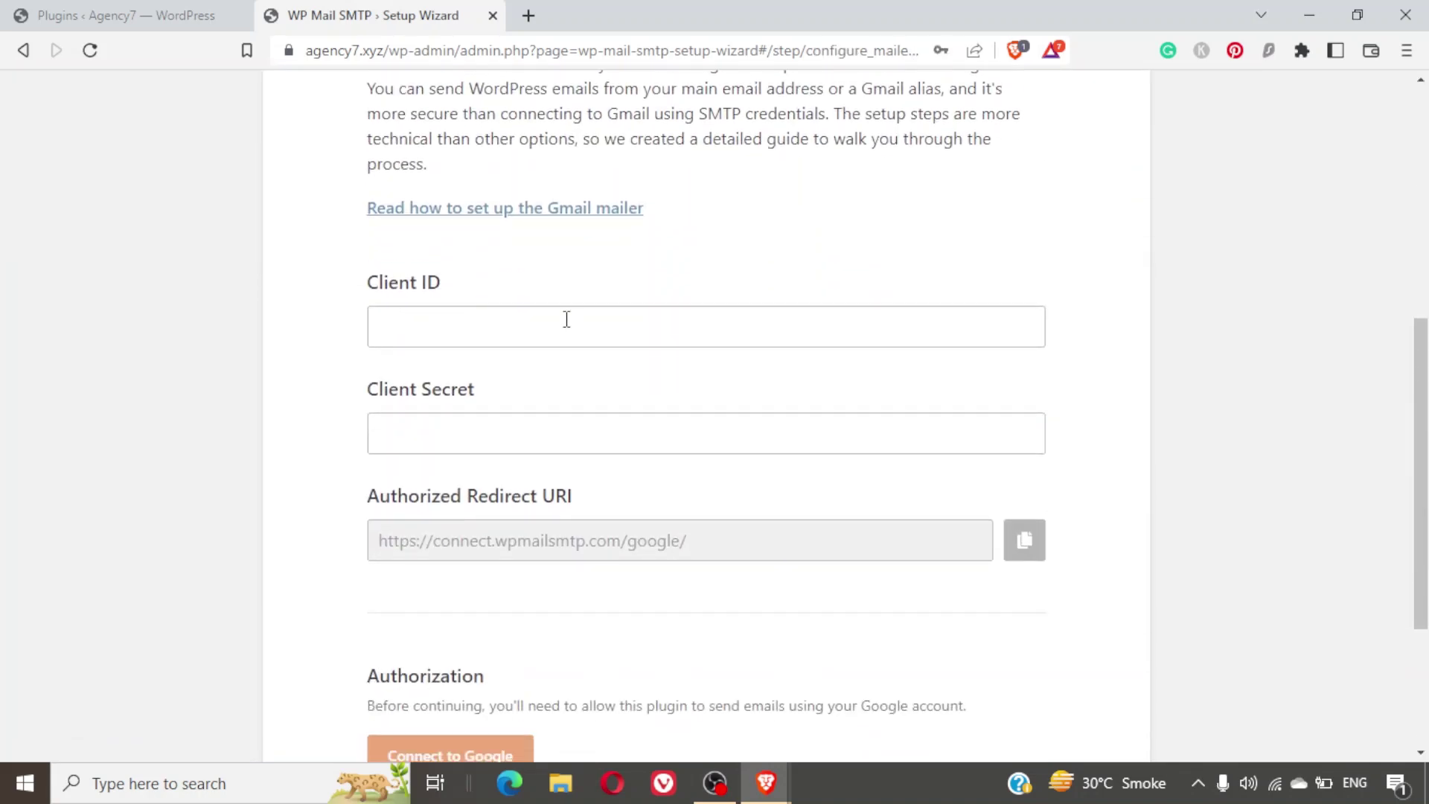
{"action": "scroll", "coordinate": [630, 403], "scroll_direction": "down", "scroll_amount": 3}
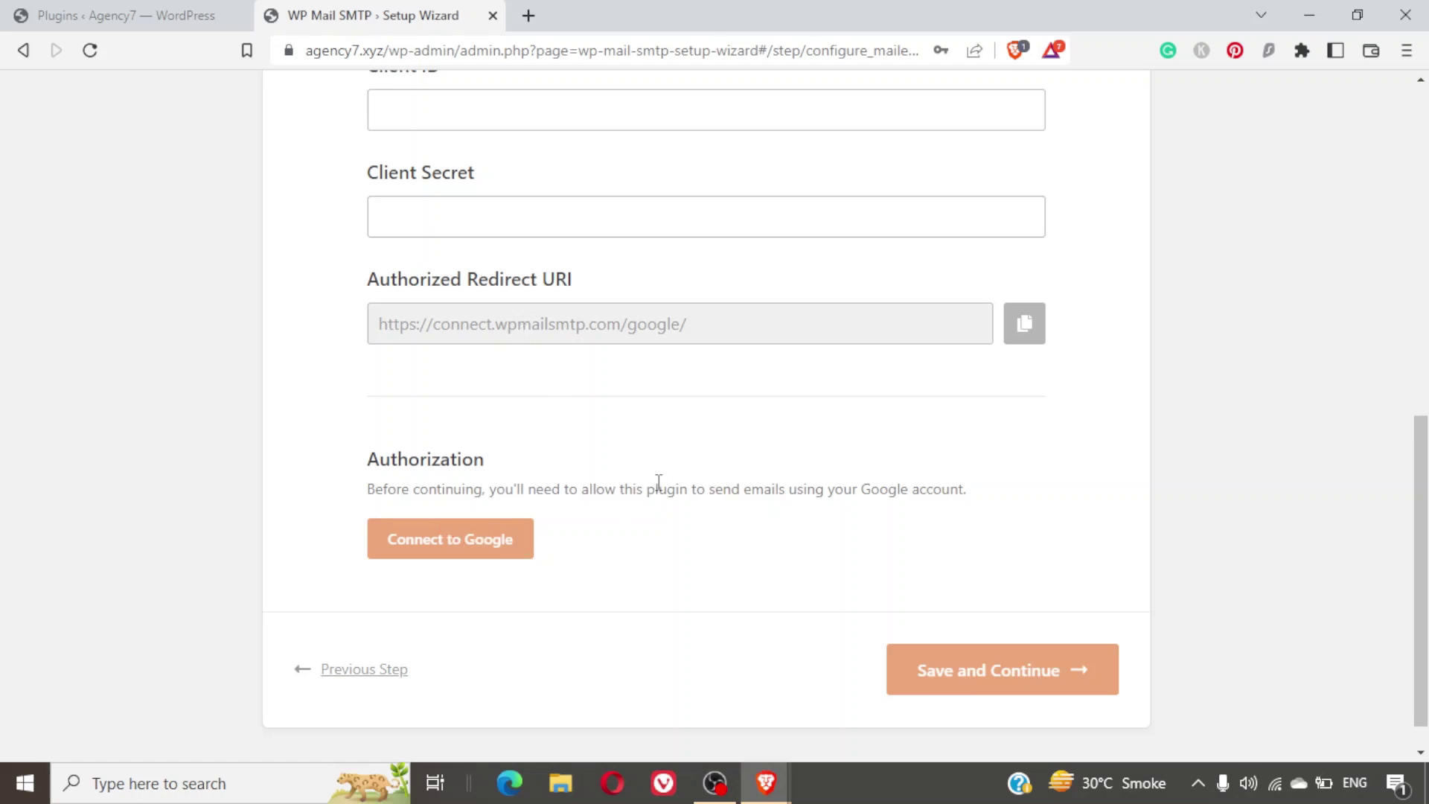
{"action": "scroll", "coordinate": [658, 484], "scroll_direction": "up", "scroll_amount": 2}
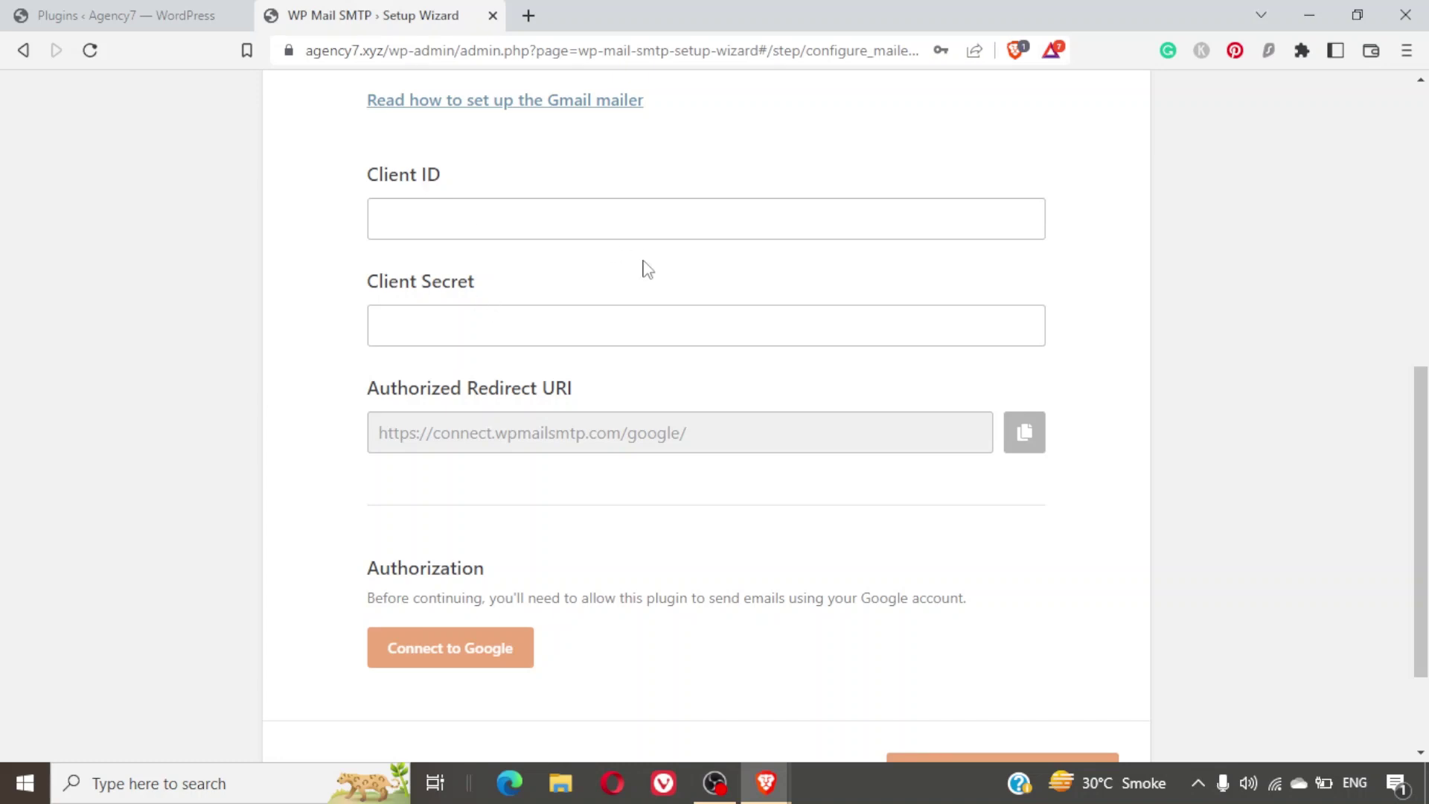
{"action": "scroll", "coordinate": [648, 269], "scroll_direction": "up", "scroll_amount": 2}
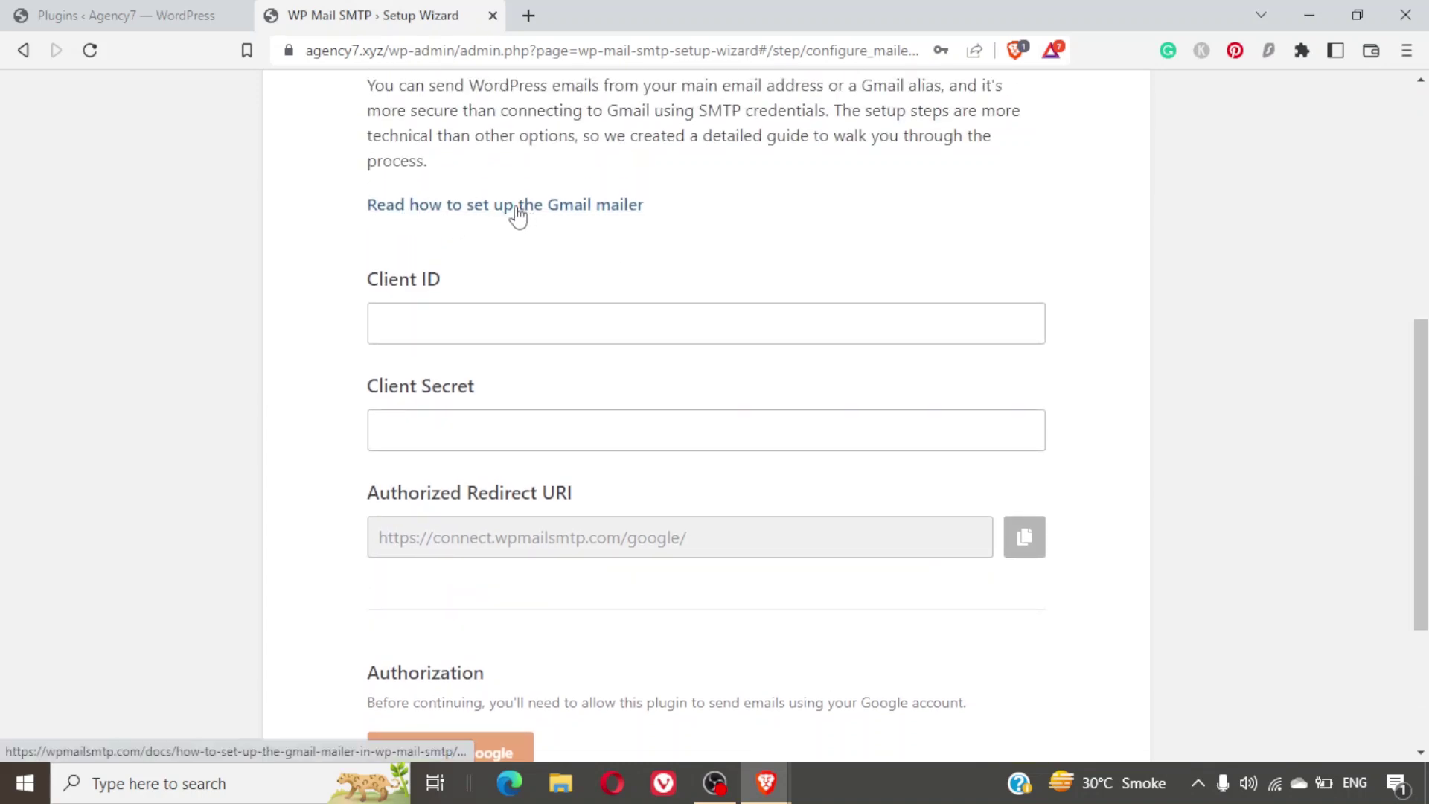
{"action": "right_click", "coordinate": [495, 200]}
{"action": "left_click", "coordinate": [551, 218]}
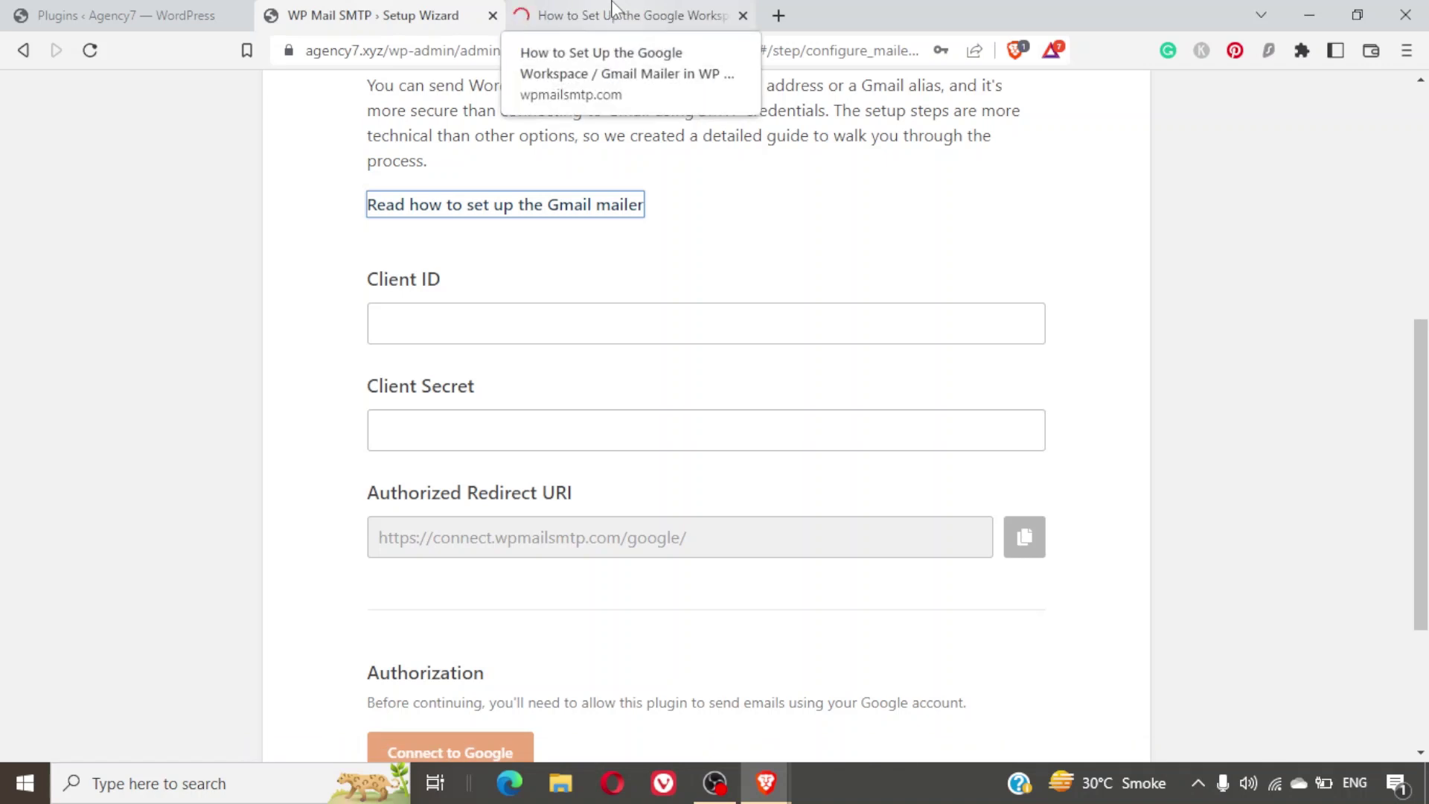
{"action": "left_click", "coordinate": [612, 13]}
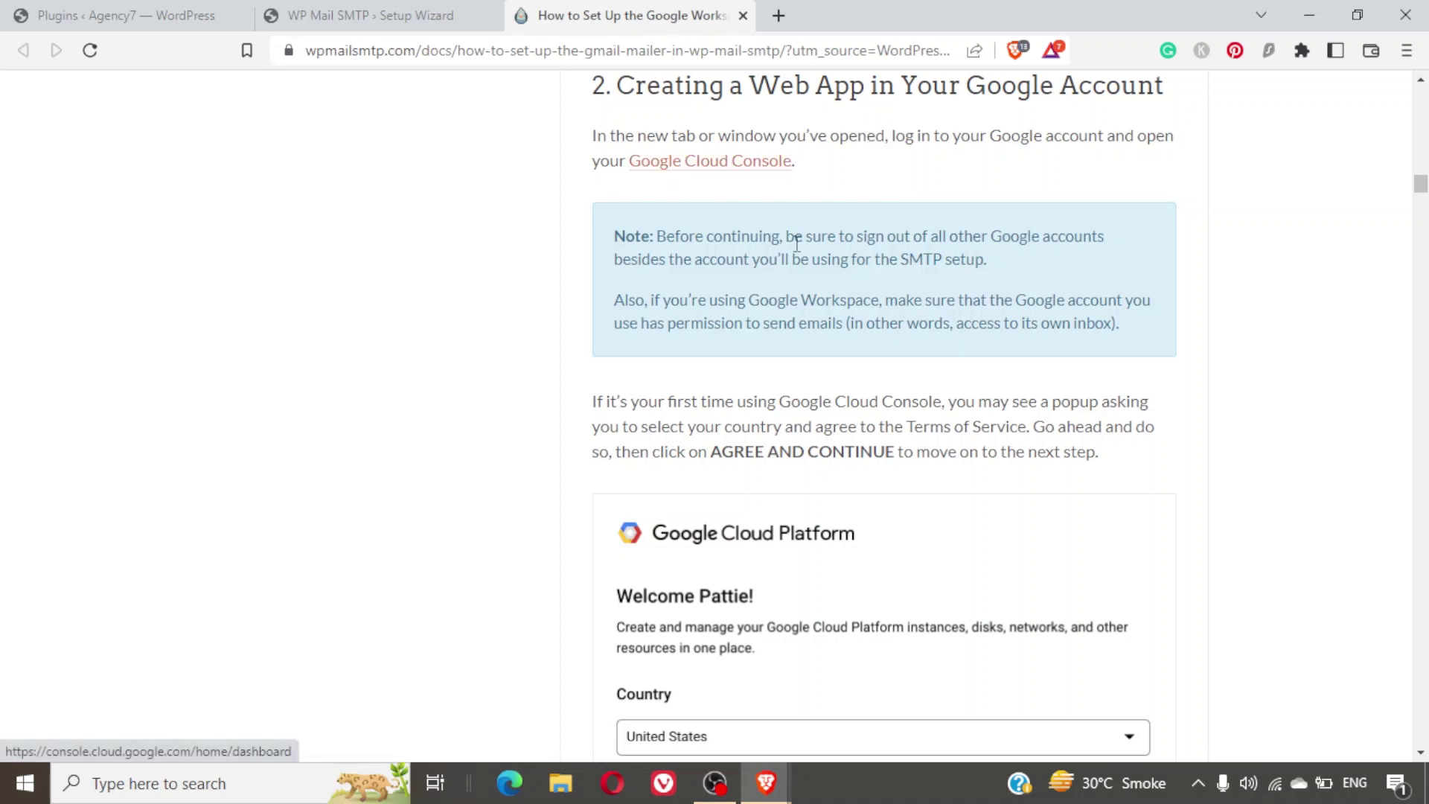
Scroll to the guide's Creating a Web App section and open Google Cloud Console in a new window.
{"action": "scroll", "coordinate": [840, 288], "scroll_direction": "down", "scroll_amount": 2}
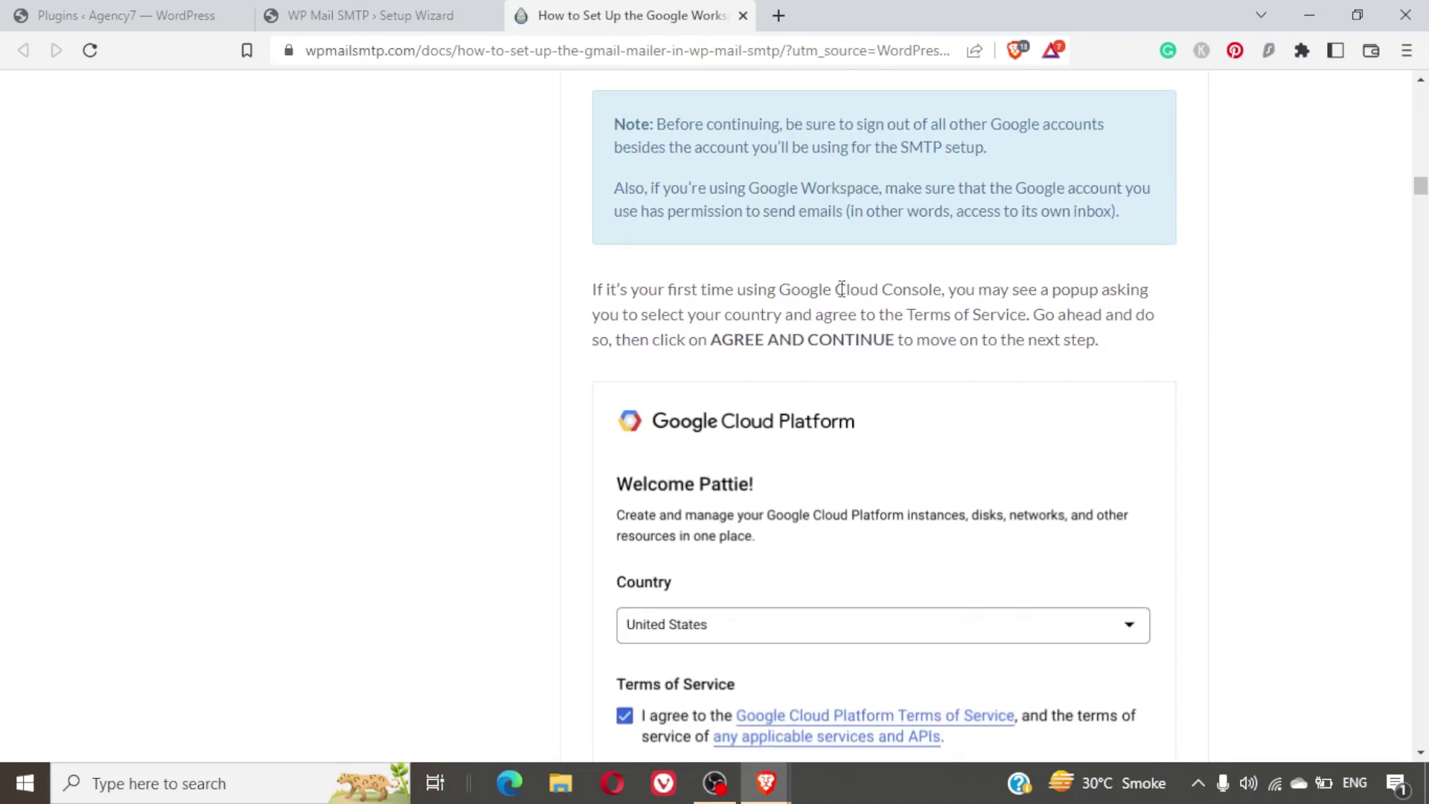
{"action": "scroll", "coordinate": [842, 289], "scroll_direction": "down", "scroll_amount": 4}
{"action": "scroll", "coordinate": [841, 289], "scroll_direction": "up", "scroll_amount": 10}
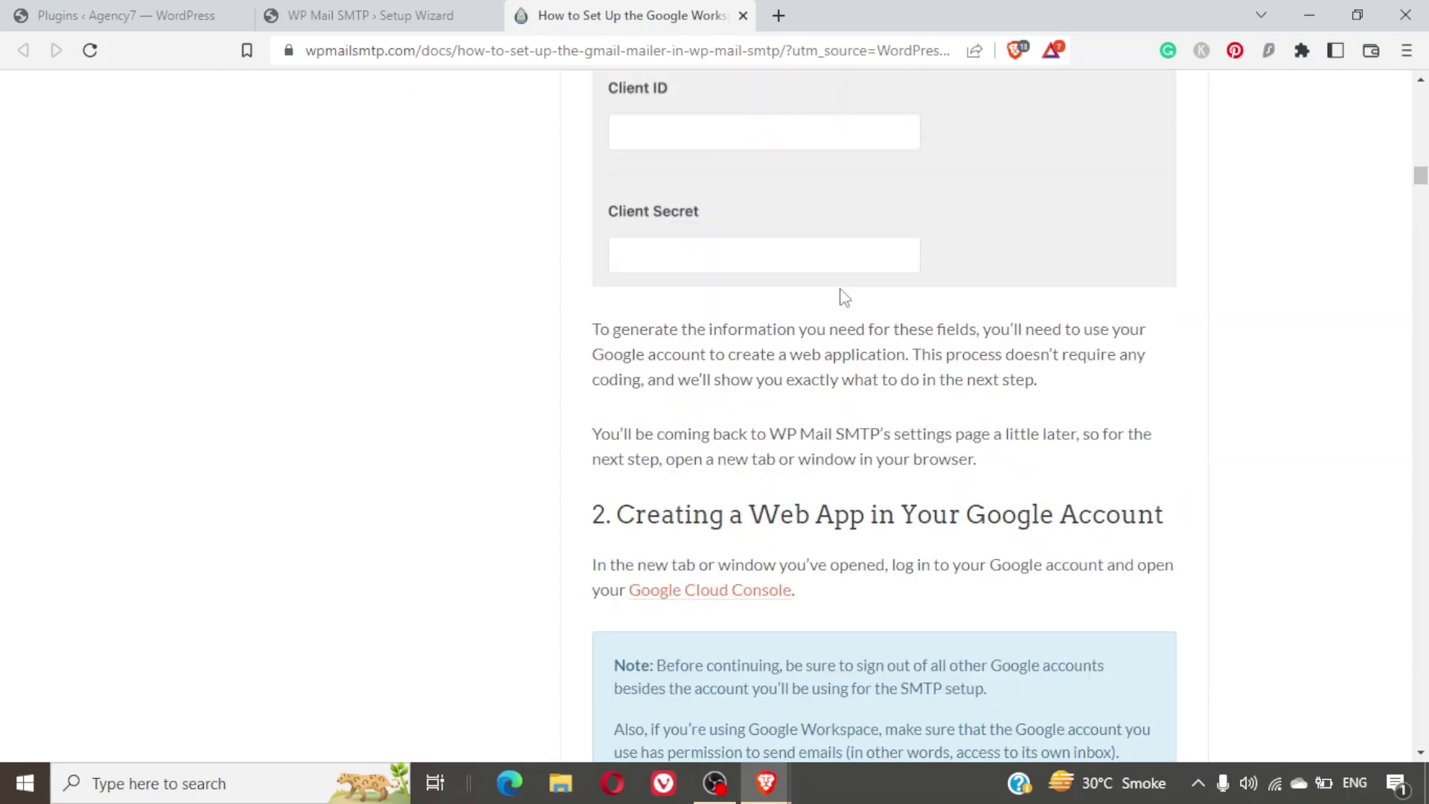
{"action": "scroll", "coordinate": [841, 289], "scroll_direction": "down", "scroll_amount": 4}
{"action": "right_click", "coordinate": [754, 279]}
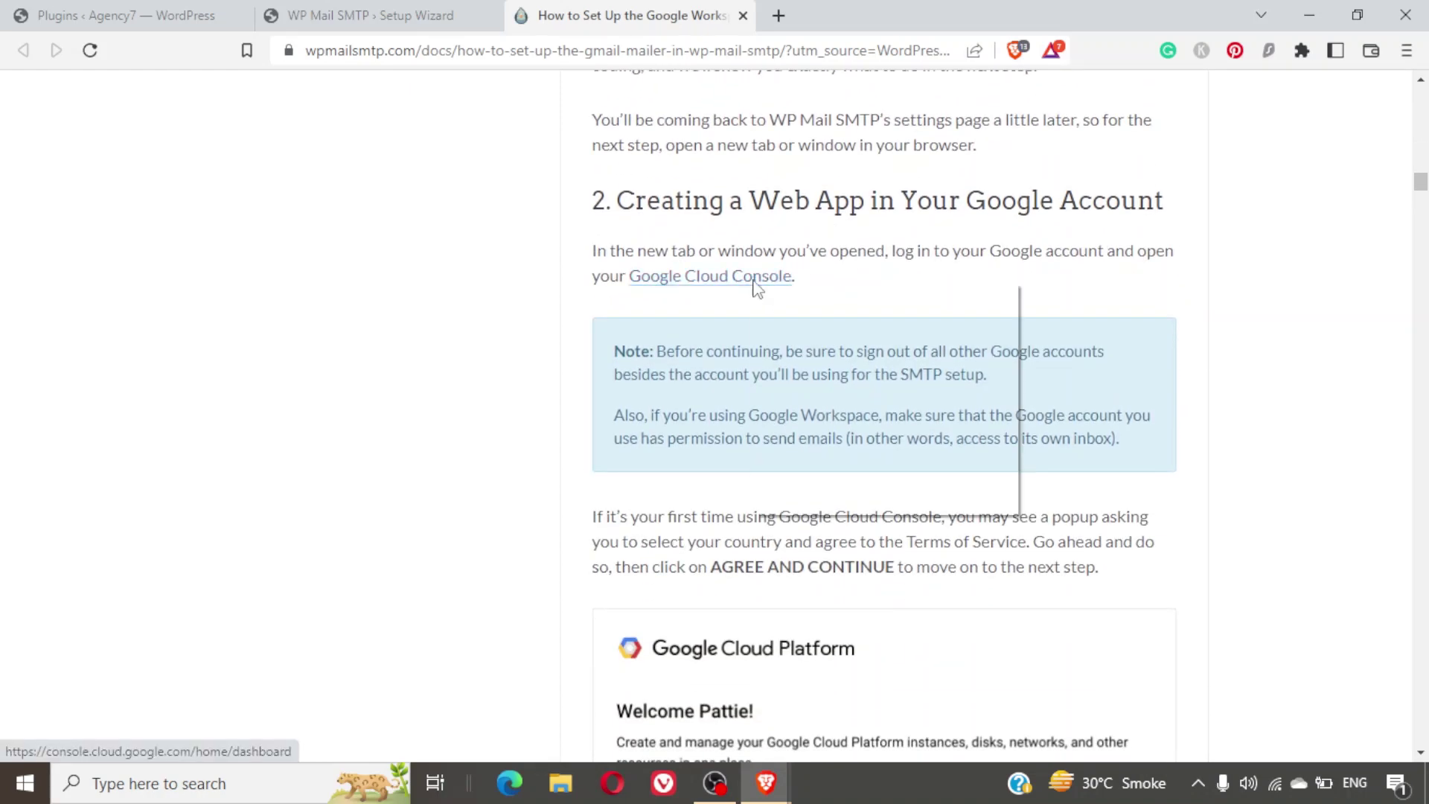
{"action": "left_click", "coordinate": [791, 322]}
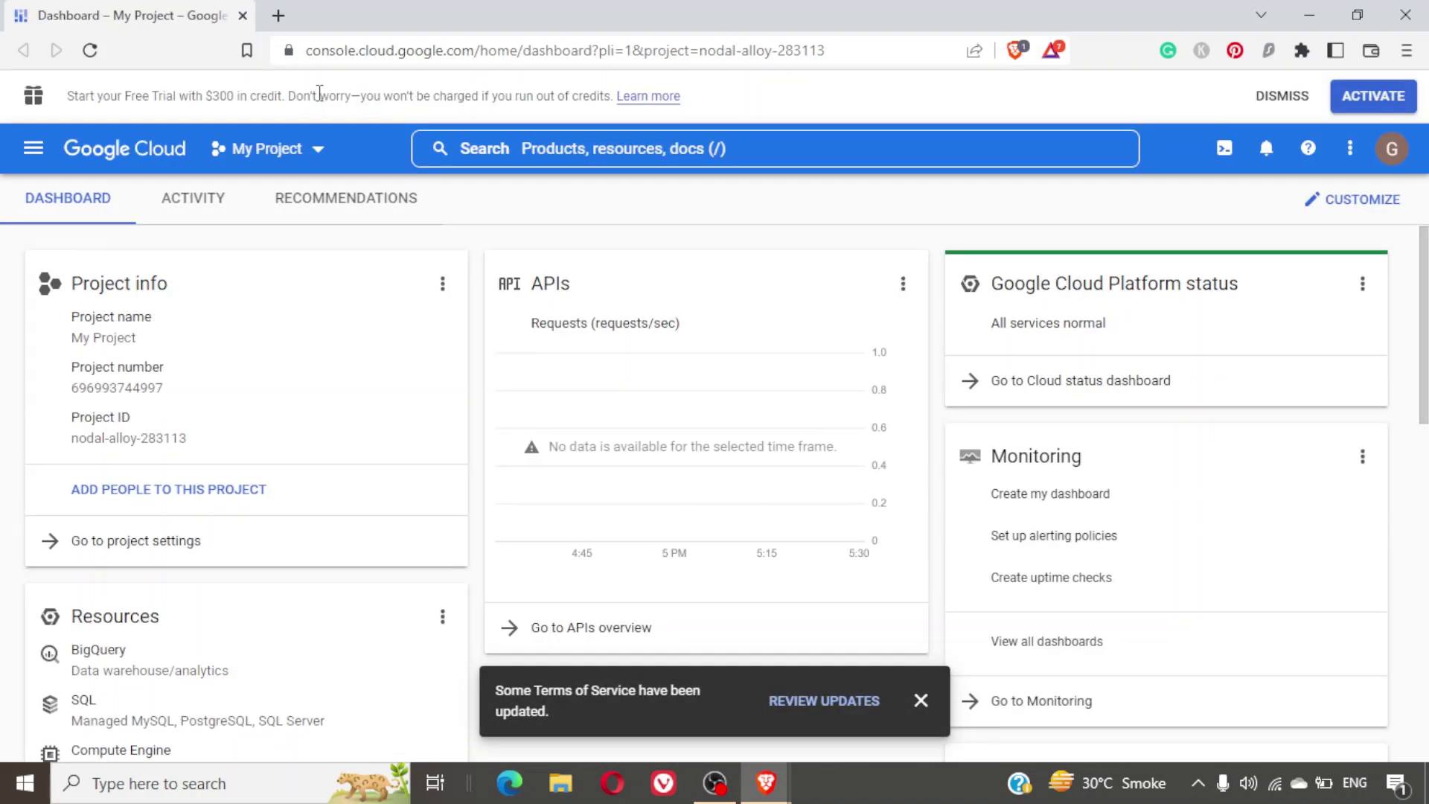
Check the project list, then go to APIs & Services > Library from the navigation menu.
{"action": "left_click", "coordinate": [292, 146]}
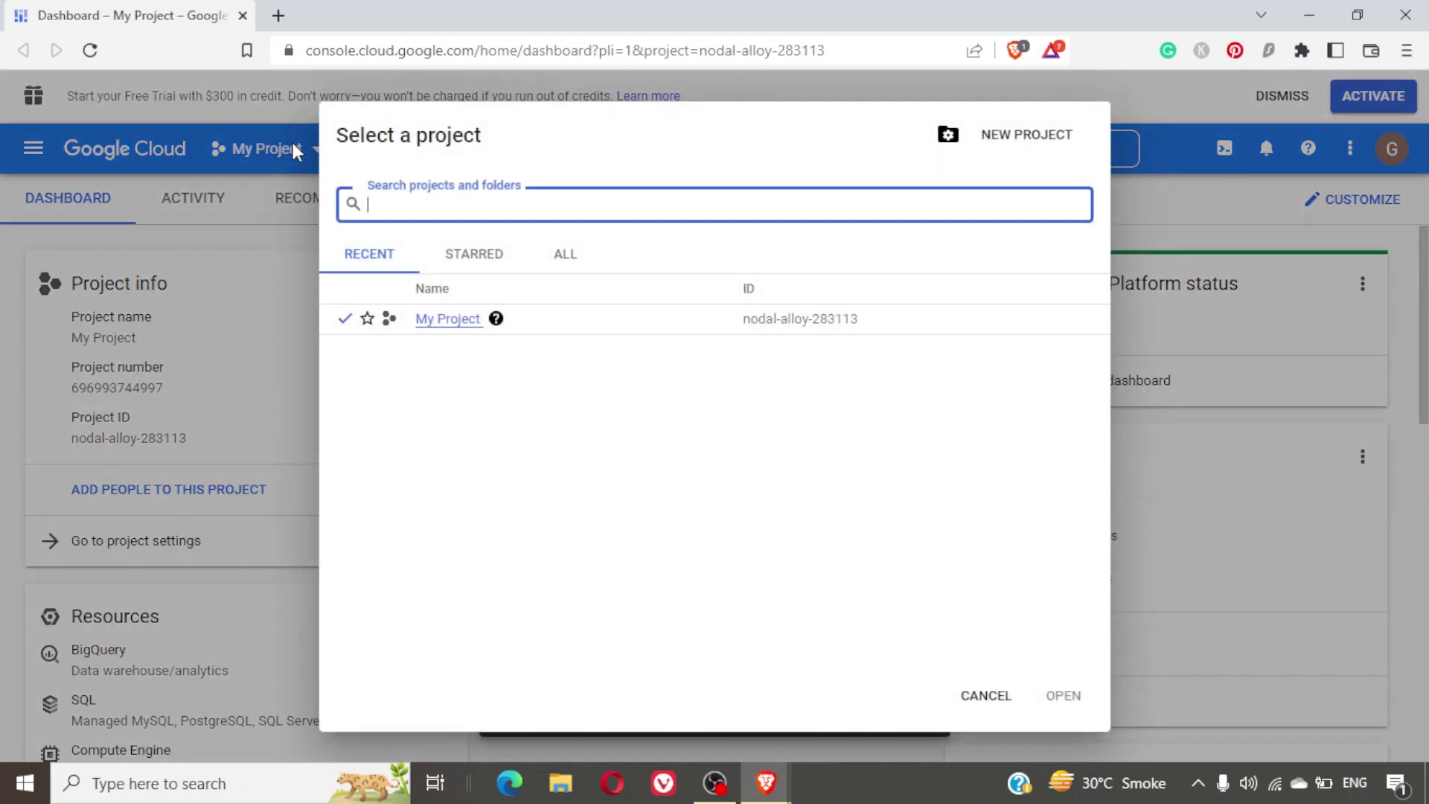
{"action": "left_click", "coordinate": [984, 695]}
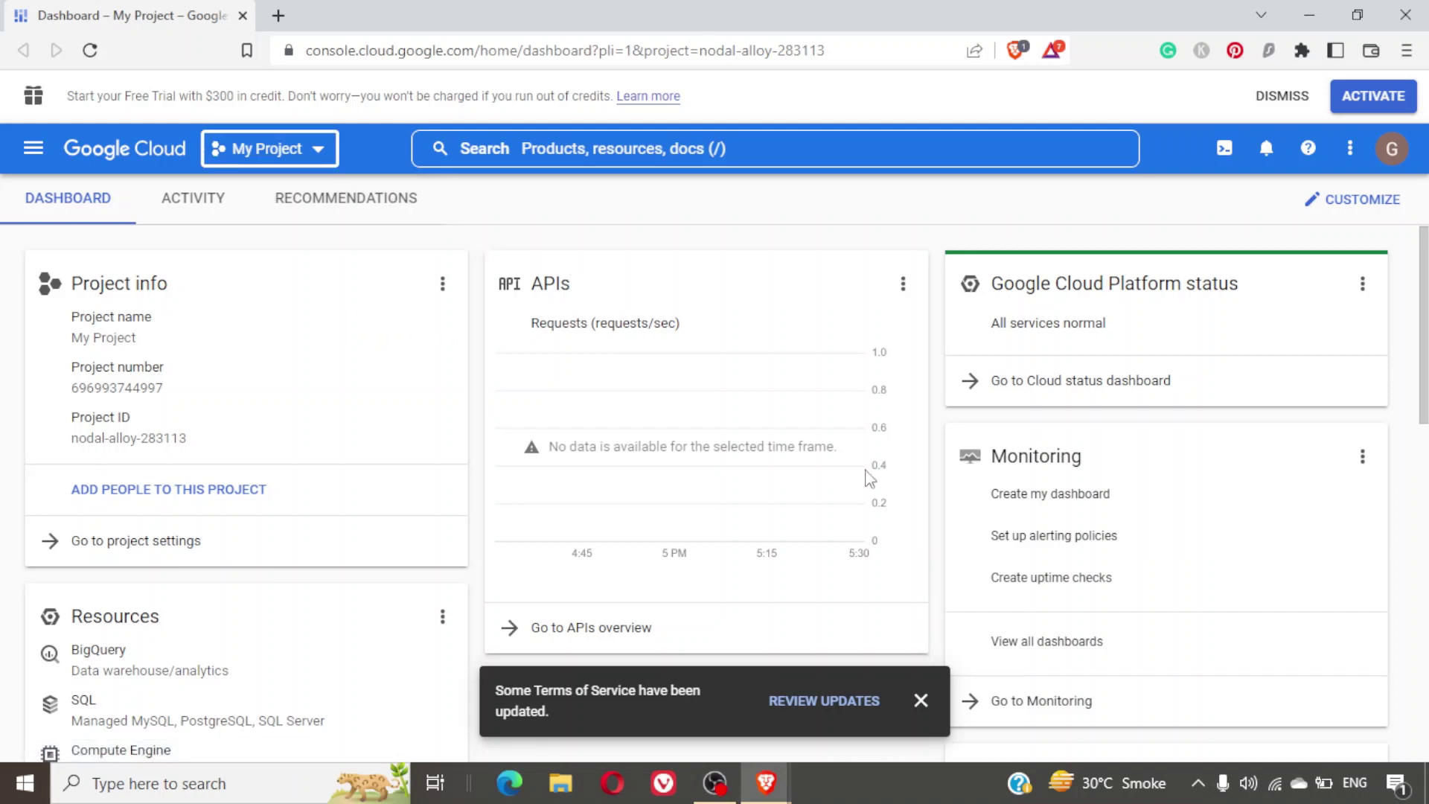
{"action": "left_click", "coordinate": [31, 149]}
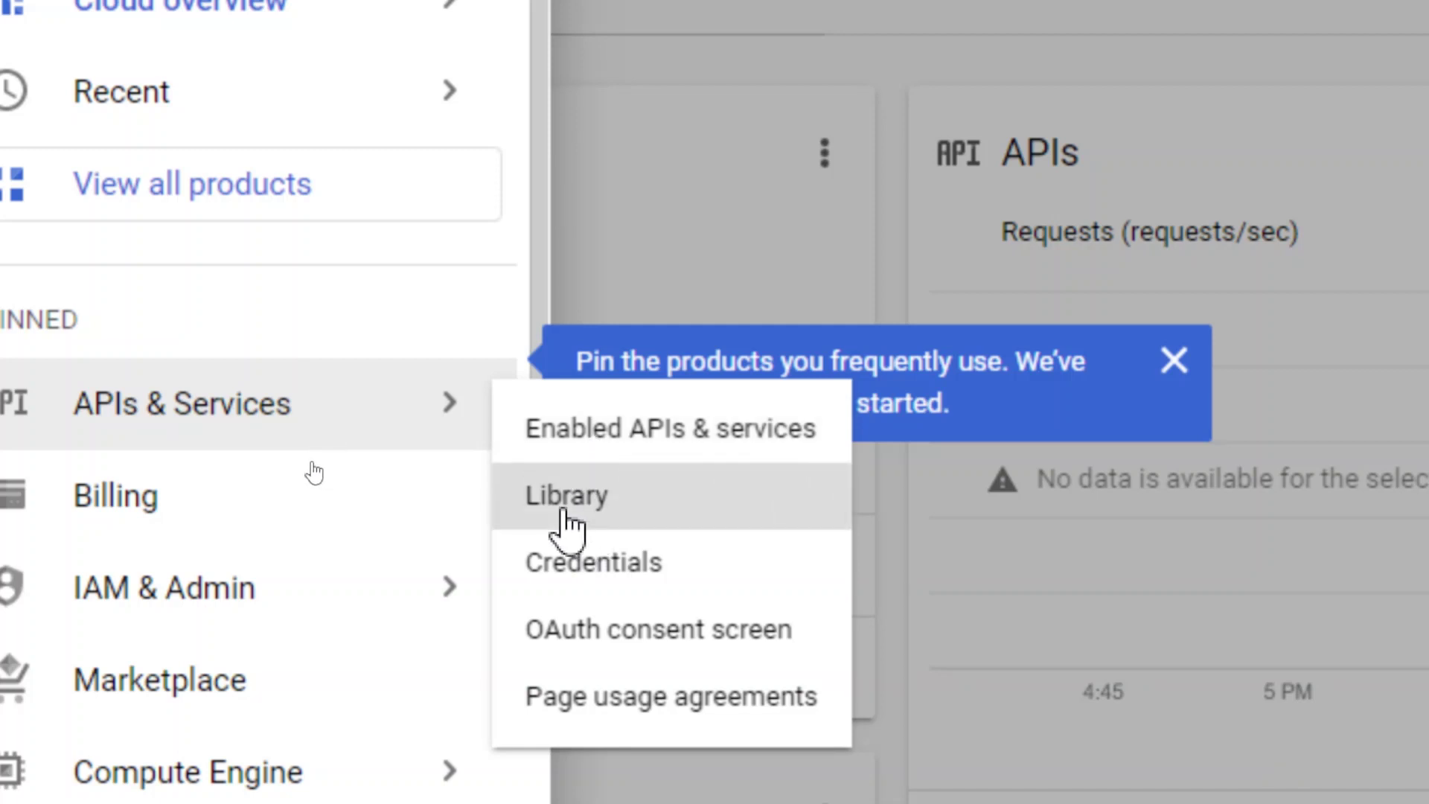
{"action": "left_click", "coordinate": [564, 514]}
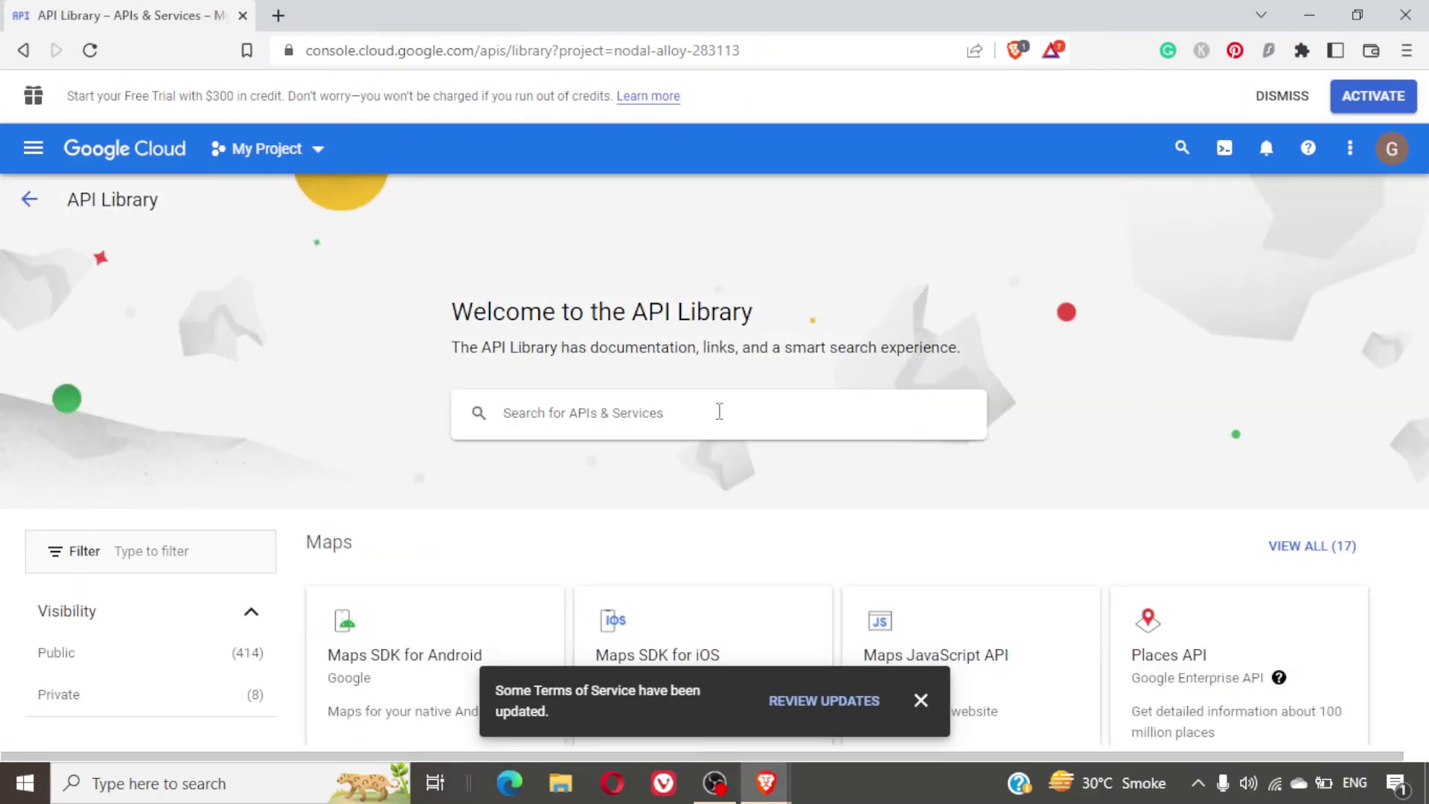
Search the API Library for 'gm' and open the Gmail API details page.
{"action": "type", "text": "gmail"}
{"action": "key", "text": "Return"}
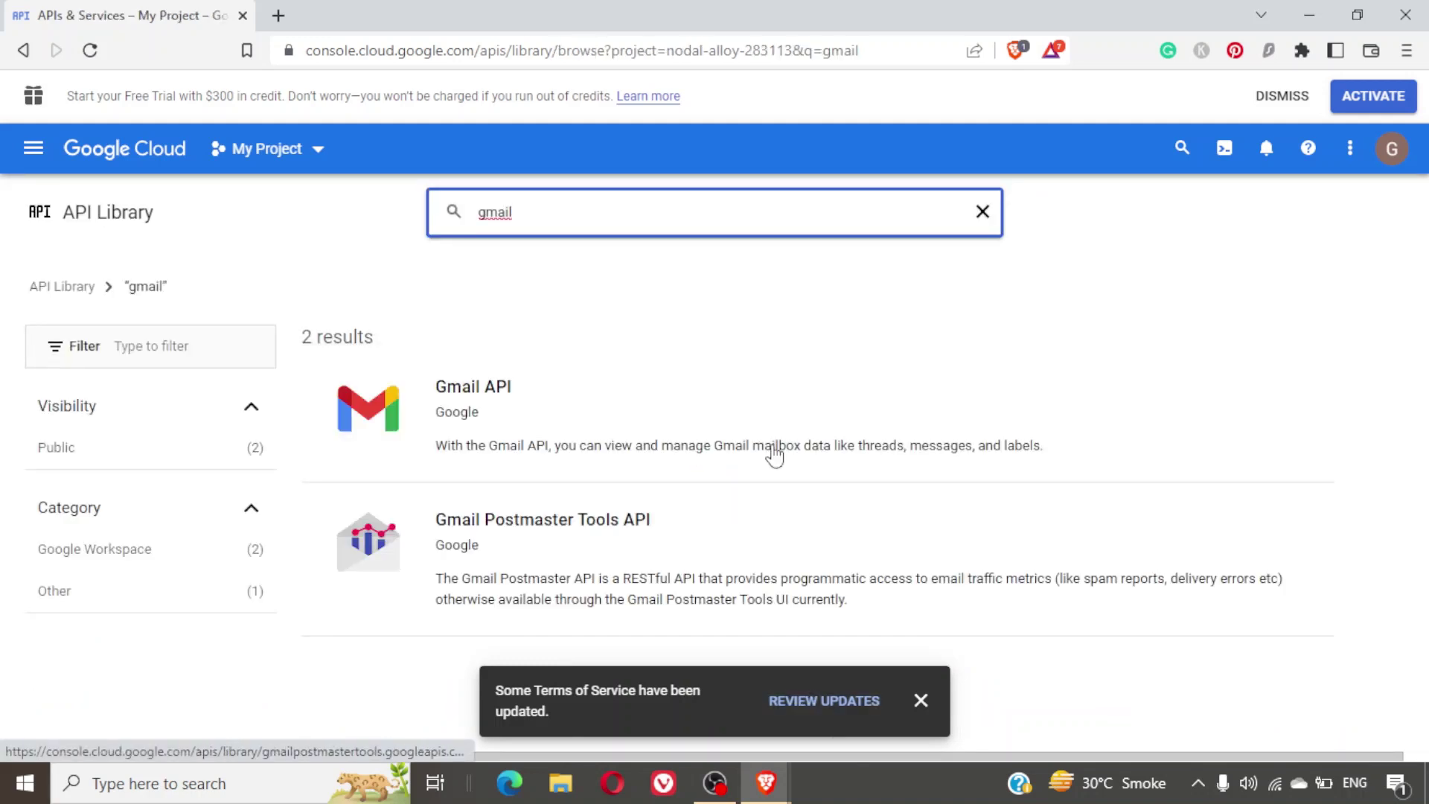
{"action": "left_click", "coordinate": [489, 399]}
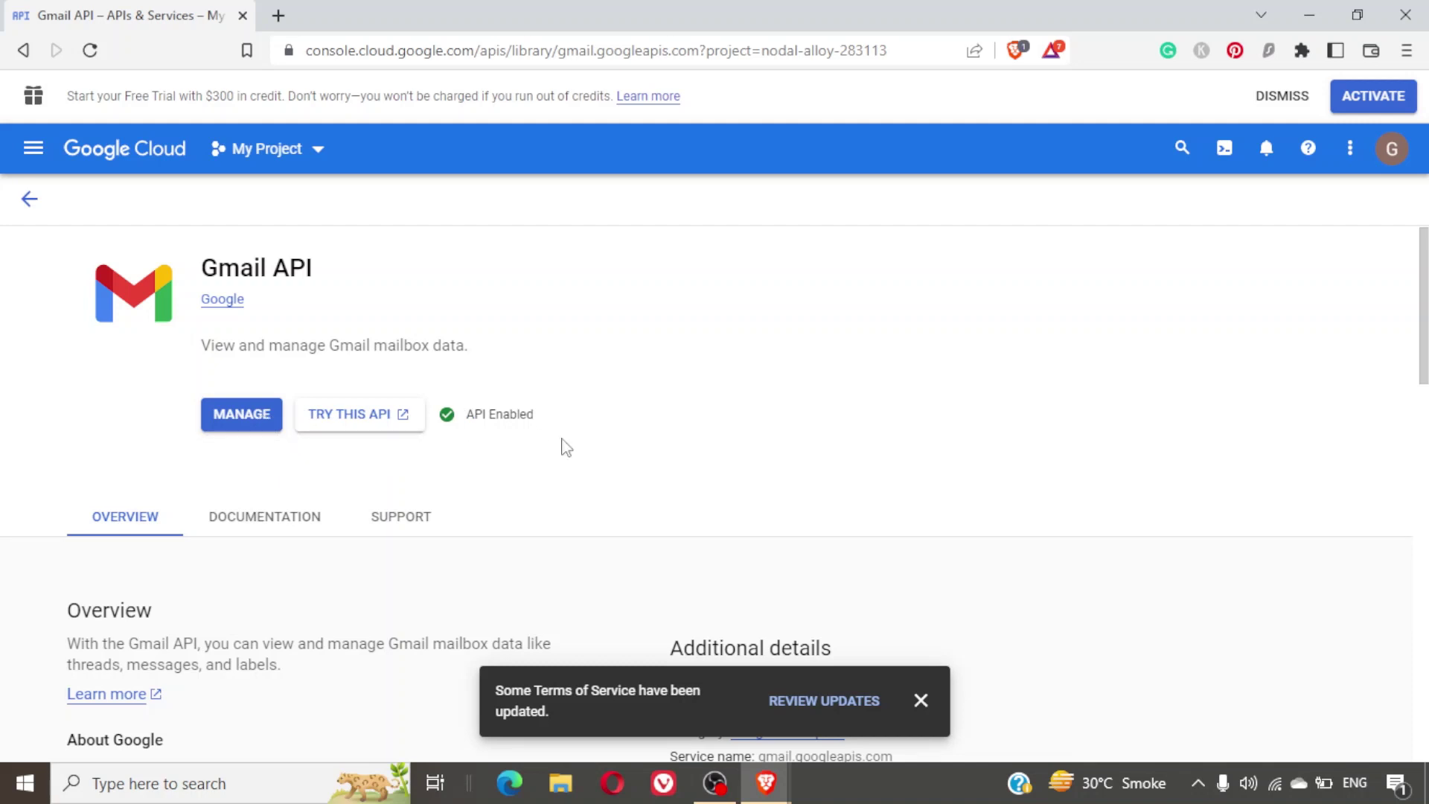
{"action": "scroll", "coordinate": [565, 447], "scroll_direction": "down", "scroll_amount": 2}
{"action": "scroll", "coordinate": [566, 447], "scroll_direction": "down", "scroll_amount": 1}
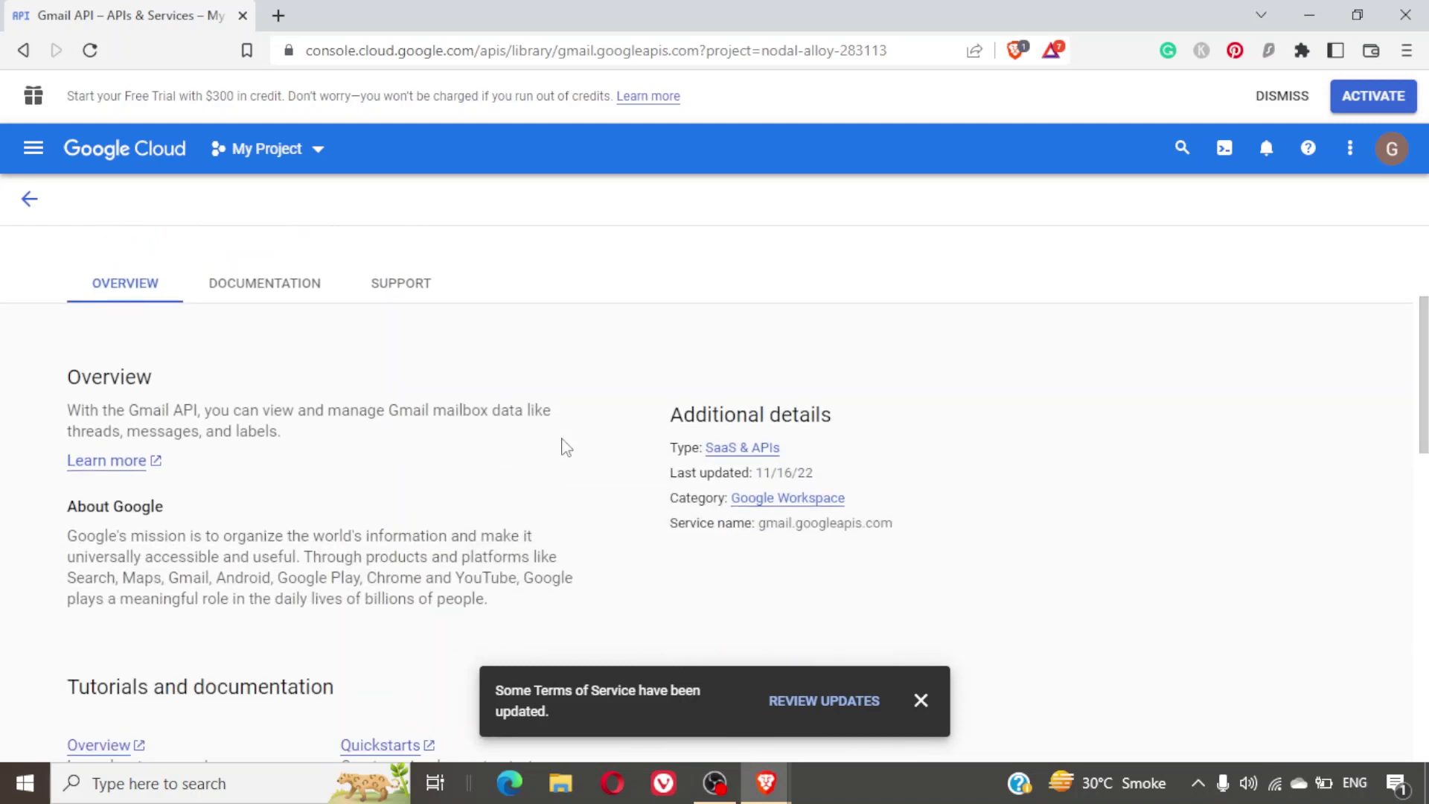
{"action": "scroll", "coordinate": [566, 447], "scroll_direction": "up", "scroll_amount": 3}
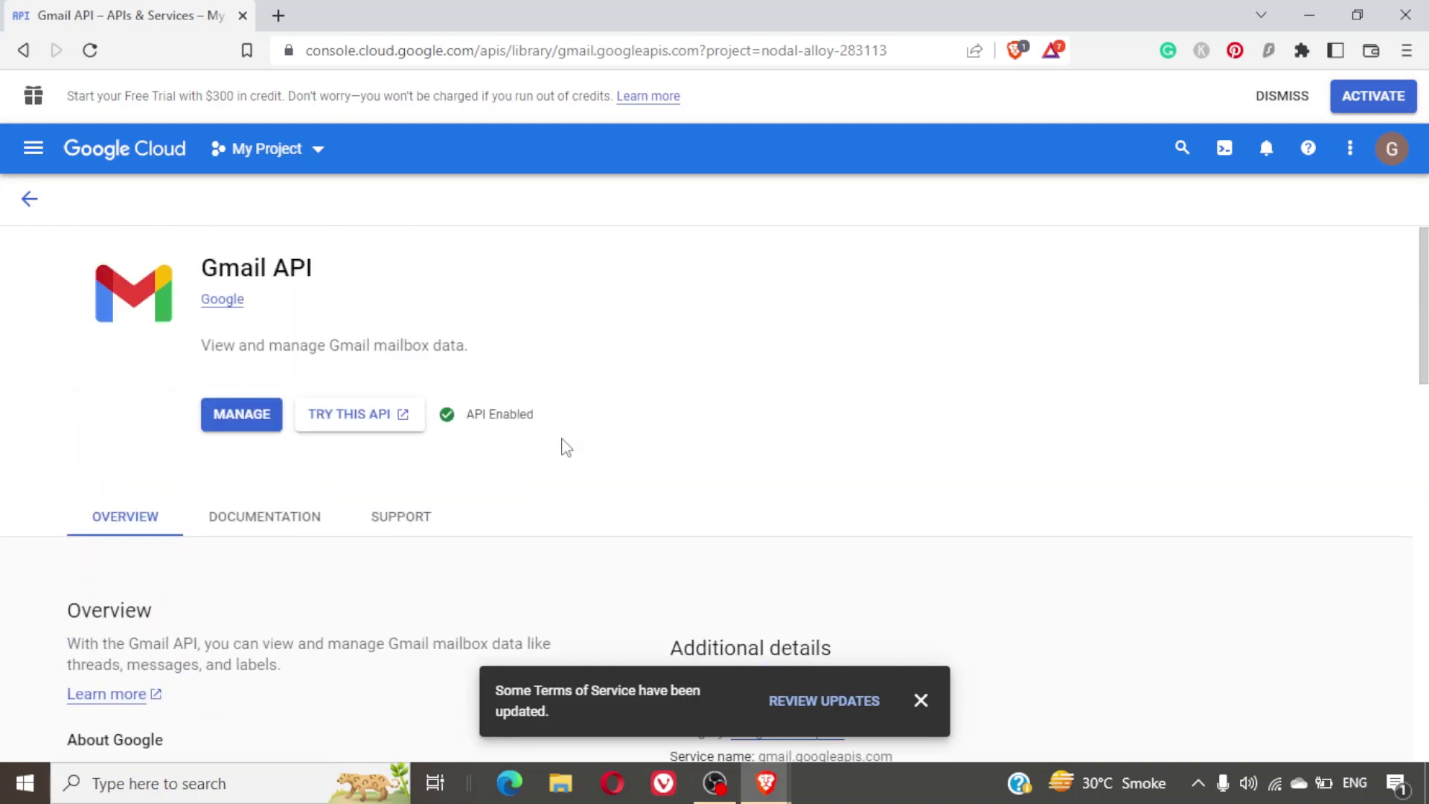
{"action": "left_click", "coordinate": [339, 158]}
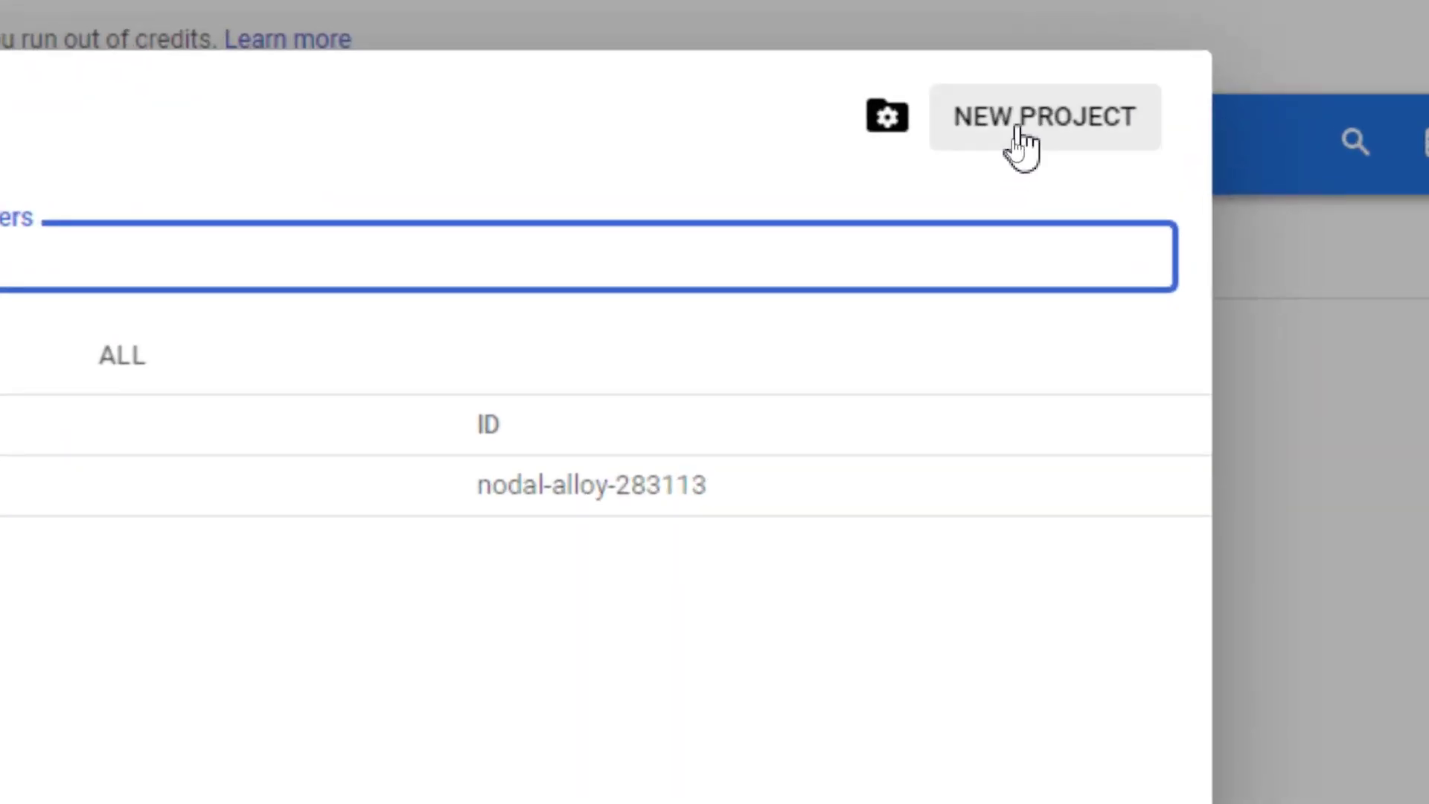
Create a new Google Cloud project named Agency7.
{"action": "left_click", "coordinate": [1017, 131]}
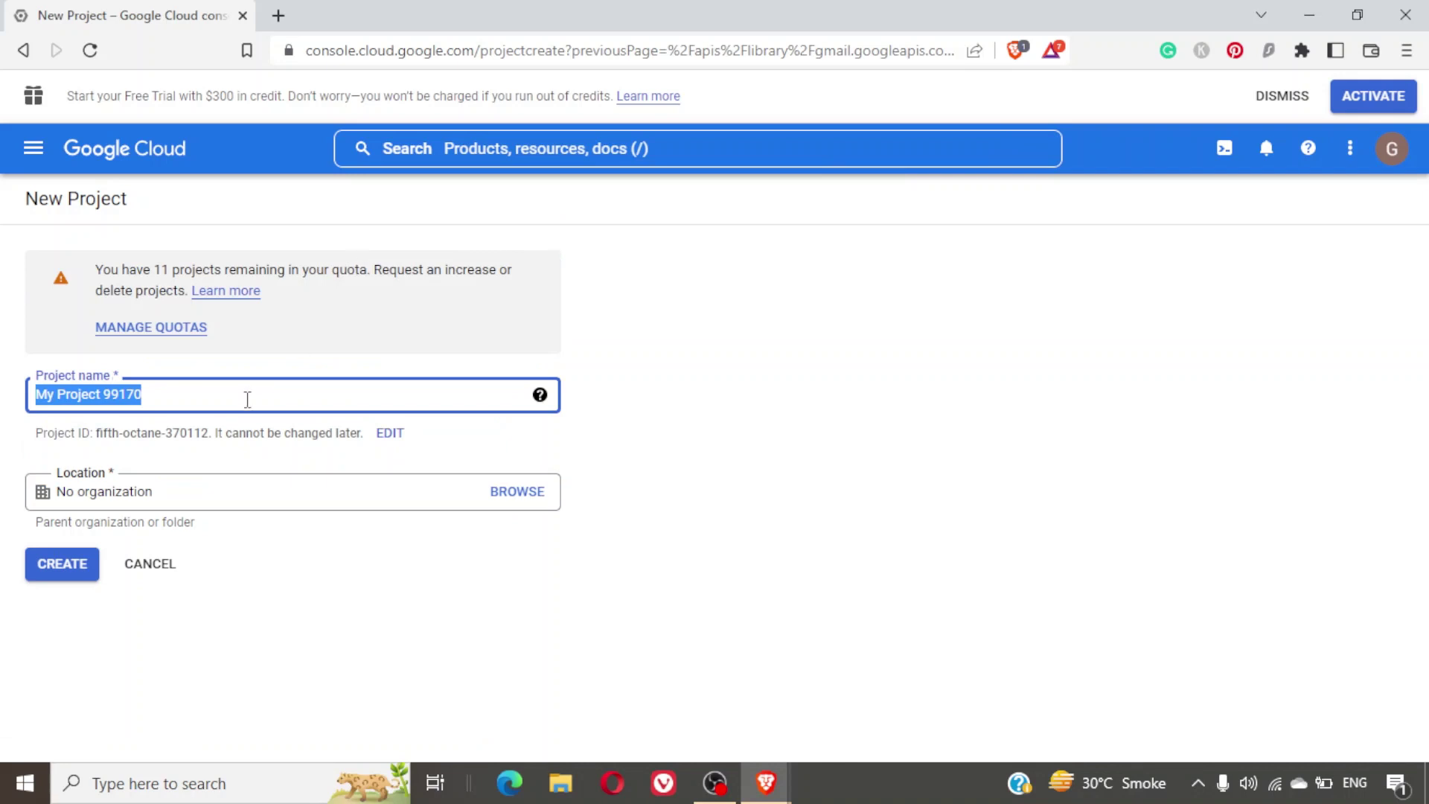
{"action": "type", "text": "Age"}
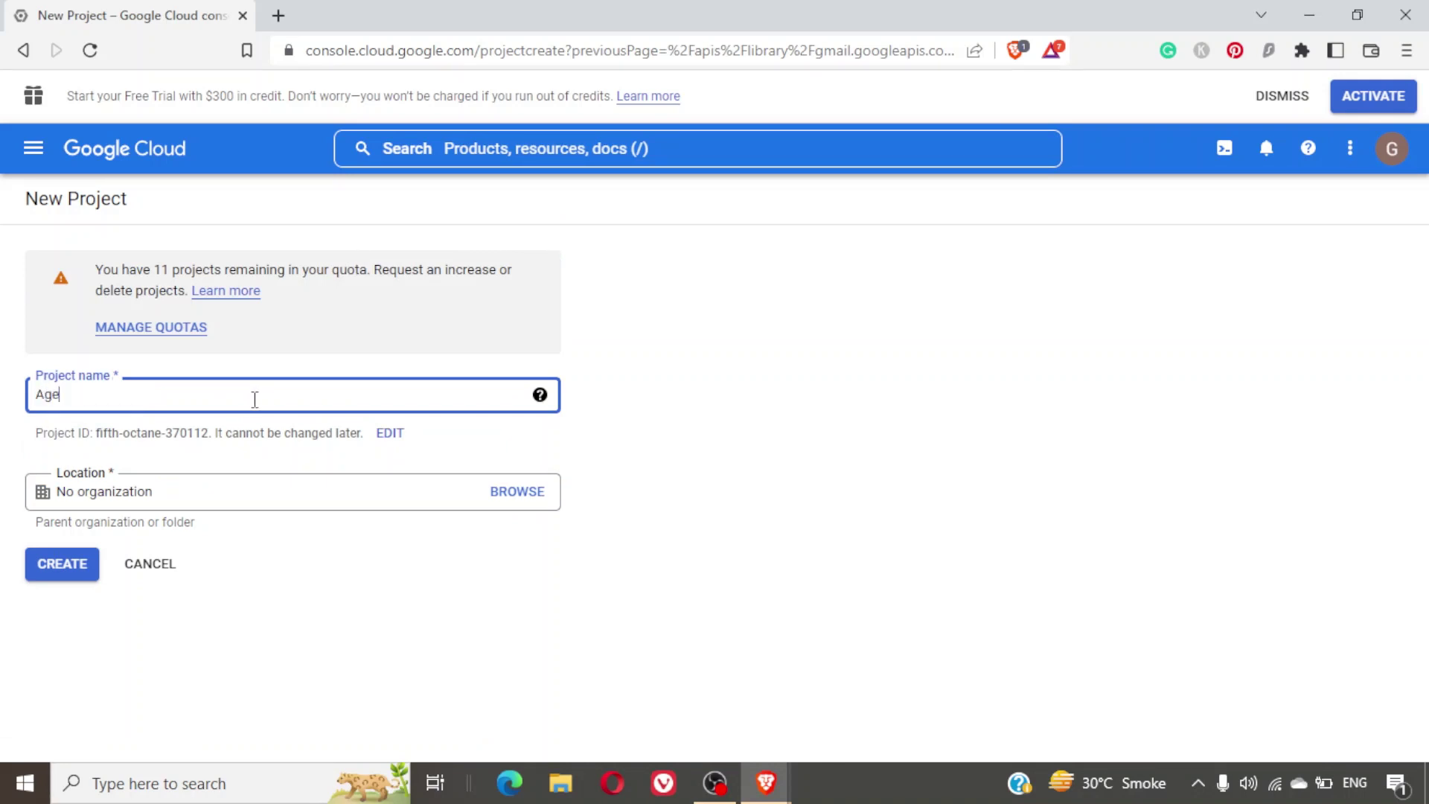
{"action": "type", "text": "ncy7"}
{"action": "left_click", "coordinate": [74, 575]}
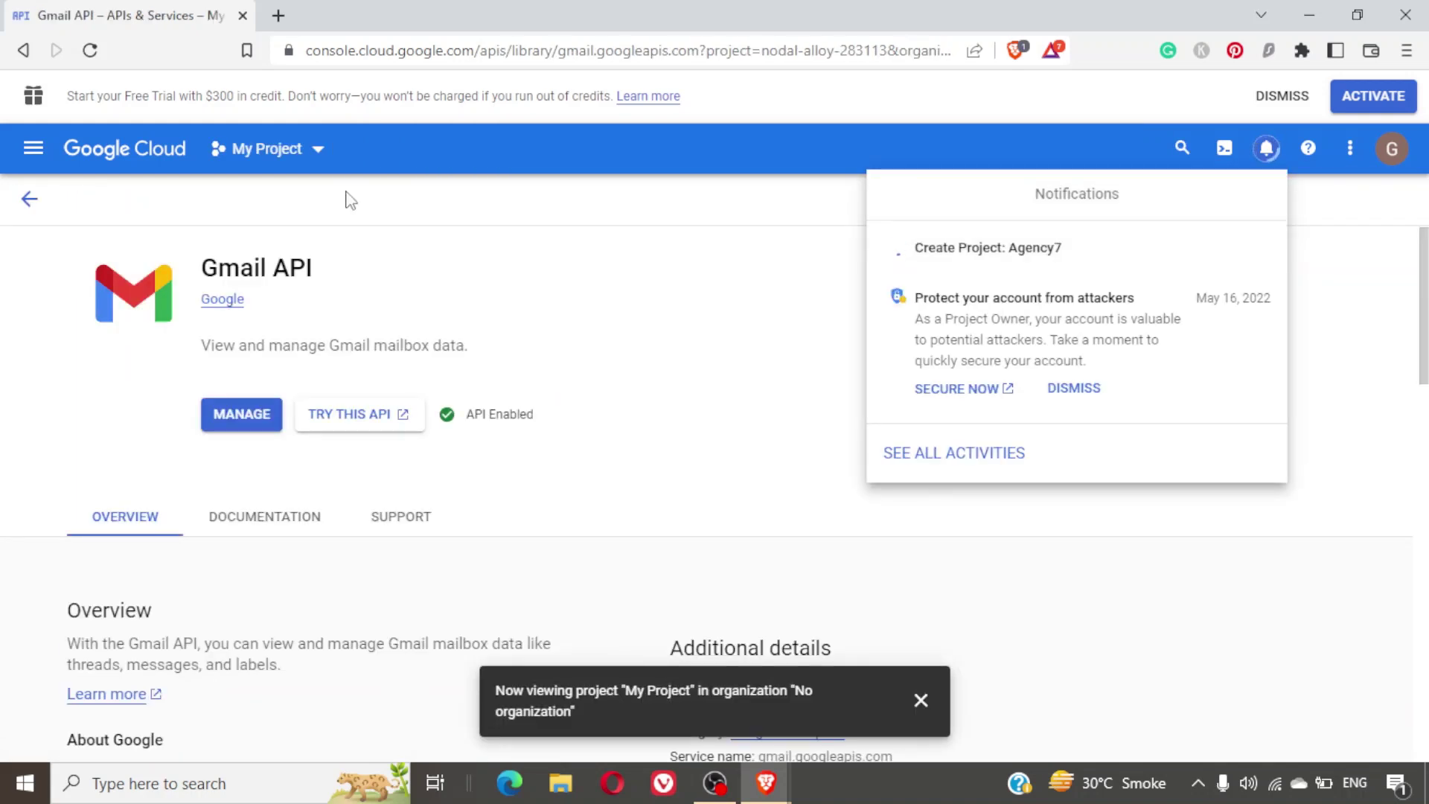
Switch to the Agency7 project and enable the Gmail API for it.
{"action": "left_click", "coordinate": [316, 151]}
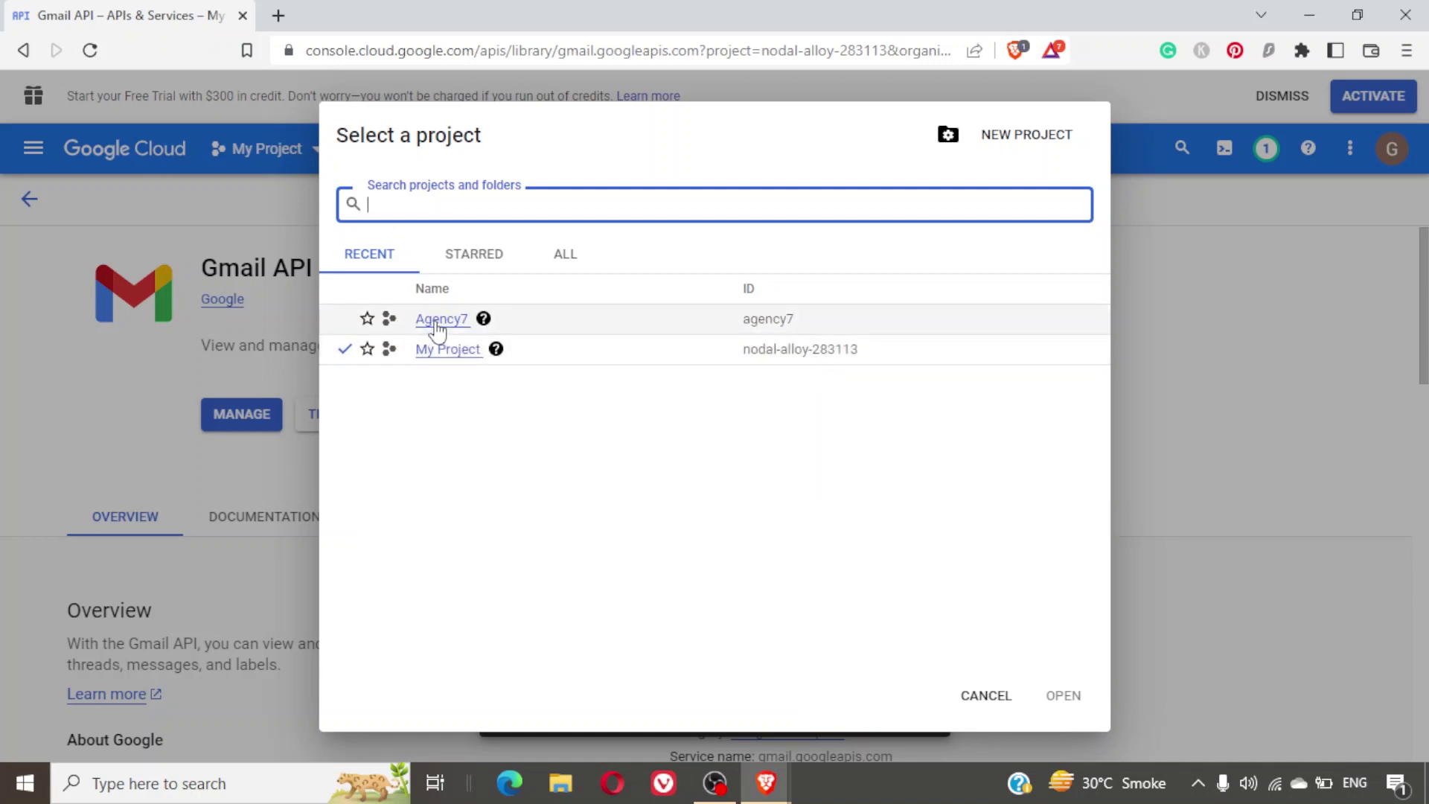
{"action": "left_click", "coordinate": [439, 322]}
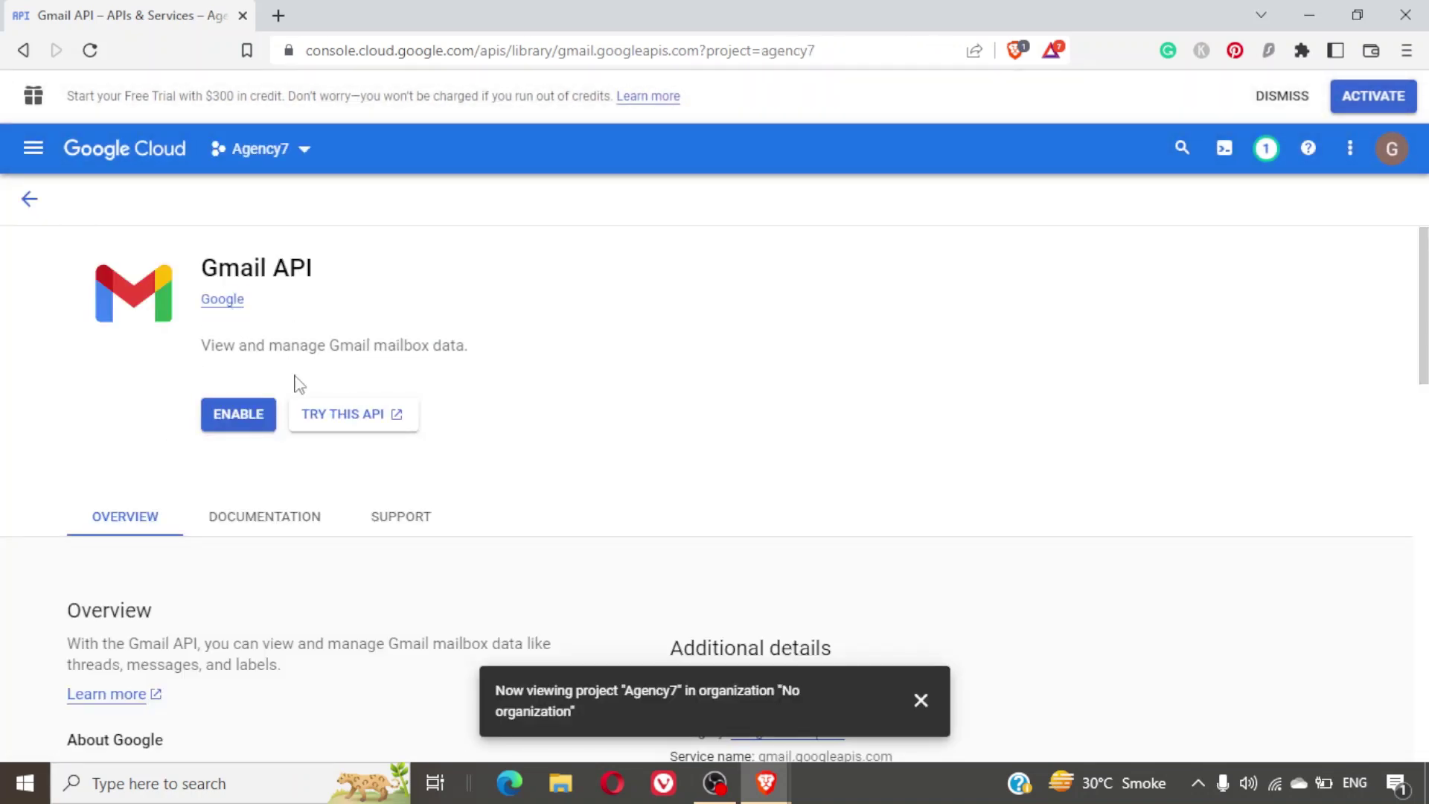
{"action": "left_click", "coordinate": [244, 422]}
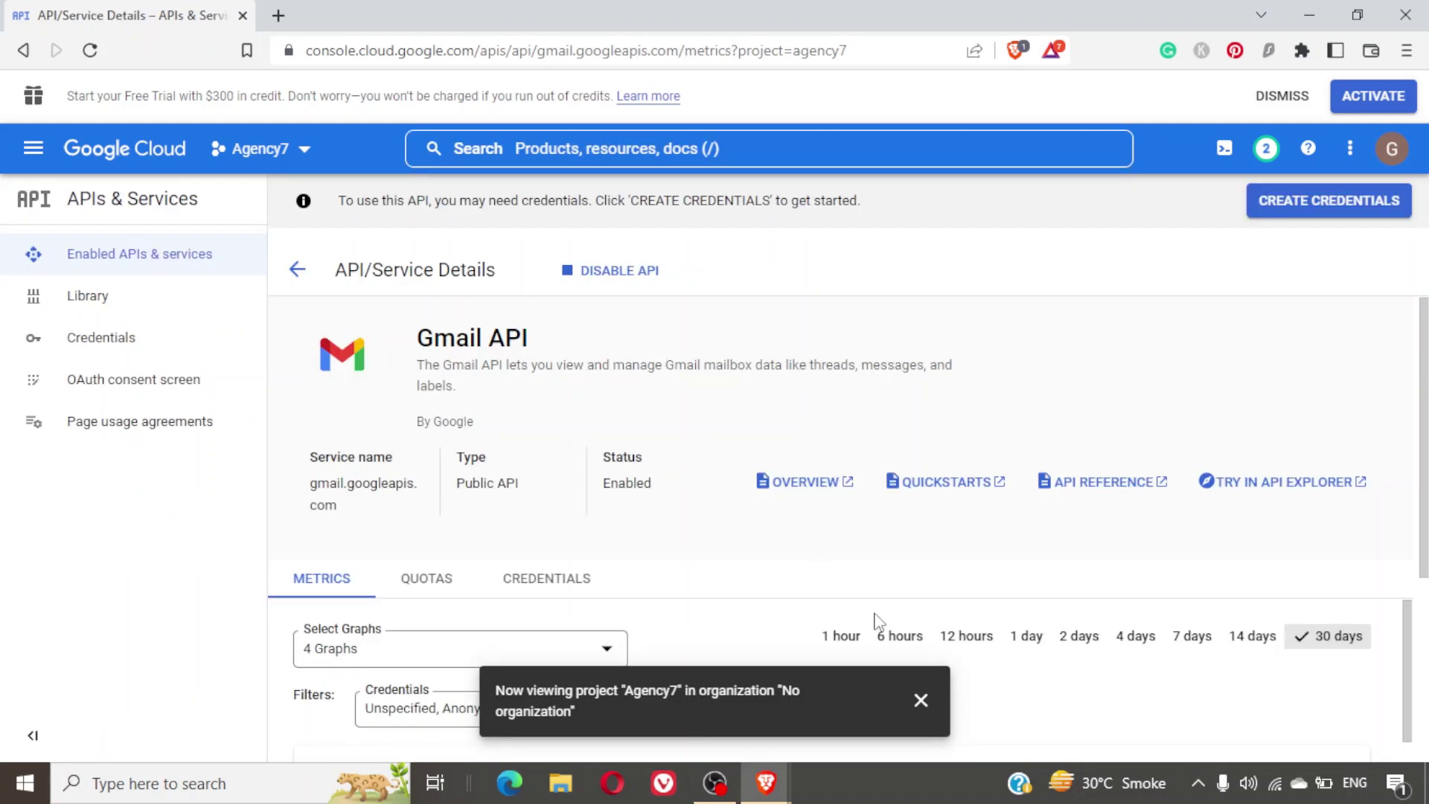
Start creating Gmail API credentials with User data access and proceed to the OAuth Consent Screen.
{"action": "left_click", "coordinate": [922, 701]}
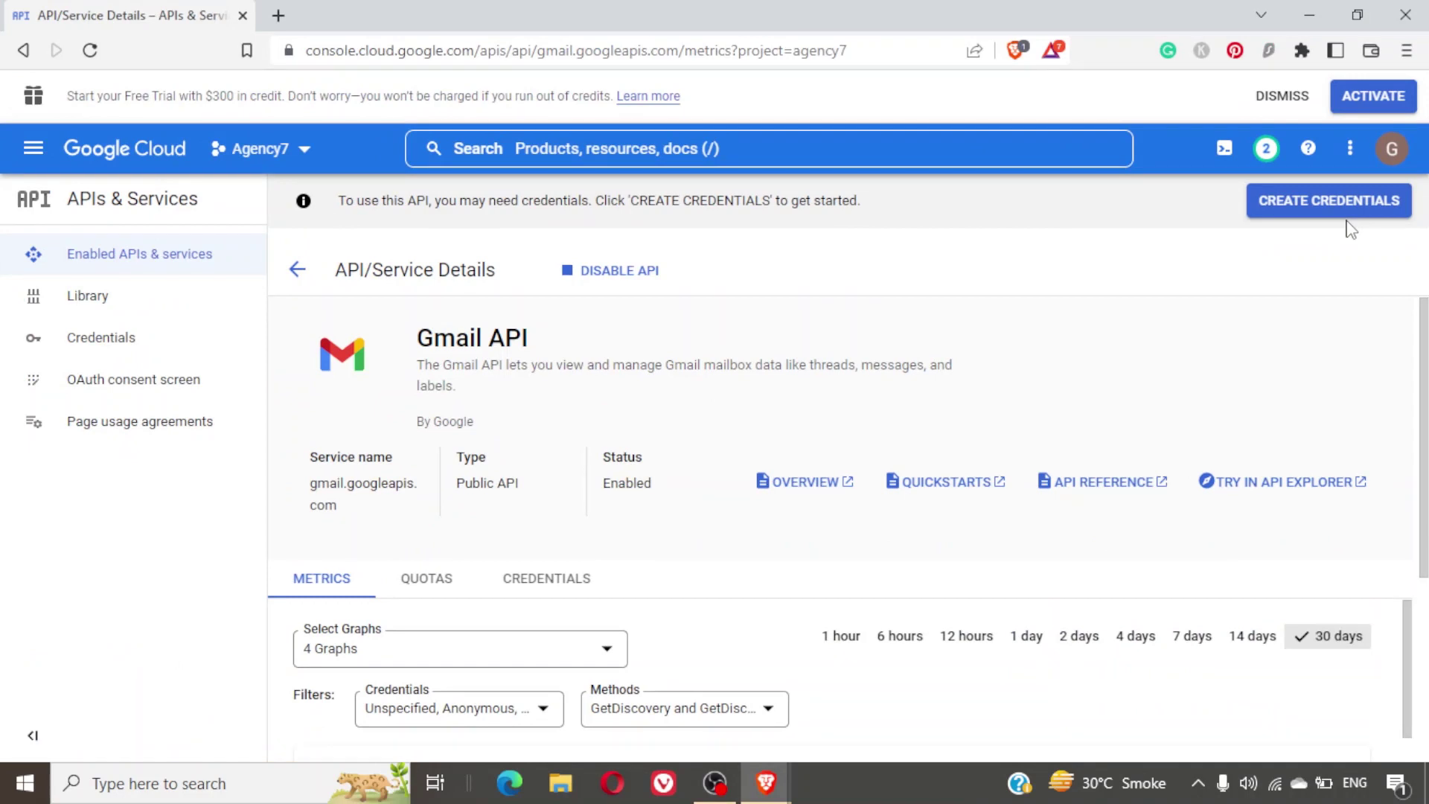
{"action": "left_click", "coordinate": [1333, 205]}
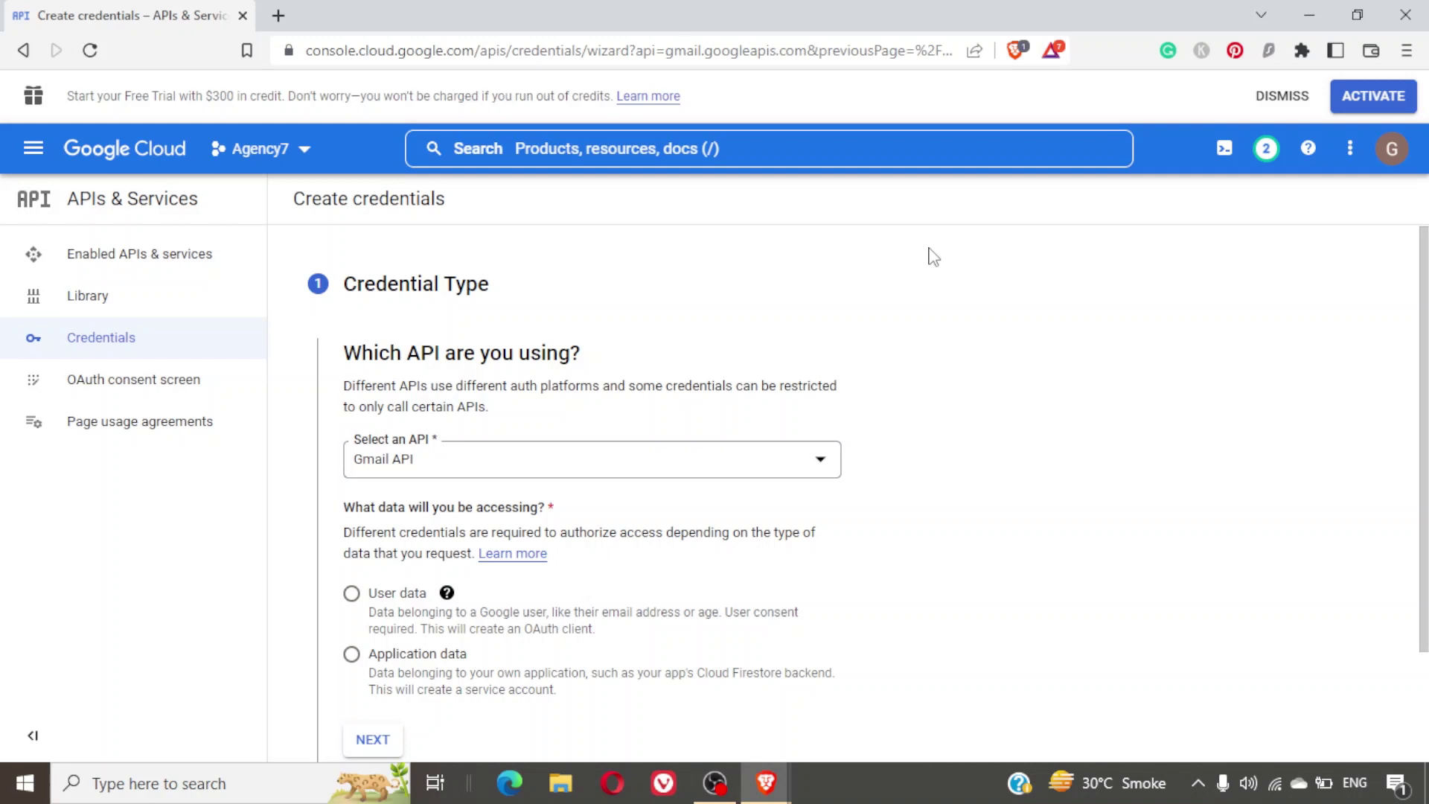
{"action": "scroll", "coordinate": [933, 257], "scroll_direction": "down", "scroll_amount": 1}
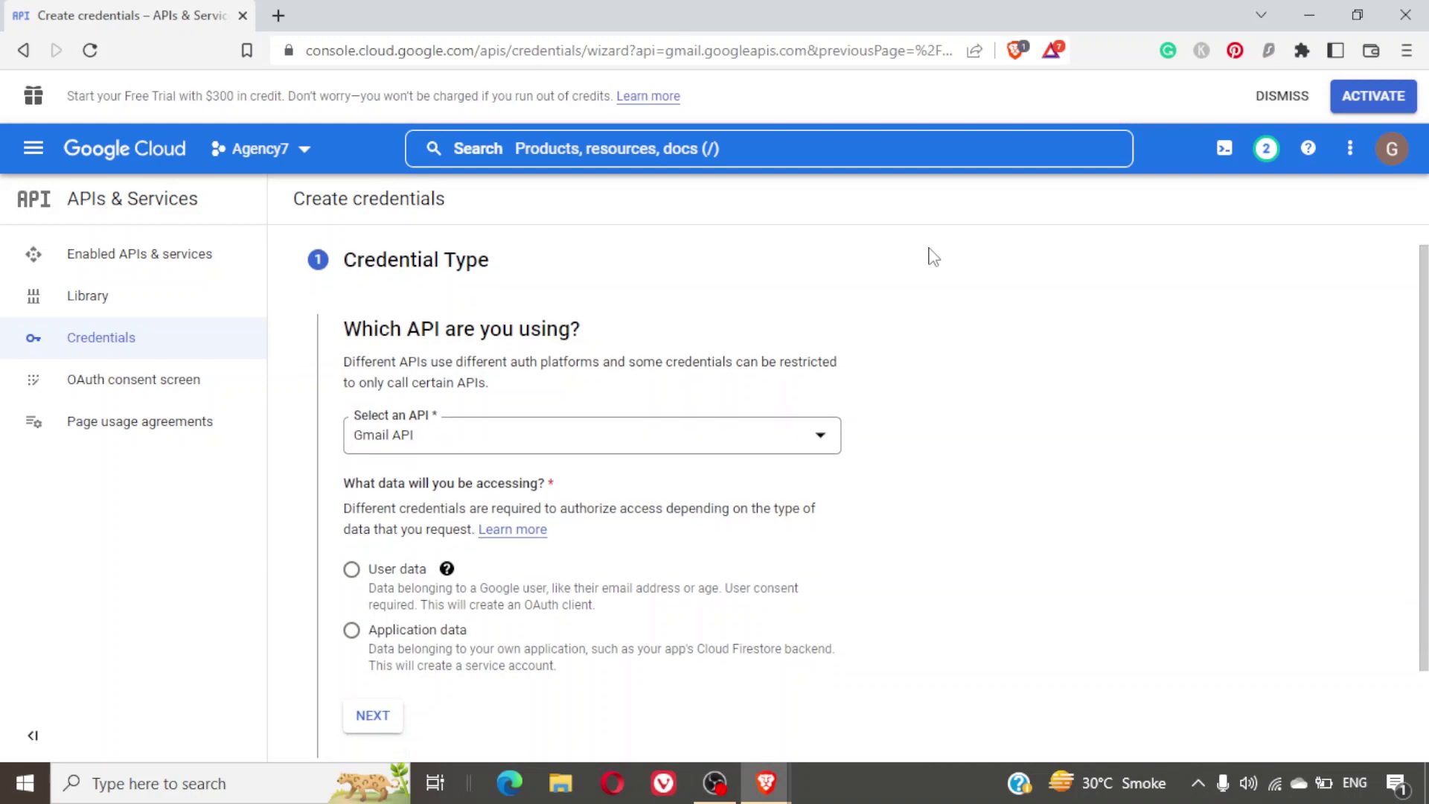
{"action": "scroll", "coordinate": [933, 257], "scroll_direction": "down", "scroll_amount": 3}
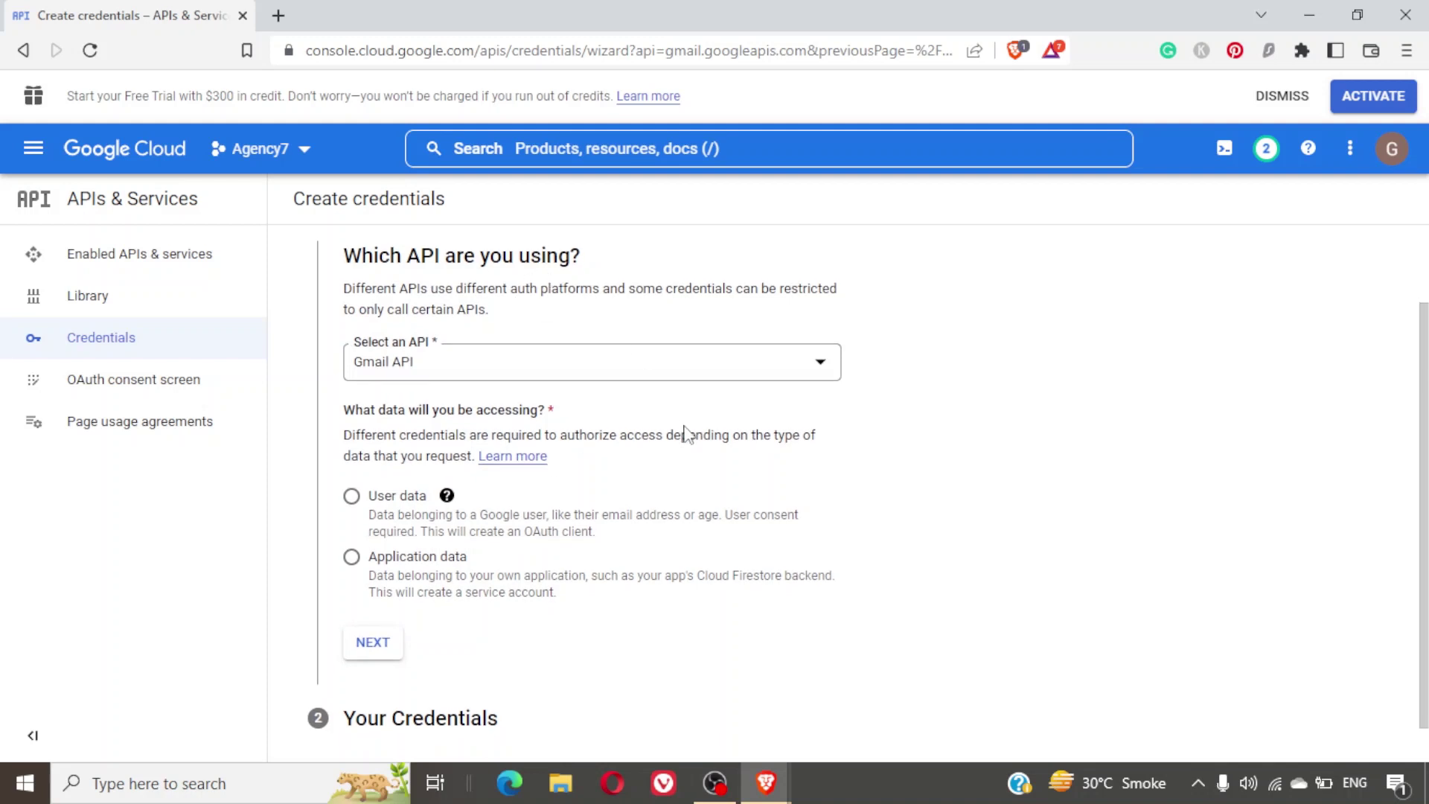
{"action": "scroll", "coordinate": [685, 434], "scroll_direction": "down", "scroll_amount": 2}
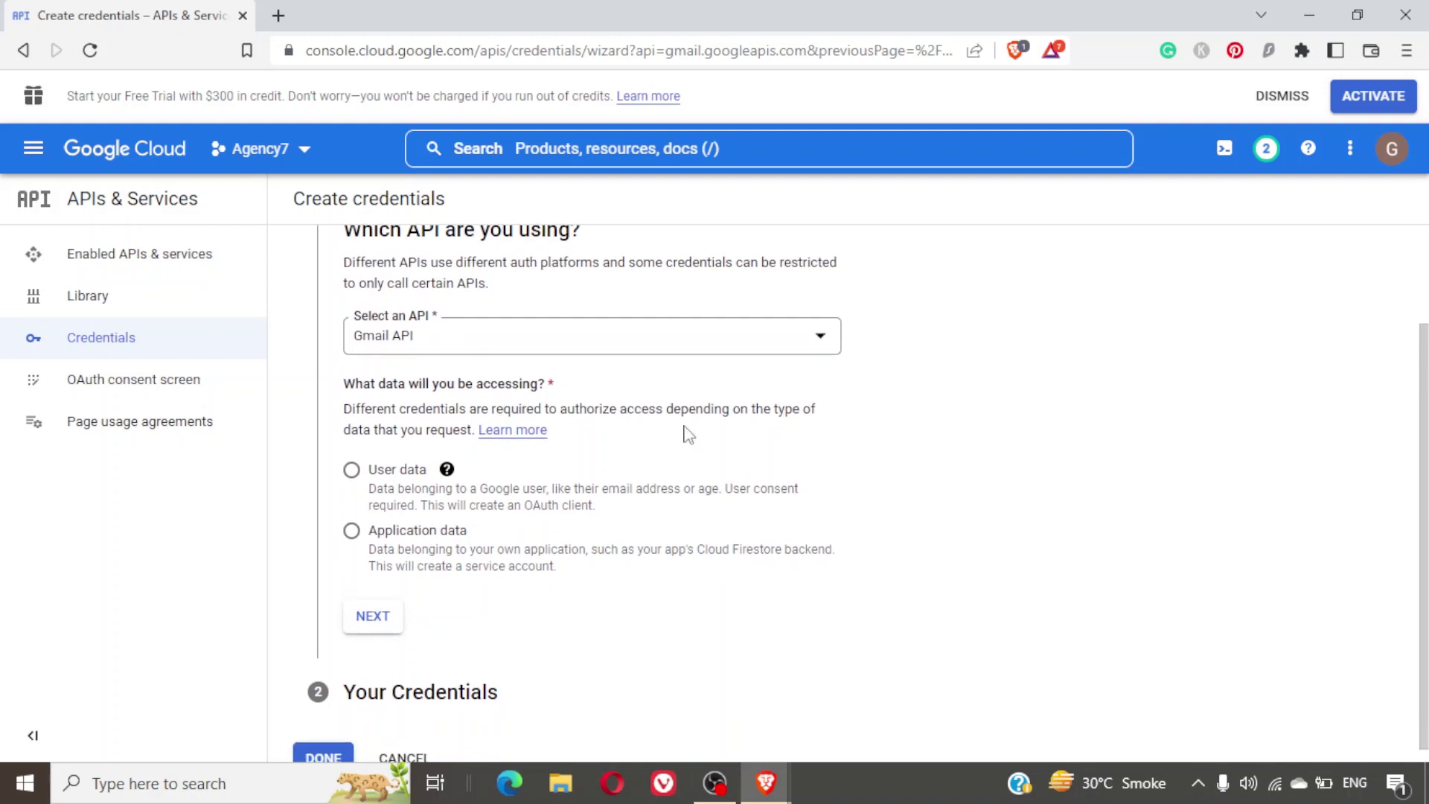
{"action": "left_click", "coordinate": [353, 457]}
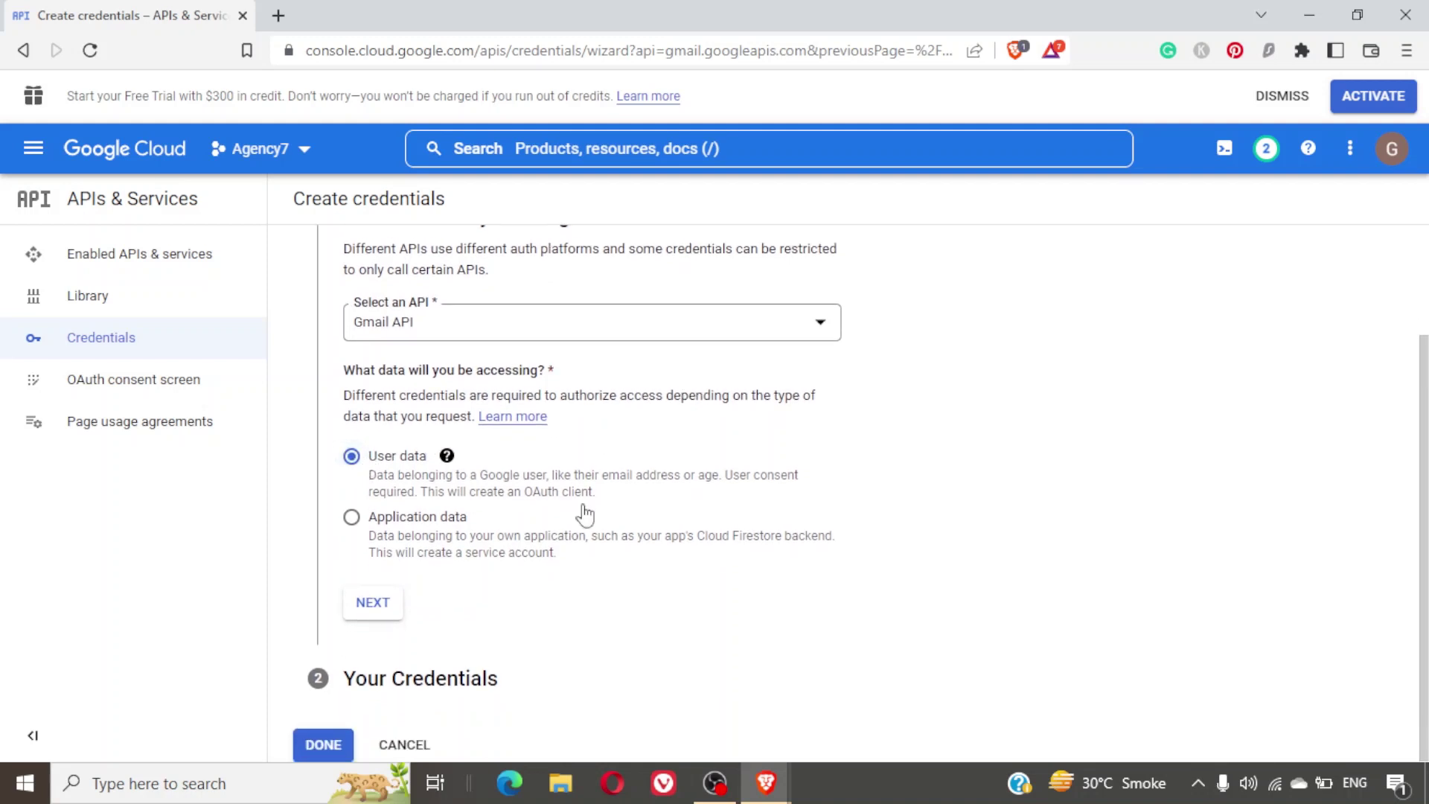
{"action": "key", "text": "F10"}
{"action": "left_click", "coordinate": [376, 611]}
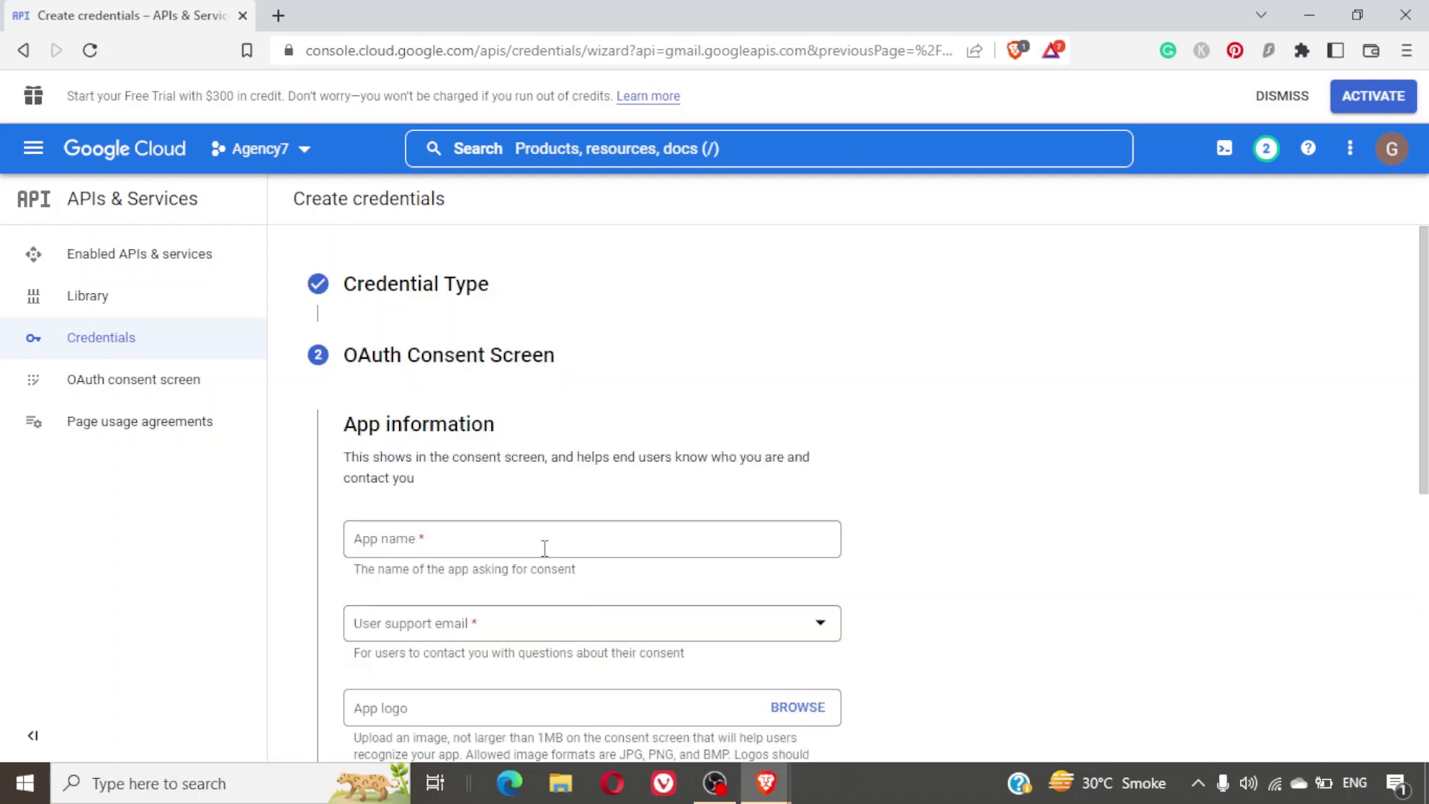
Enter app name Agency7 and choose the account's address as the user support email.
{"action": "scroll", "coordinate": [624, 458], "scroll_direction": "down", "scroll_amount": 3}
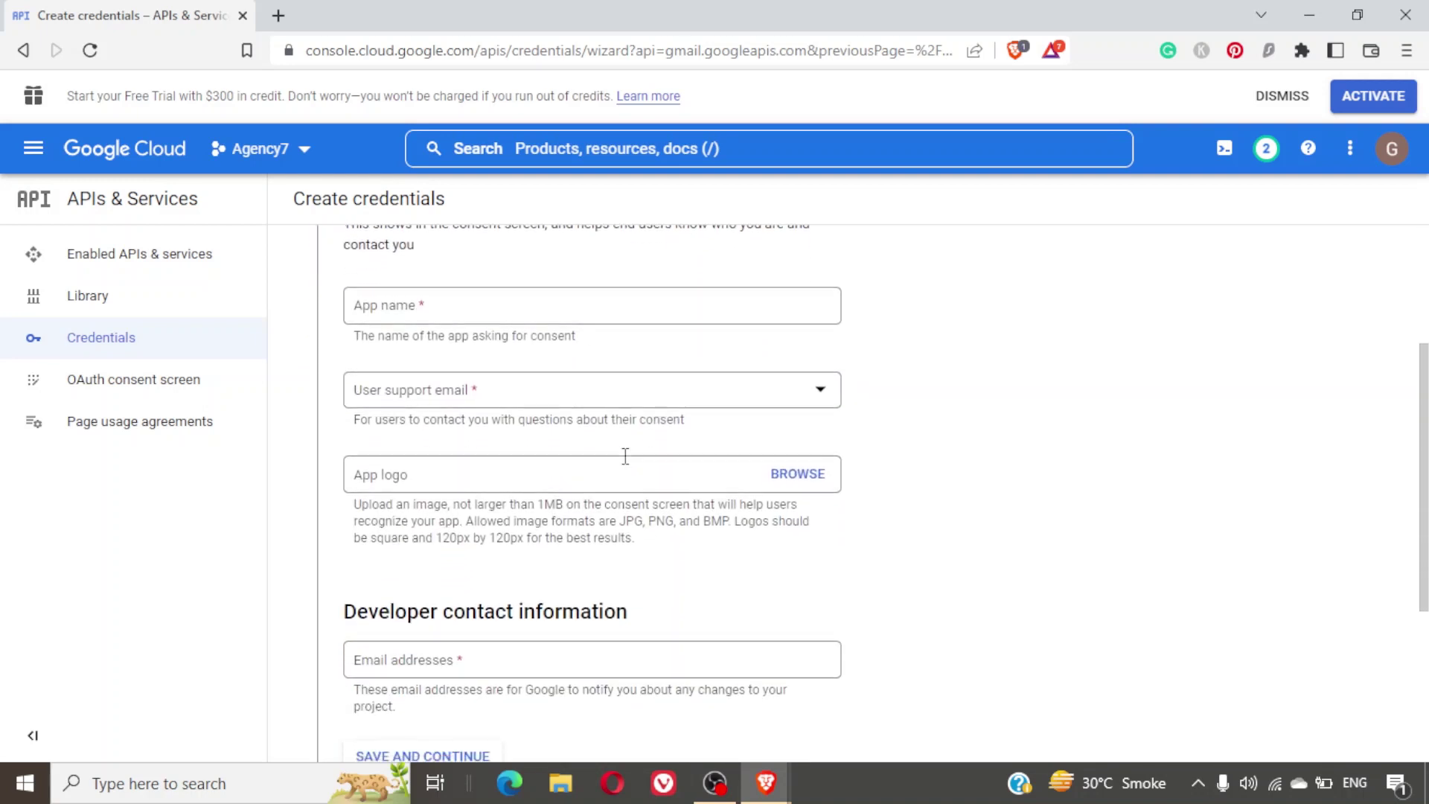
{"action": "left_click", "coordinate": [456, 306]}
{"action": "type", "text": "Agency7"}
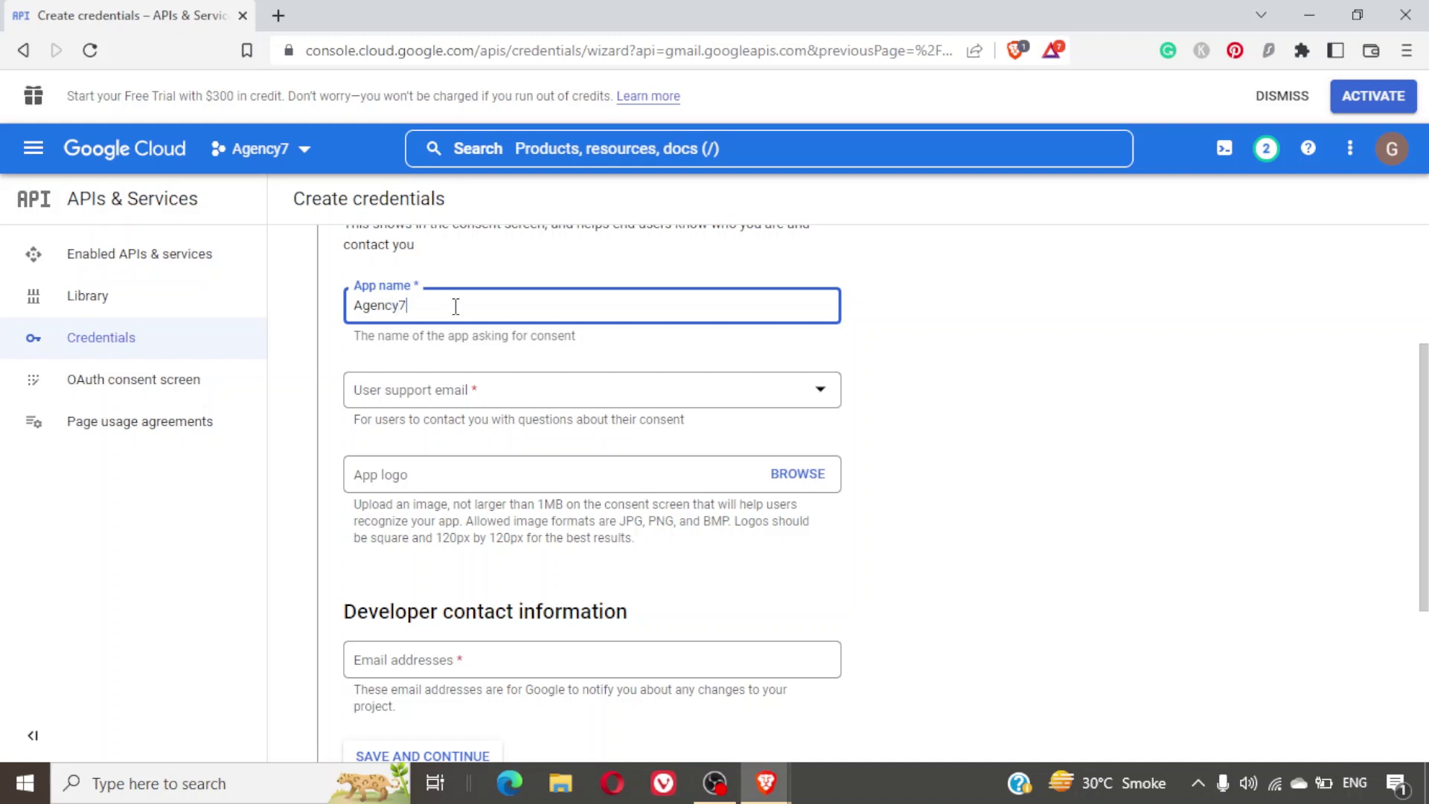
{"action": "left_click", "coordinate": [544, 400]}
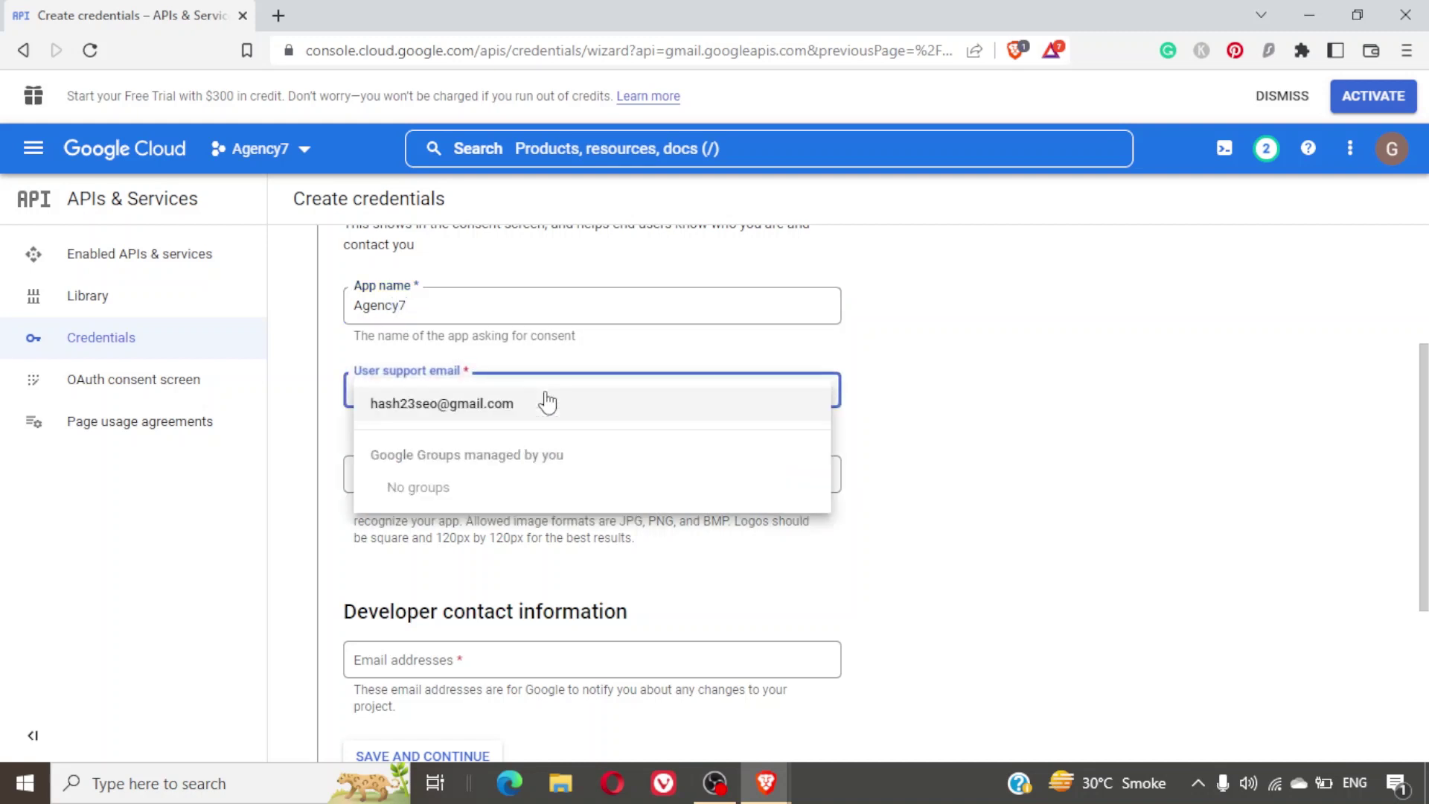
{"action": "left_click", "coordinate": [459, 406]}
Enter the developer contact email address and save the consent screen details.
{"action": "scroll", "coordinate": [621, 475], "scroll_direction": "down", "scroll_amount": 1}
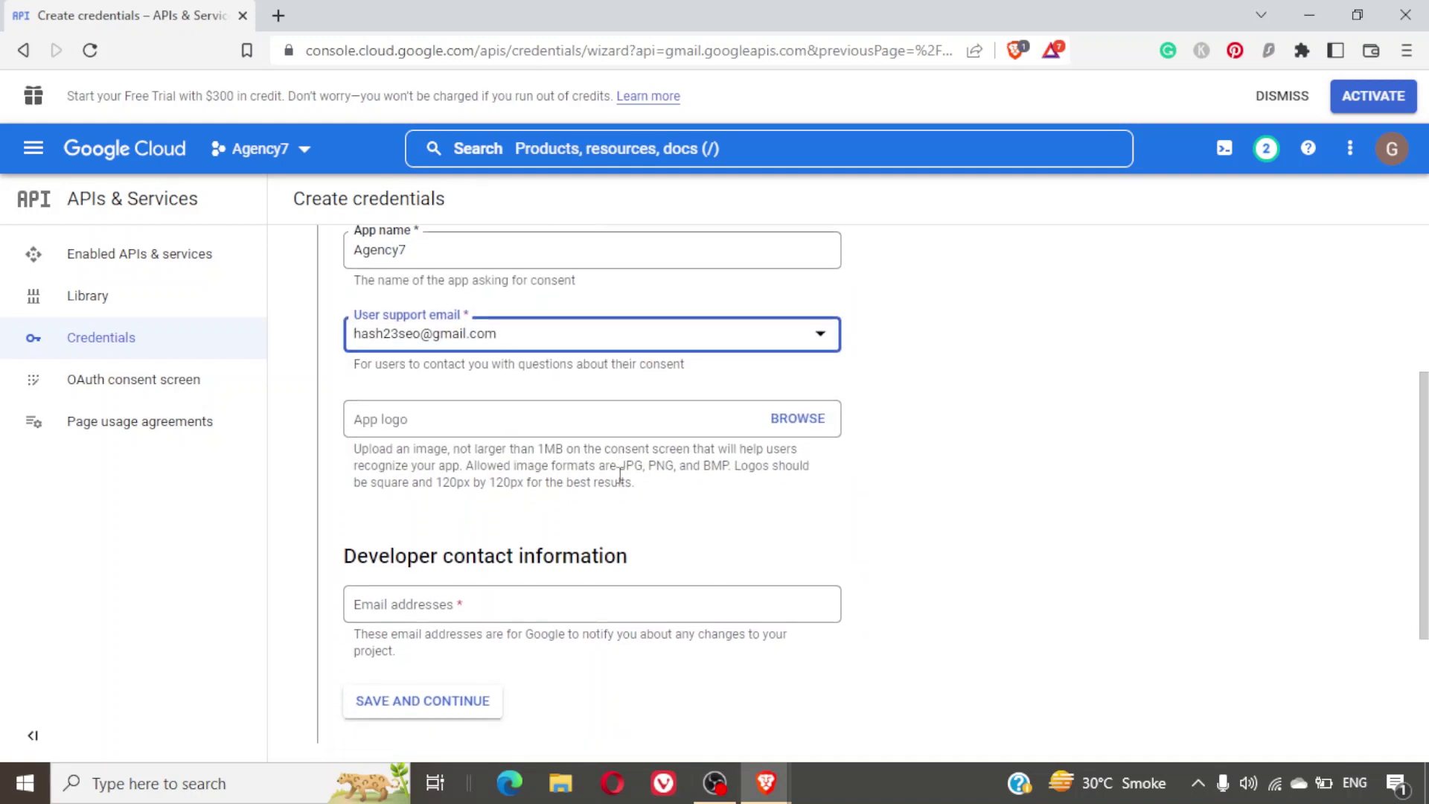
{"action": "scroll", "coordinate": [620, 480], "scroll_direction": "down", "scroll_amount": 3}
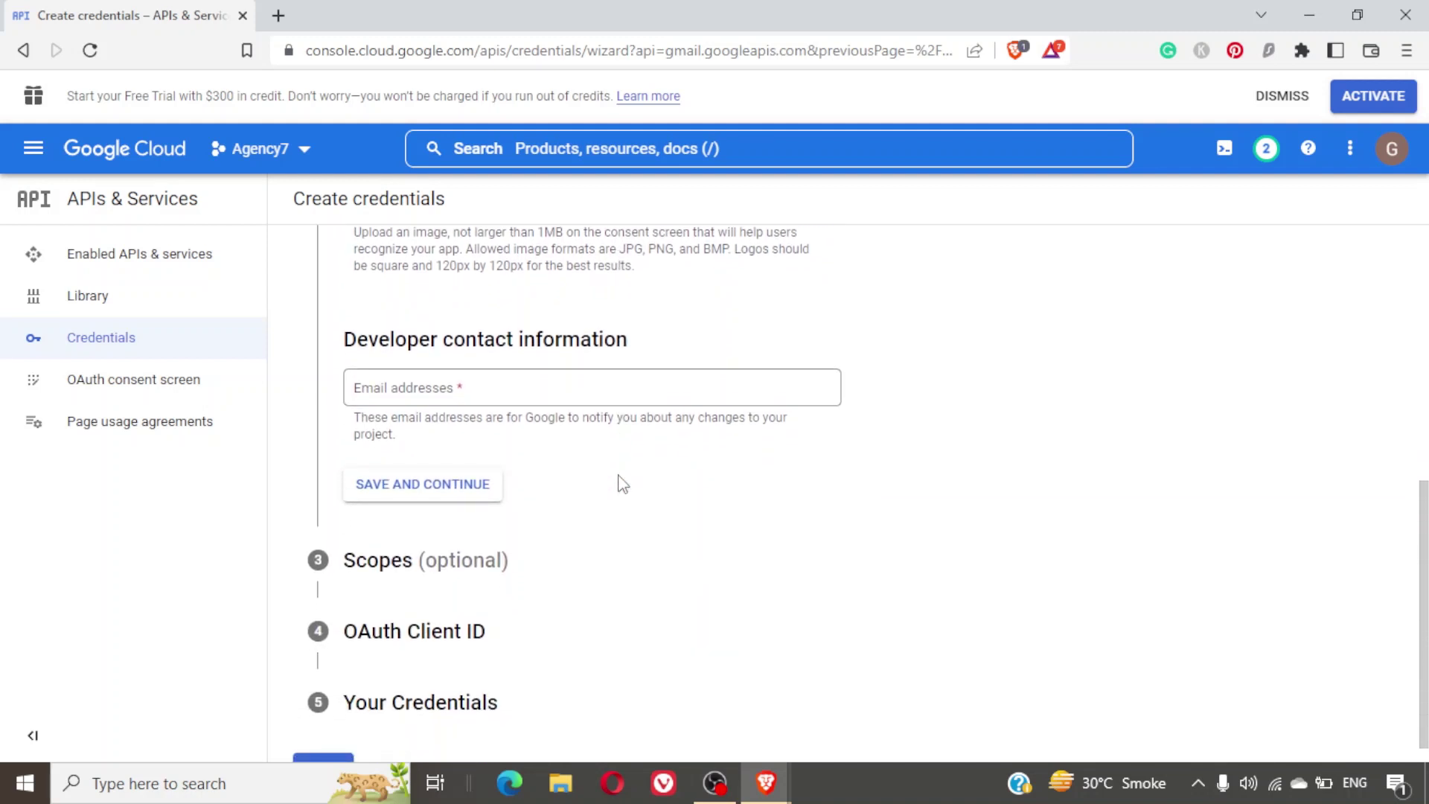
{"action": "left_click", "coordinate": [474, 395]}
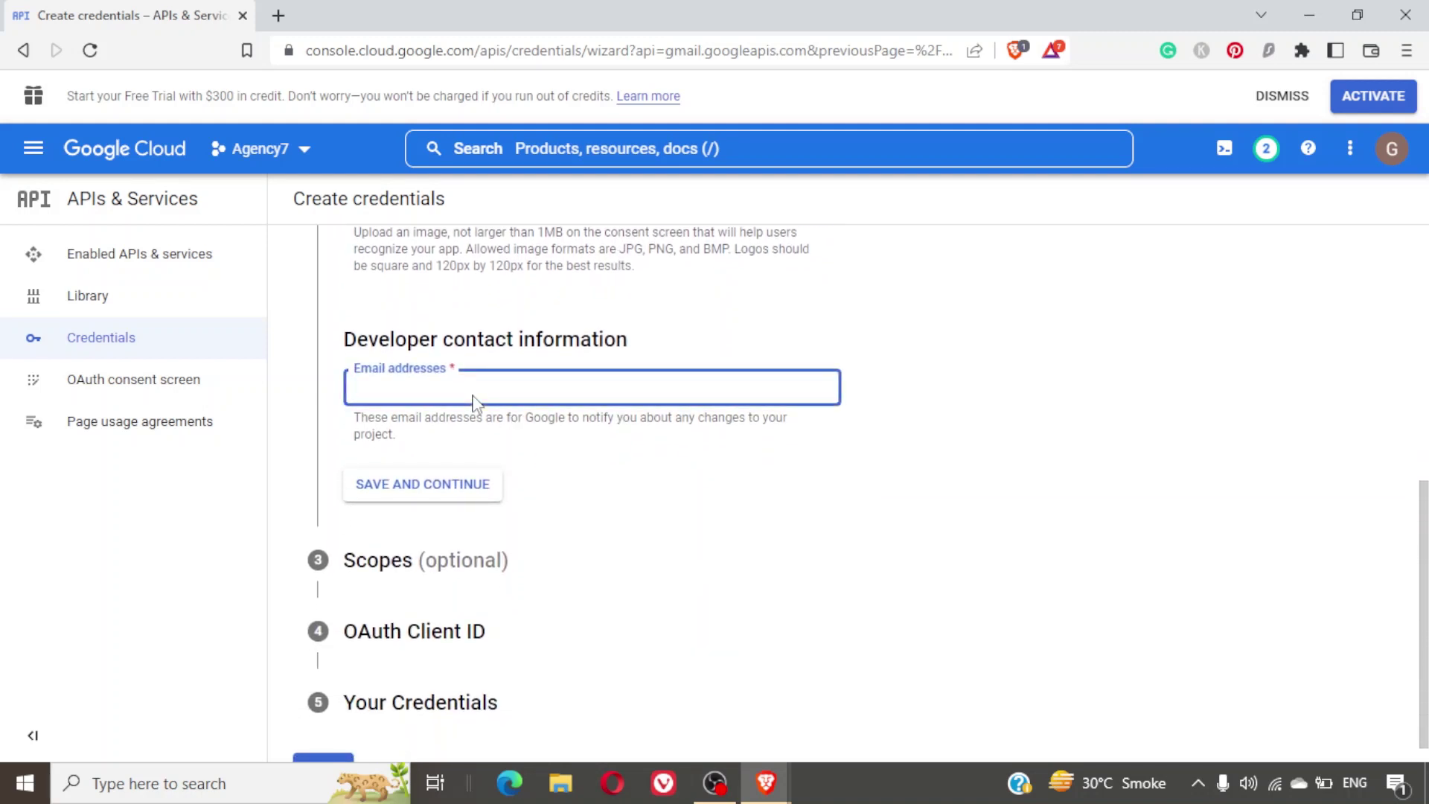
{"action": "key", "text": "Return"}
{"action": "left_click", "coordinate": [469, 498]}
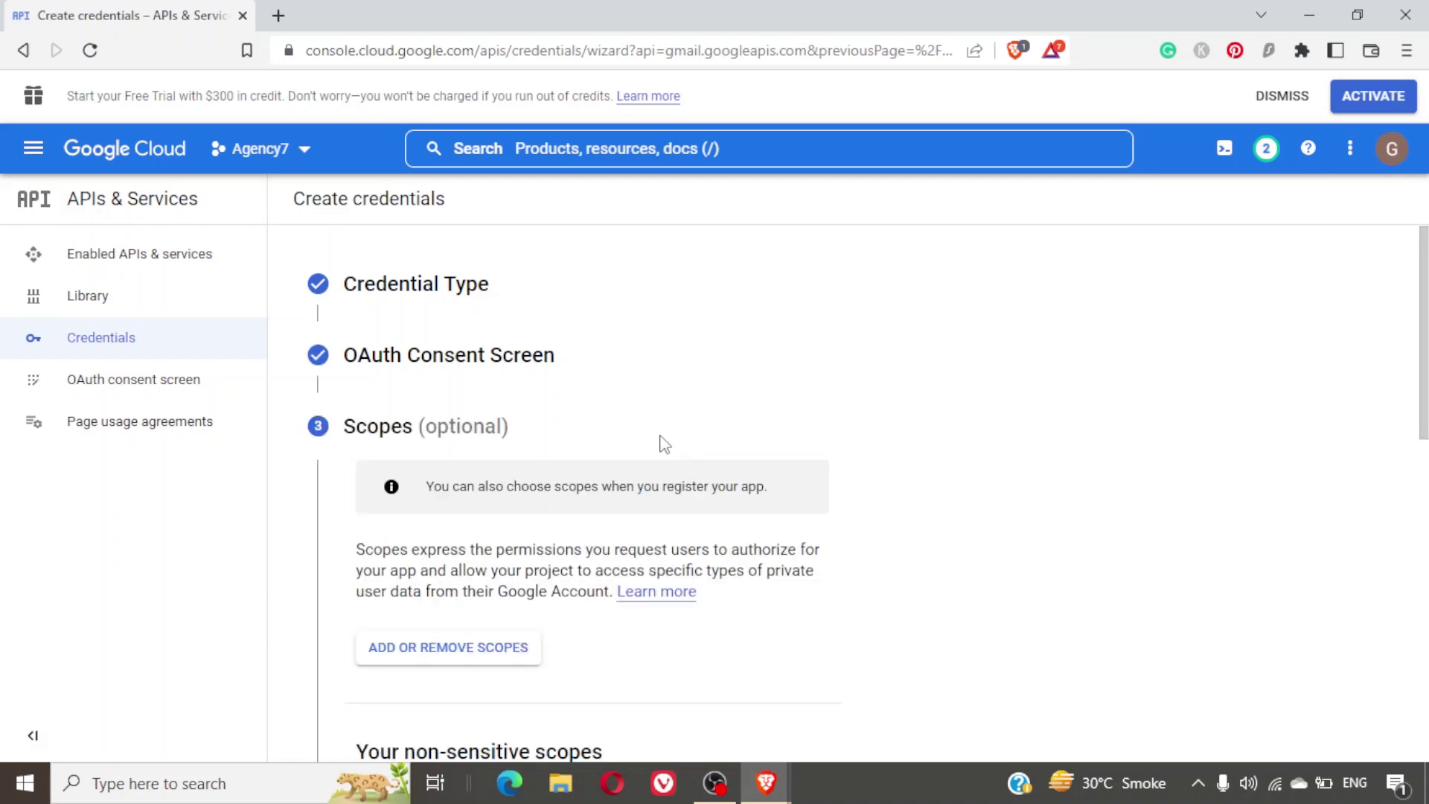
Pass the optional Scopes step without adding any scopes.
{"action": "scroll", "coordinate": [665, 444], "scroll_direction": "down", "scroll_amount": 10}
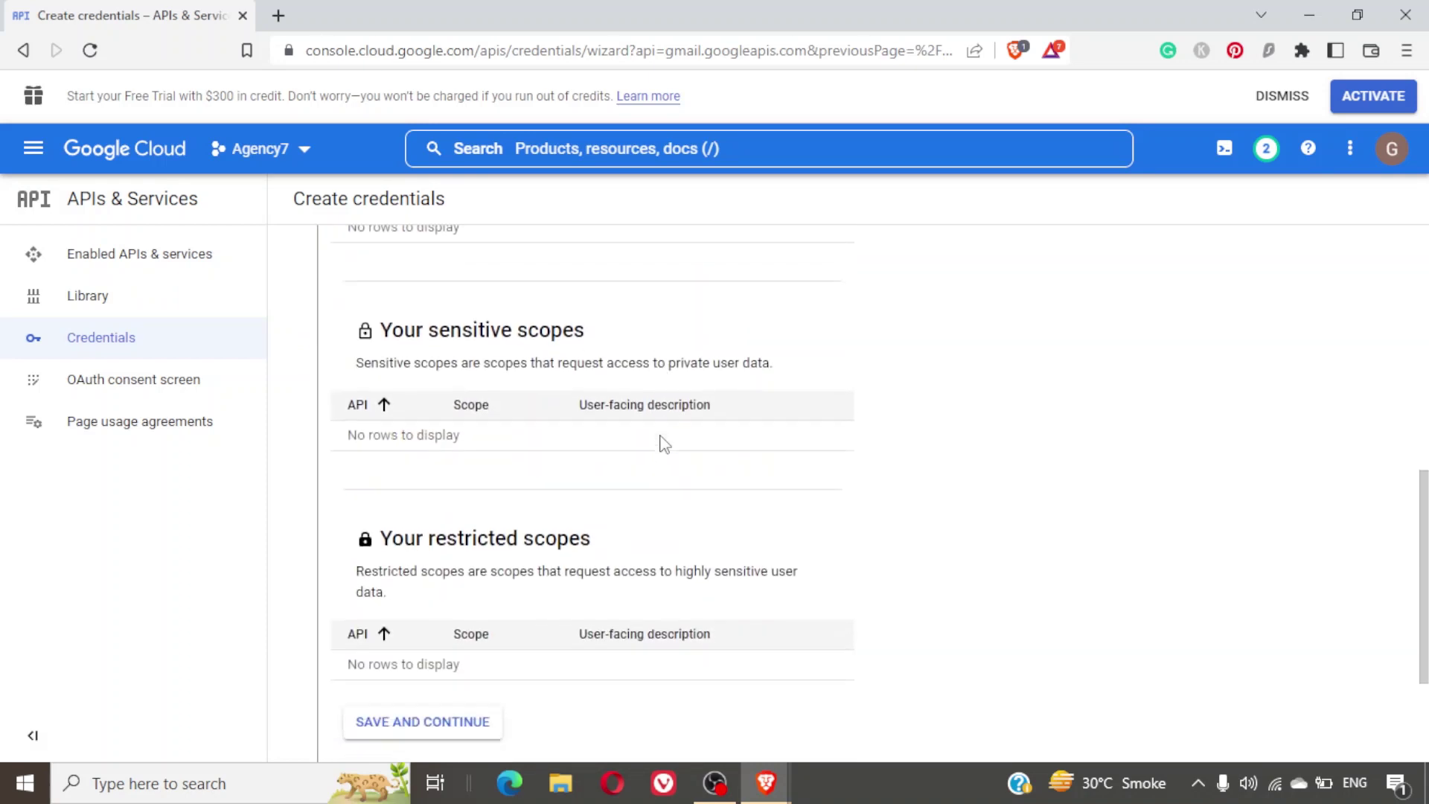
{"action": "scroll", "coordinate": [661, 436], "scroll_direction": "down", "scroll_amount": 1}
{"action": "scroll", "coordinate": [661, 436], "scroll_direction": "up", "scroll_amount": 1}
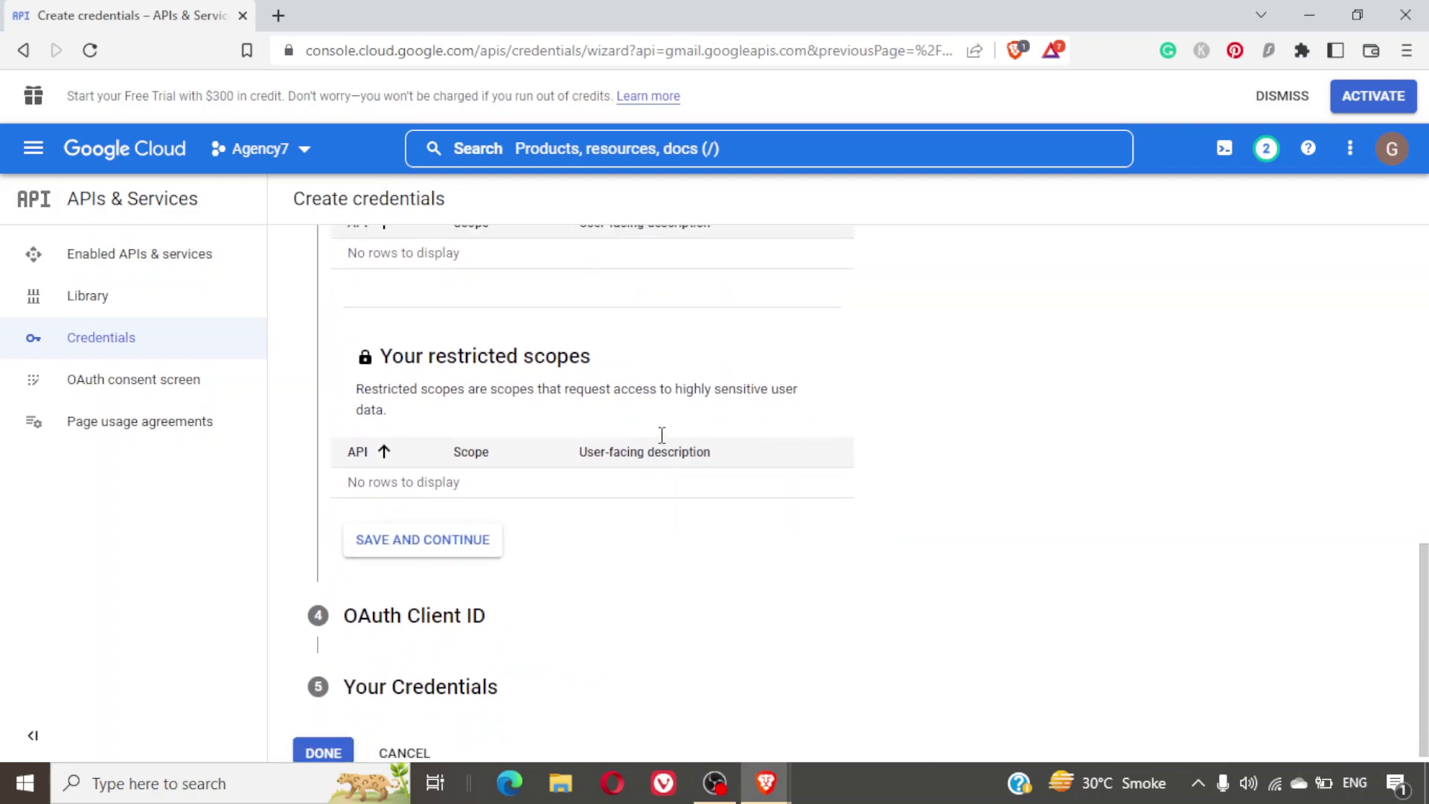
{"action": "left_click", "coordinate": [454, 636]}
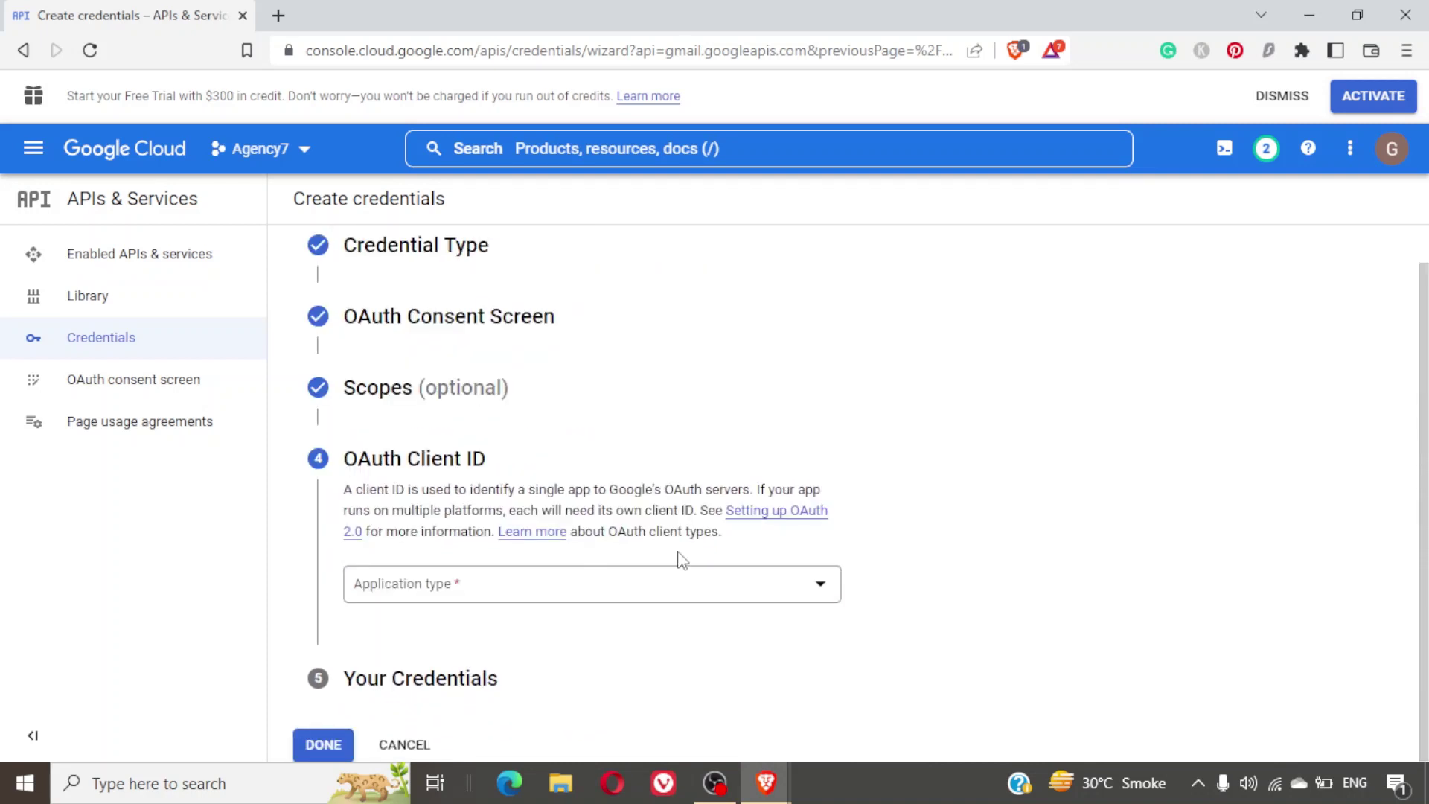
Set the OAuth client type to Web application, then return to the WP Mail SMTP wizard.
{"action": "left_click", "coordinate": [434, 592]}
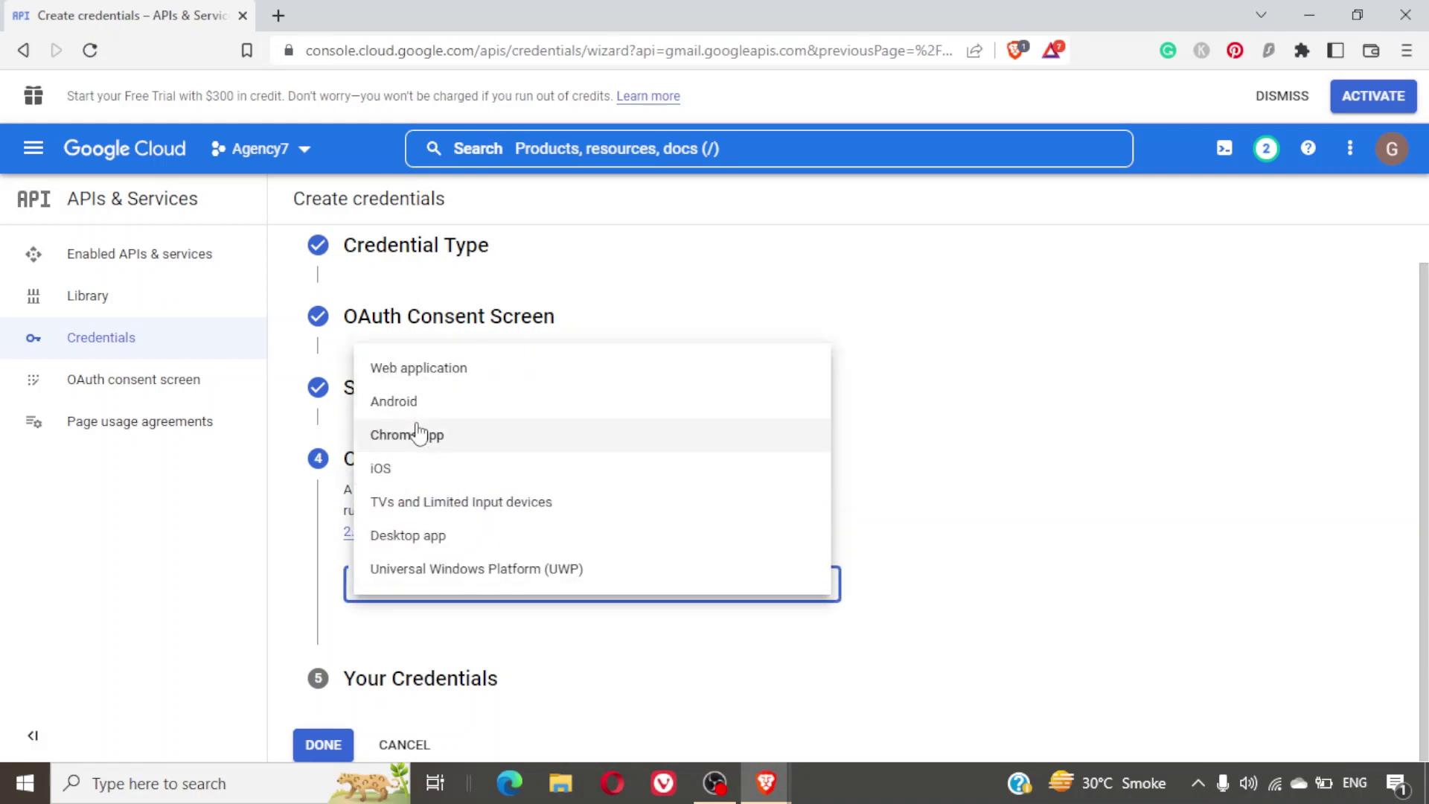
{"action": "left_click", "coordinate": [487, 380]}
{"action": "scroll", "coordinate": [809, 580], "scroll_direction": "down", "scroll_amount": 5}
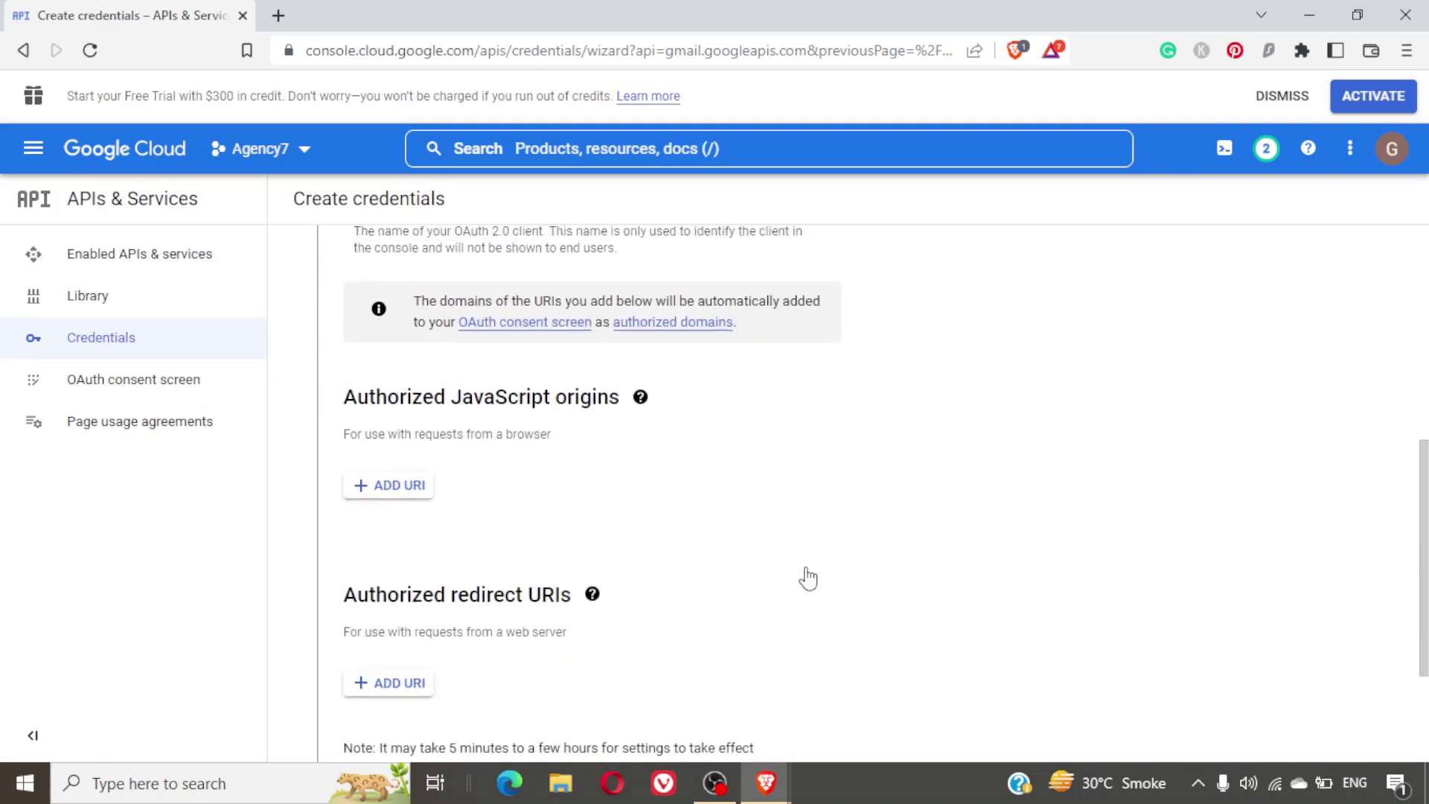
{"action": "scroll", "coordinate": [809, 579], "scroll_direction": "up", "scroll_amount": 2}
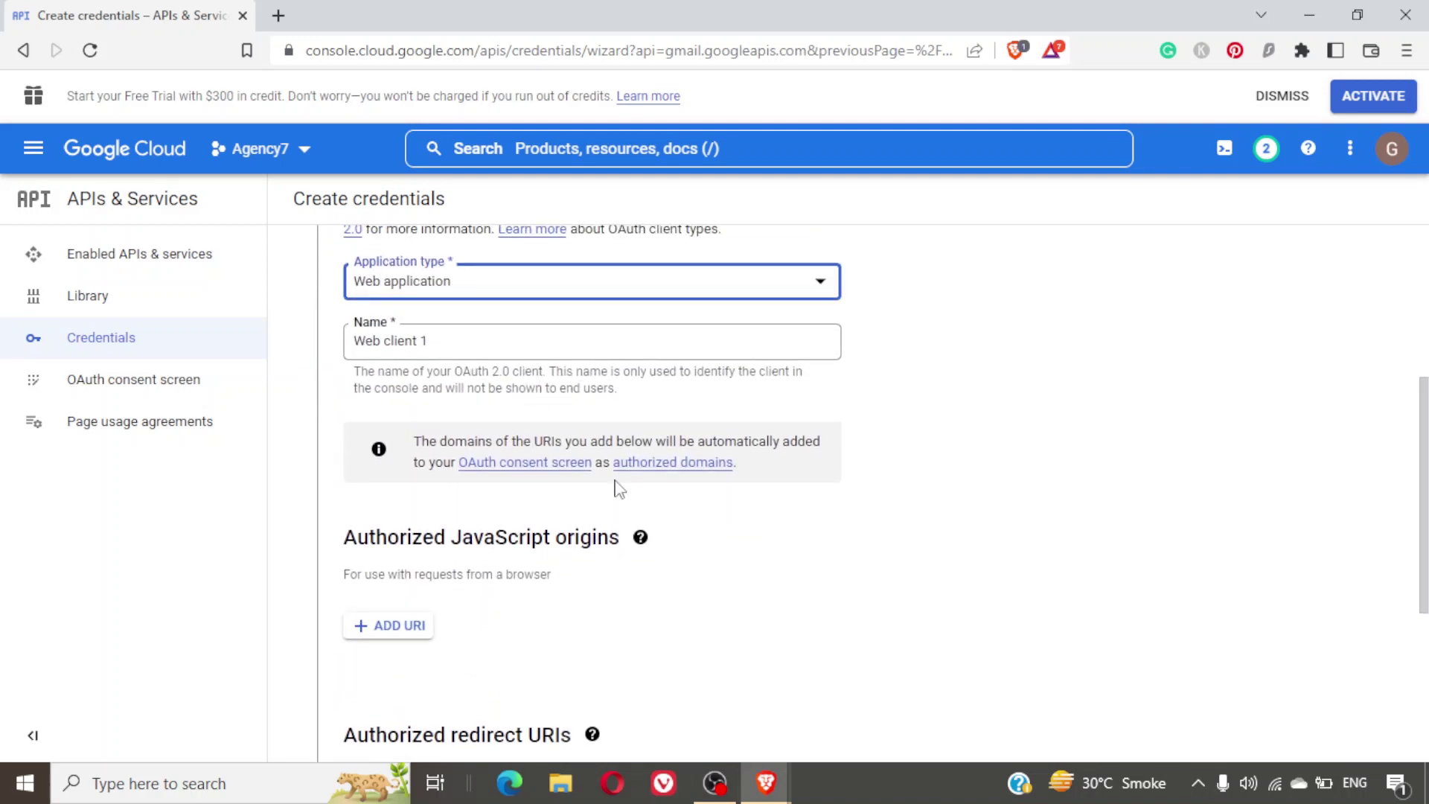
{"action": "scroll", "coordinate": [616, 484], "scroll_direction": "down", "scroll_amount": 1}
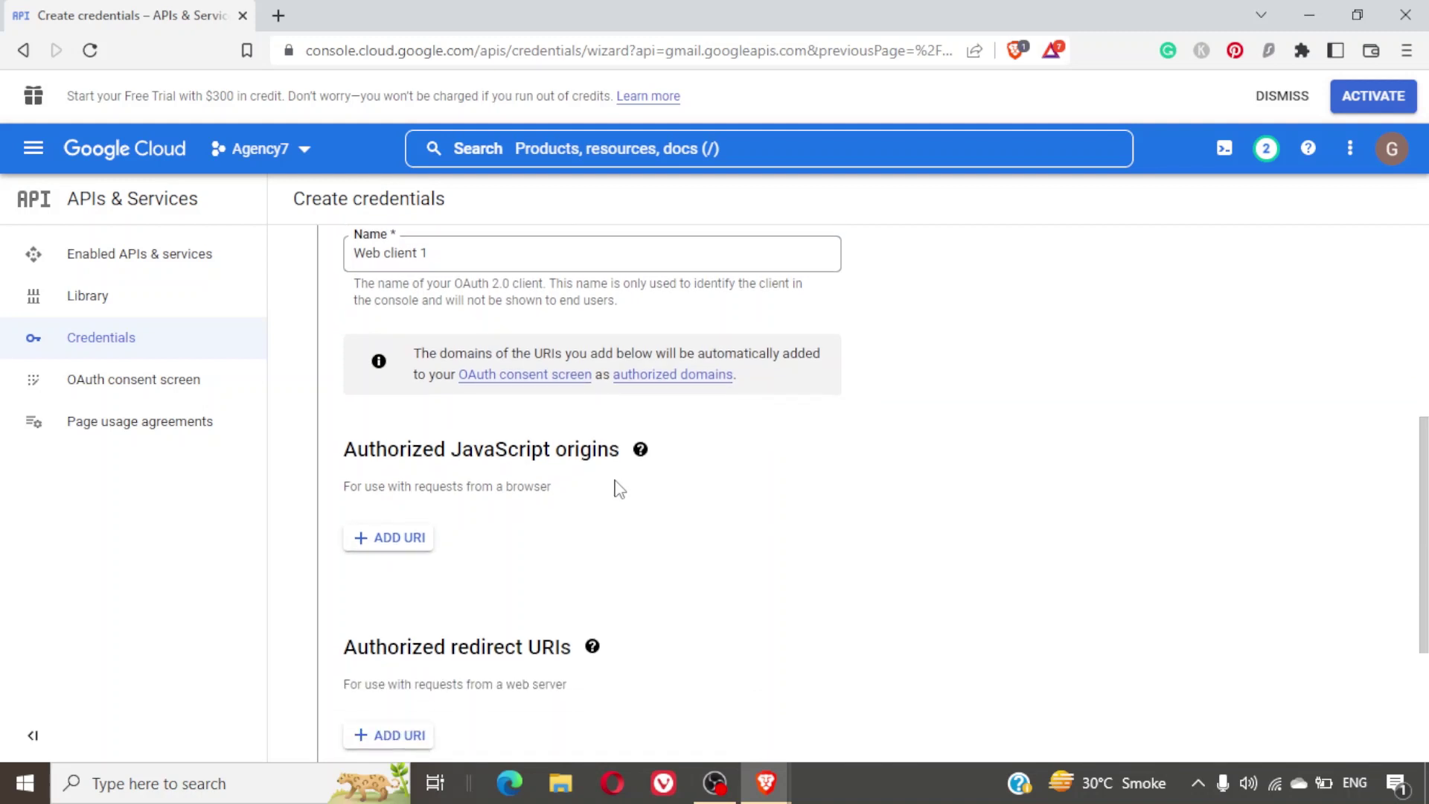
{"action": "scroll", "coordinate": [618, 489], "scroll_direction": "down", "scroll_amount": 2}
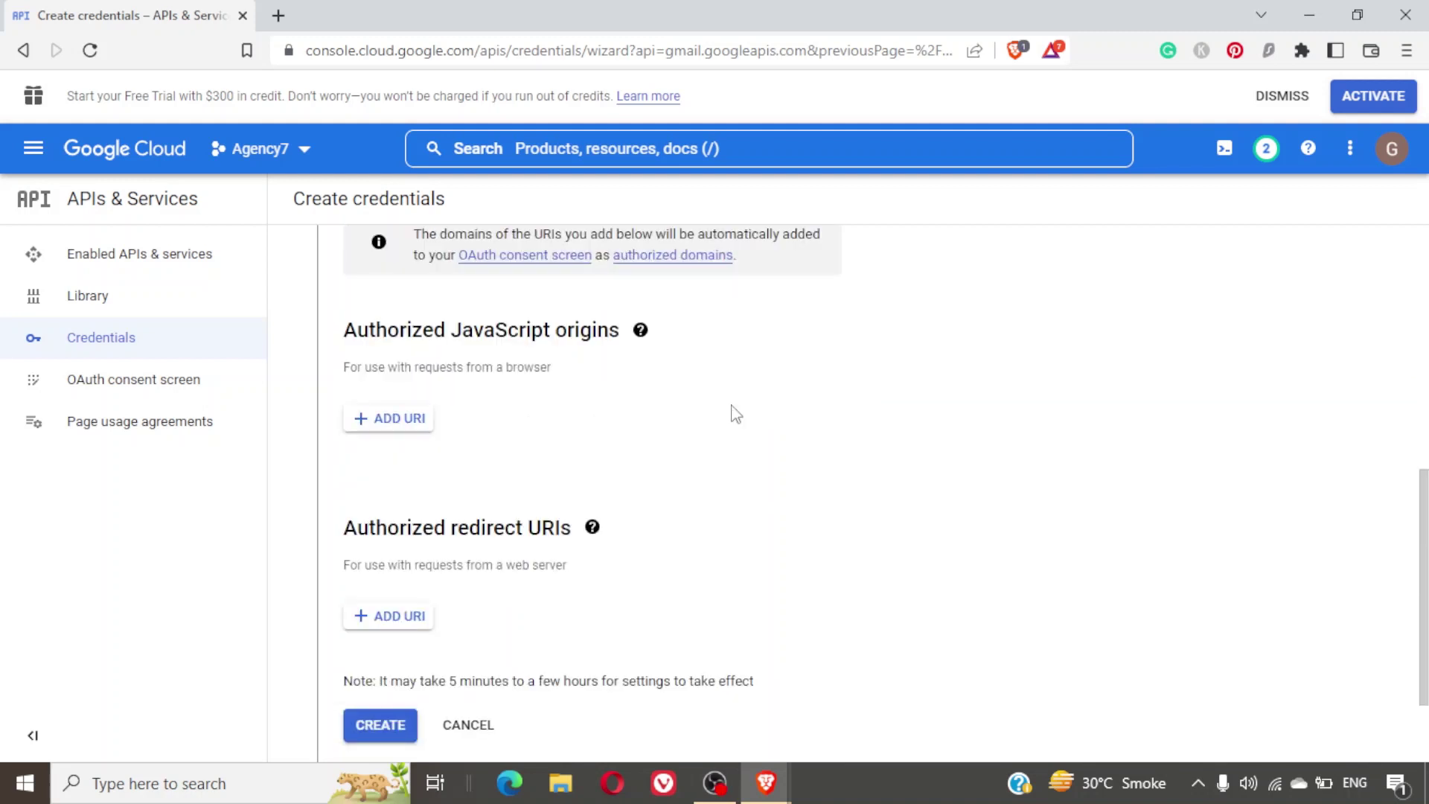
{"action": "scroll", "coordinate": [659, 402], "scroll_direction": "down", "scroll_amount": 2}
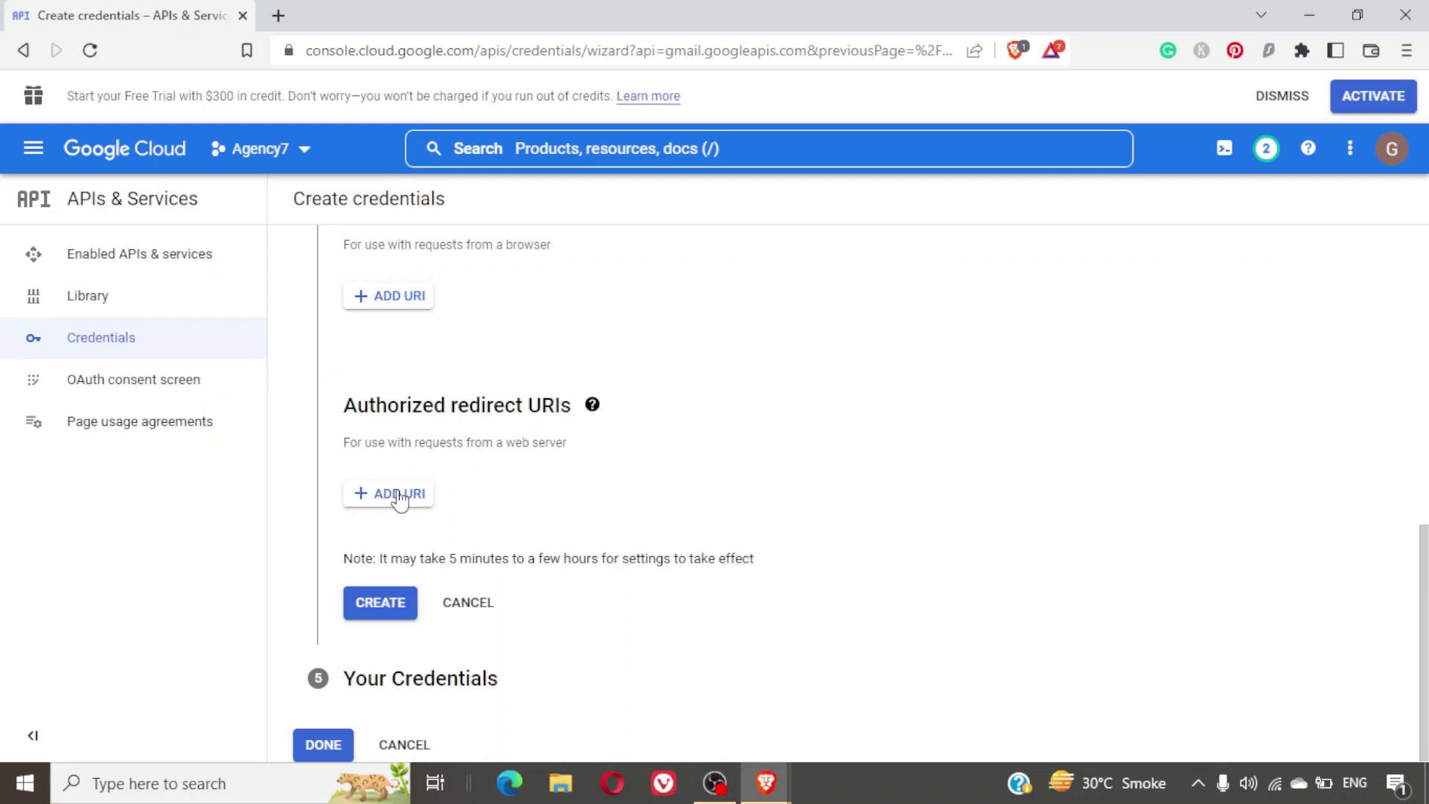
{"action": "key", "text": "alt+Tab"}
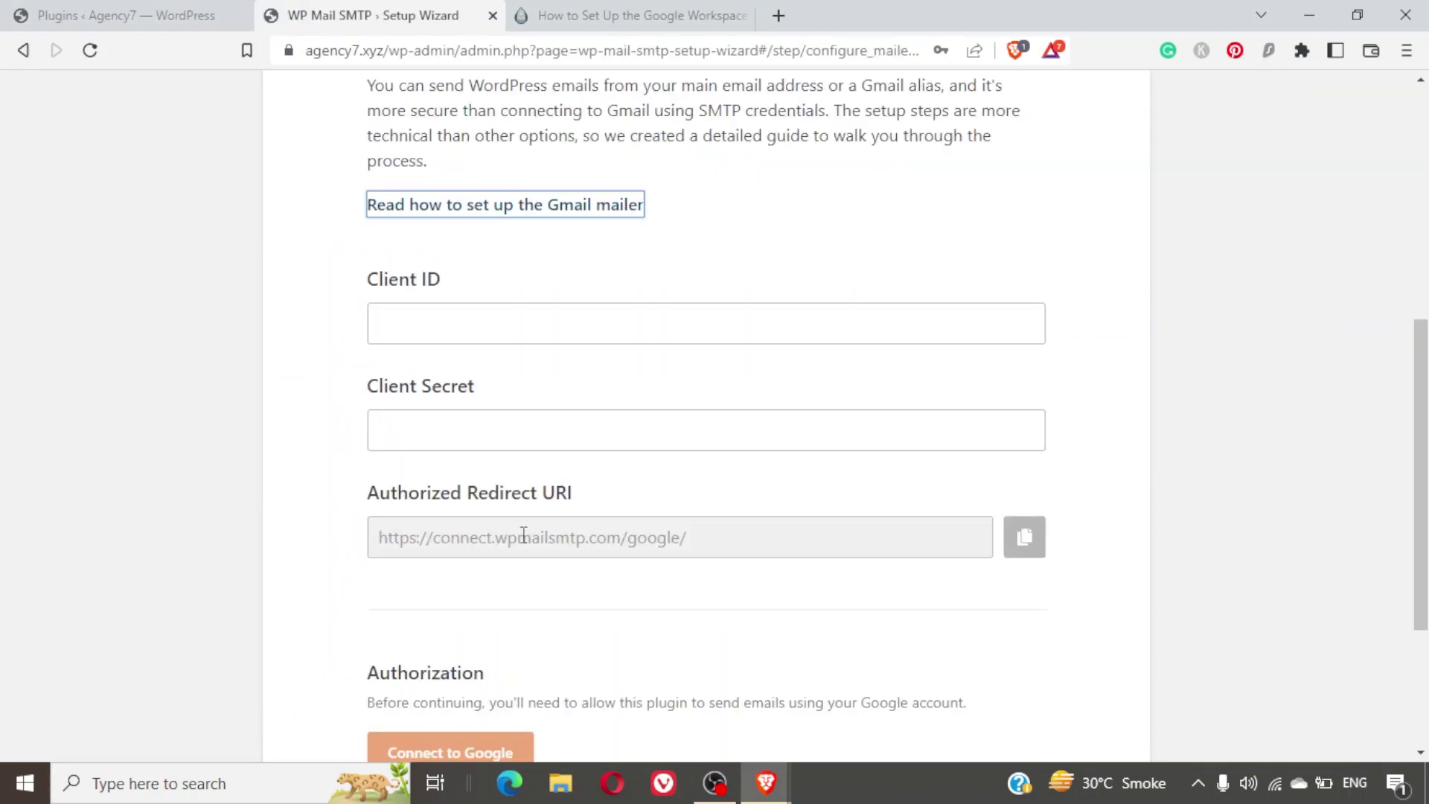
{"action": "left_click", "coordinate": [521, 536]}
{"action": "right_click", "coordinate": [522, 537]}
{"action": "left_click", "coordinate": [560, 560]}
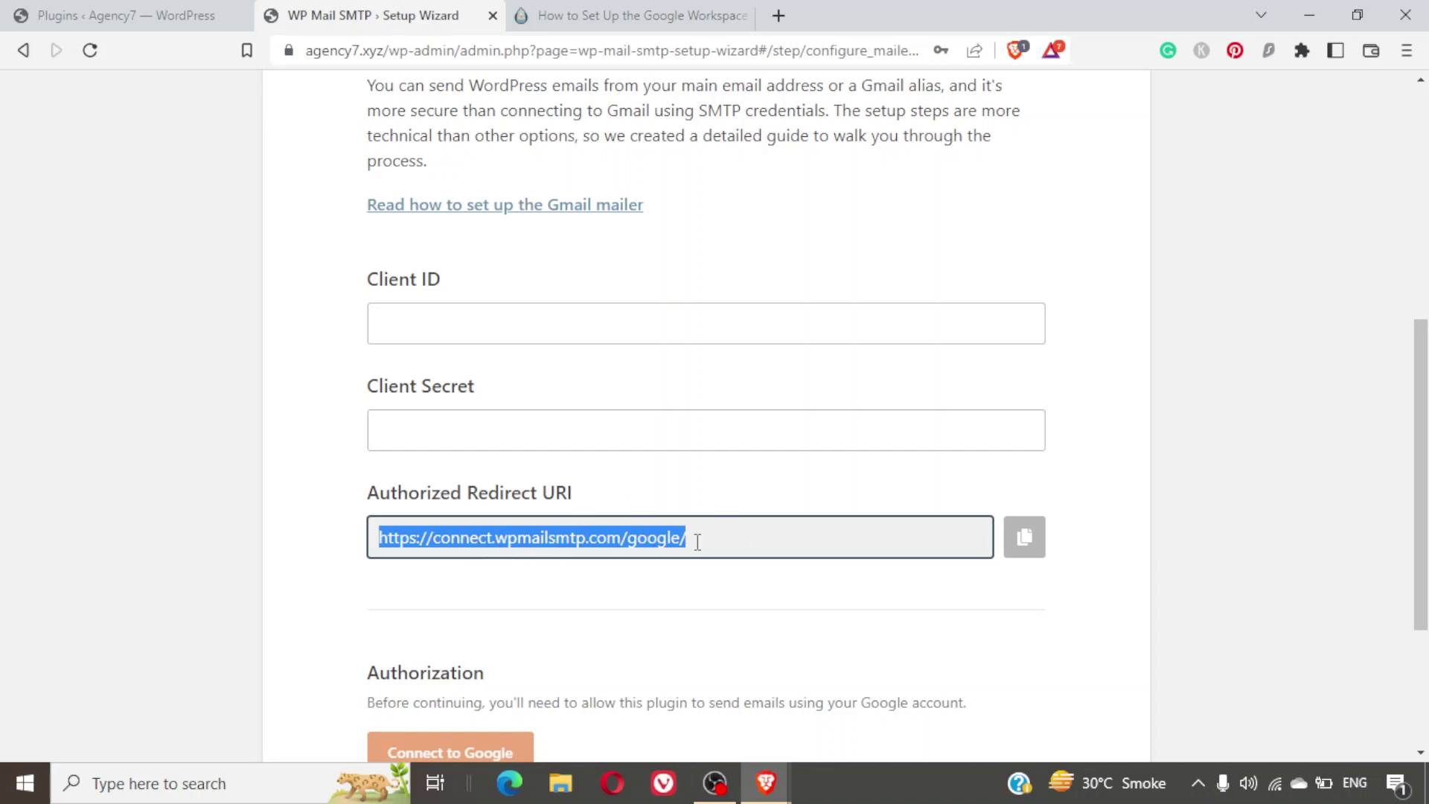
{"action": "left_click", "coordinate": [1027, 541]}
Add the copied URI as an authorized redirect URI and create the web OAuth client.
{"action": "key", "text": "alt+Tab"}
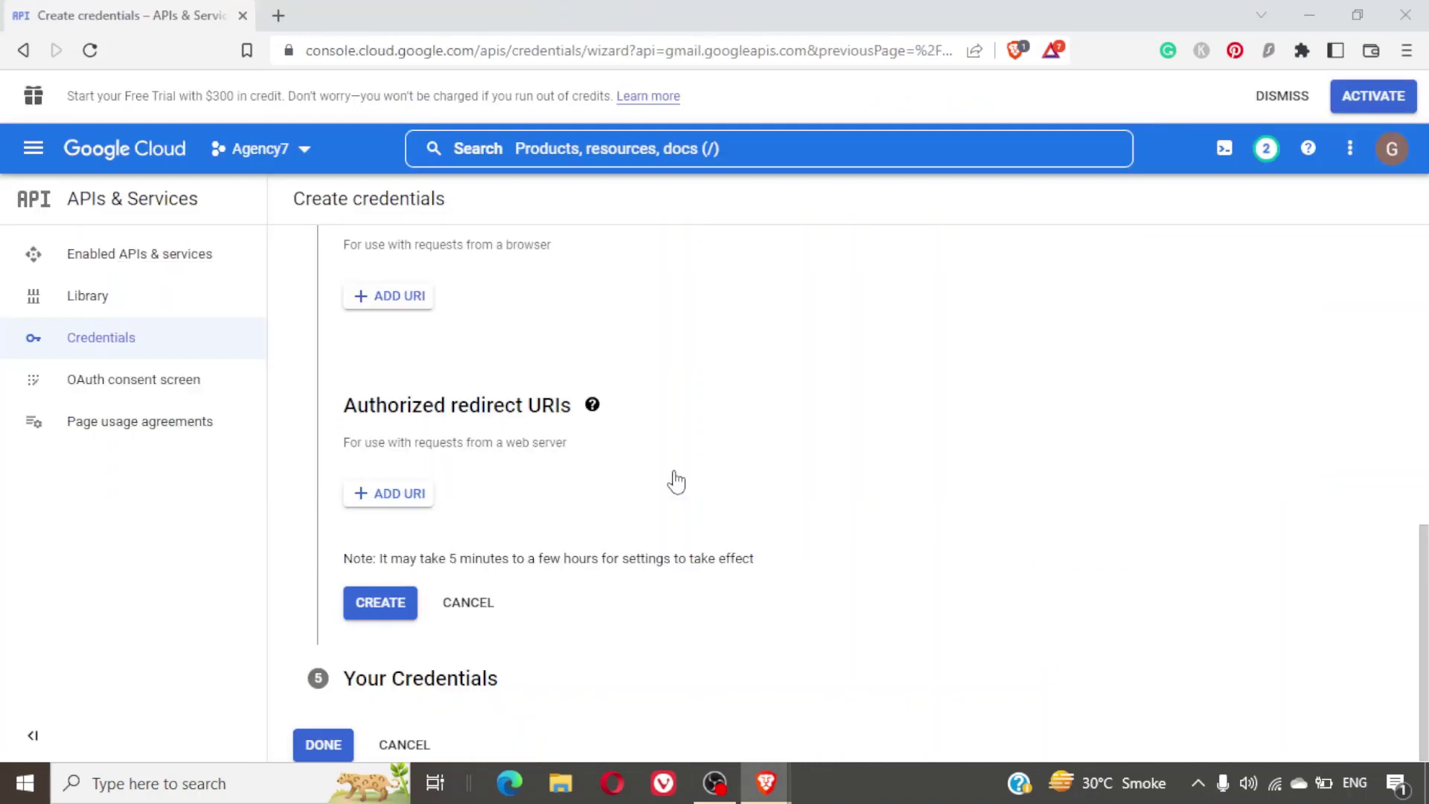
{"action": "left_click", "coordinate": [402, 494]}
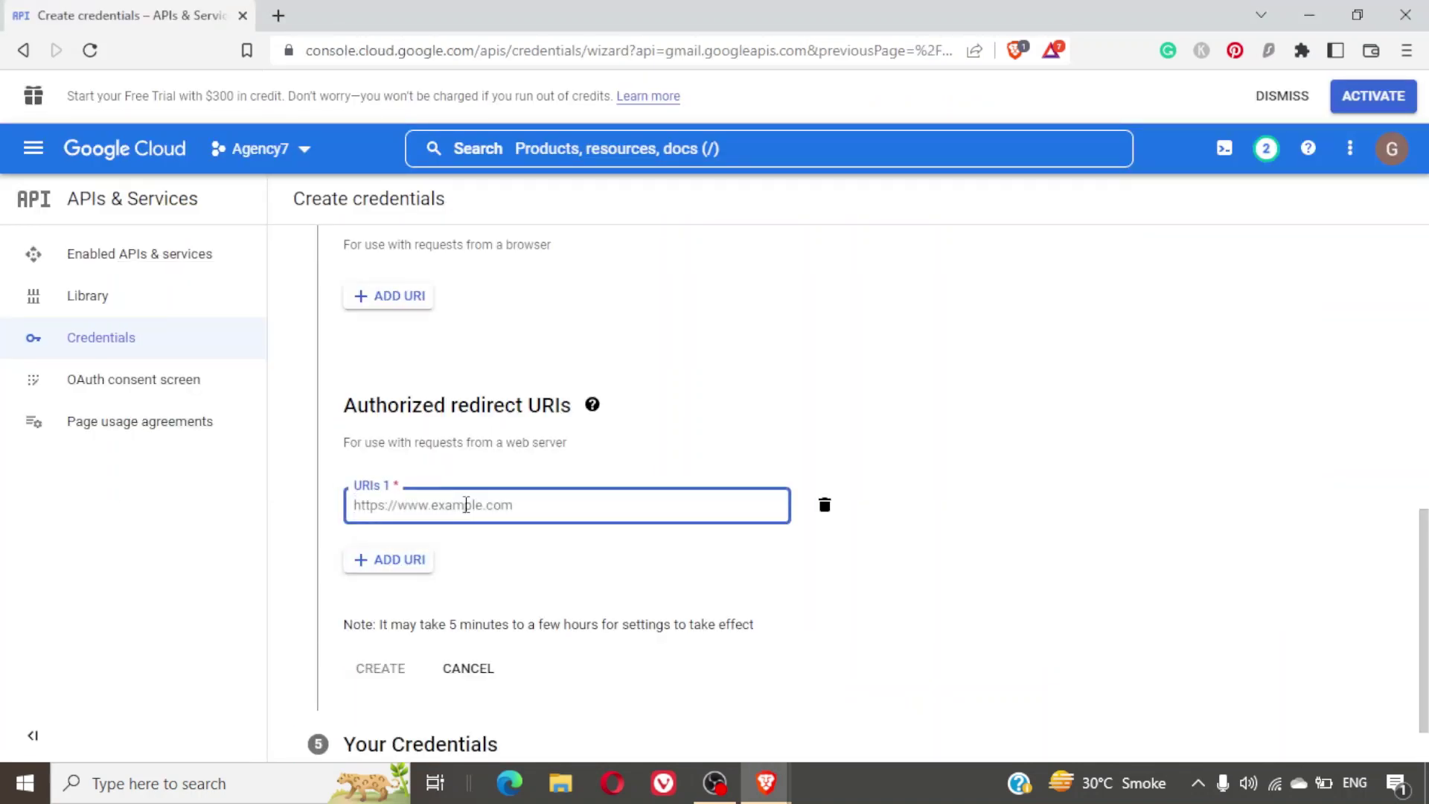
{"action": "key", "text": "ctrl+v"}
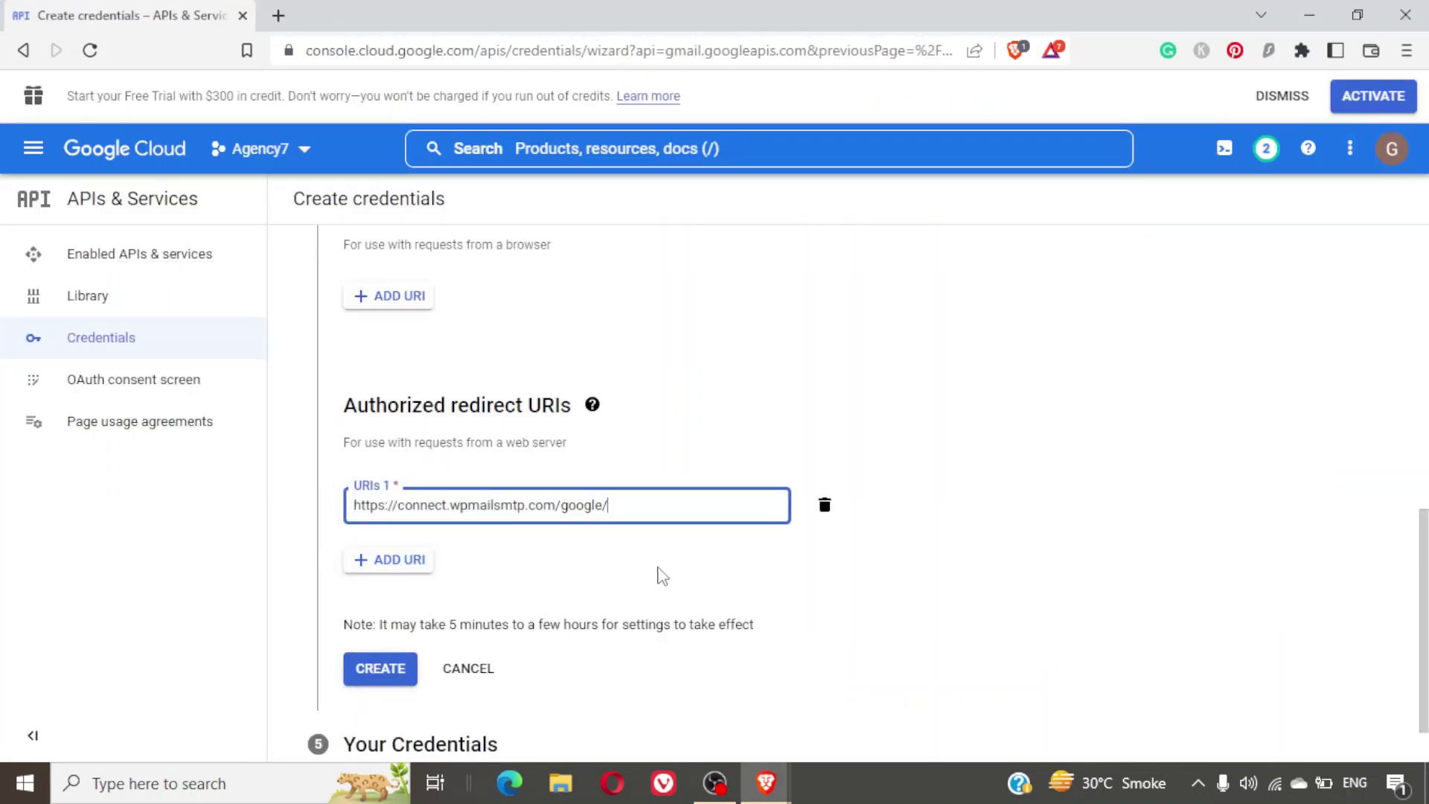
{"action": "left_click", "coordinate": [661, 575]}
{"action": "left_click", "coordinate": [677, 512]}
{"action": "key", "text": "Return"}
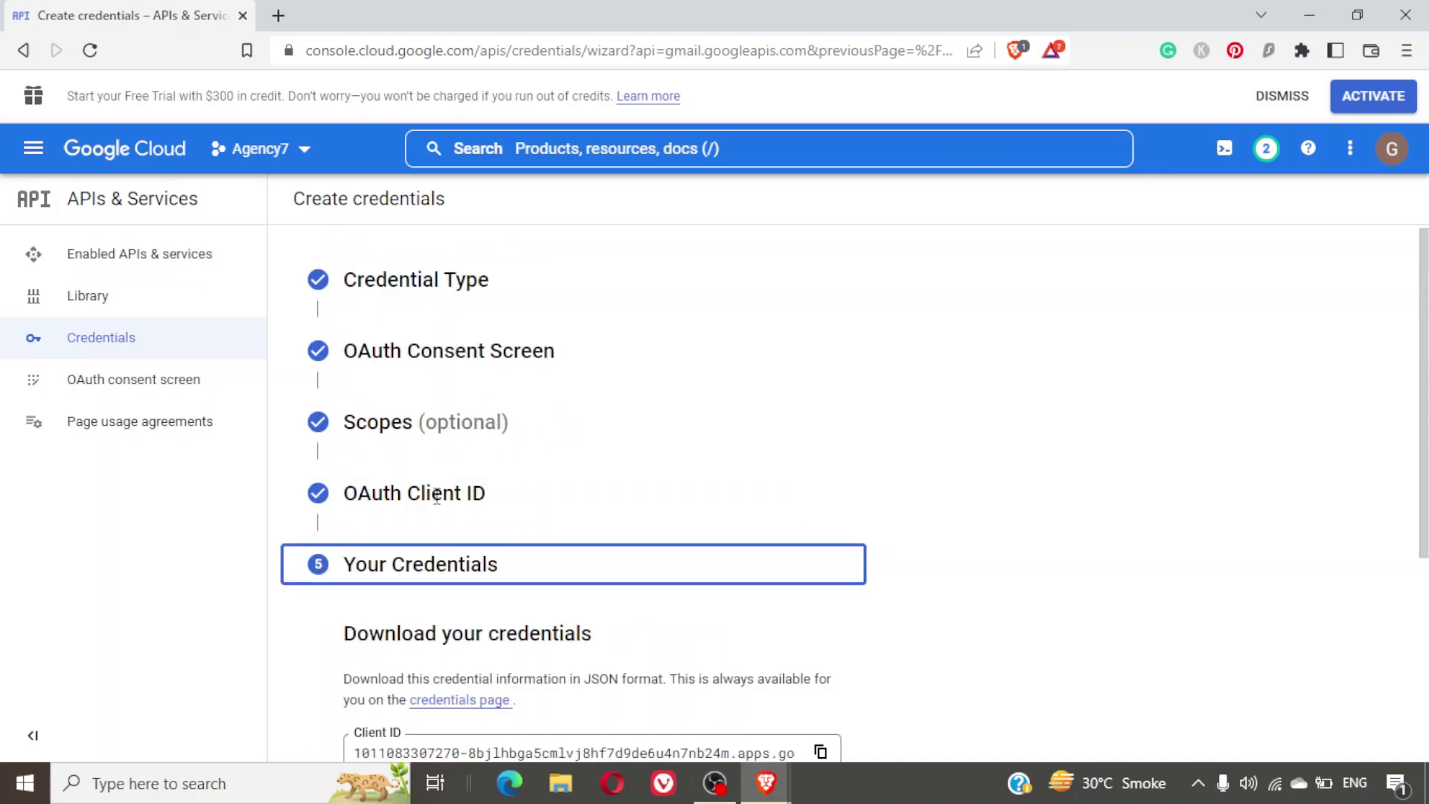
Review the new client's Client ID on the Your Credentials step and finish the wizard with DONE.
{"action": "scroll", "coordinate": [674, 509], "scroll_direction": "down", "scroll_amount": 3}
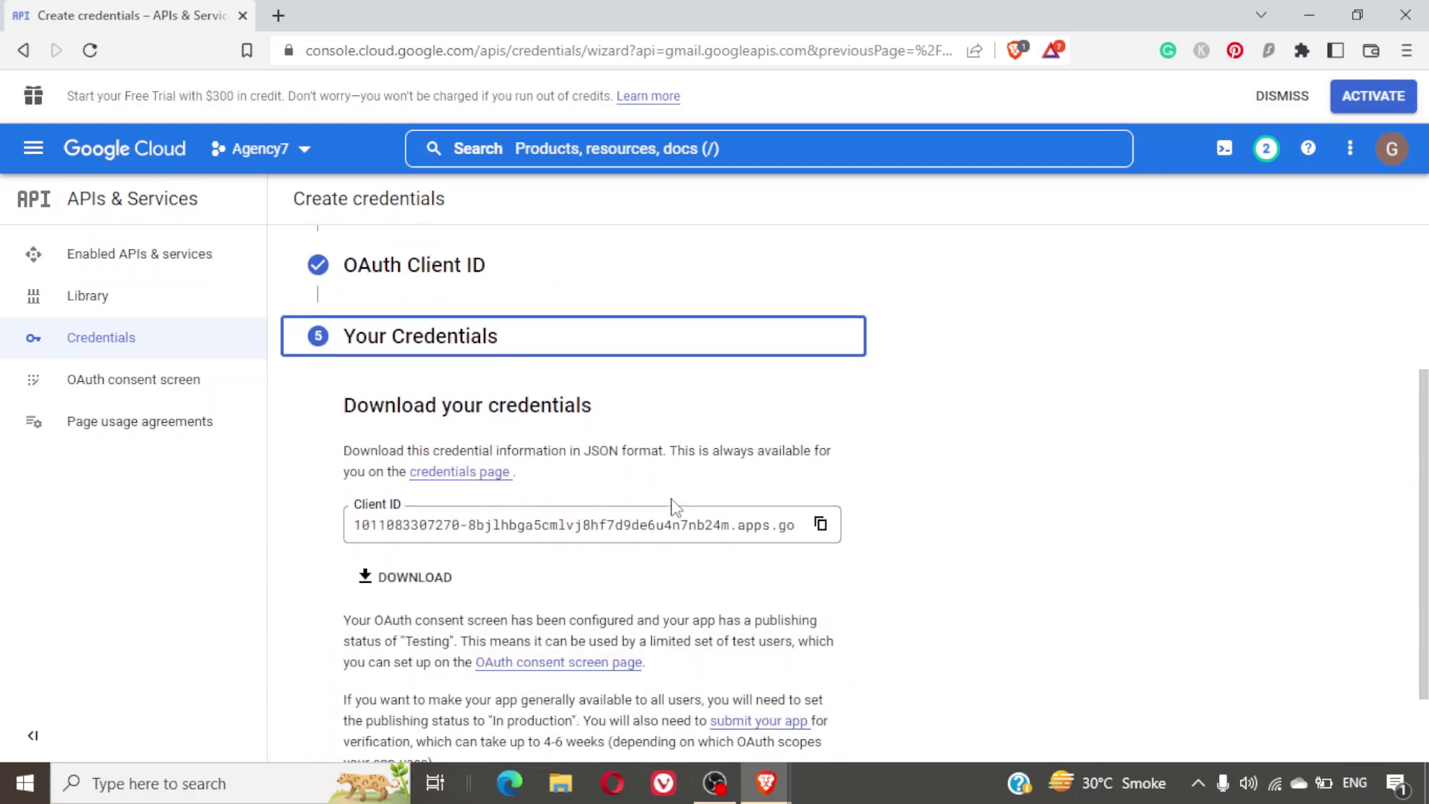
{"action": "scroll", "coordinate": [673, 506], "scroll_direction": "down", "scroll_amount": 1}
{"action": "scroll", "coordinate": [674, 499], "scroll_direction": "up", "scroll_amount": 2}
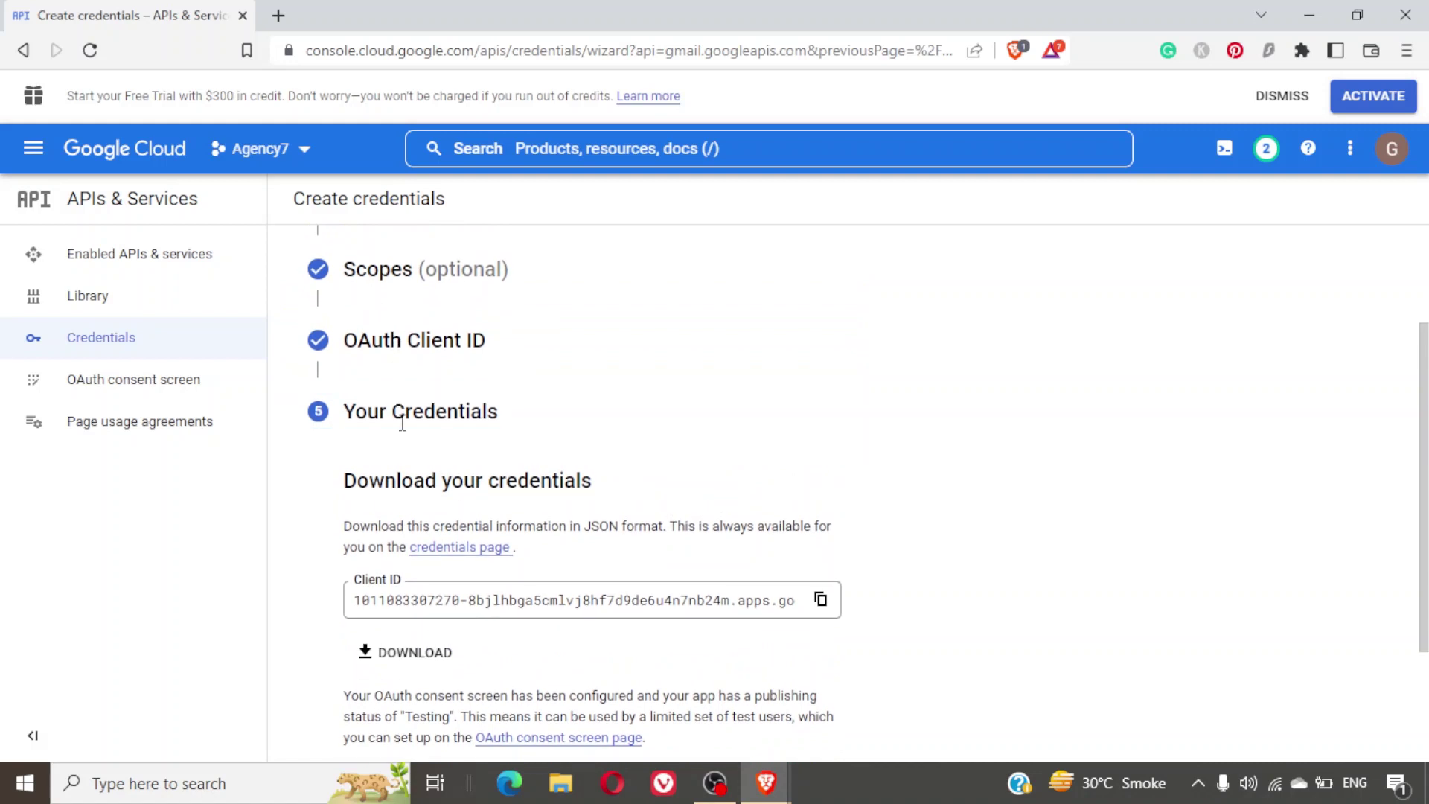
{"action": "scroll", "coordinate": [603, 477], "scroll_direction": "down", "scroll_amount": 3}
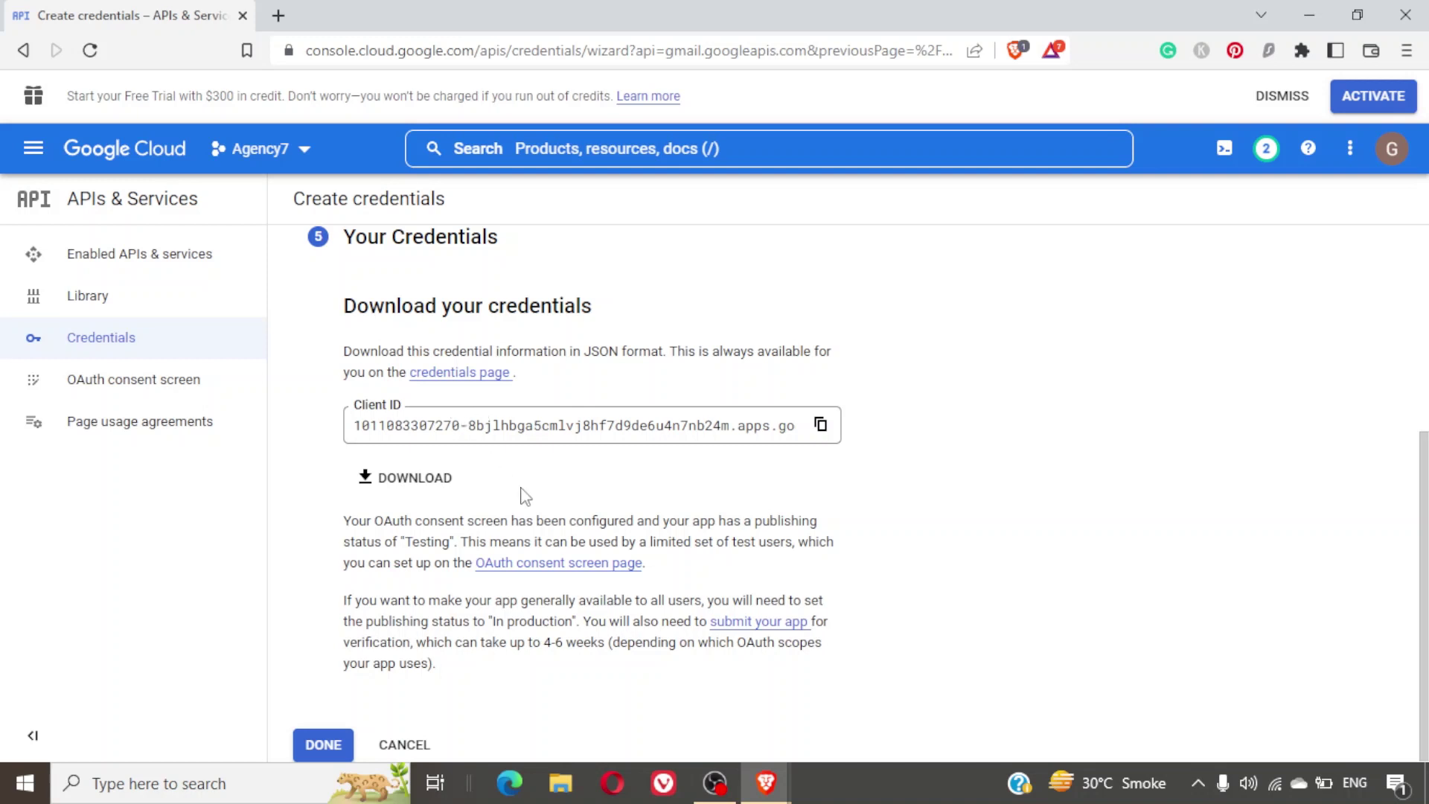
{"action": "left_click", "coordinate": [317, 743]}
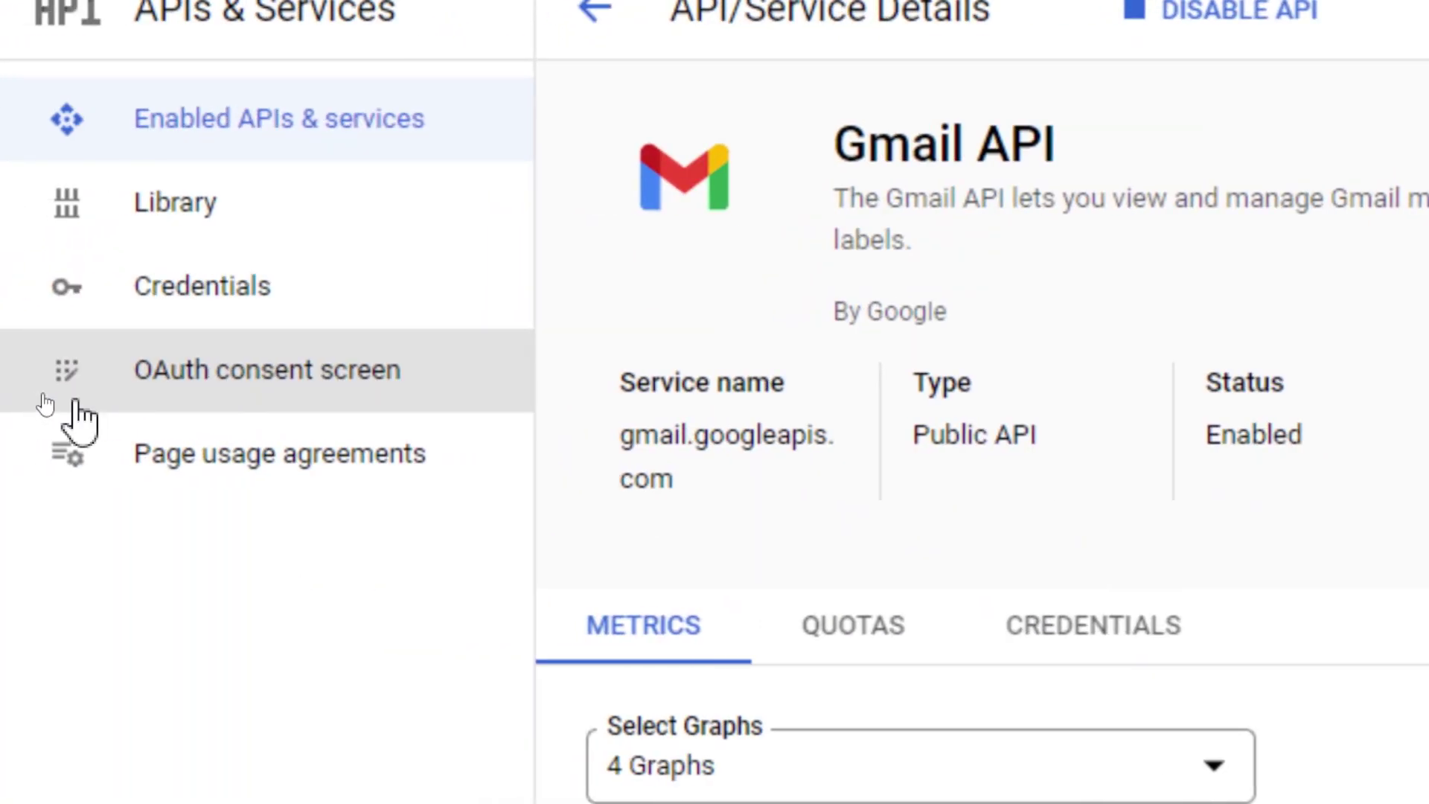
Publish the Agency7 app to production from the OAuth consent screen.
{"action": "left_click", "coordinate": [268, 398]}
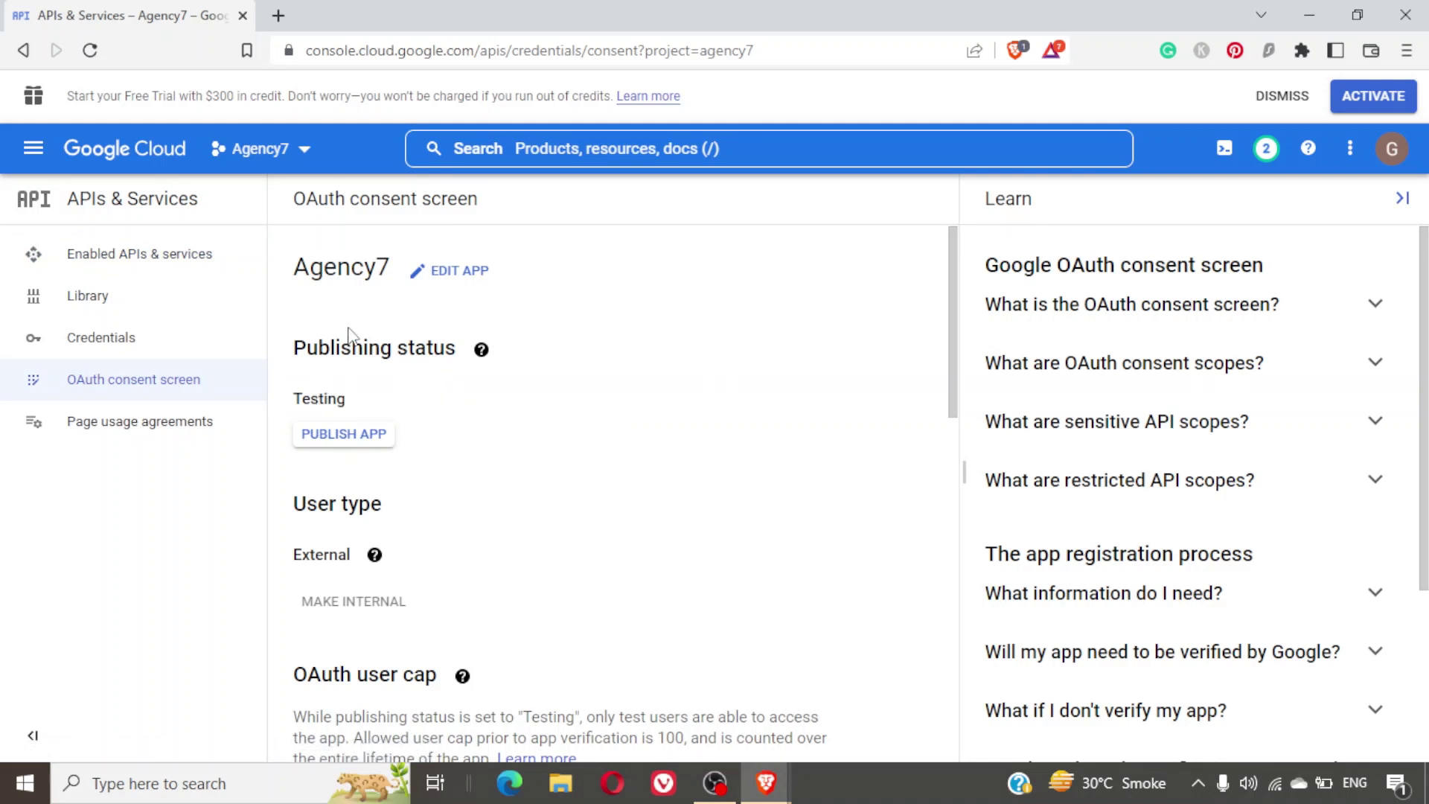
{"action": "left_click", "coordinate": [362, 438]}
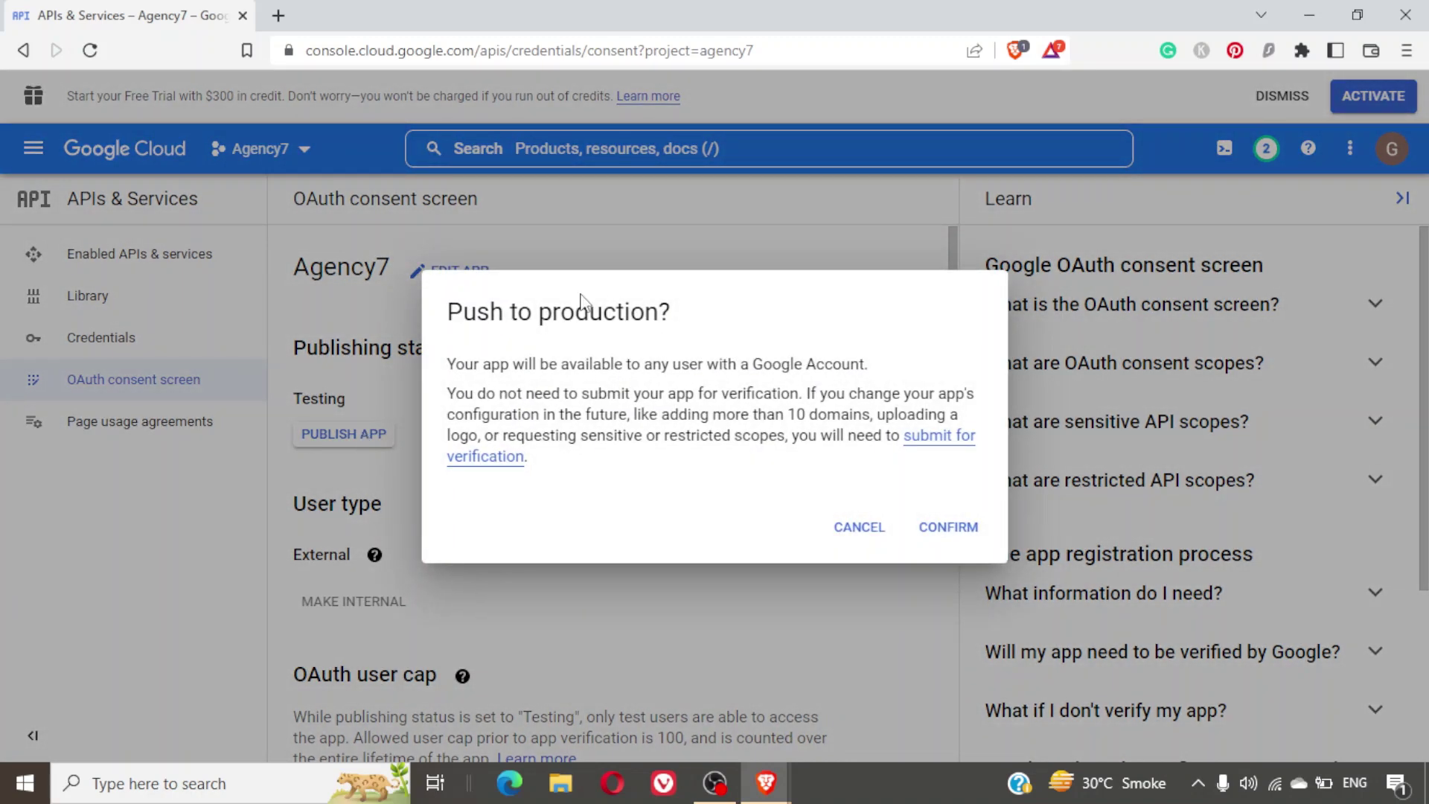
{"action": "left_click", "coordinate": [935, 530]}
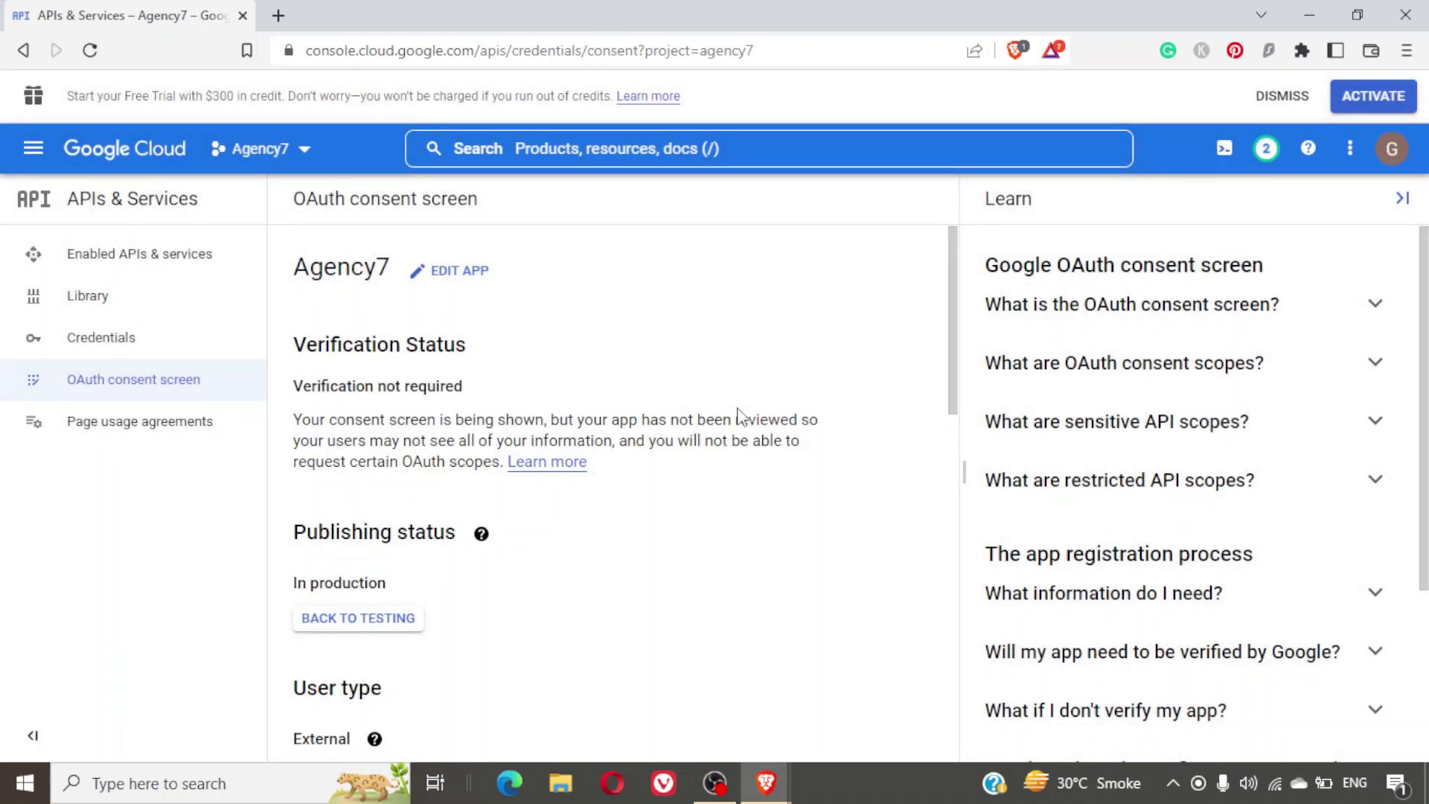
Check the consent screen shows In production, External user type and 0 users.
{"action": "scroll", "coordinate": [739, 414], "scroll_direction": "down", "scroll_amount": 5}
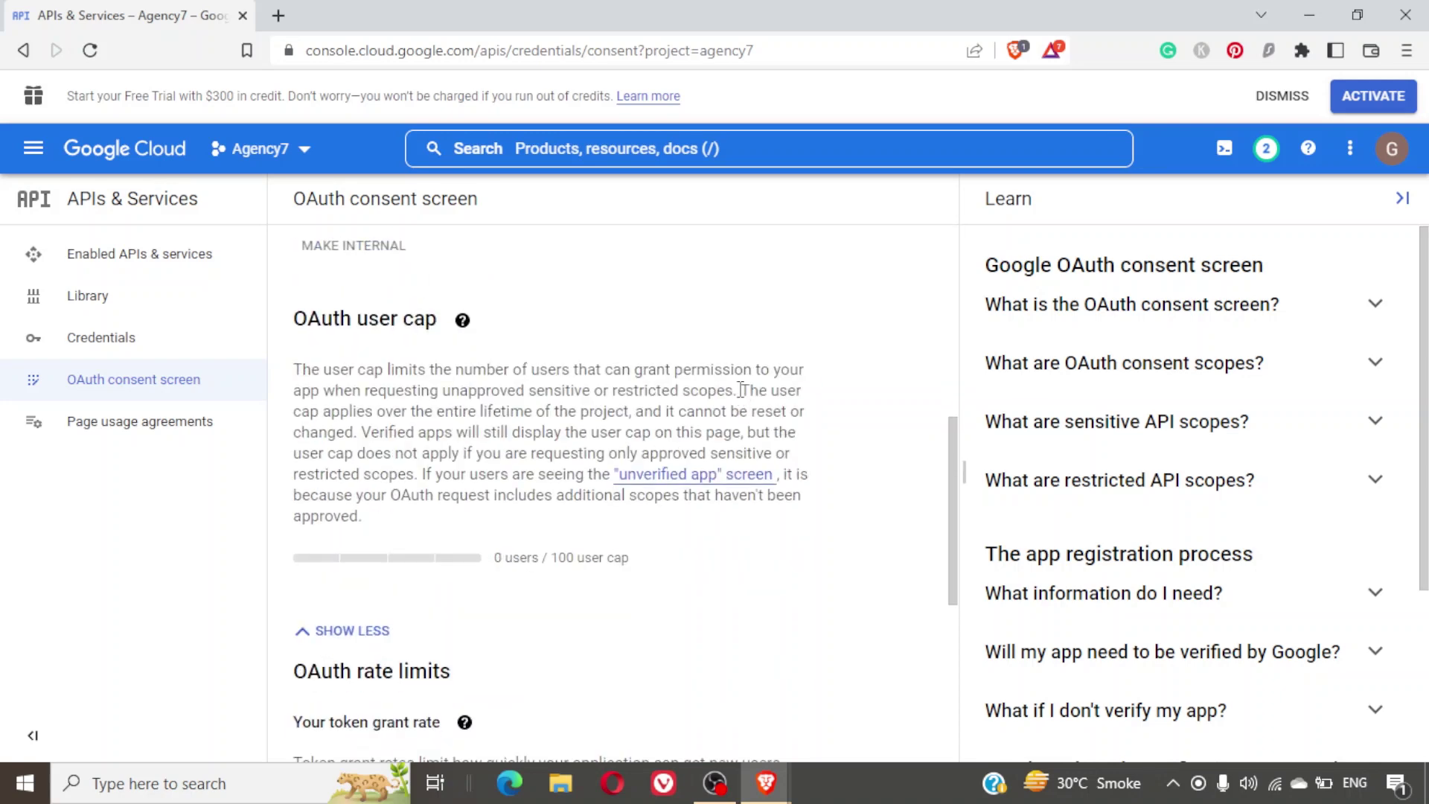
{"action": "scroll", "coordinate": [741, 390], "scroll_direction": "up", "scroll_amount": 5}
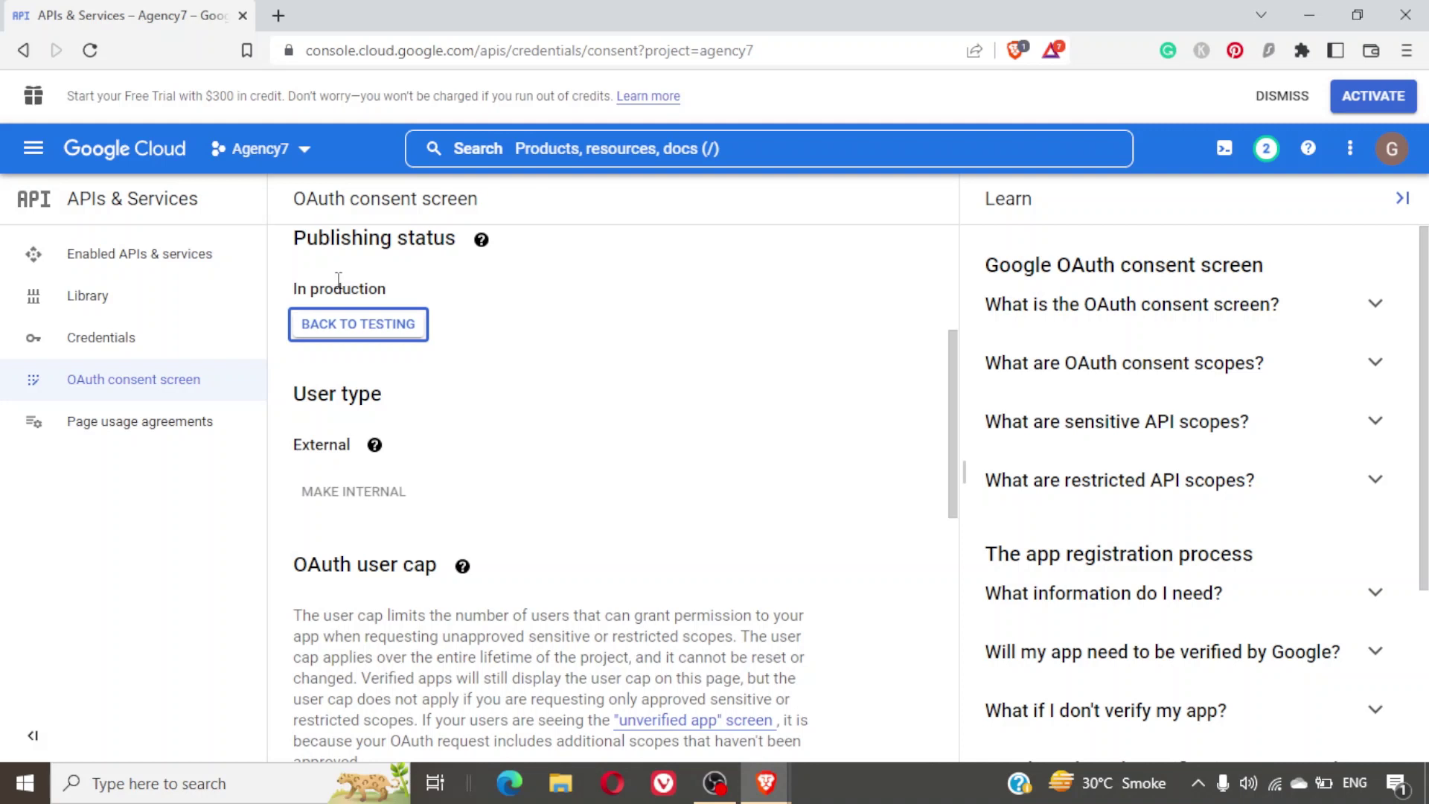
{"action": "double_click", "coordinate": [318, 446]}
{"action": "left_click", "coordinate": [476, 465]}
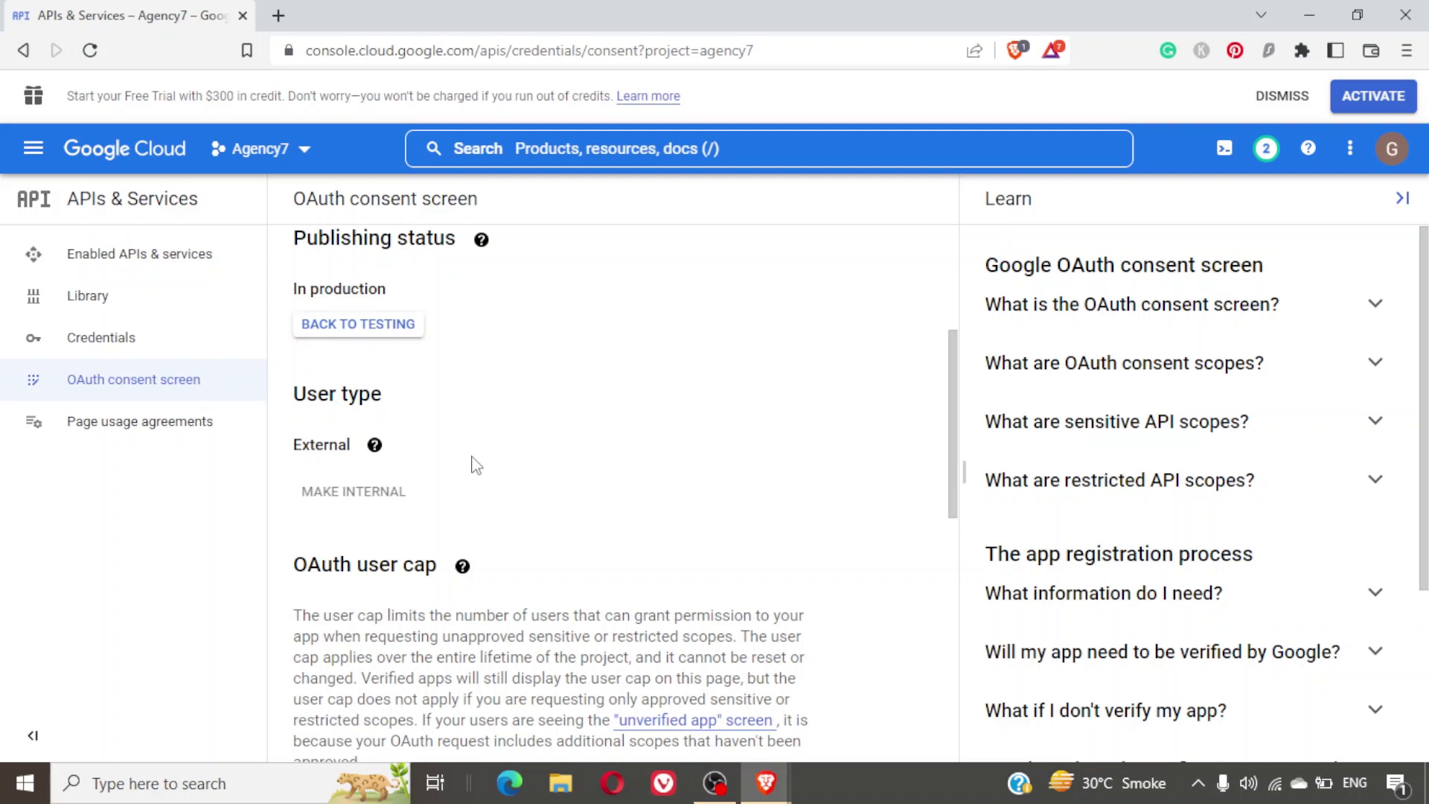
{"action": "scroll", "coordinate": [476, 466], "scroll_direction": "down", "scroll_amount": 6}
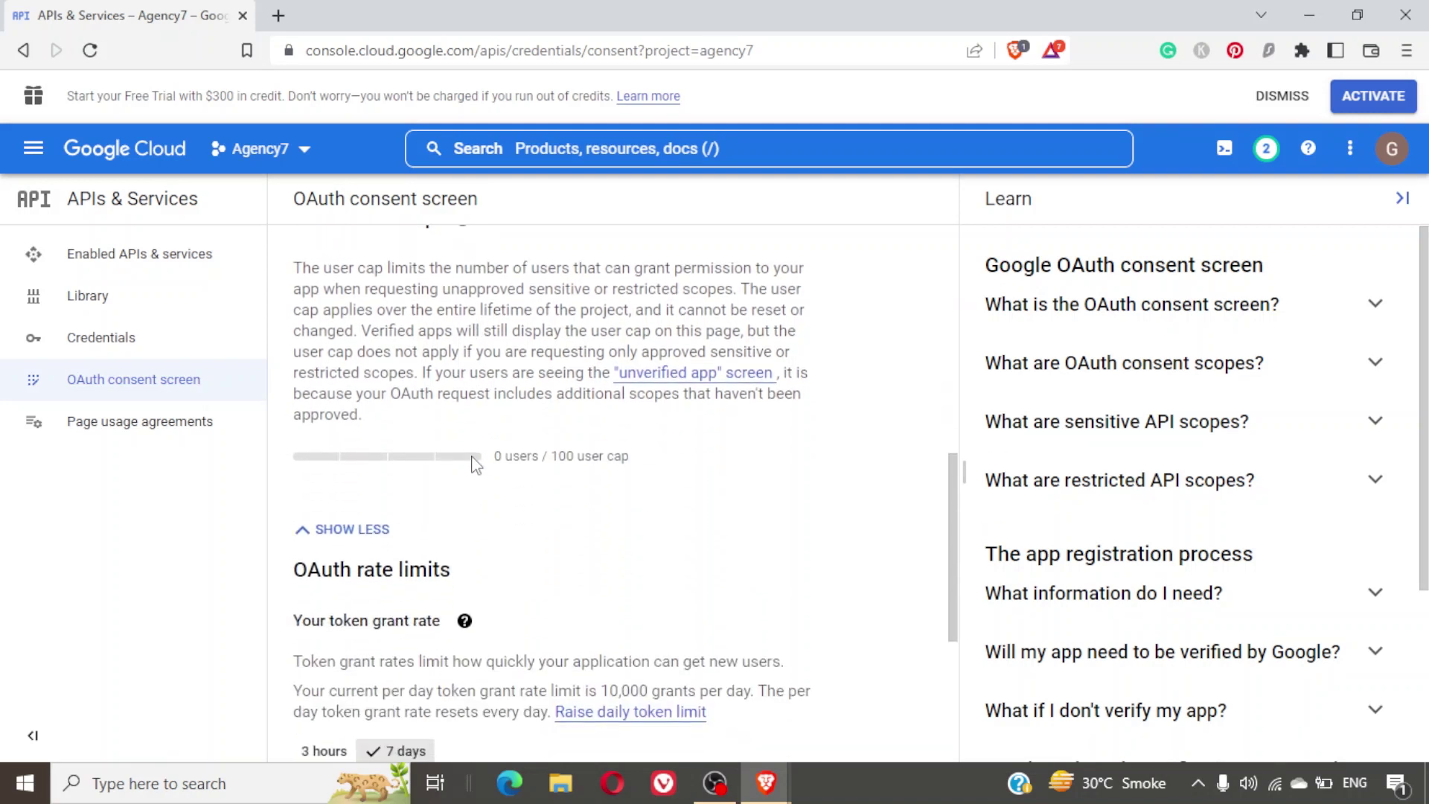
{"action": "scroll", "coordinate": [475, 463], "scroll_direction": "down", "scroll_amount": 3}
{"action": "scroll", "coordinate": [475, 463], "scroll_direction": "up", "scroll_amount": 3}
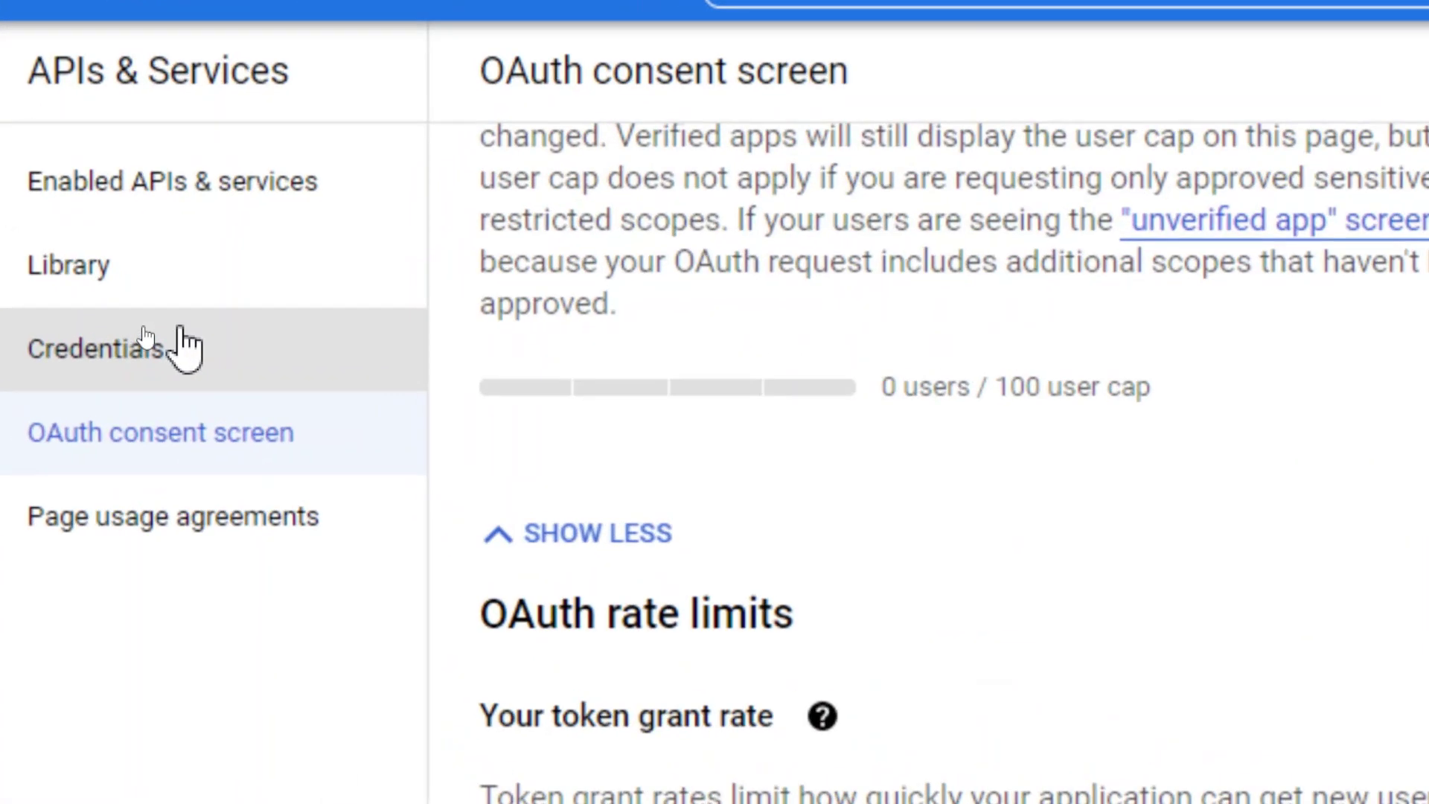
Open Web client 1's details from the Credentials page and copy its Client ID.
{"action": "left_click", "coordinate": [121, 340]}
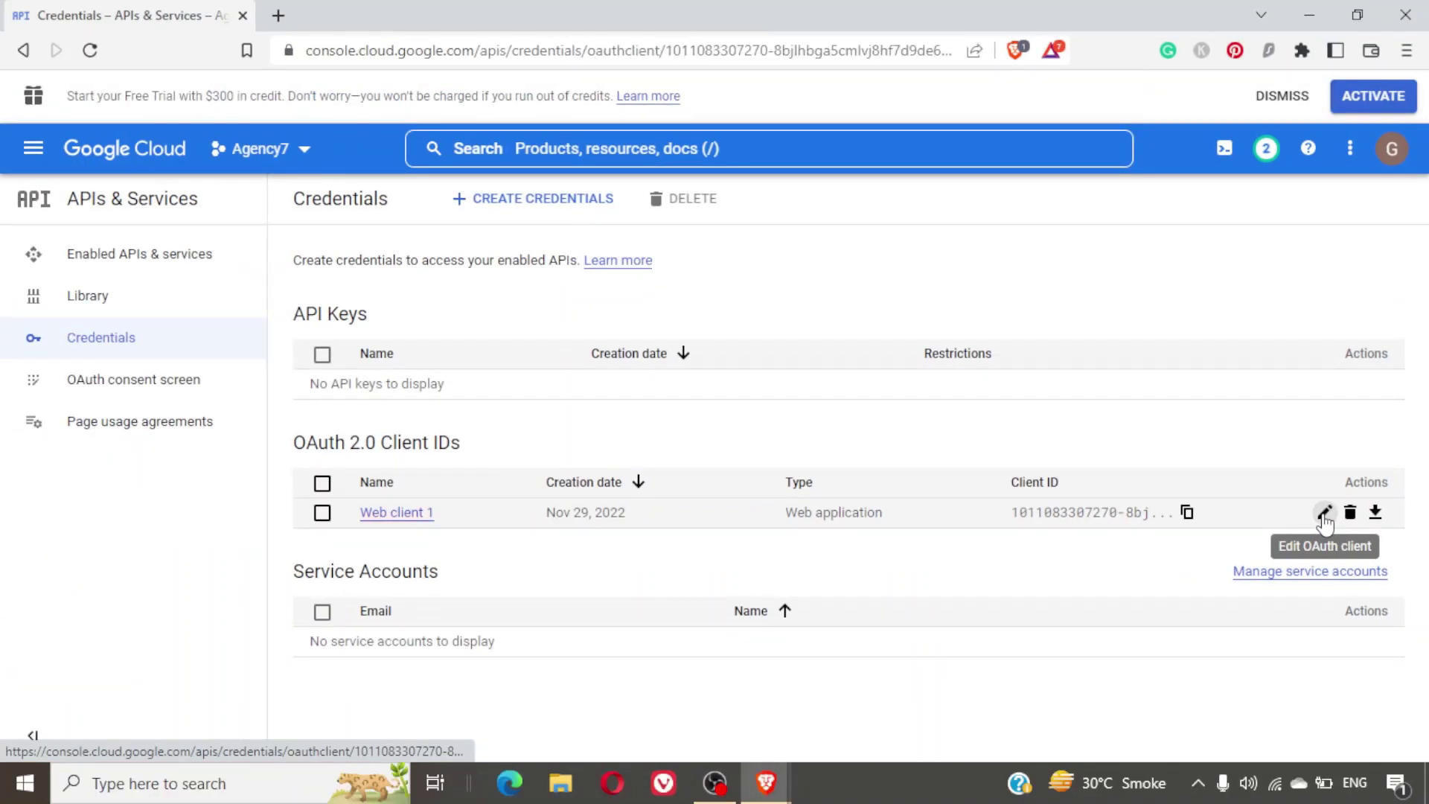
{"action": "left_click", "coordinate": [1325, 513]}
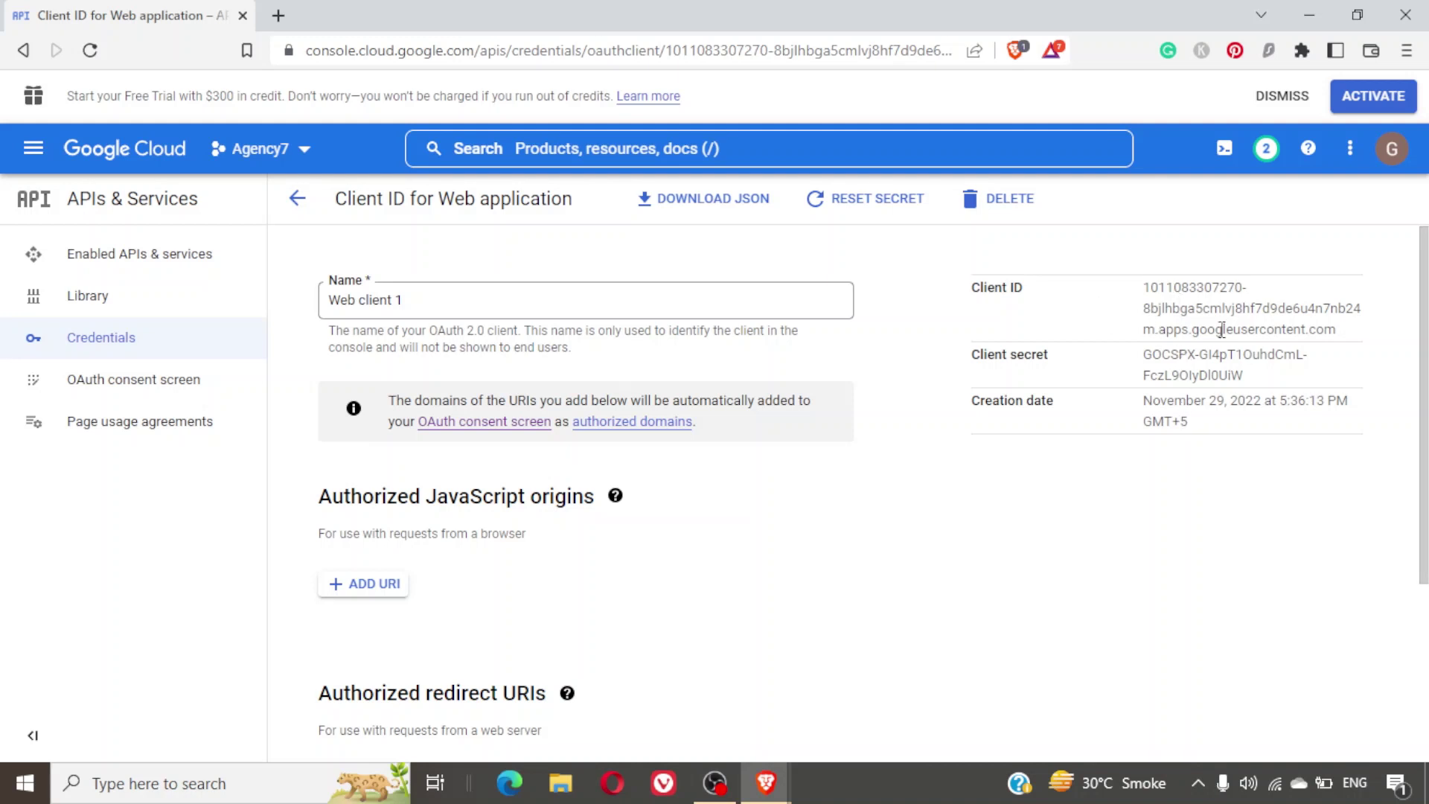
{"action": "double_click", "coordinate": [1190, 306]}
{"action": "triple_click", "coordinate": [1191, 306]}
{"action": "right_click", "coordinate": [1191, 312]}
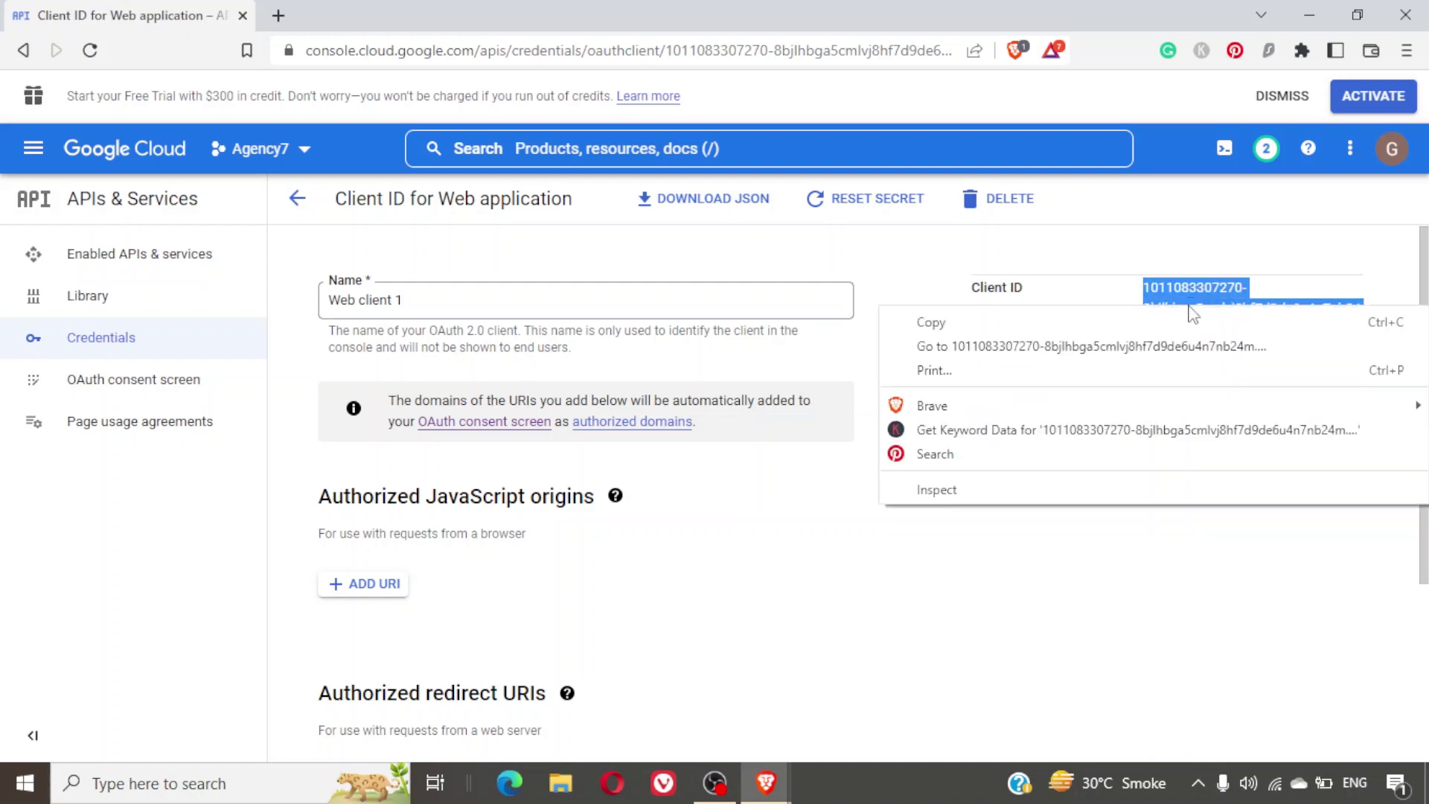
{"action": "left_click", "coordinate": [1209, 325]}
{"action": "key", "text": "alt+Tab"}
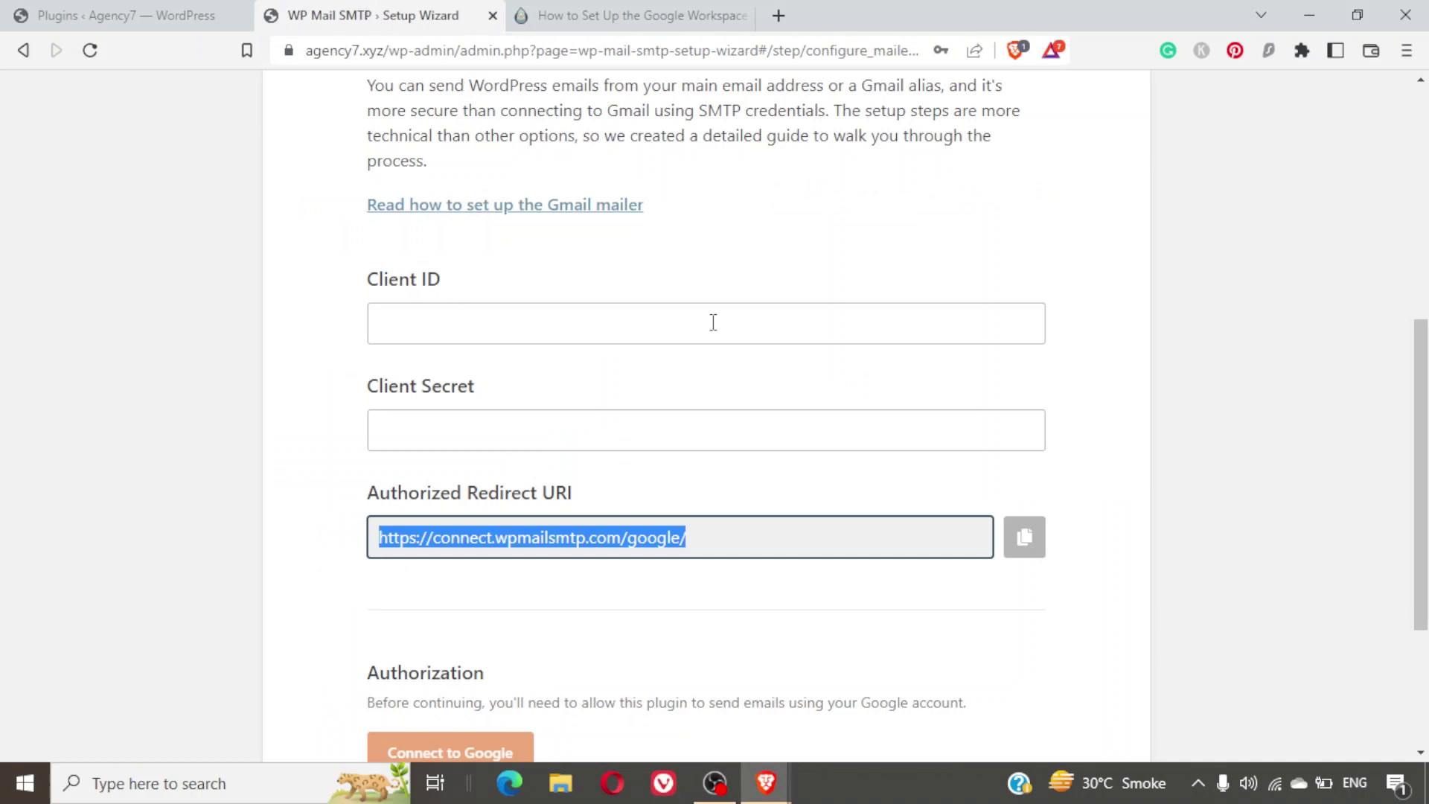
Paste Web client 1's Client ID and Client Secret into the Gmail settings, then start Connect to Google.
{"action": "left_click", "coordinate": [668, 327]}
{"action": "key", "text": "ctrl+v"}
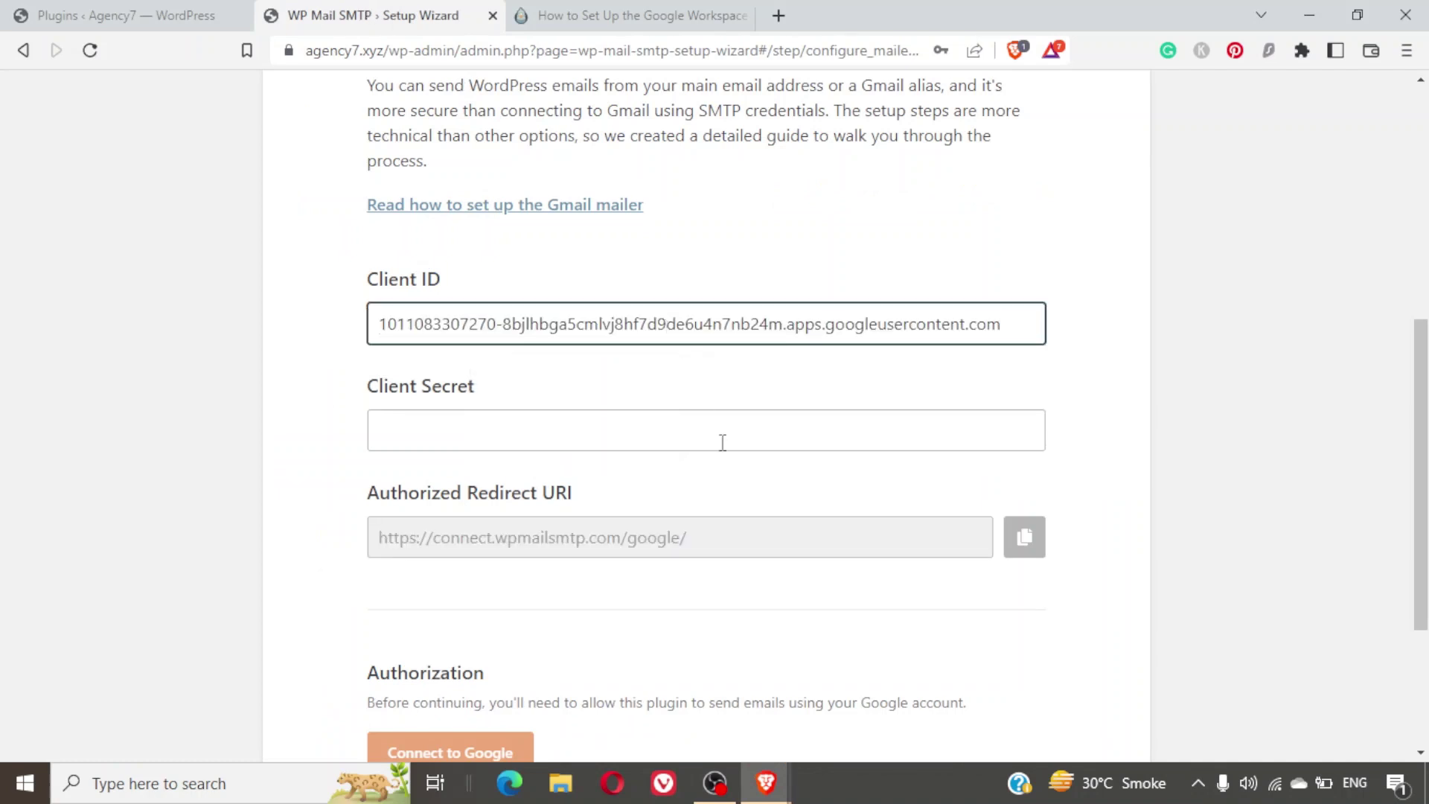
{"action": "key", "text": "alt+Tab"}
{"action": "left_click_drag", "start_coordinate": [1242, 376], "coordinate": [1282, 389]}
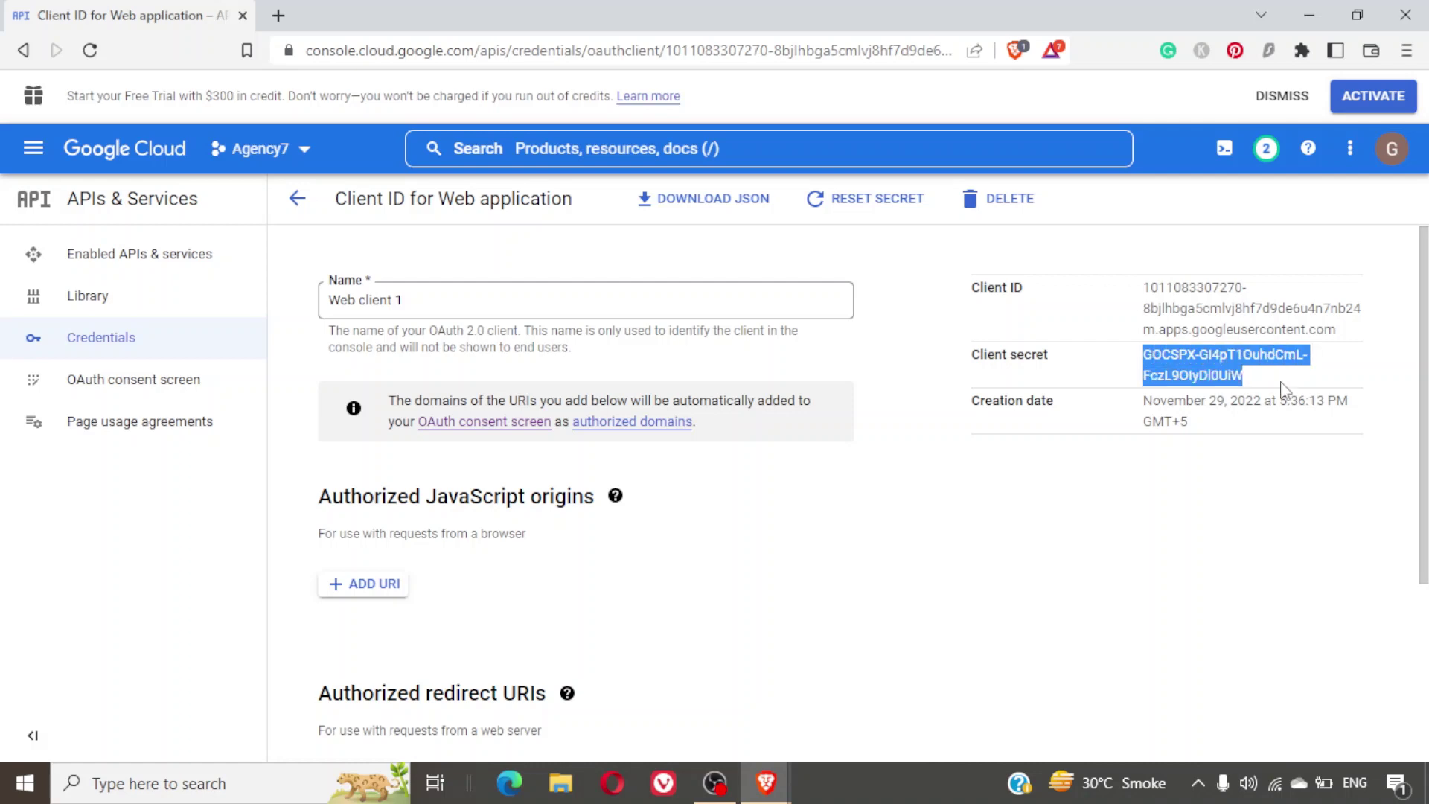
{"action": "key", "text": "alt+Tab"}
{"action": "left_click", "coordinate": [642, 423]}
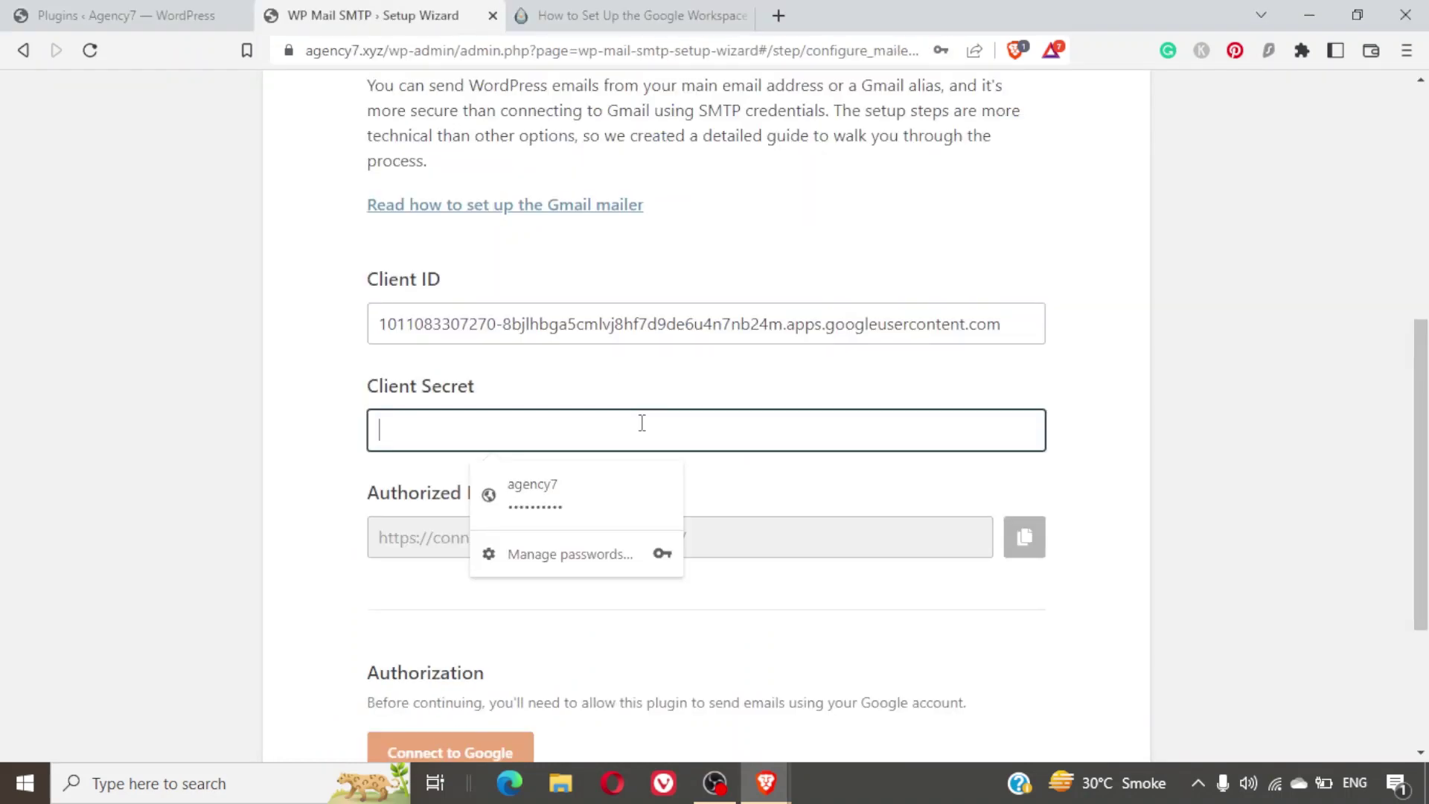
{"action": "key", "text": "ctrl+v"}
{"action": "scroll", "coordinate": [783, 483], "scroll_direction": "down", "scroll_amount": 3}
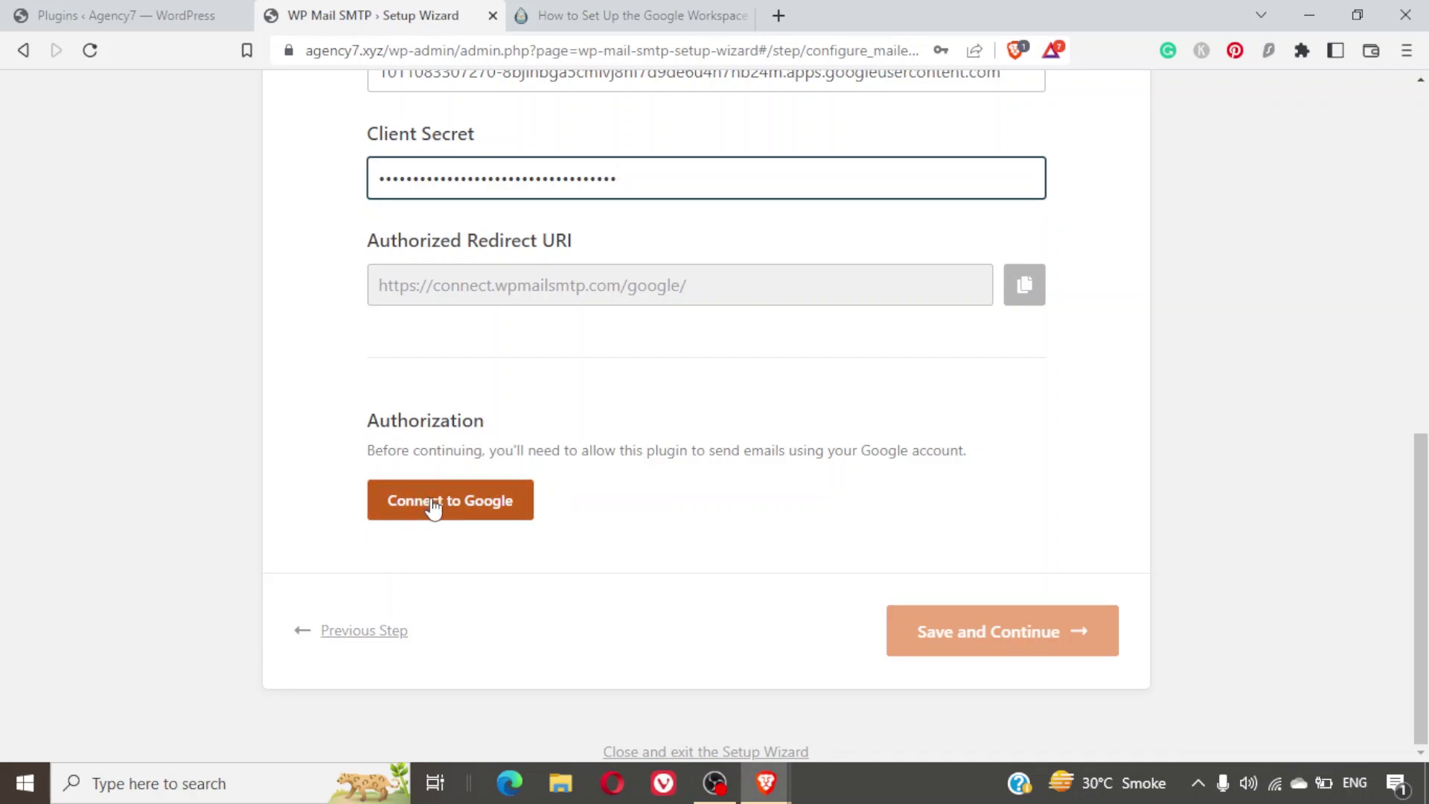
{"action": "left_click", "coordinate": [432, 500]}
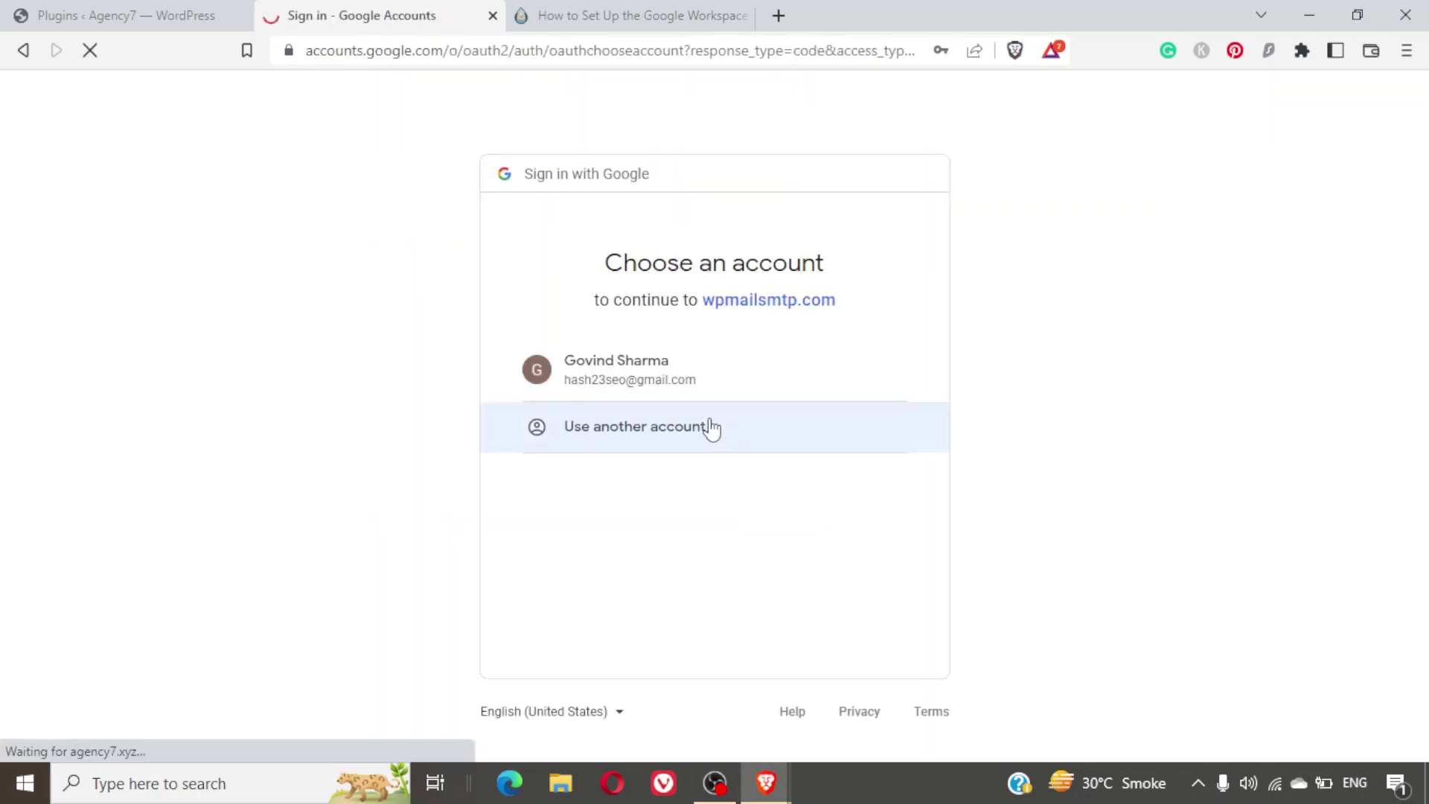
Choose the Google account and grant wpmailsmtp.com Gmail access past the unverified-app warning.
{"action": "left_click", "coordinate": [641, 389]}
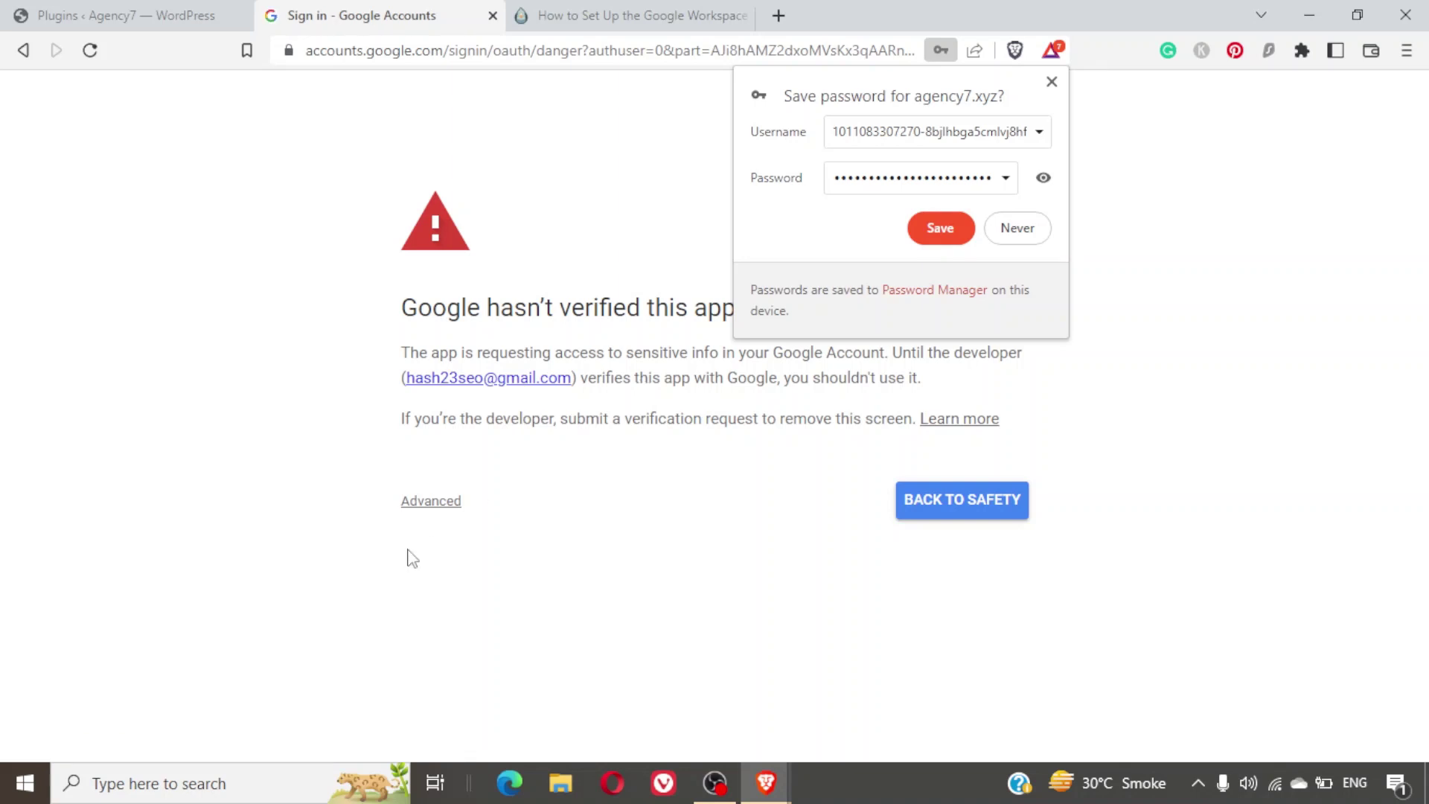
{"action": "left_click", "coordinate": [438, 505]}
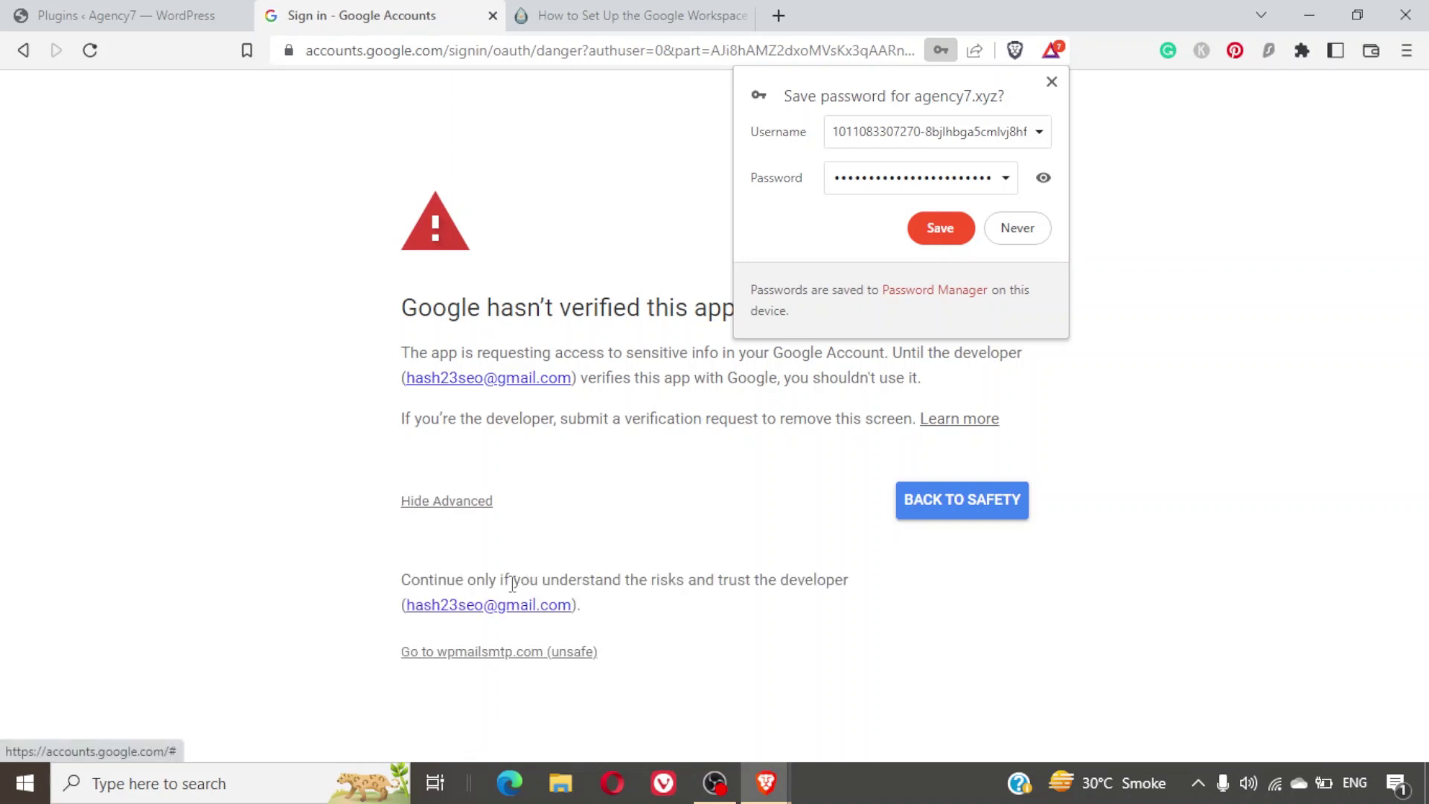
{"action": "left_click", "coordinate": [562, 657]}
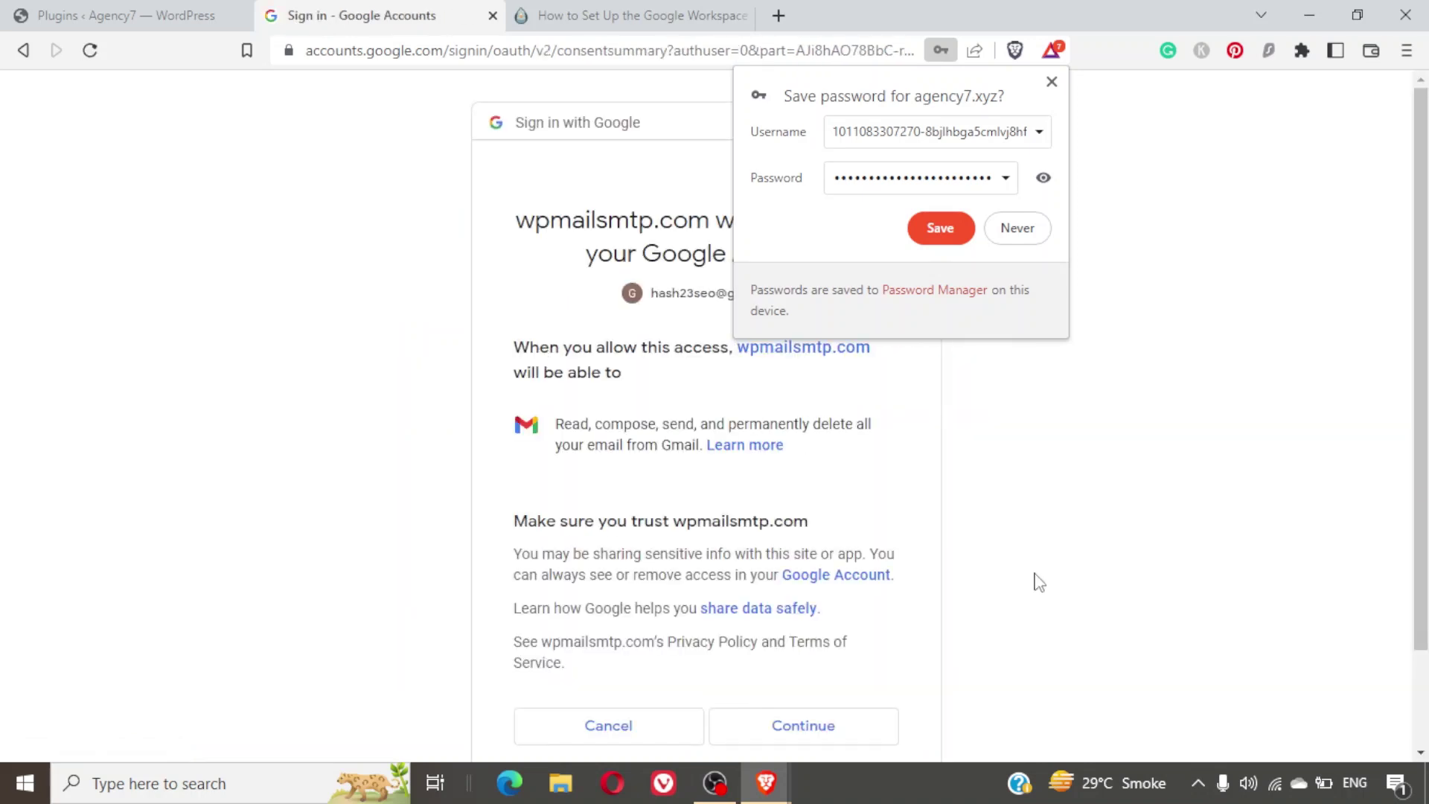
{"action": "left_click", "coordinate": [1039, 228]}
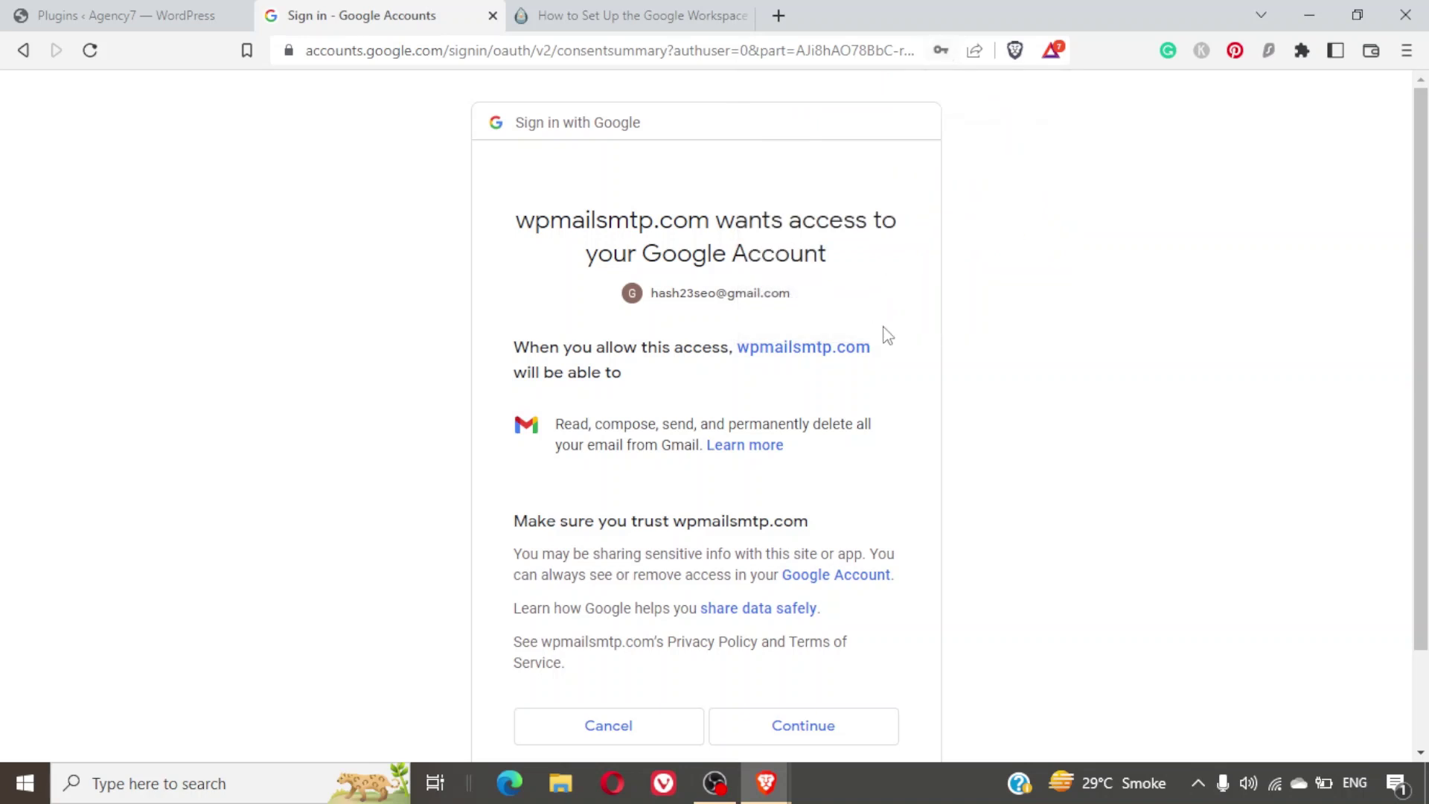
{"action": "scroll", "coordinate": [930, 399], "scroll_direction": "down", "scroll_amount": 2}
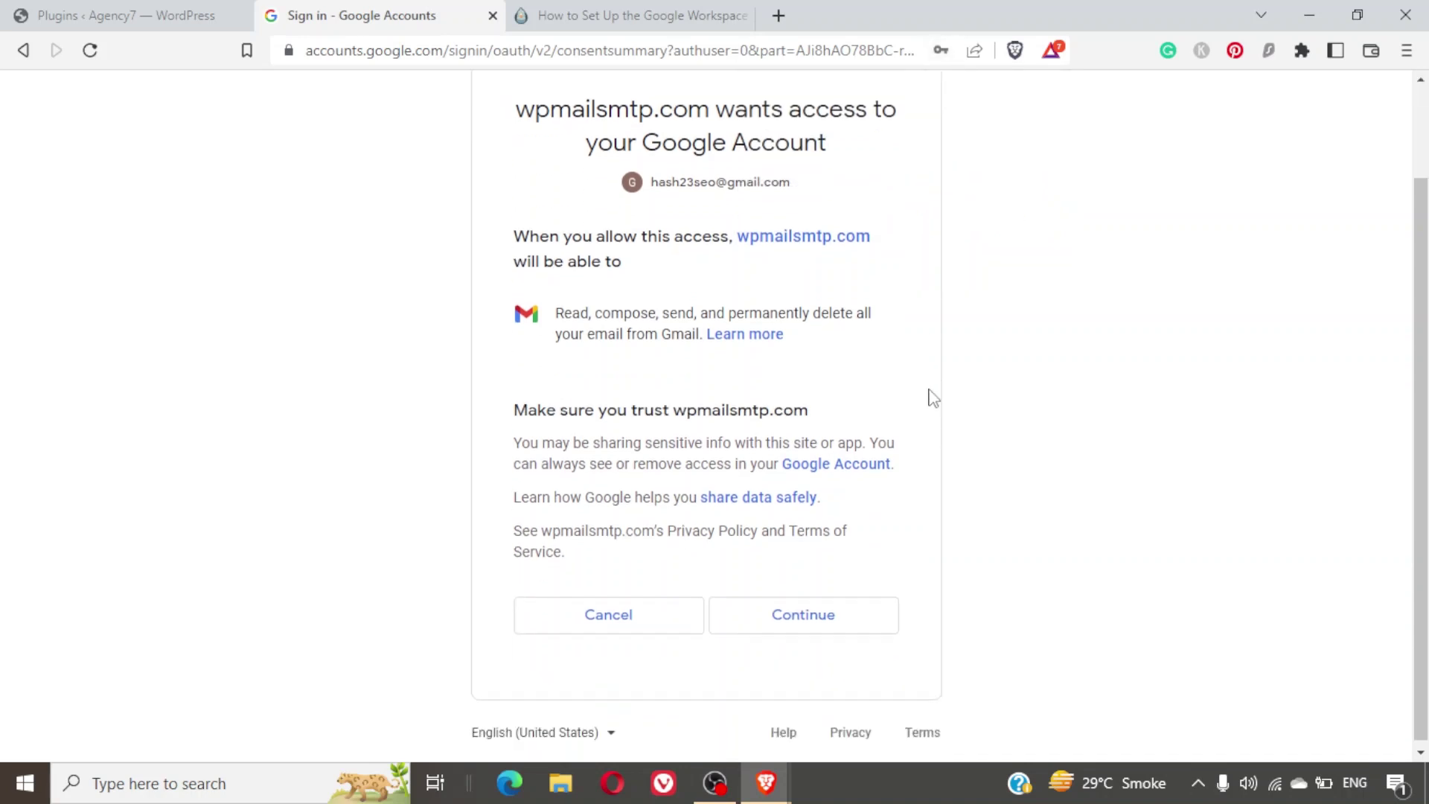
{"action": "left_click", "coordinate": [804, 612]}
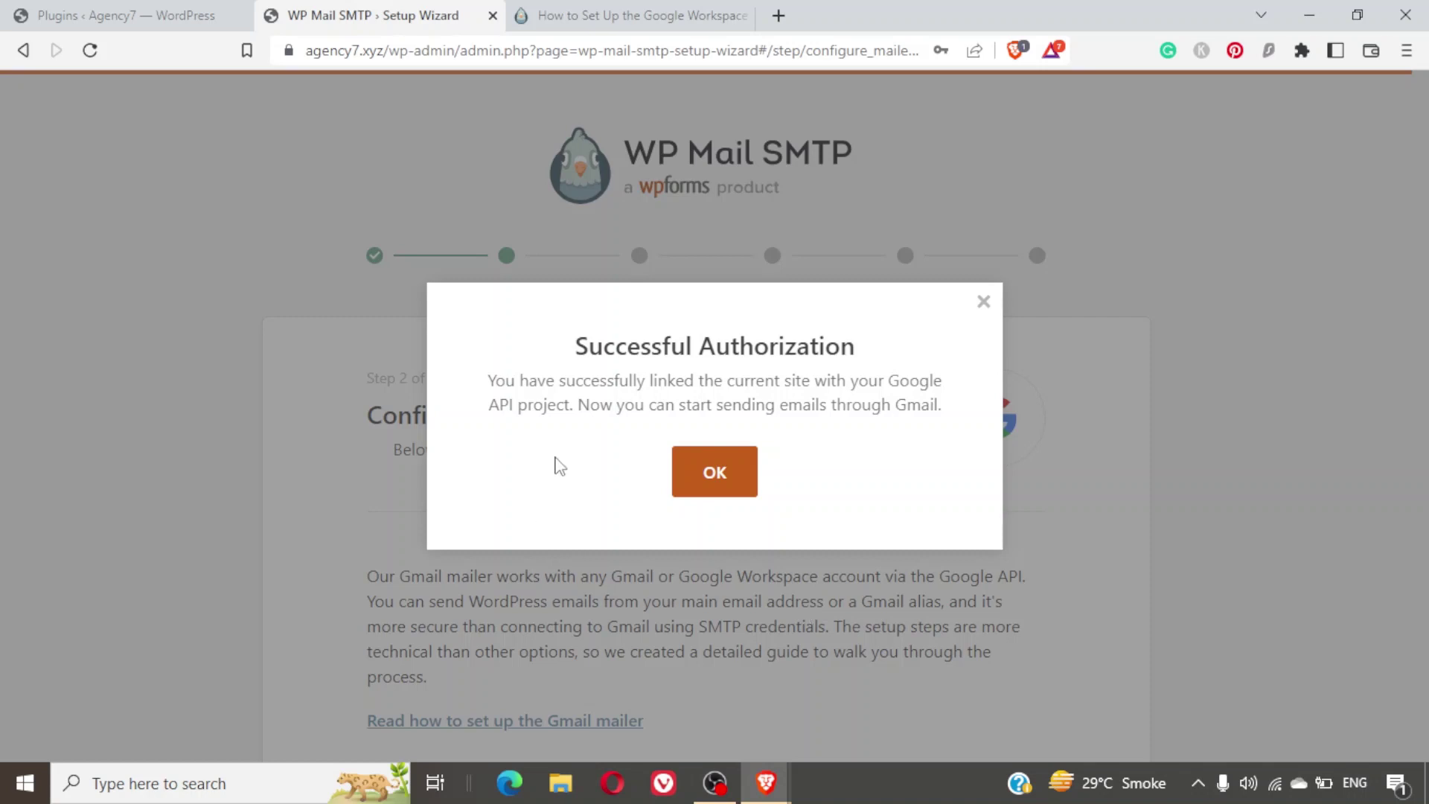
Dismiss the Successful Authorization message and switch on Force From Name with From Name Agency7.
{"action": "left_click", "coordinate": [752, 457]}
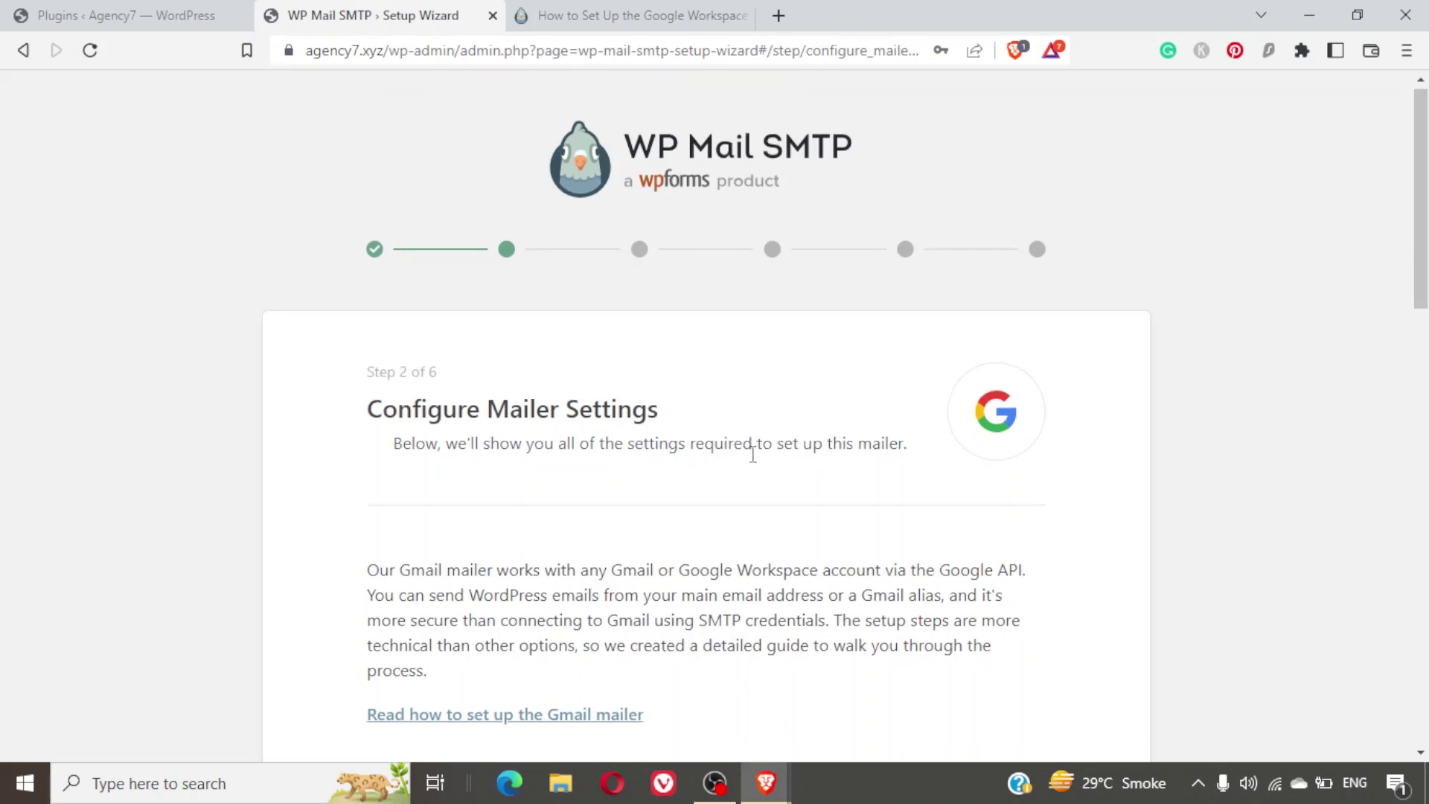
{"action": "scroll", "coordinate": [753, 454], "scroll_direction": "down", "scroll_amount": 4}
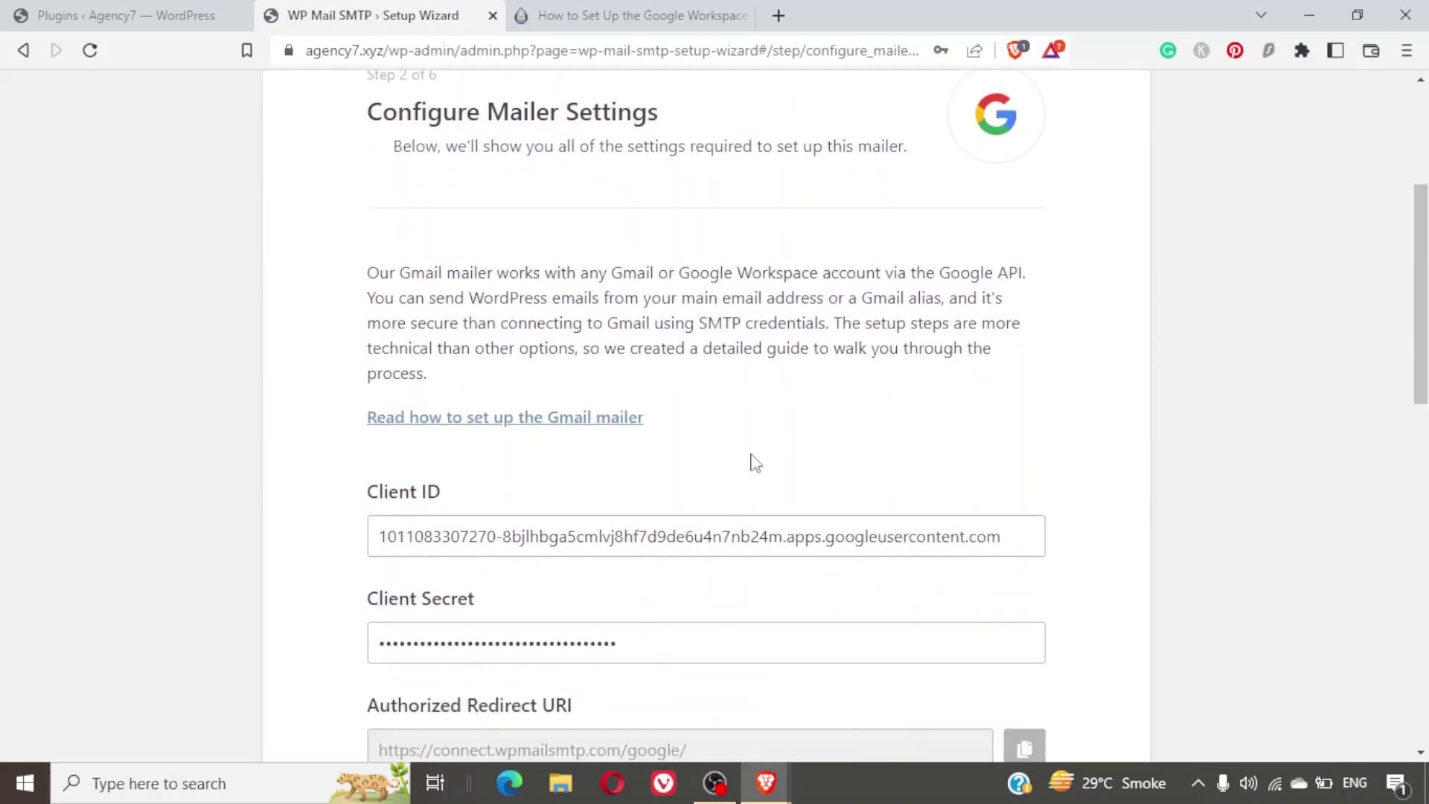
{"action": "scroll", "coordinate": [752, 457], "scroll_direction": "down", "scroll_amount": 9}
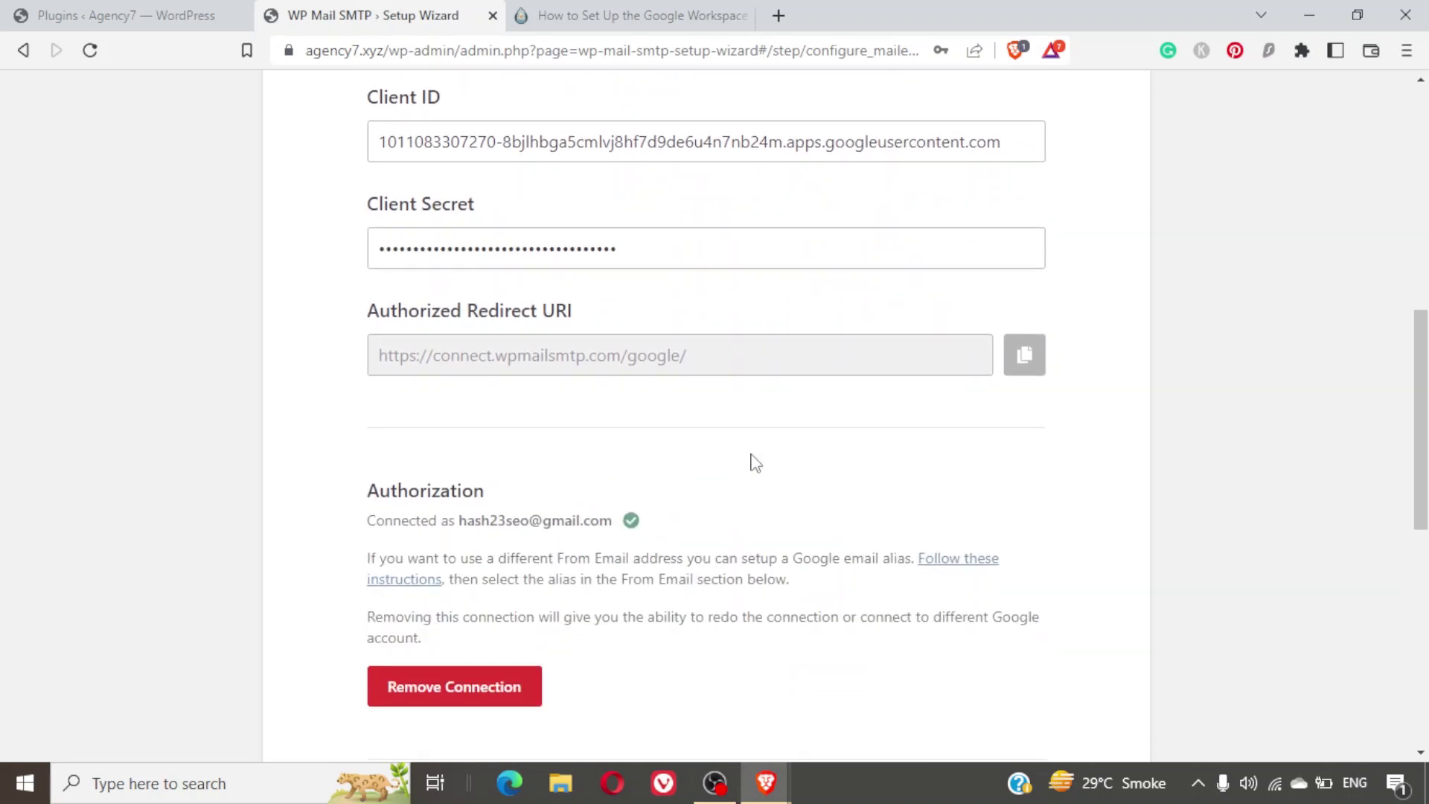
{"action": "scroll", "coordinate": [753, 462], "scroll_direction": "down", "scroll_amount": 4}
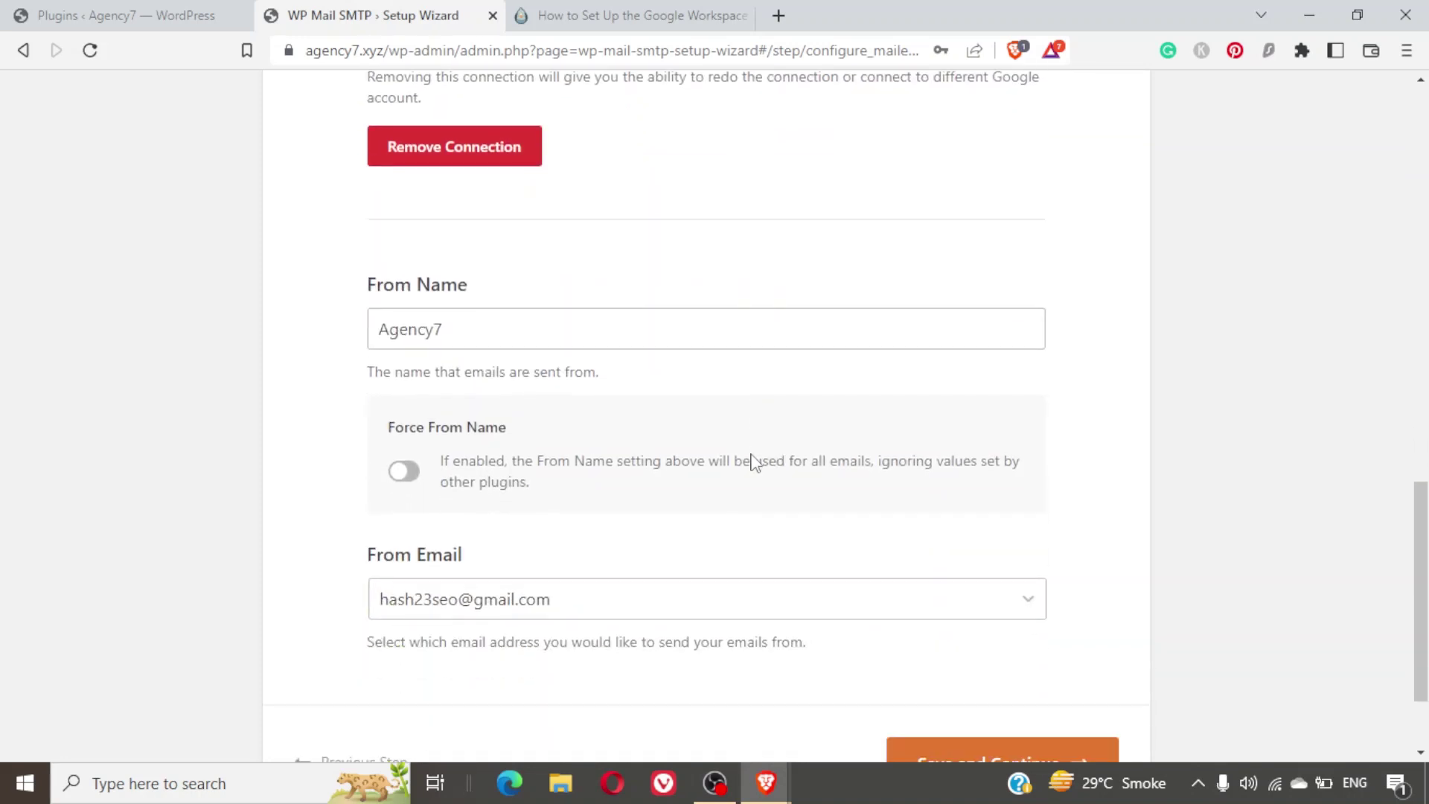
{"action": "left_click", "coordinate": [642, 337]}
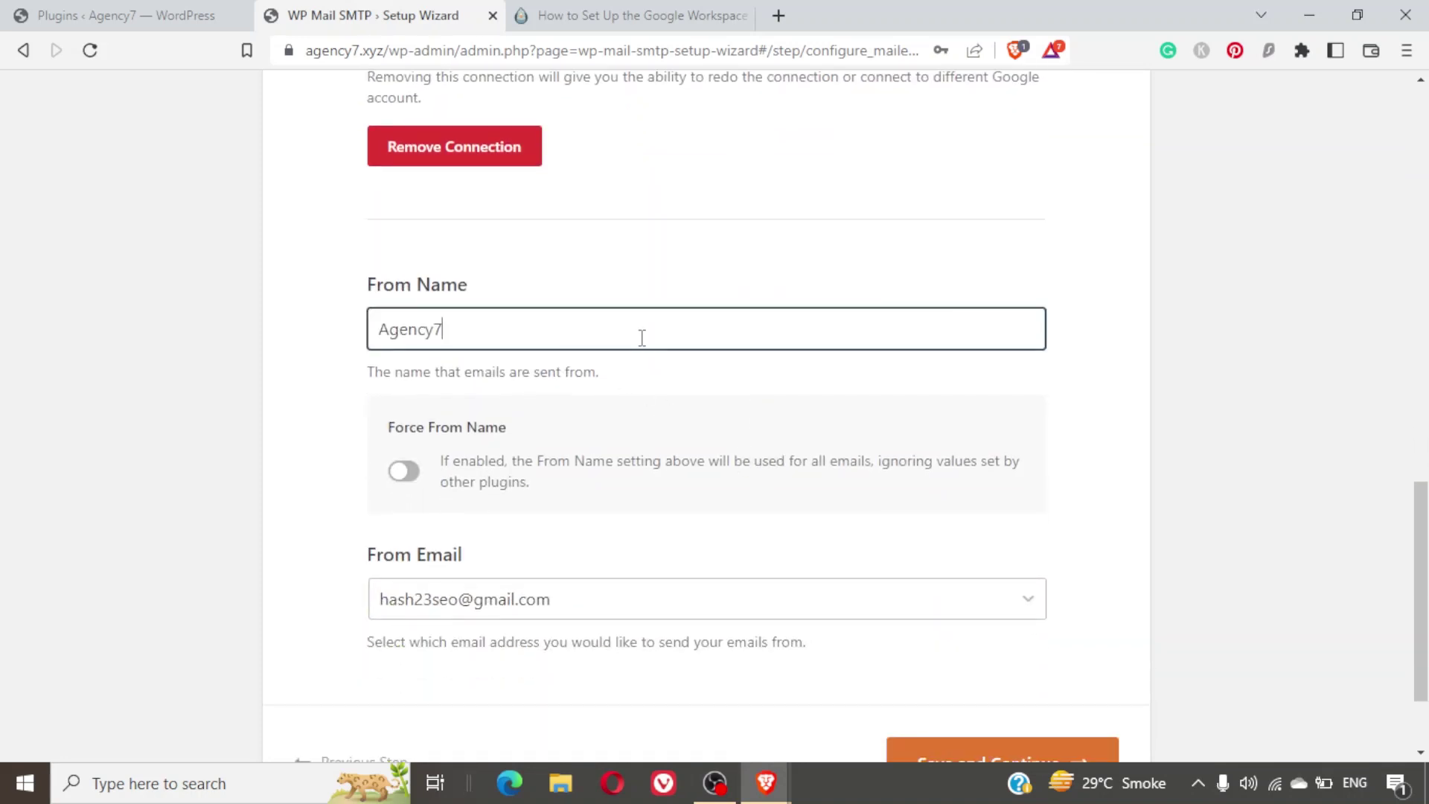
{"action": "scroll", "coordinate": [633, 452], "scroll_direction": "down", "scroll_amount": 2}
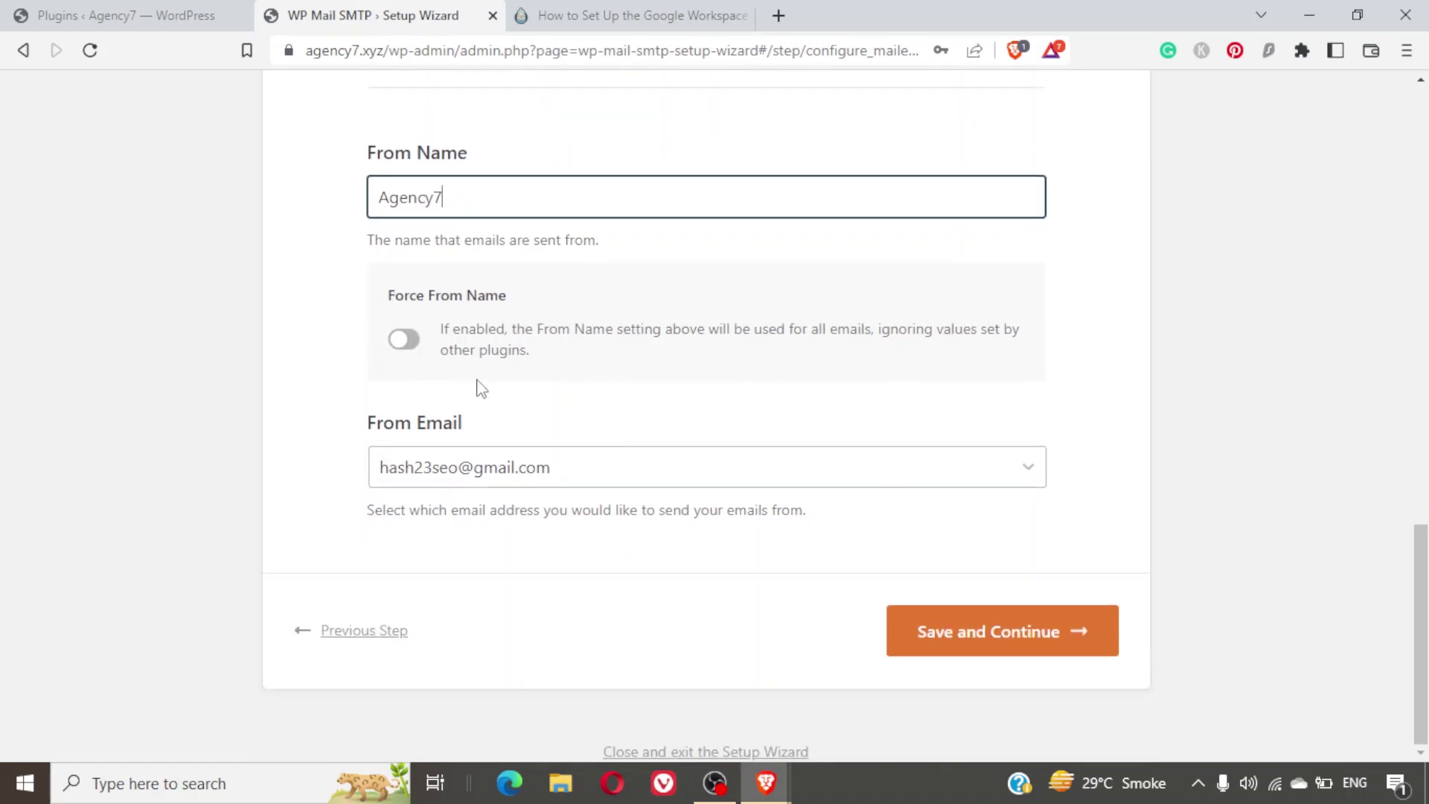
{"action": "left_click", "coordinate": [407, 347]}
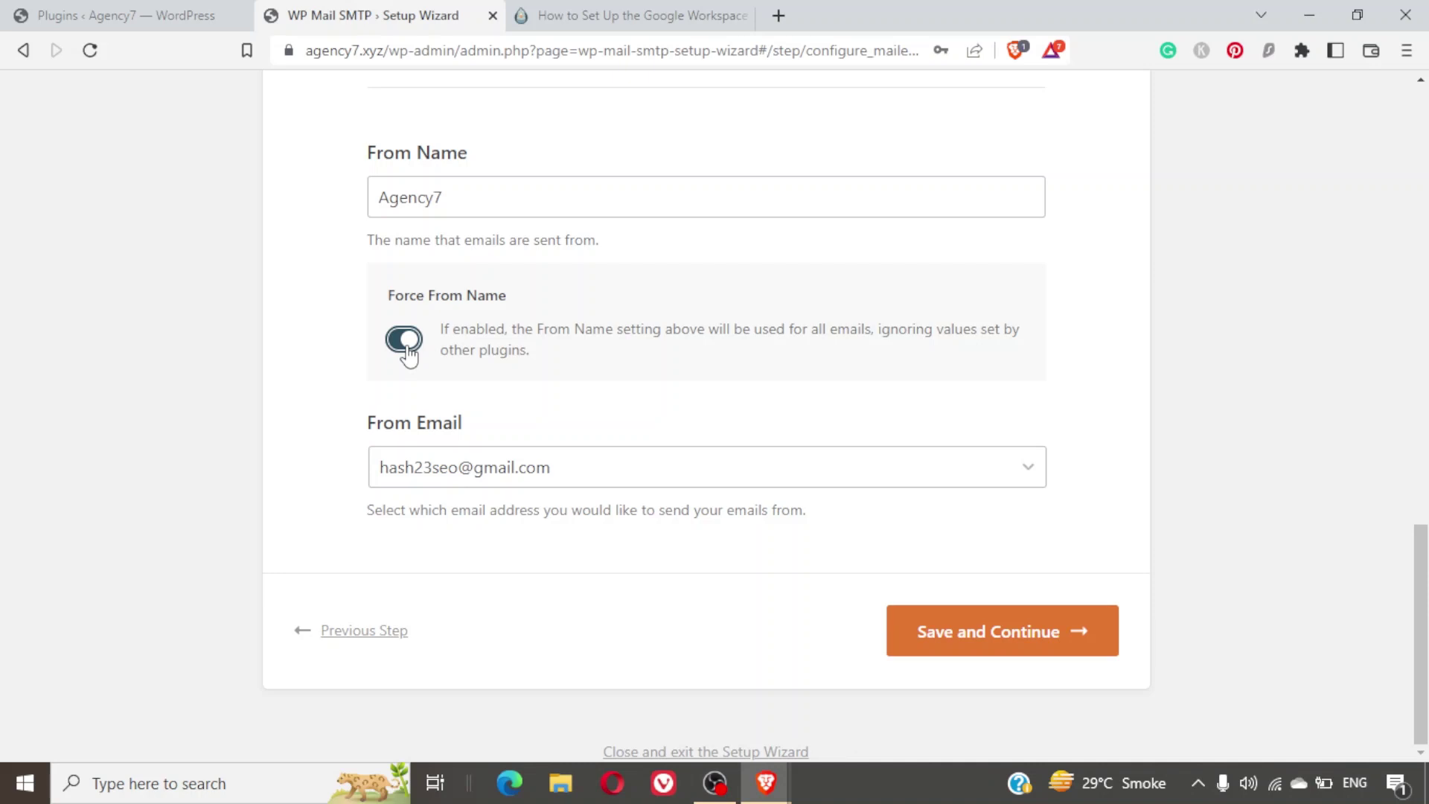
Save the Gmail mailer settings and the email feature choices in the wizard.
{"action": "left_click", "coordinate": [995, 634]}
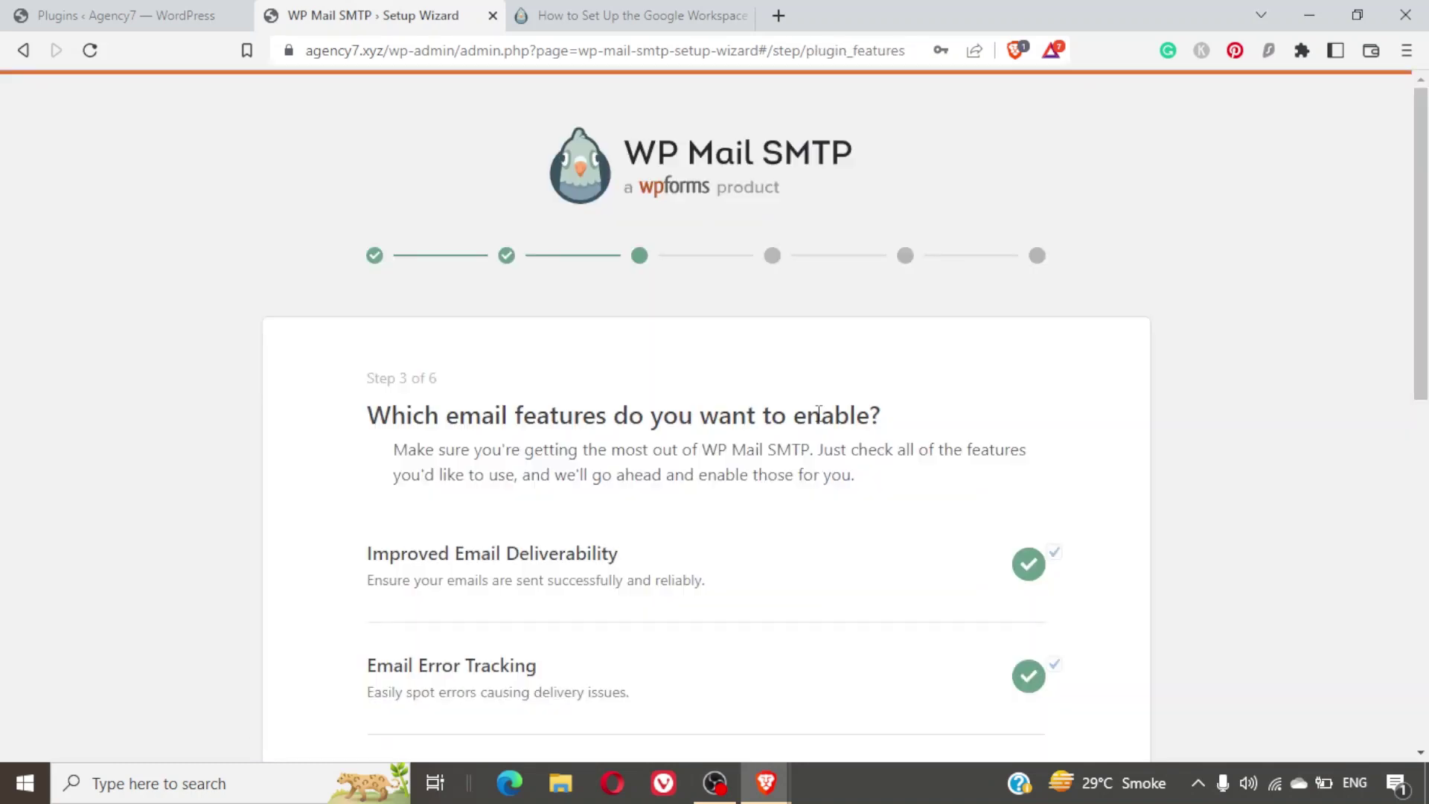
{"action": "scroll", "coordinate": [818, 413], "scroll_direction": "down", "scroll_amount": 3}
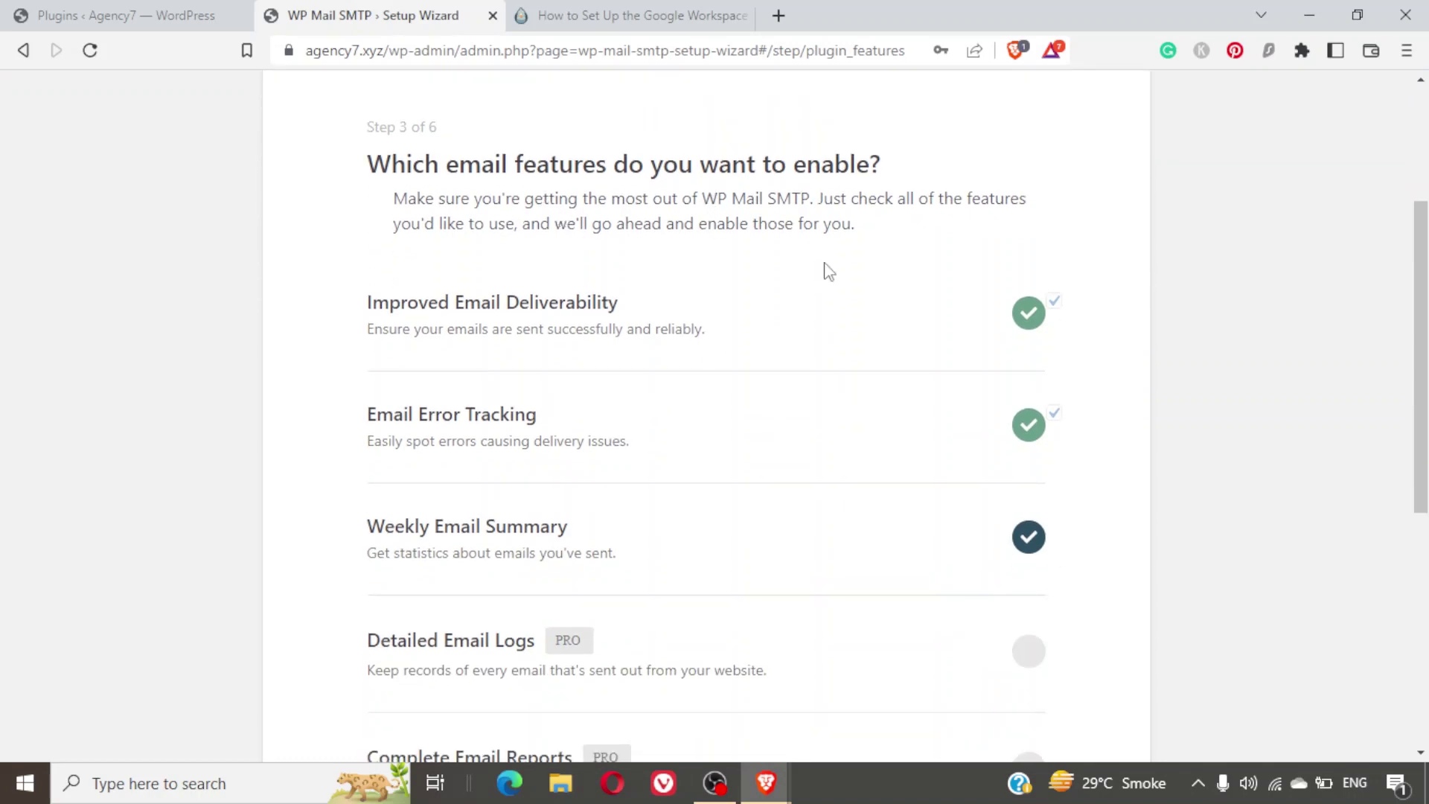
{"action": "scroll", "coordinate": [854, 354], "scroll_direction": "down", "scroll_amount": 5}
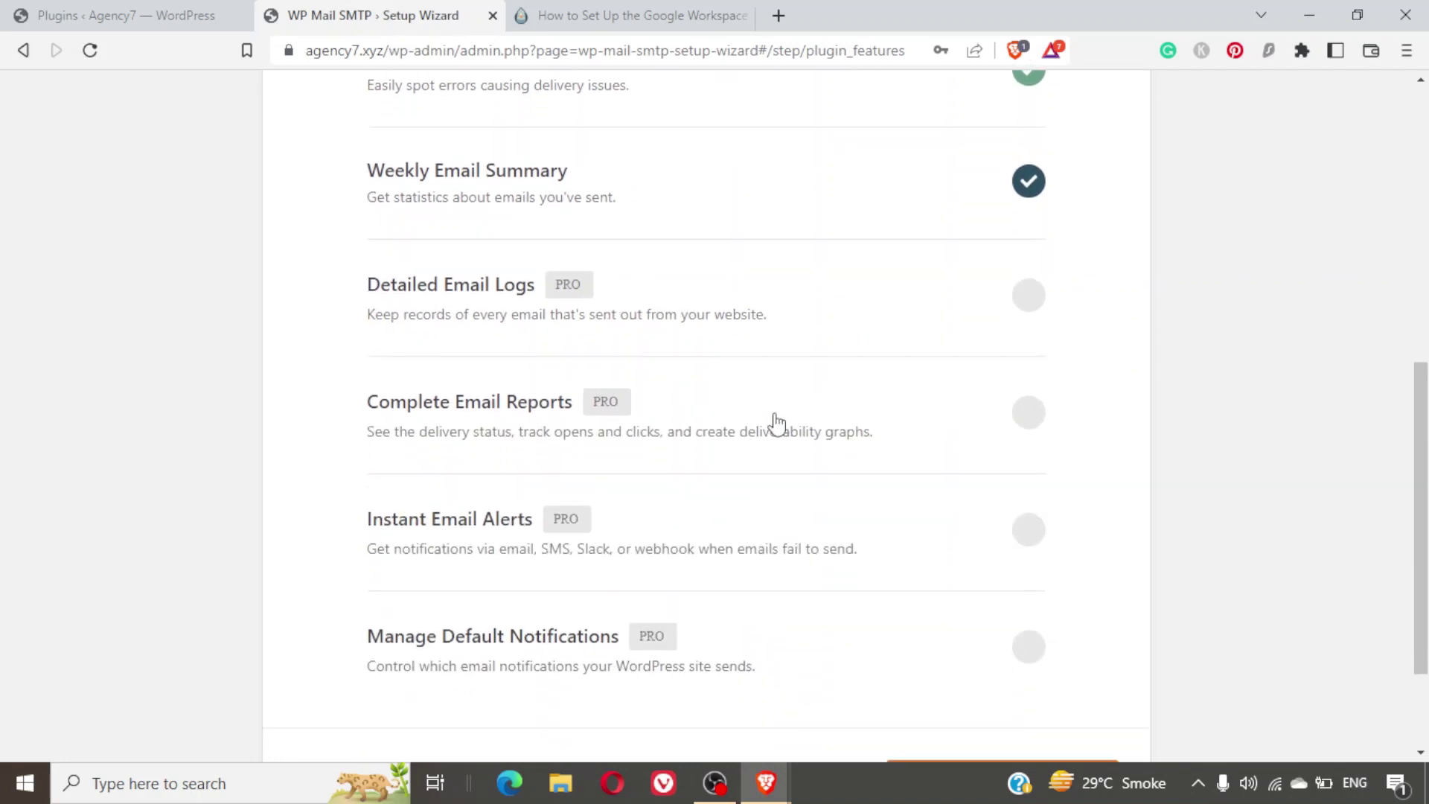
{"action": "scroll", "coordinate": [775, 417], "scroll_direction": "down", "scroll_amount": 2}
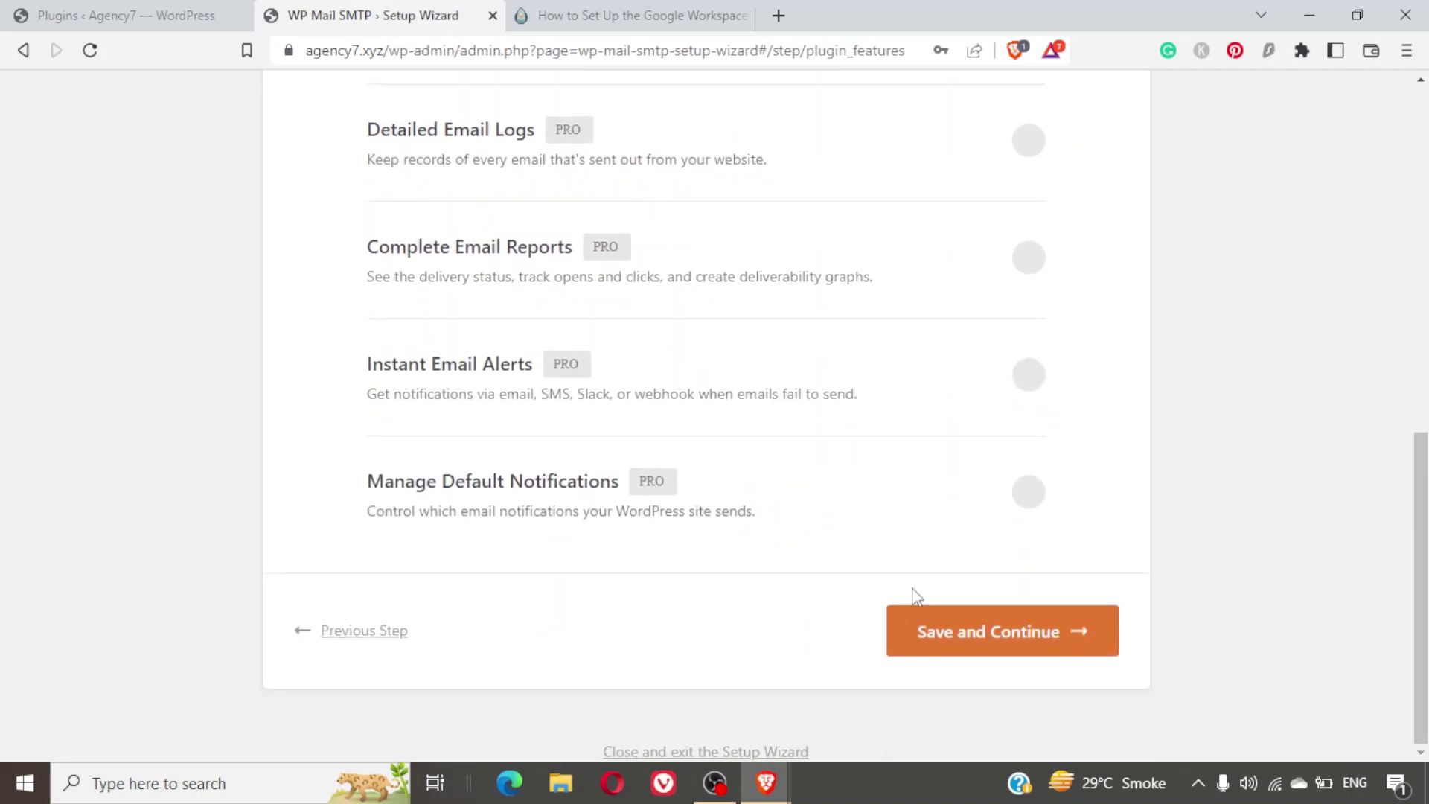
{"action": "left_click", "coordinate": [1016, 626]}
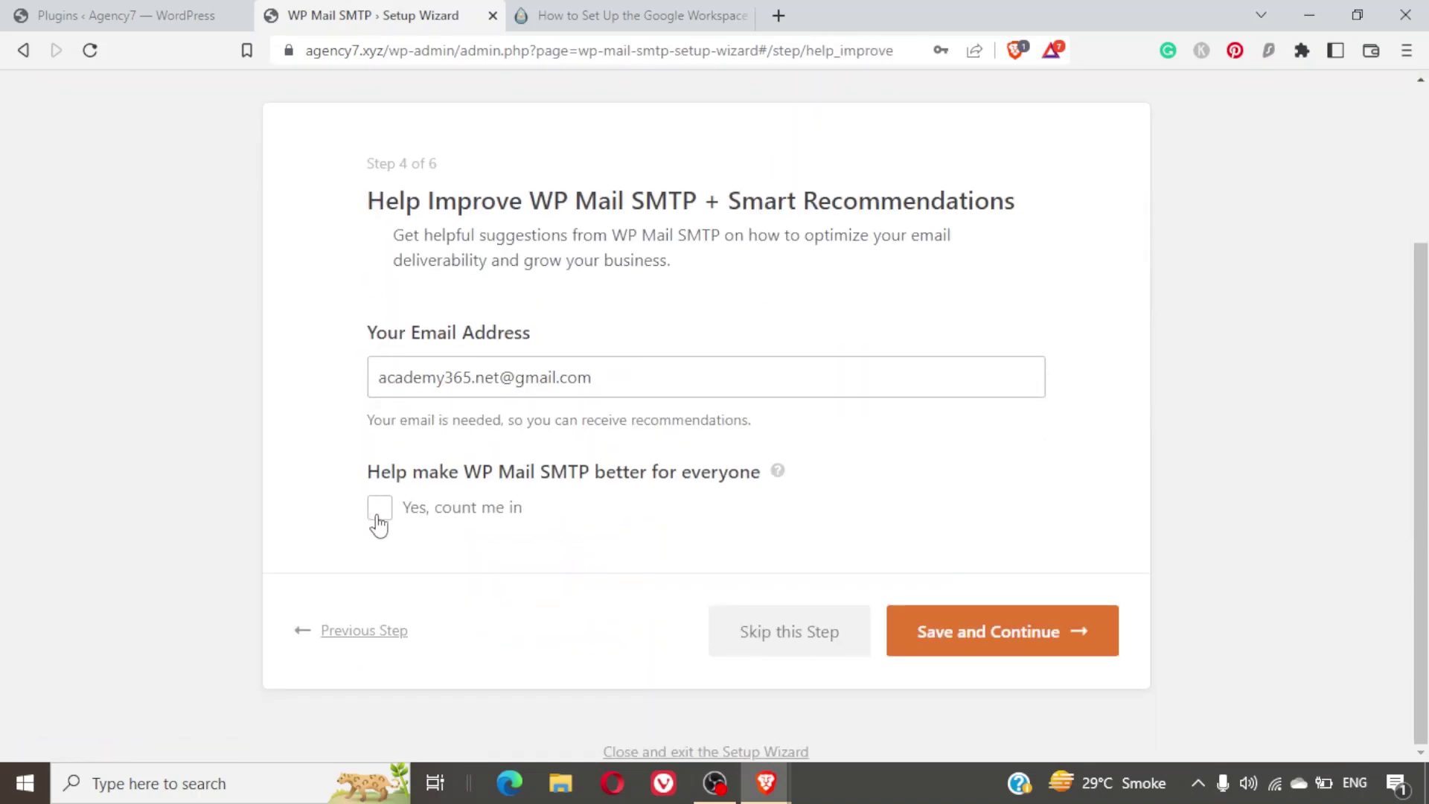
Move past the Help Improve step and skip the license key to reach the Congrats page.
{"action": "left_click", "coordinate": [808, 642]}
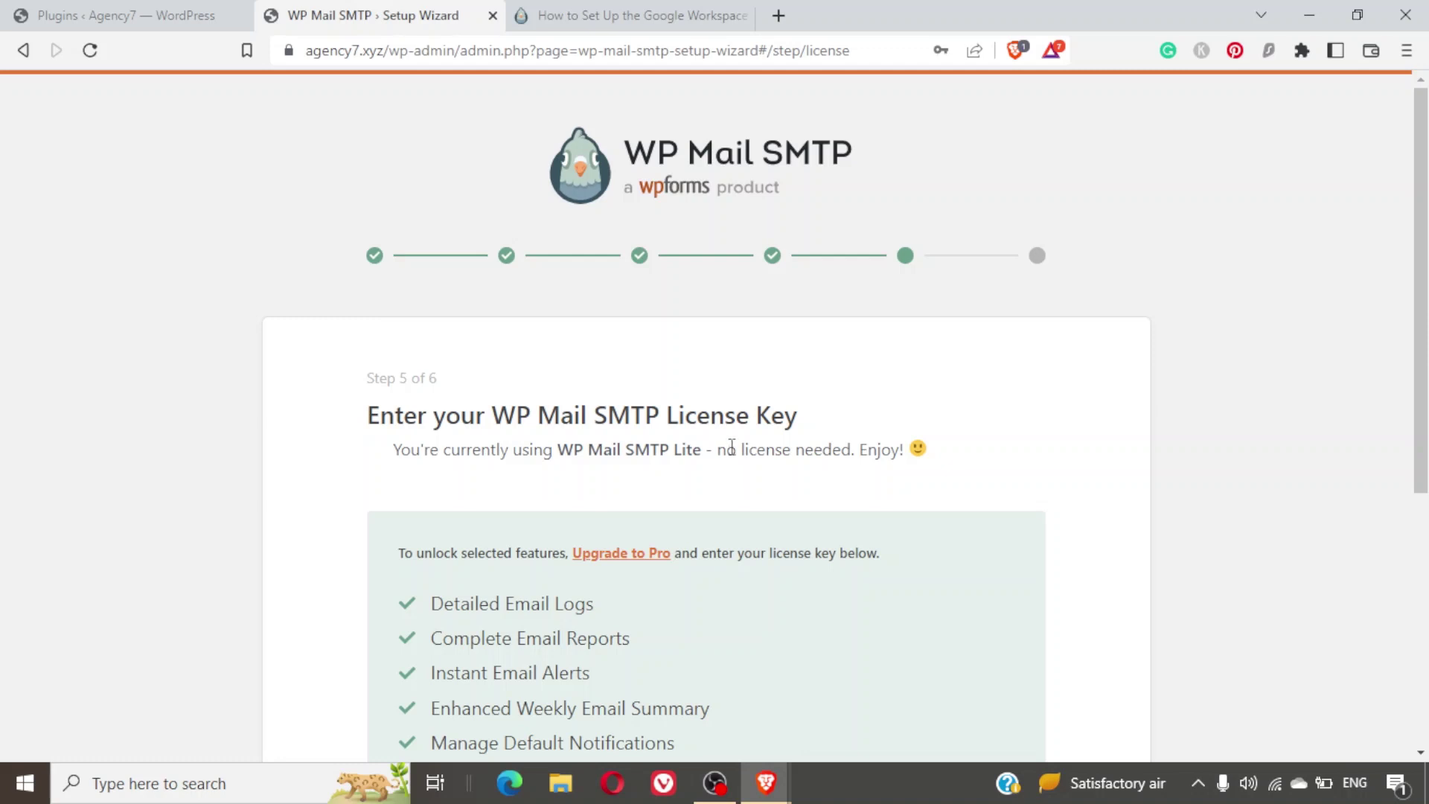
{"action": "scroll", "coordinate": [968, 530], "scroll_direction": "down", "scroll_amount": 4}
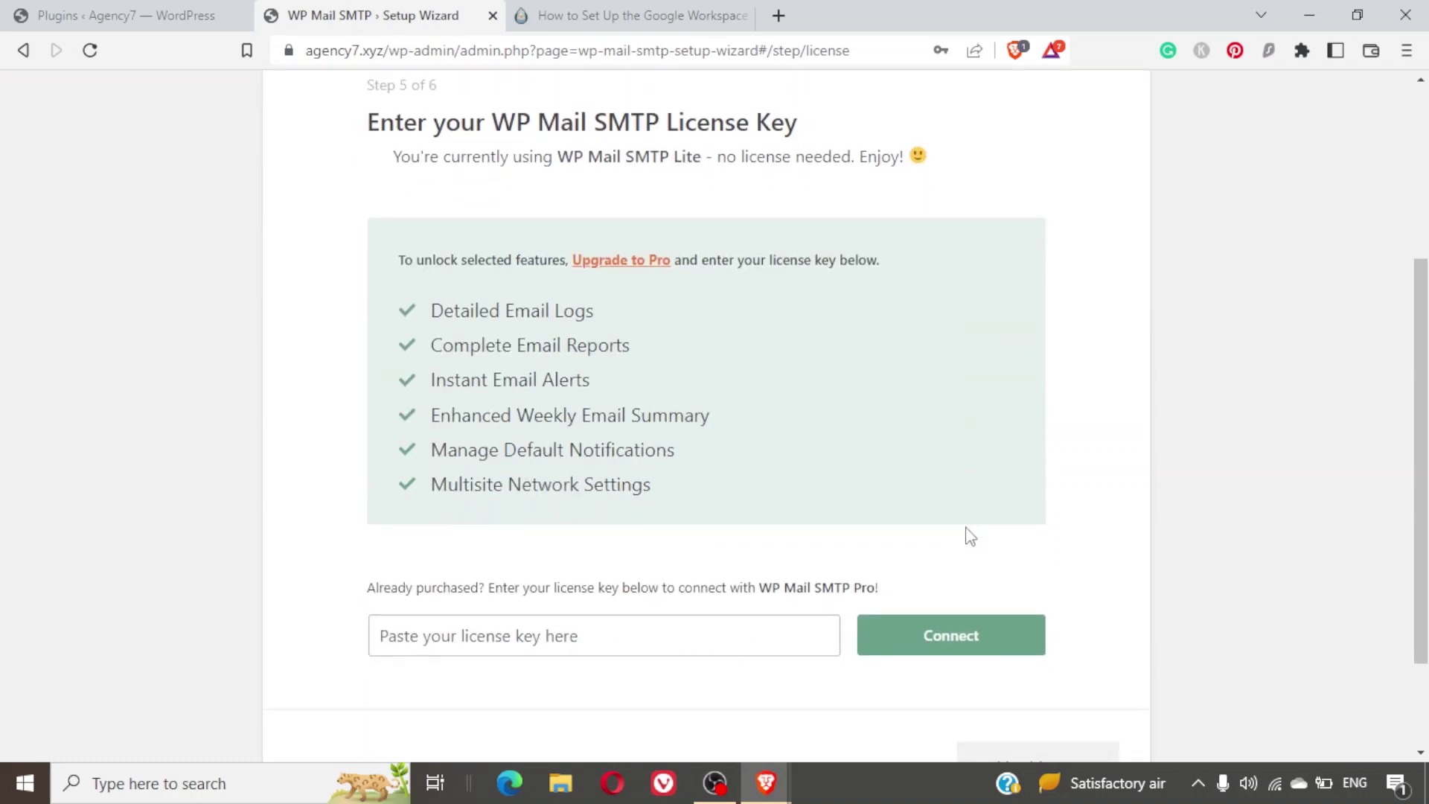
{"action": "scroll", "coordinate": [970, 536], "scroll_direction": "down", "scroll_amount": 2}
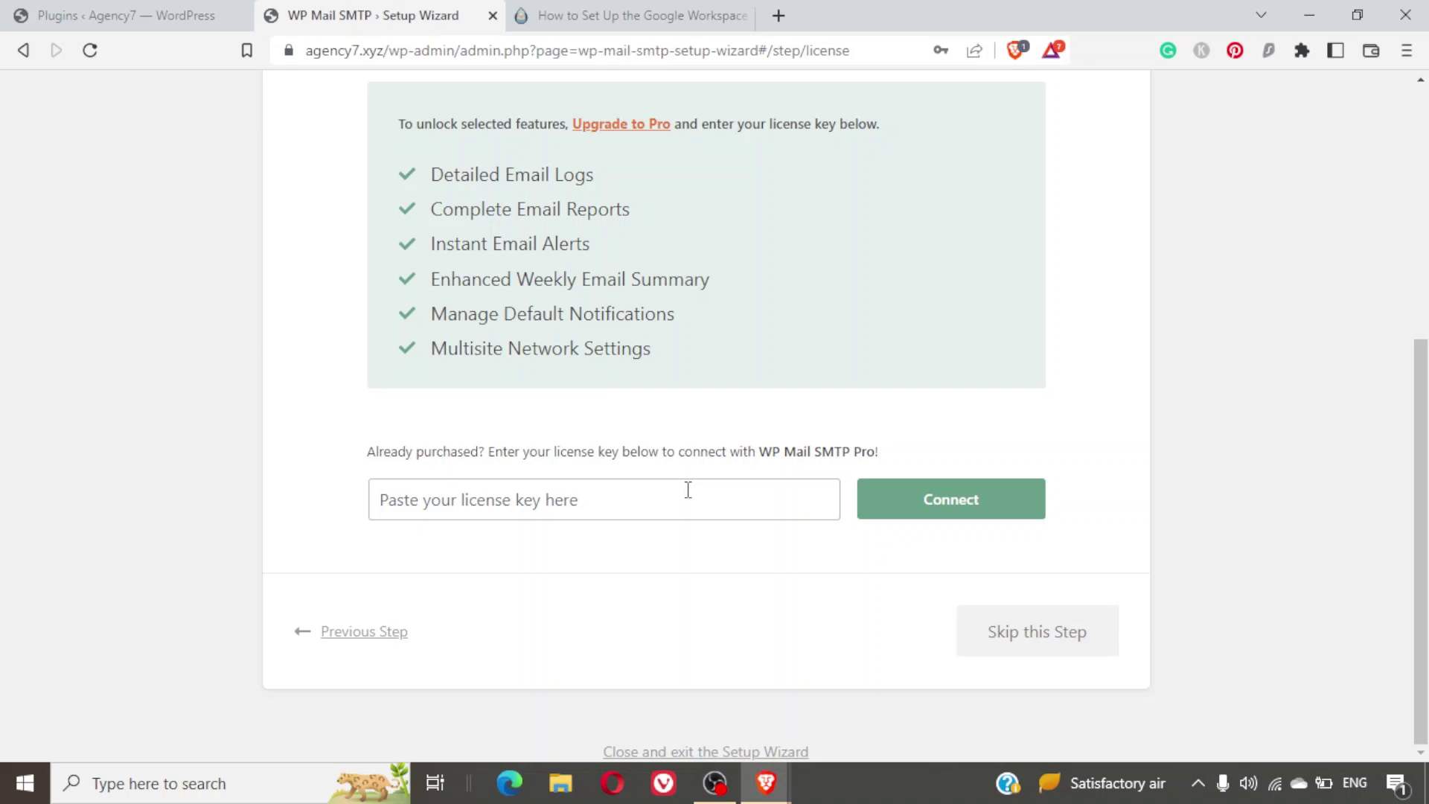
{"action": "left_click", "coordinate": [994, 636]}
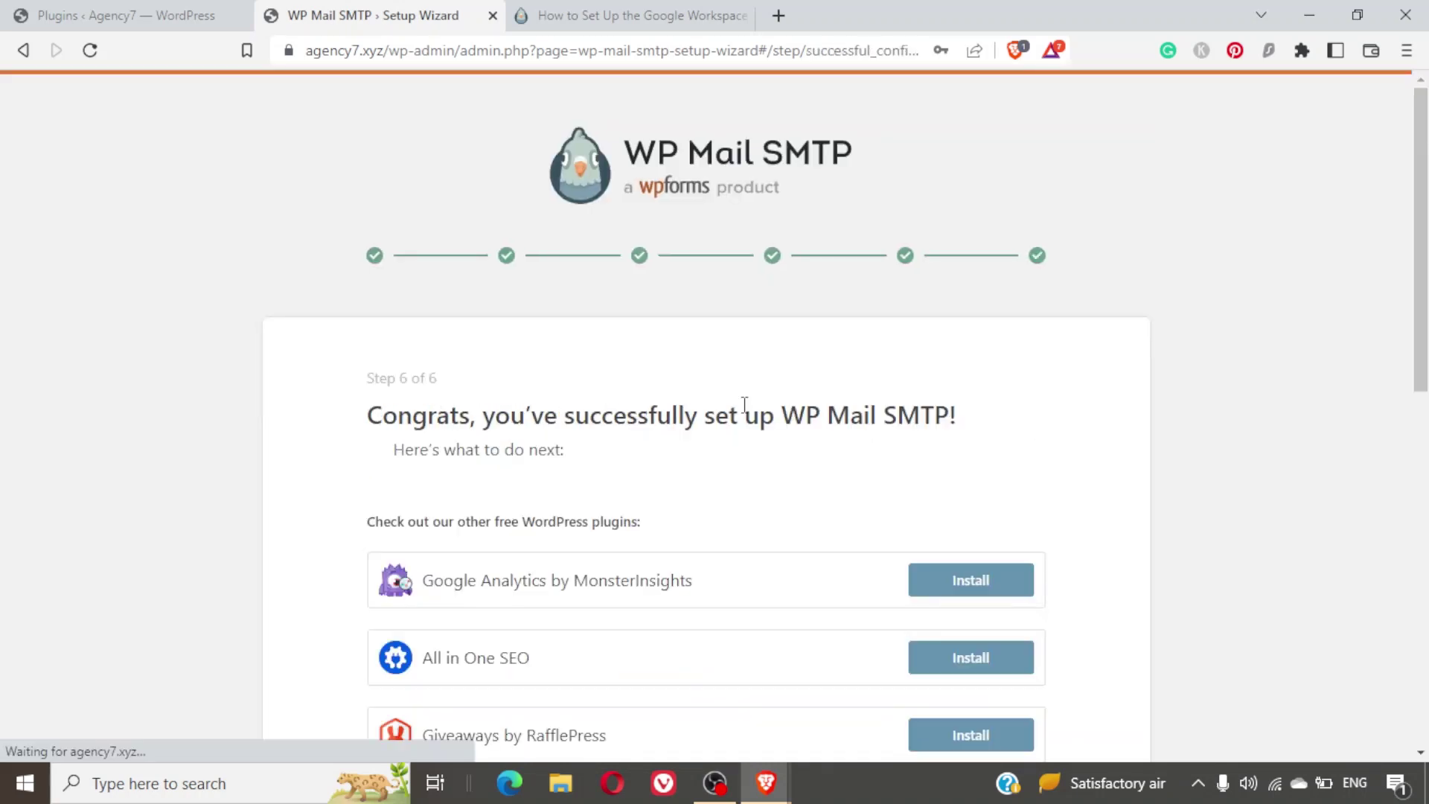
{"action": "scroll", "coordinate": [744, 405], "scroll_direction": "down", "scroll_amount": 5}
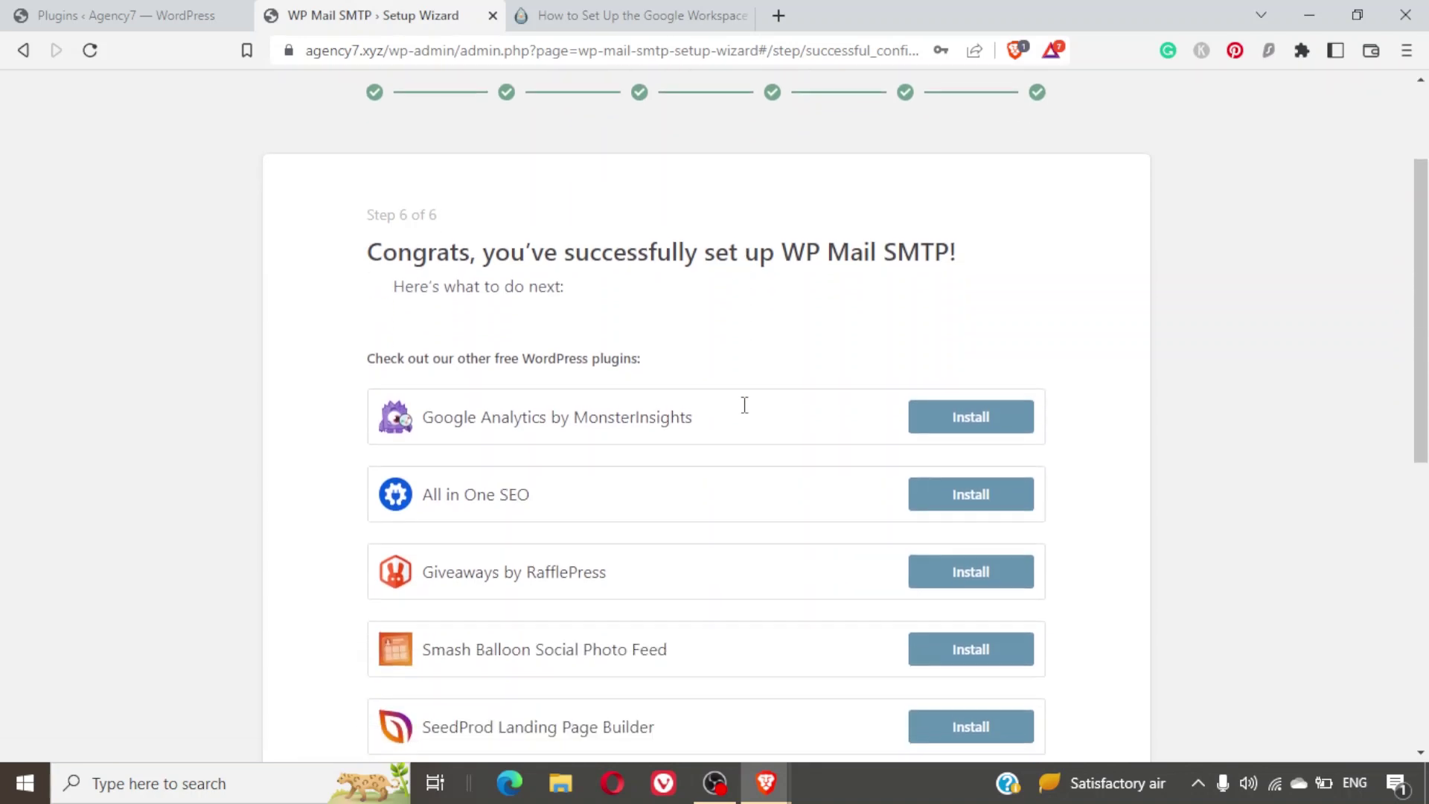
{"action": "scroll", "coordinate": [747, 414], "scroll_direction": "up", "scroll_amount": 5}
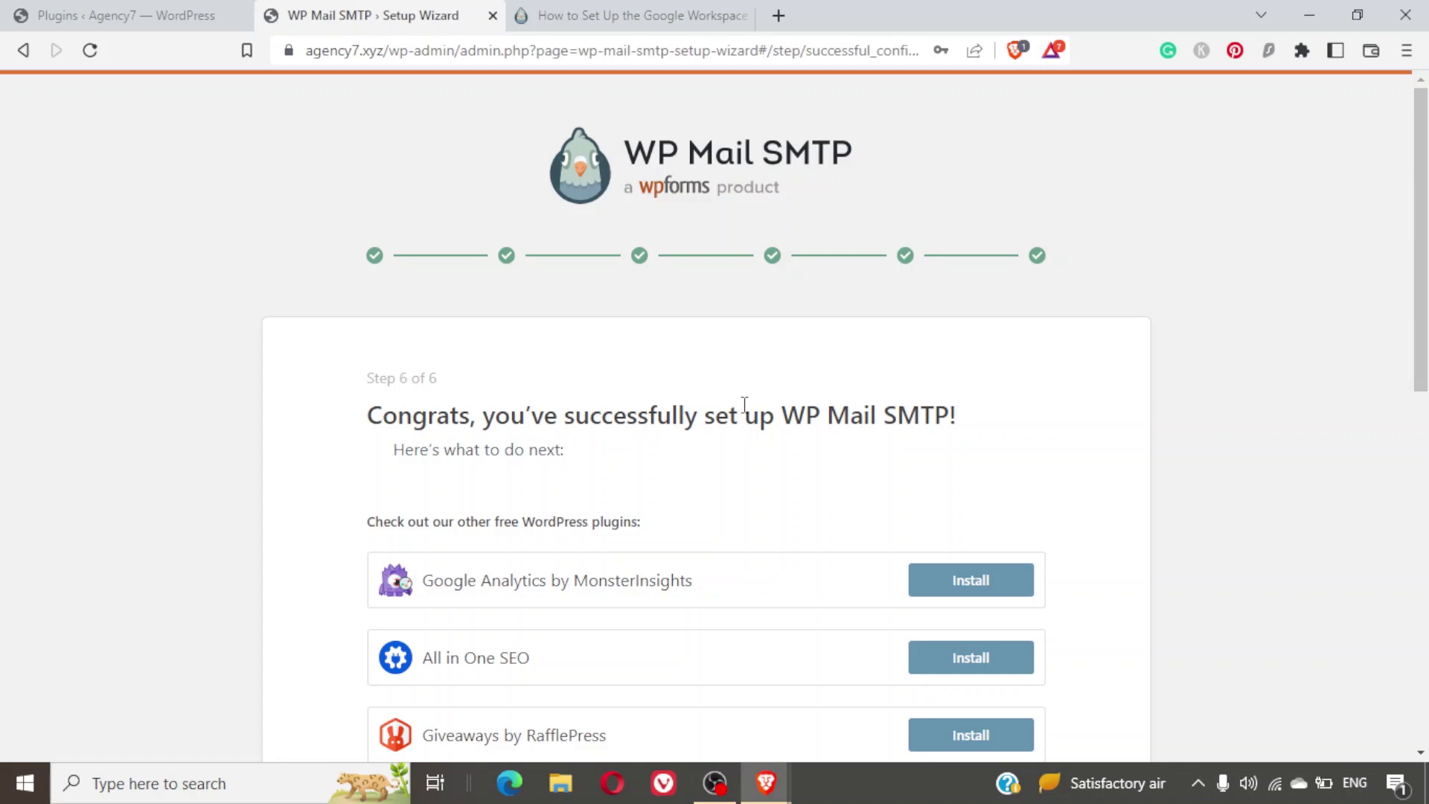
Reload the Plugins page and go to WP Mail SMTP Settings, General tab.
{"action": "left_click", "coordinate": [139, 9]}
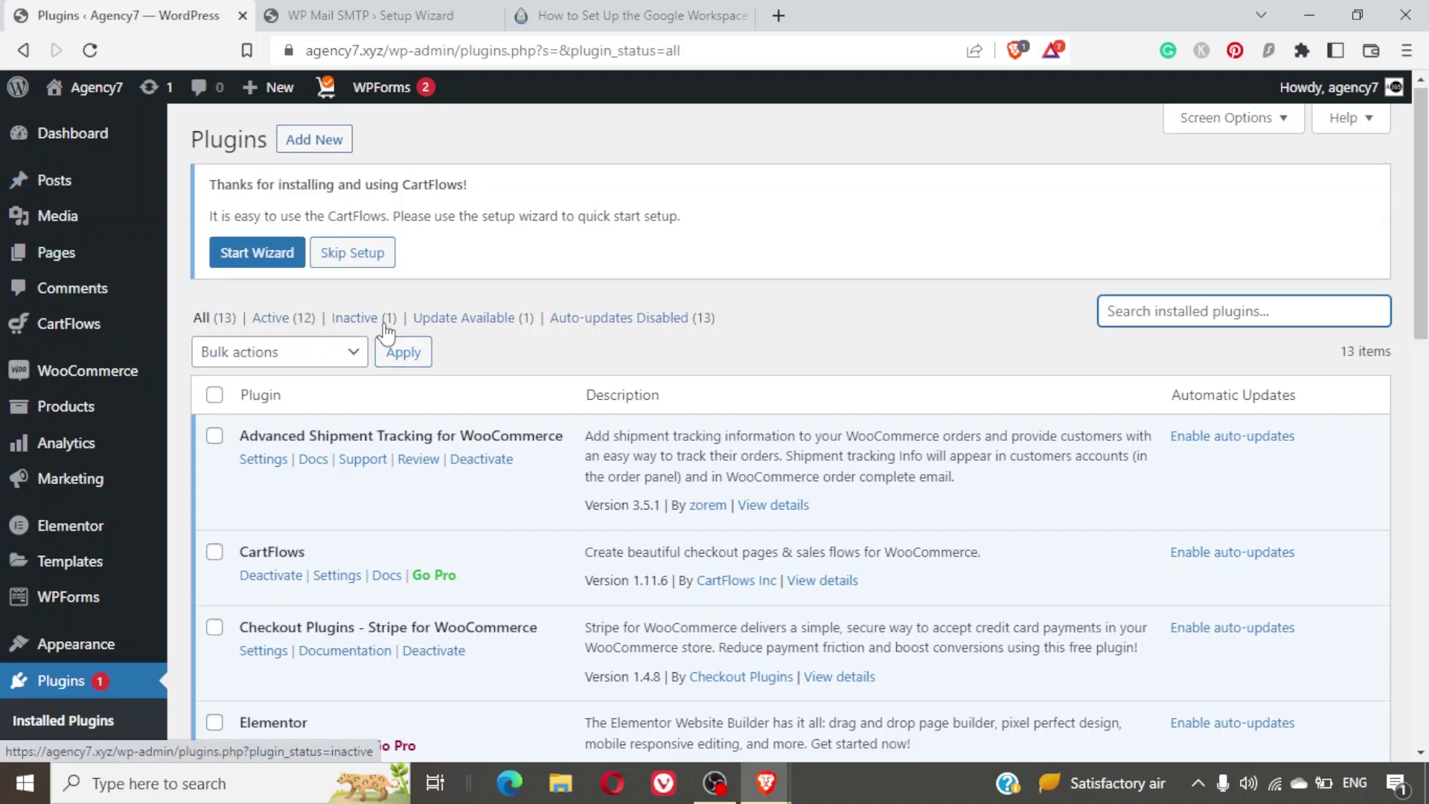
{"action": "scroll", "coordinate": [379, 327], "scroll_direction": "down", "scroll_amount": 3}
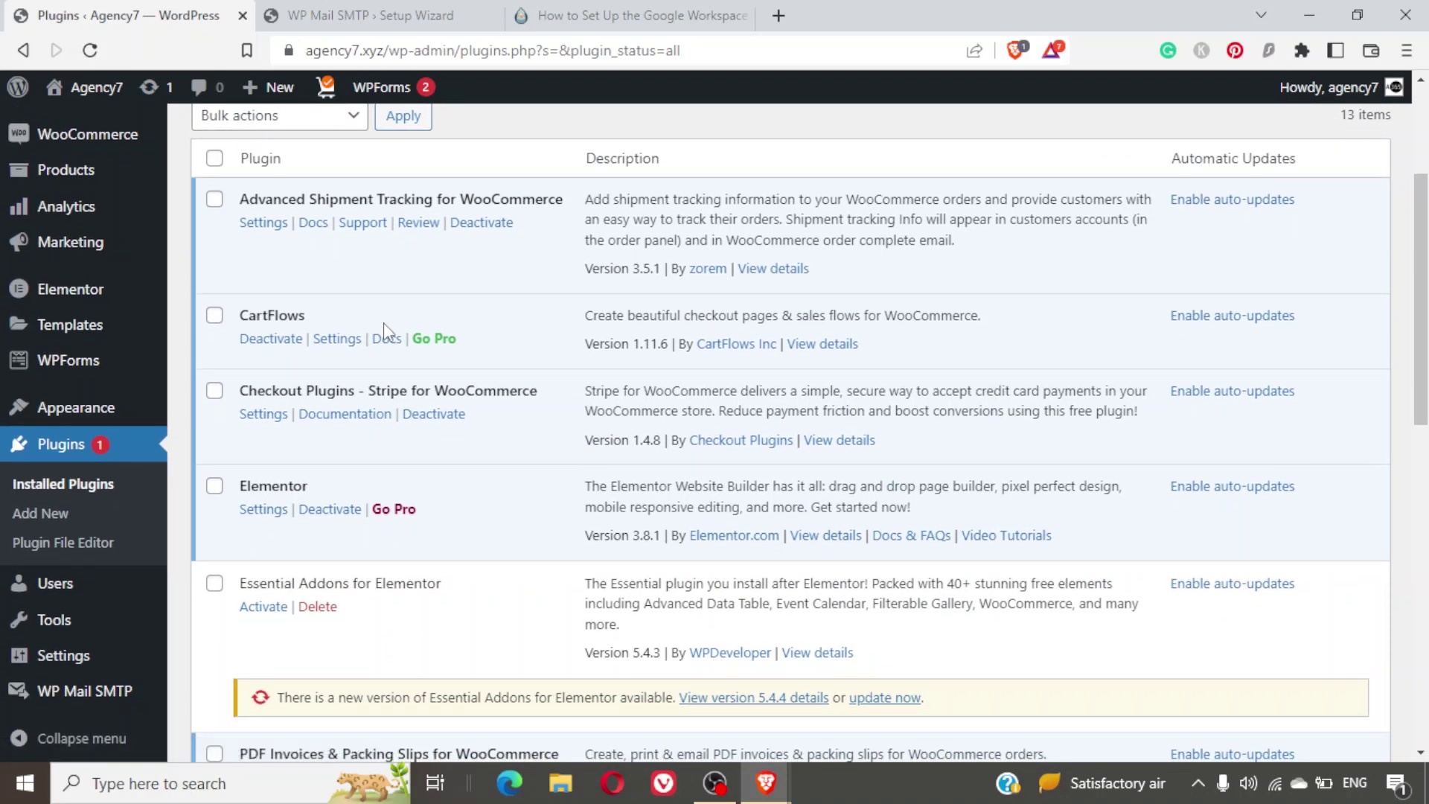
{"action": "left_click", "coordinate": [90, 49]}
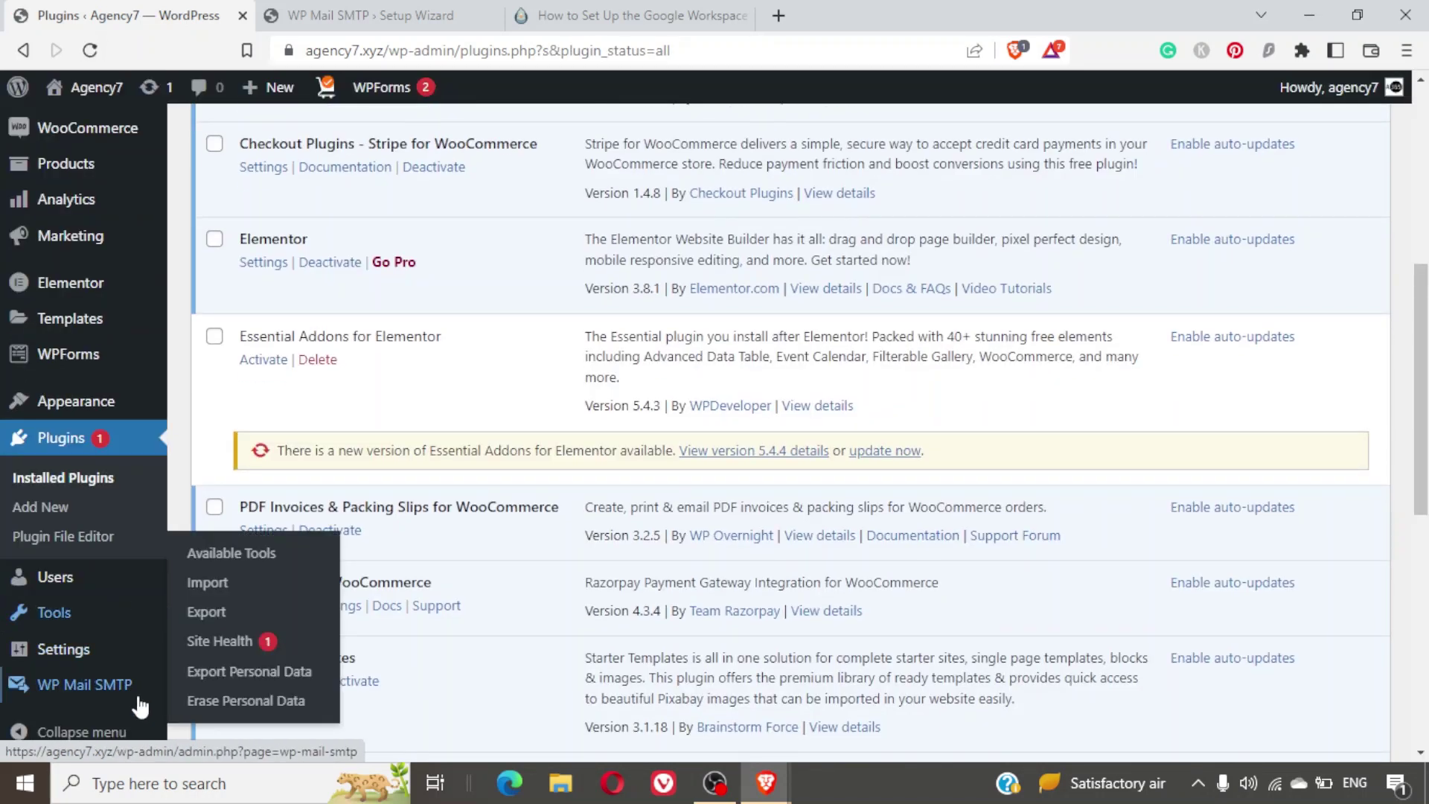
{"action": "mouse_move", "coordinate": [67, 685]}
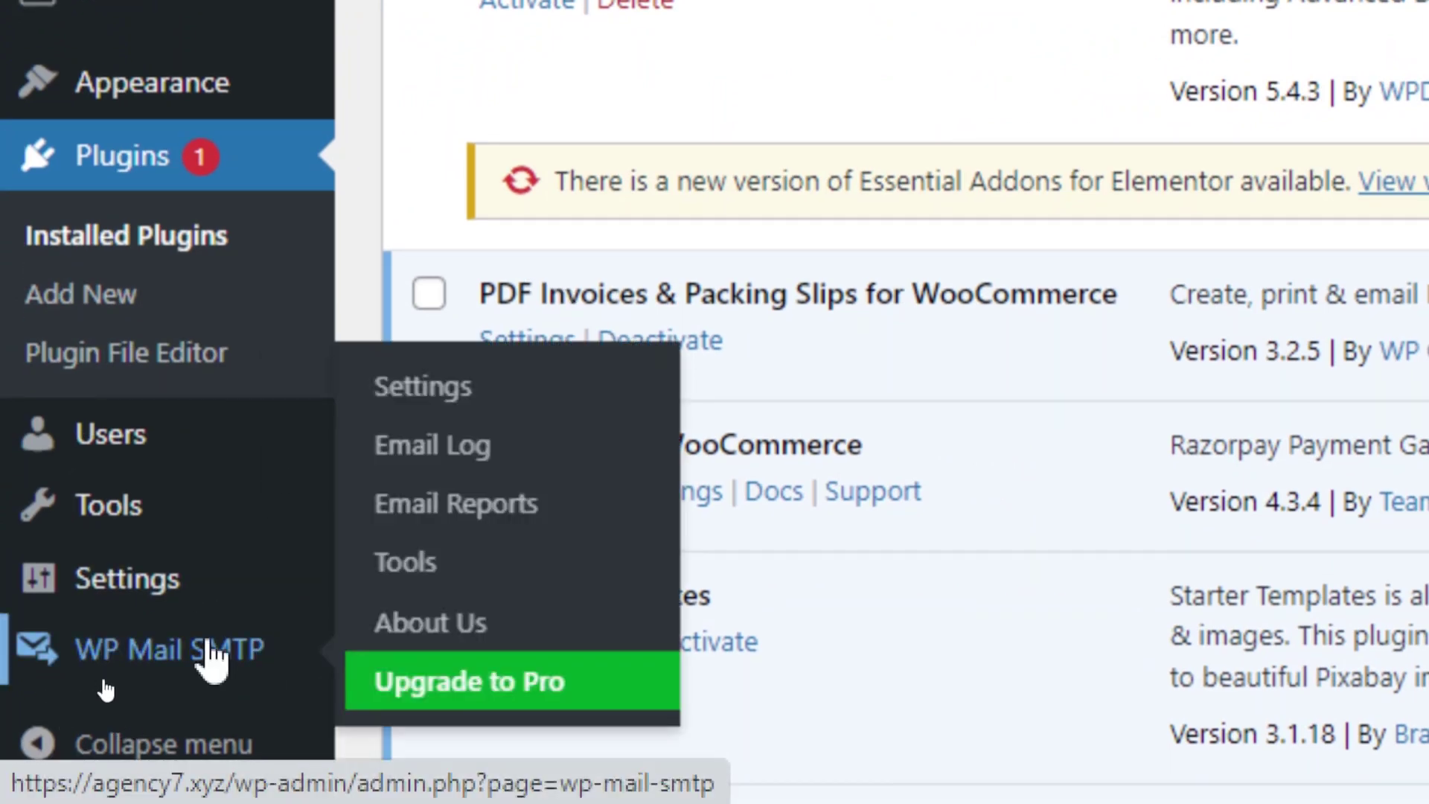
{"action": "left_click", "coordinate": [212, 653]}
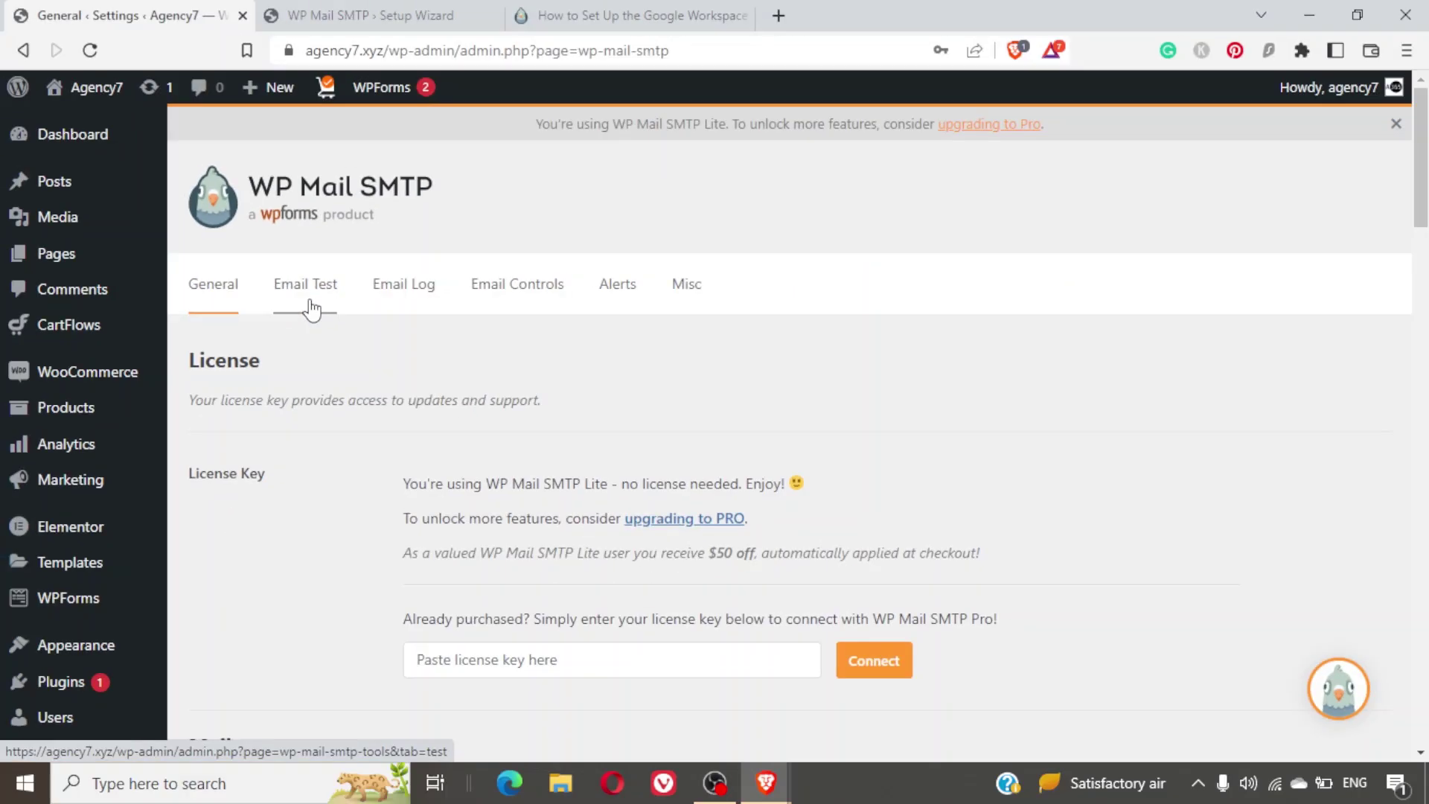
Send the WP Mail SMTP test email to a different Gmail address from the Email Test tab.
{"action": "left_click", "coordinate": [312, 305]}
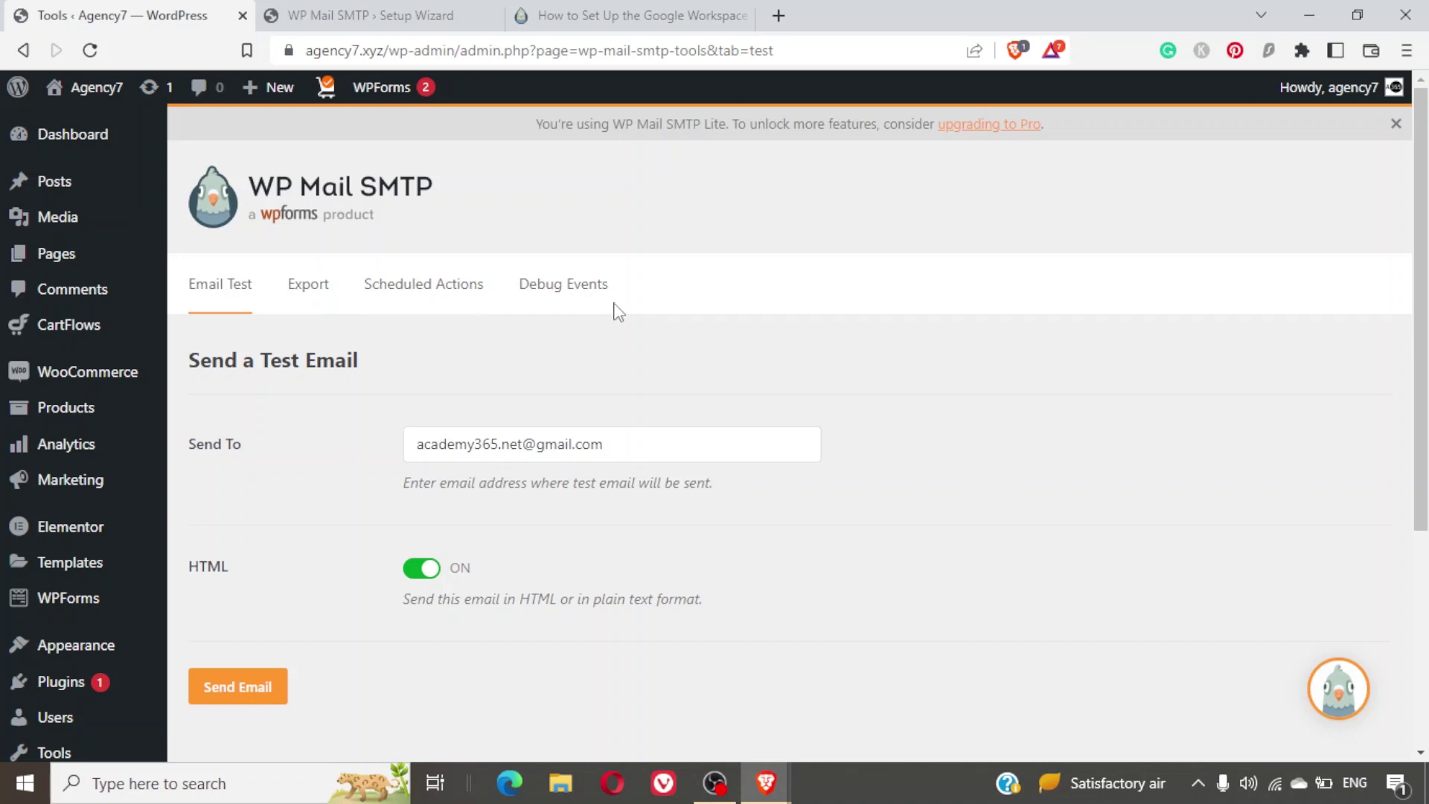
{"action": "scroll", "coordinate": [618, 312], "scroll_direction": "down", "scroll_amount": 3}
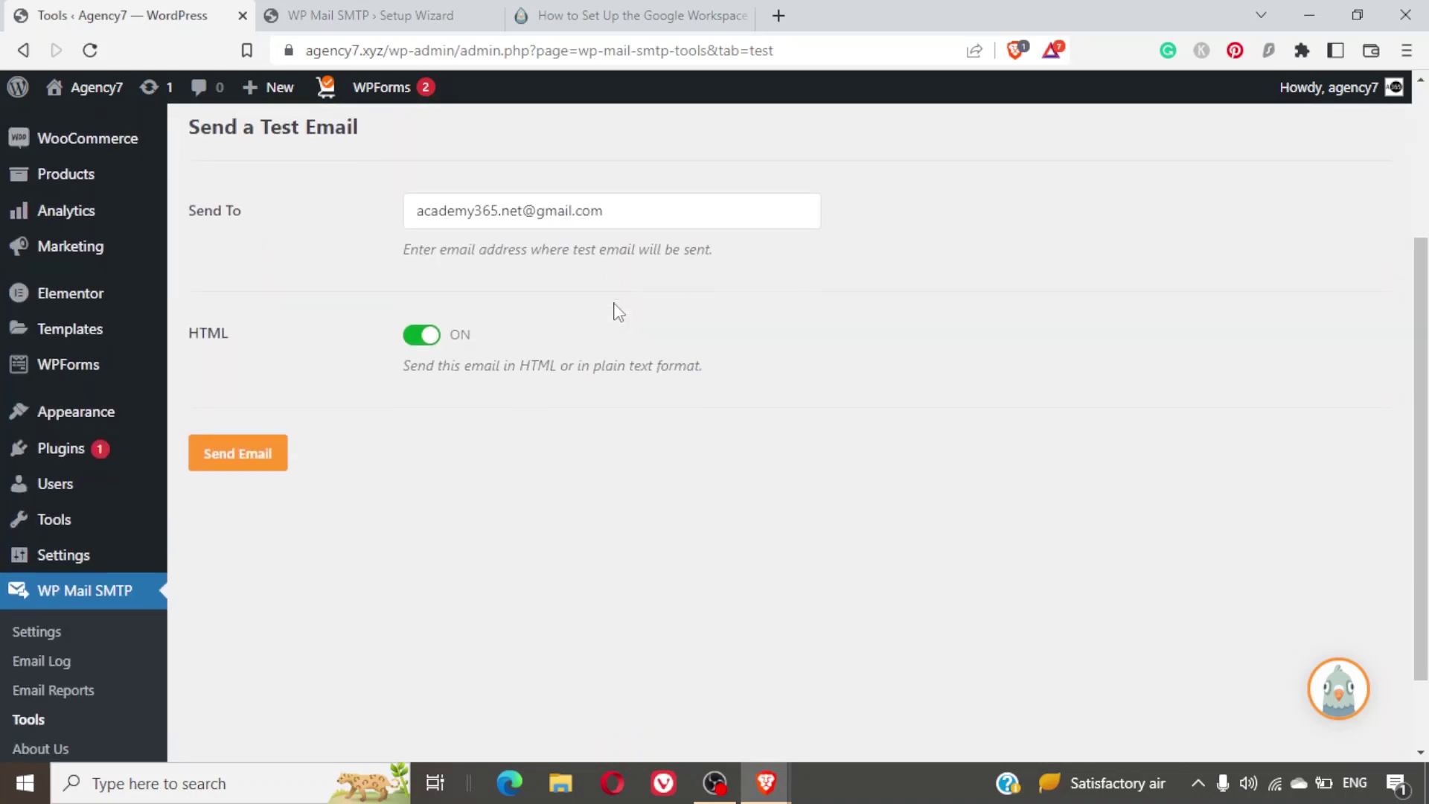
{"action": "left_click", "coordinate": [652, 215]}
{"action": "key", "text": "ctrl+a"}
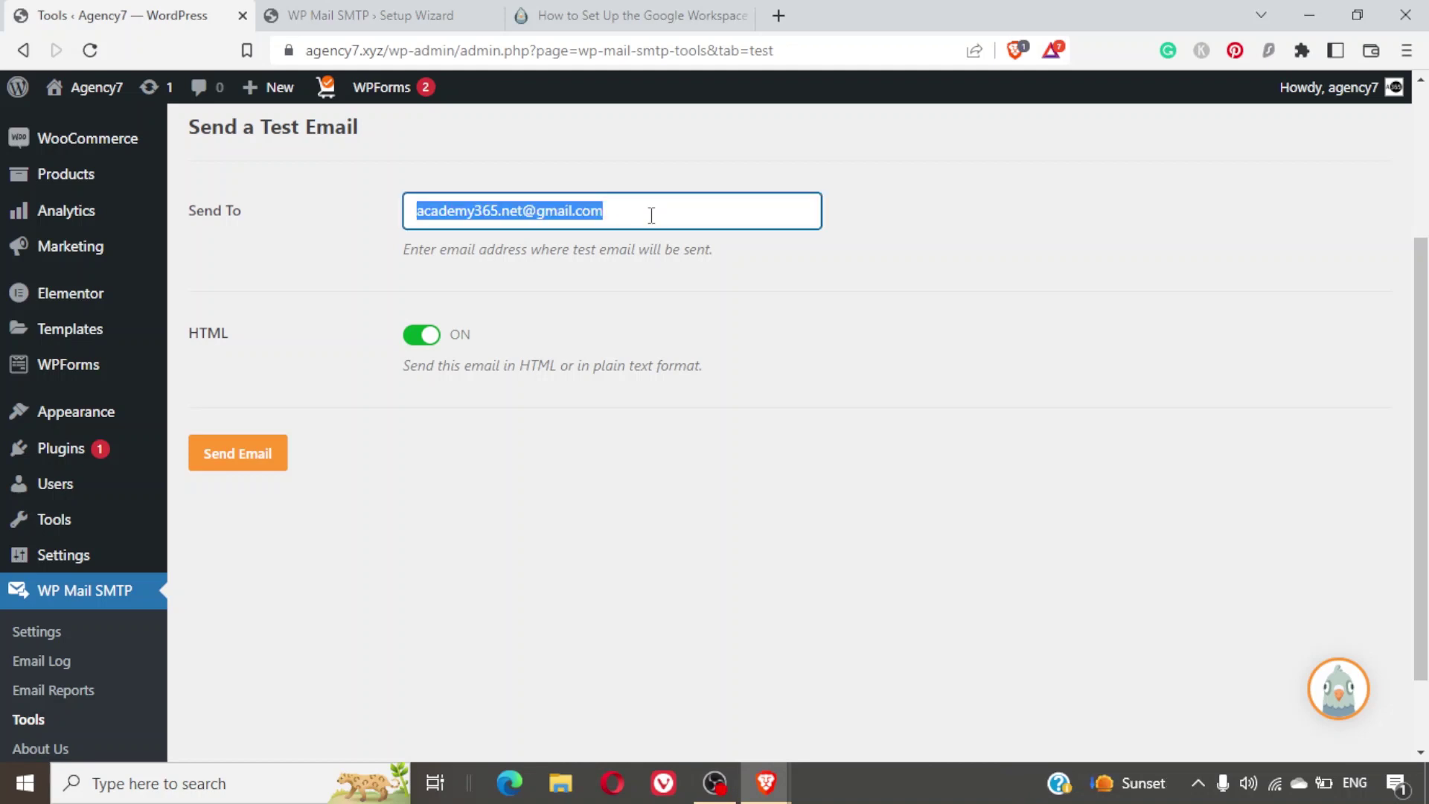
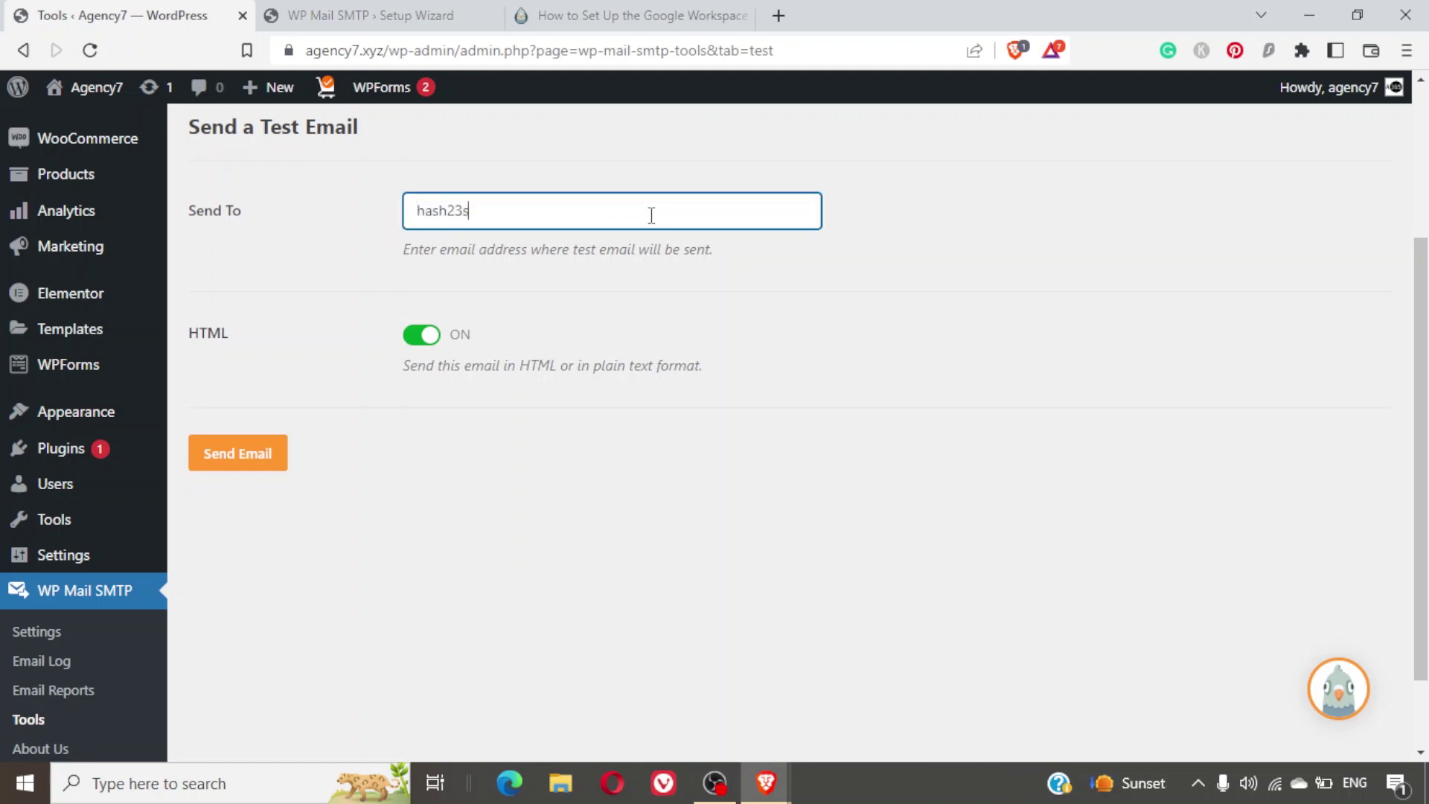
{"action": "left_click", "coordinate": [246, 454]}
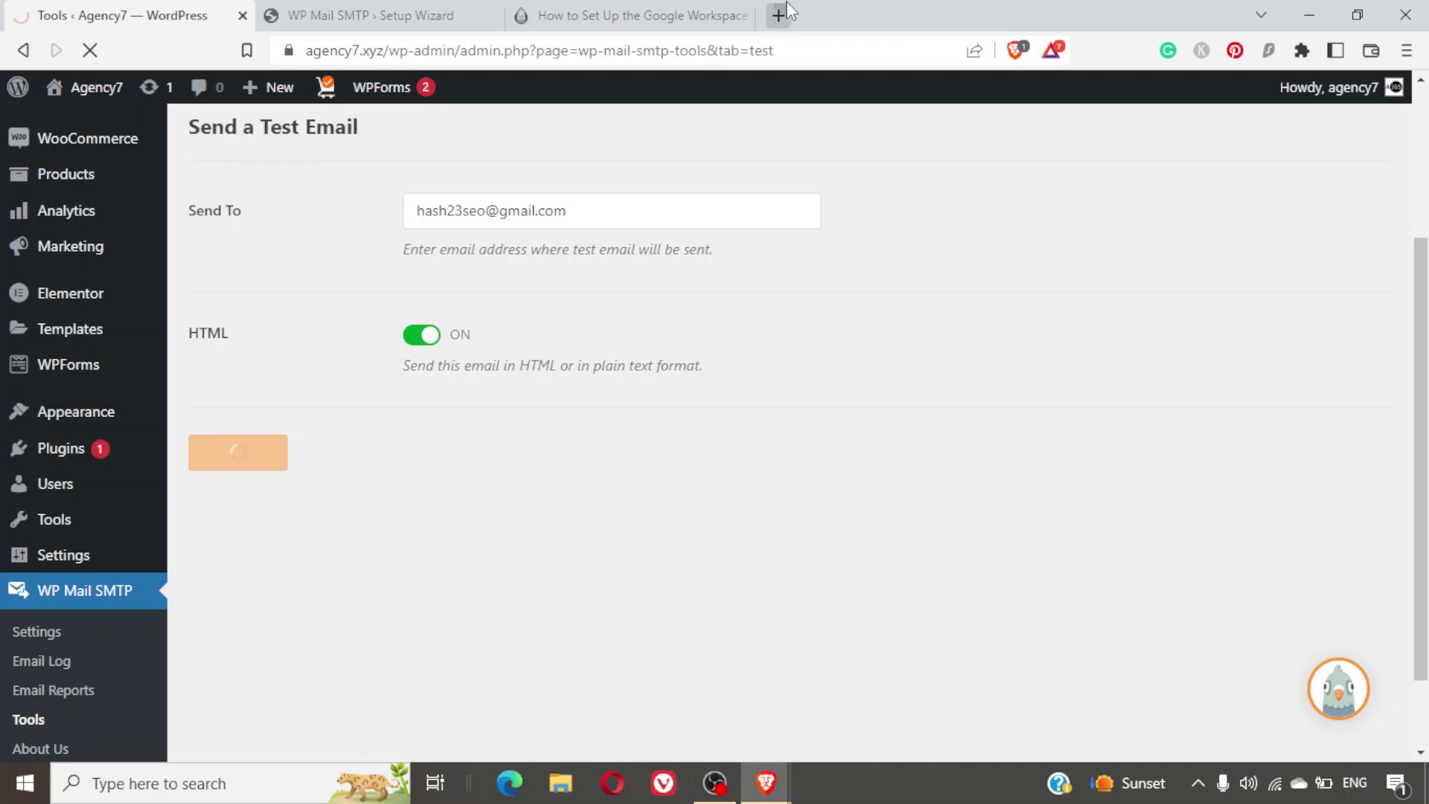
Load Gmail in a new tab, confirm the test success message, and view the inbox.
{"action": "left_click", "coordinate": [780, 7]}
{"action": "type", "text": "gm"}
{"action": "key", "text": "Return"}
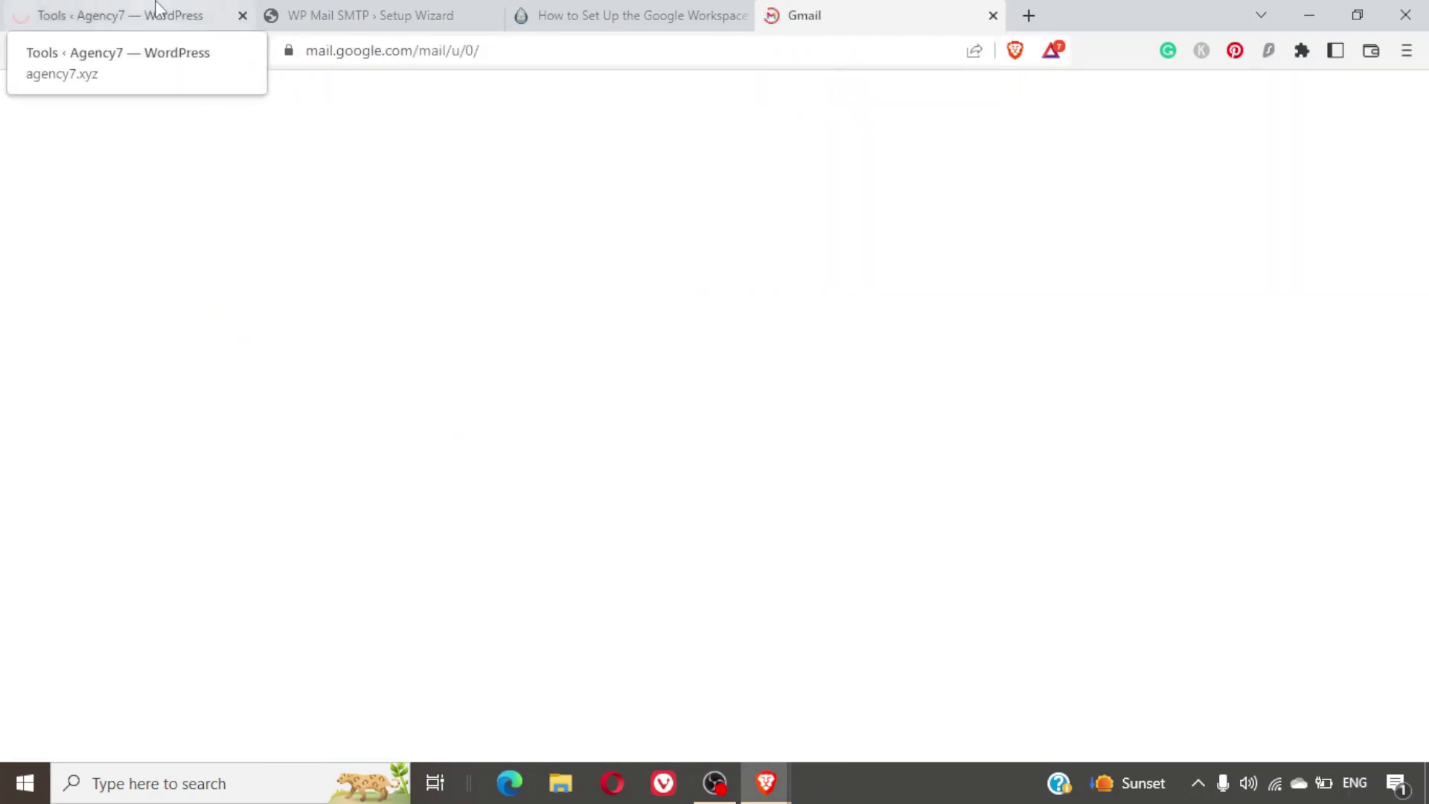
{"action": "left_click", "coordinate": [157, 6]}
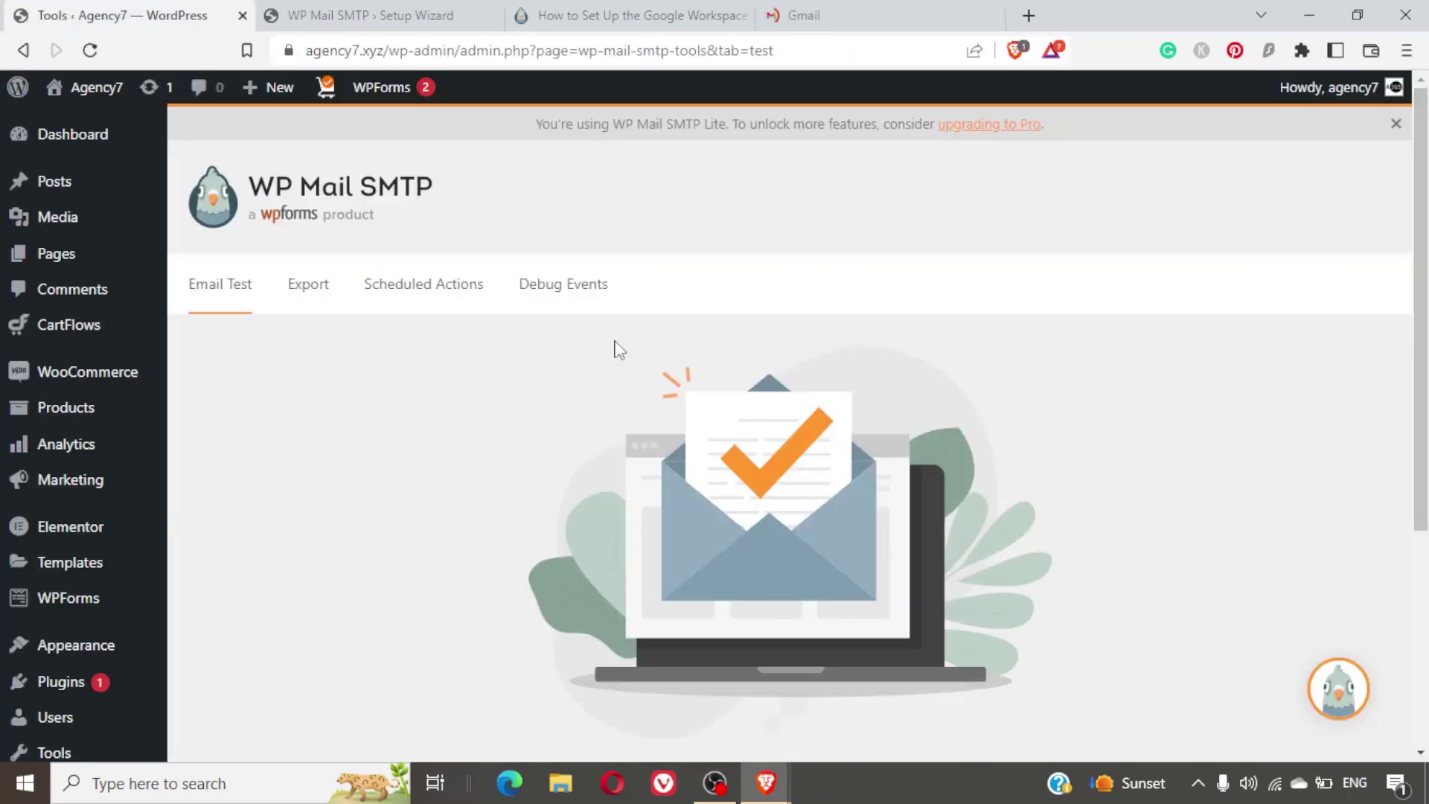
{"action": "scroll", "coordinate": [618, 348], "scroll_direction": "down", "scroll_amount": 3}
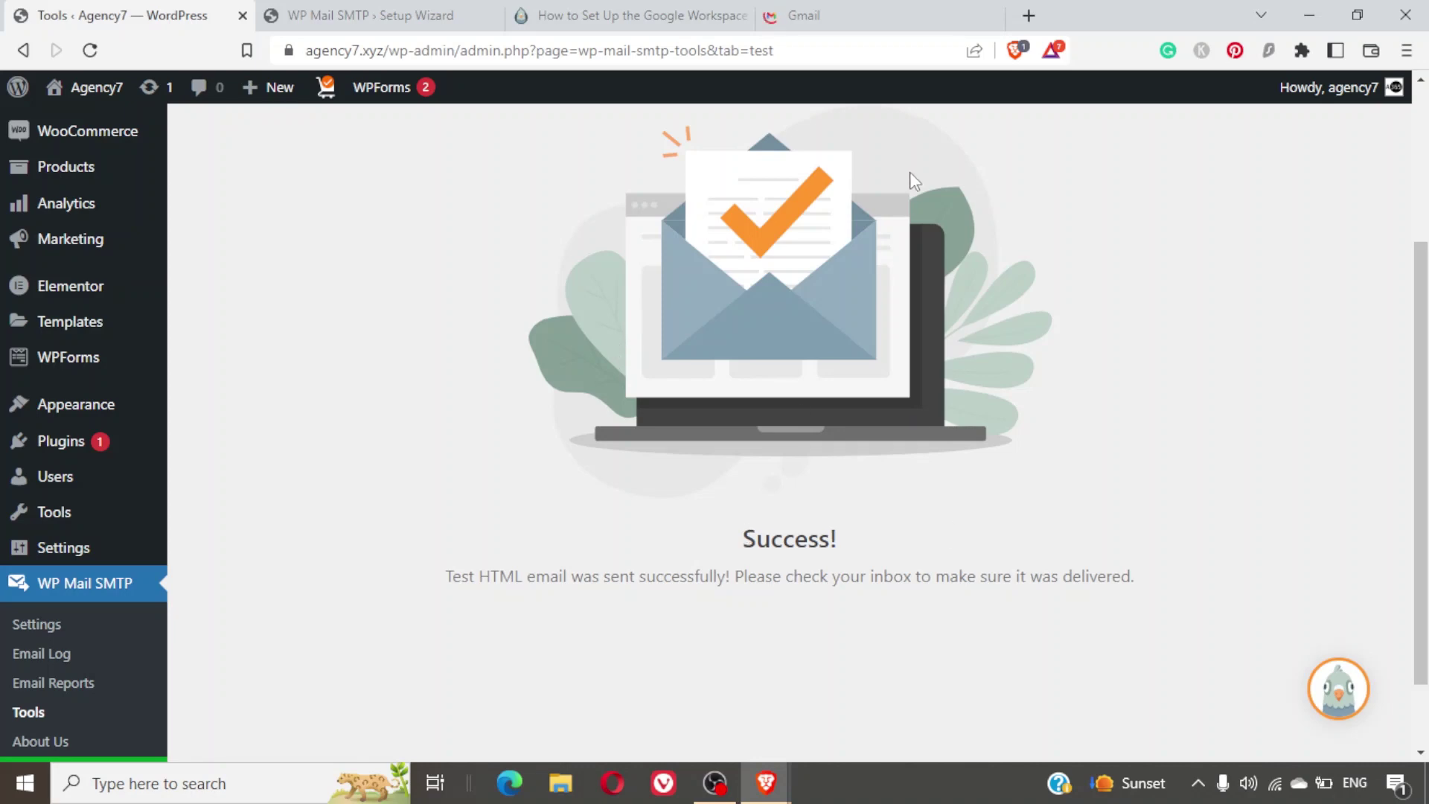
{"action": "left_click", "coordinate": [804, 15]}
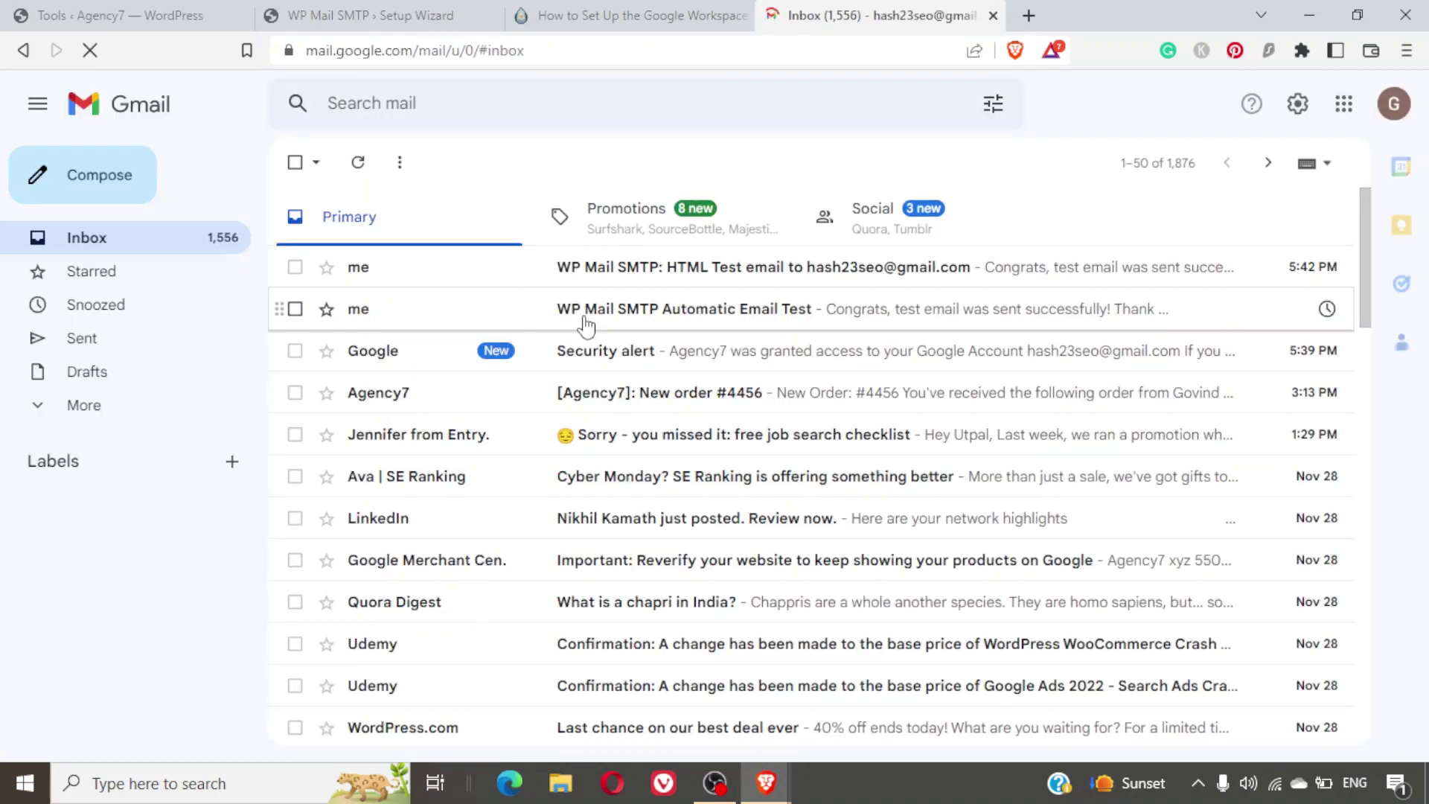
Open the 'WP Mail SMTP: HTML Test email' in Gmail and read through it.
{"action": "left_click", "coordinate": [713, 287]}
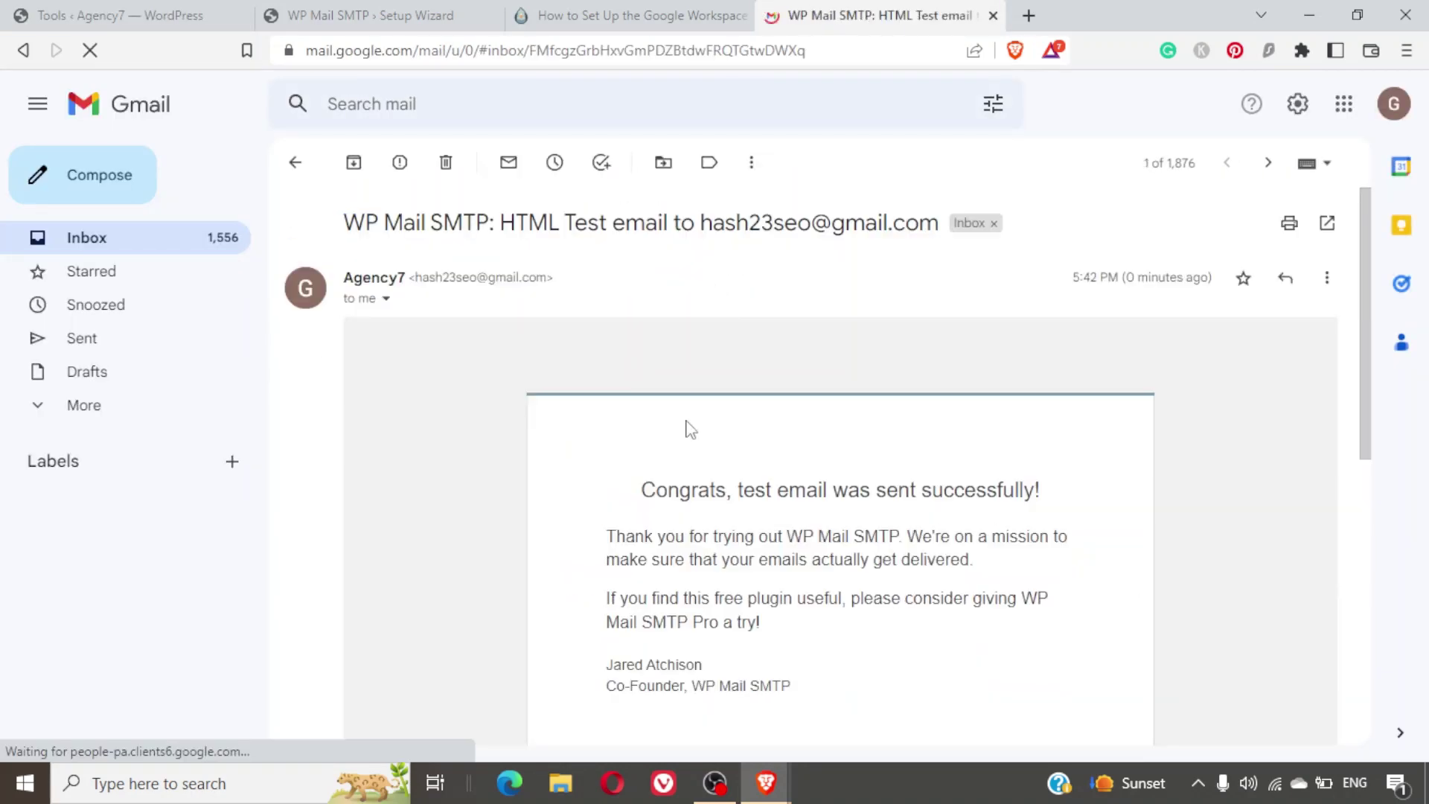
{"action": "scroll", "coordinate": [686, 428], "scroll_direction": "down", "scroll_amount": 10}
{"action": "scroll", "coordinate": [686, 428], "scroll_direction": "up", "scroll_amount": 5}
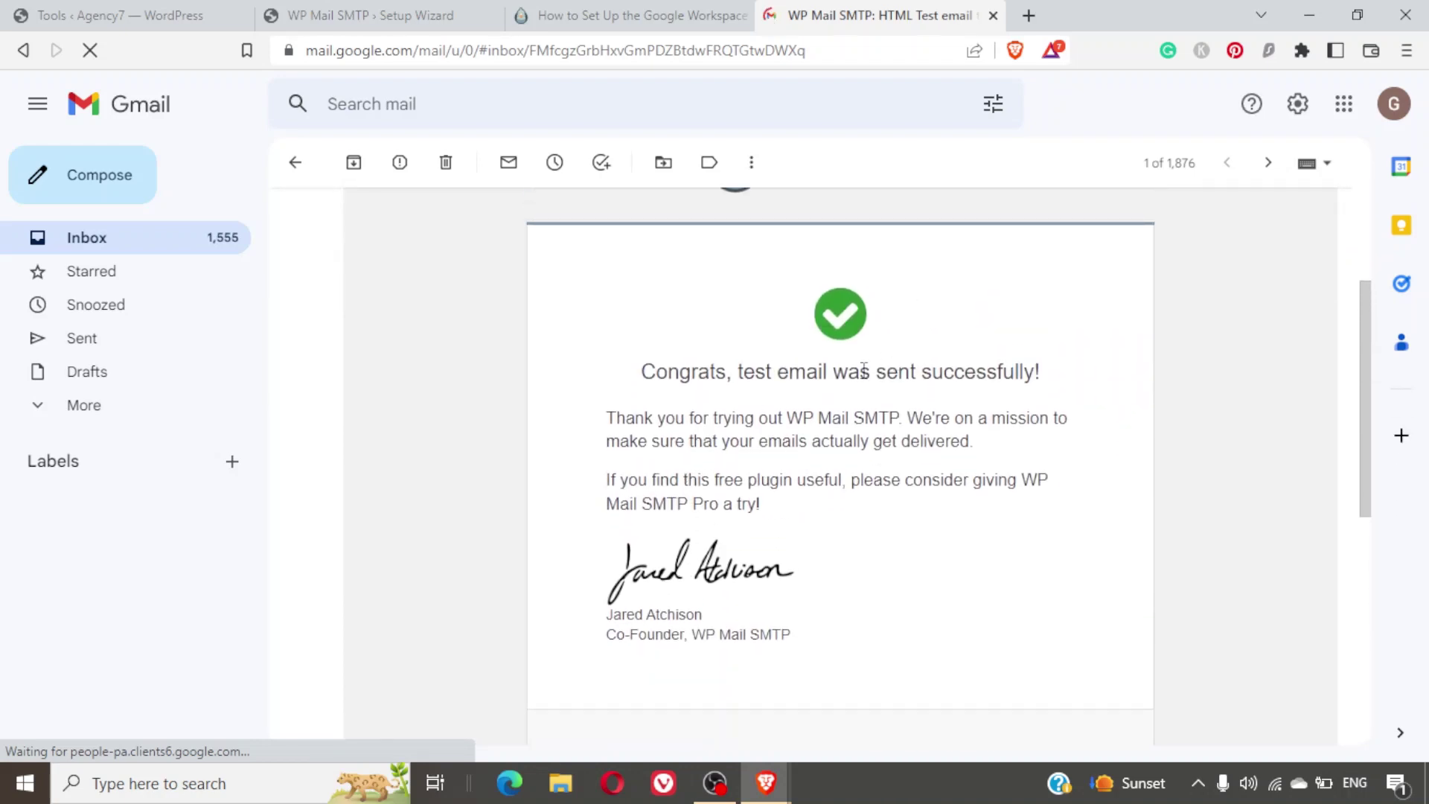
{"action": "scroll", "coordinate": [832, 465], "scroll_direction": "down", "scroll_amount": 5}
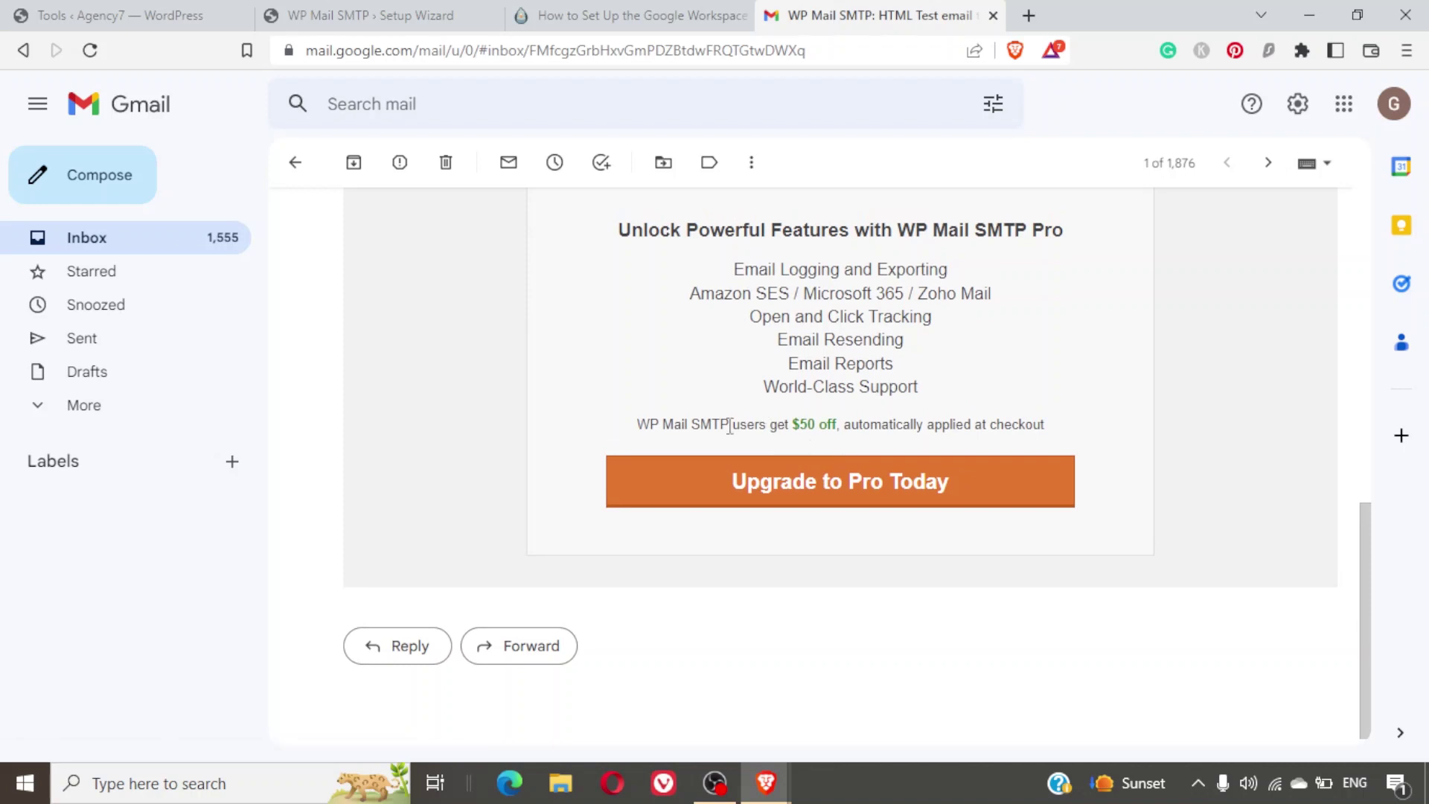
{"action": "scroll", "coordinate": [842, 348], "scroll_direction": "up", "scroll_amount": 8}
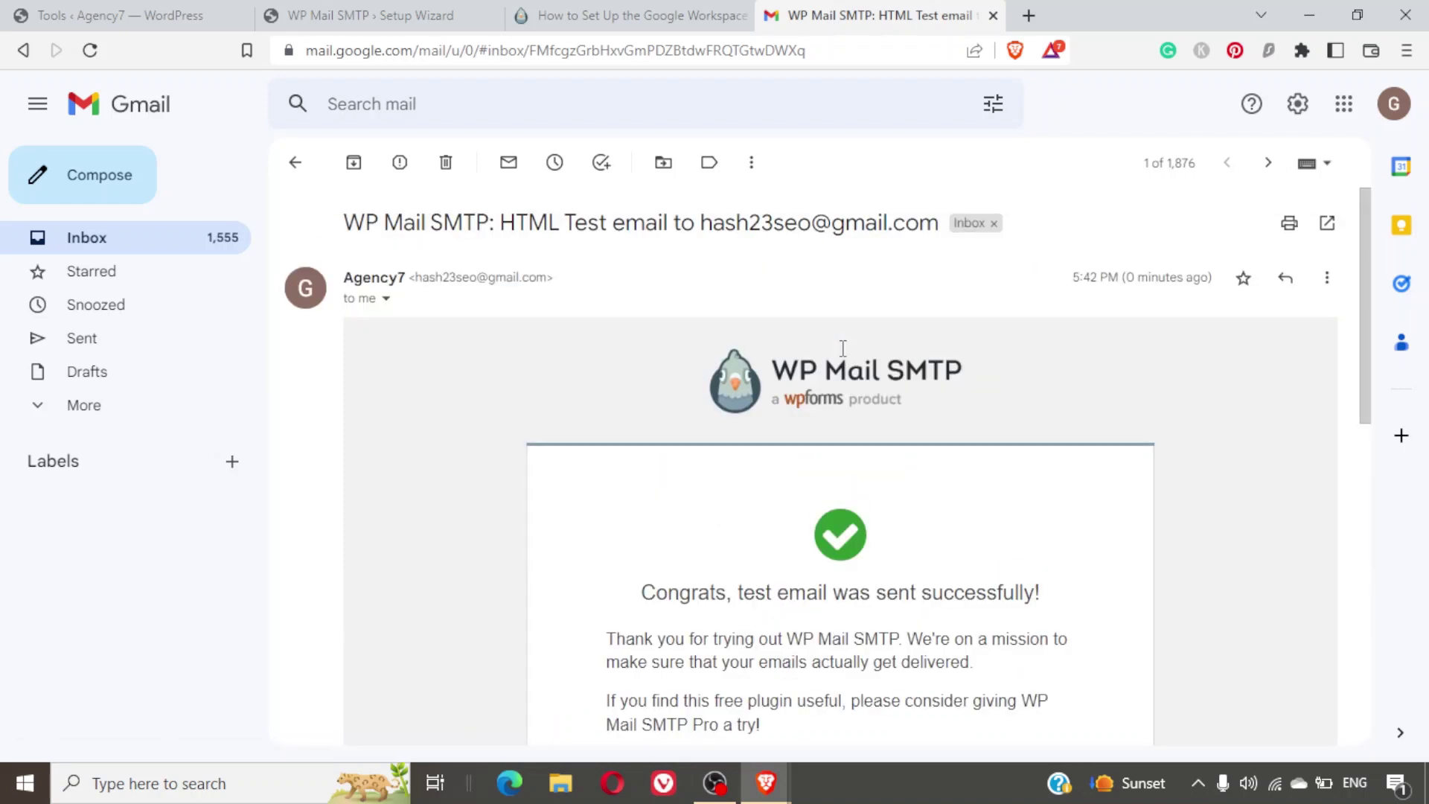
Check the WordPress Email Test success page against the received email, then return to the tutorial slides.
{"action": "left_click", "coordinate": [60, 11]}
{"action": "left_click", "coordinate": [847, 11]}
{"action": "left_click", "coordinate": [145, 11]}
{"action": "scroll", "coordinate": [297, 276], "scroll_direction": "up", "scroll_amount": 4}
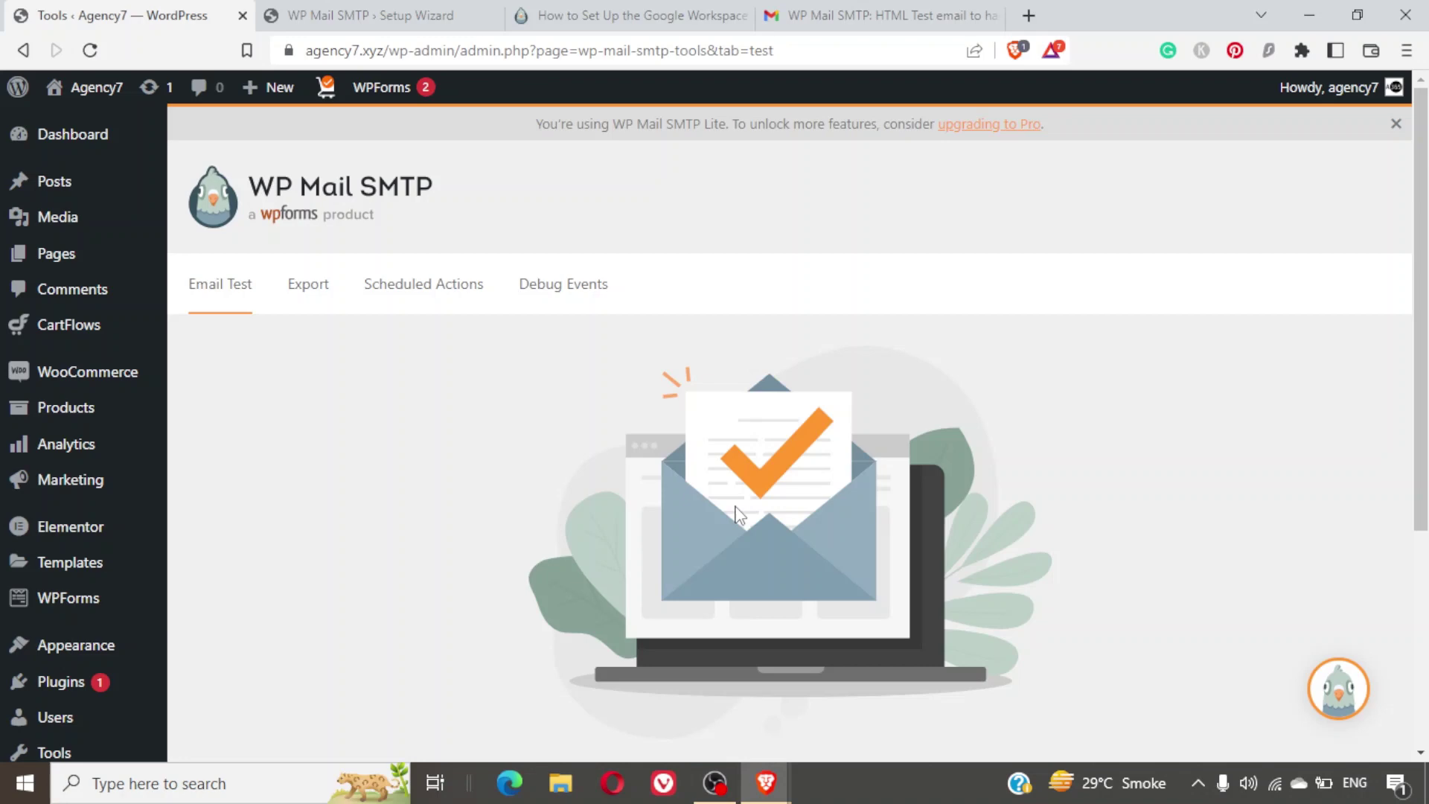
{"action": "key", "text": "alt+Tab"}
{"action": "key", "text": "alt+Tab"}
{"action": "key", "text": "alt+Tab"}
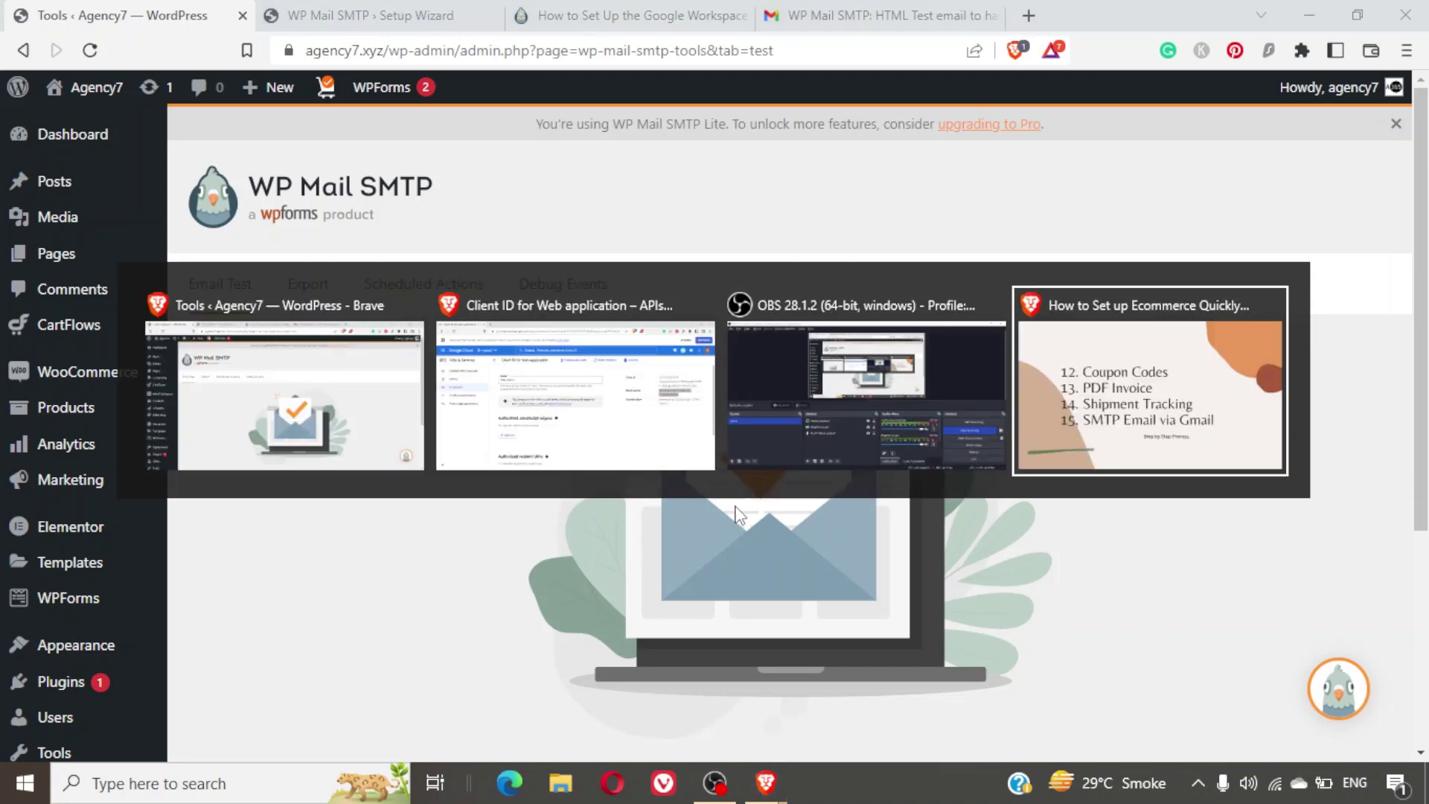